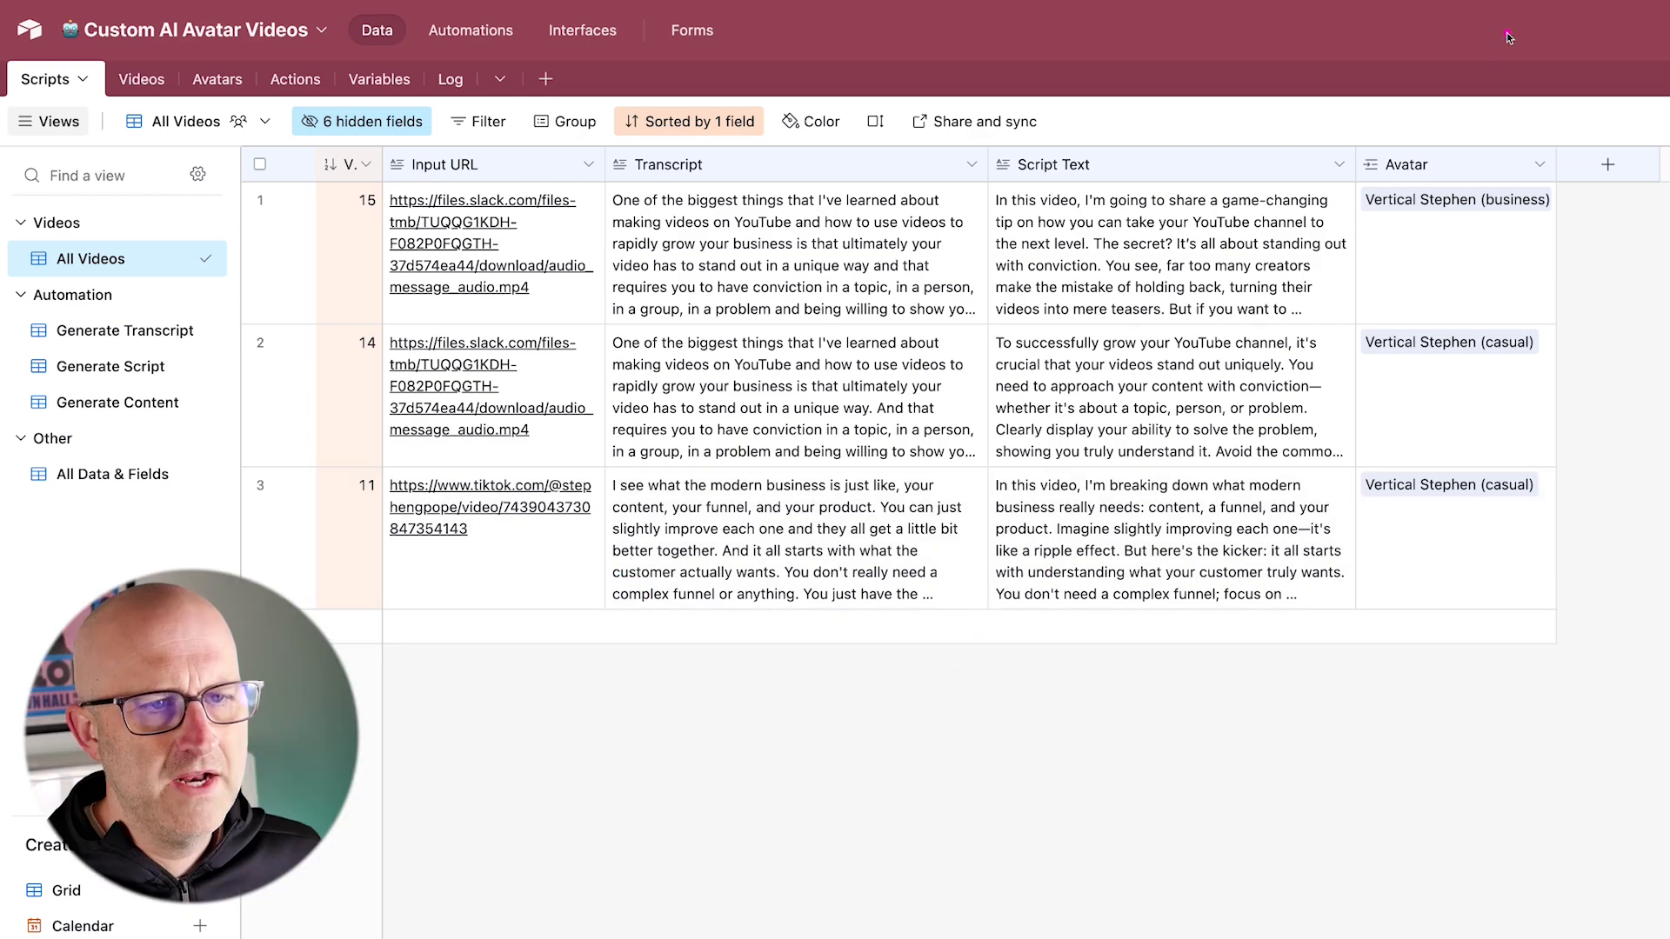
Step: Remove the linked avatar from the script record with ID 15 and open the cell's avatar picker
left_click(1522, 235)
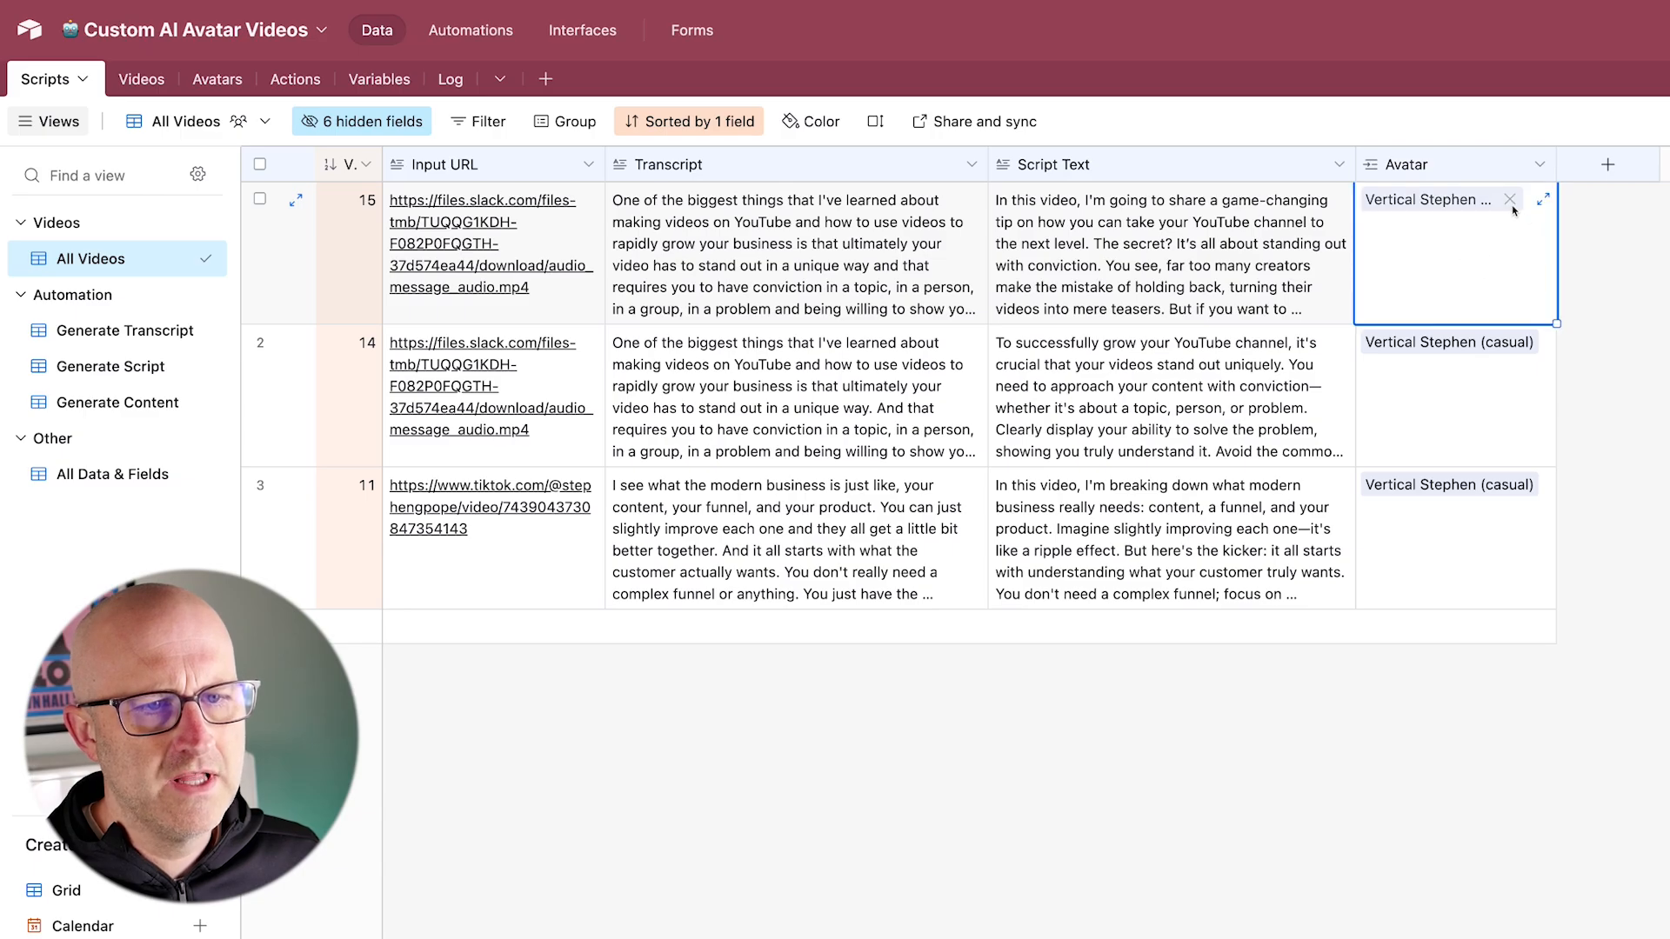
left_click(1510, 199)
left_click(1372, 199)
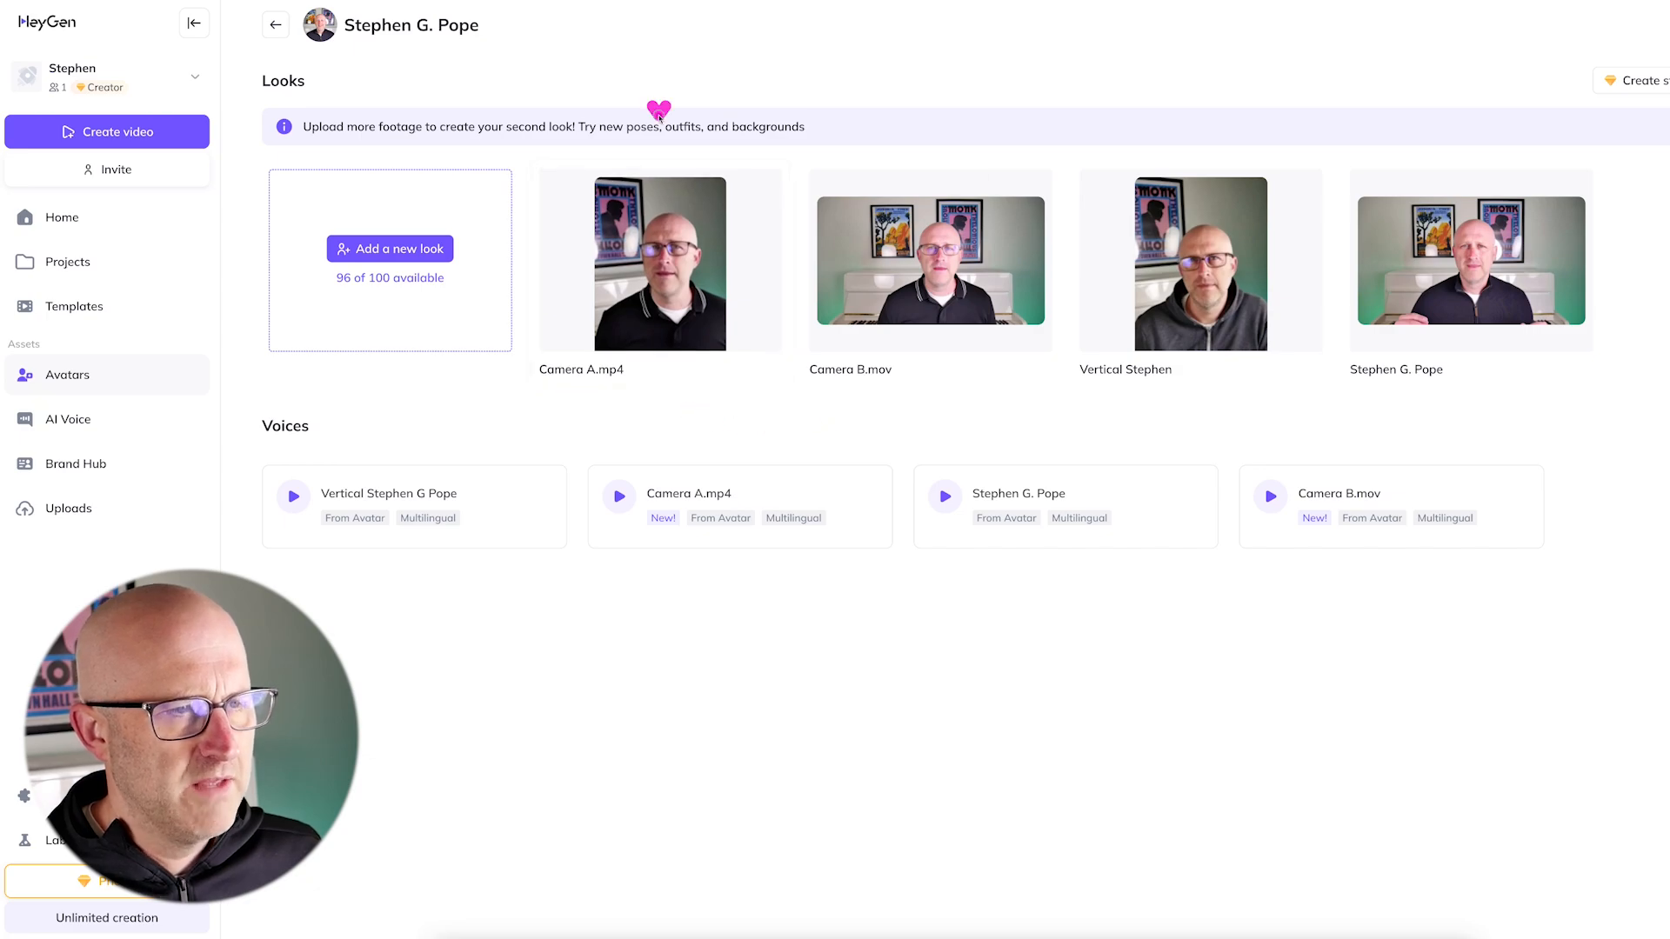
Step: Switch to HeyGen and examine the avatar looks, then compare them with the avatar choices for the script record in Airtable
left_click(1035, 183)
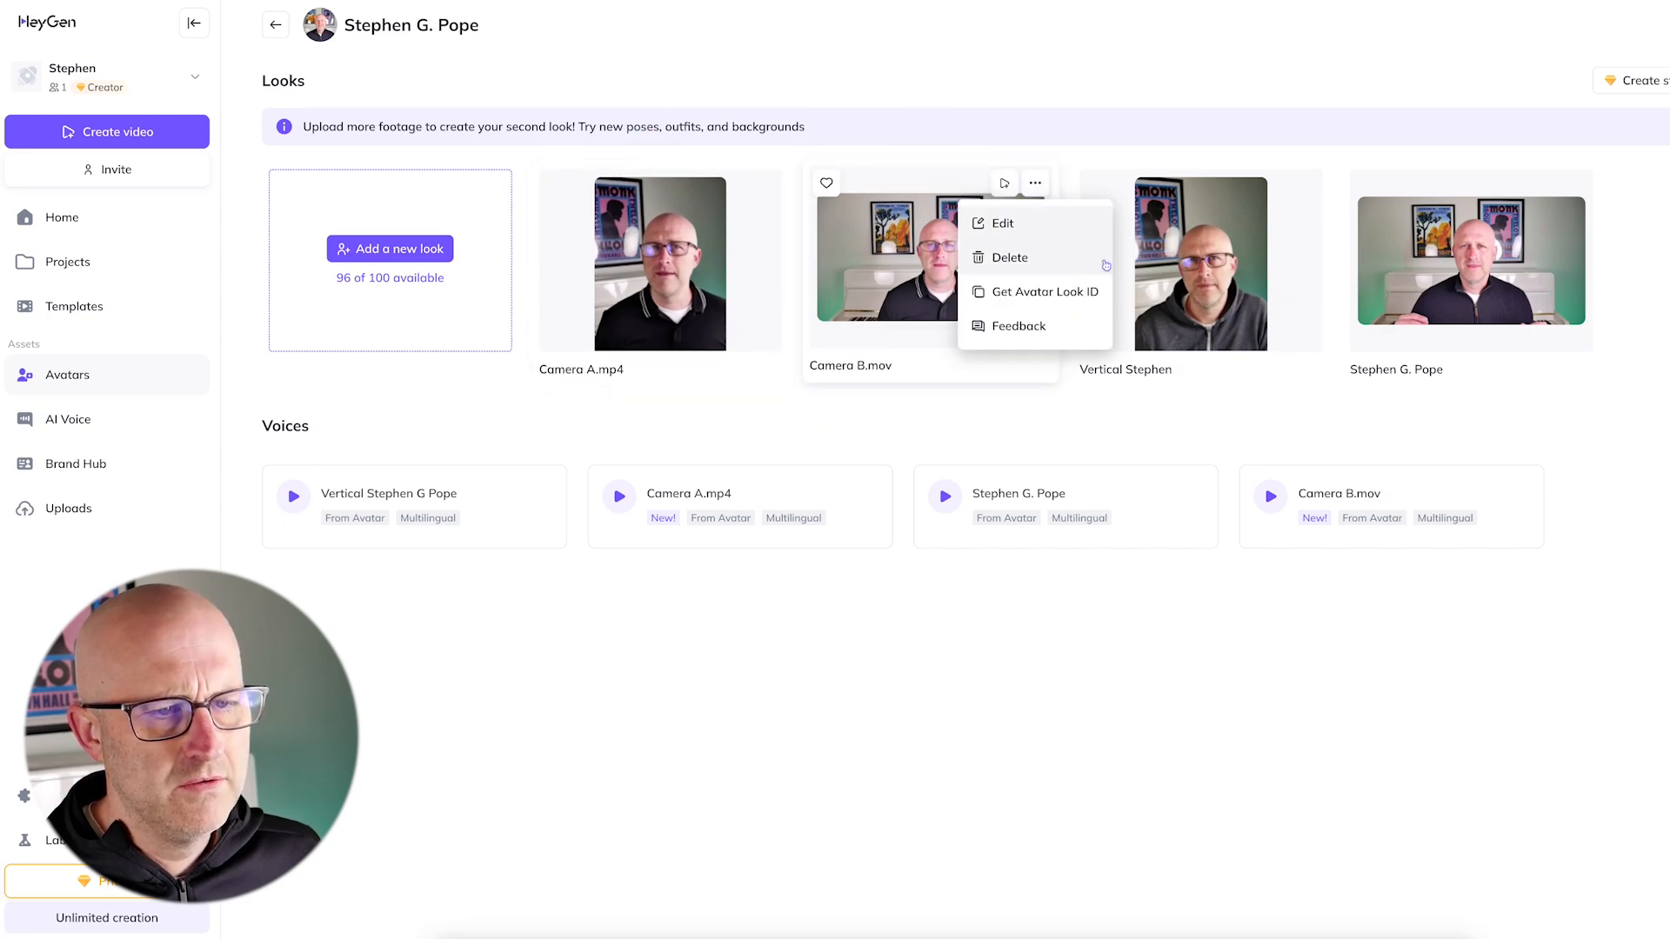
left_click_drag(1115, 427, 1162, 341)
left_click_drag(943, 428, 932, 327)
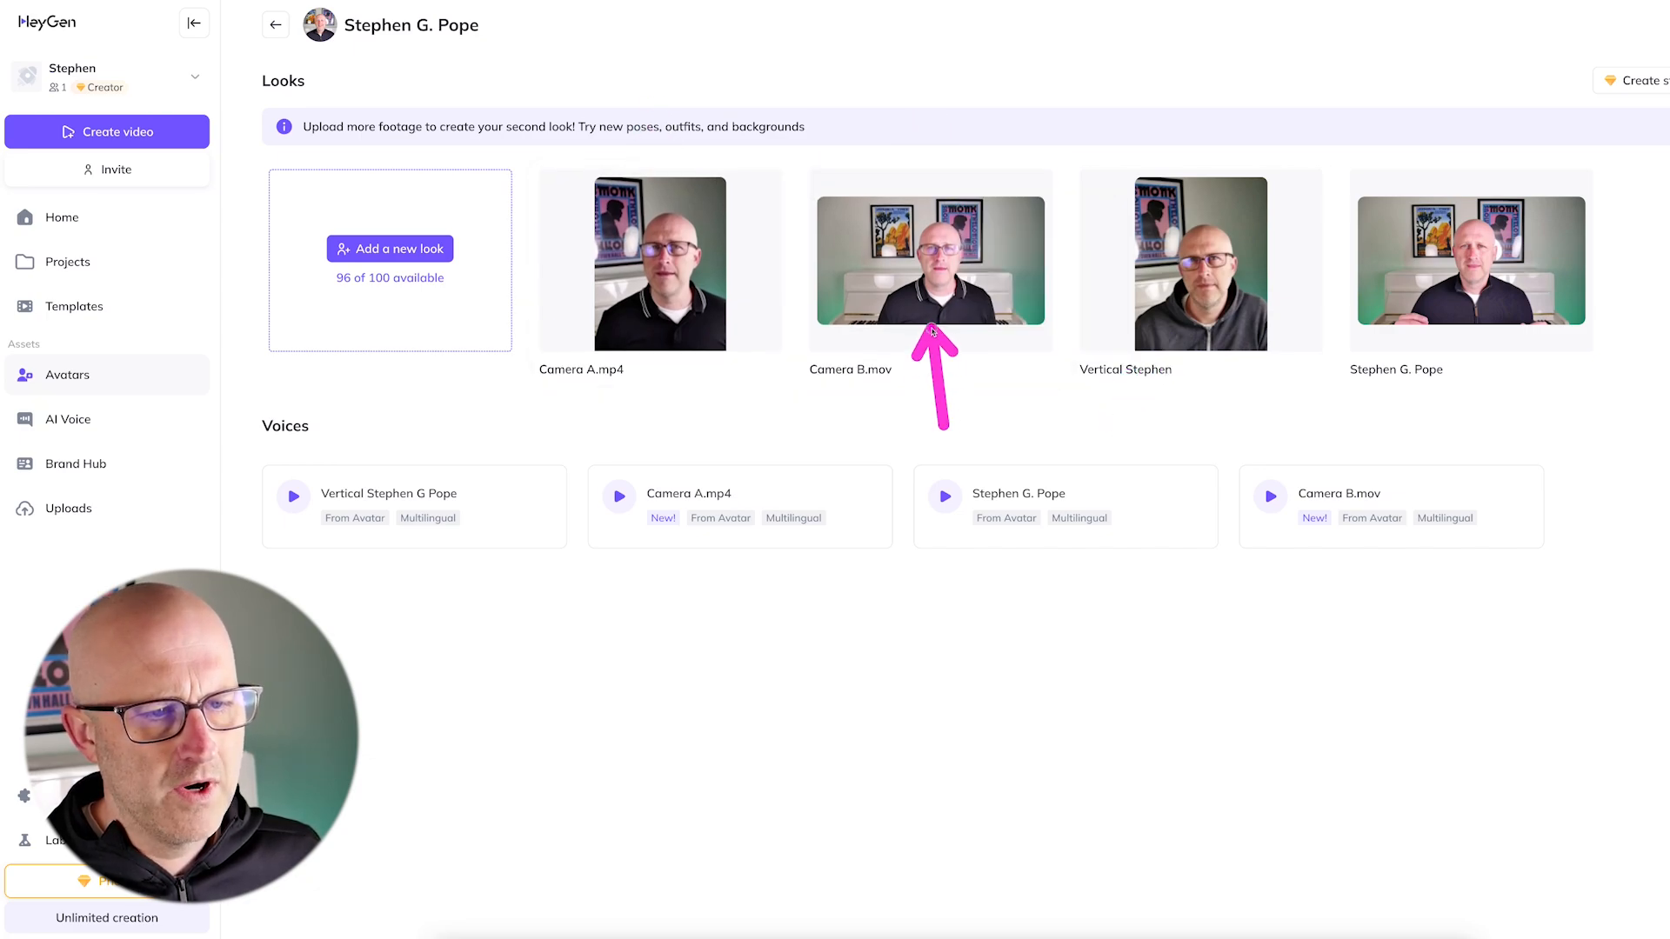
left_click_drag(1547, 413, 1547, 415)
left_click_drag(1664, 292, 1567, 308)
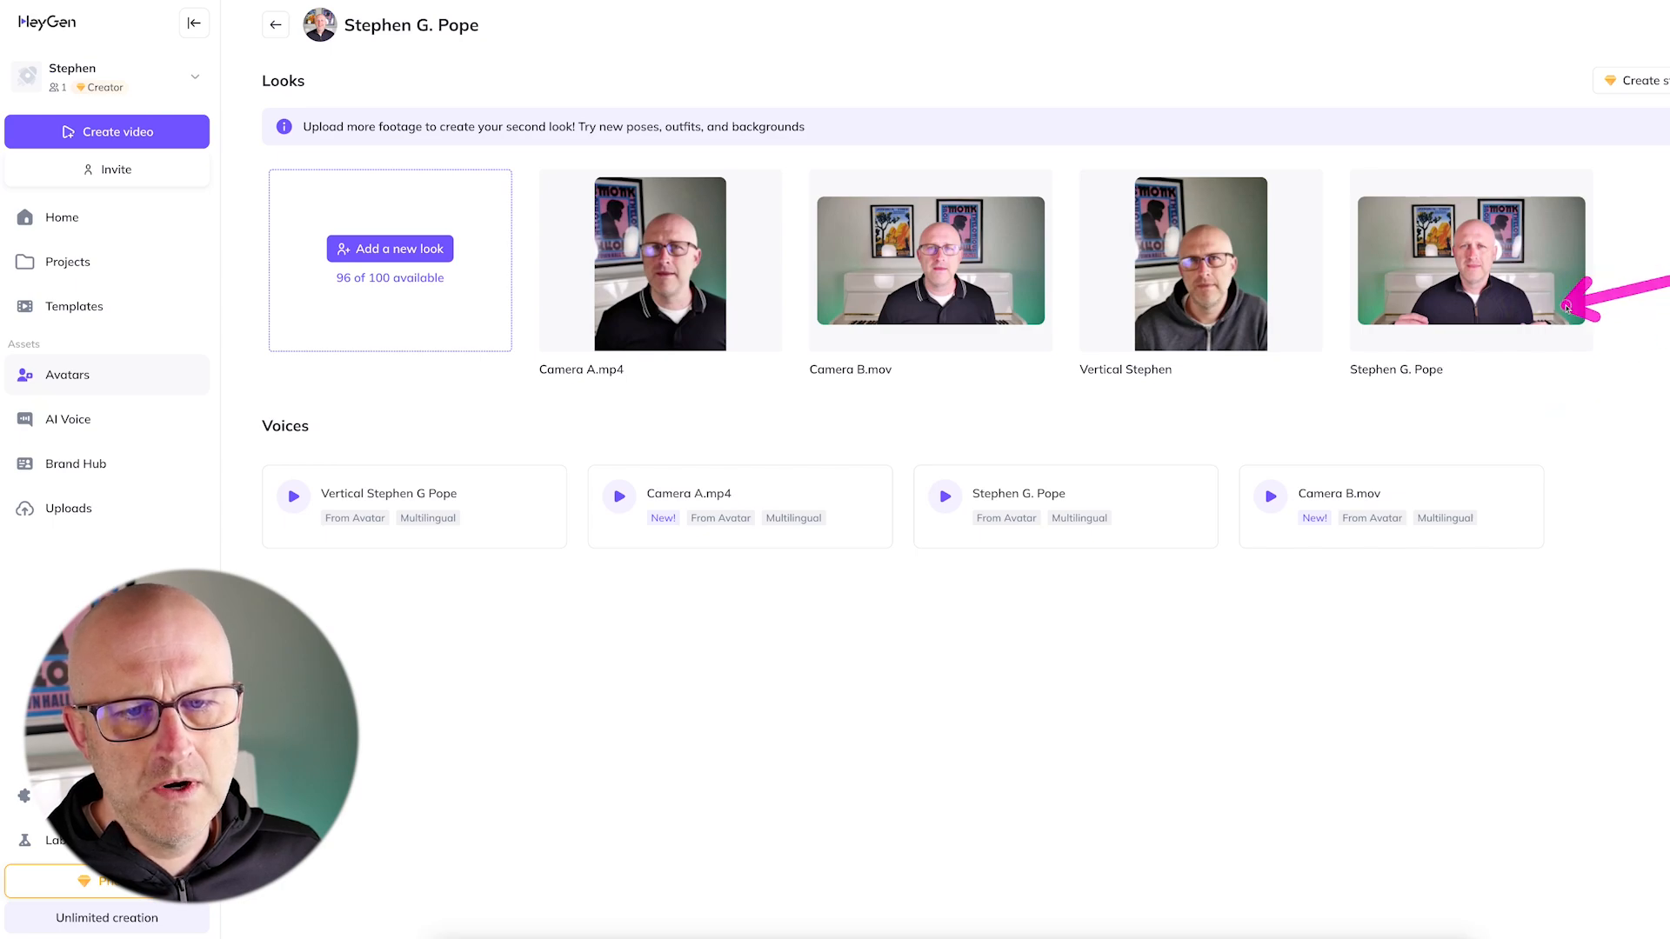
mouse_move(511, 146)
left_mouse_down()
mouse_move(647, 216)
mouse_move(1129, 347)
mouse_move(1639, 407)
left_mouse_up()
mouse_move(840, 407)
left_mouse_down()
mouse_move(1031, 304)
mouse_move(1039, 386)
left_mouse_up()
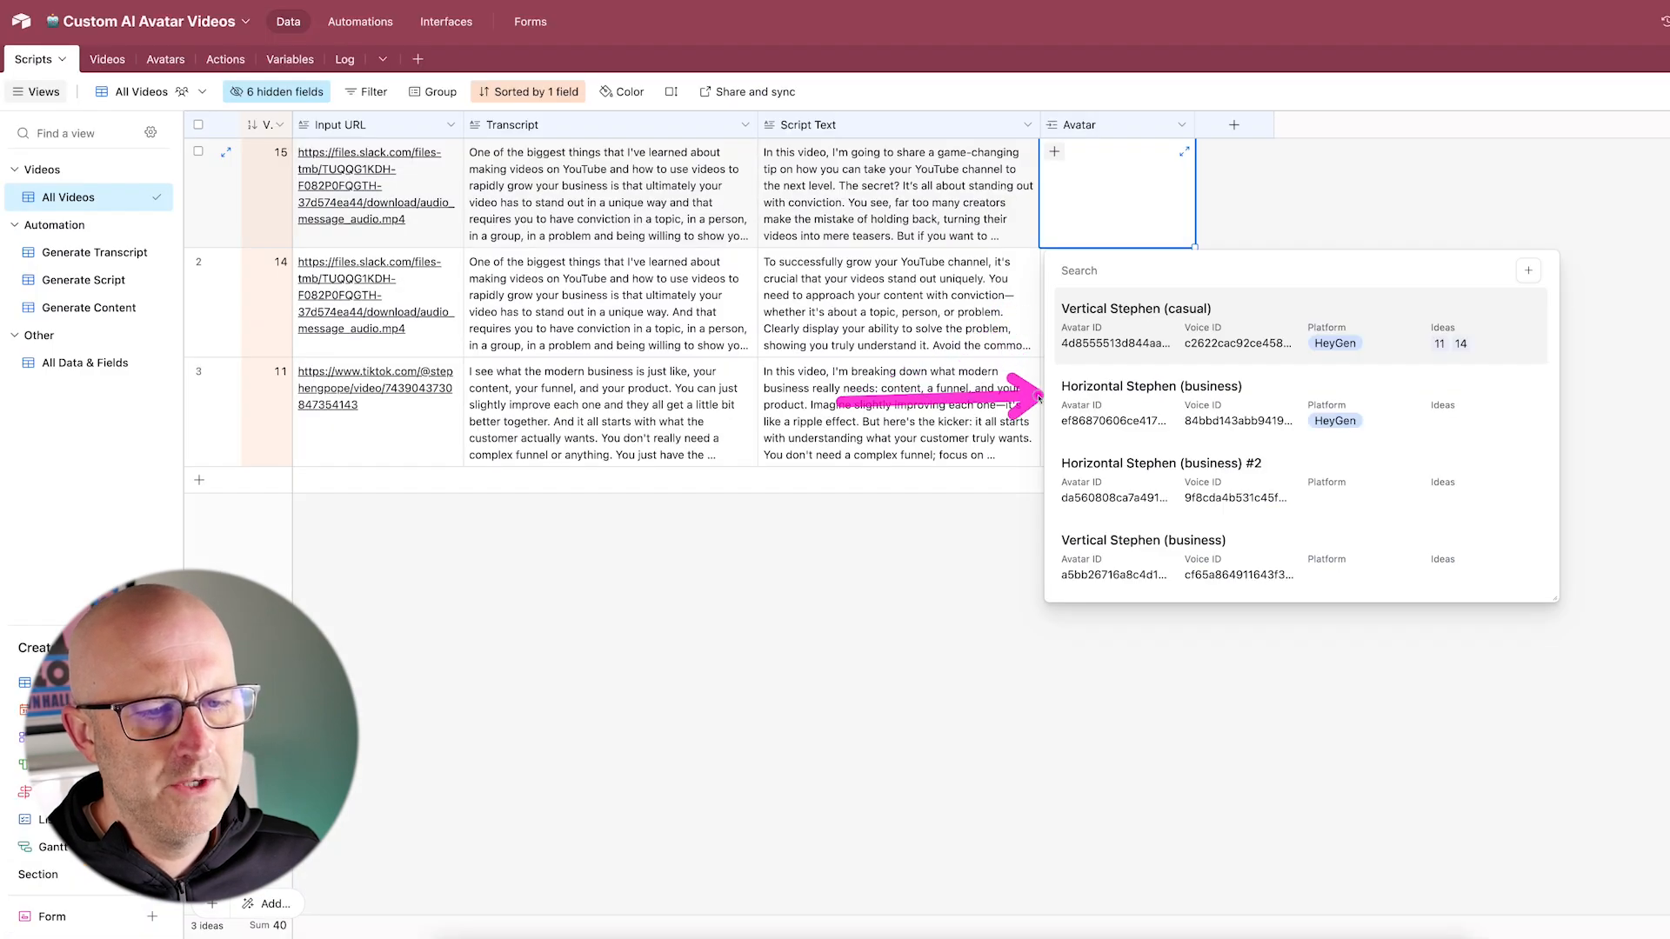
left_click_drag(567, 53, 756, 105)
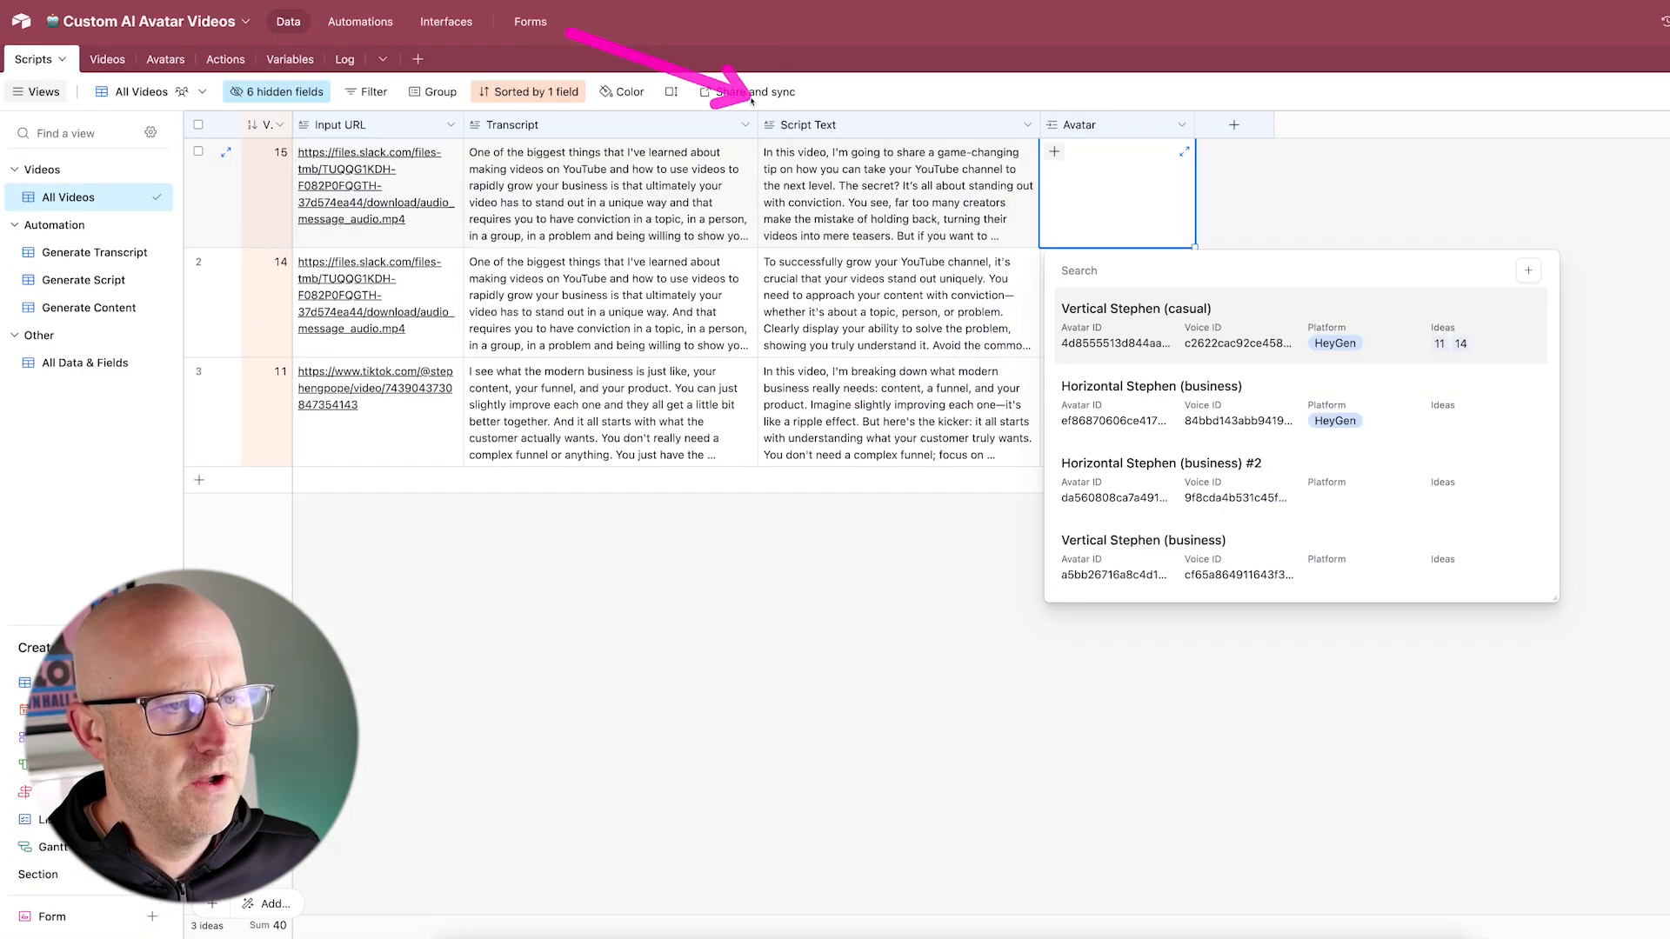
Step: Switch to Make and examine the Get Slack Audio Ideas scenario from the Slack trigger through transcription to record creation
mouse_move(244, 316)
left_mouse_down()
mouse_move(875, 560)
mouse_move(1249, 559)
left_mouse_up()
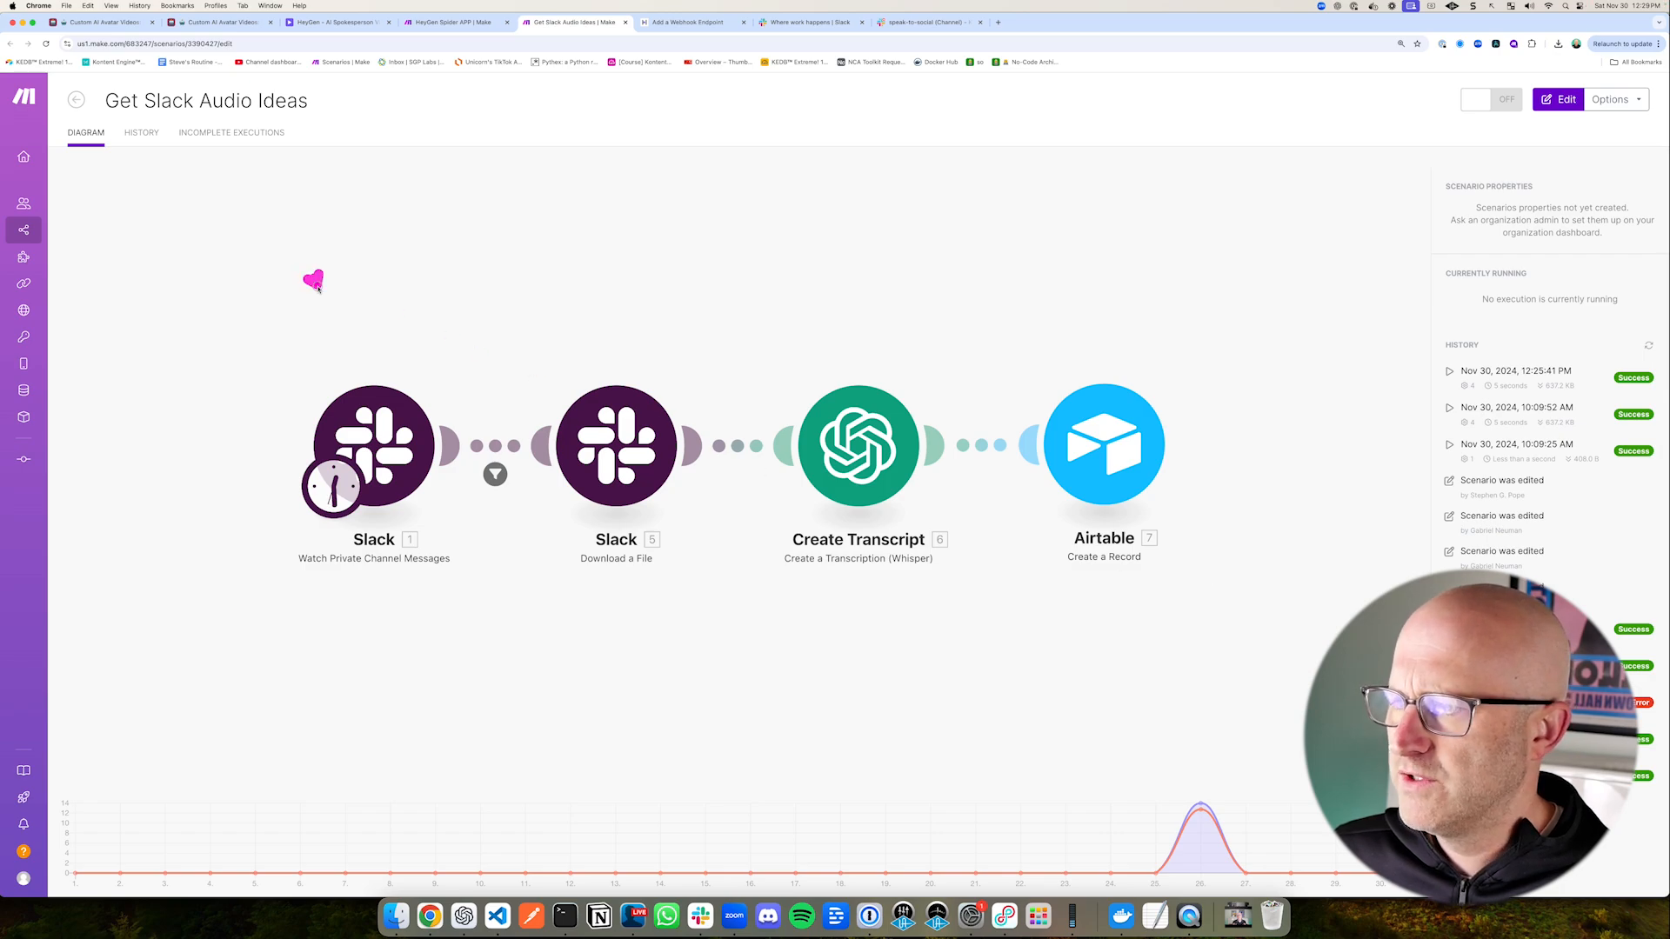
left_click_drag(318, 289, 343, 358)
left_click_drag(362, 336, 1336, 624)
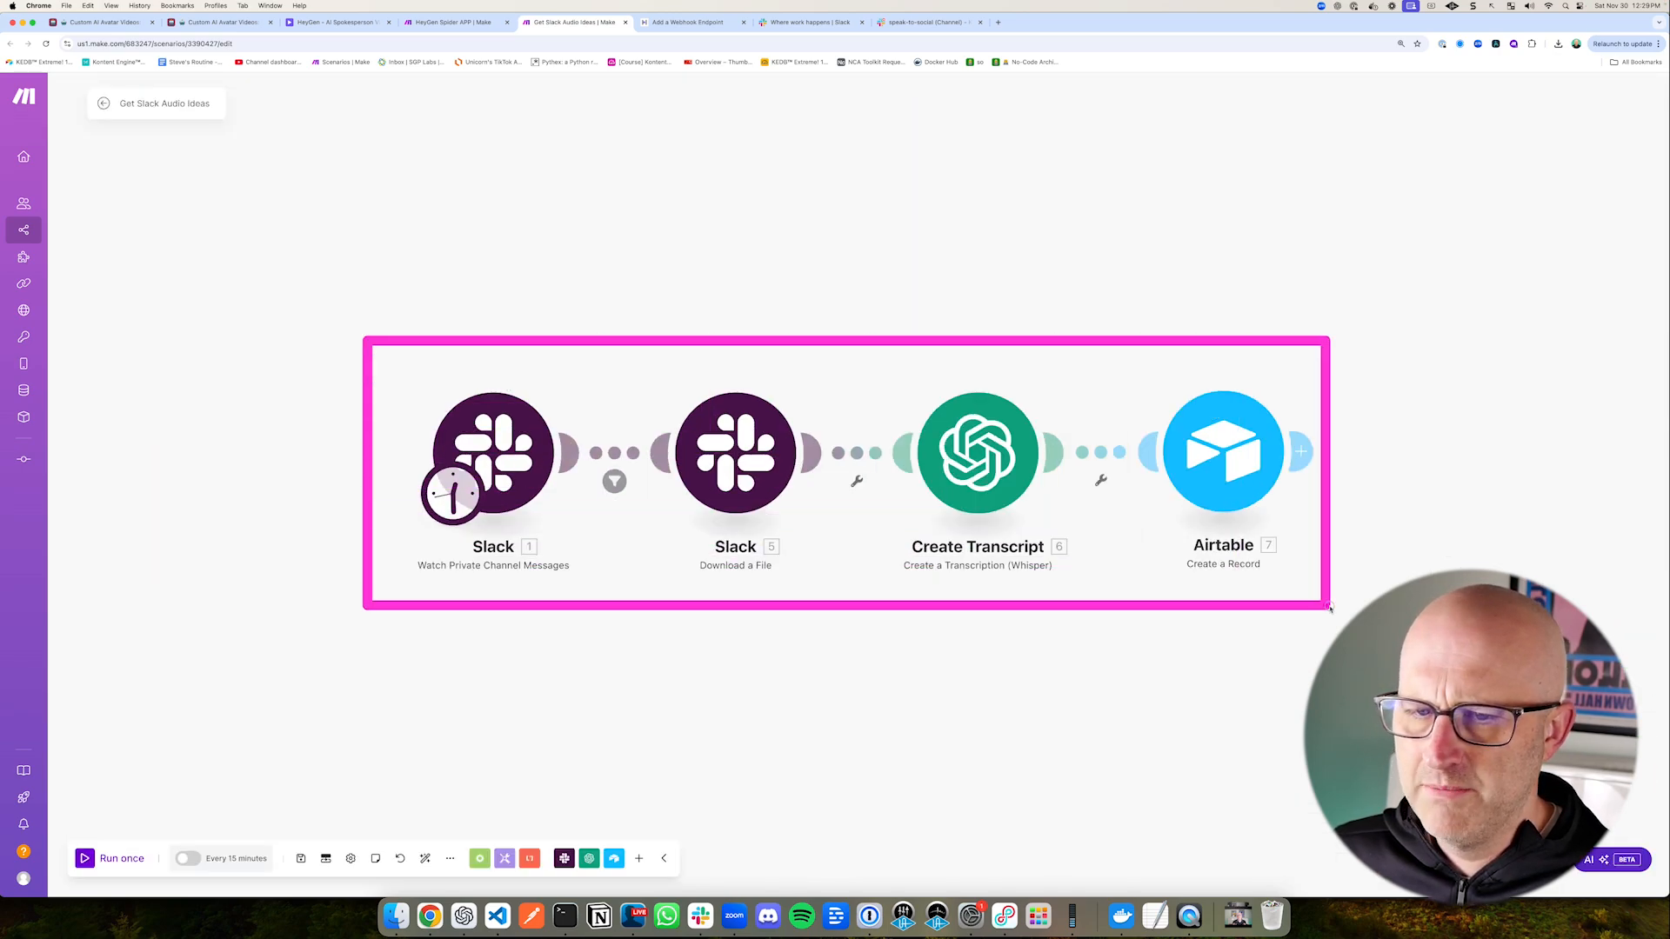
left_click_drag(490, 288, 497, 360)
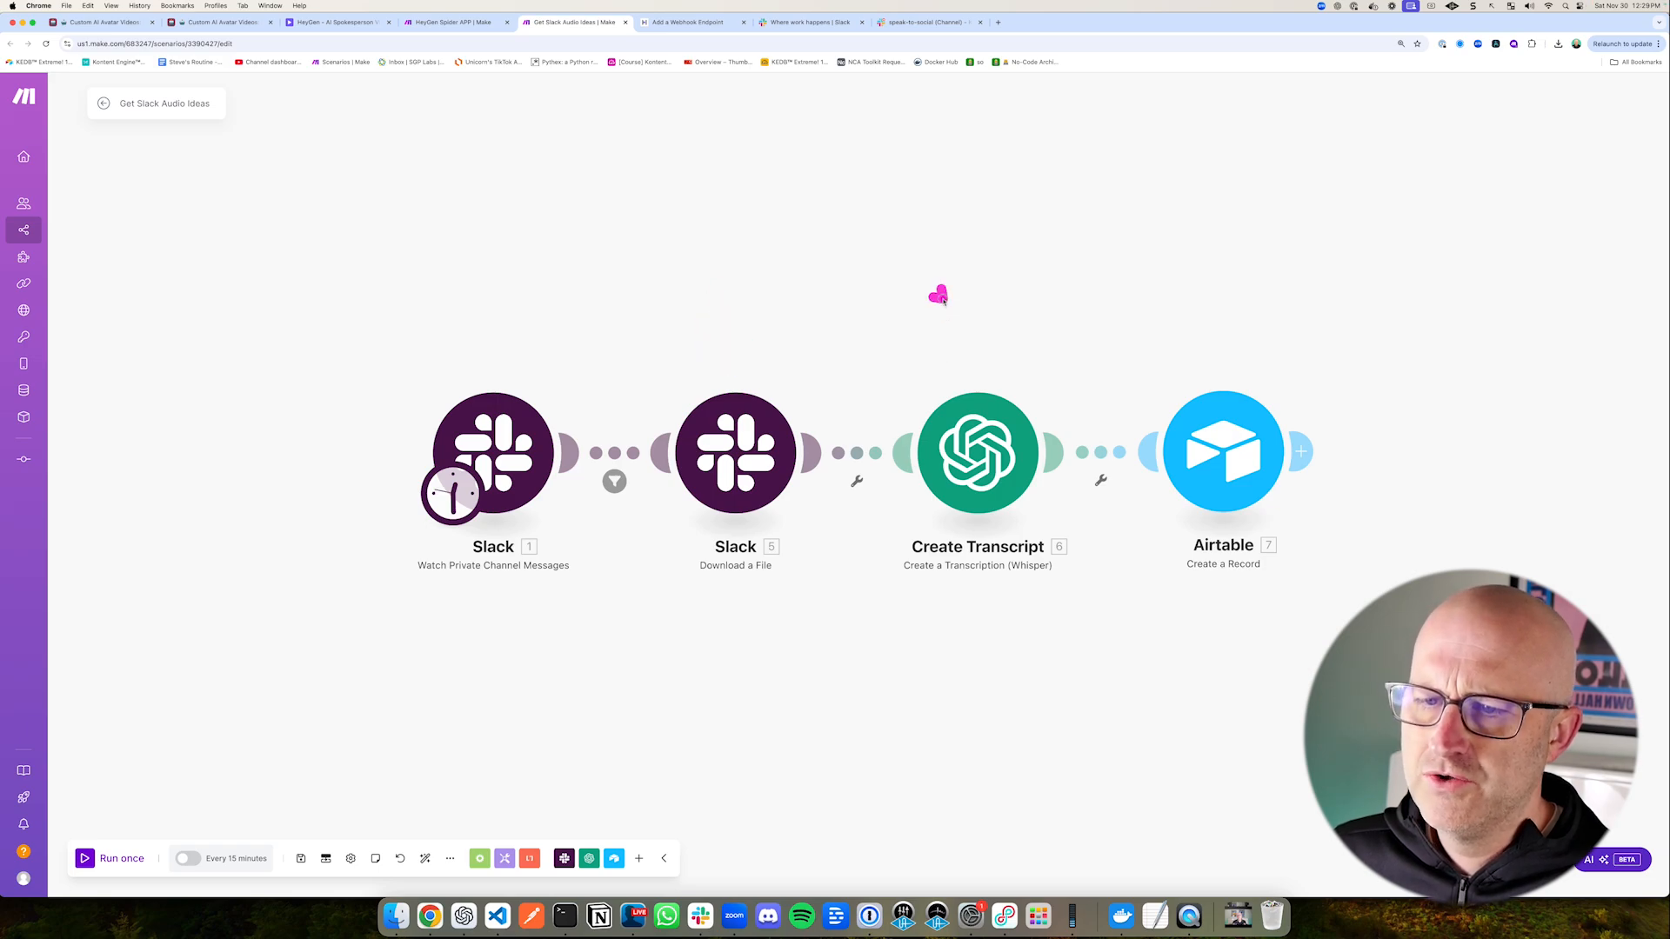
left_click_drag(943, 300, 960, 368)
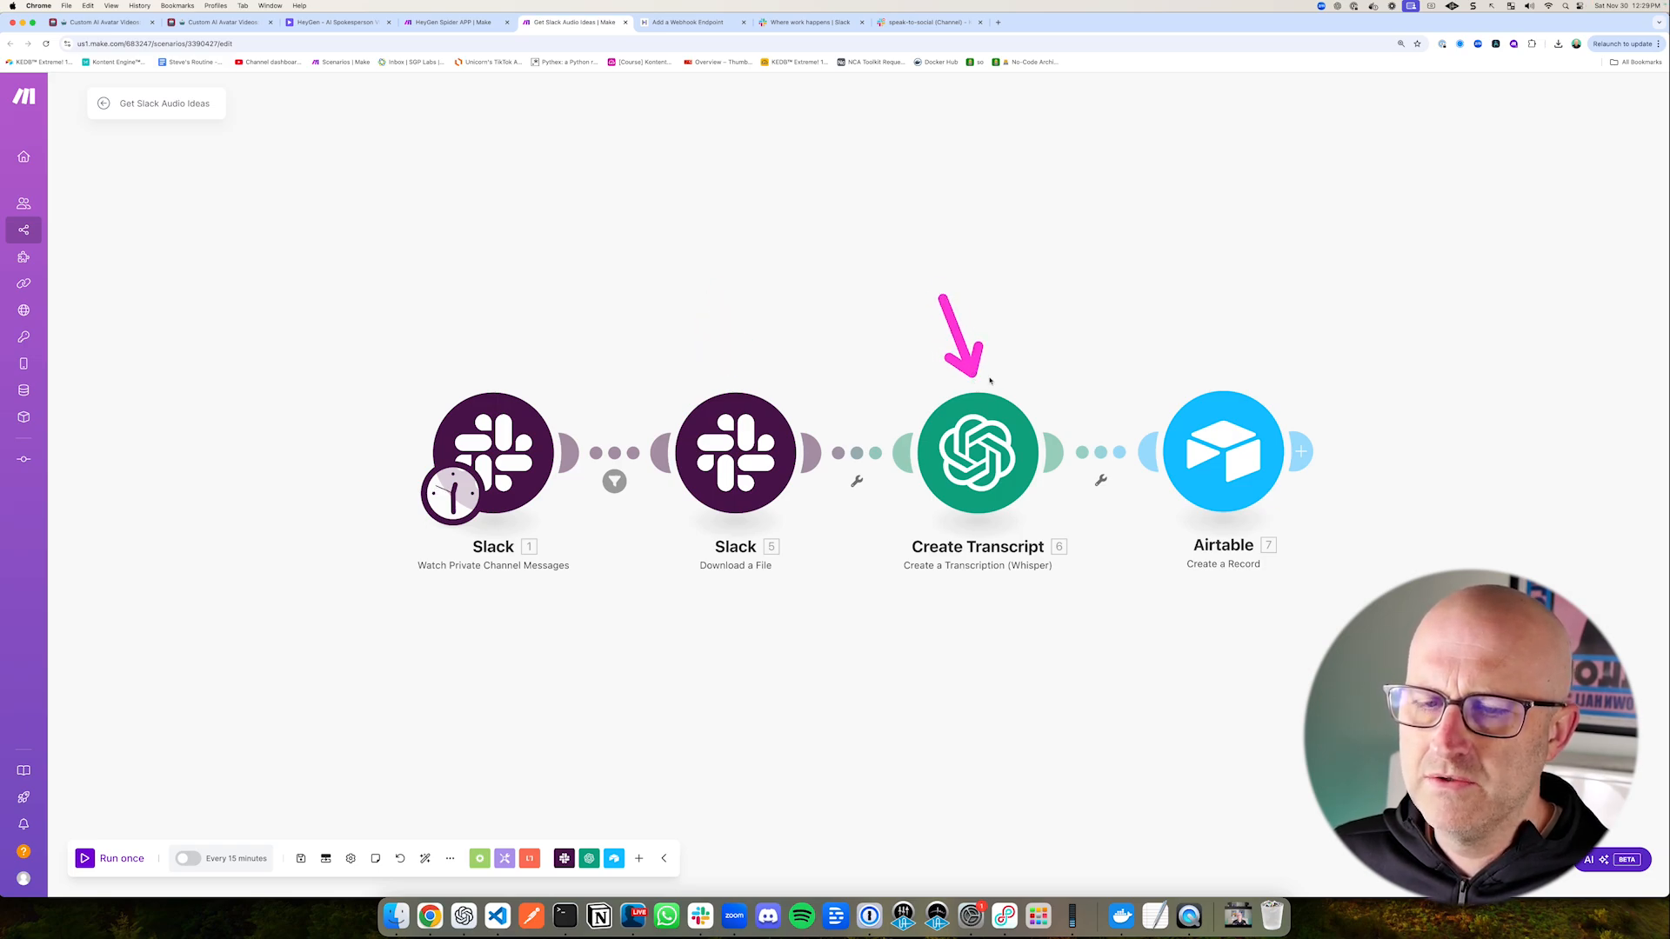
left_click_drag(1157, 300, 1200, 383)
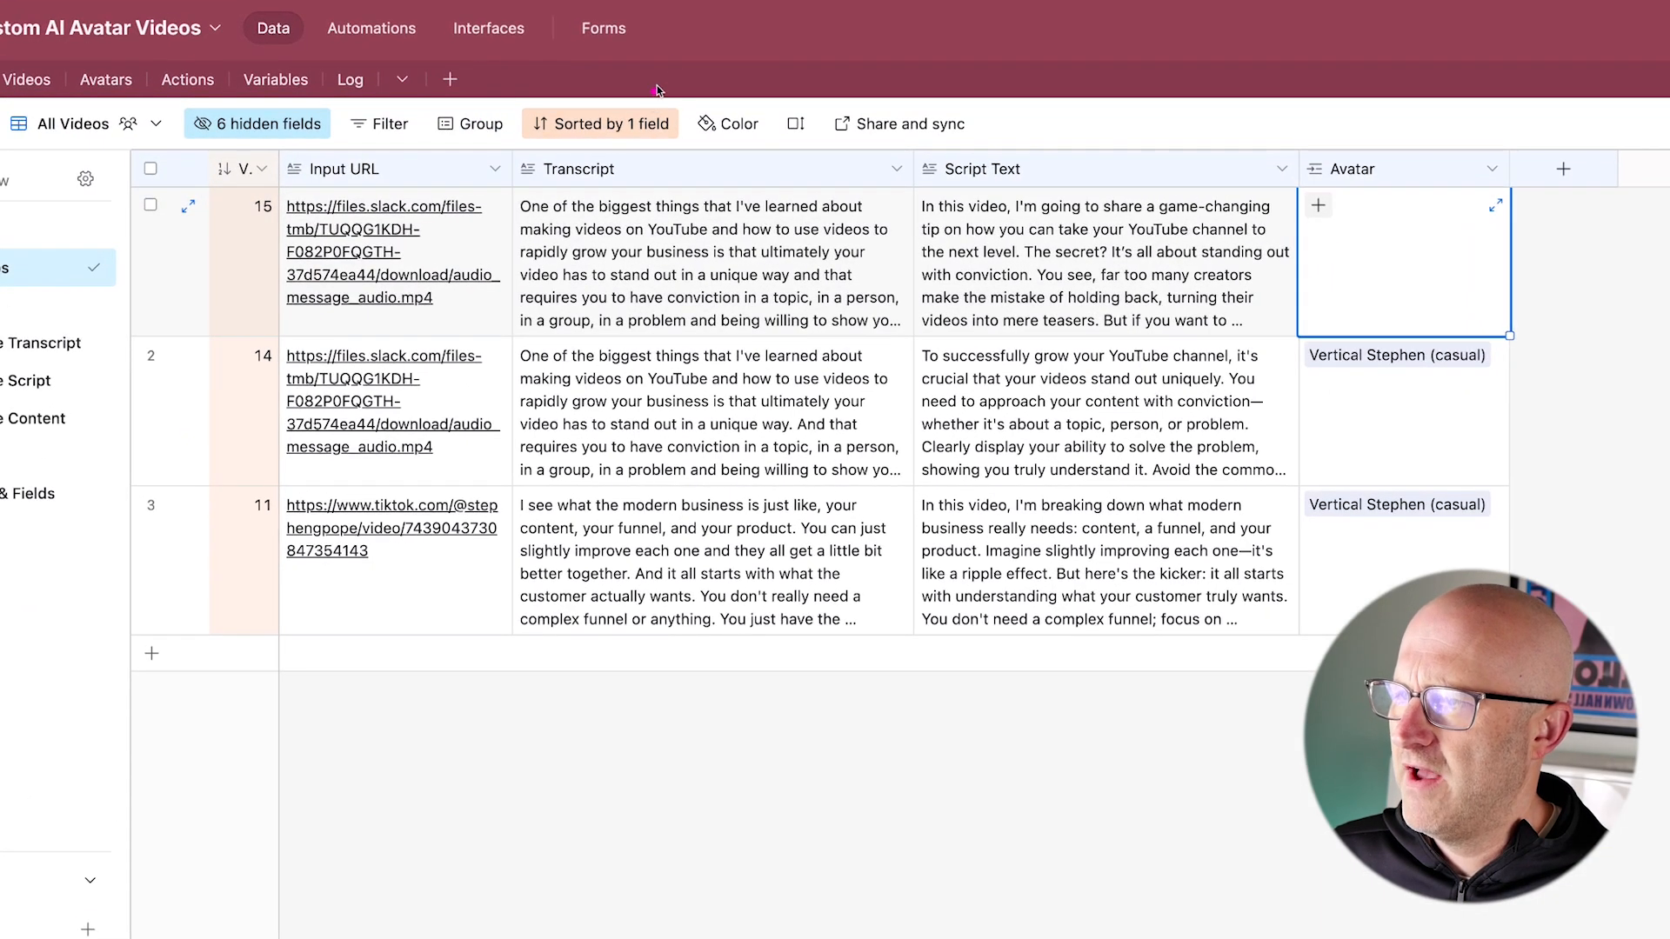
Step: Review the Scripts table in Airtable and the webhook, router and upper branches of the HeyGen Spider APP scenario in Make
left_click_drag(678, 48, 634, 146)
mouse_move(178, 483)
left_mouse_down()
mouse_move(248, 308)
mouse_move(423, 301)
left_mouse_up()
left_click_drag(815, 68, 711, 142)
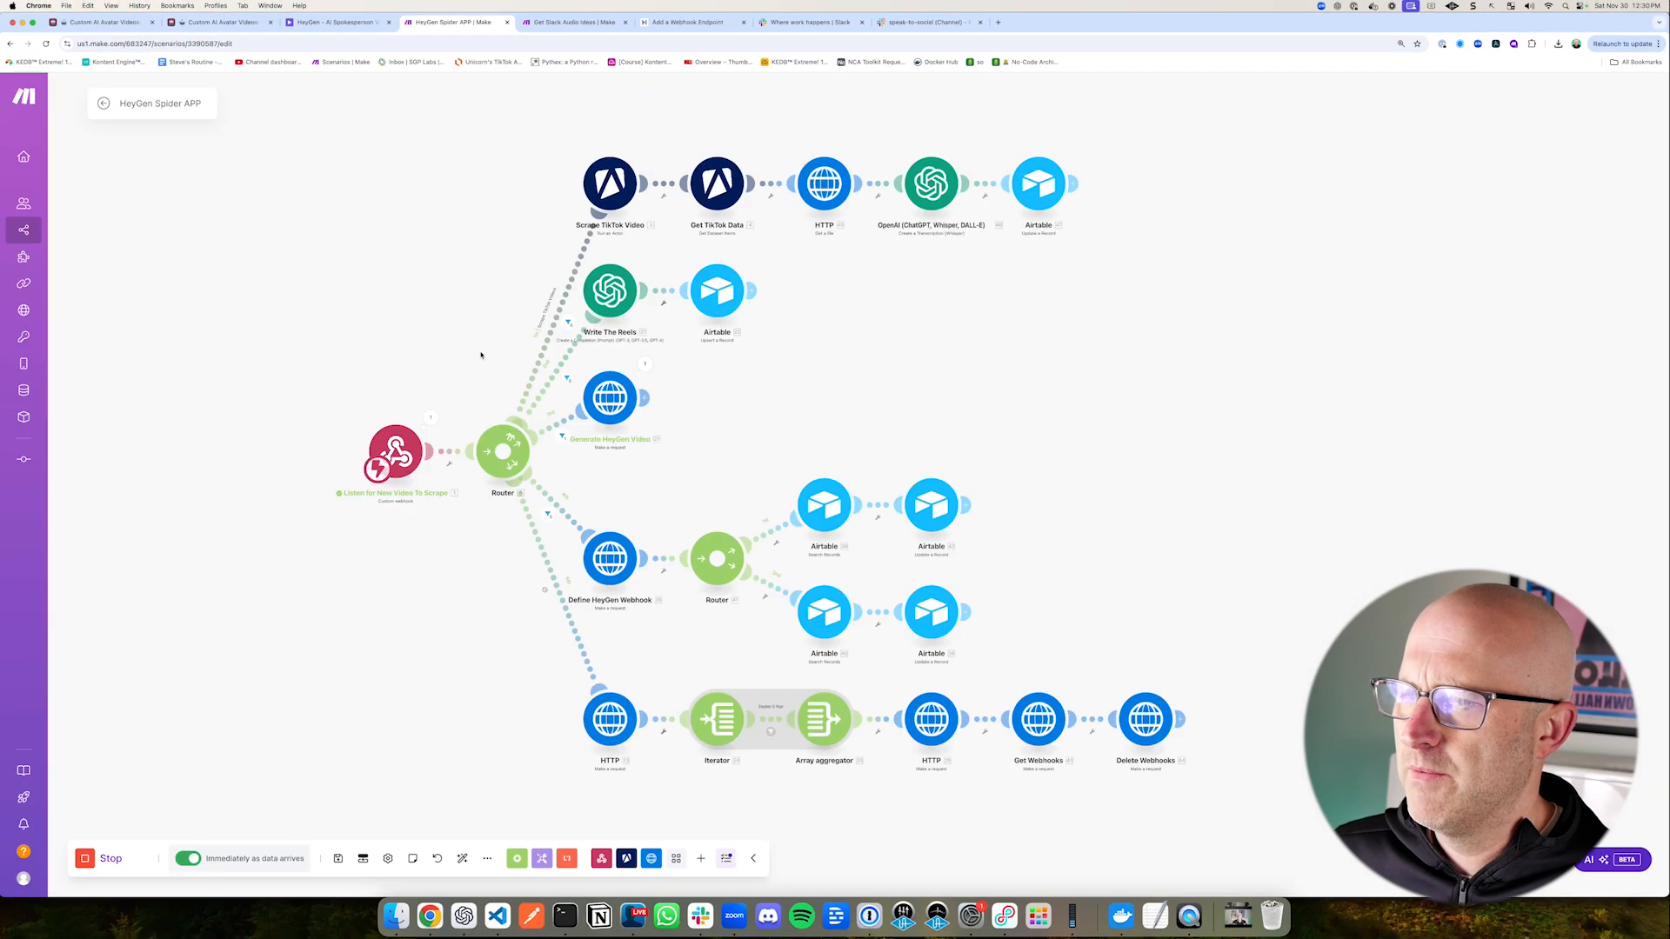
left_click_drag(317, 309, 359, 380)
mouse_move(447, 237)
left_mouse_down()
mouse_move(664, 336)
mouse_move(670, 355)
left_mouse_up()
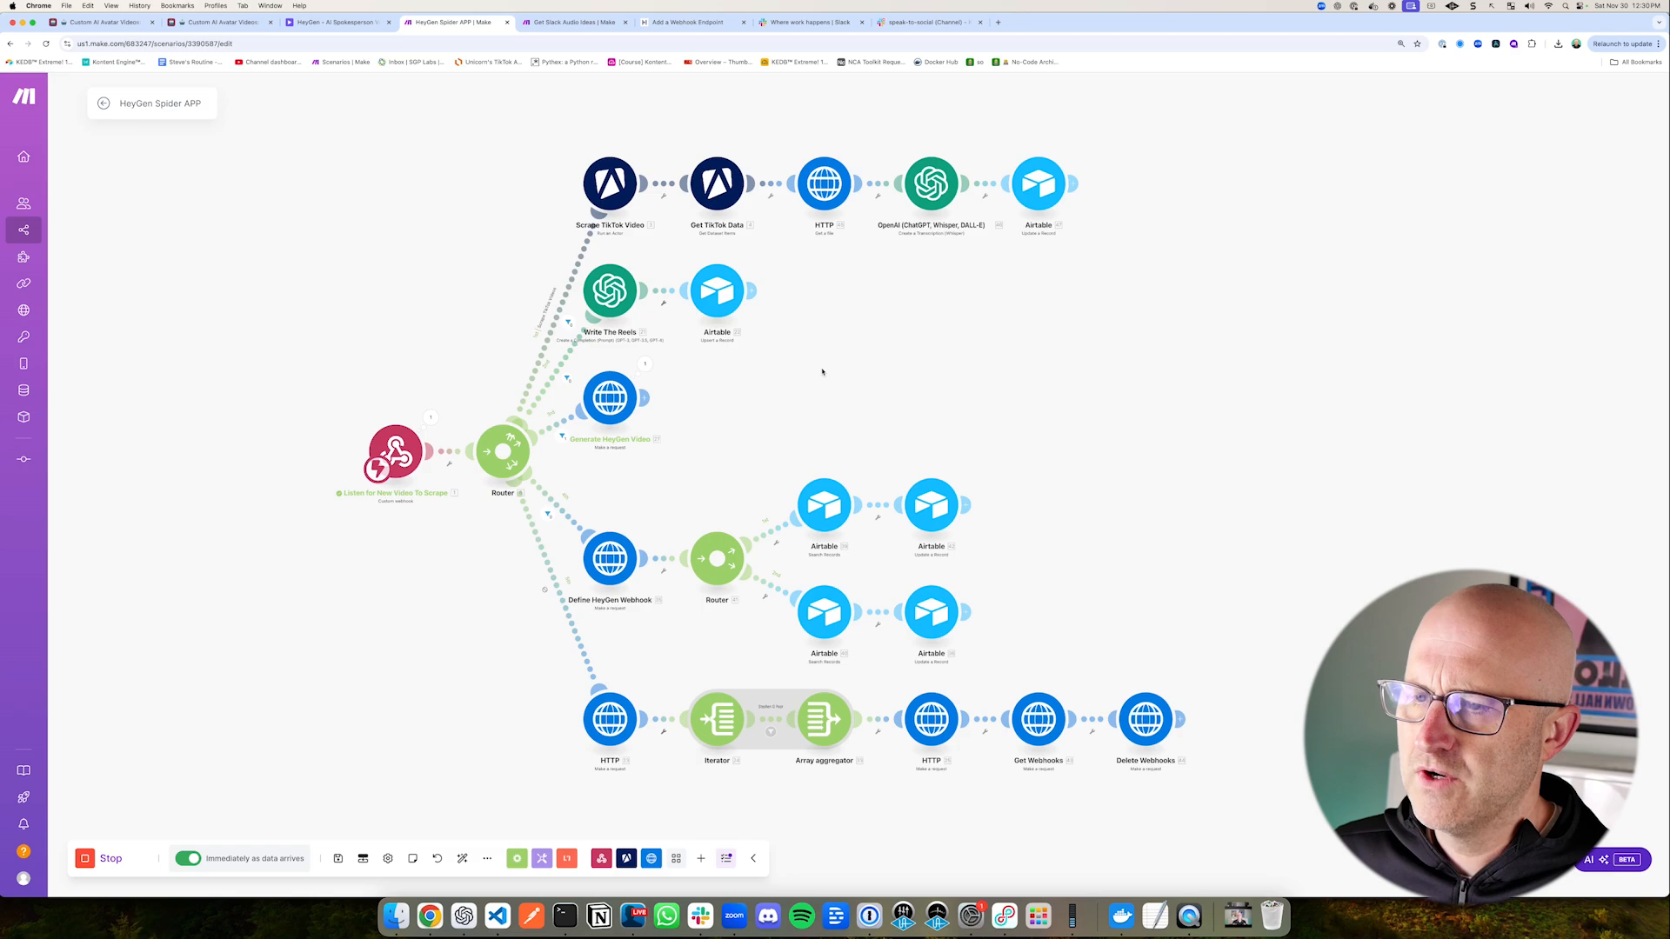
left_click_drag(848, 380, 766, 327)
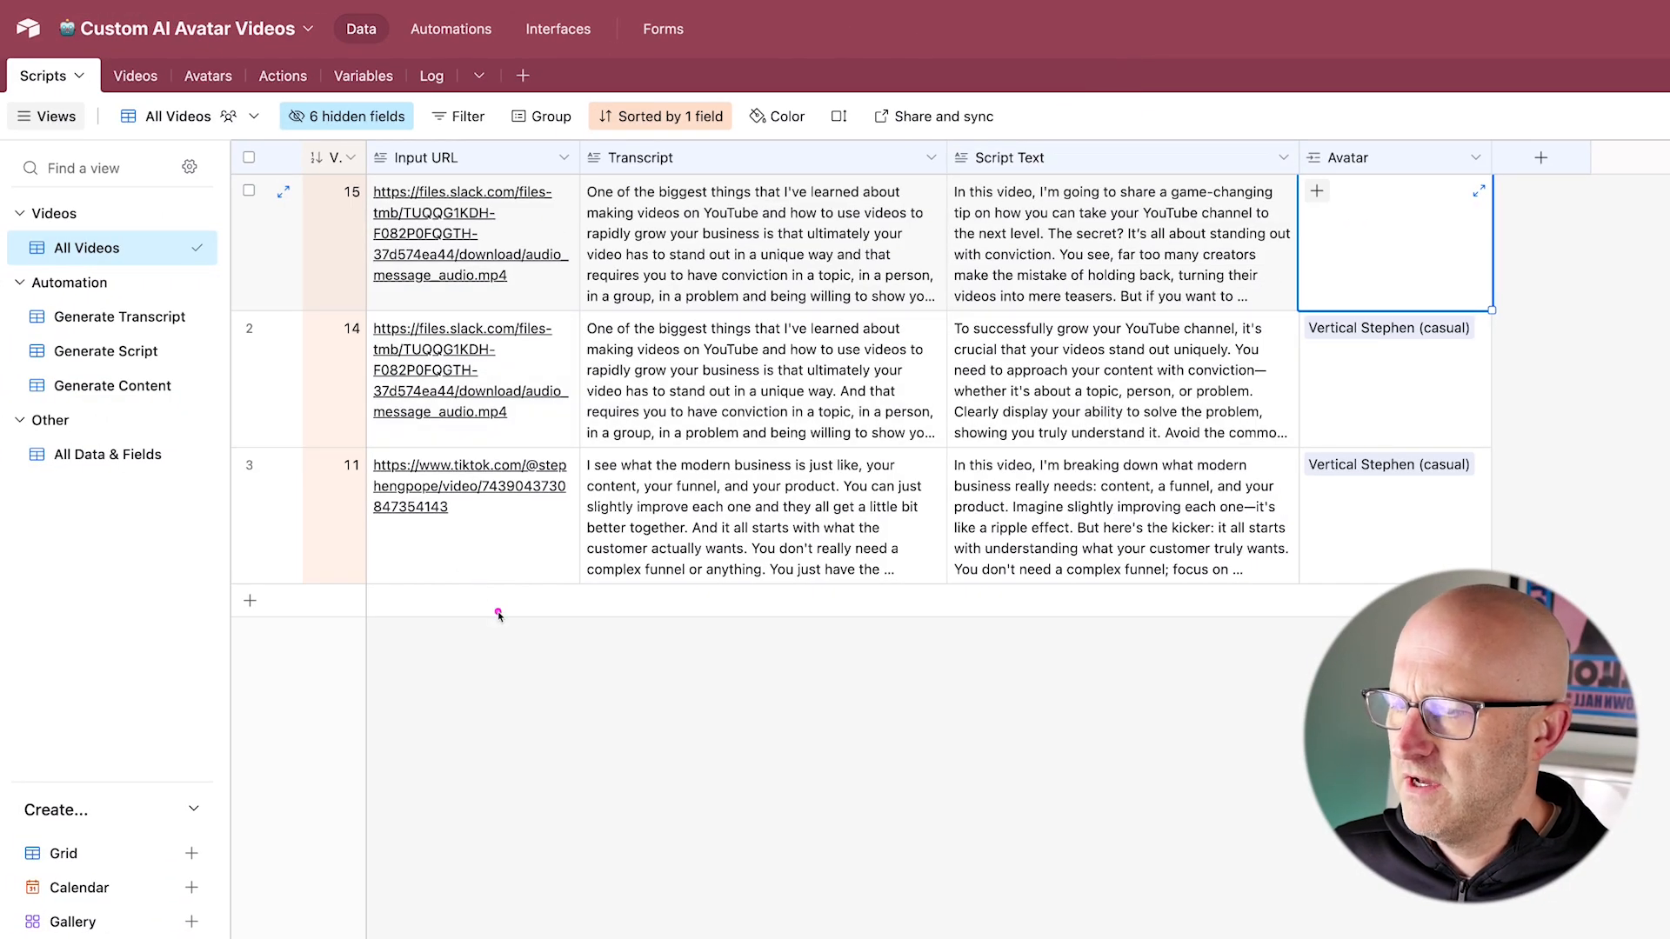
Step: Check the TikTok input URL in the third script record, and trace the HeyGen Spider APP branch that scrapes and transcribes TikTok videos
left_click_drag(516, 624, 471, 529)
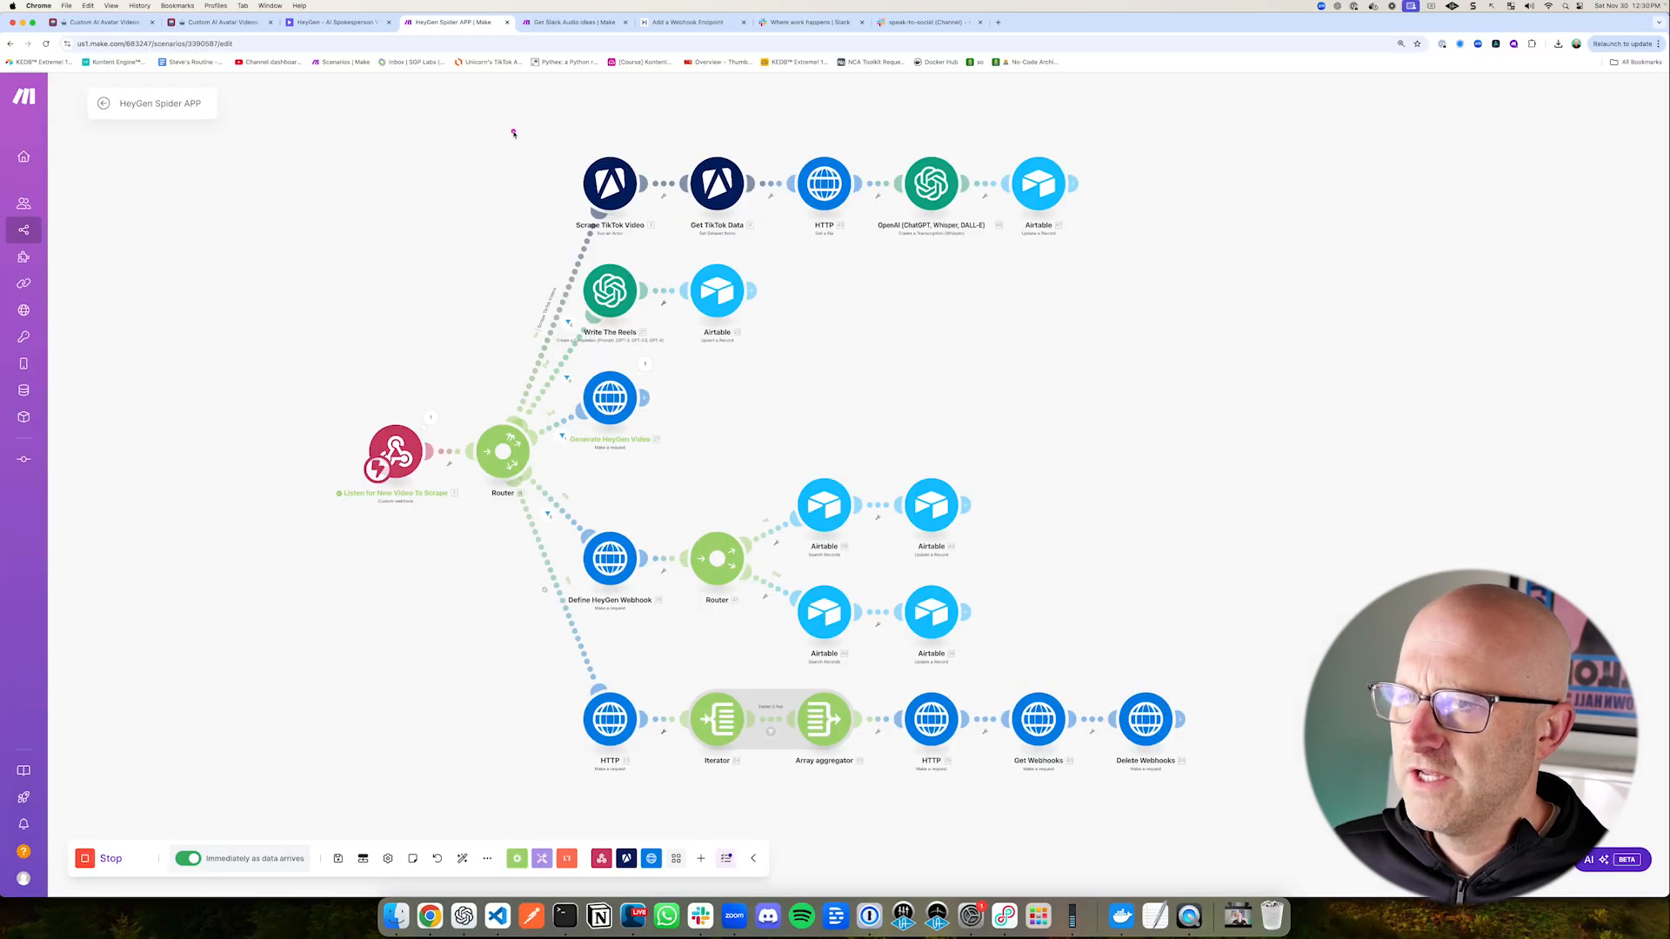
mouse_move(513, 133)
left_mouse_down()
mouse_move(858, 217)
mouse_move(1148, 253)
left_mouse_up()
left_click_drag(504, 160, 564, 178)
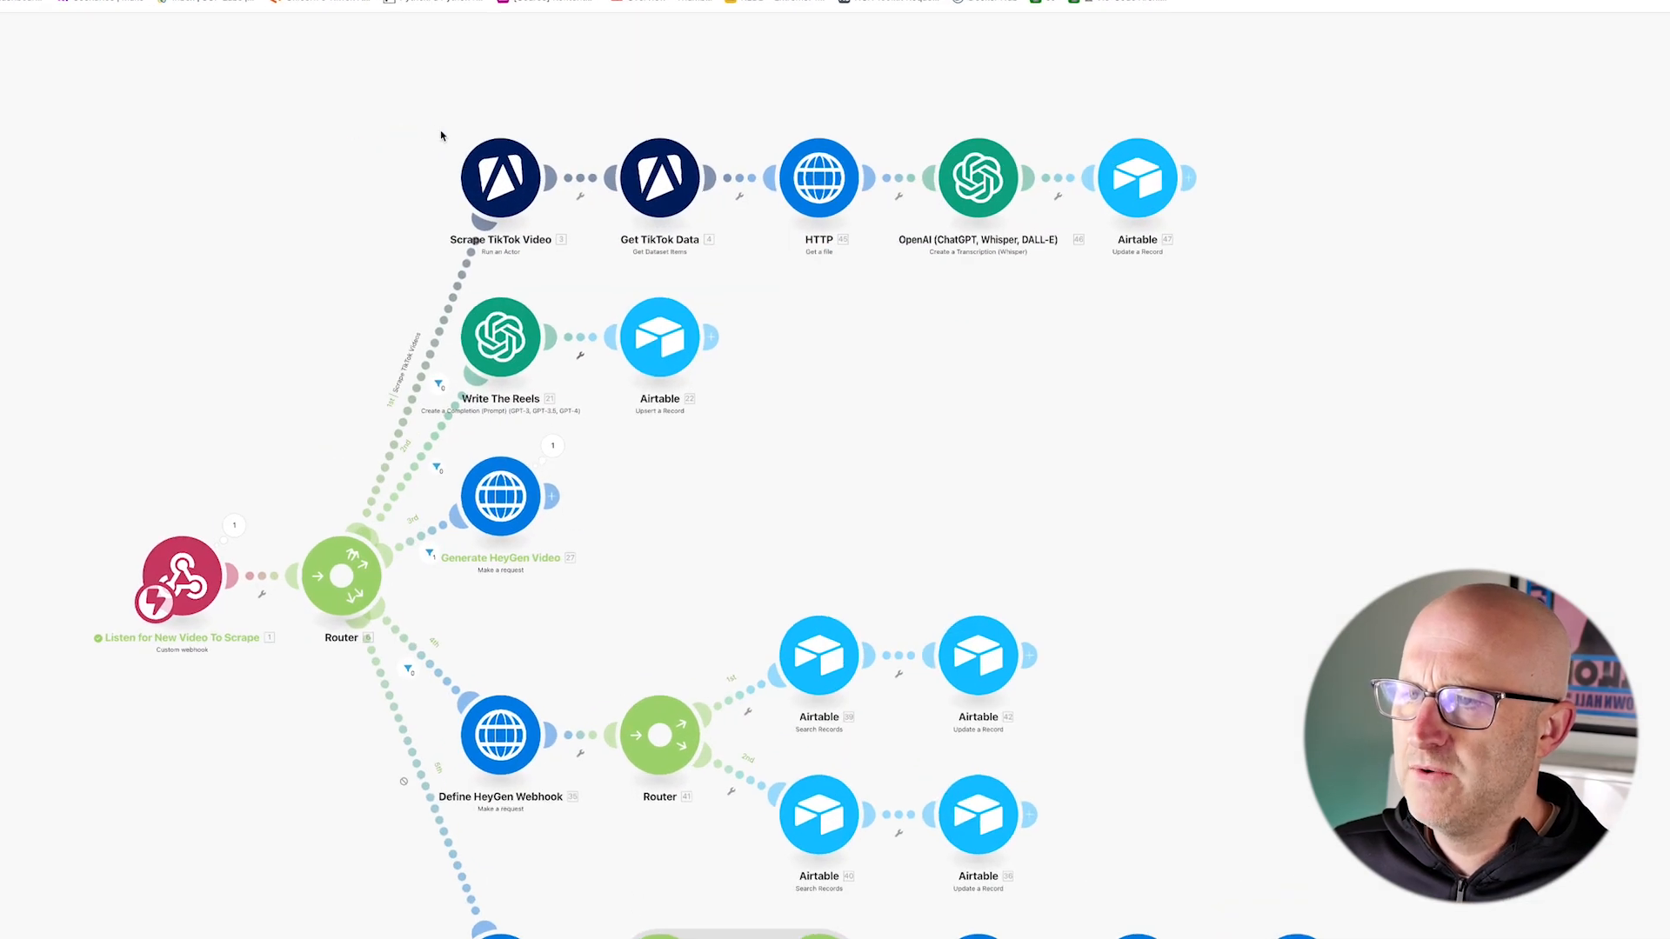
mouse_move(385, 109)
left_mouse_down()
mouse_move(577, 212)
mouse_move(755, 244)
mouse_move(763, 272)
left_mouse_up()
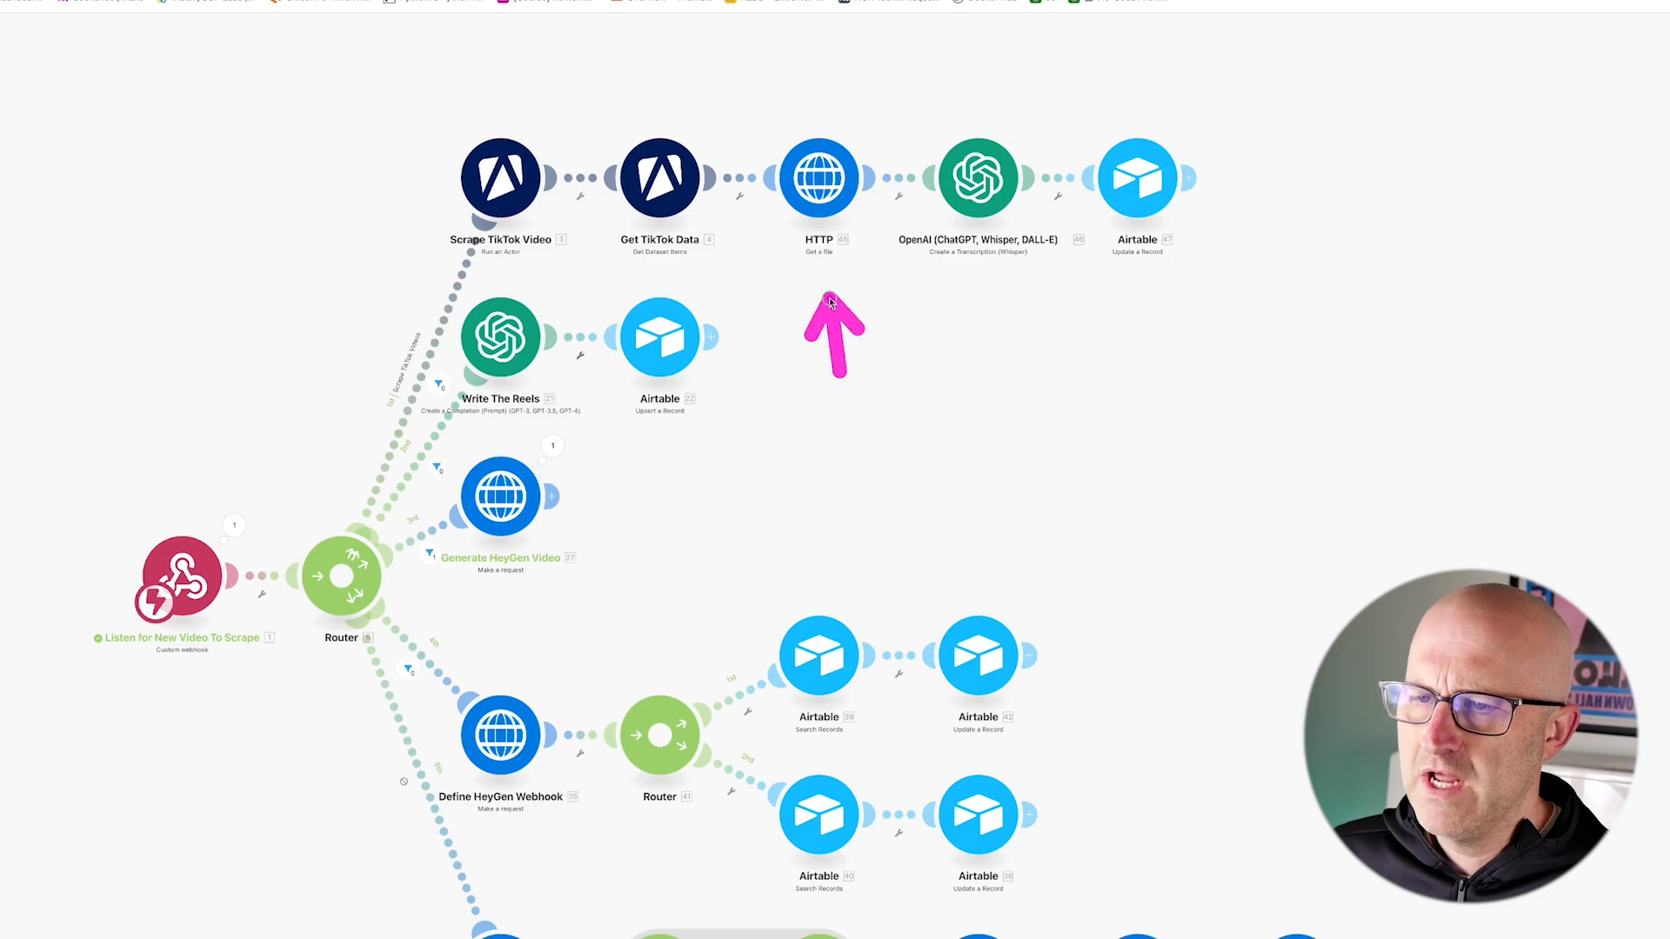
left_click_drag(1018, 375, 1007, 389)
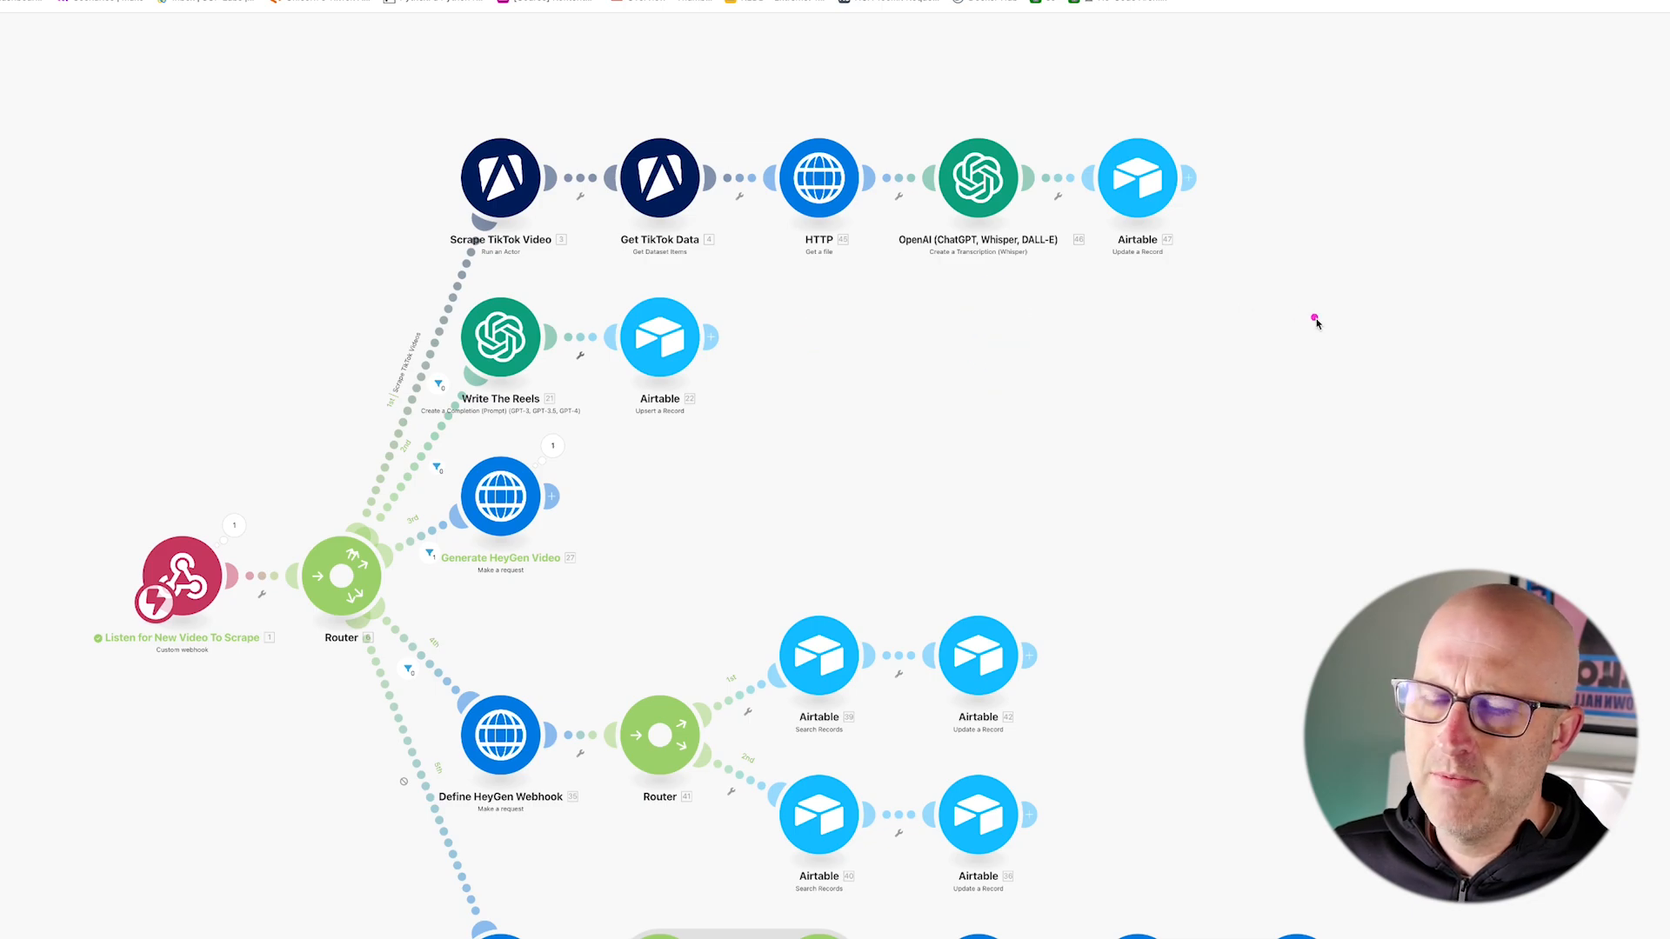
left_click_drag(1328, 334, 1207, 231)
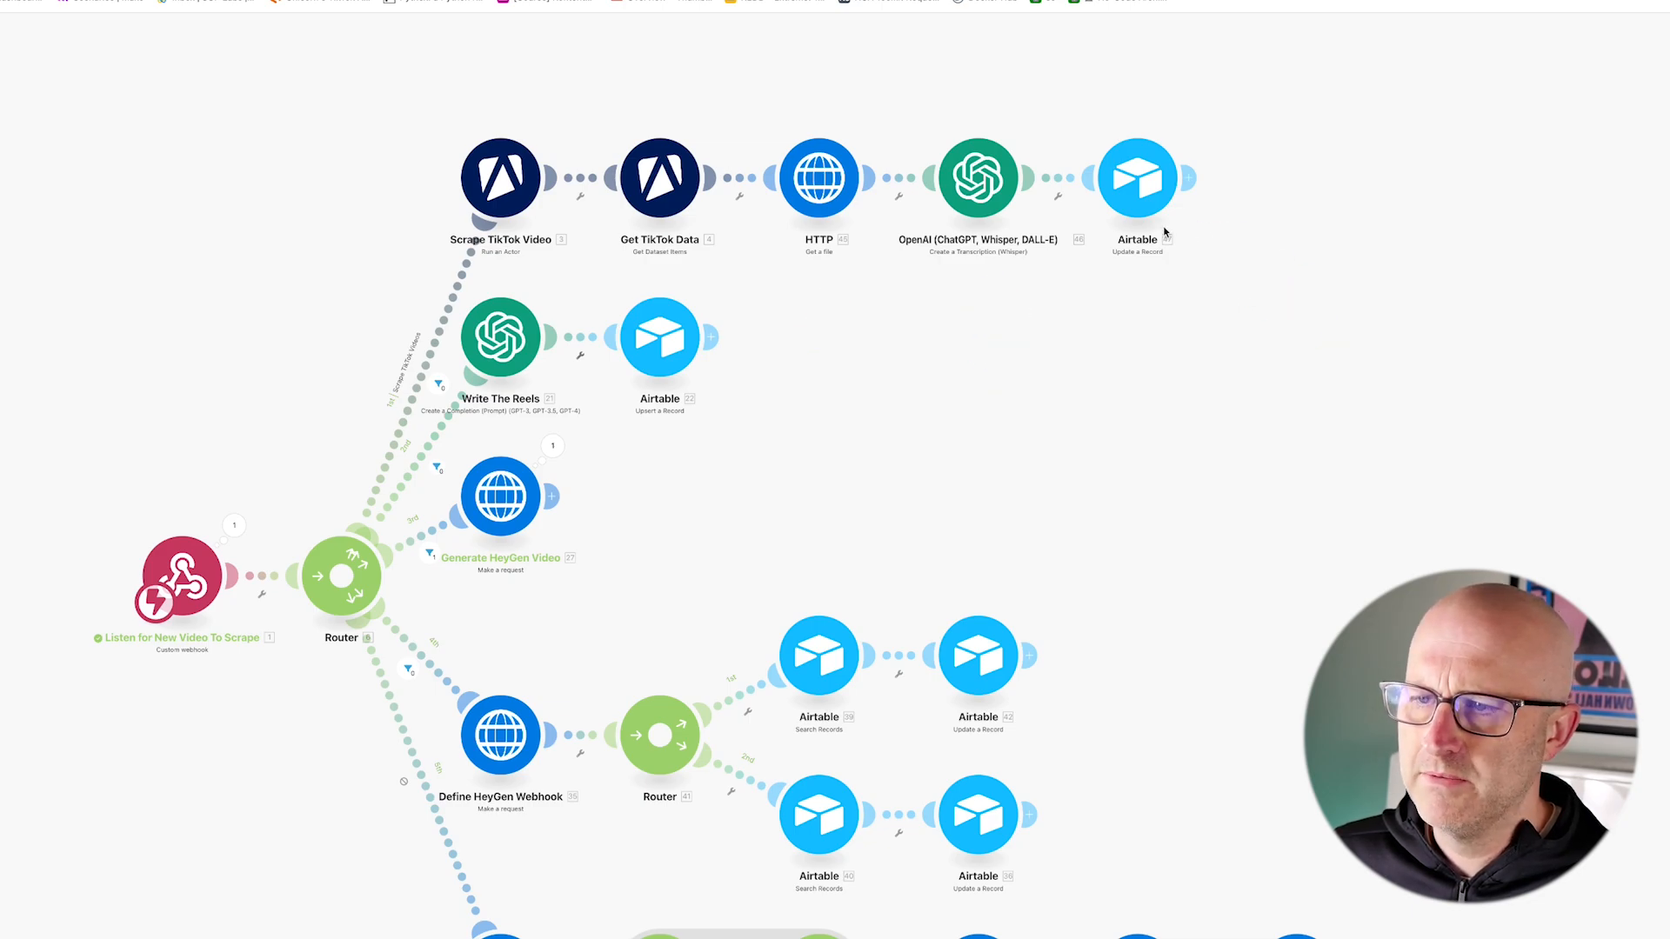
Step: Check the transcripts in the Airtable Scripts table and the source audio message in Slack's speak-to-social channel
left_click_drag(600, 39, 517, 156)
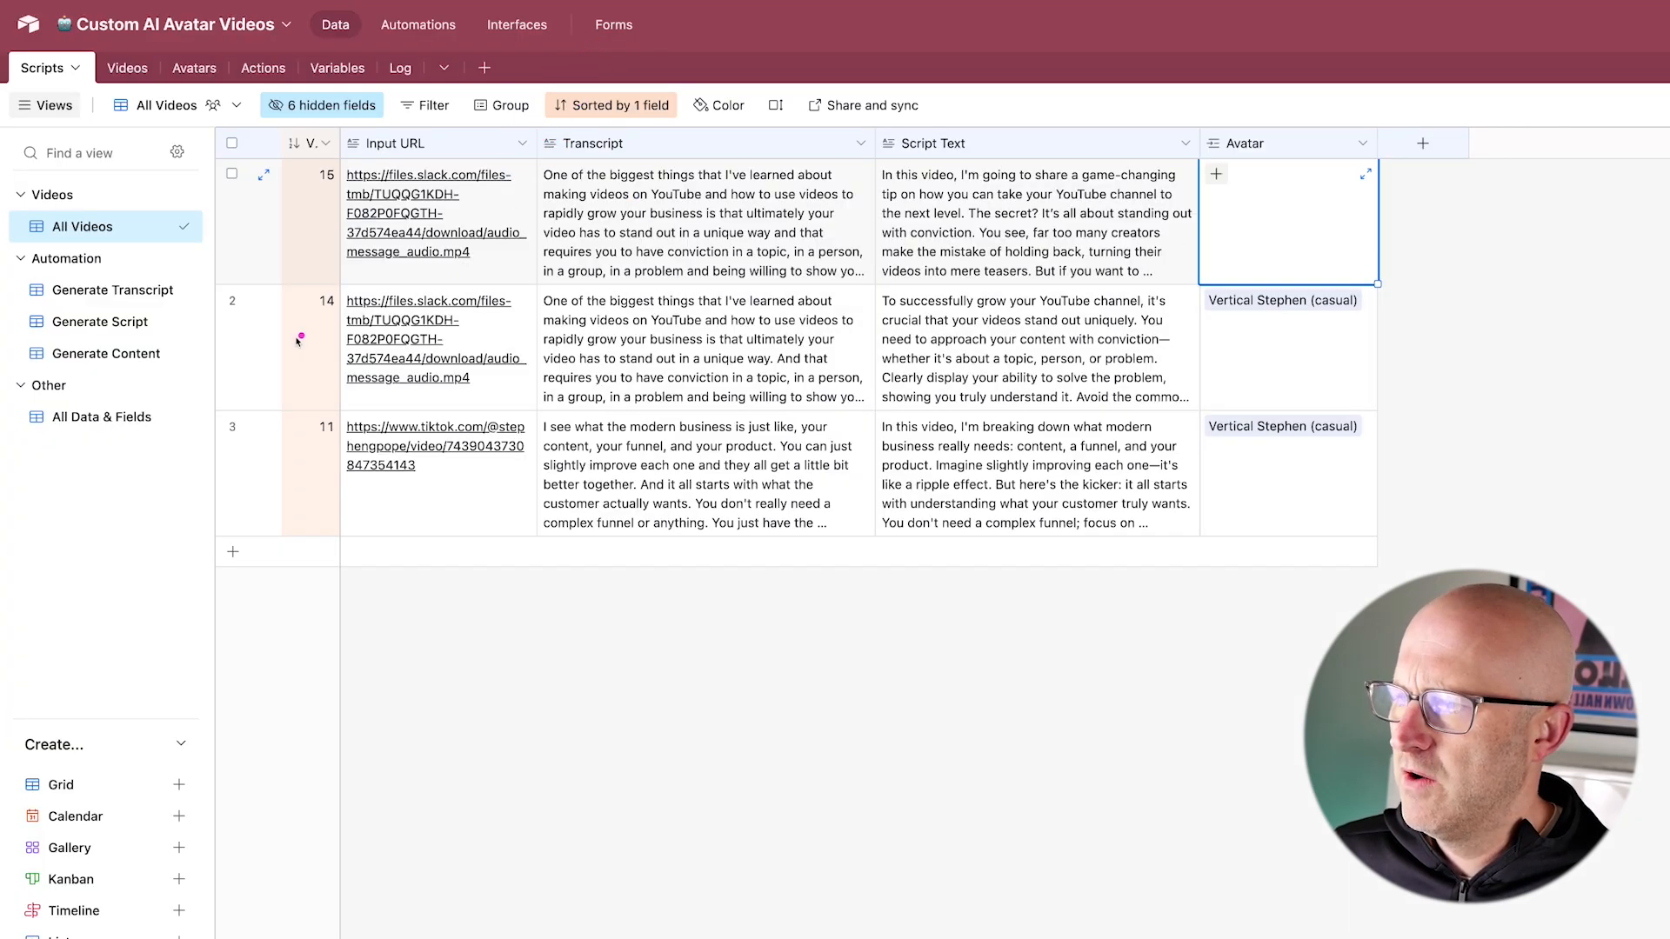
mouse_move(148, 354)
left_mouse_down()
mouse_move(246, 360)
mouse_move(295, 261)
left_mouse_up()
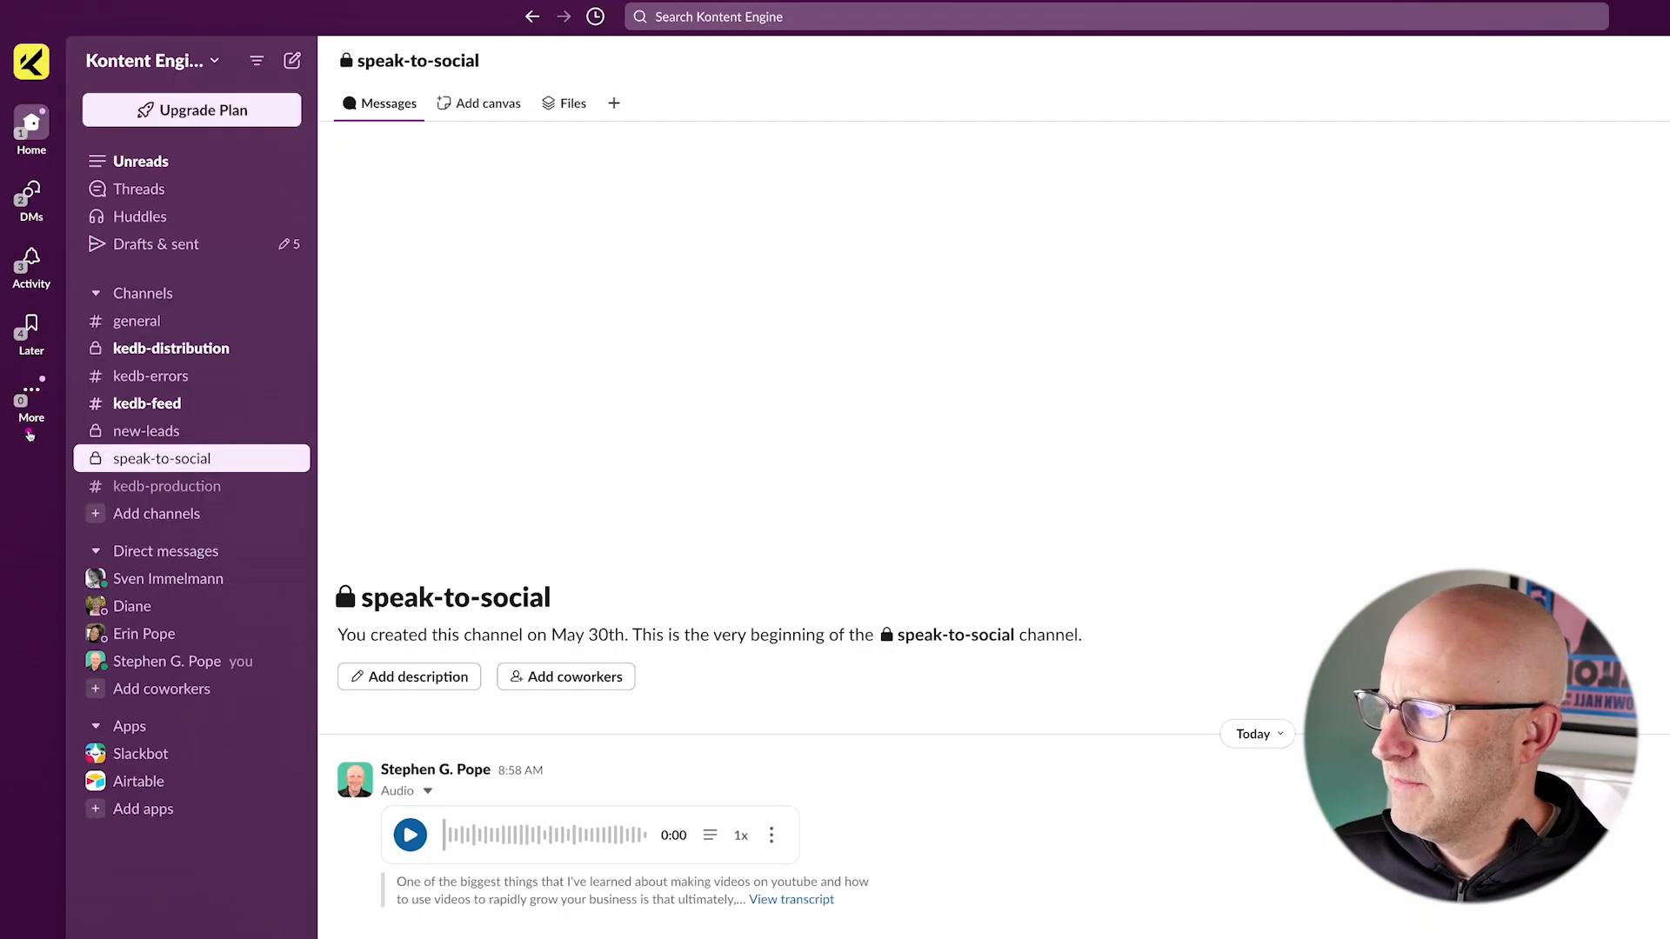
left_click_drag(29, 435, 239, 483)
left_click_drag(385, 370, 259, 449)
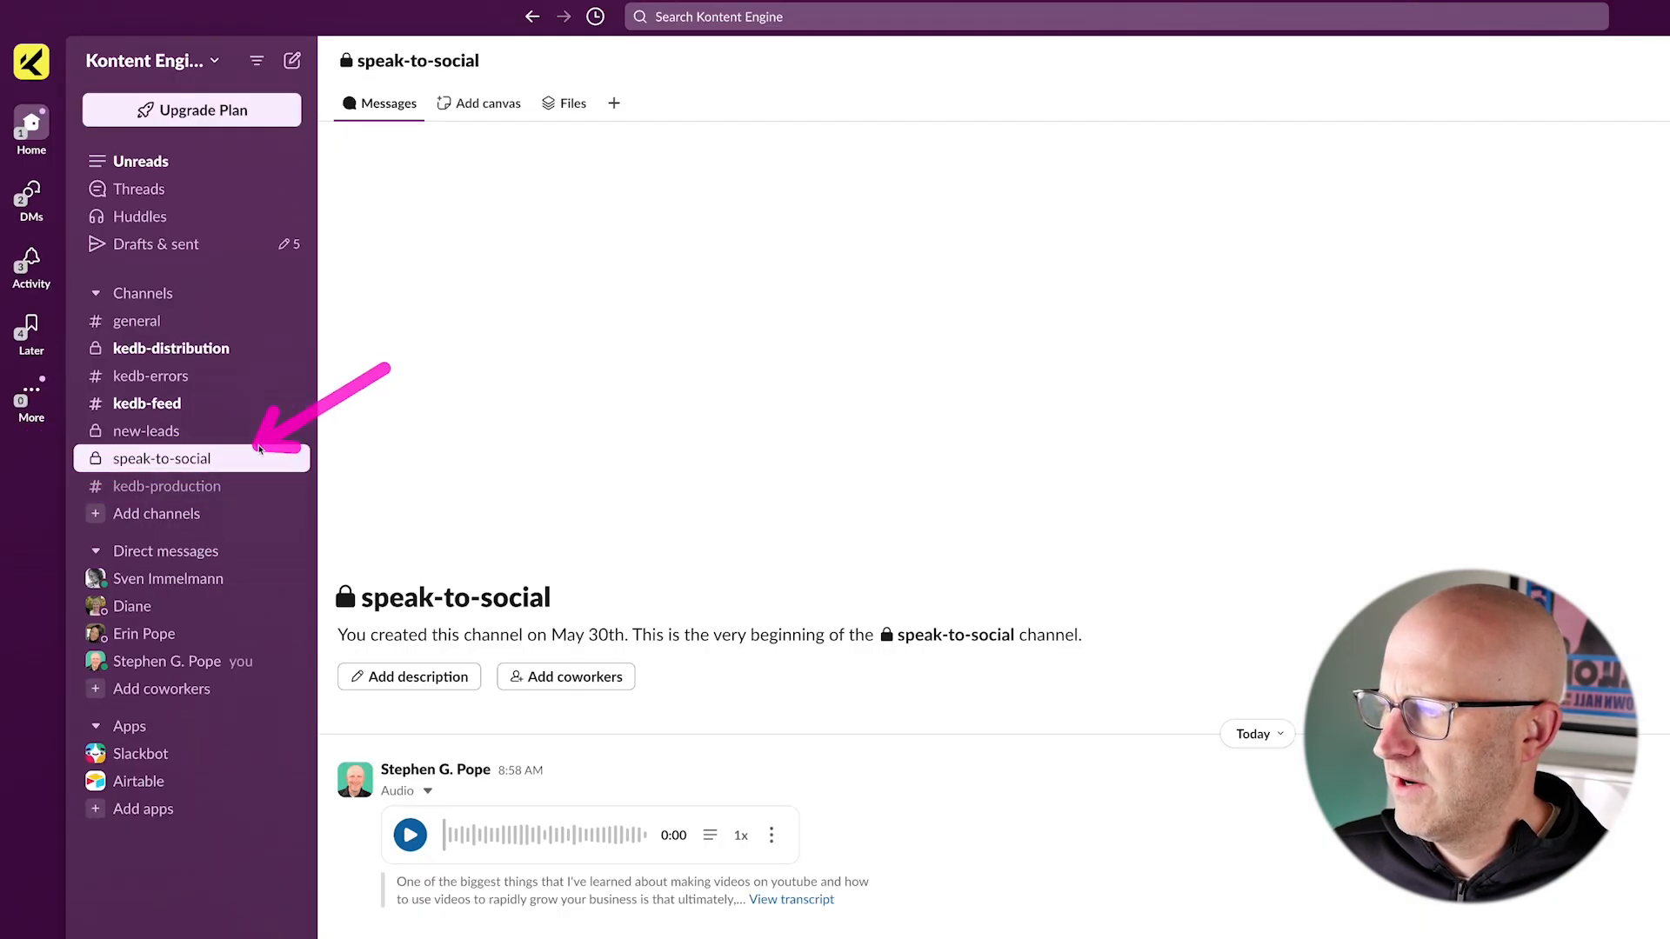
left_click_drag(919, 700, 833, 795)
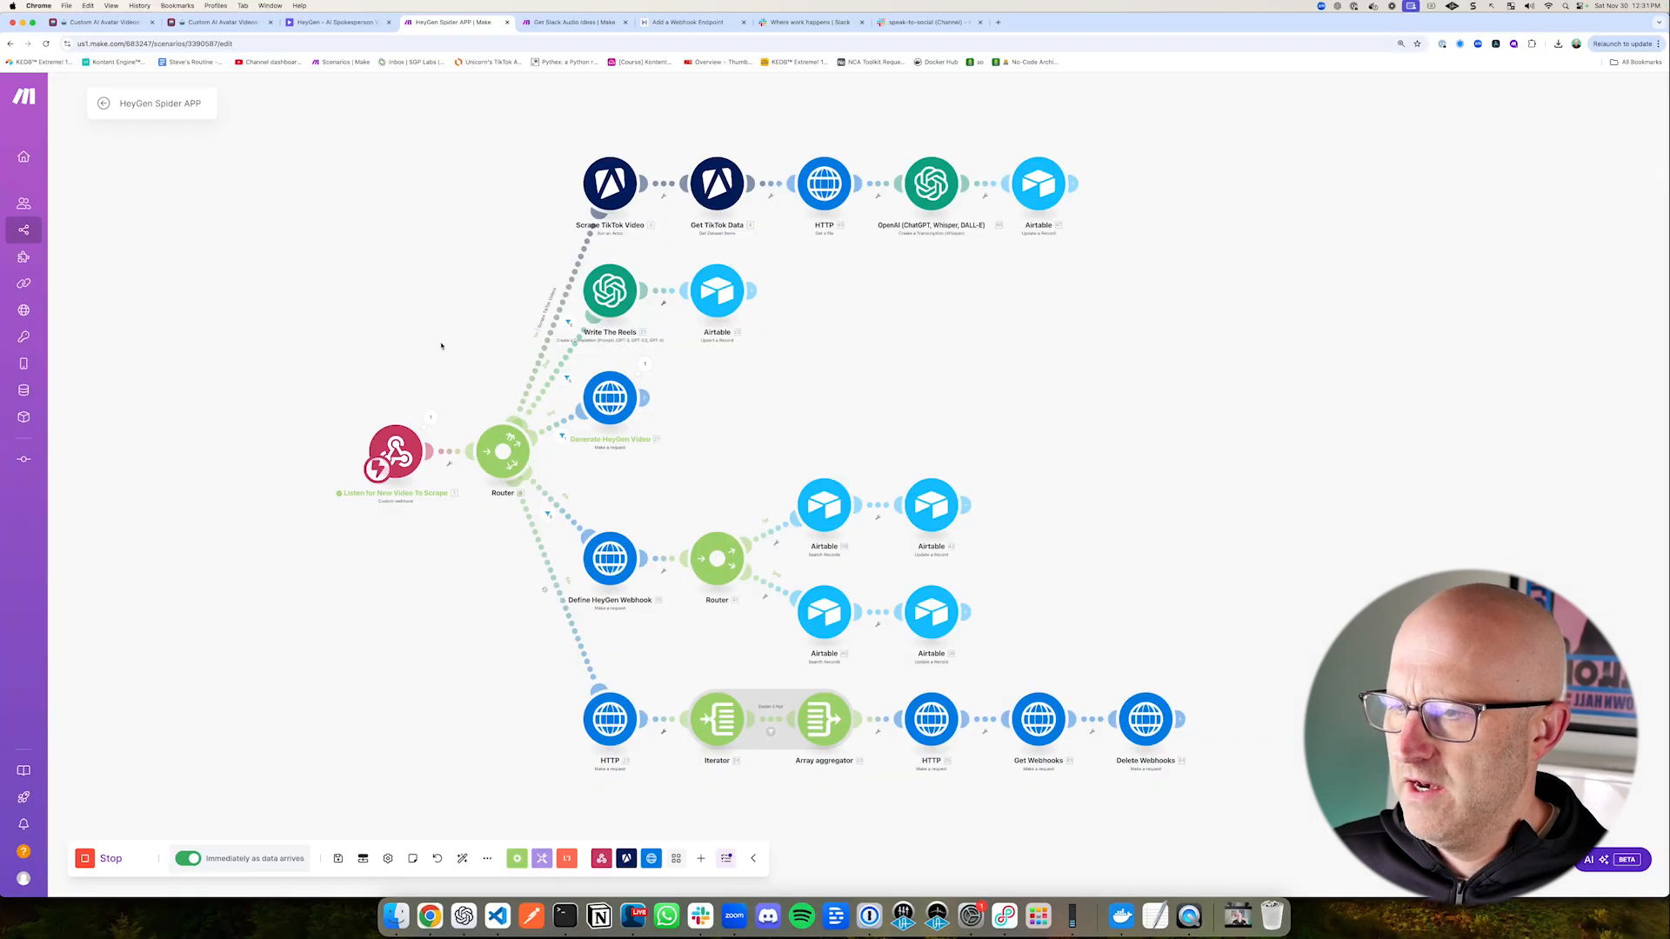
Step: Switch to Make and examine the Write The Reels branch that generates the script and saves it to Airtable
left_click_drag(393, 346, 560, 284)
left_click_drag(506, 234, 766, 336)
left_click_drag(687, 394, 656, 334)
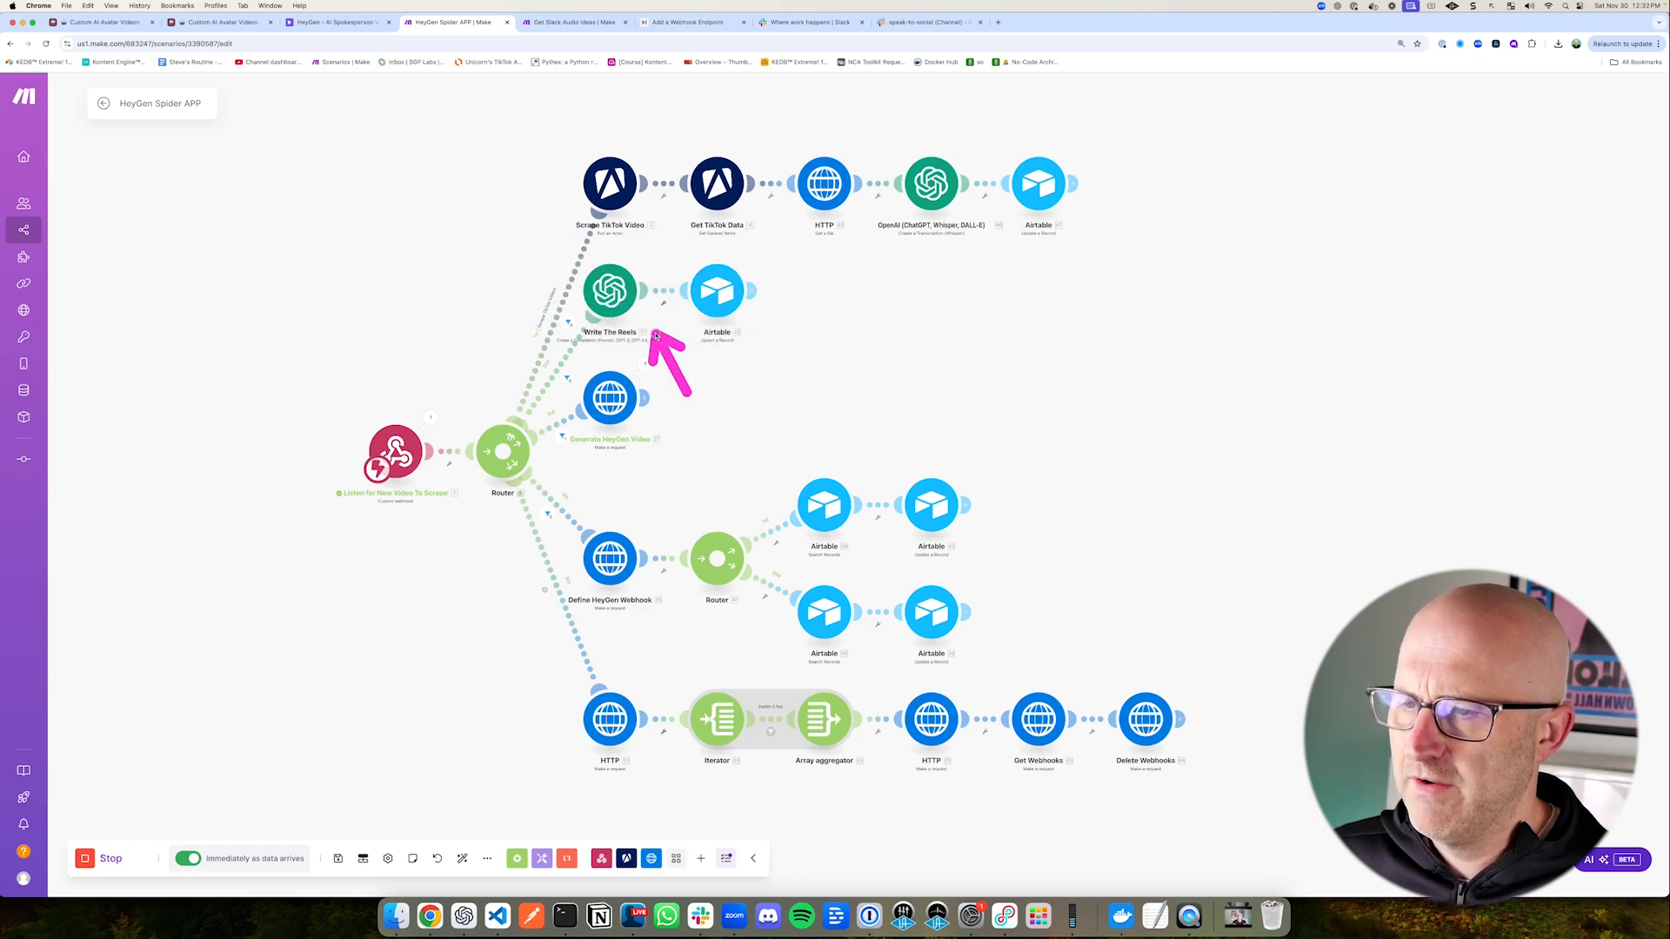
left_click_drag(840, 380, 775, 331)
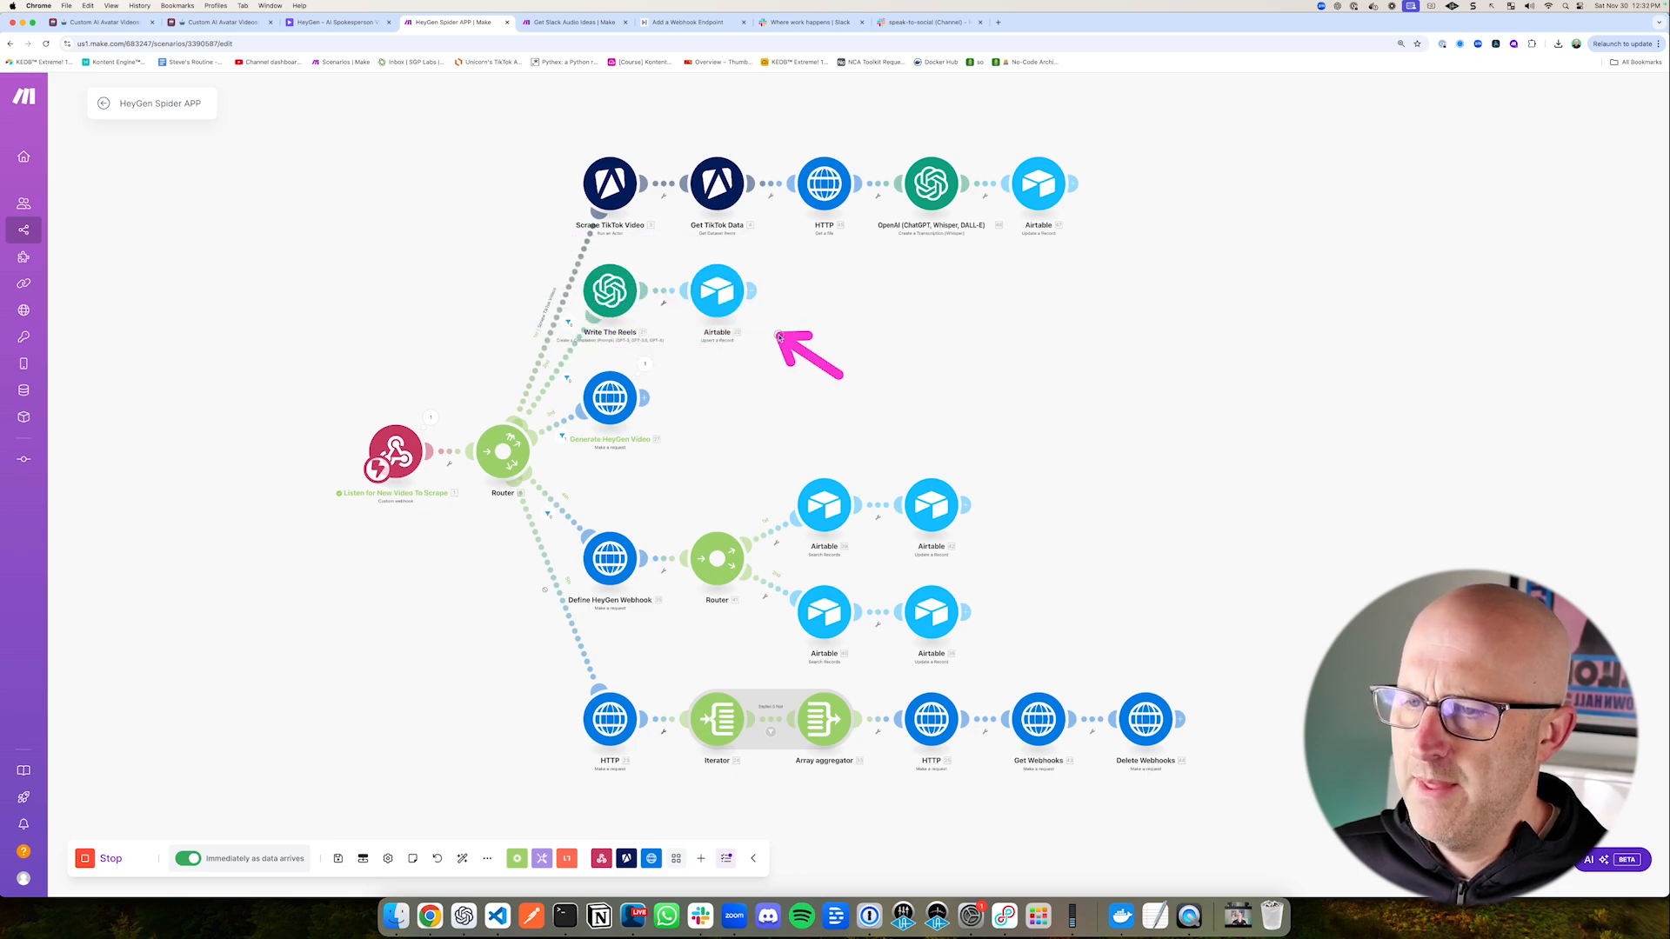
Step: Return to the Airtable Scripts table and link the vertical business avatar to the script record with ID 15
left_click(106, 24)
left_click_drag(962, 546, 880, 468)
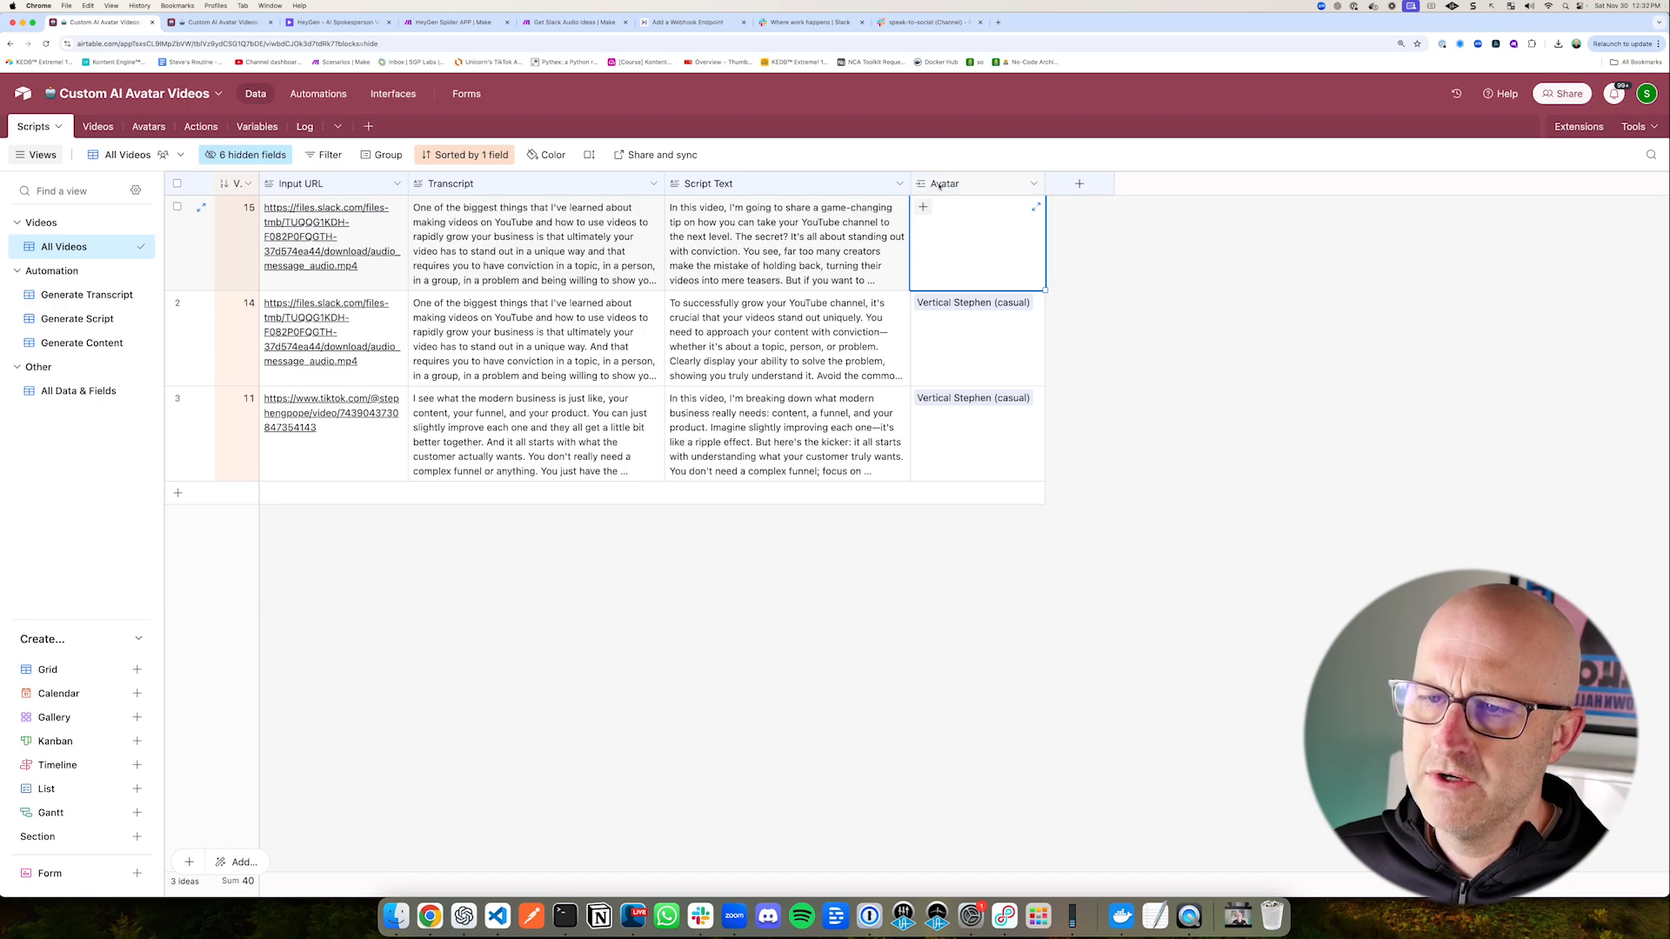
left_click_drag(819, 272, 903, 232)
left_click(923, 207)
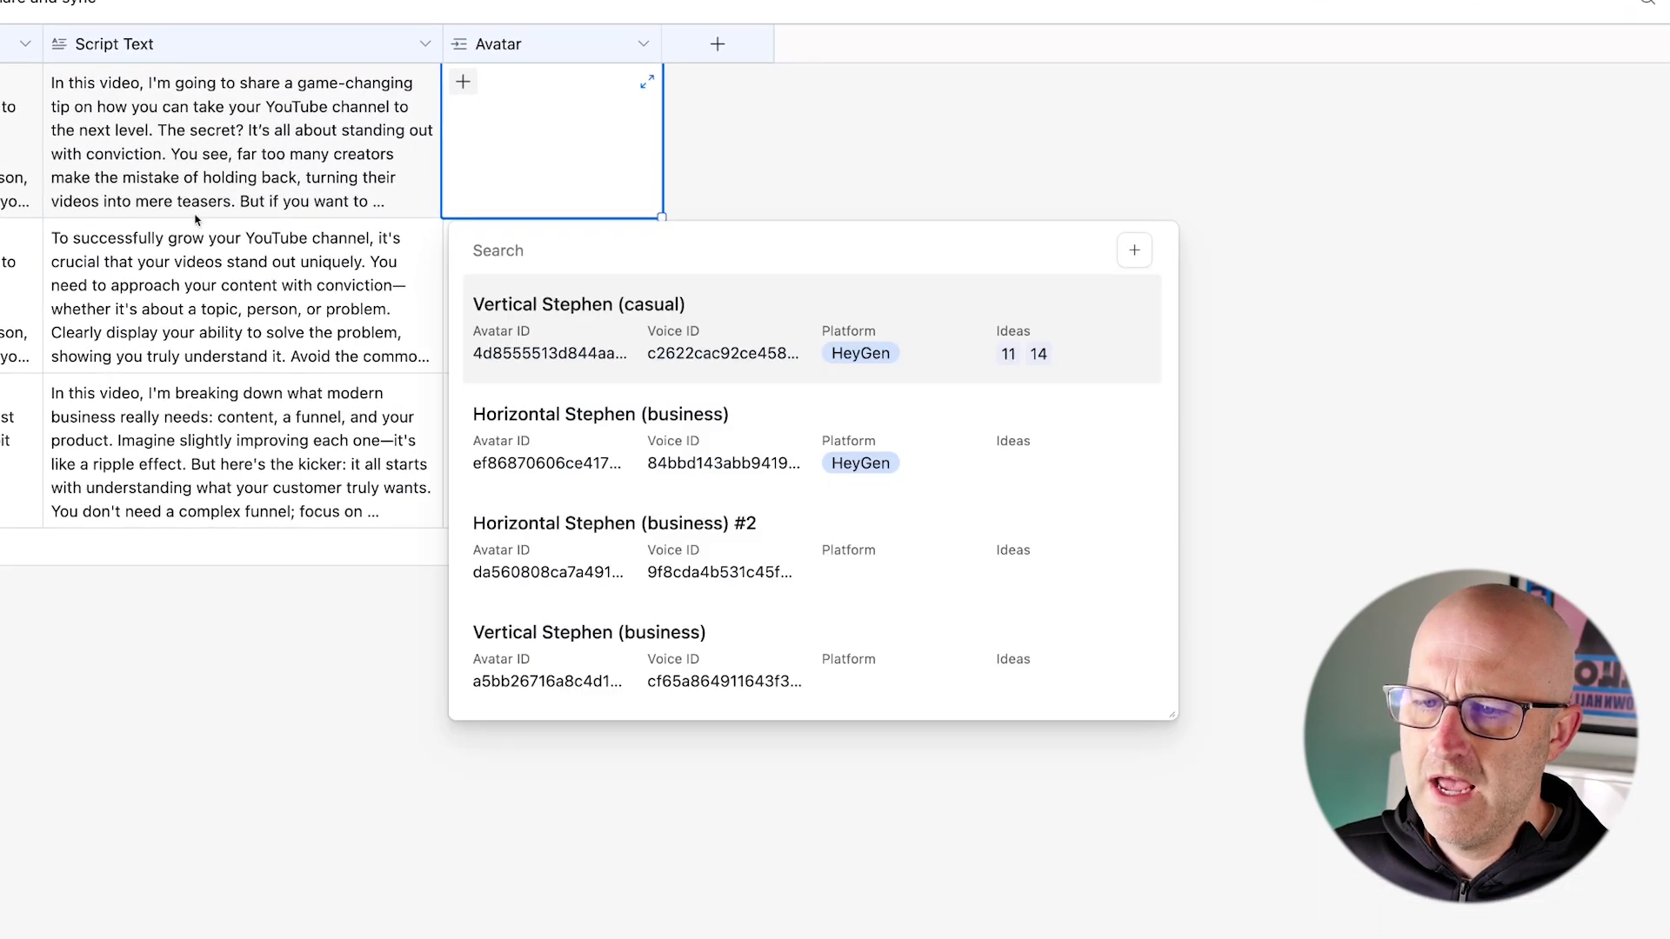
left_click_drag(289, 626, 448, 660)
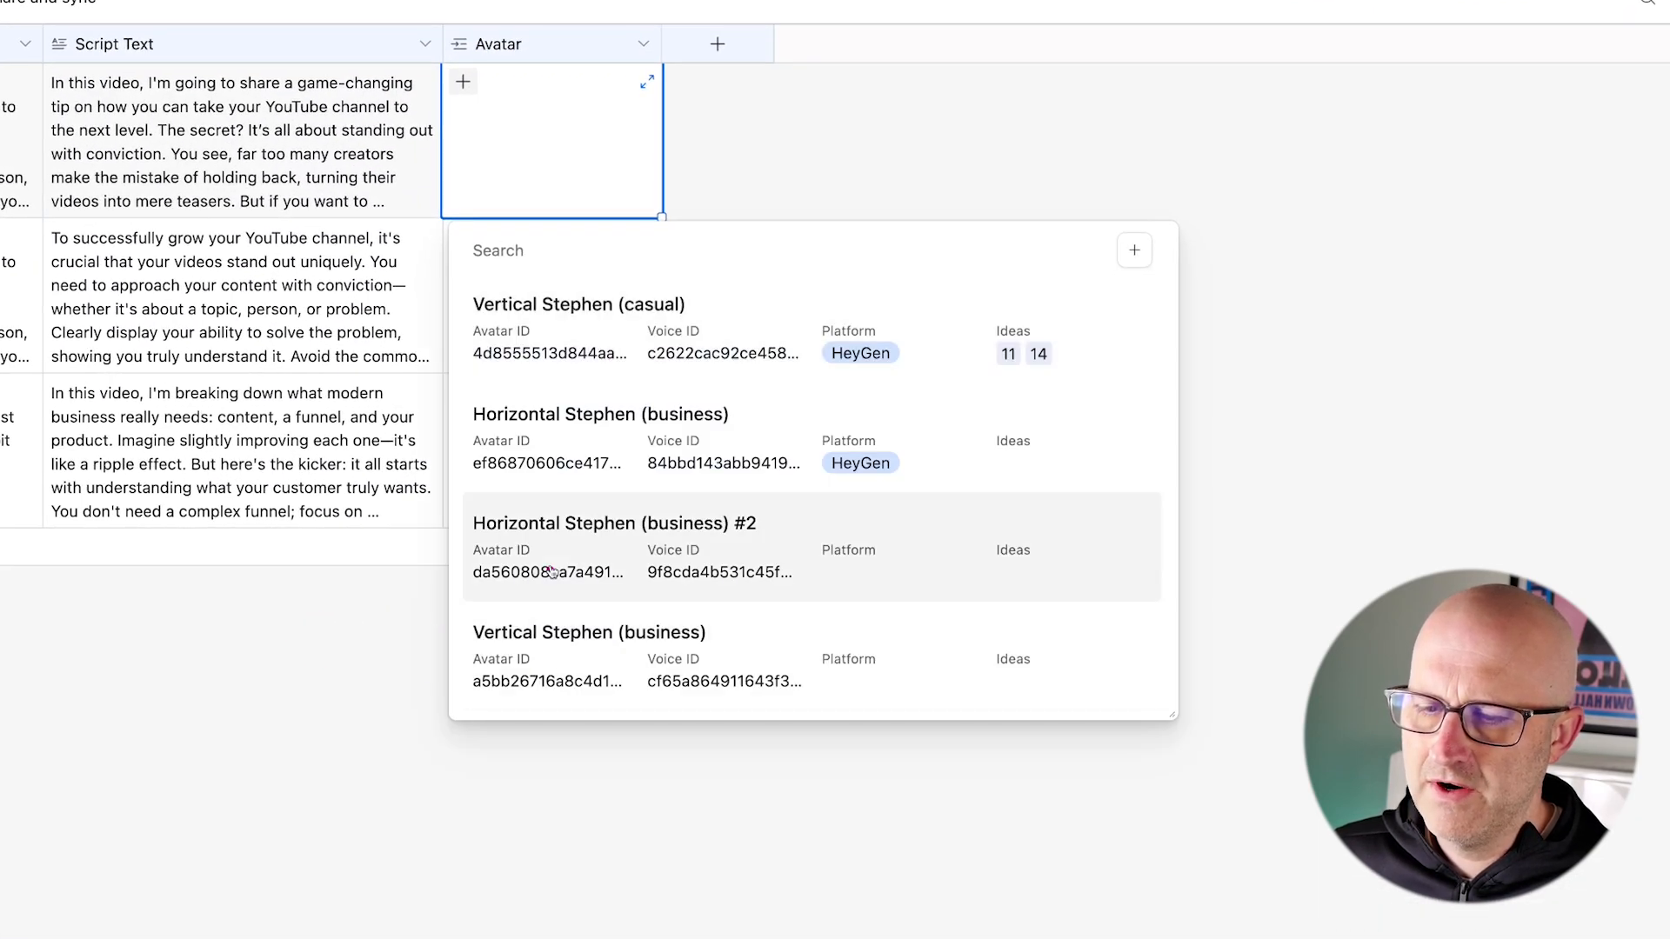
mouse_move(540, 480)
left_mouse_down()
mouse_move(495, 596)
mouse_move(585, 614)
left_mouse_up()
left_click_drag(794, 518, 703, 611)
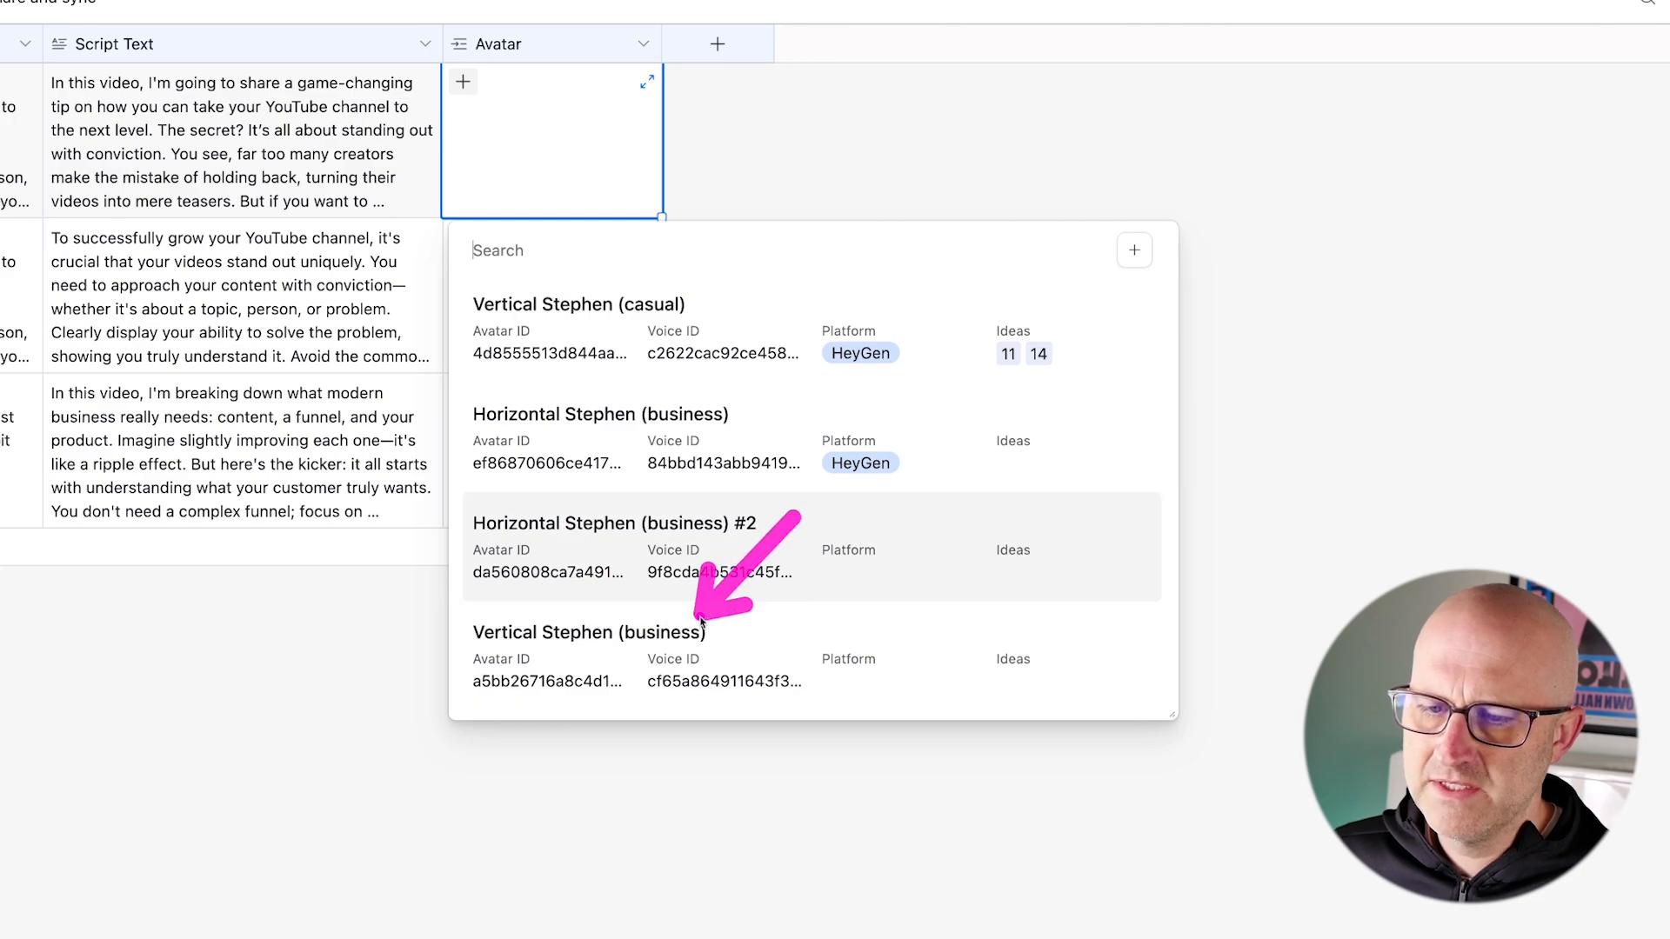
left_click(701, 620)
left_click_drag(1083, 246, 1046, 272)
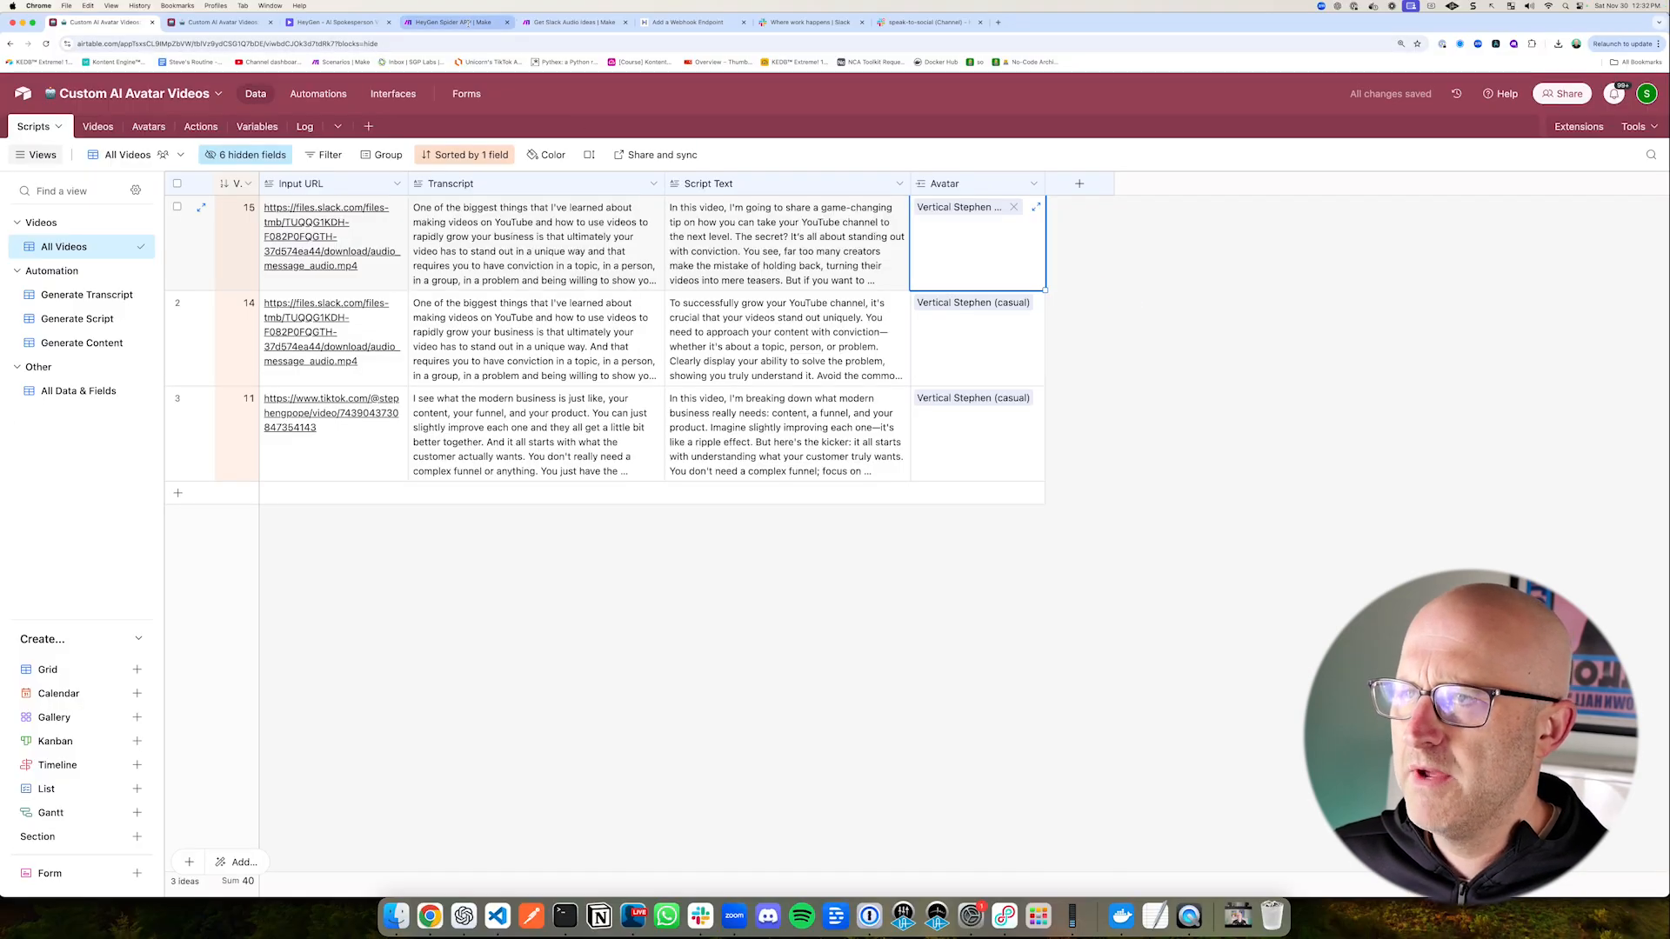
Step: Switch to Make and check the Generate HeyGen Video request in the HeyGen Spider APP scenario
left_click(500, 22)
left_click_drag(752, 444, 676, 416)
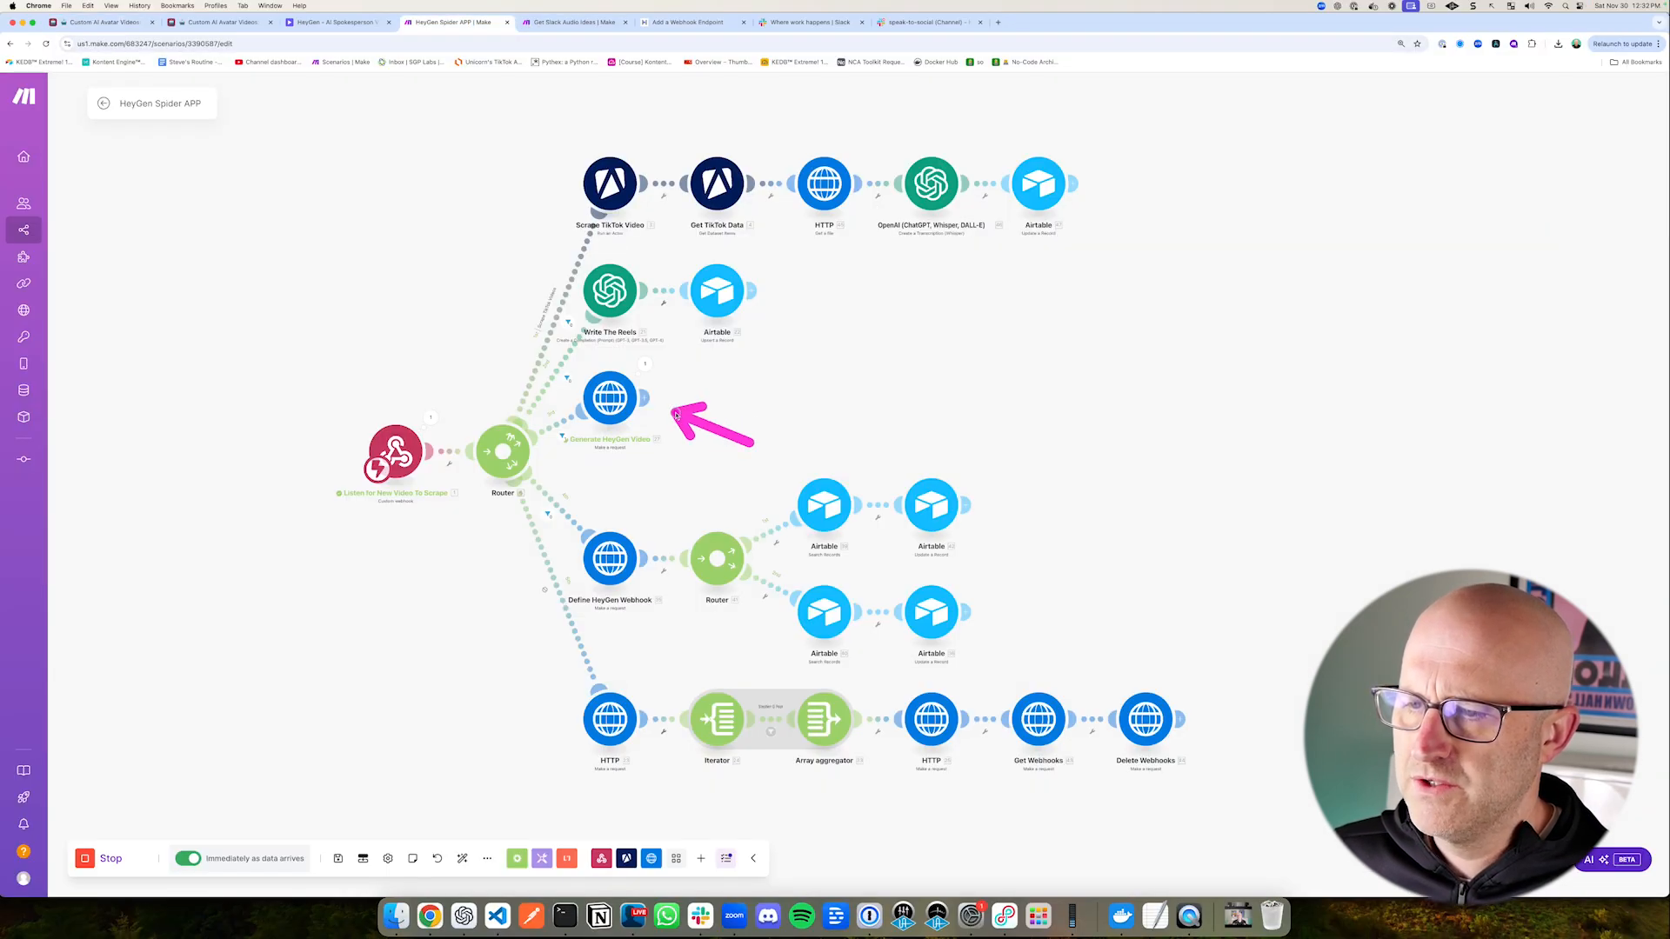
Step: Examine the trigger and action of Airtable's HeyGen Finished Video automation, and view the finished records in the Videos table
left_click(224, 22)
left_click_drag(291, 175, 194, 246)
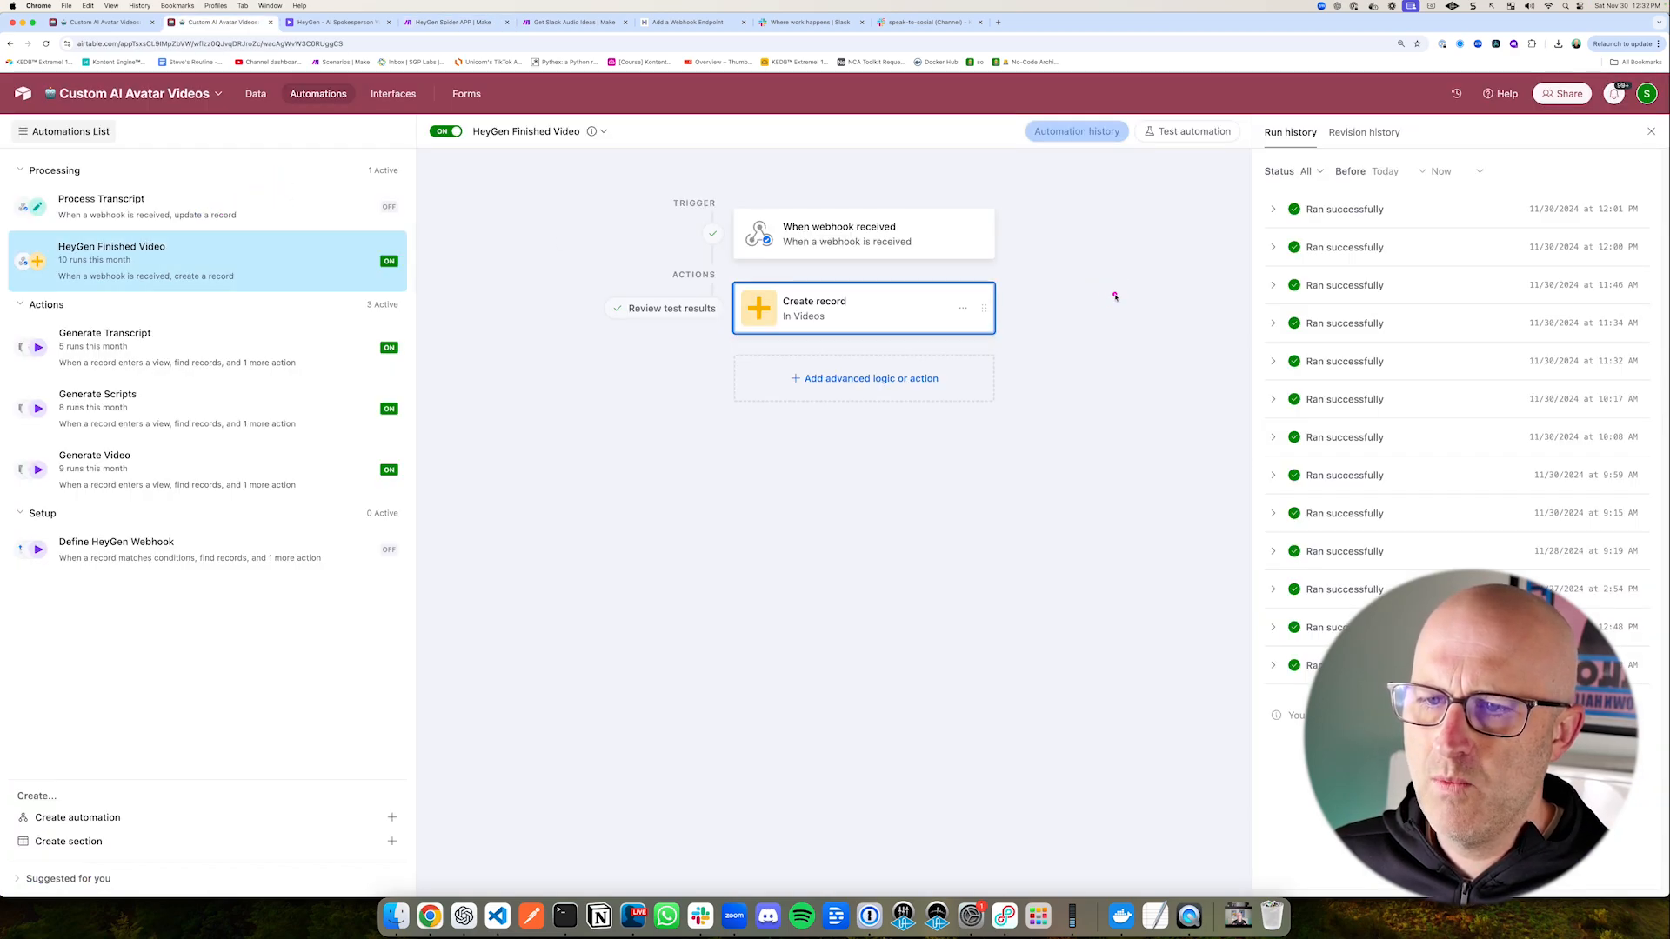
left_click_drag(1115, 296, 962, 236)
left_click_drag(620, 180, 870, 258)
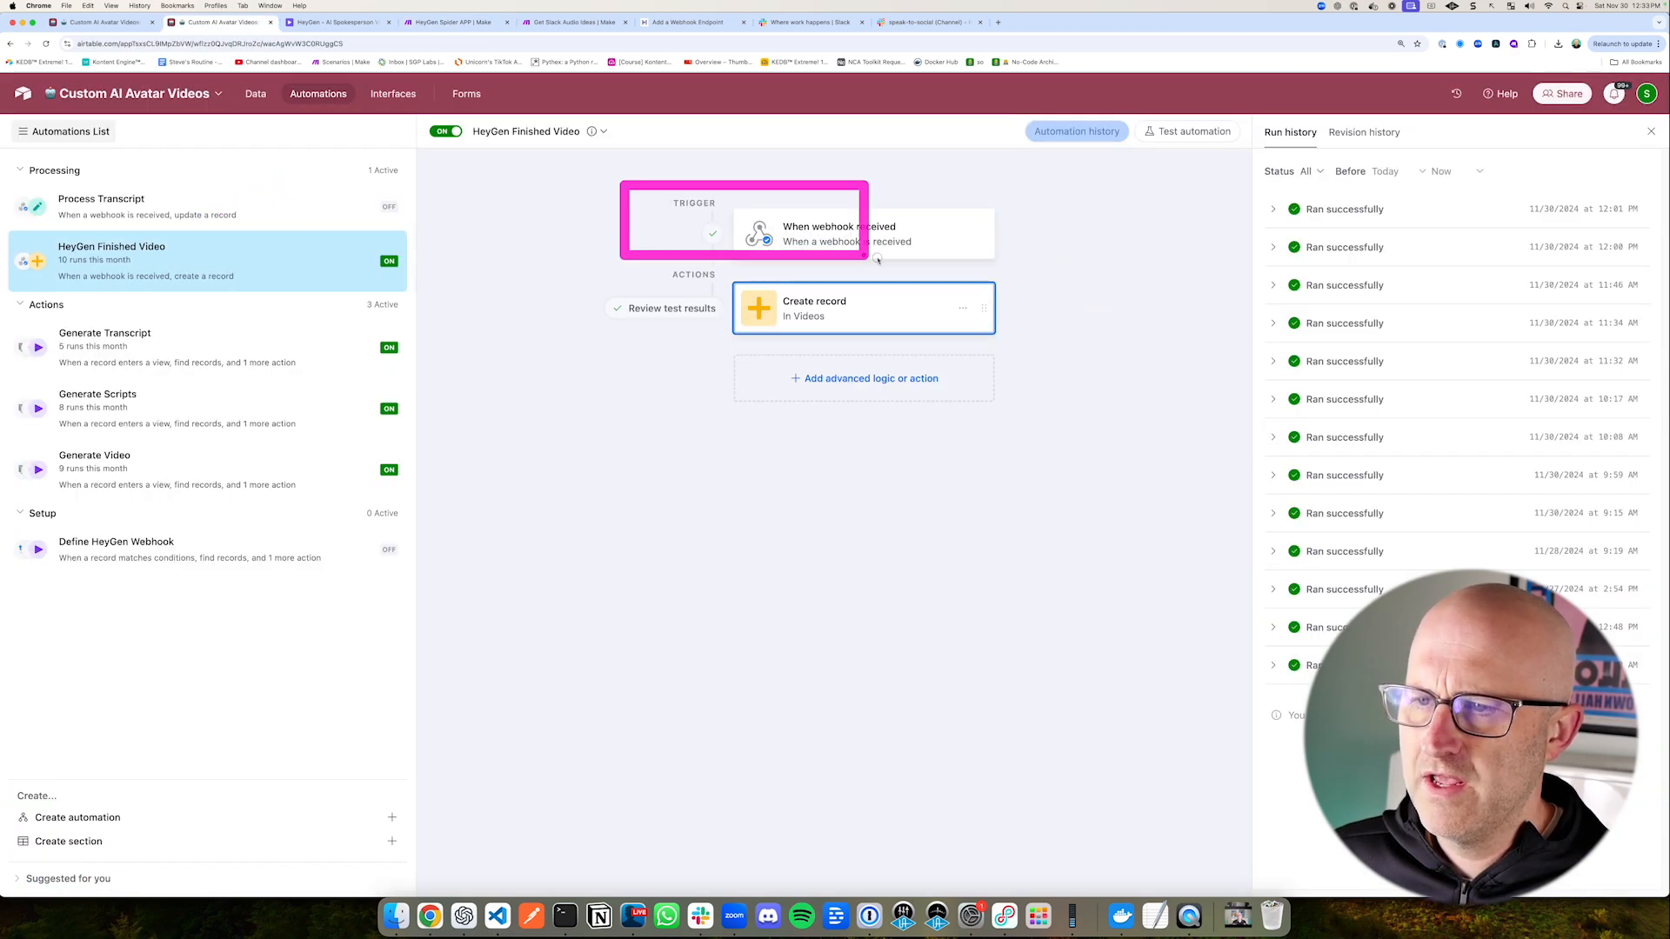
mouse_move(579, 255)
left_mouse_down()
mouse_move(782, 339)
mouse_move(1032, 364)
left_mouse_up()
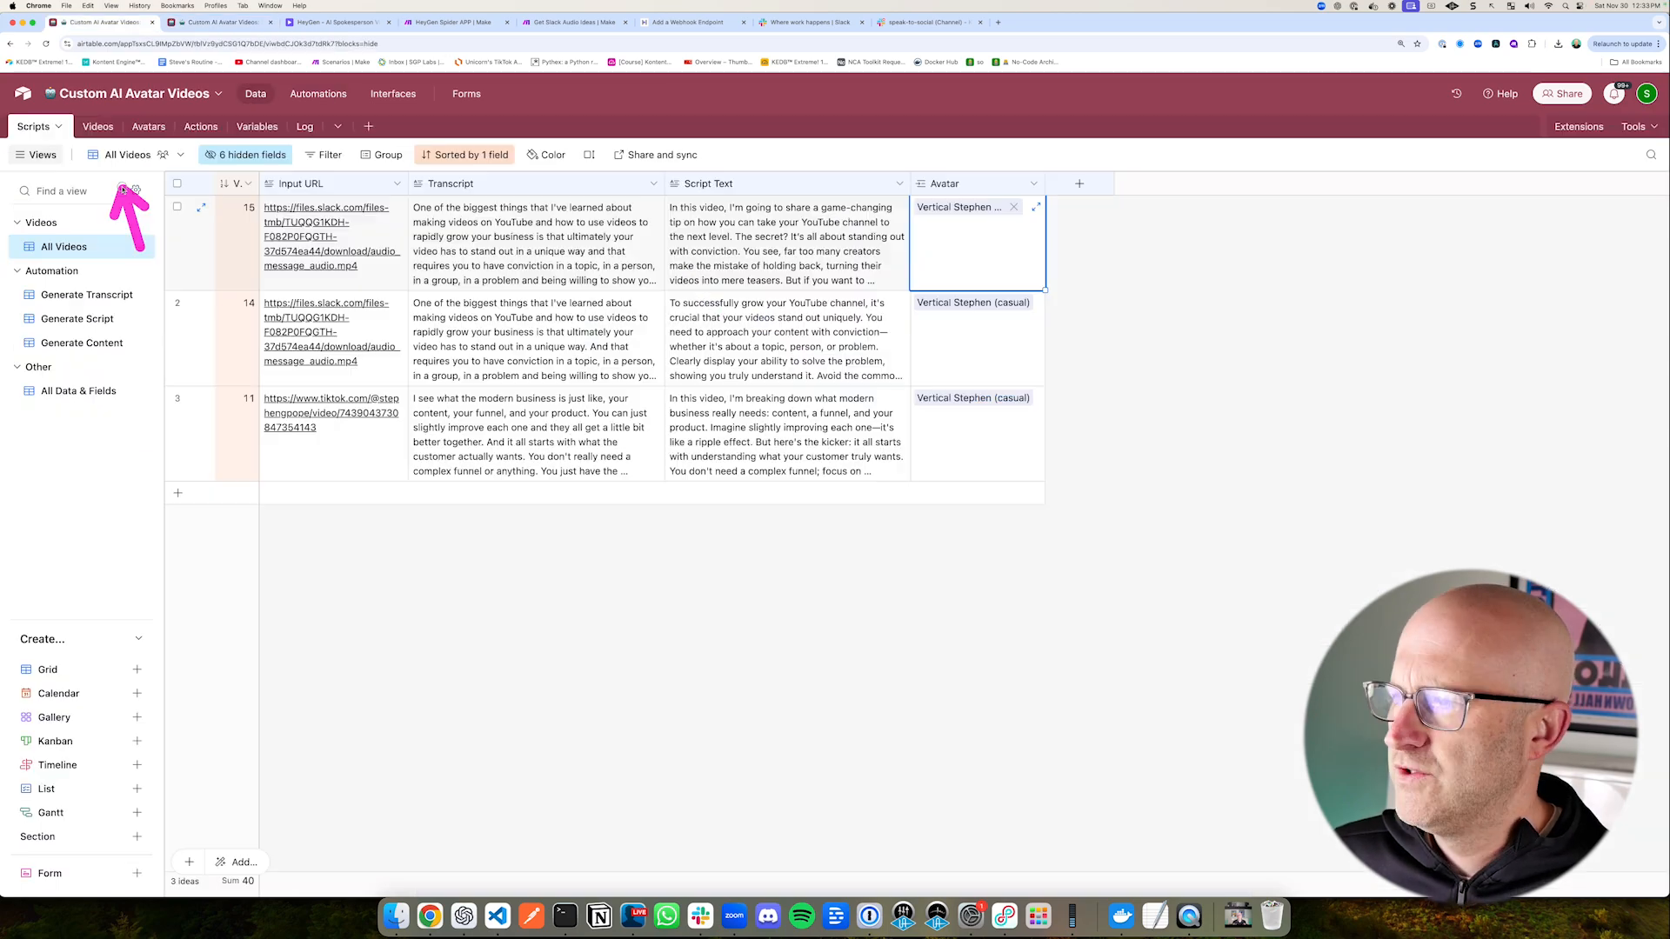
left_click_drag(145, 106, 42, 143)
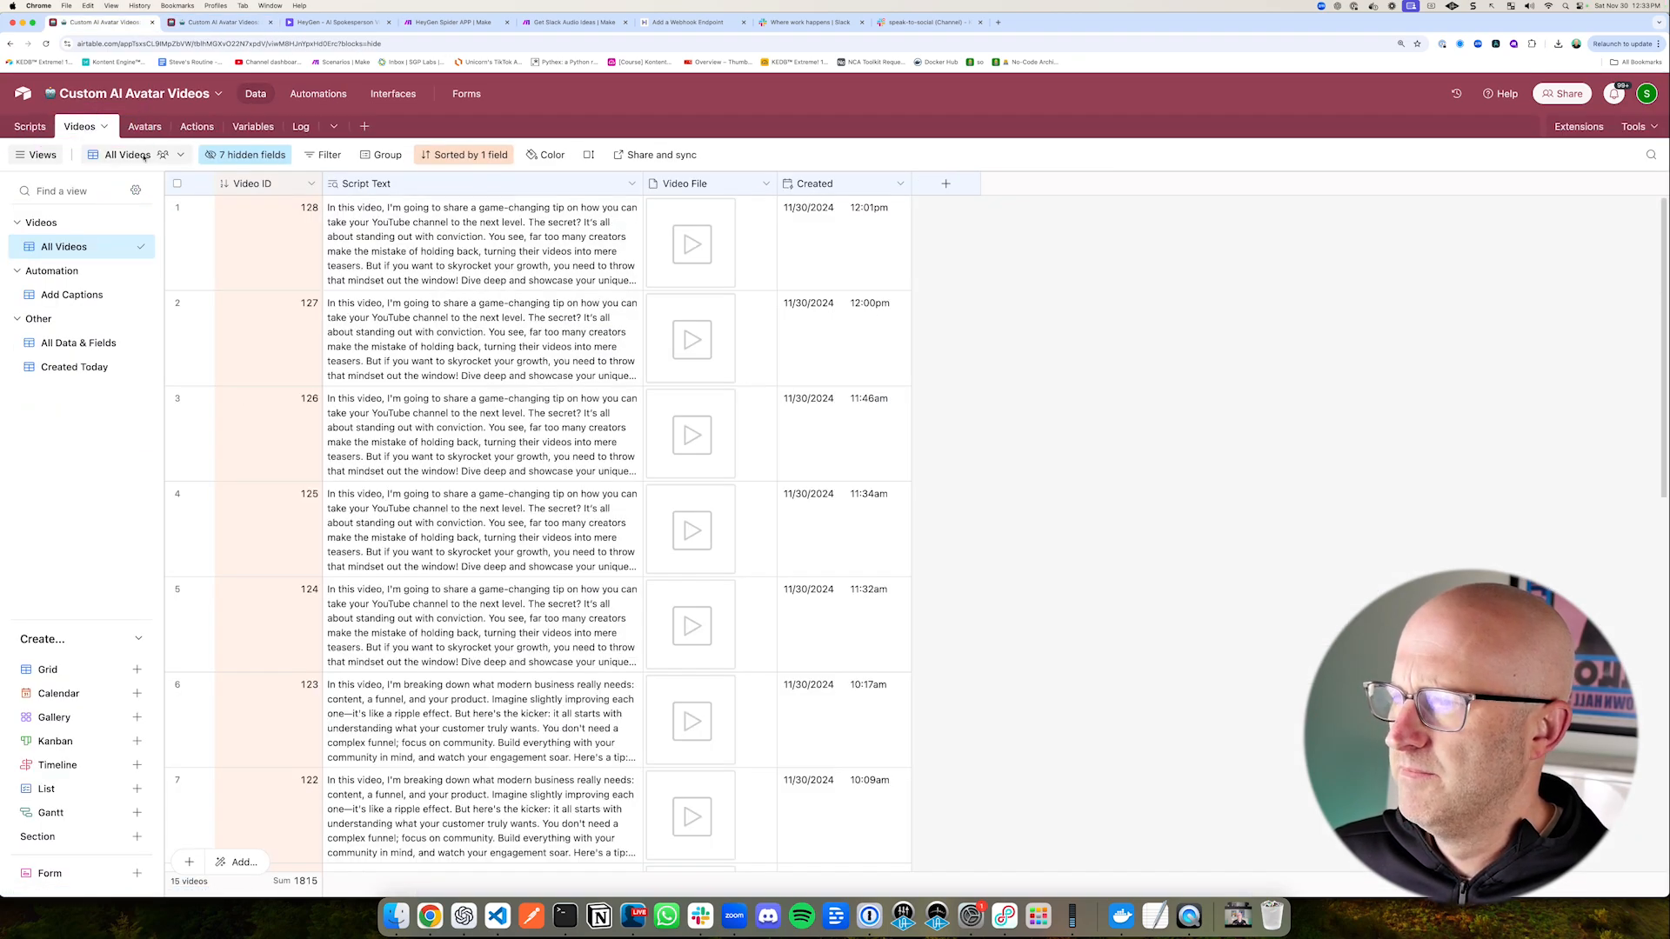
Step: Review the script, video file and creation time columns in the Videos table, and play part of the newest record's video
left_click_drag(348, 272, 300, 219)
left_click_drag(778, 363, 722, 283)
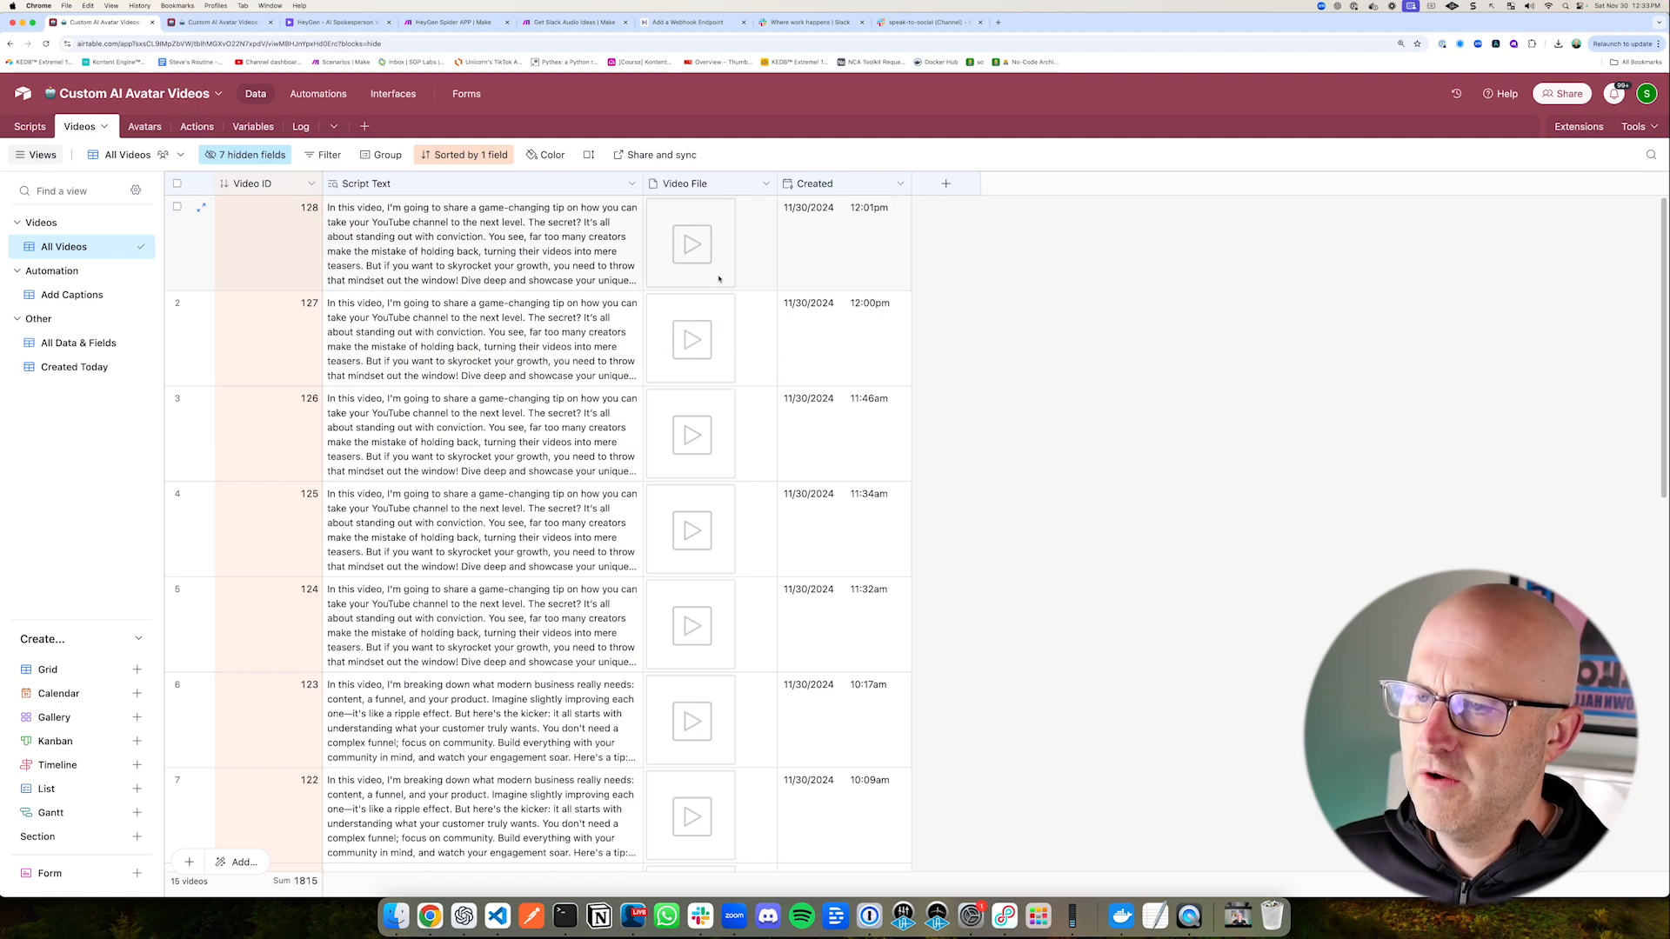
left_click_drag(764, 188, 920, 230)
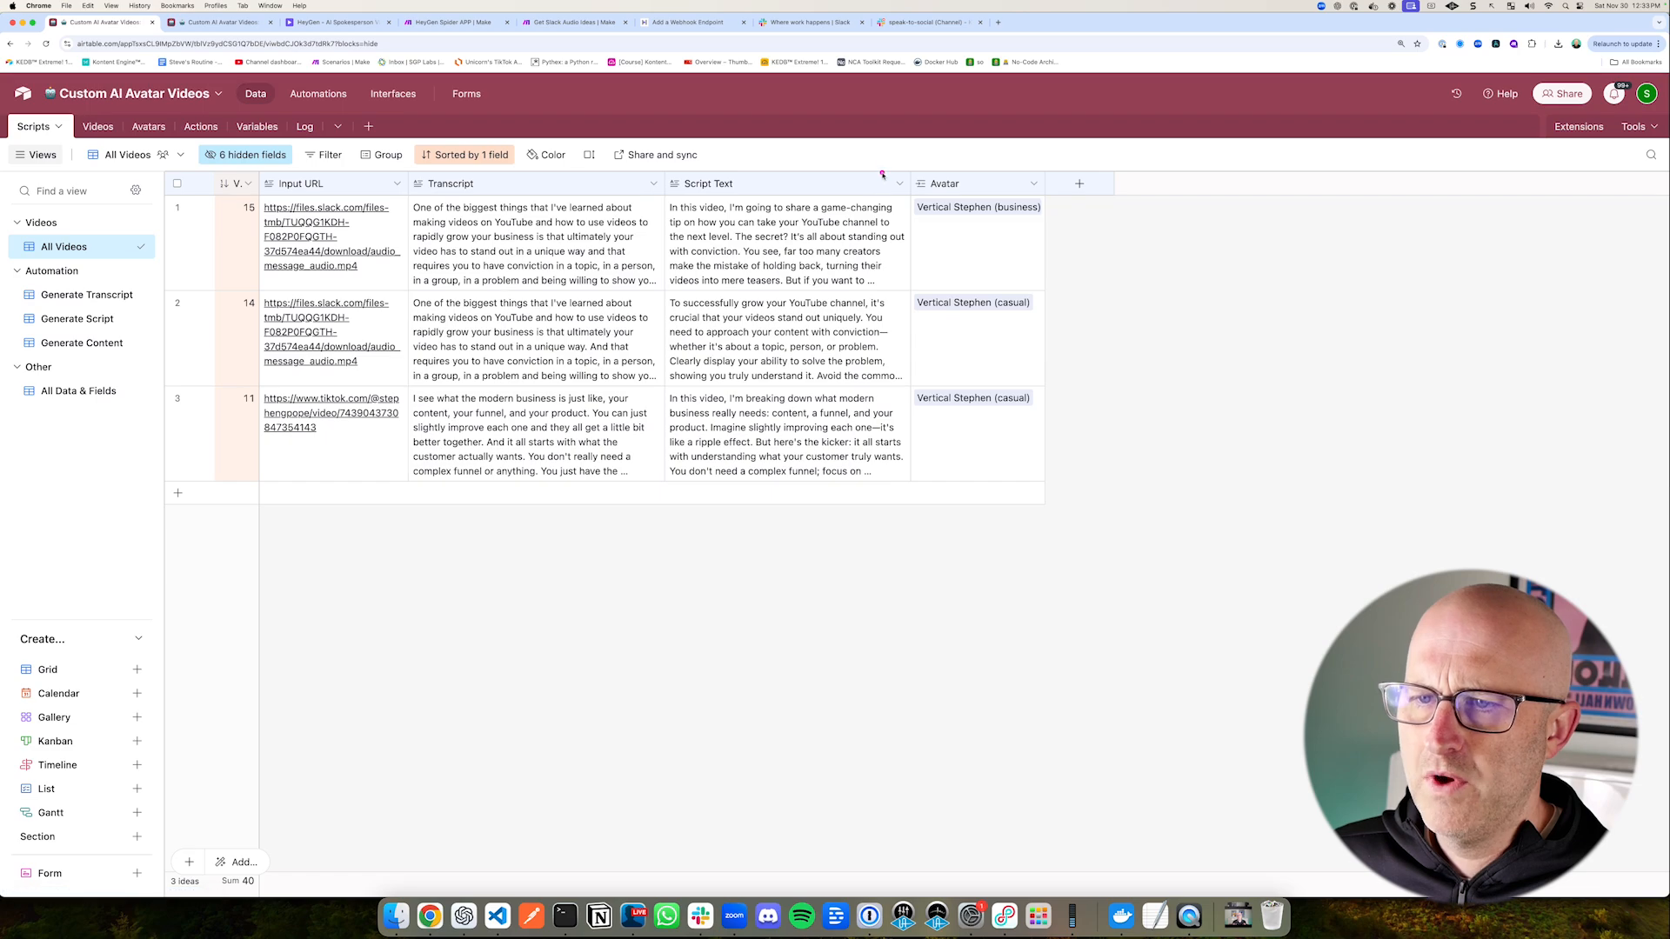
left_click_drag(878, 166, 1097, 249)
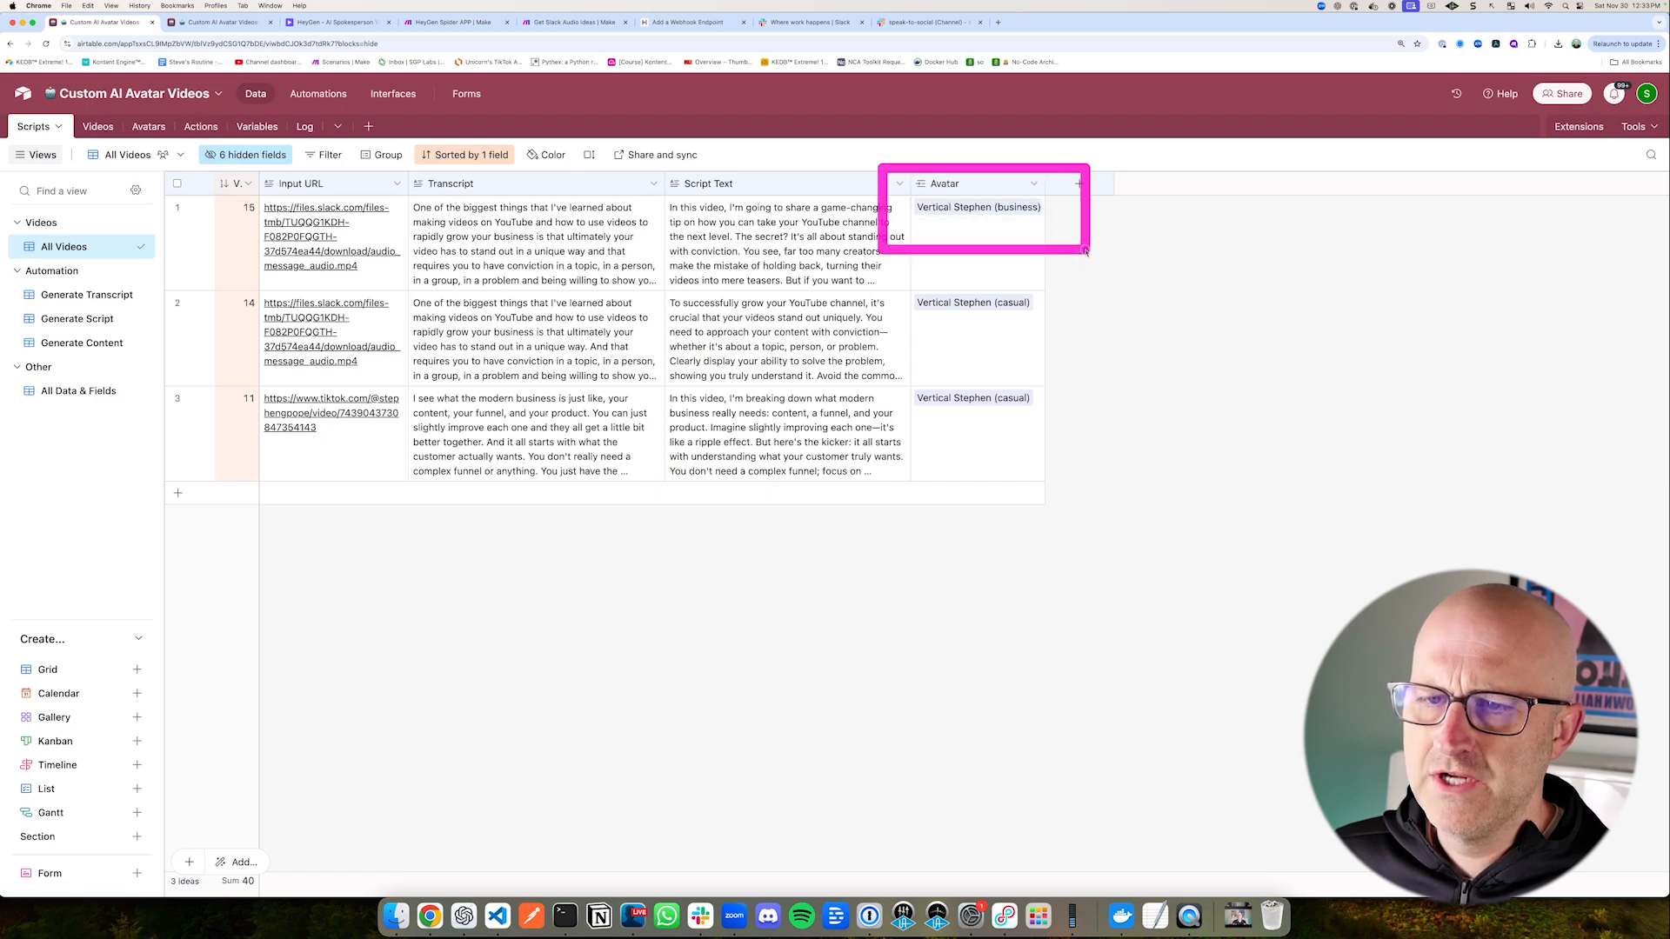
left_click(98, 127)
left_click(702, 253)
left_click(702, 253)
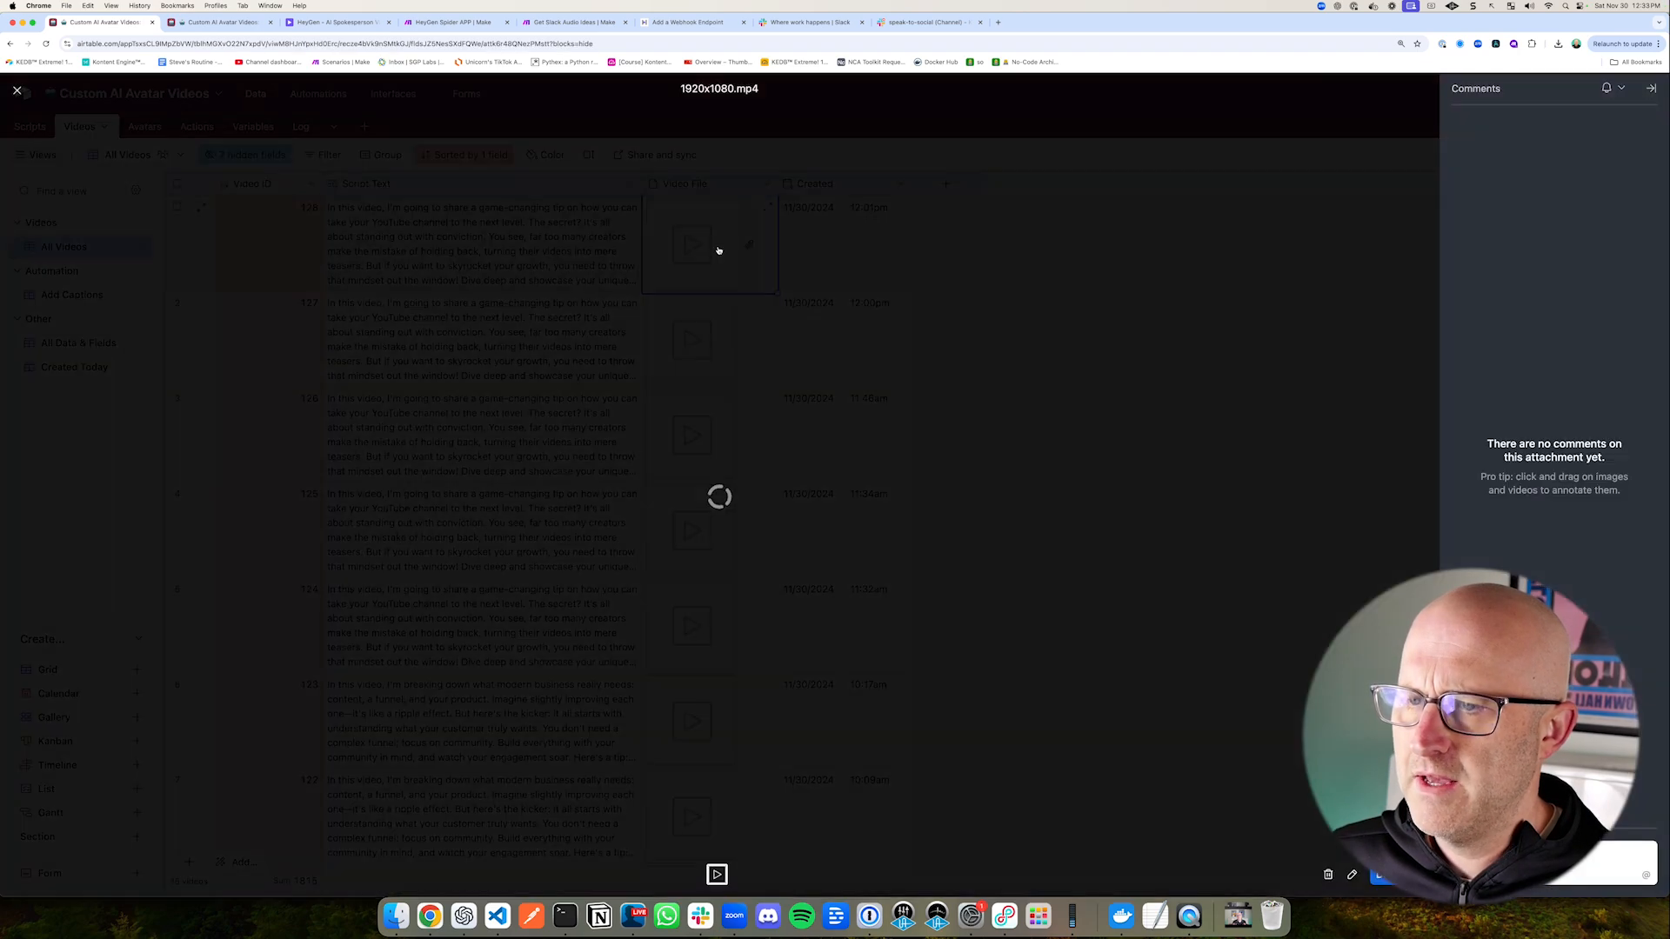
left_click(131, 838)
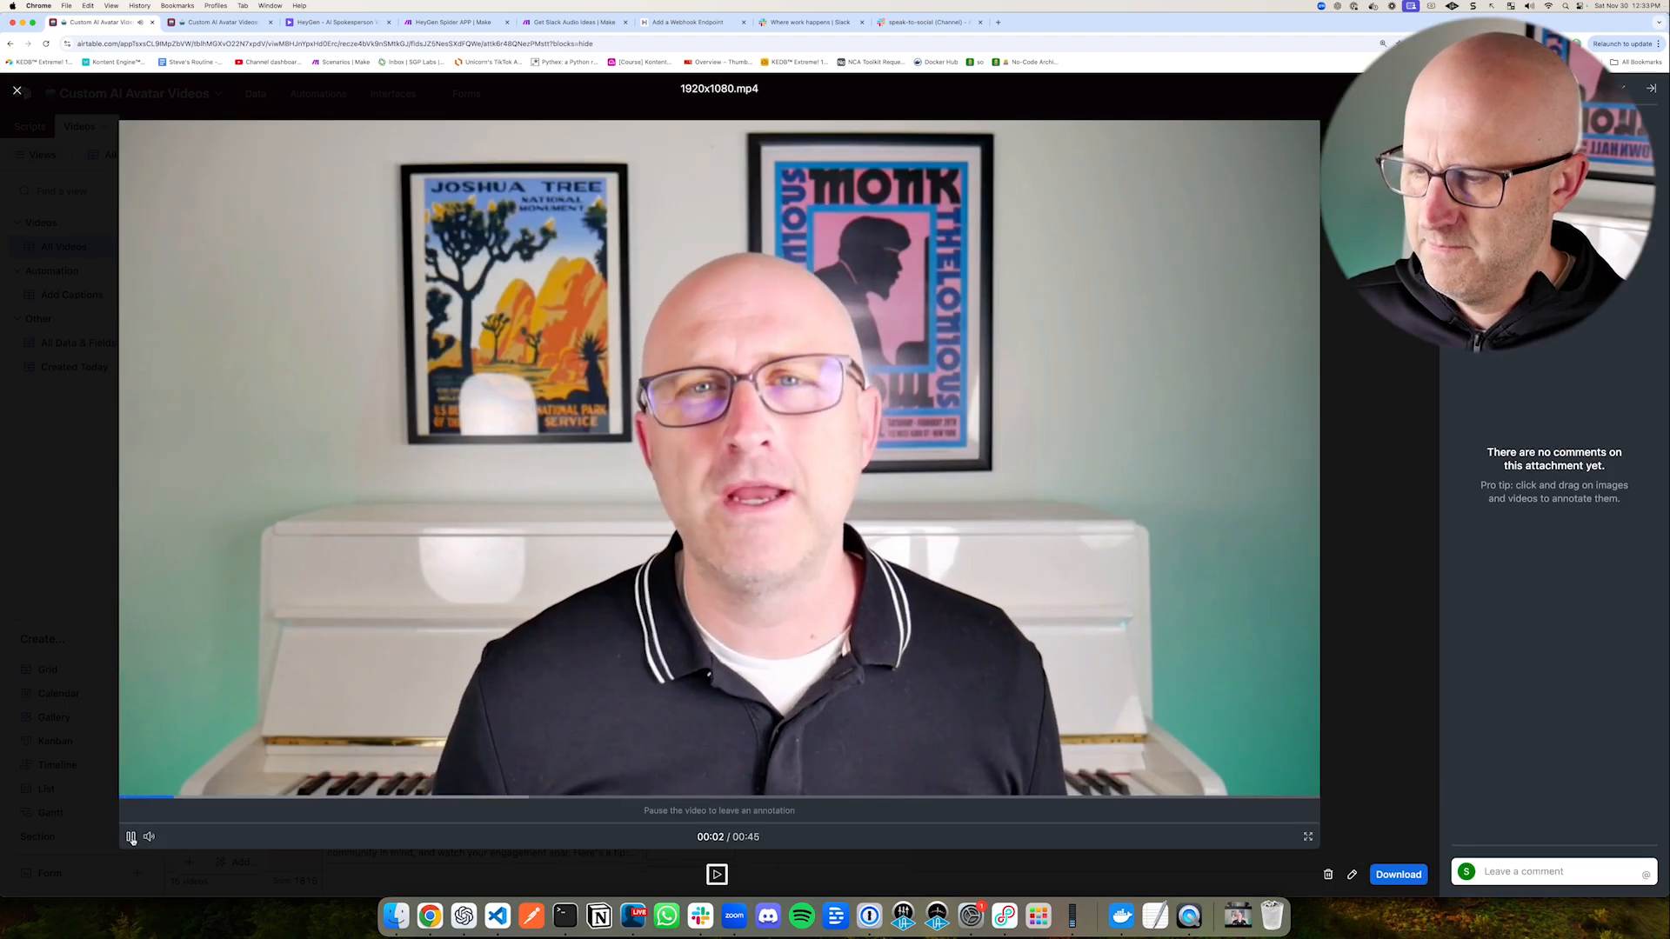
left_click(130, 836)
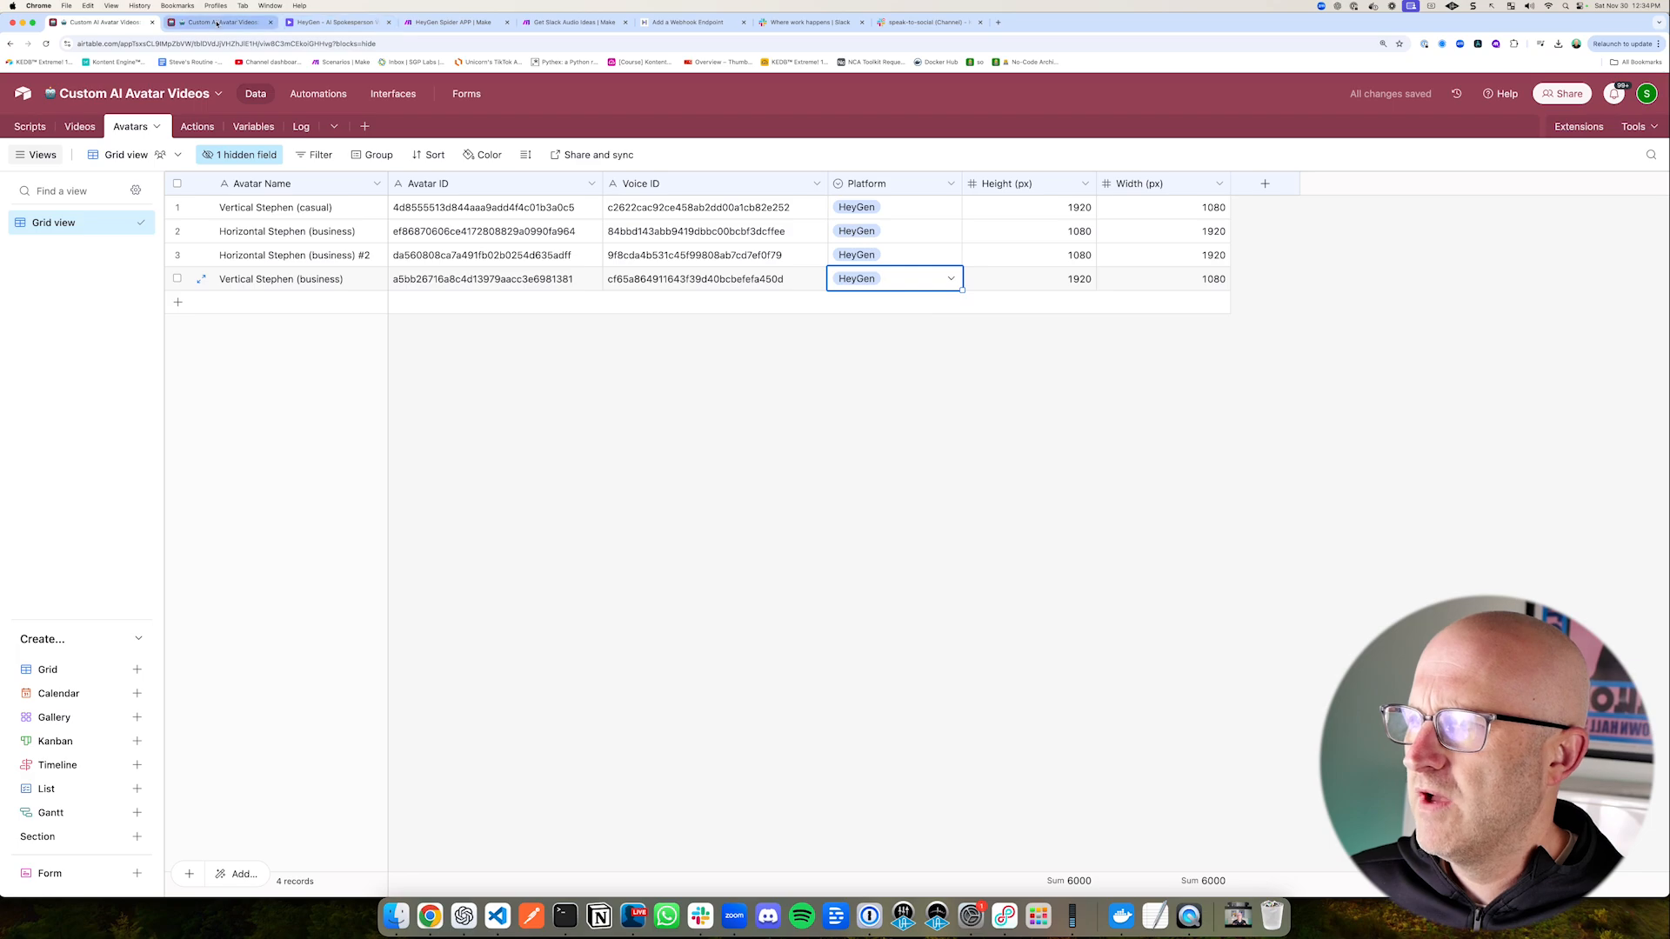
Step: Consult the avatars in HeyGen, and replace the avatar linked to script record 15 in Airtable's Scripts table with a business avatar
left_click(327, 22)
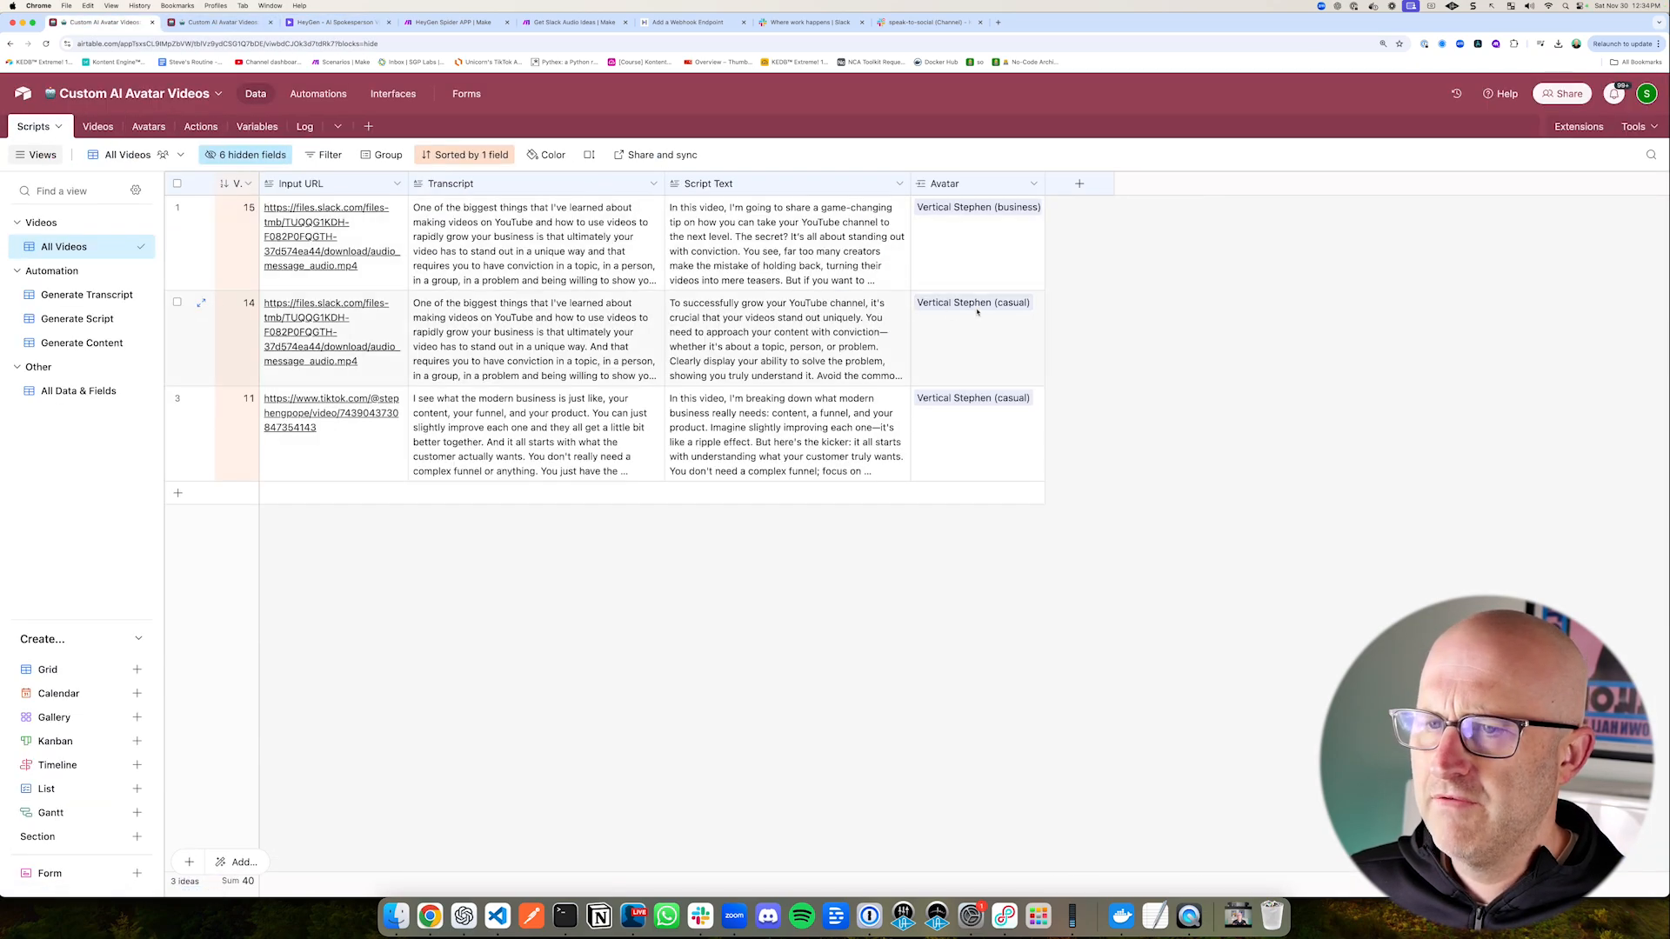
left_click(927, 232)
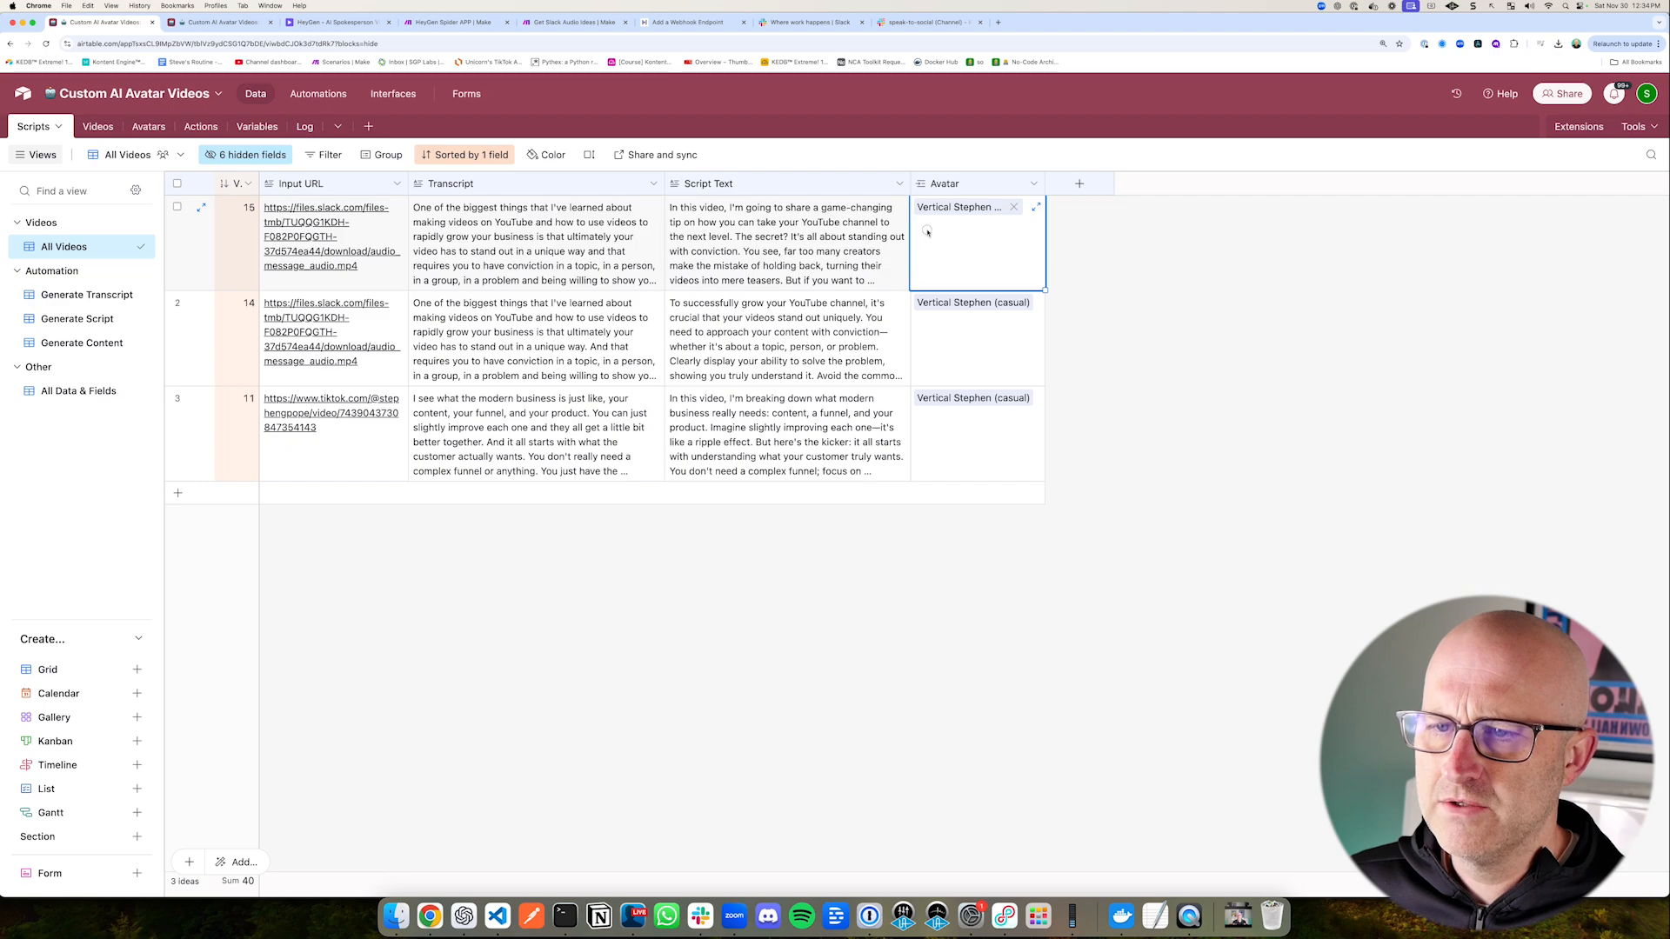
left_click(1013, 207)
left_click(924, 207)
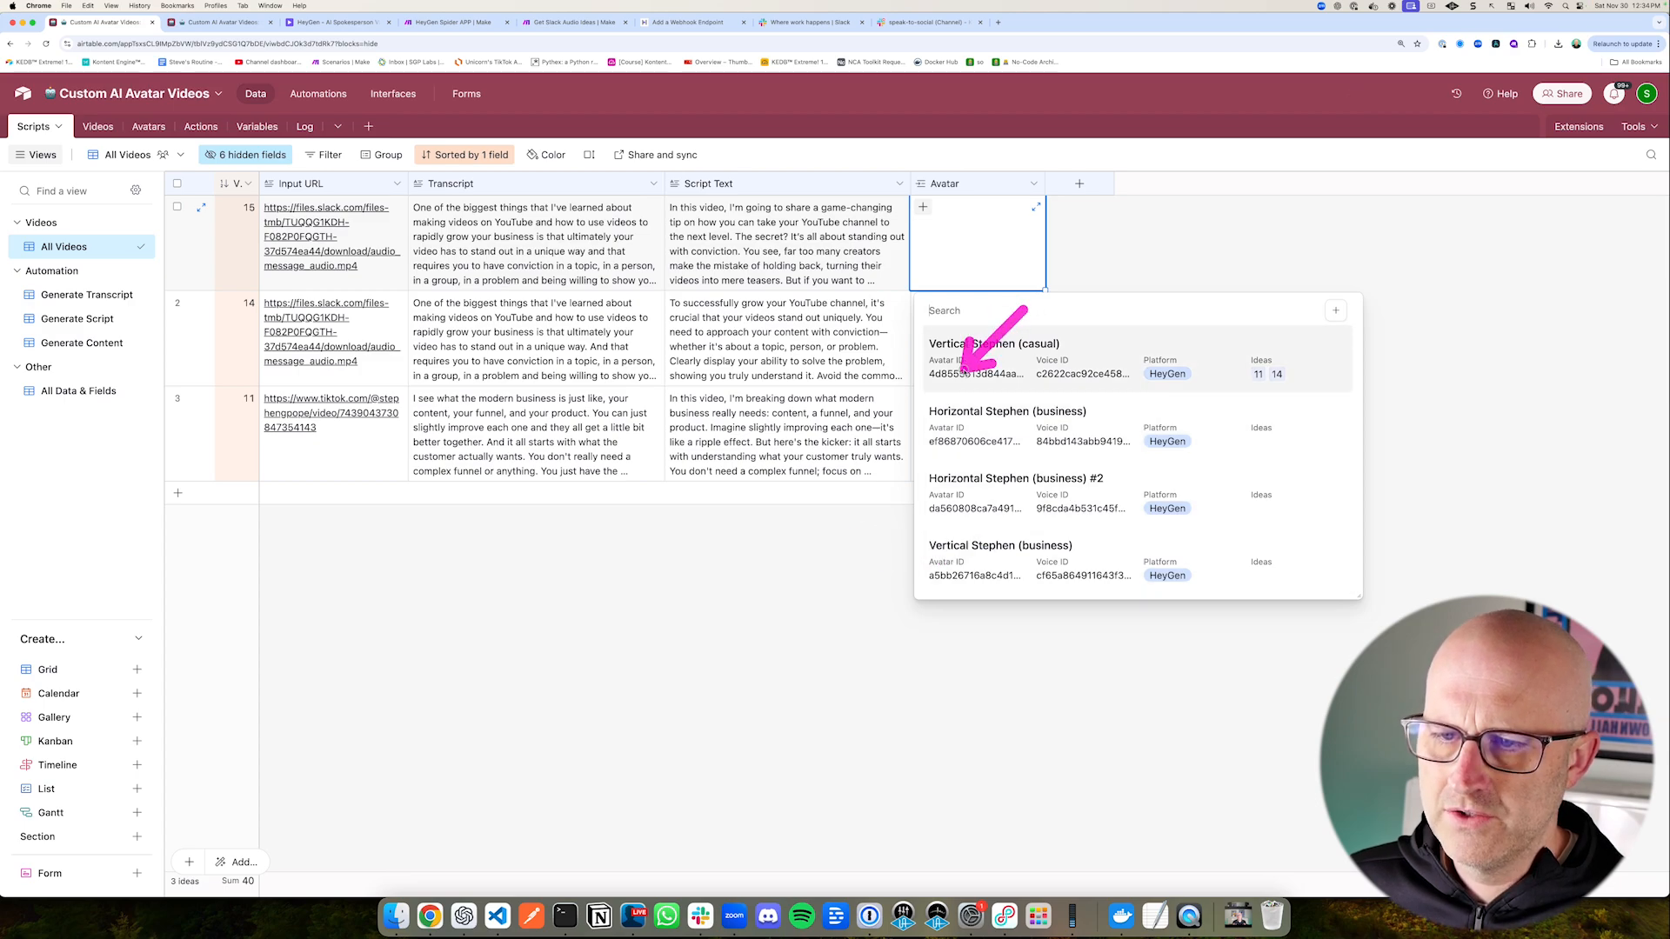
left_click(1013, 416)
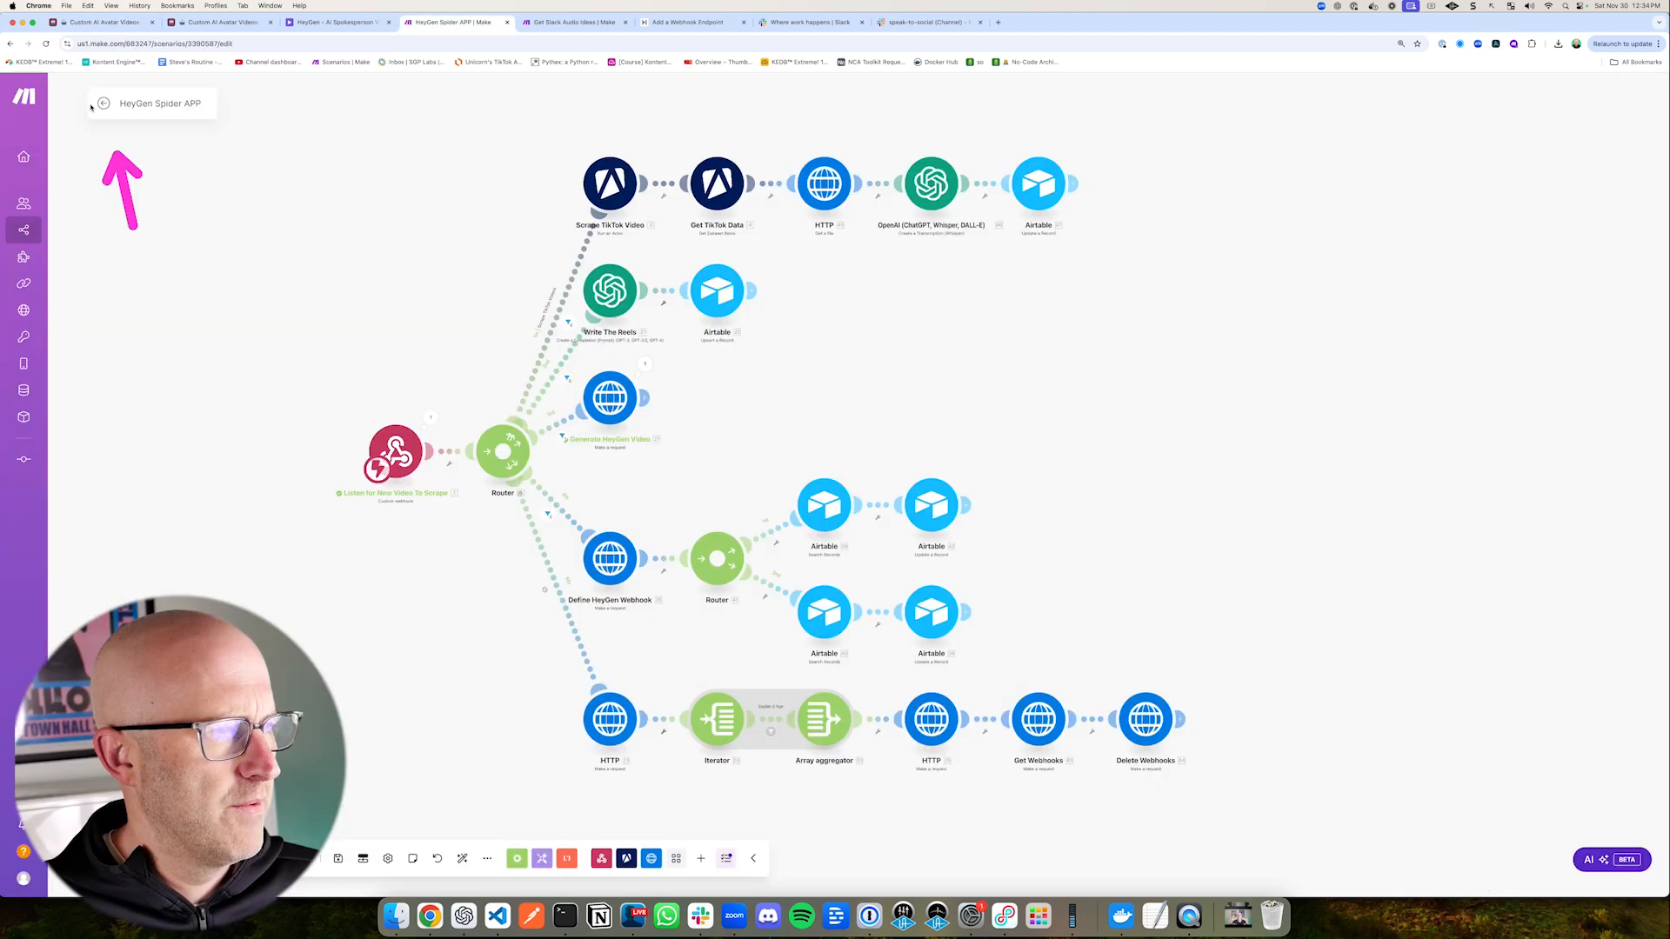
Step: Leave the HeyGen Spider APP scenario's editor in Make and check its latest runs in the history
left_click(102, 105)
mouse_move(1409, 324)
left_mouse_down()
mouse_move(1594, 431)
mouse_move(1661, 445)
left_mouse_up()
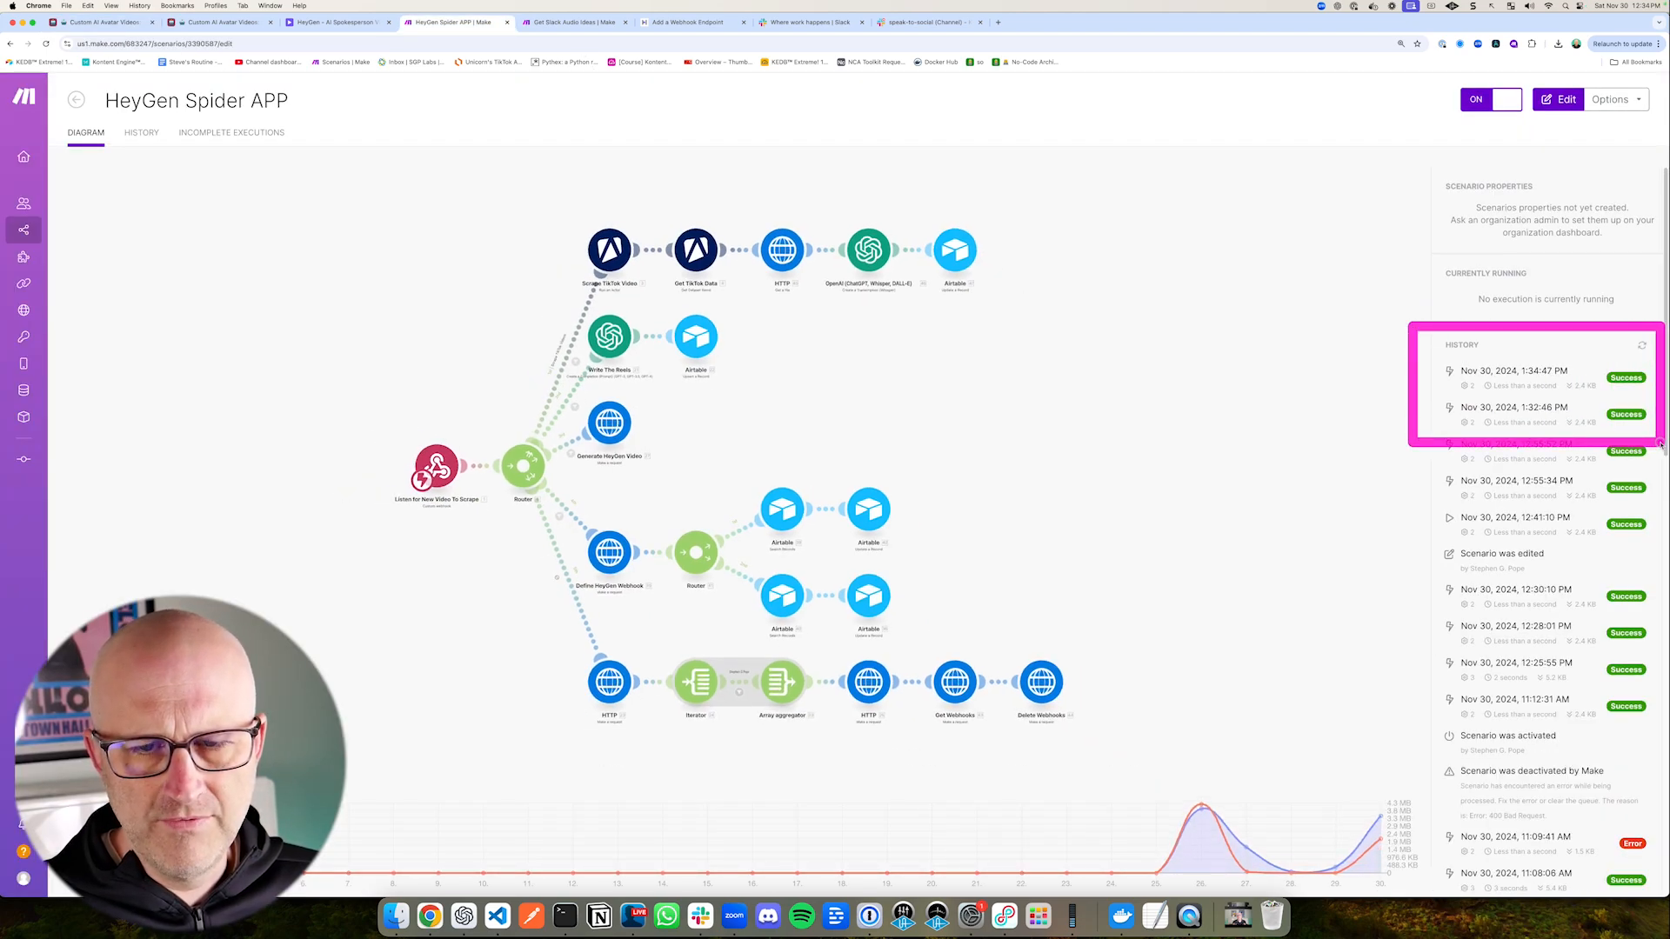
left_click_drag(1267, 172, 1649, 375)
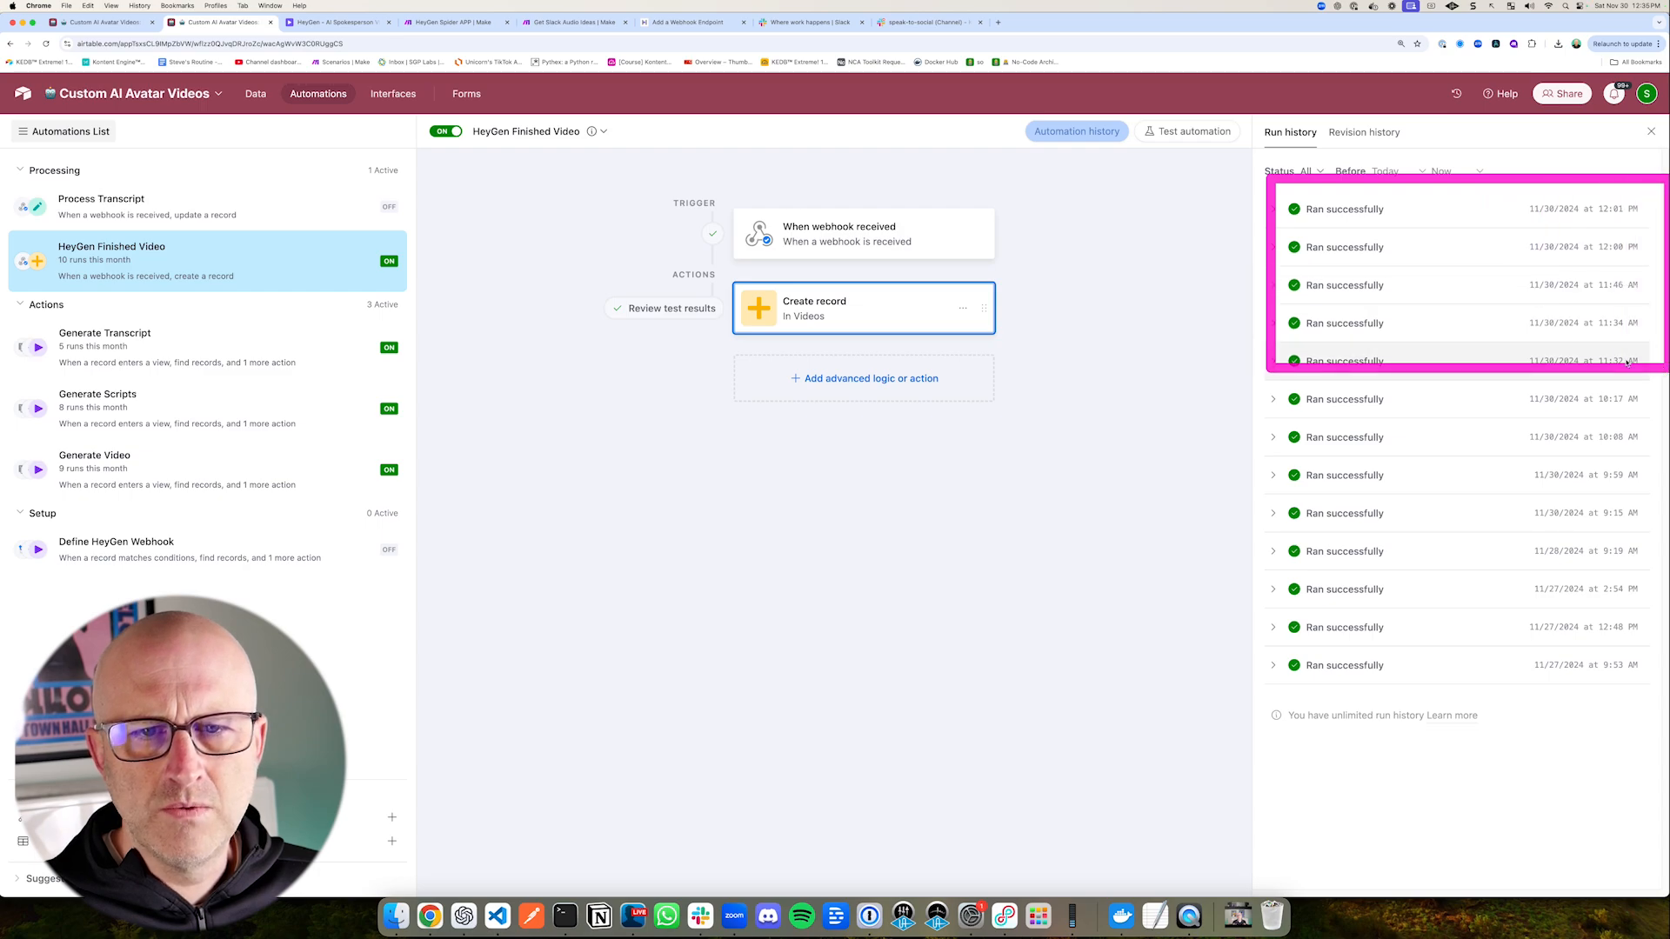
Step: Inspect the latest run of Airtable's HeyGen Finished Video automation, expanding the received webhook's body and event data
mouse_move(1088, 248)
left_mouse_down()
mouse_move(1233, 206)
mouse_move(1253, 275)
left_mouse_up()
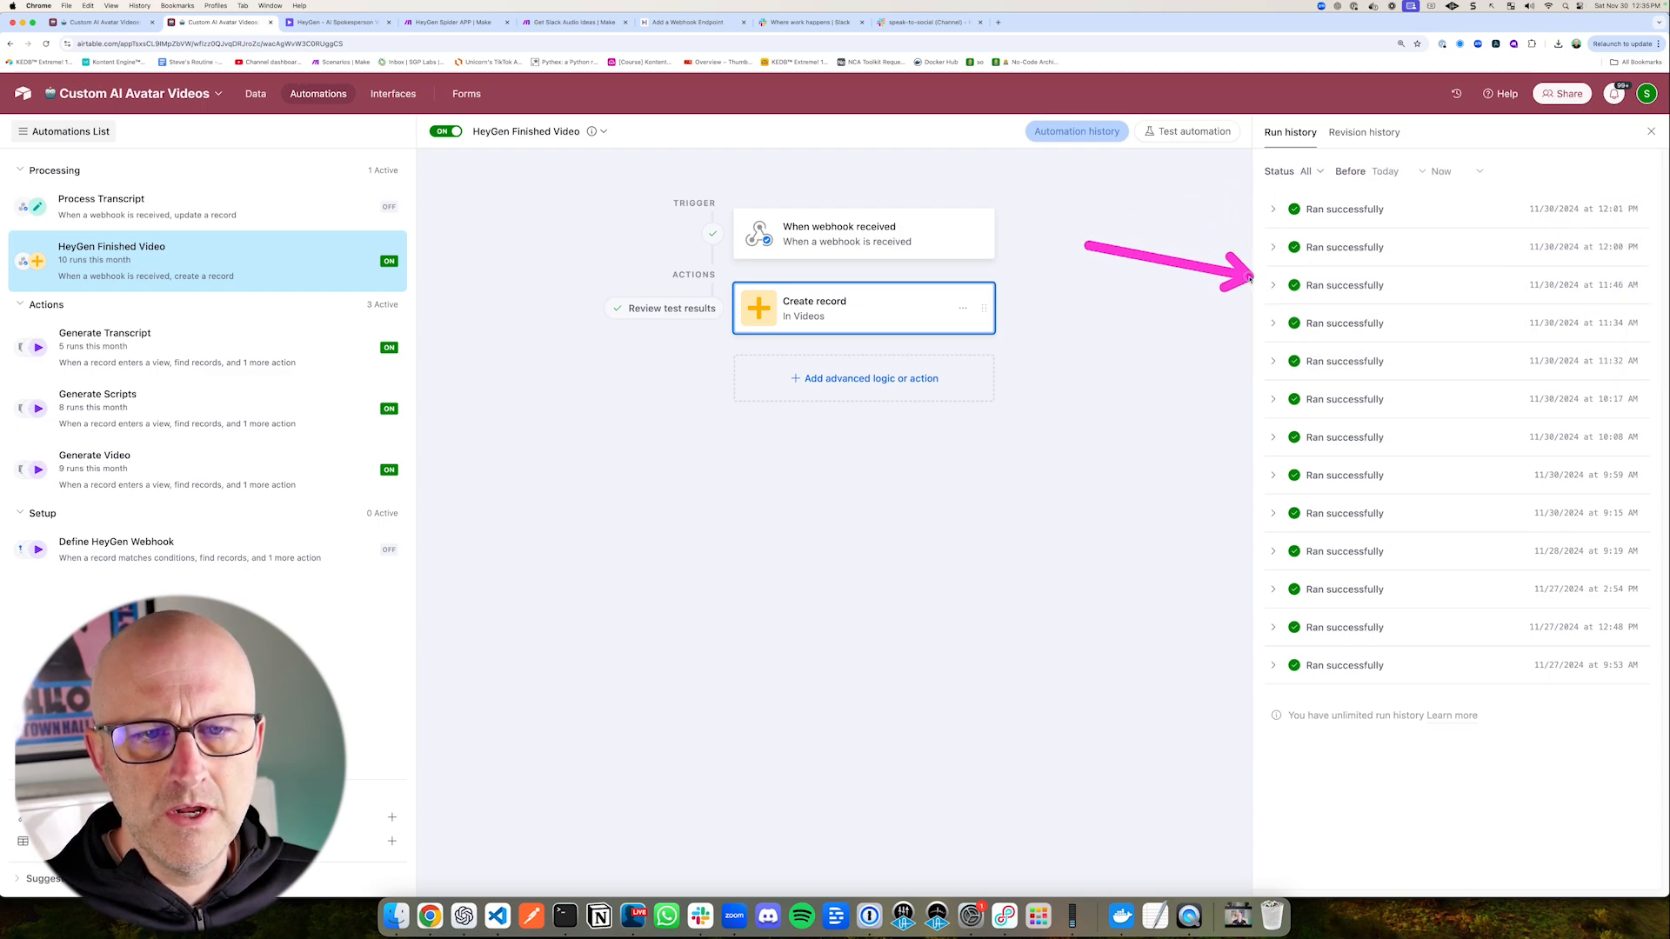
left_click_drag(1106, 225, 1222, 208)
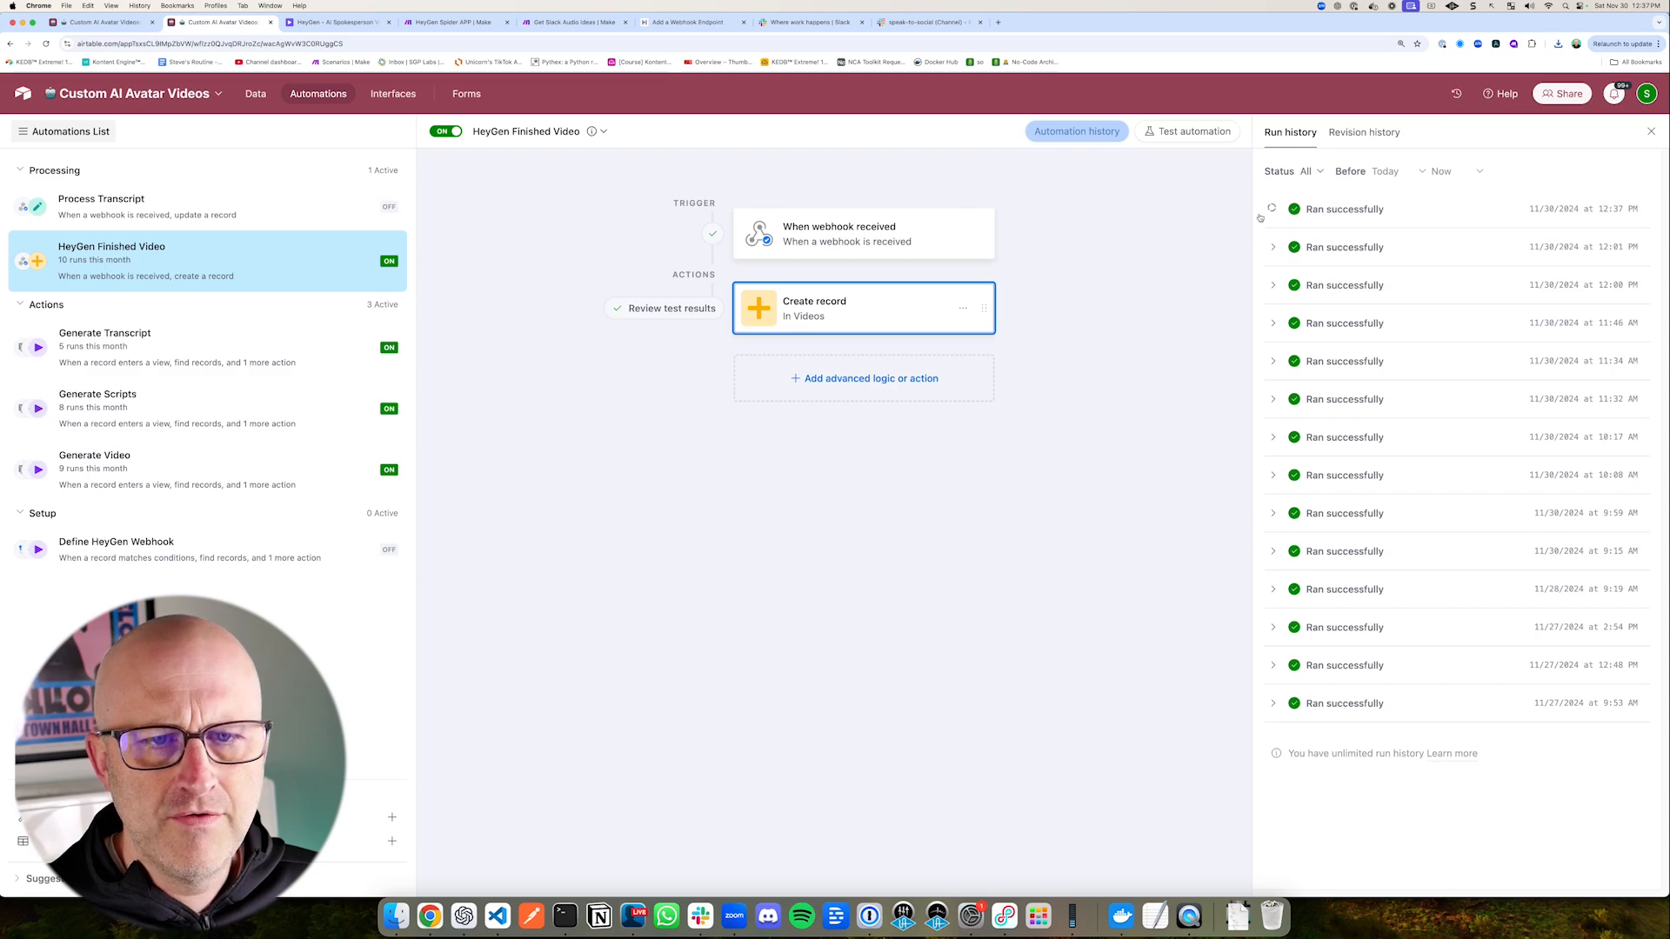
left_click(1267, 212)
left_click(1304, 247)
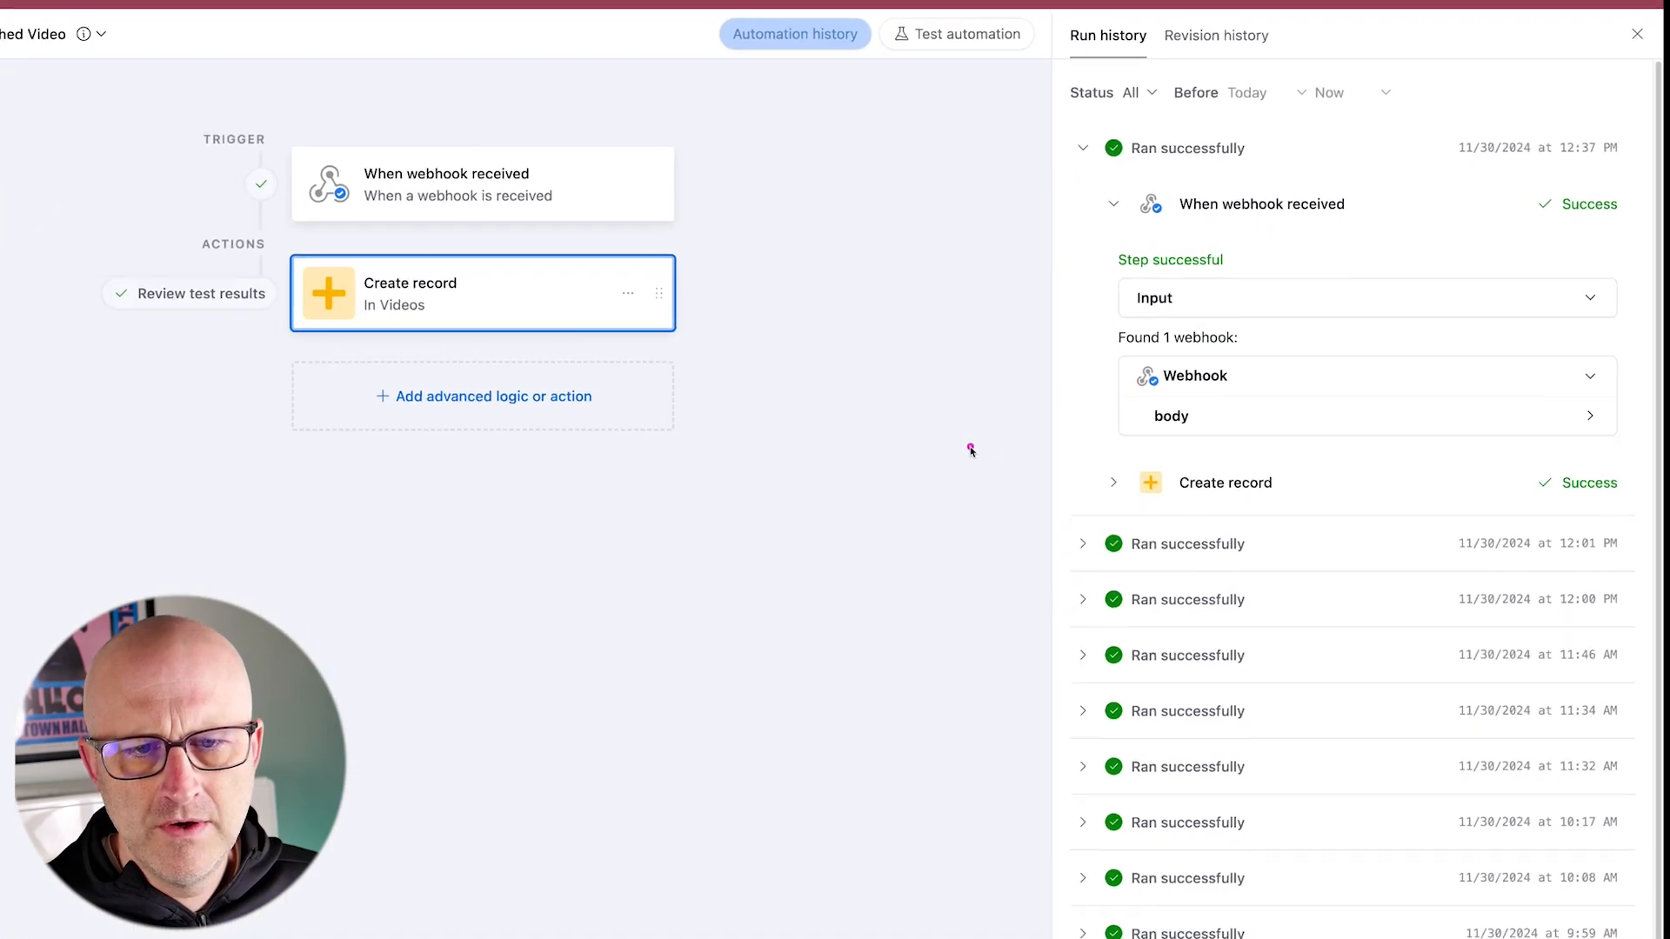
left_click(1218, 416)
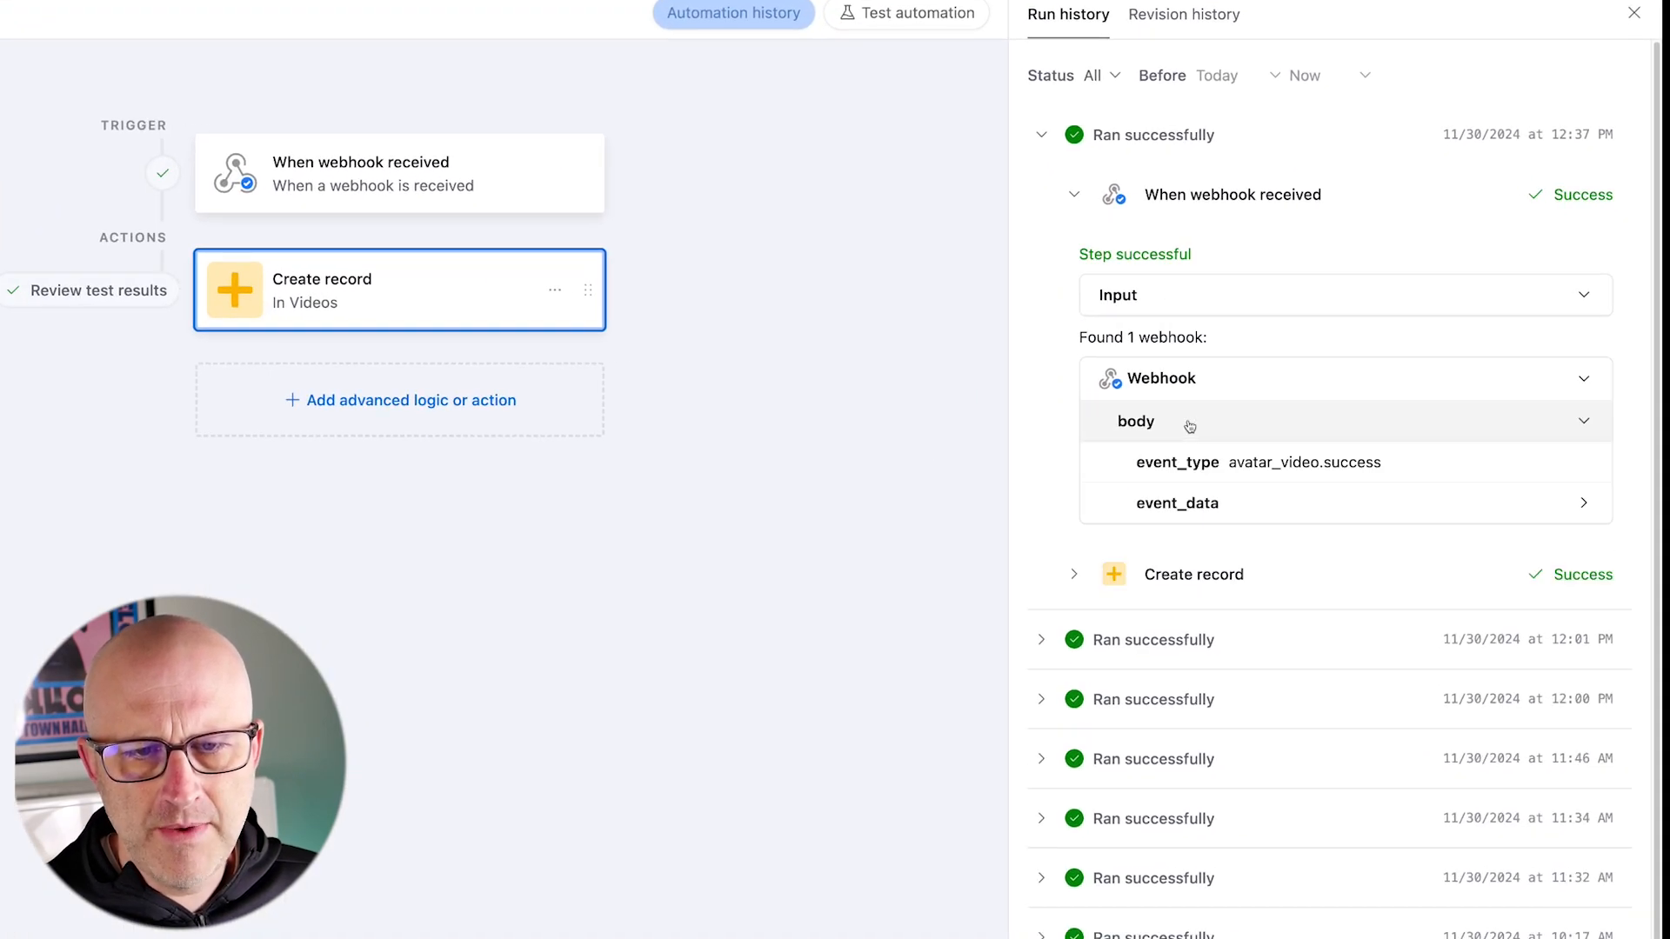
left_click(1281, 506)
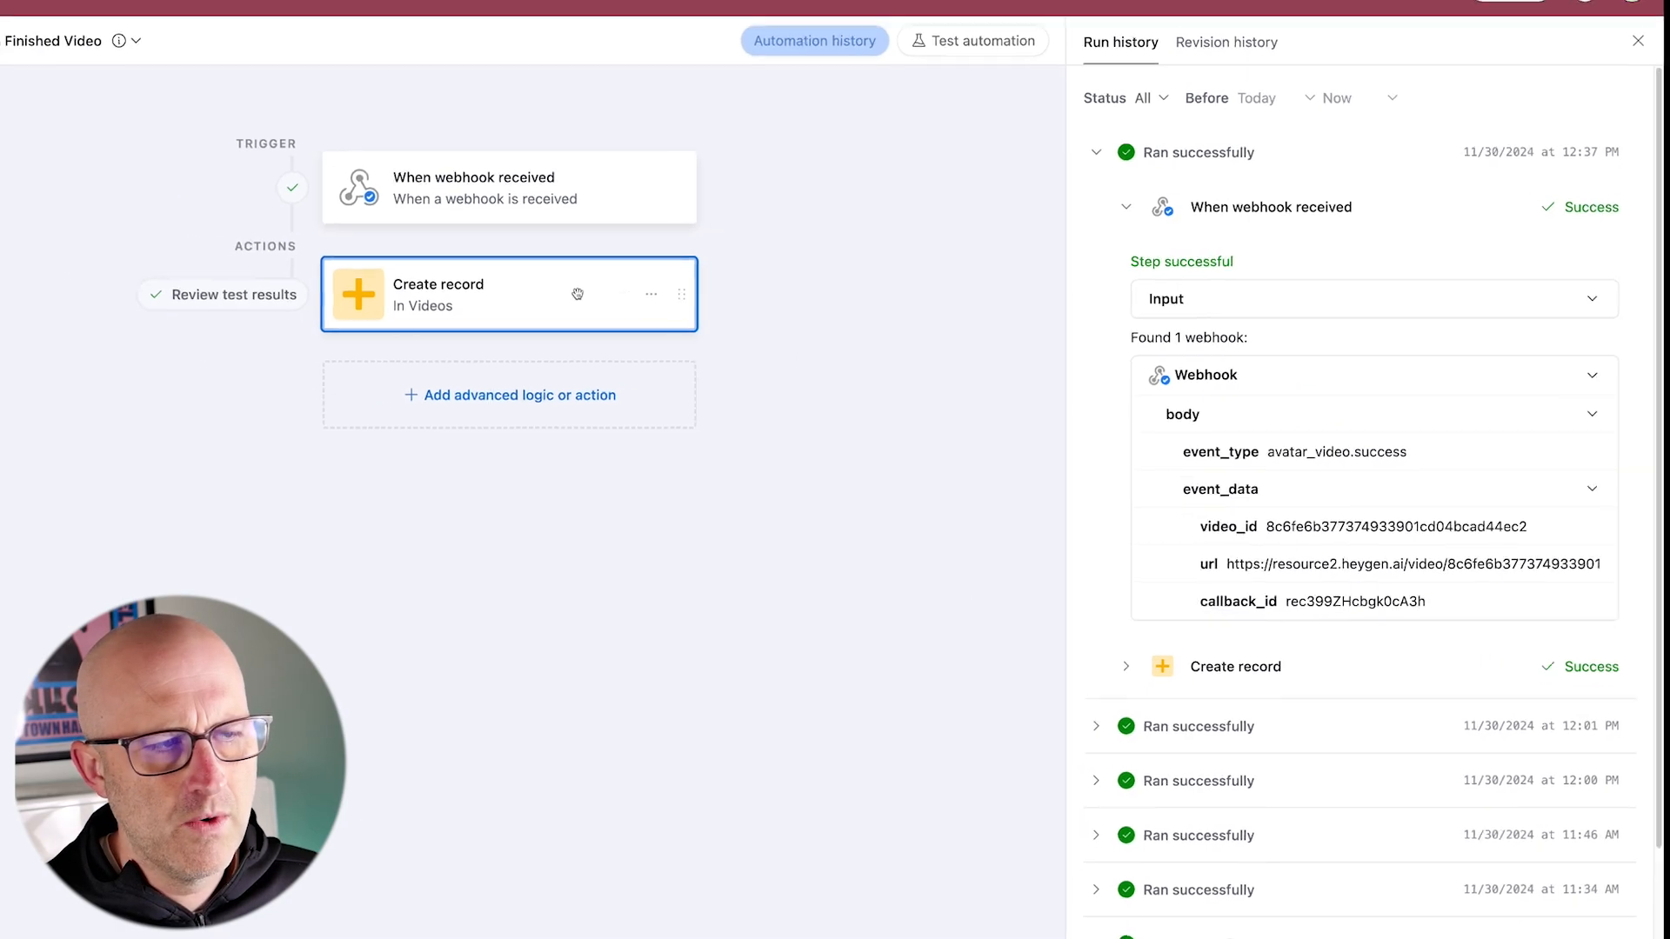
Step: Return to Airtable's Videos table and play the video file of the newest record
left_click(87, 24)
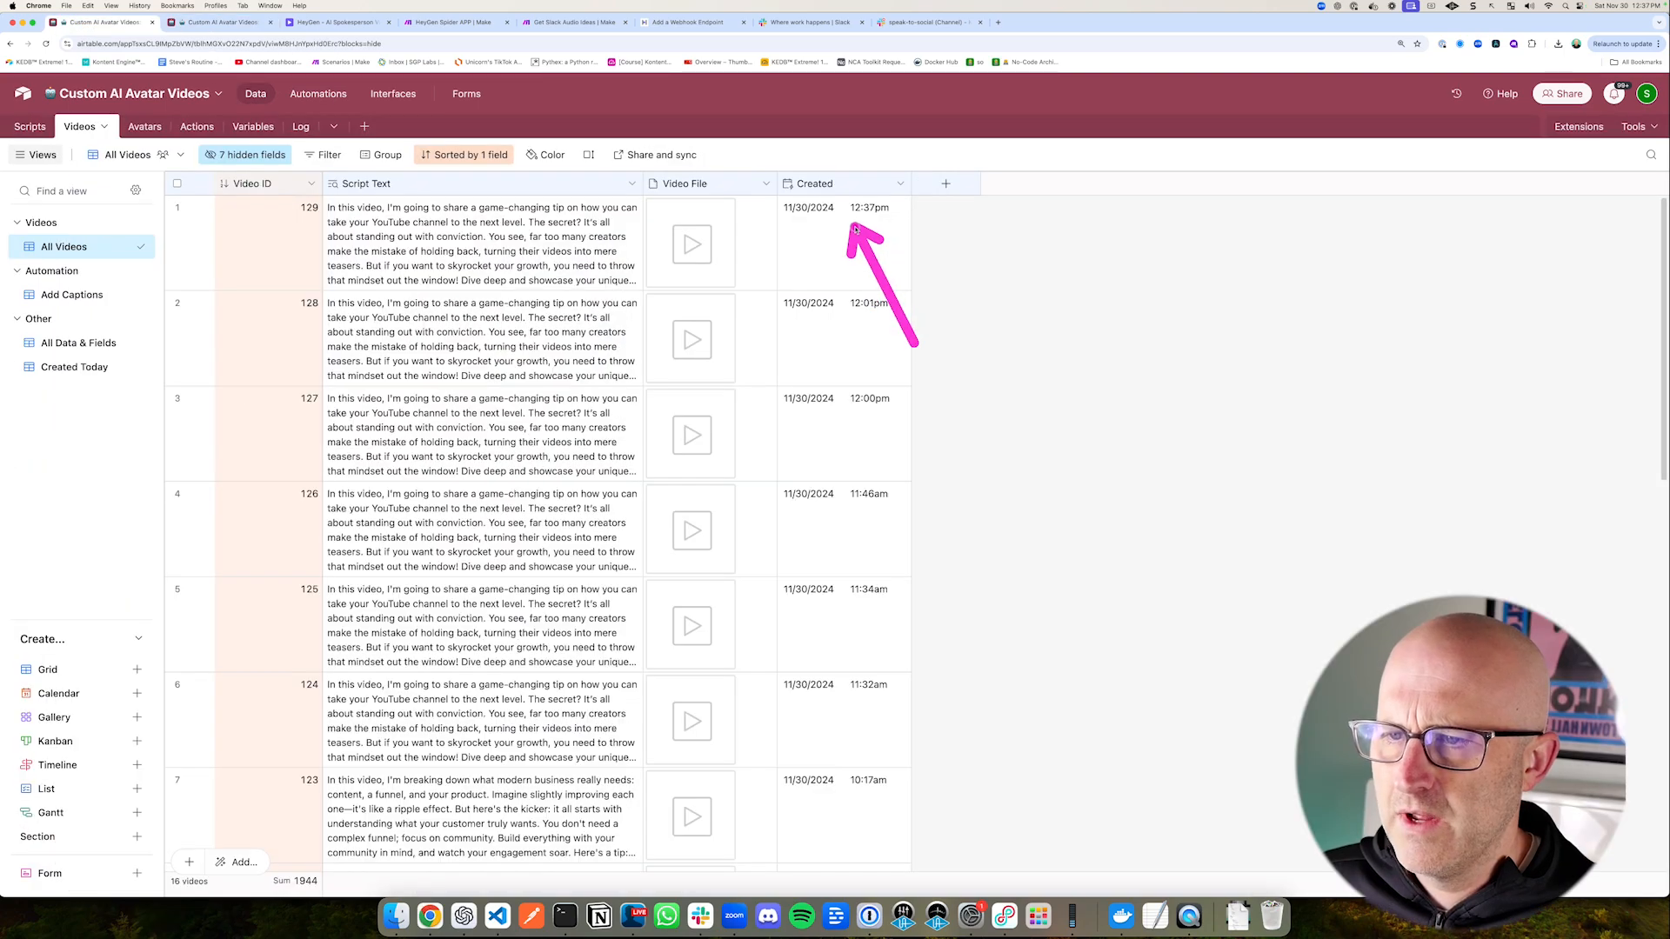
left_click(692, 243)
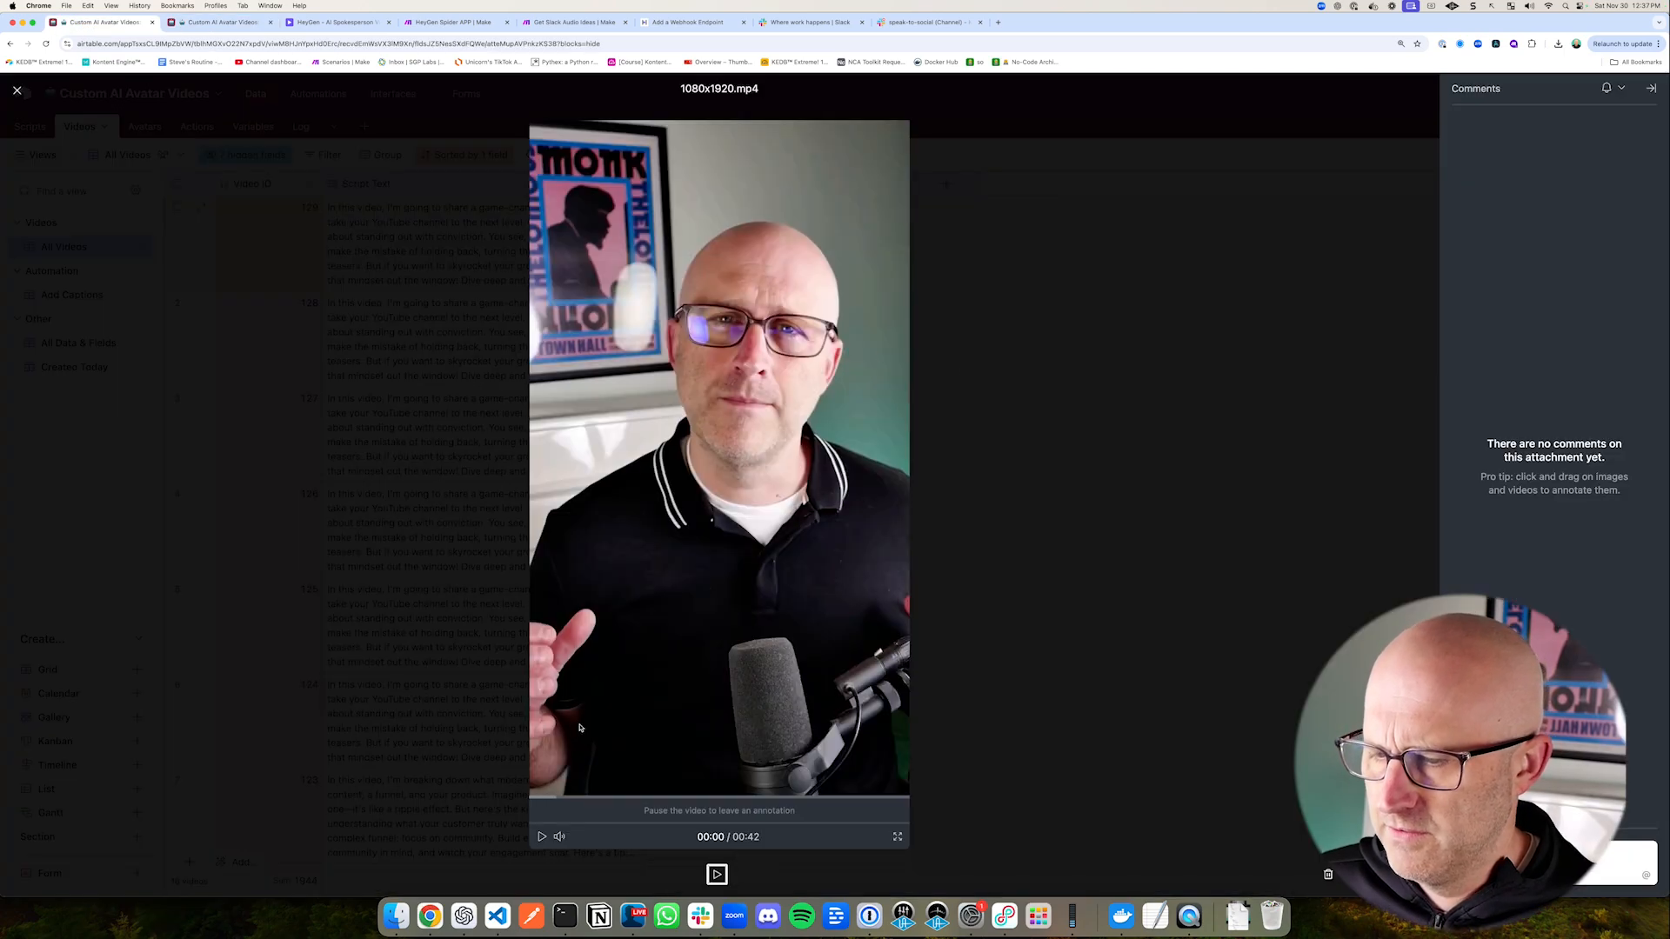
left_click(541, 836)
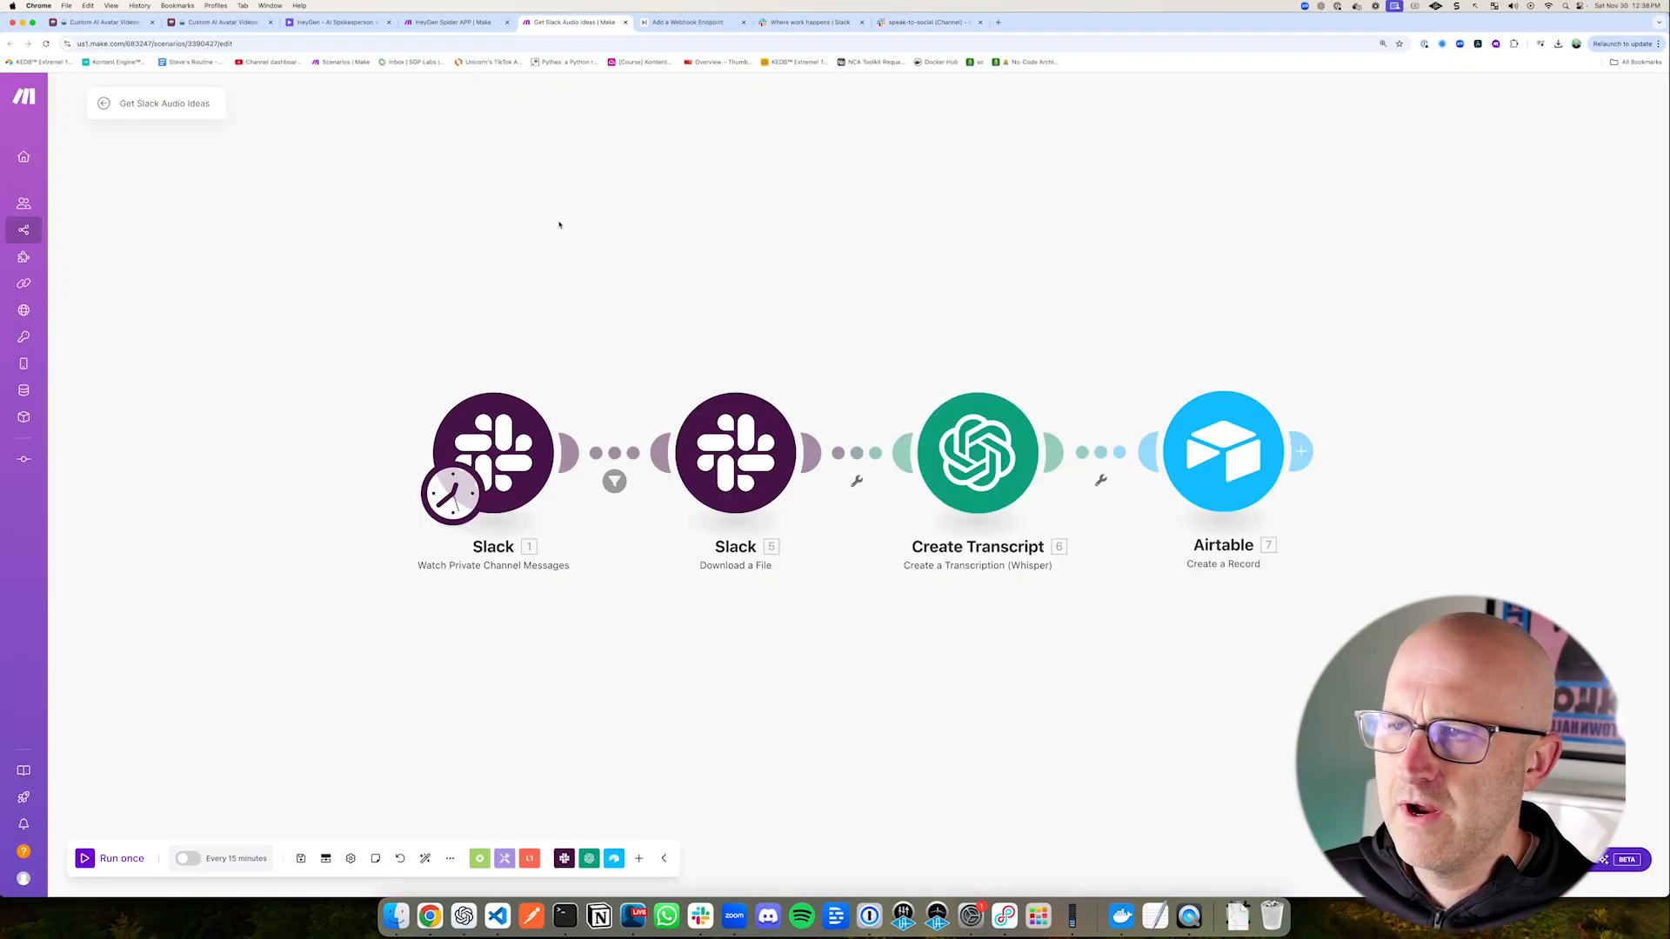
Step: Switch to Make and review the TikTok scraping, script writing and video generation branches of the HeyGen Spider APP scenario
left_click(421, 24)
mouse_move(616, 133)
left_mouse_down()
mouse_move(867, 221)
mouse_move(1207, 249)
left_mouse_up()
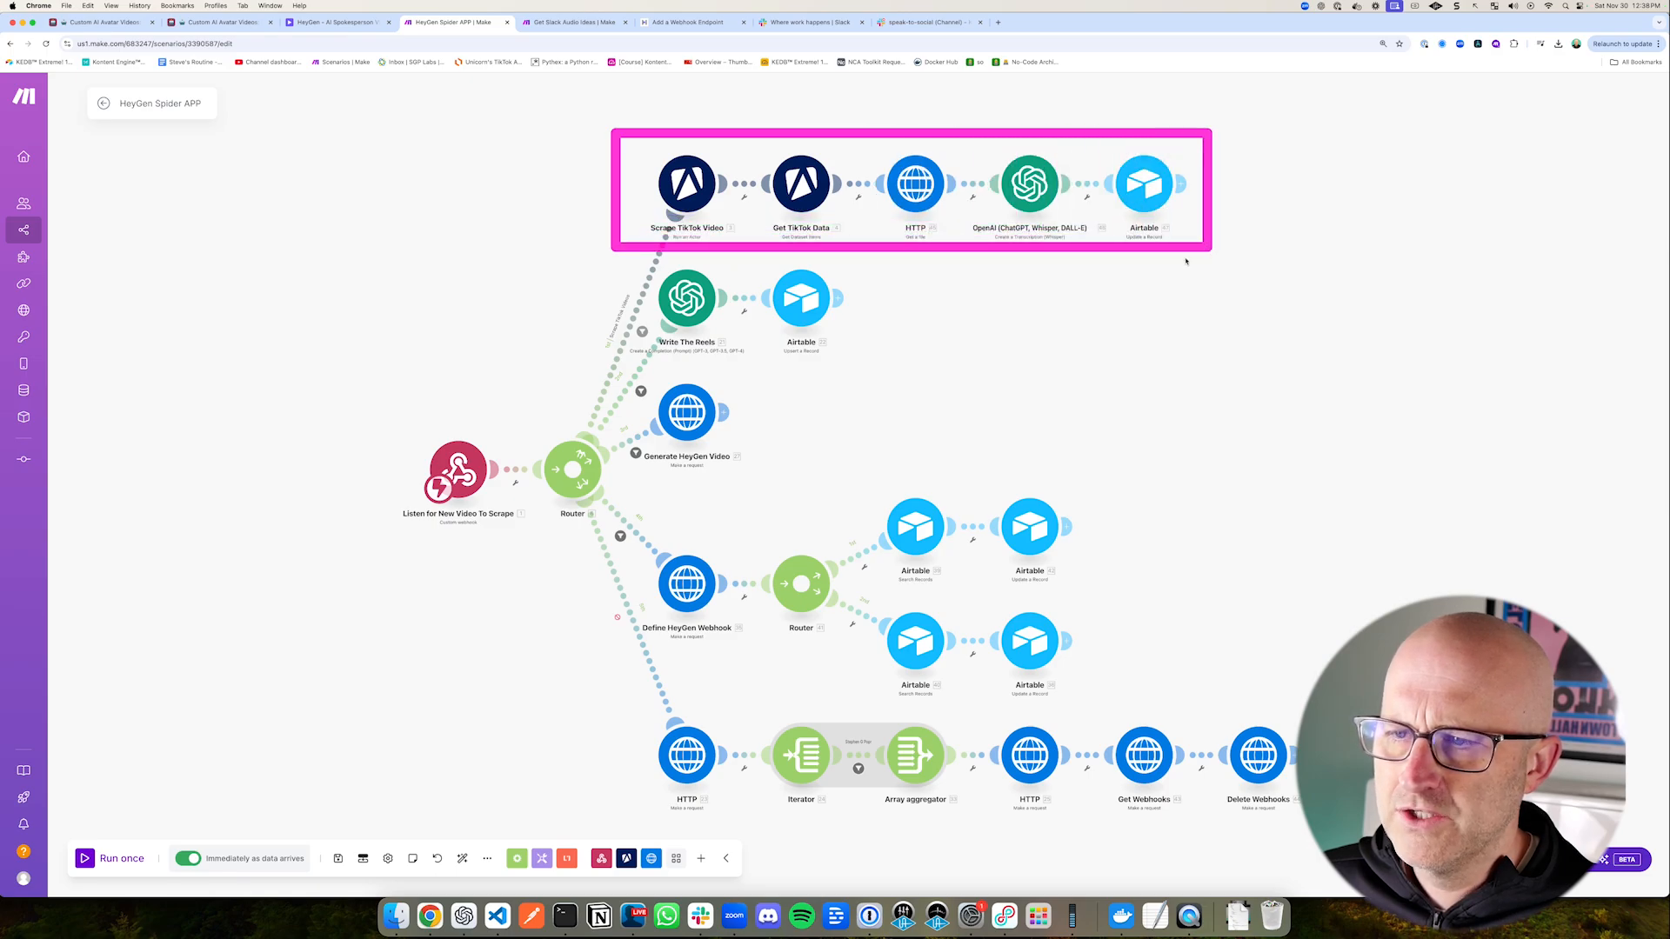
left_click_drag(810, 453, 732, 377)
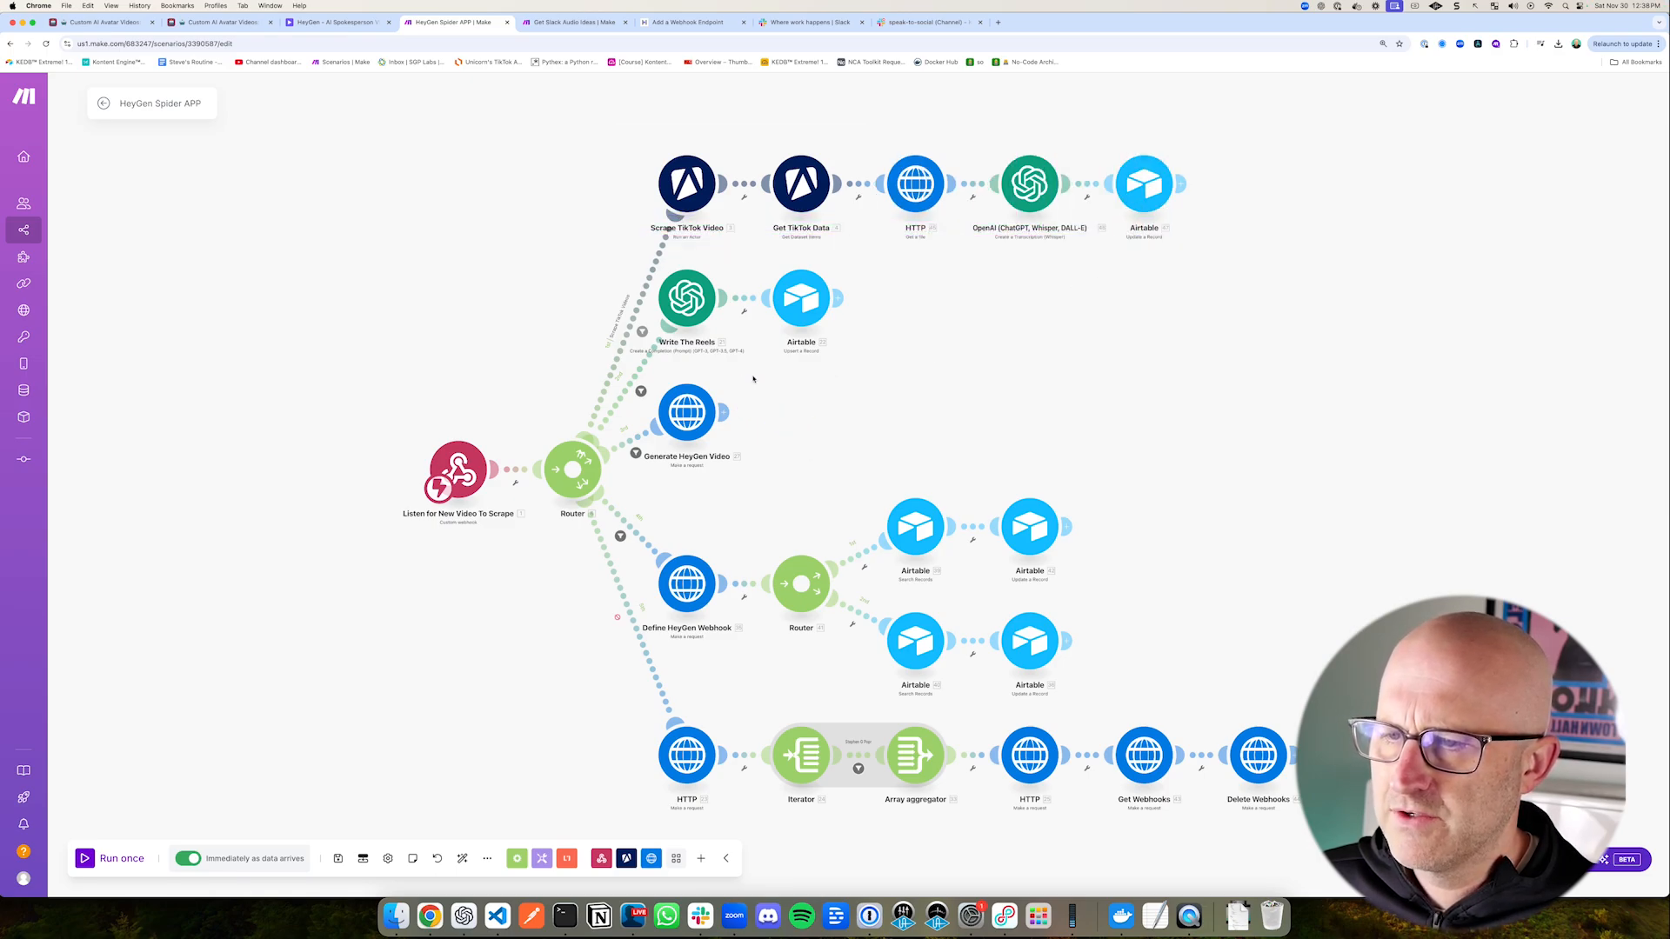
left_click_drag(839, 498, 760, 445)
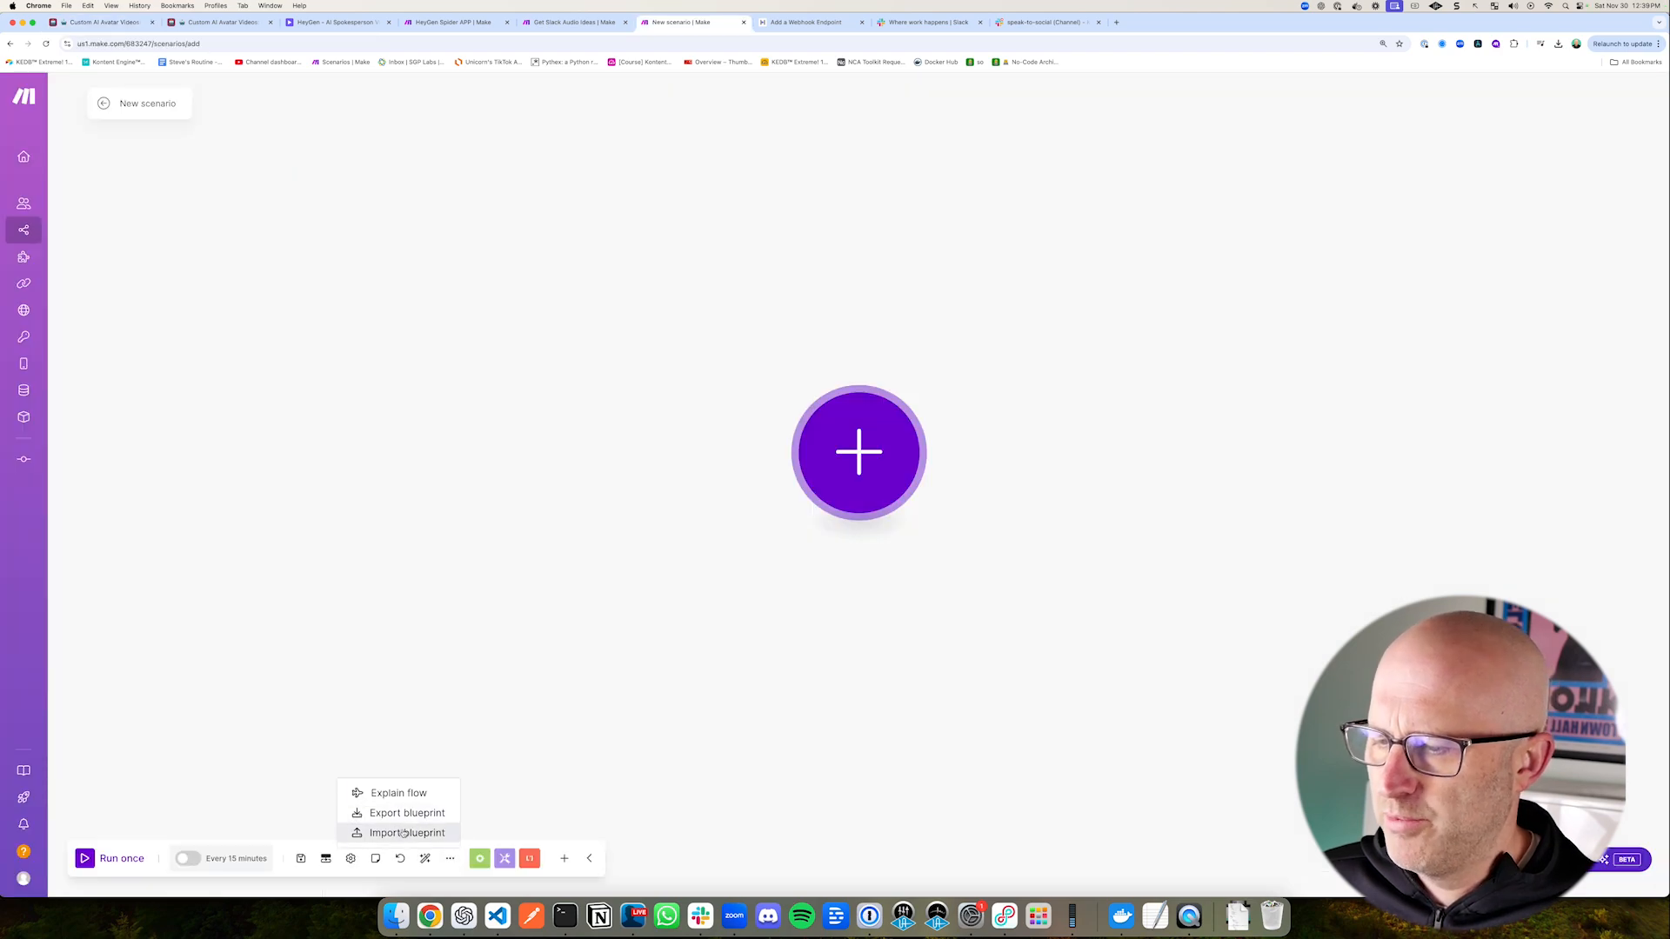
Step: Import the newest blueprint JSON file from Downloads into a new Make scenario
left_click(418, 826)
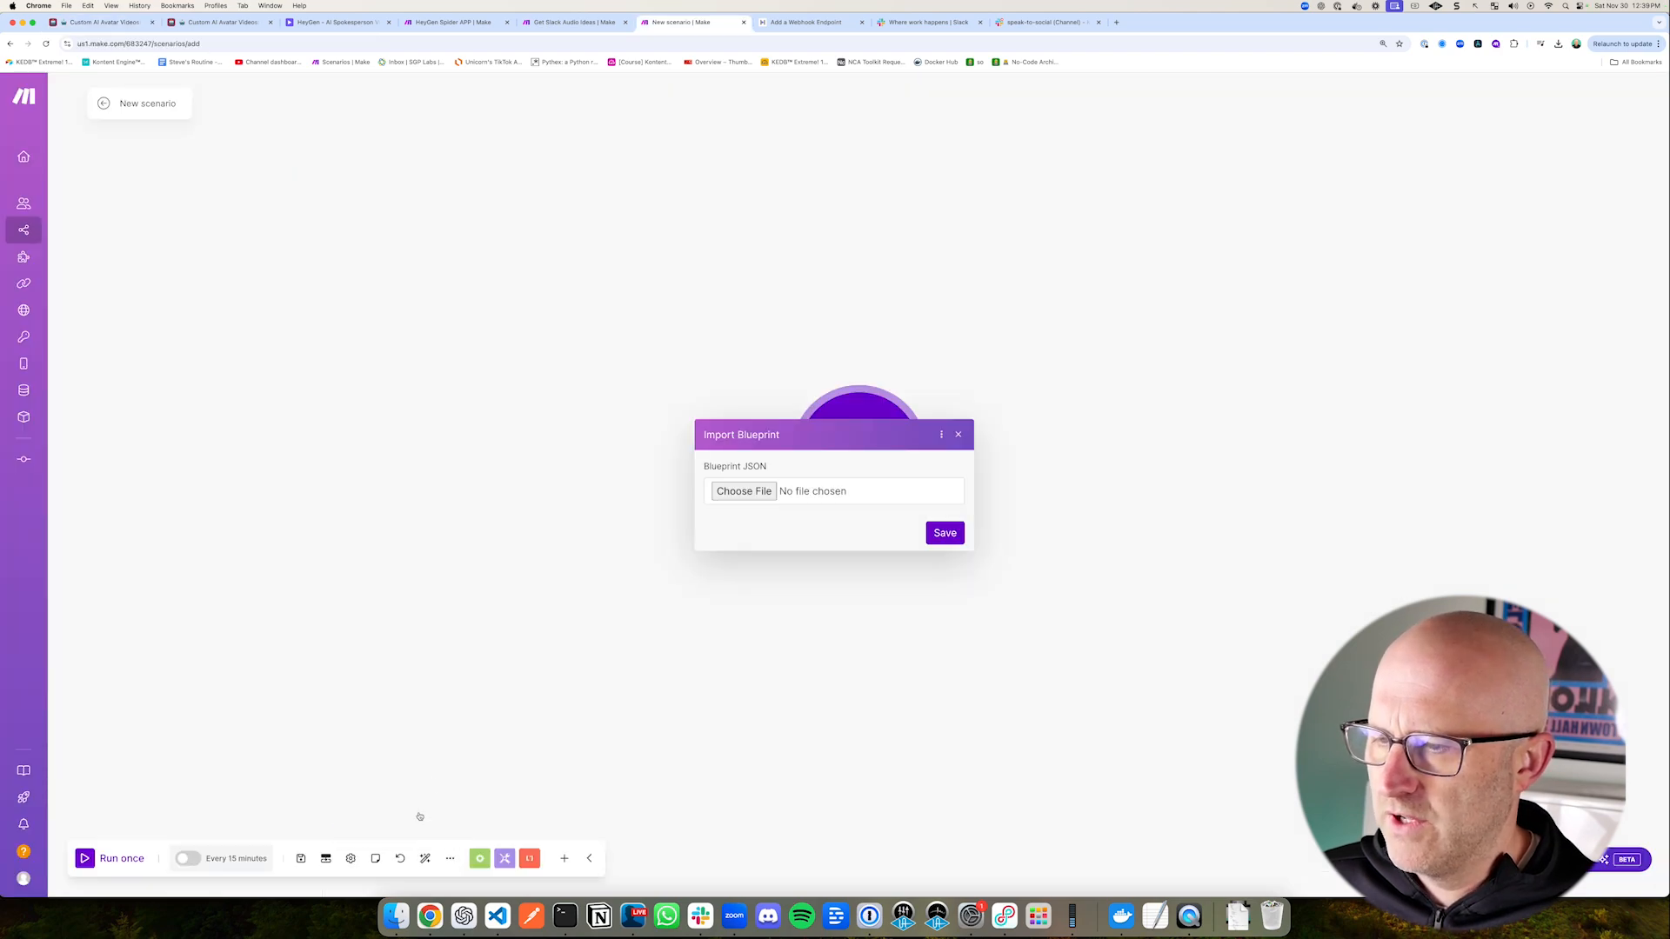
left_click(742, 492)
double_click(491, 357)
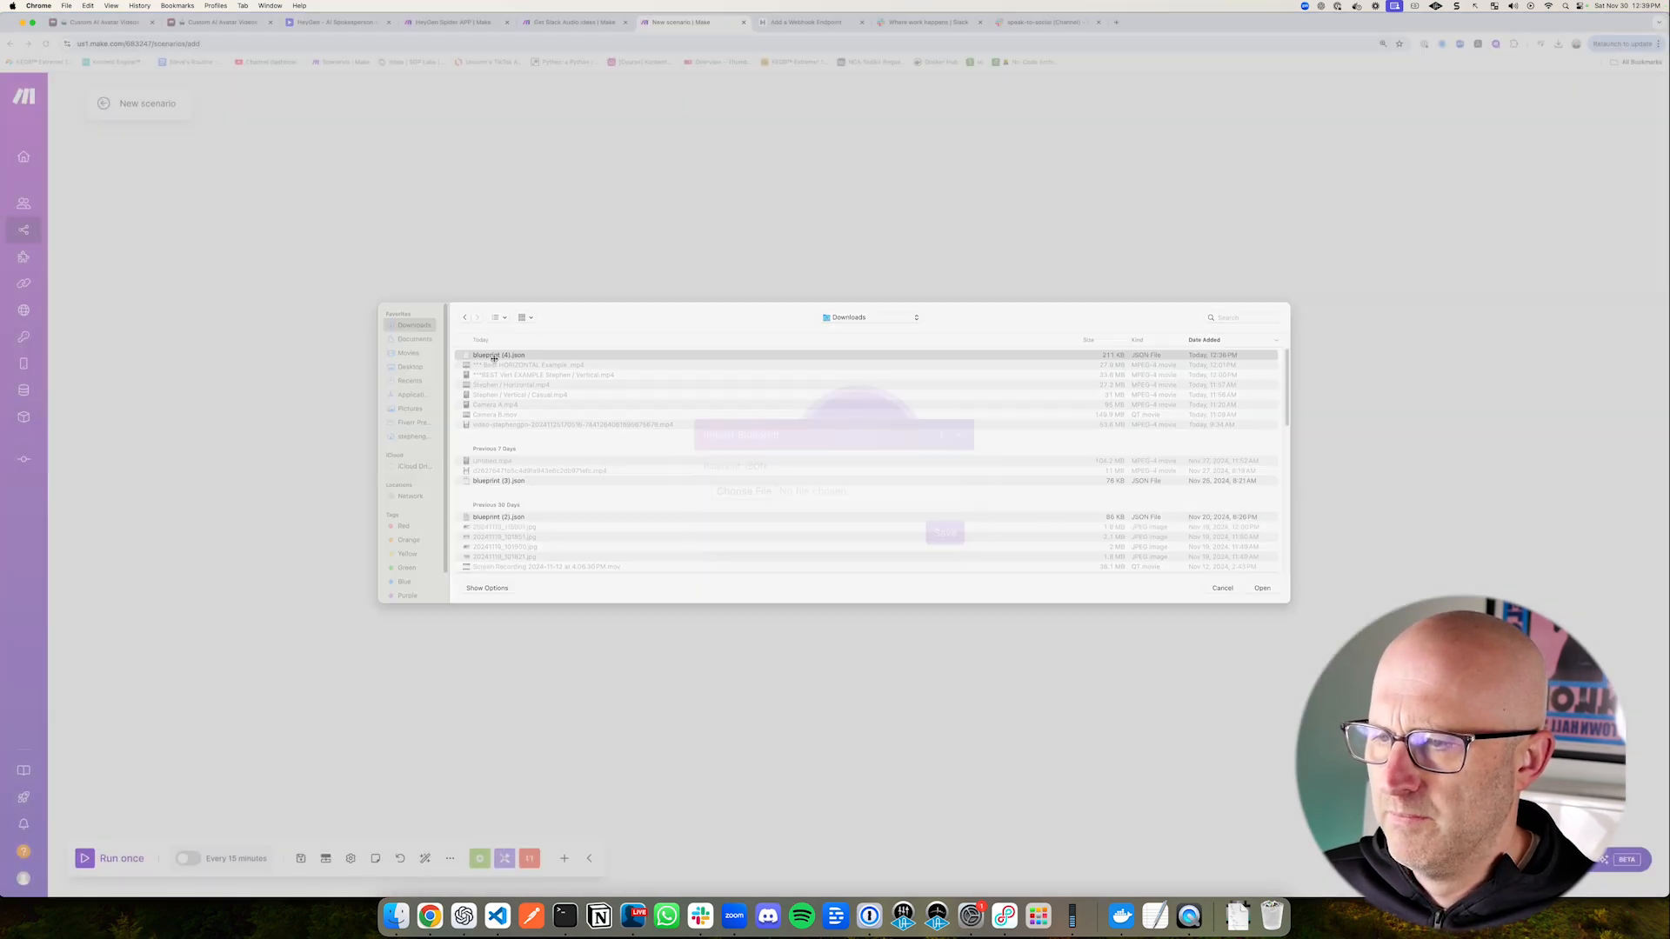
left_click(942, 531)
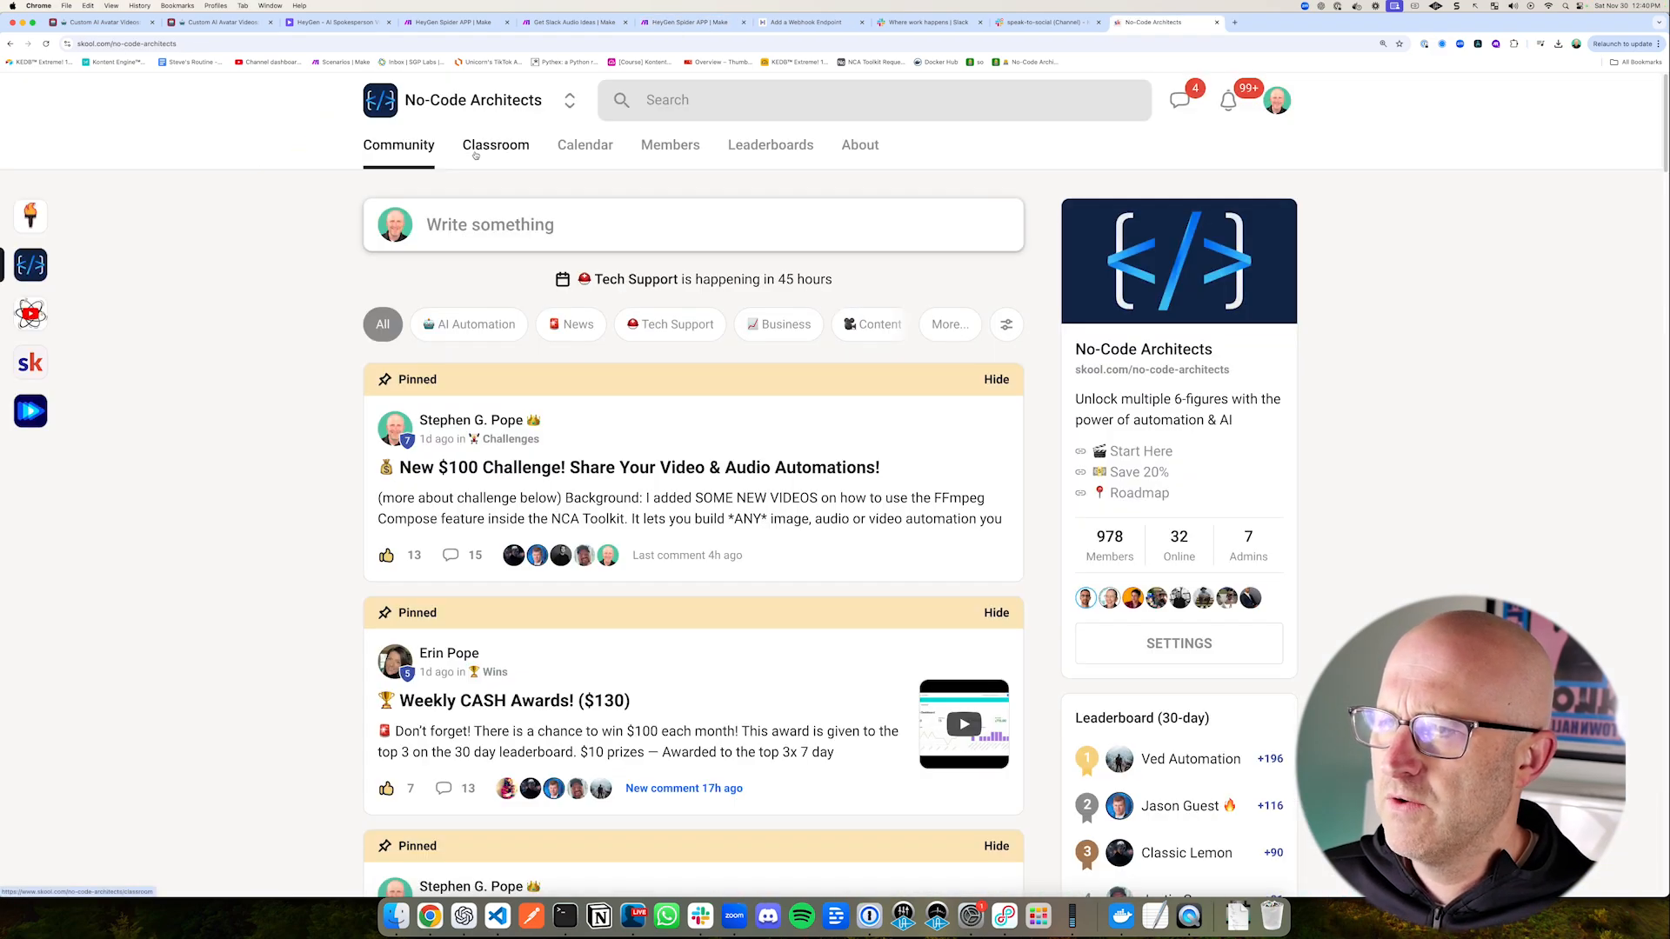
Step: Show the No-Code Architects classroom and open the EVERY Automation Template course
left_click(475, 155)
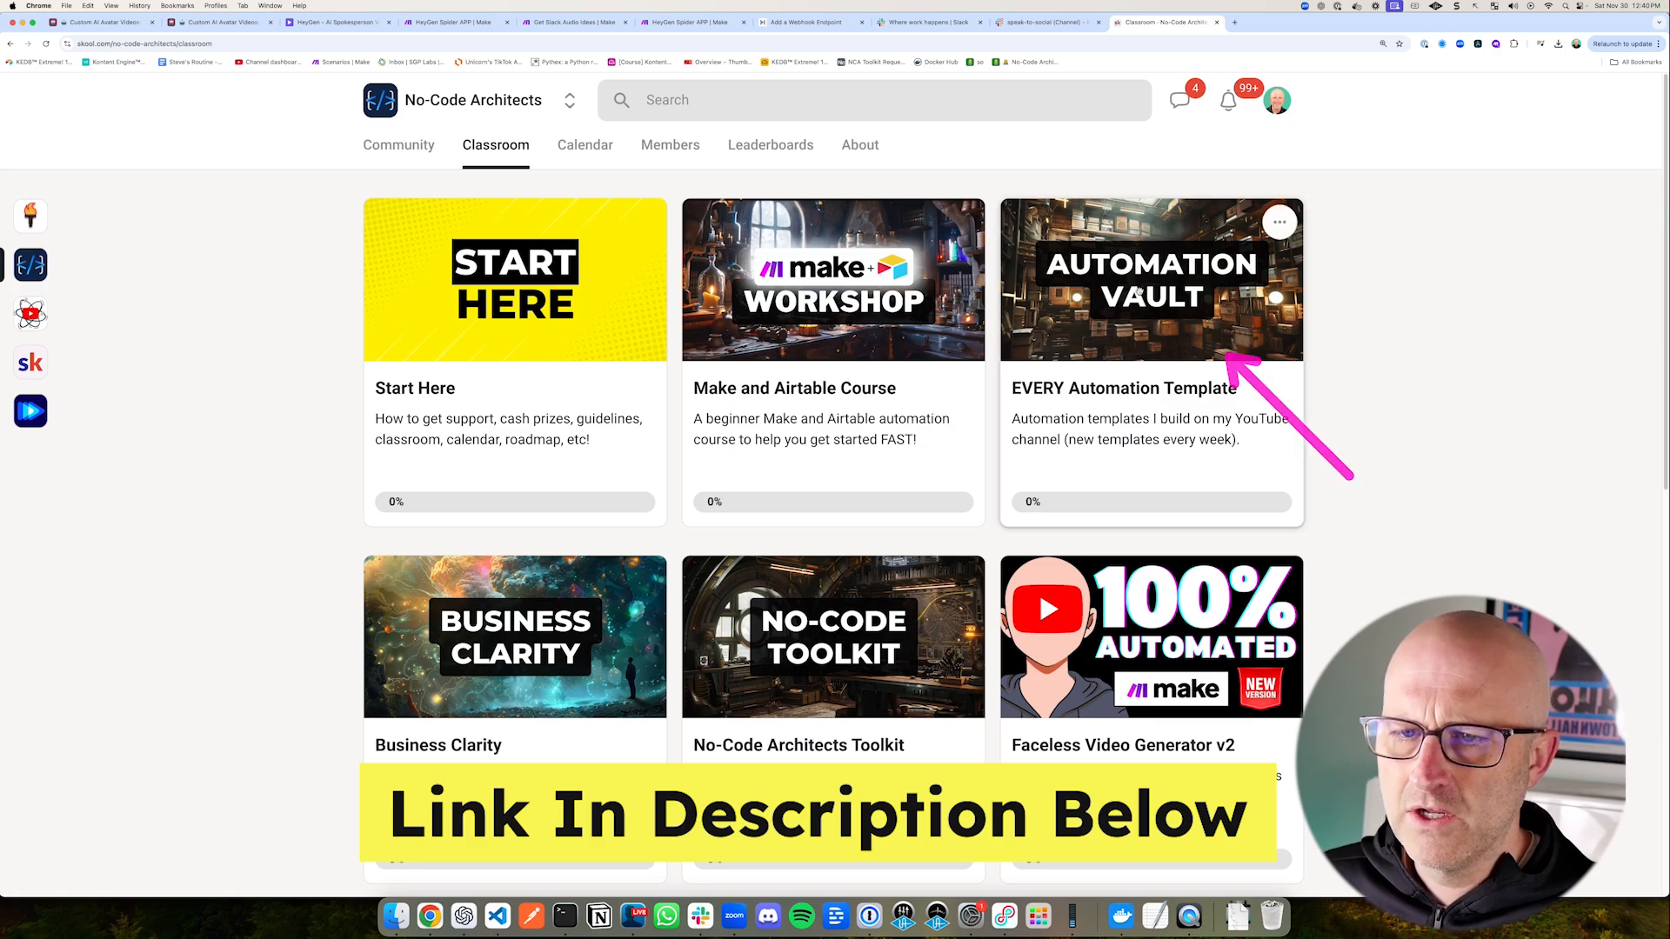
left_click(1138, 290)
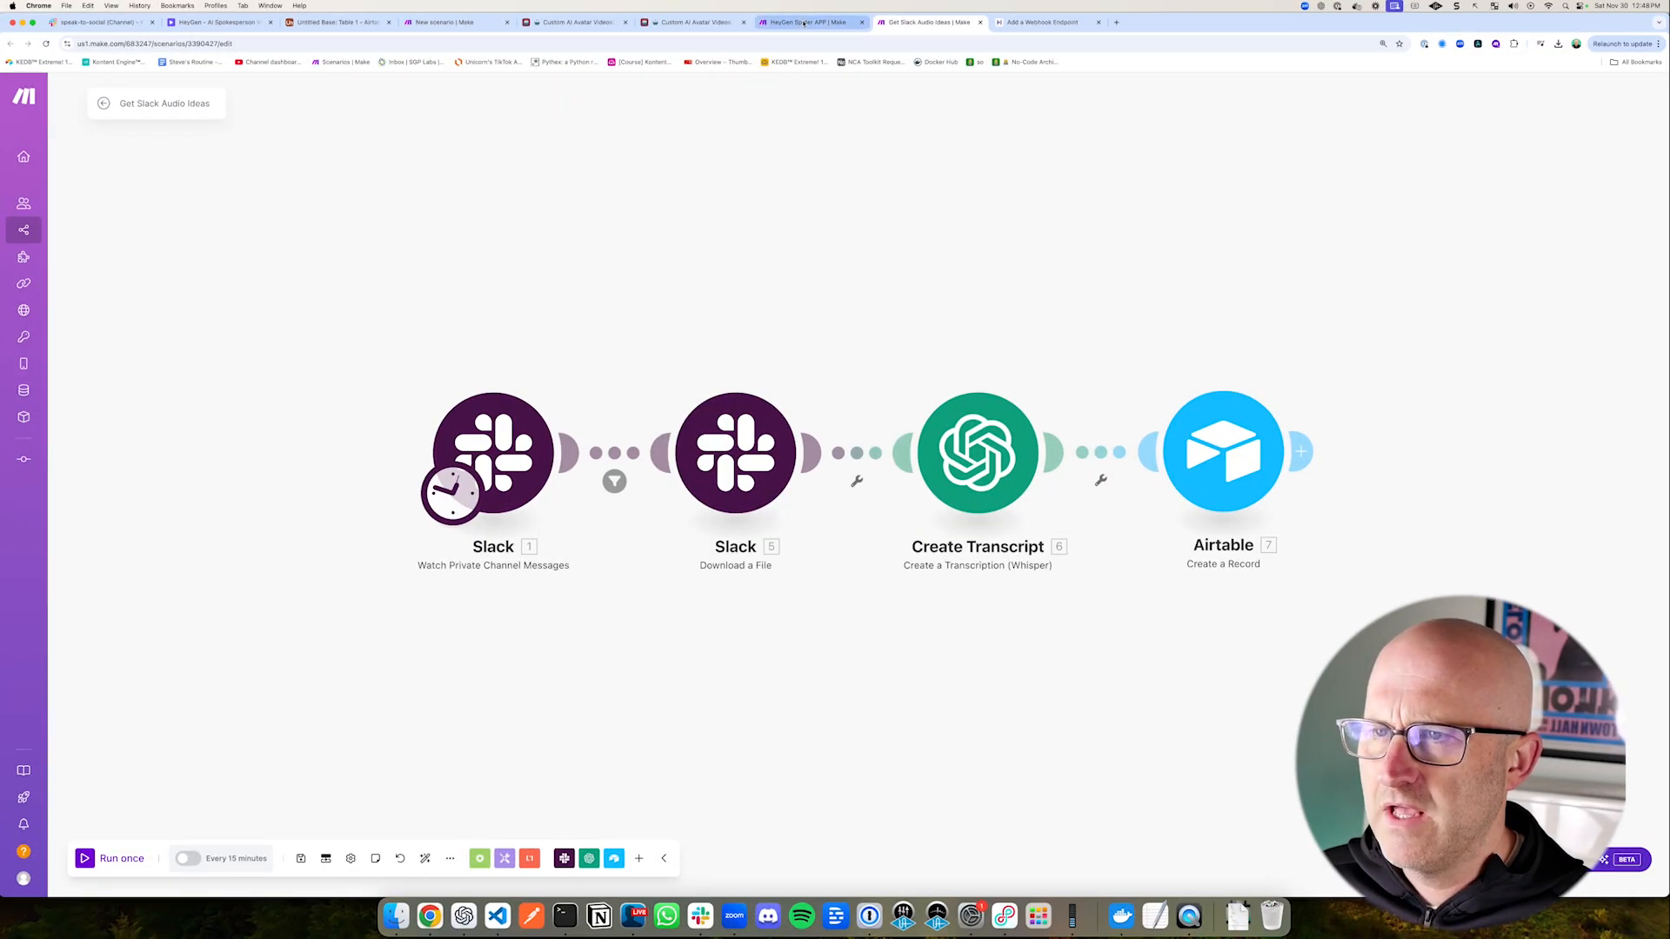
Step: View the HeyGen Spider APP scenario, and switch to Slack to read the audio message's full transcript in the speak-to-social channel
left_click(803, 24)
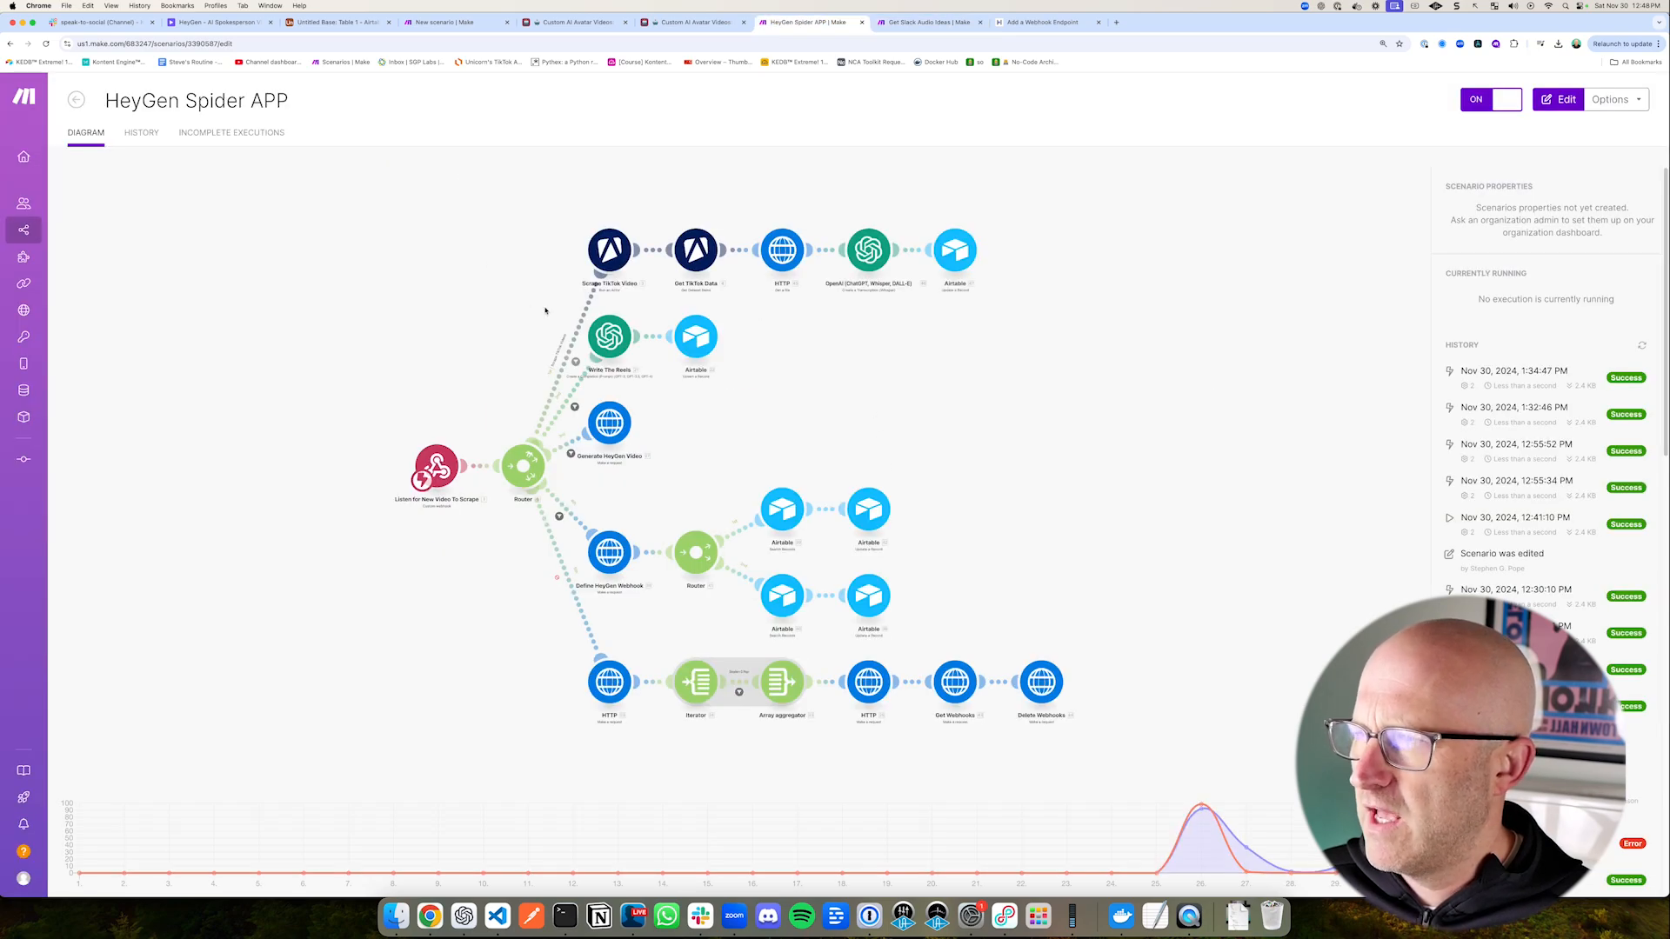
key("super+1")
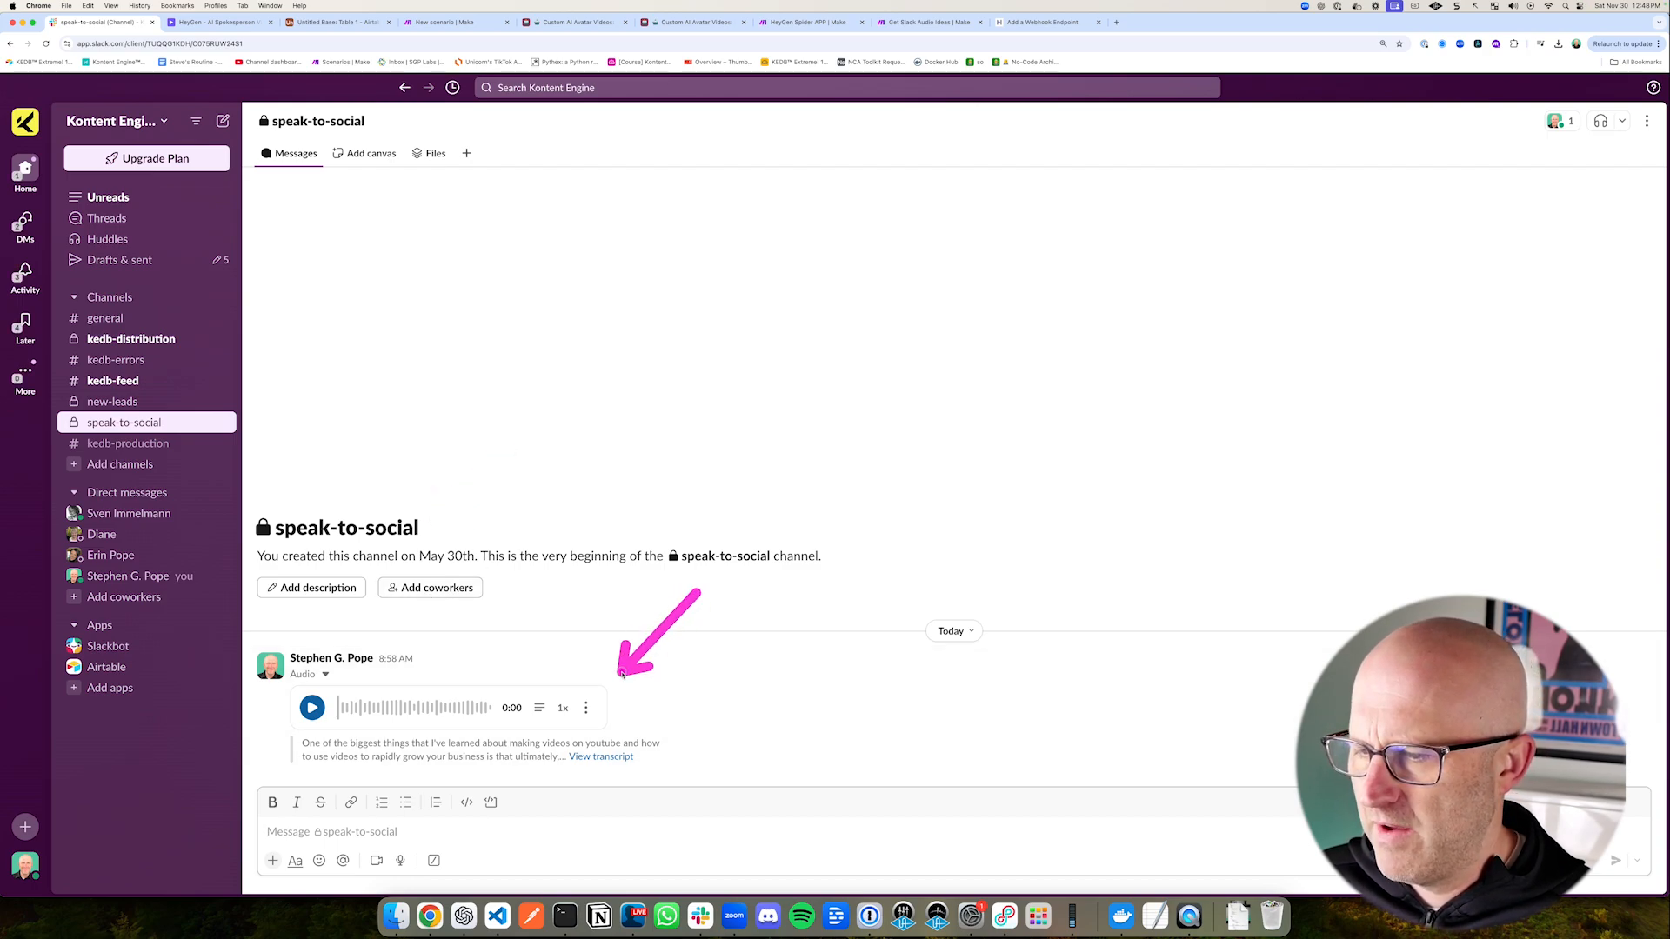
left_click_drag(535, 624, 514, 683)
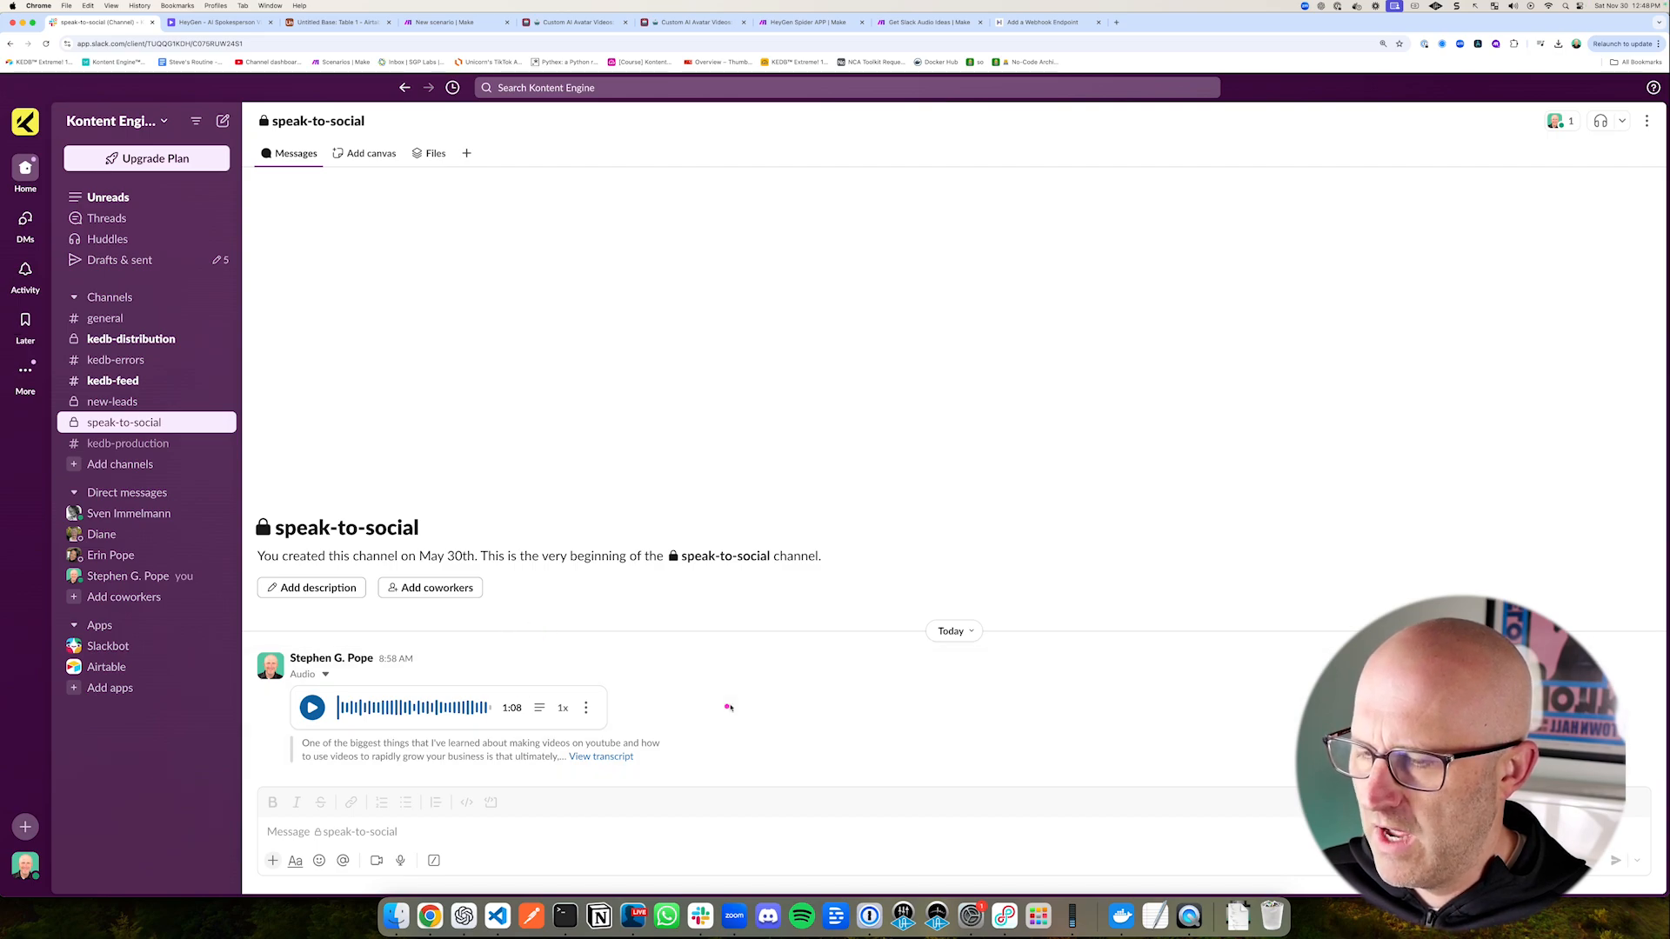
mouse_move(723, 659)
left_mouse_down()
mouse_move(629, 721)
mouse_move(655, 727)
left_mouse_up()
left_click(601, 757)
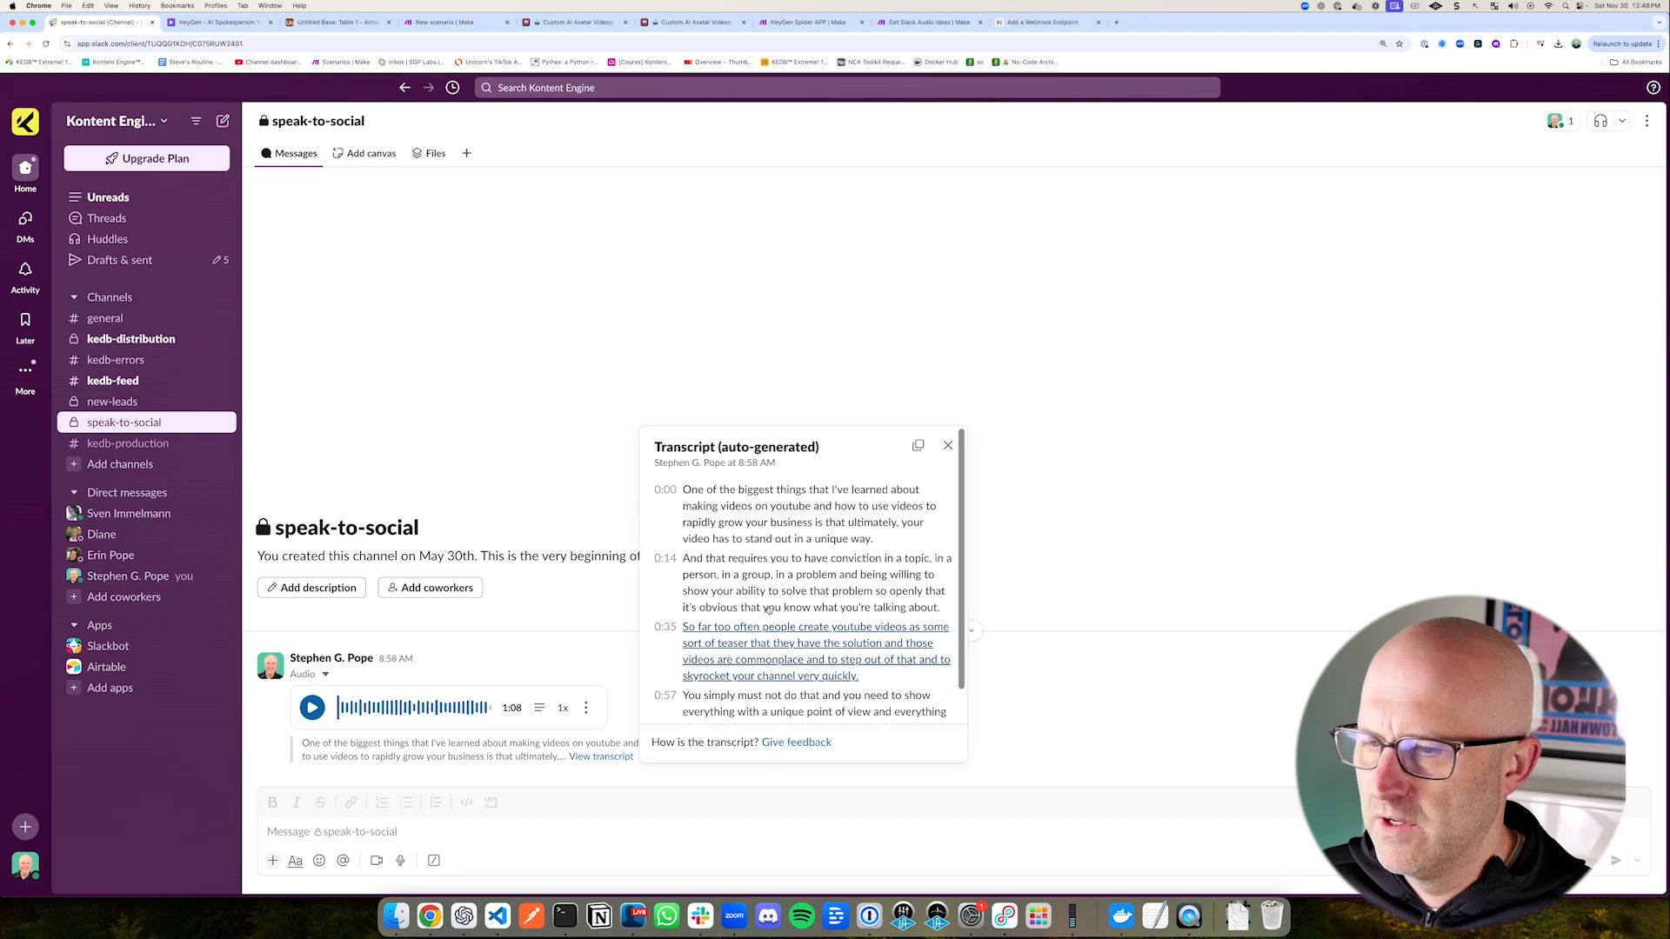
mouse_move(507, 488)
left_mouse_down()
mouse_move(643, 513)
mouse_move(653, 595)
mouse_move(593, 494)
mouse_move(641, 606)
mouse_move(666, 570)
mouse_move(671, 676)
mouse_move(655, 510)
mouse_move(658, 722)
left_mouse_up()
mouse_move(559, 478)
left_mouse_down()
mouse_move(615, 497)
mouse_move(661, 621)
mouse_move(664, 549)
left_mouse_up()
mouse_move(1080, 486)
left_mouse_down()
mouse_move(864, 596)
mouse_move(942, 670)
left_mouse_up()
mouse_move(240, 228)
left_mouse_down()
mouse_move(199, 173)
mouse_move(146, 352)
mouse_move(148, 411)
left_mouse_up()
left_click_drag(569, 591, 492, 674)
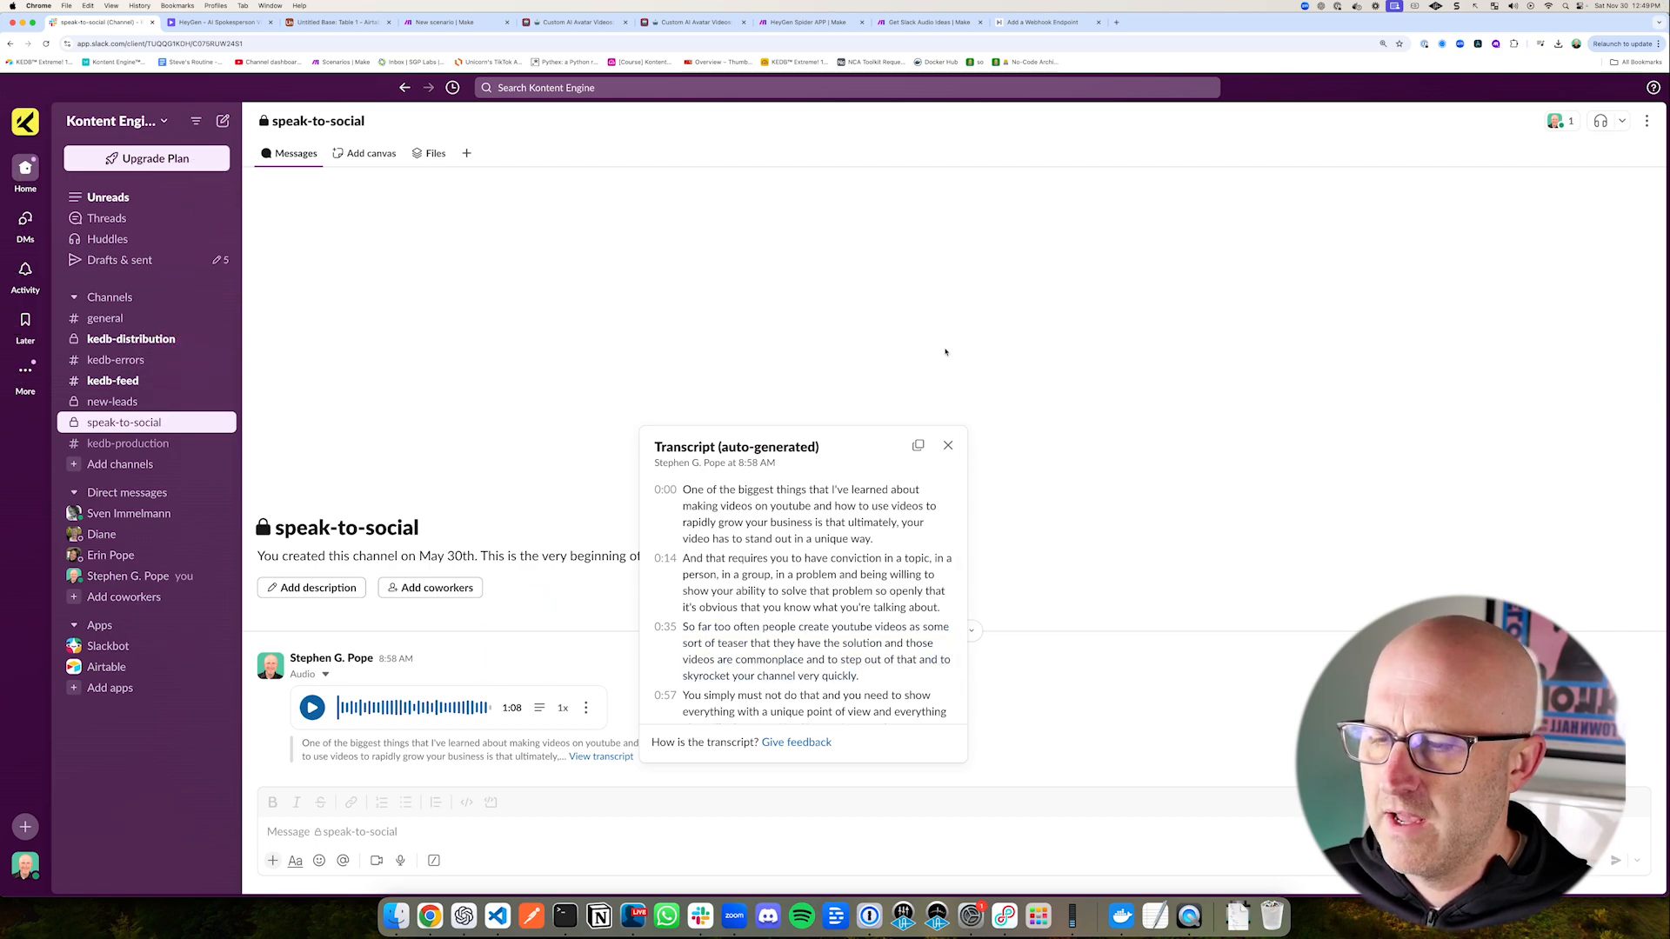
Step: Switch to HeyGen to examine the custom avatar's looks and voices, and view the HeyGen pricing plans
left_click(219, 22)
left_click_drag(174, 162, 81, 95)
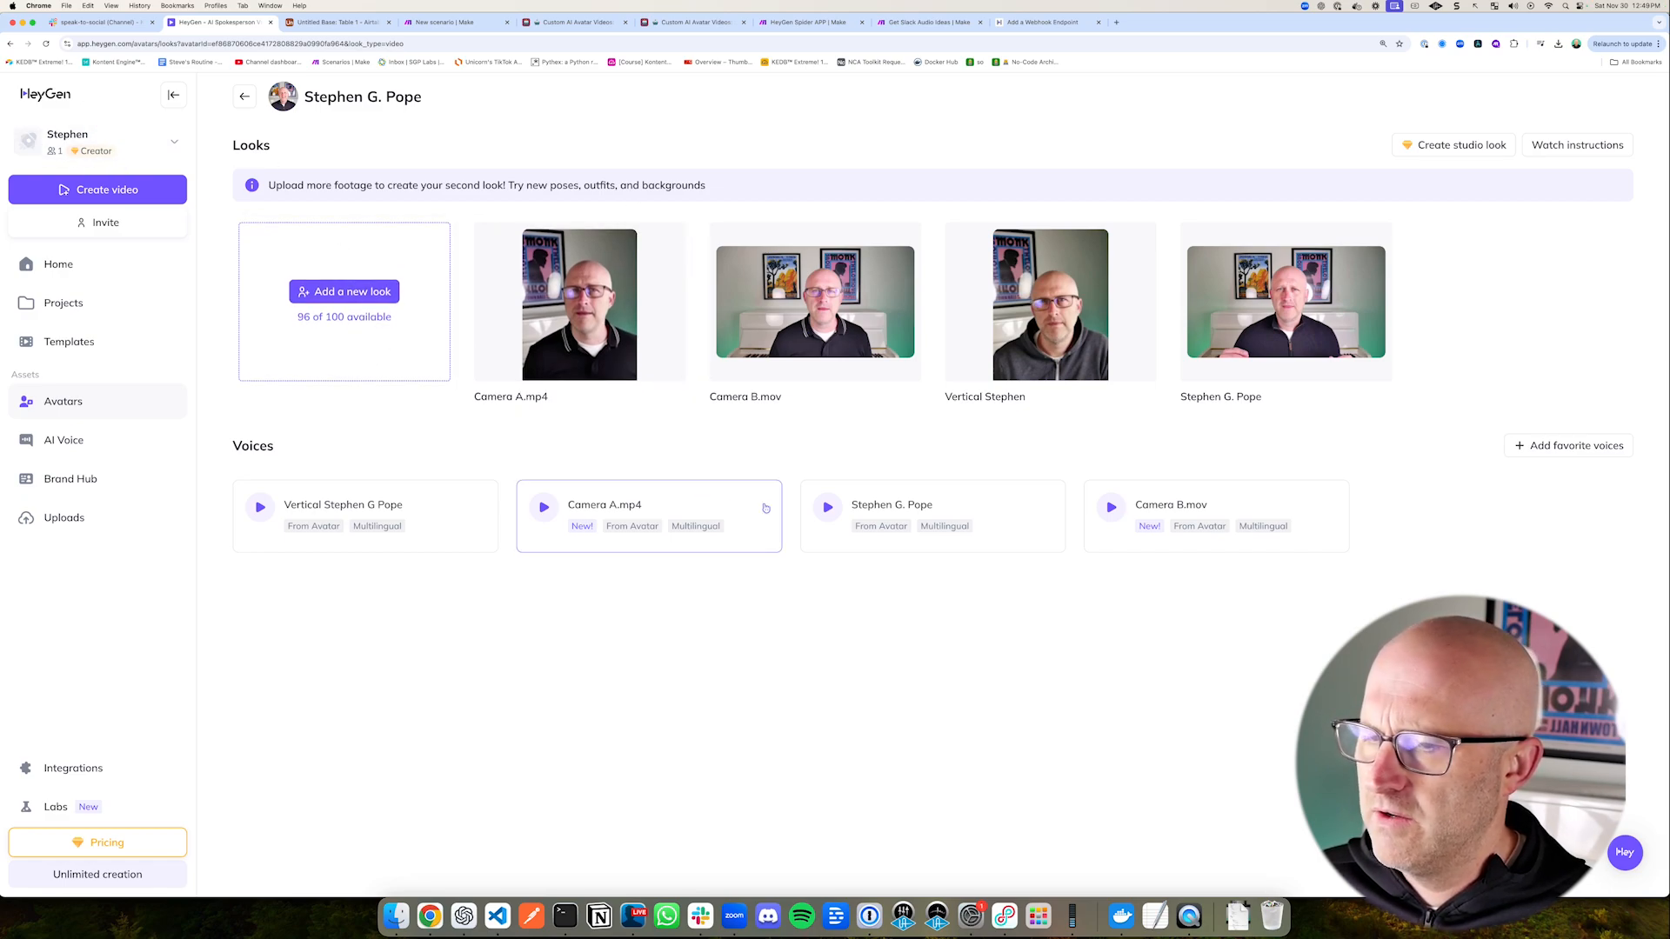
mouse_move(695, 158)
left_mouse_down()
mouse_move(559, 231)
mouse_move(600, 236)
mouse_move(554, 299)
left_mouse_up()
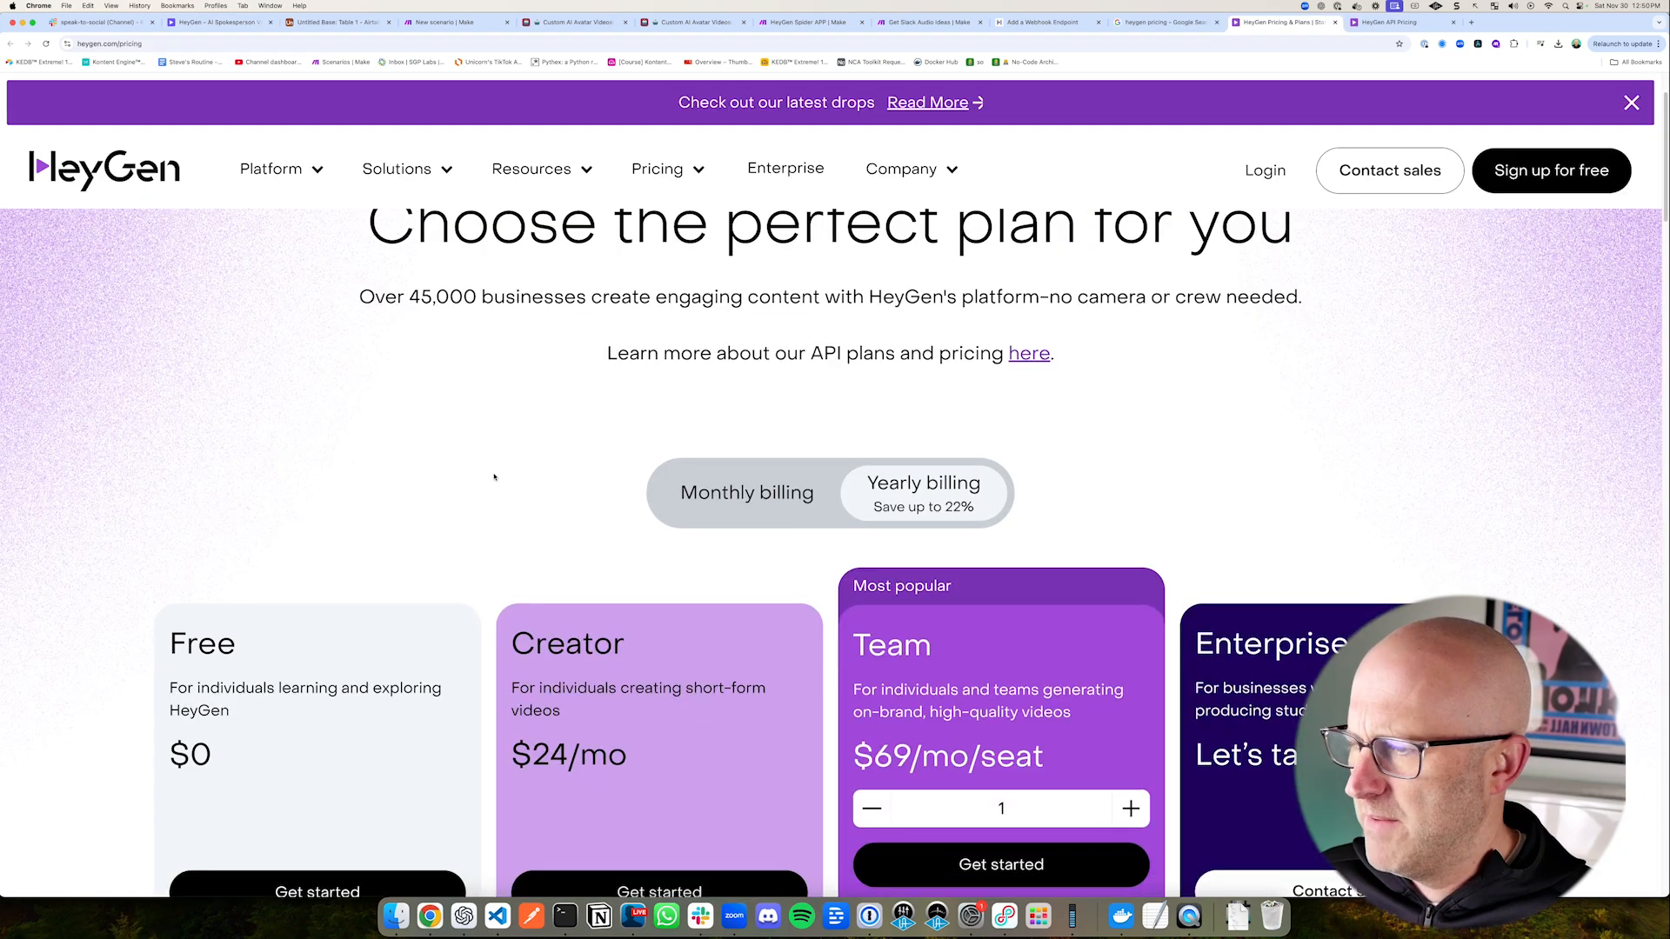
scroll(491, 474, "down", 3)
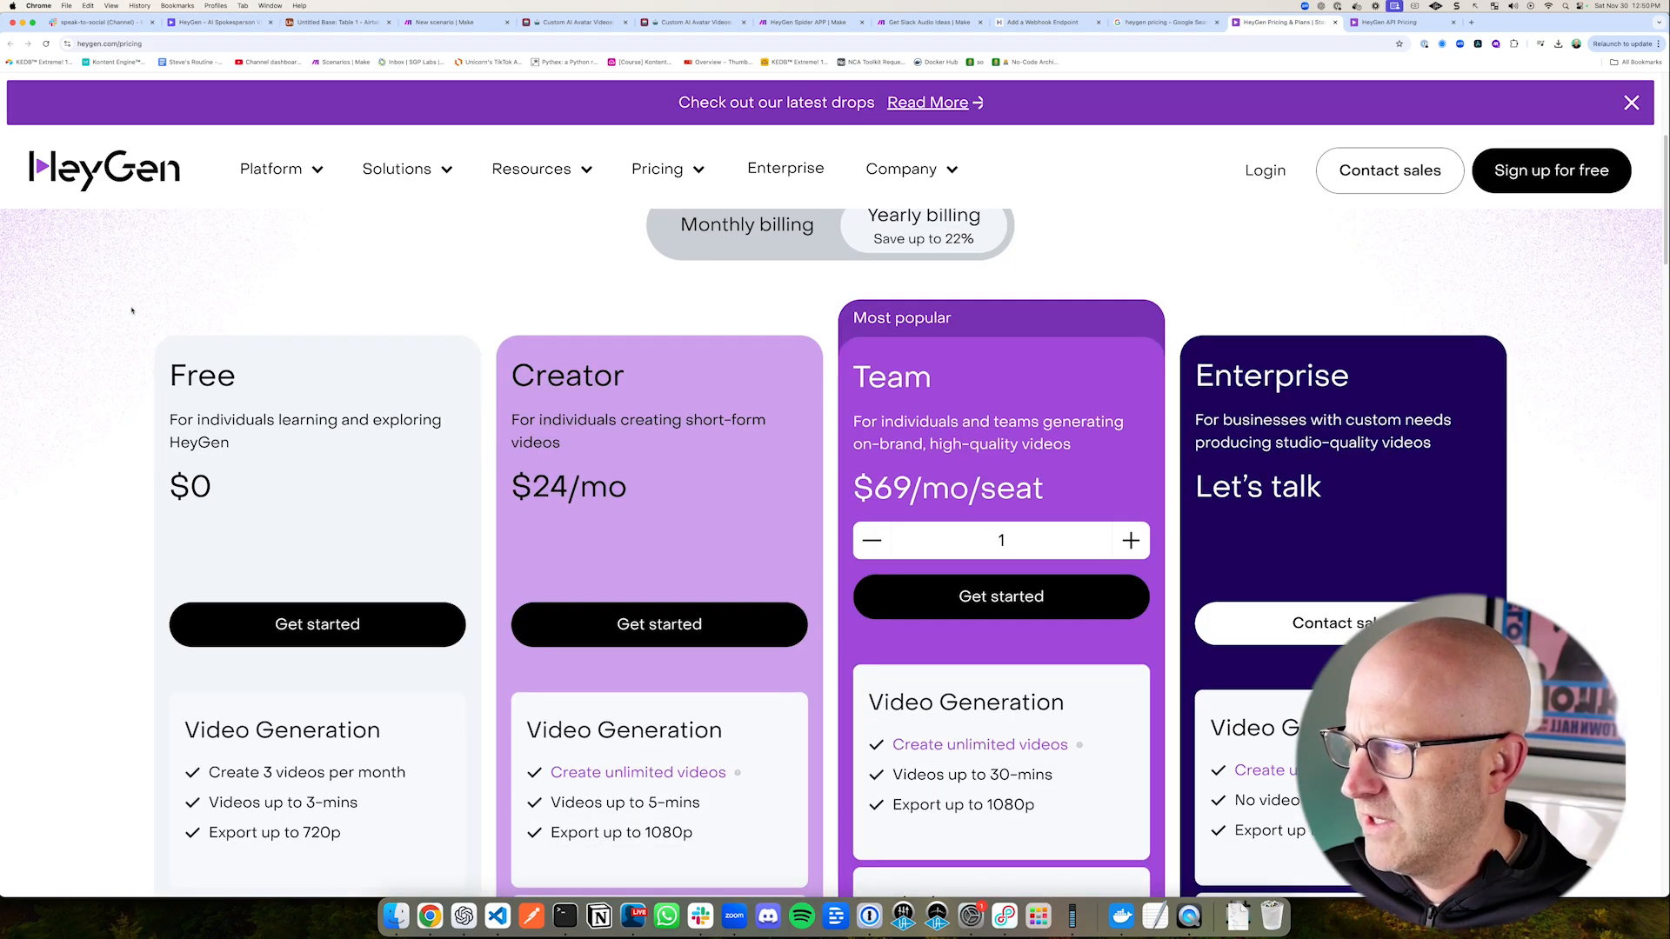
Step: Examine the Free and Creator plans on the HeyGen pricing page and check the account's plan in the HeyGen app
left_click_drag(76, 281, 159, 335)
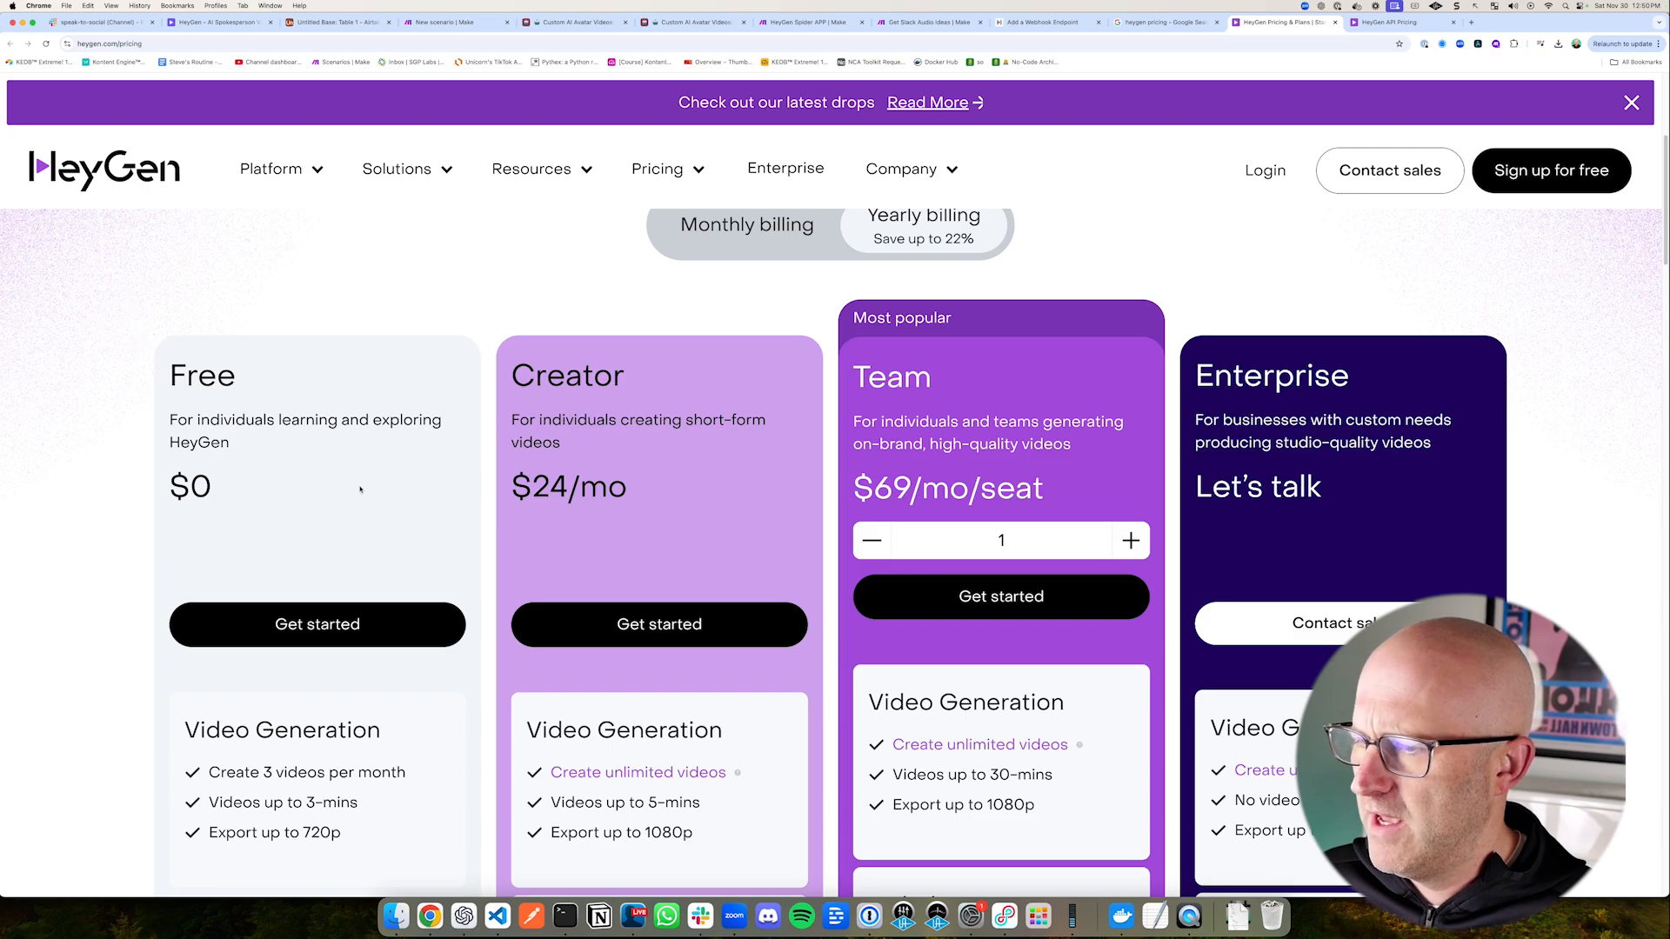
scroll(360, 490, "down", 1)
scroll(397, 492, "up", 2)
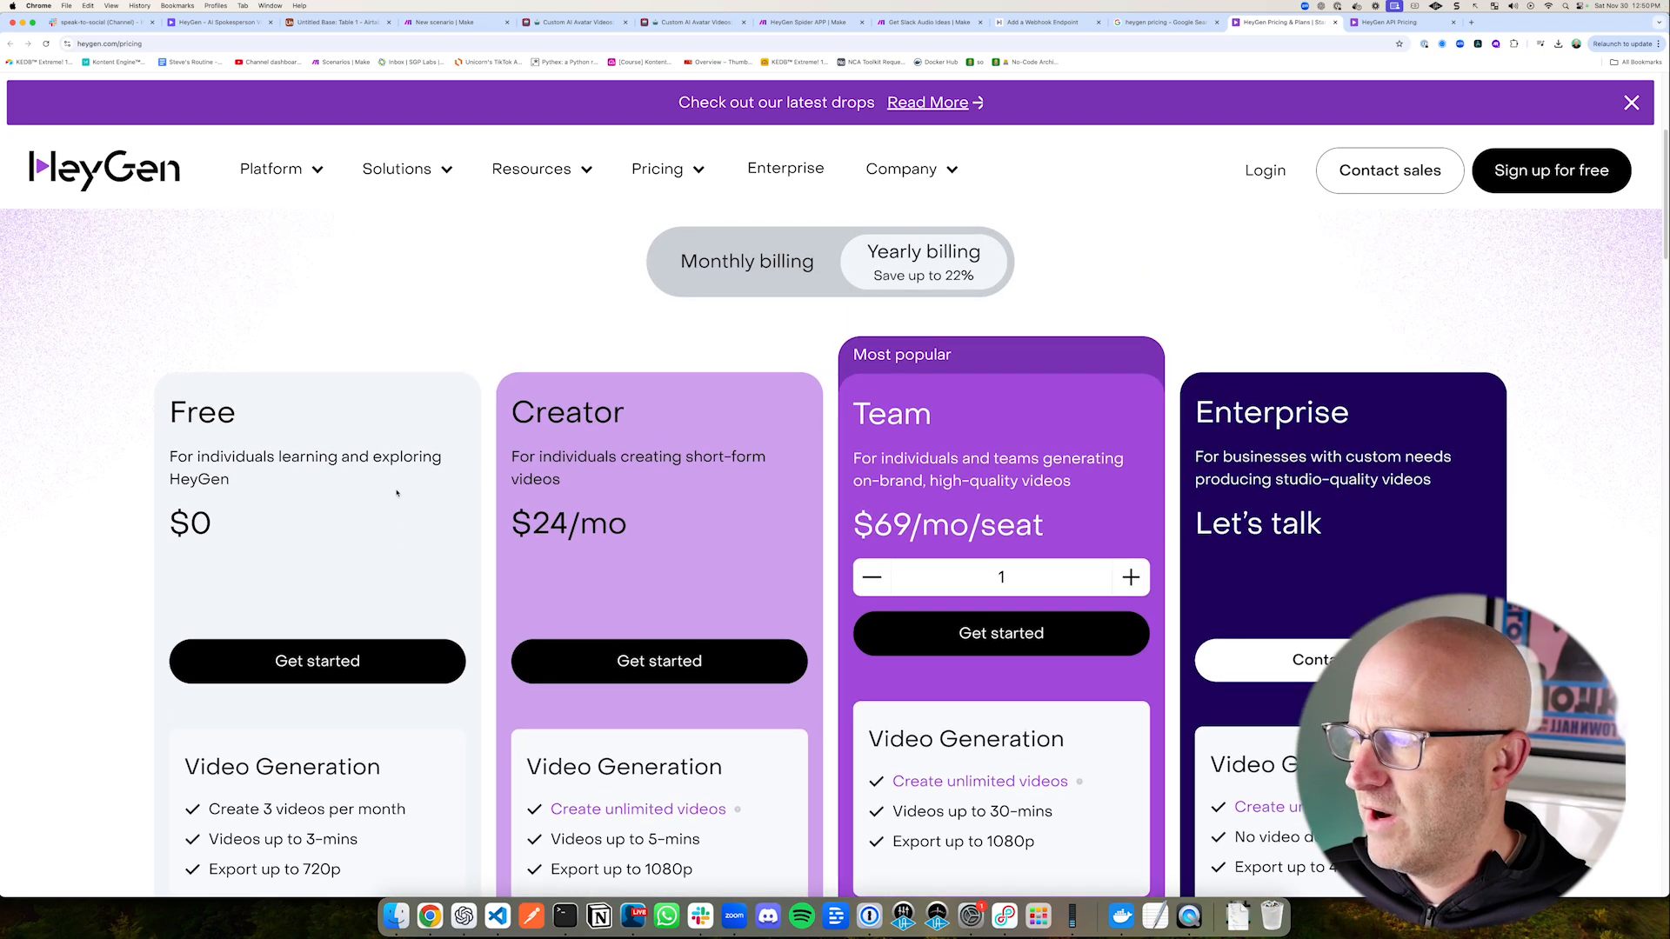
scroll(383, 491, "down", 1)
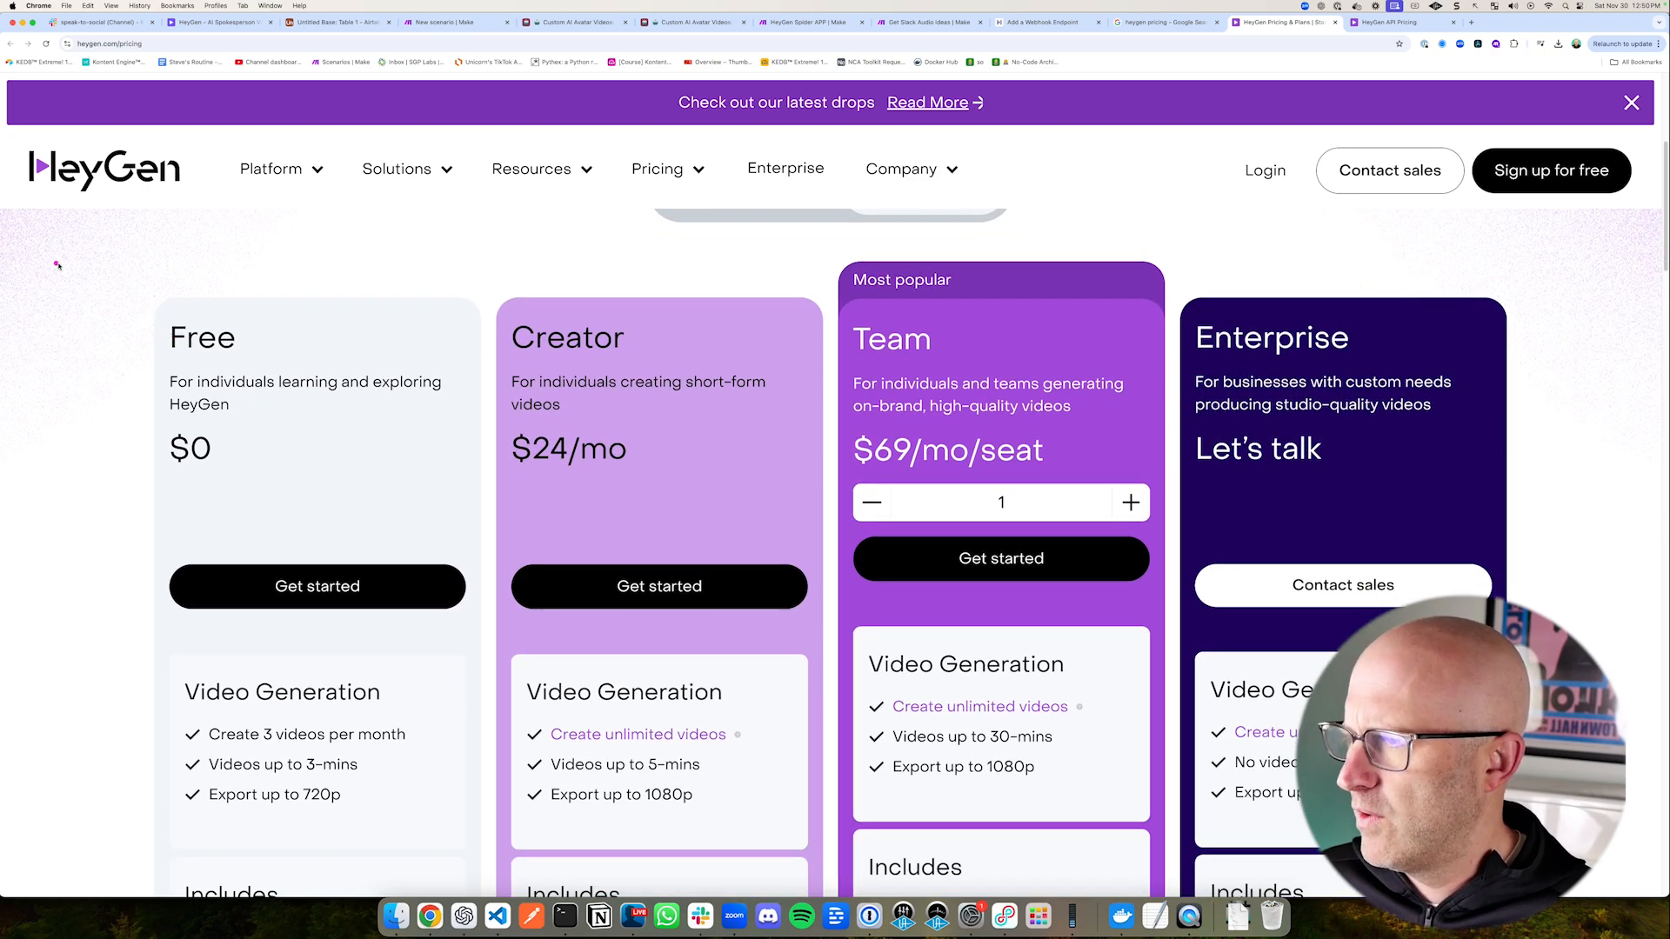
left_click_drag(61, 259, 153, 316)
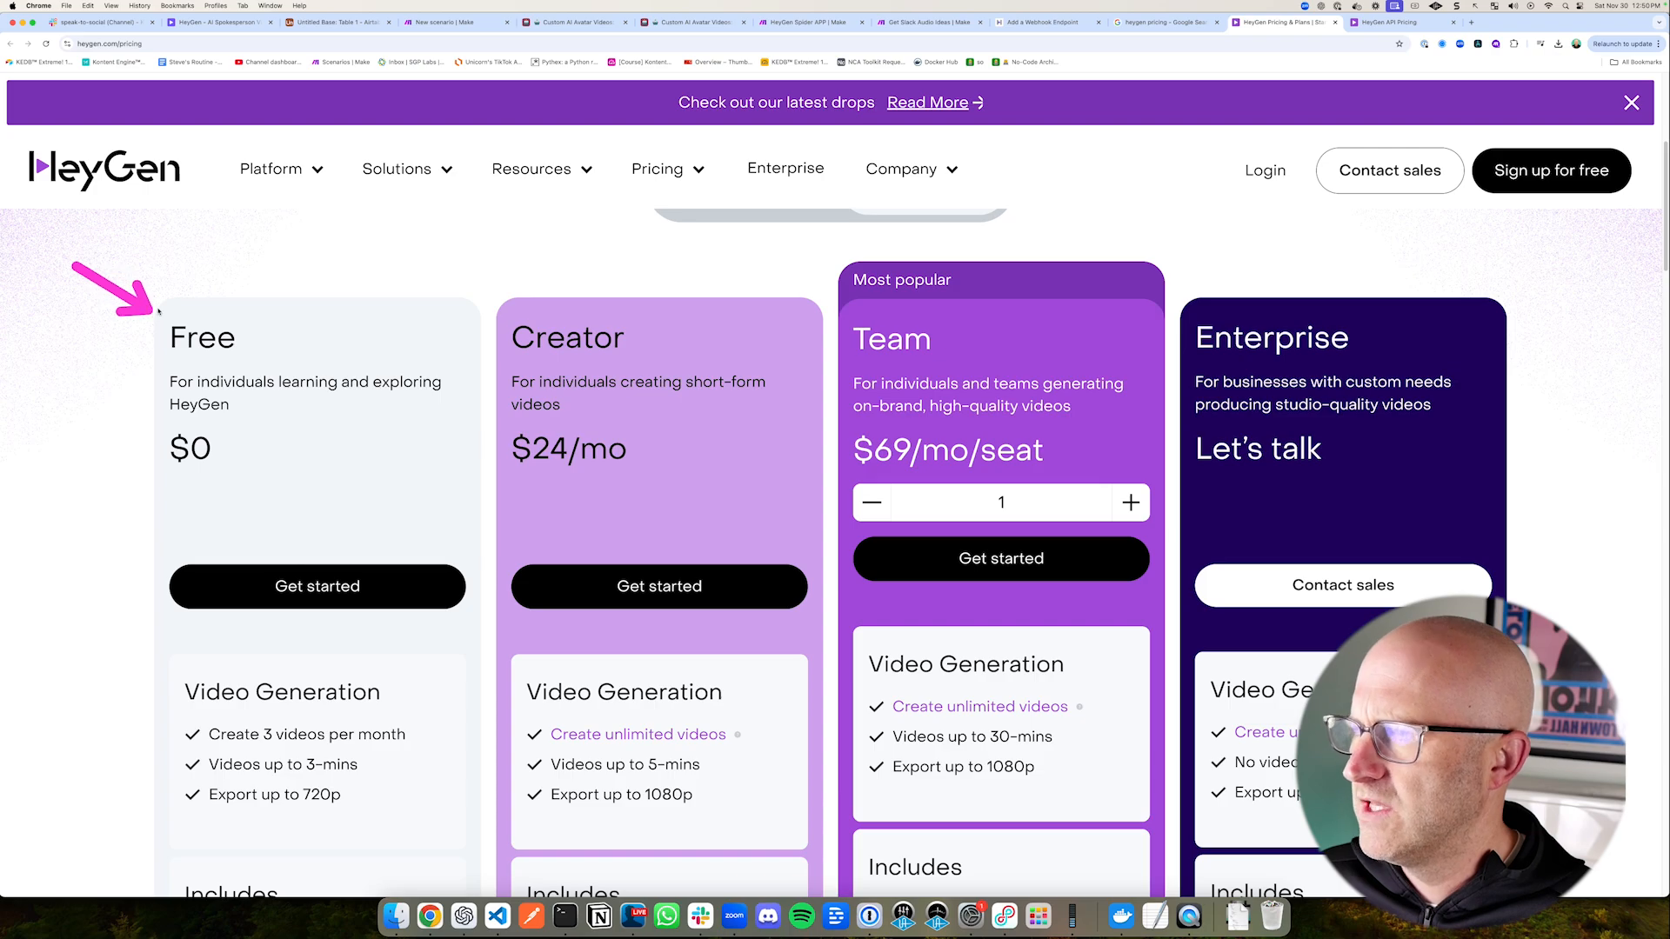
left_click(217, 23)
left_click_drag(224, 296, 160, 199)
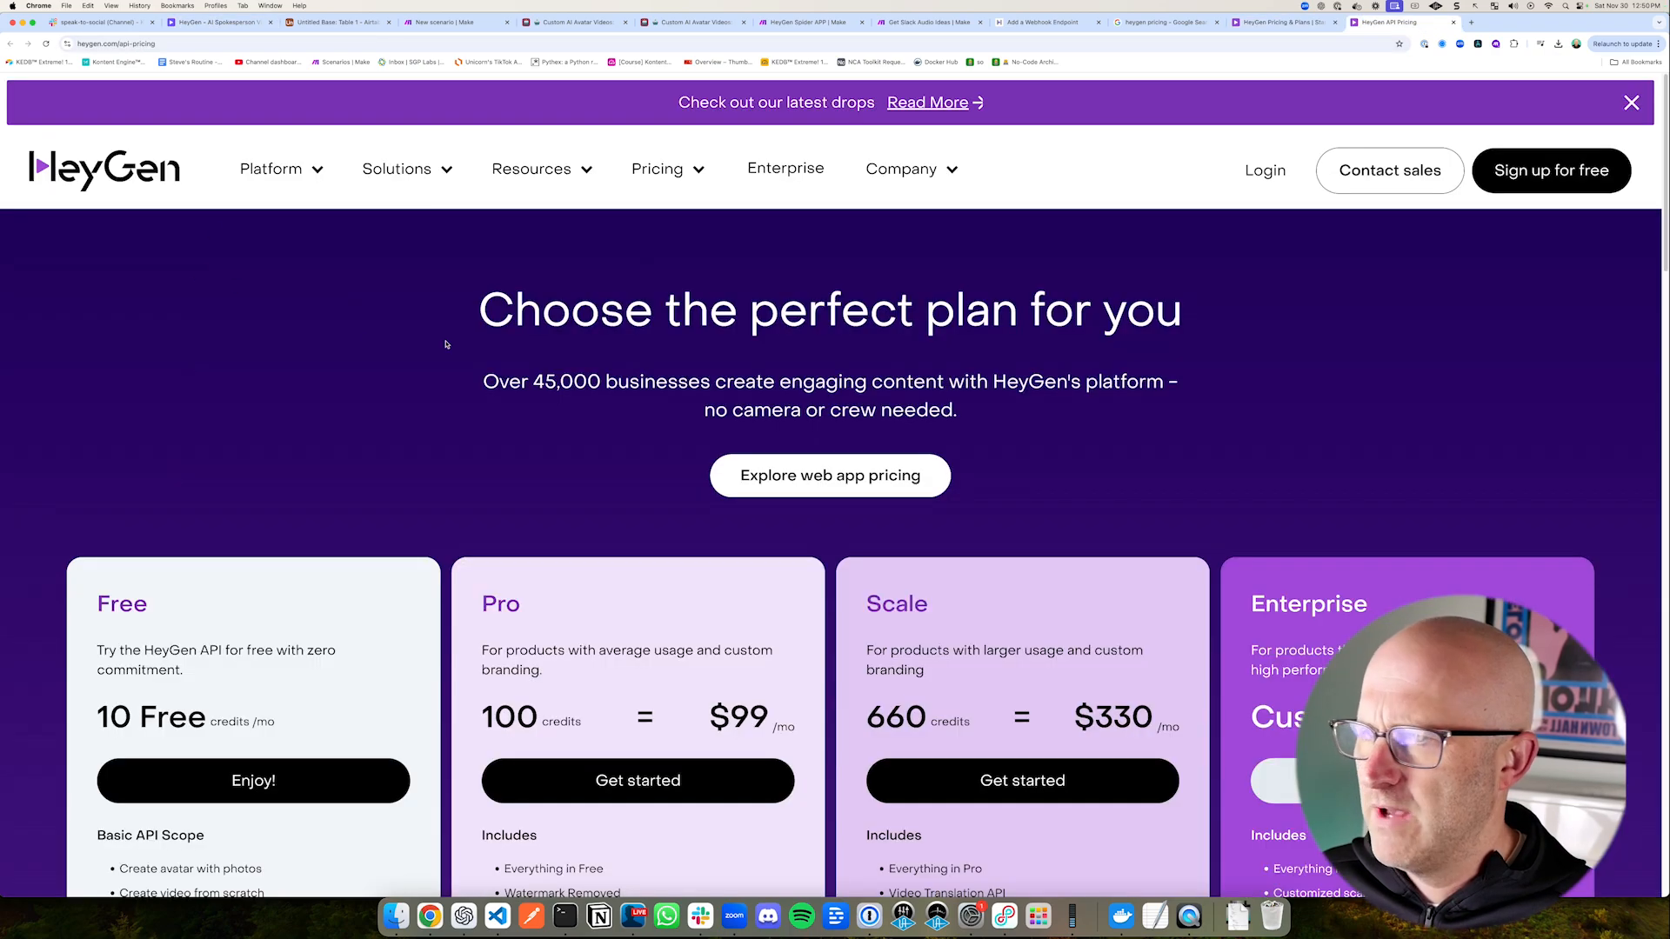
Step: View the HeyGen API pricing page and examine the Free plan's monthly credits and Basic API Scope
scroll(403, 485, "down", 2)
scroll(426, 468, "down", 3)
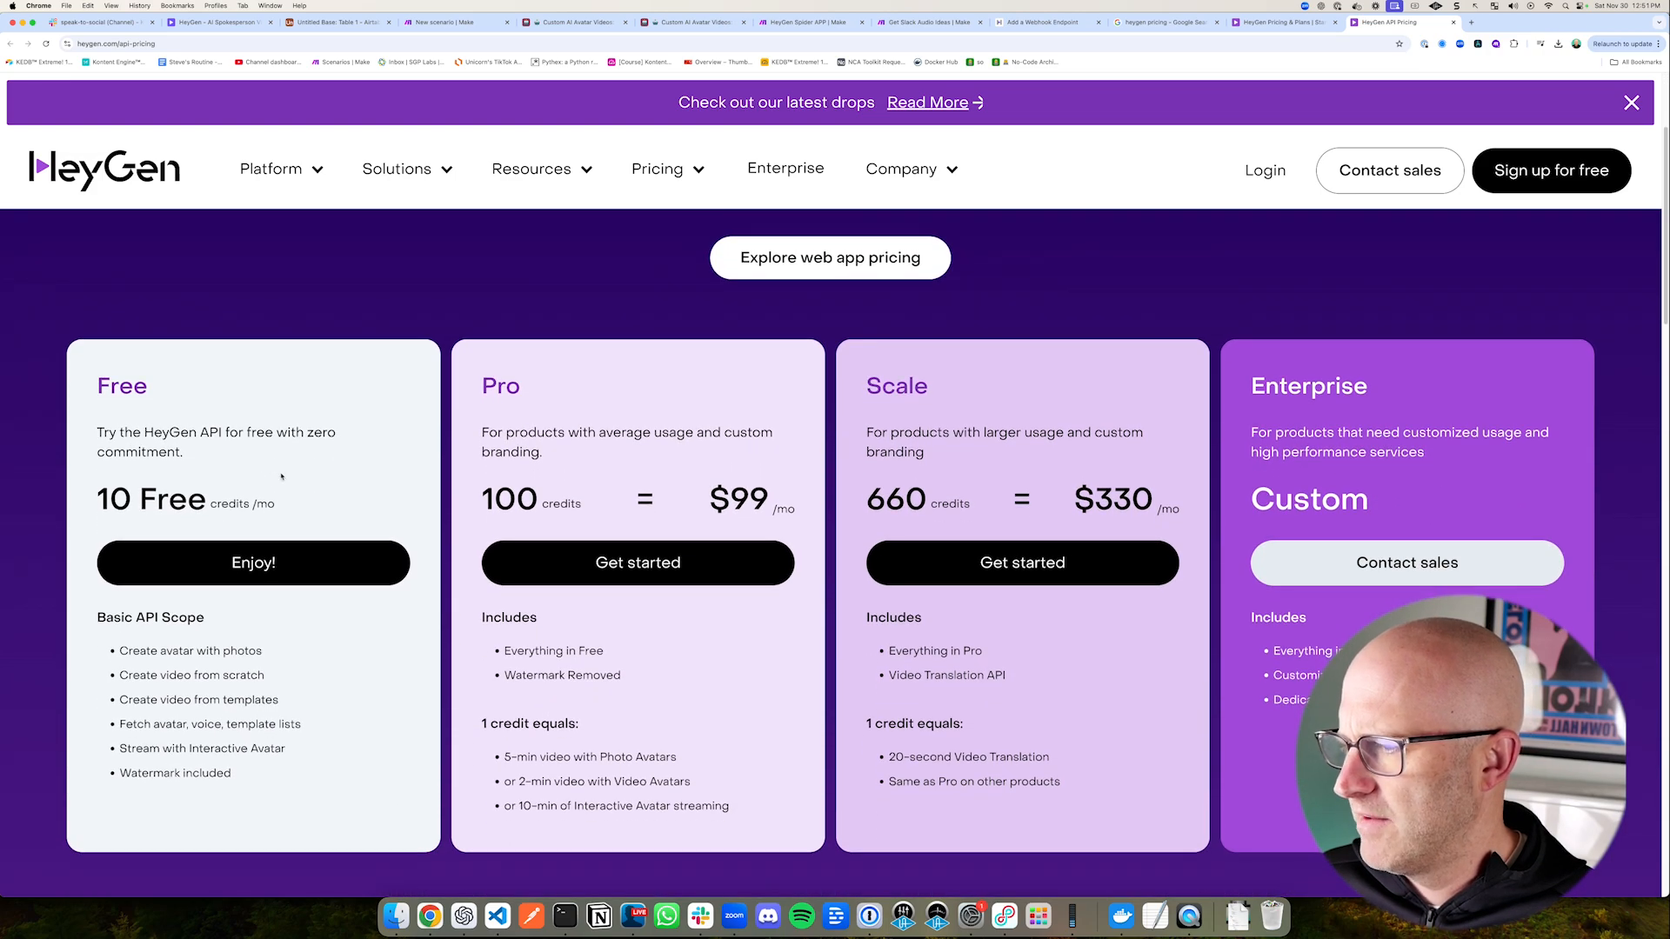
left_click_drag(57, 267, 86, 347)
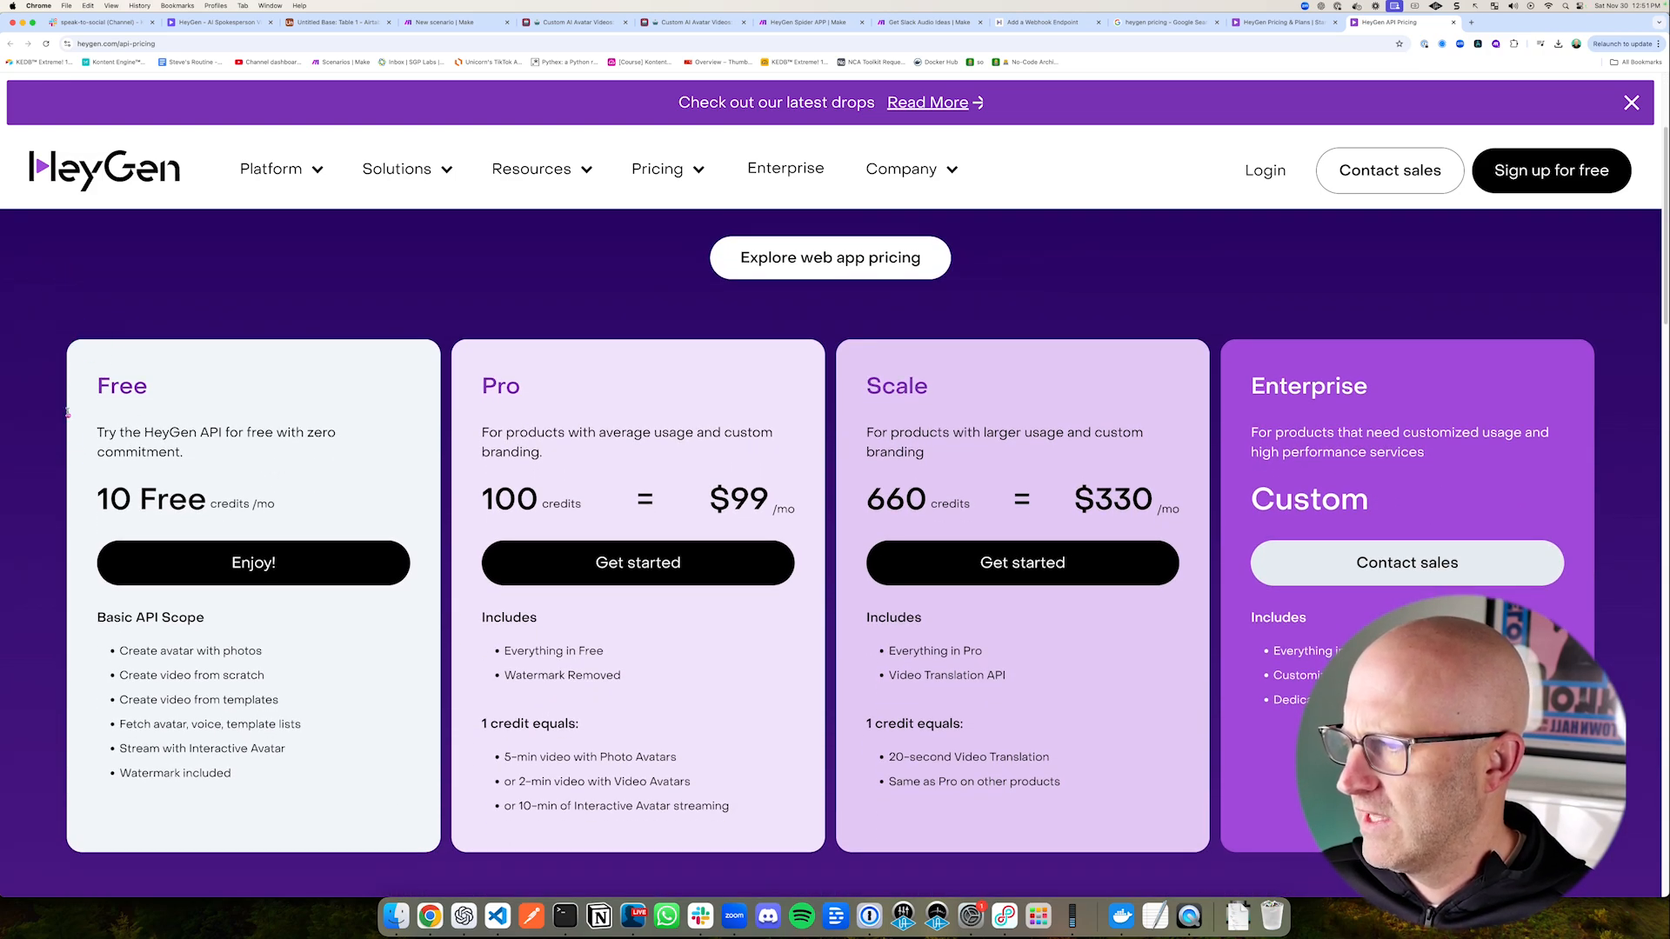
left_click_drag(77, 412, 385, 536)
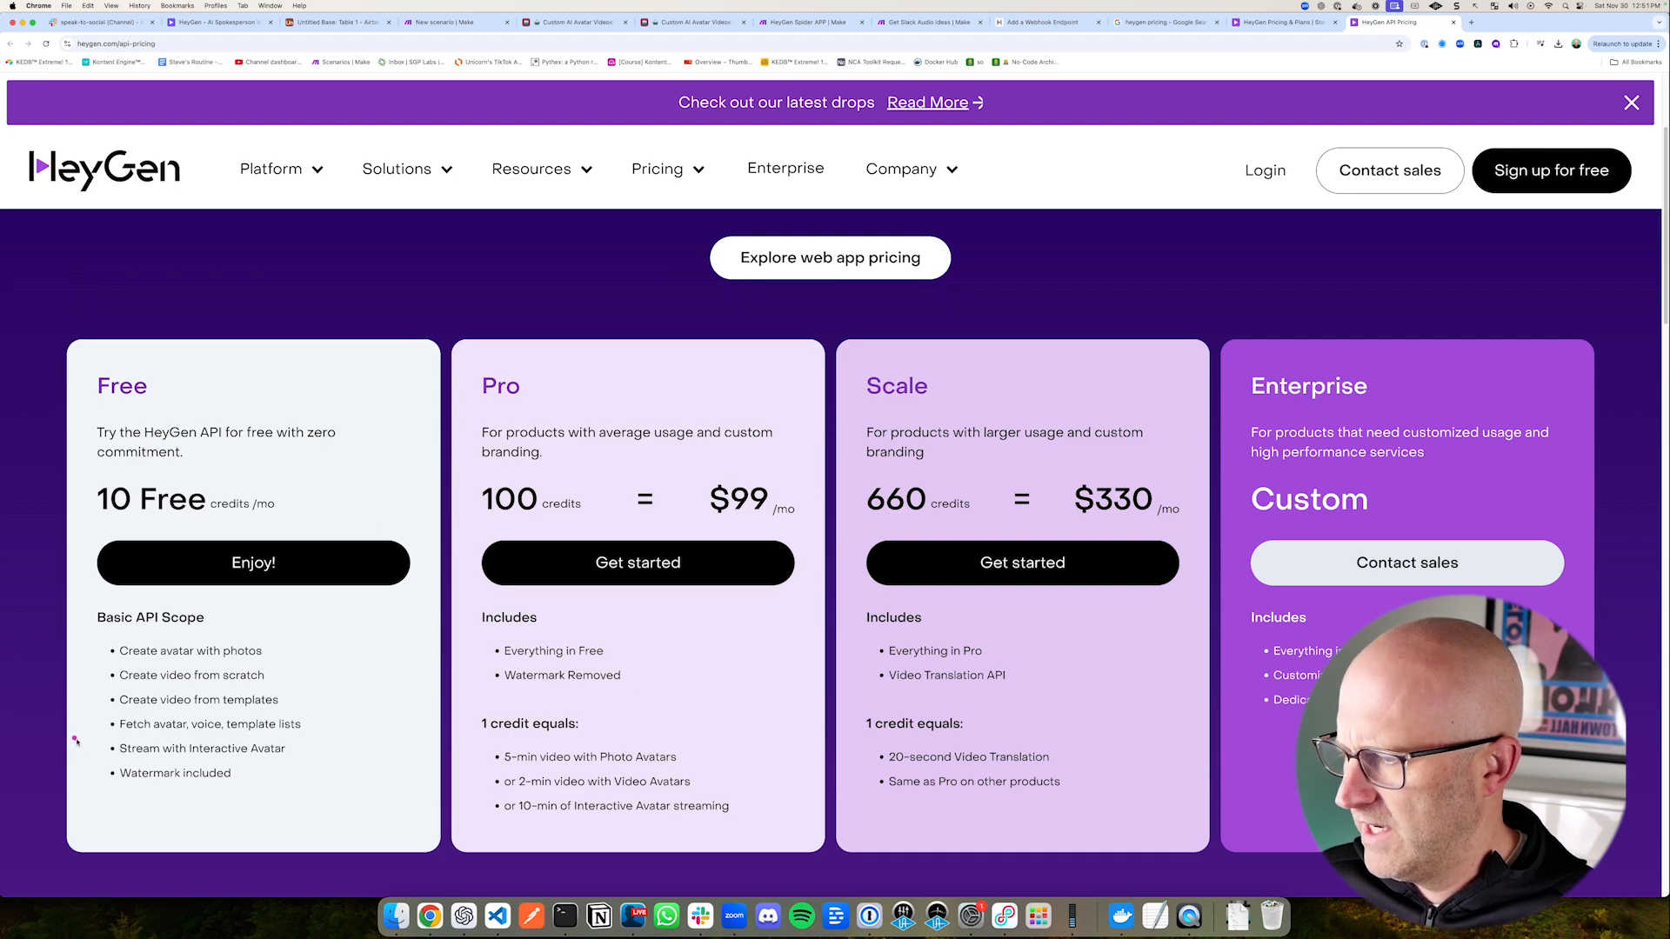
left_click_drag(76, 740, 275, 806)
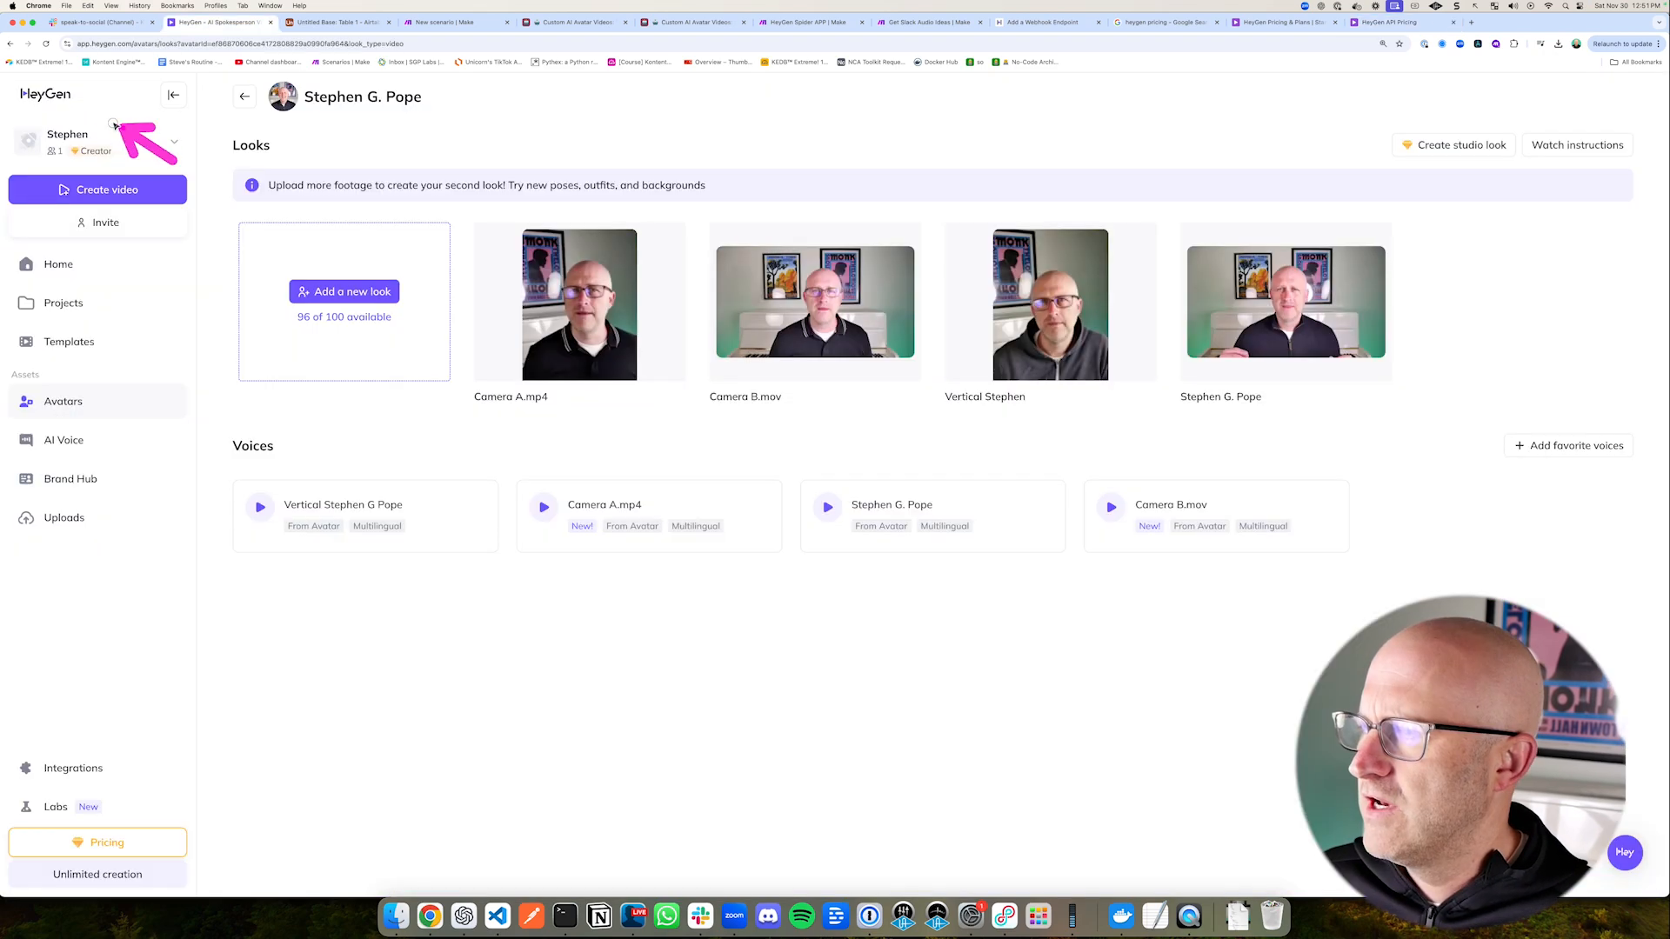
Step: Go to the HeyGen avatars list, review the available video avatar slots, and open the custom video avatar
left_click_drag(185, 321, 103, 396)
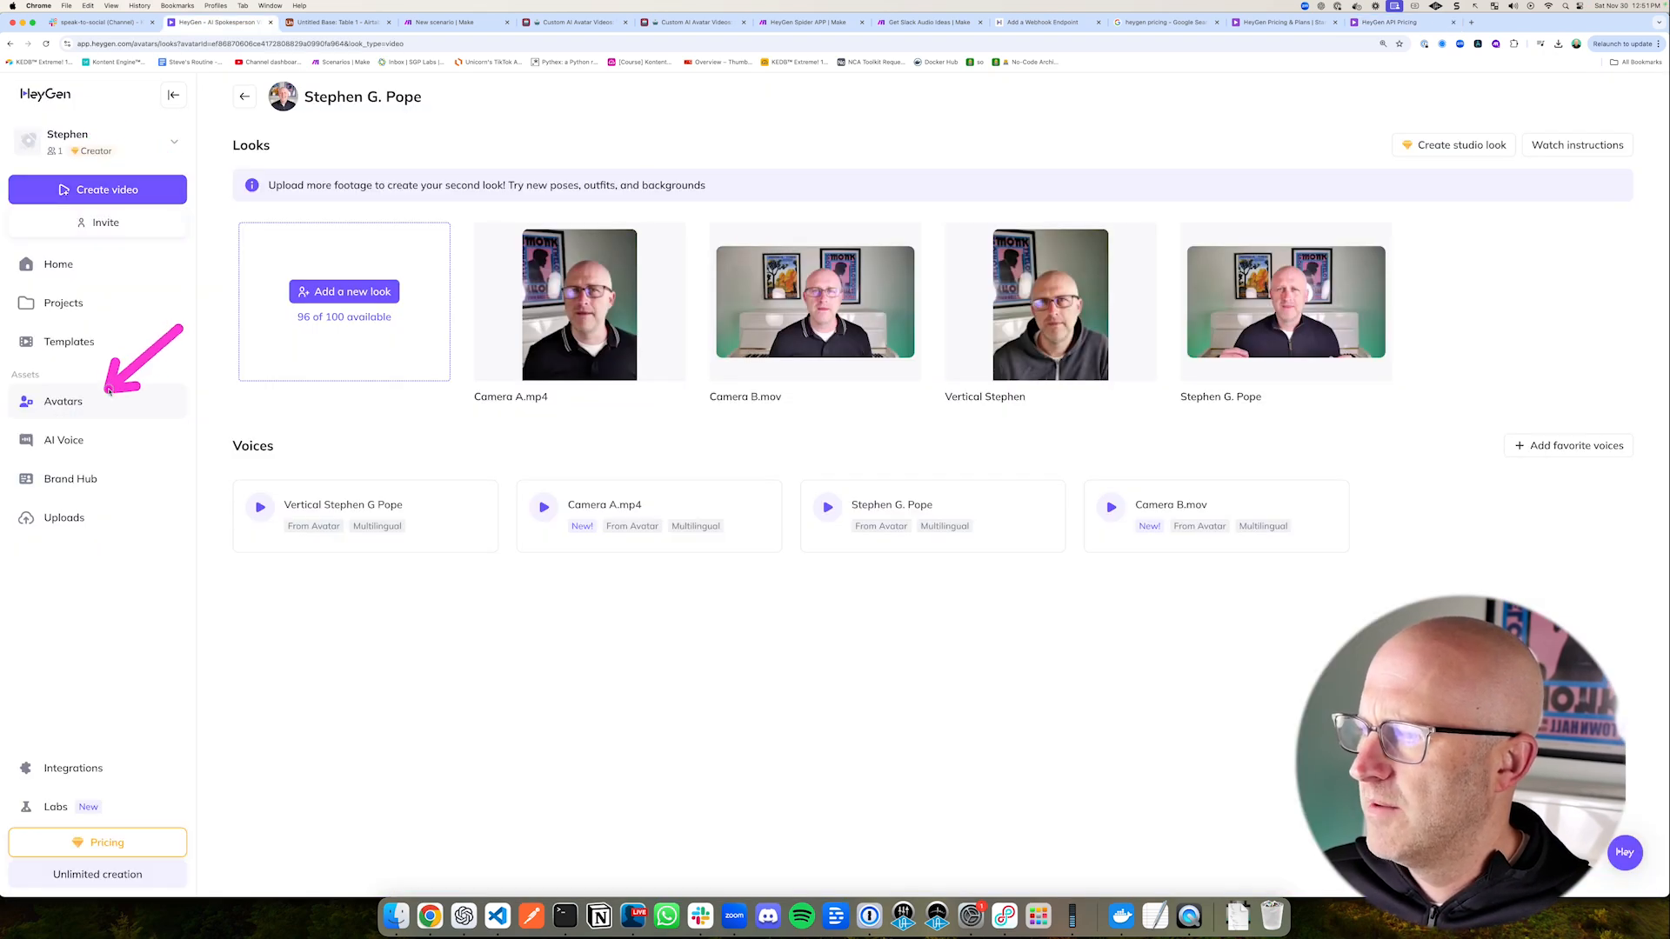
left_click(74, 407)
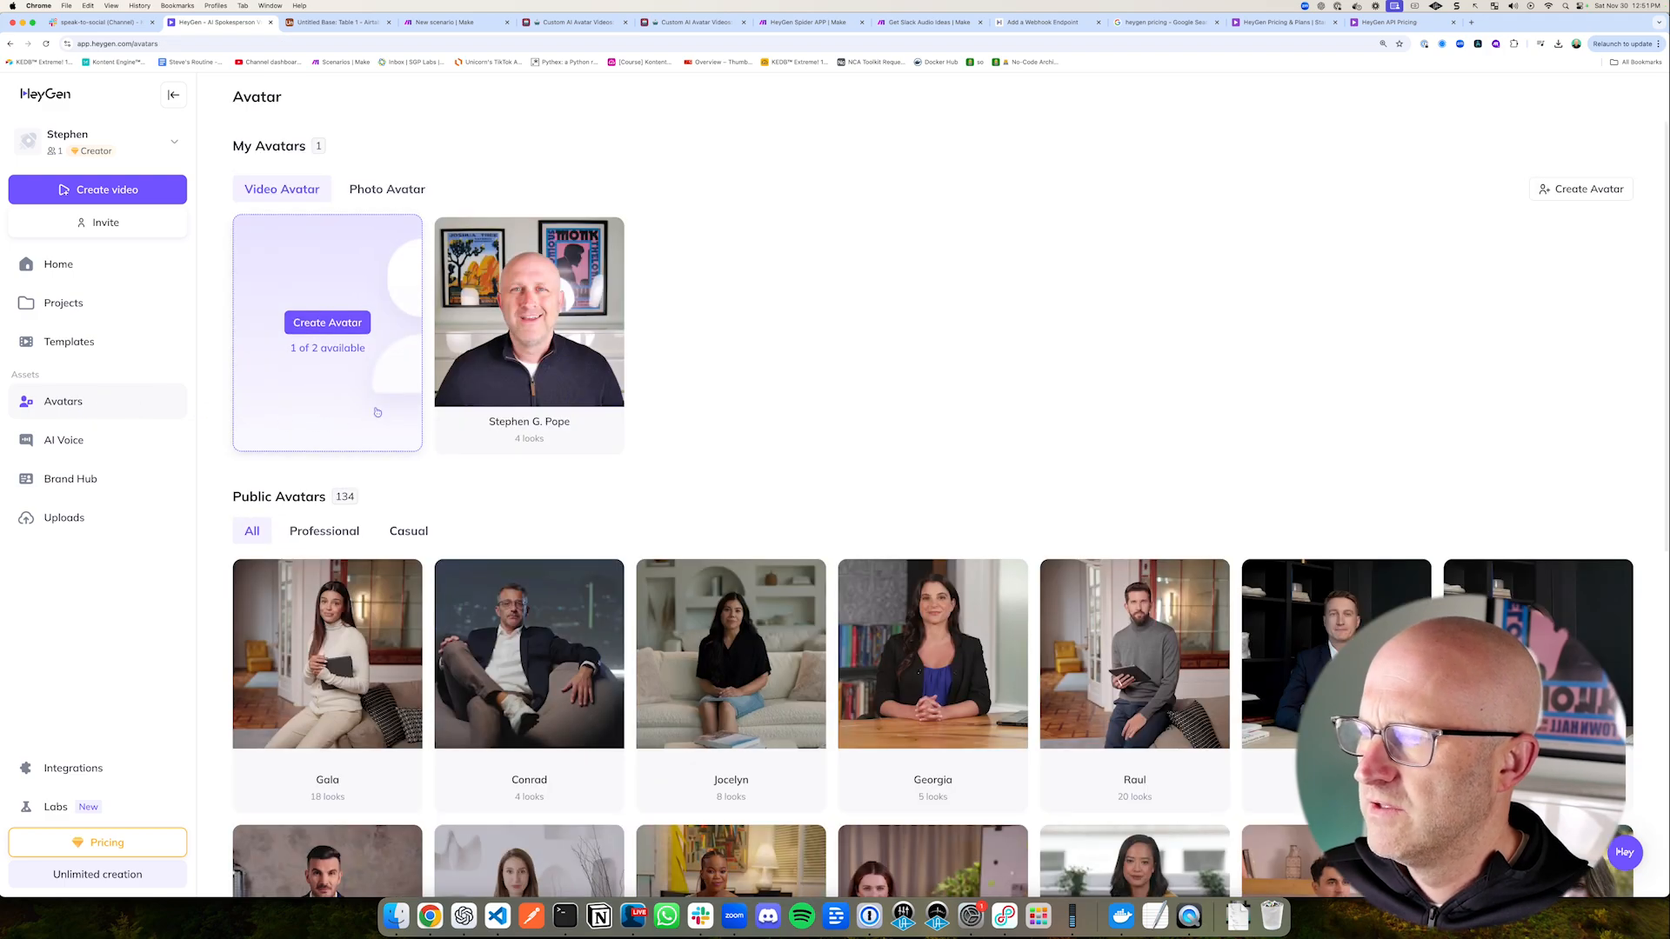
left_click_drag(426, 451, 379, 358)
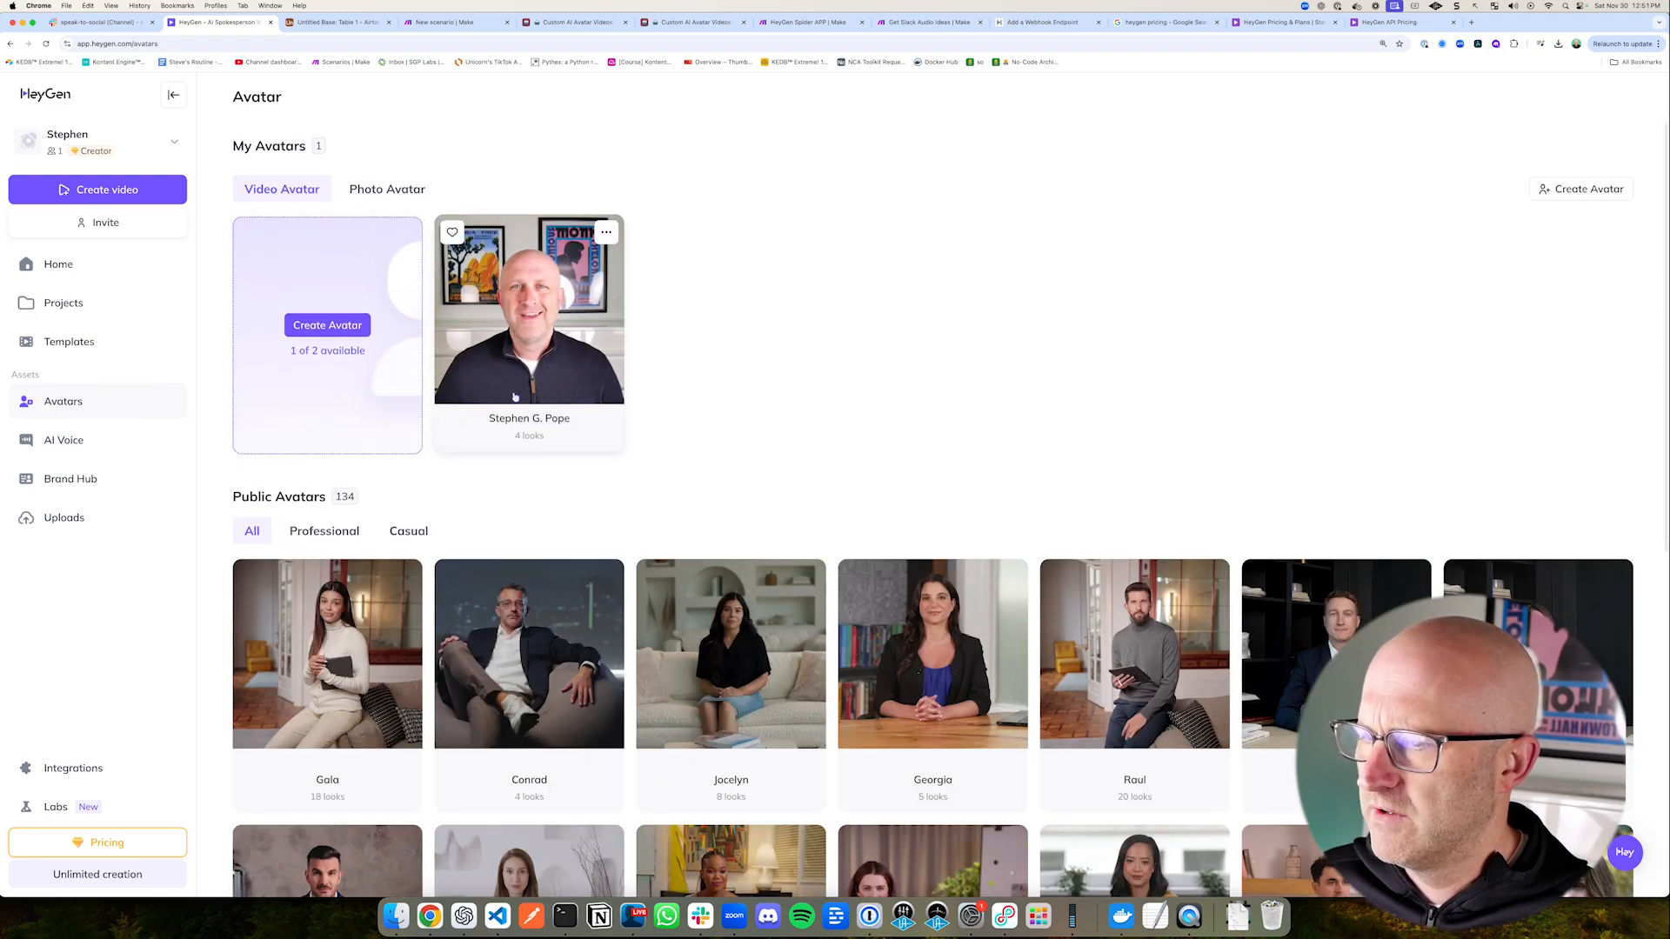
left_click_drag(700, 426, 560, 348)
left_click(519, 331)
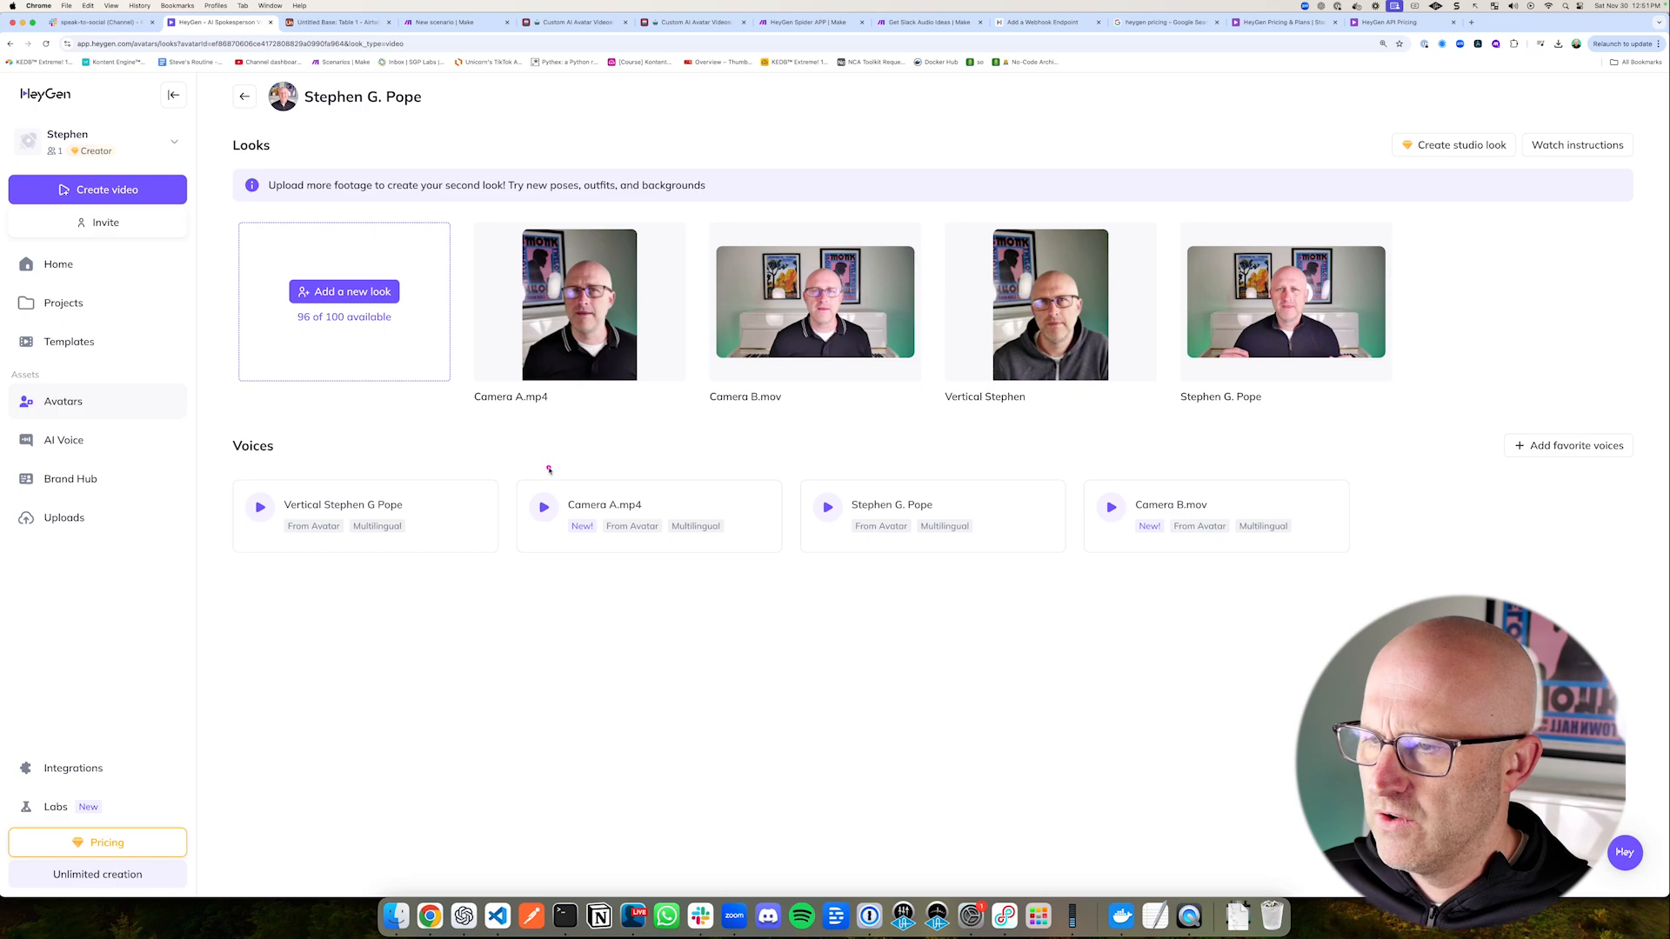
Step: Examine the custom avatar's individual looks, from Camera A.mp4 and Camera B.mov to the vertical and horizontal recordings
left_click_drag(537, 479, 555, 402)
left_click_drag(719, 472, 756, 398)
left_click_drag(938, 449, 996, 392)
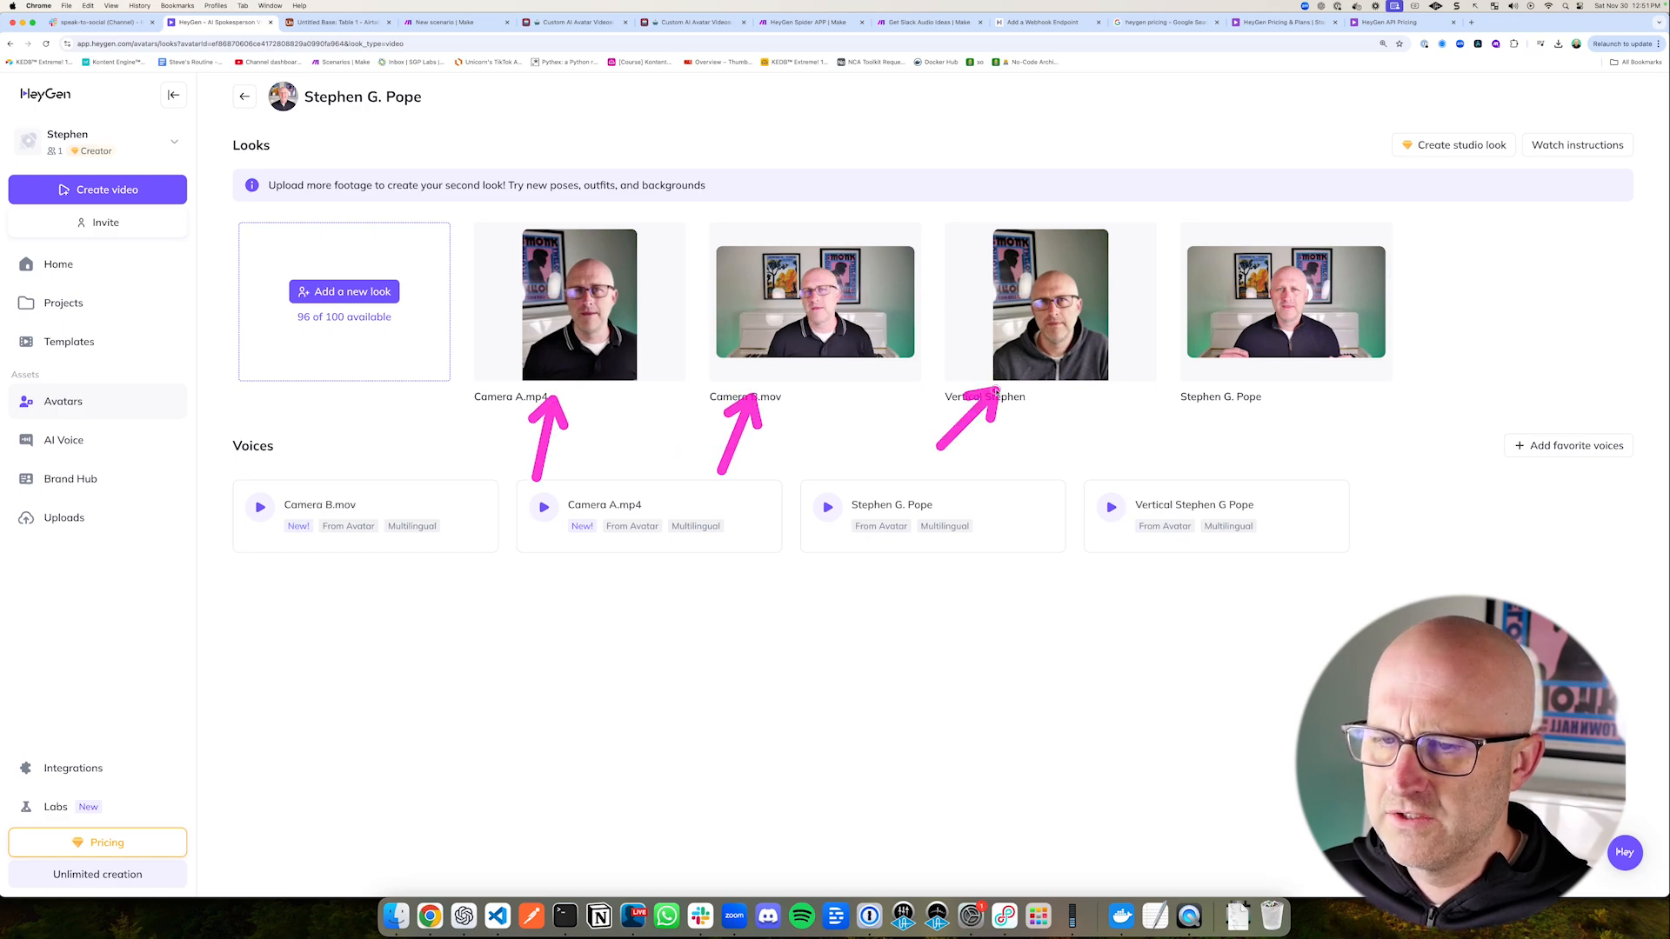
left_click_drag(1363, 441, 1322, 362)
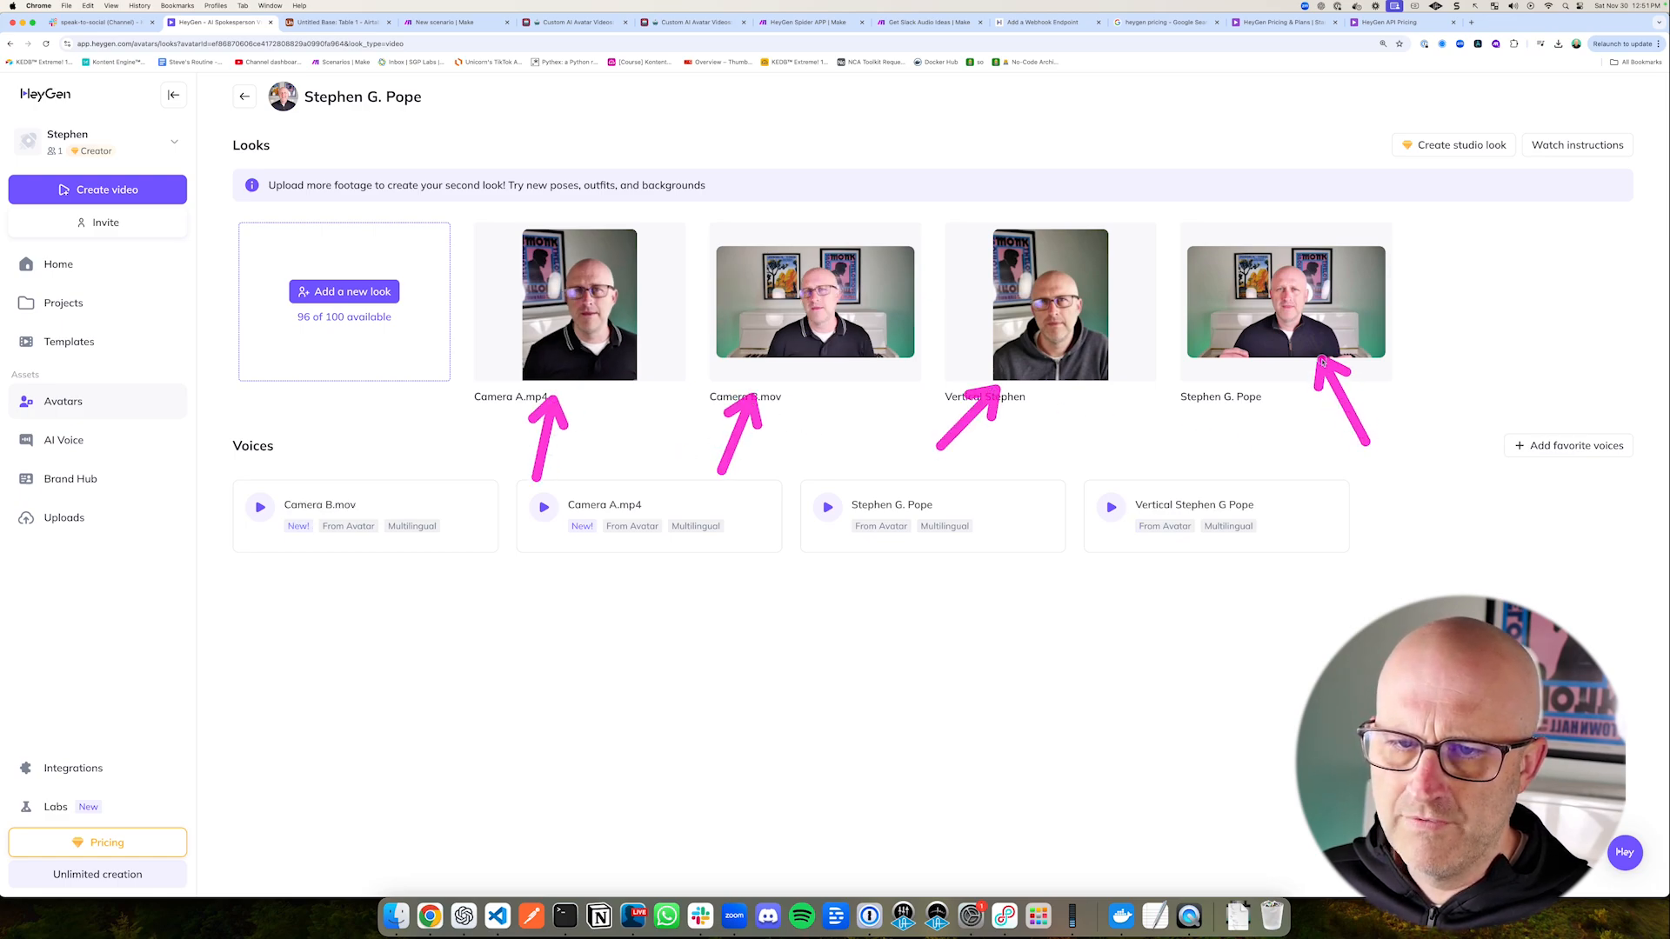
left_click(671, 235)
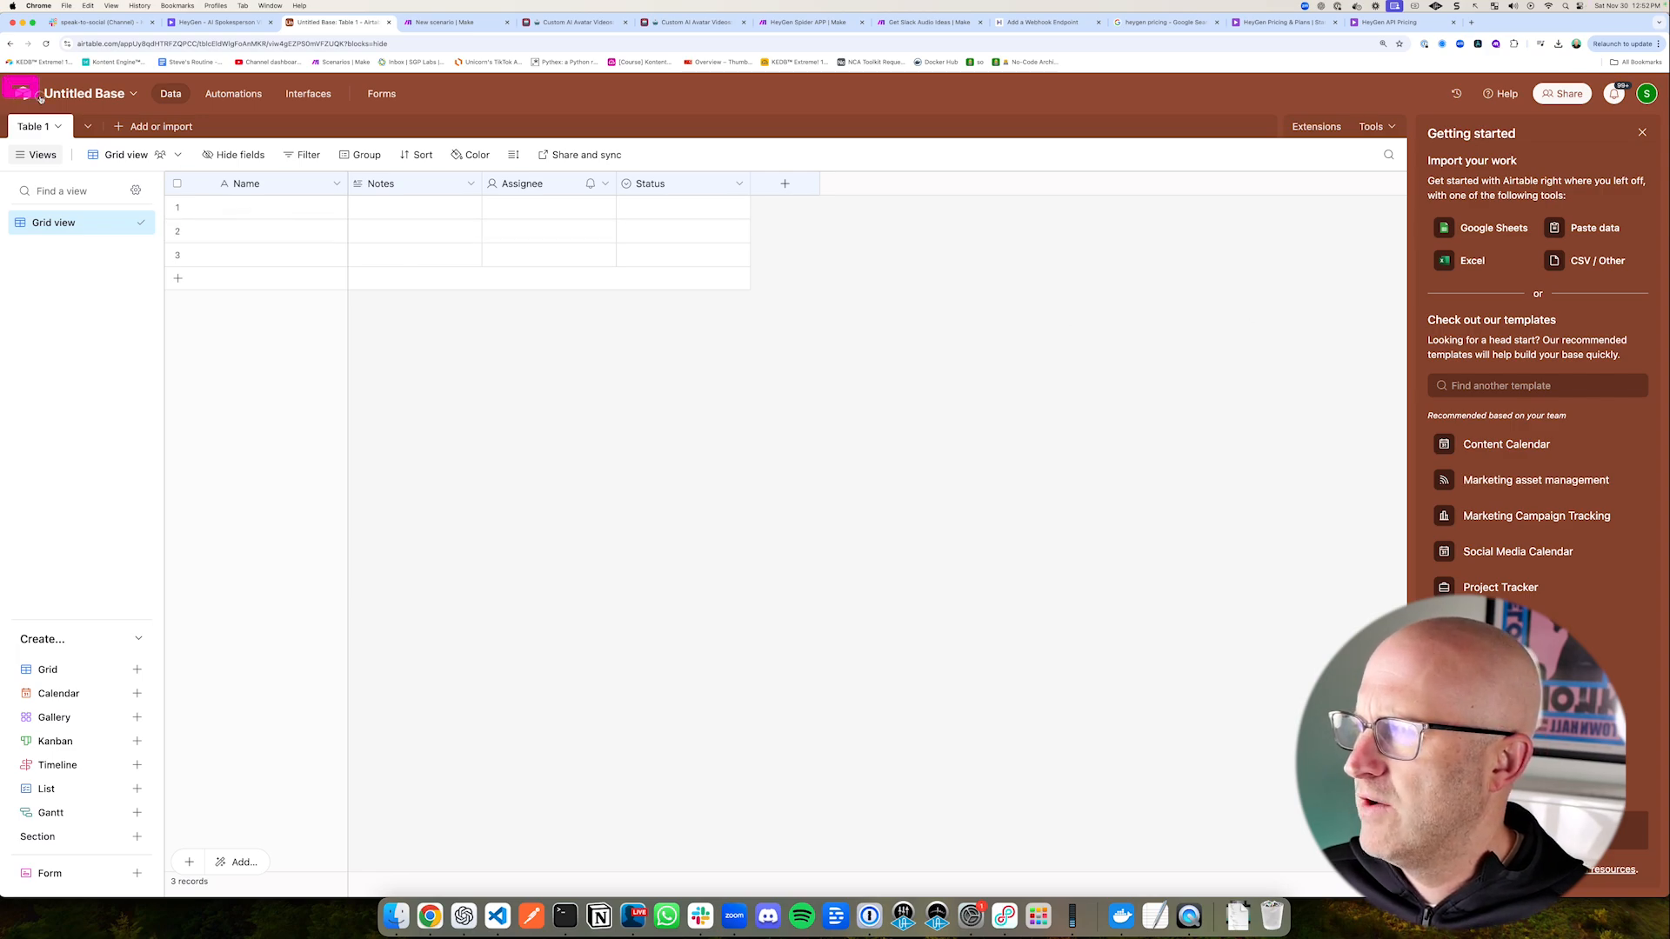
Step: Show the empty Untitled Base in Airtable and the blank new scenario in Make
left_click_drag(39, 97, 804, 328)
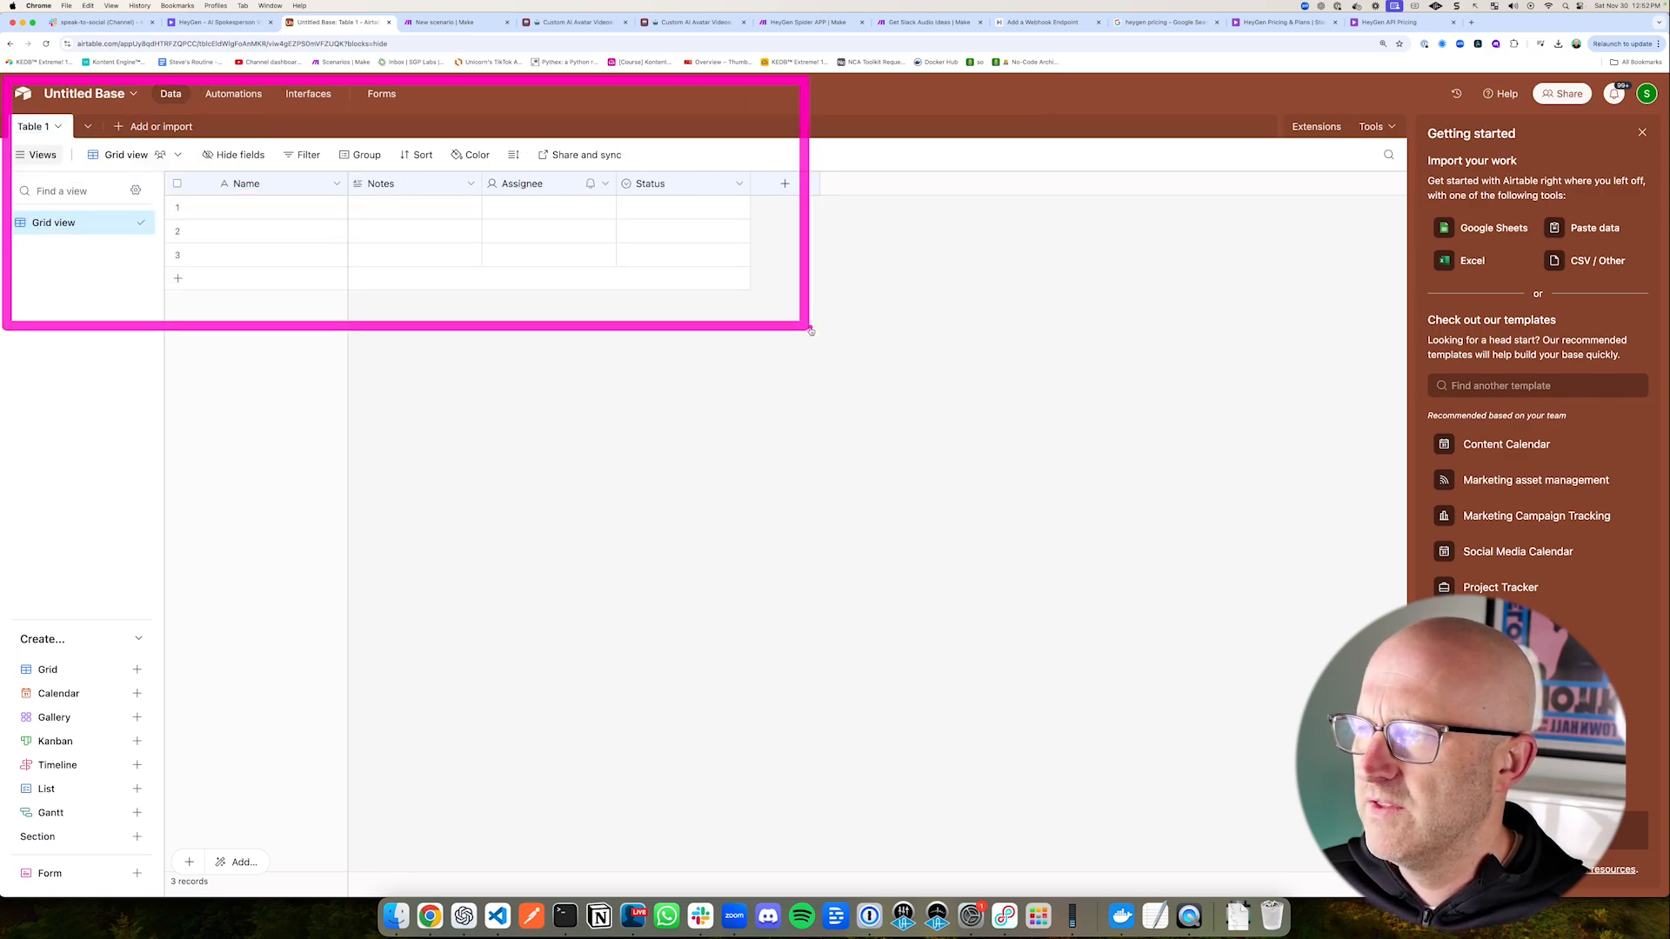
left_click(446, 21)
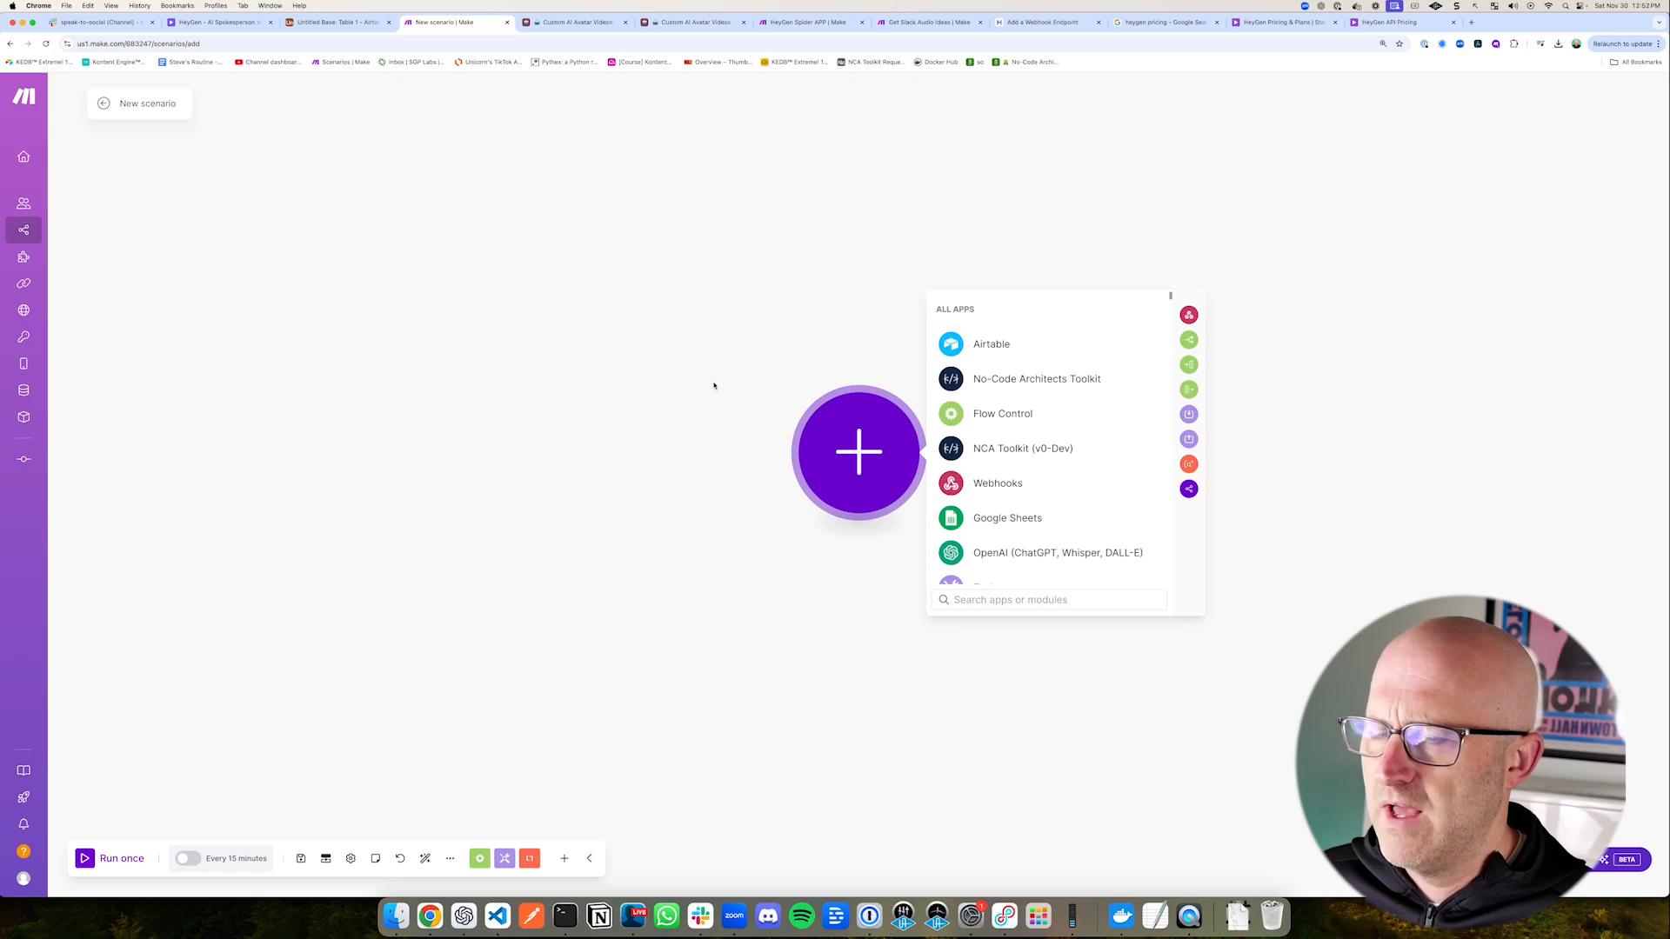
left_click_drag(674, 258, 1312, 686)
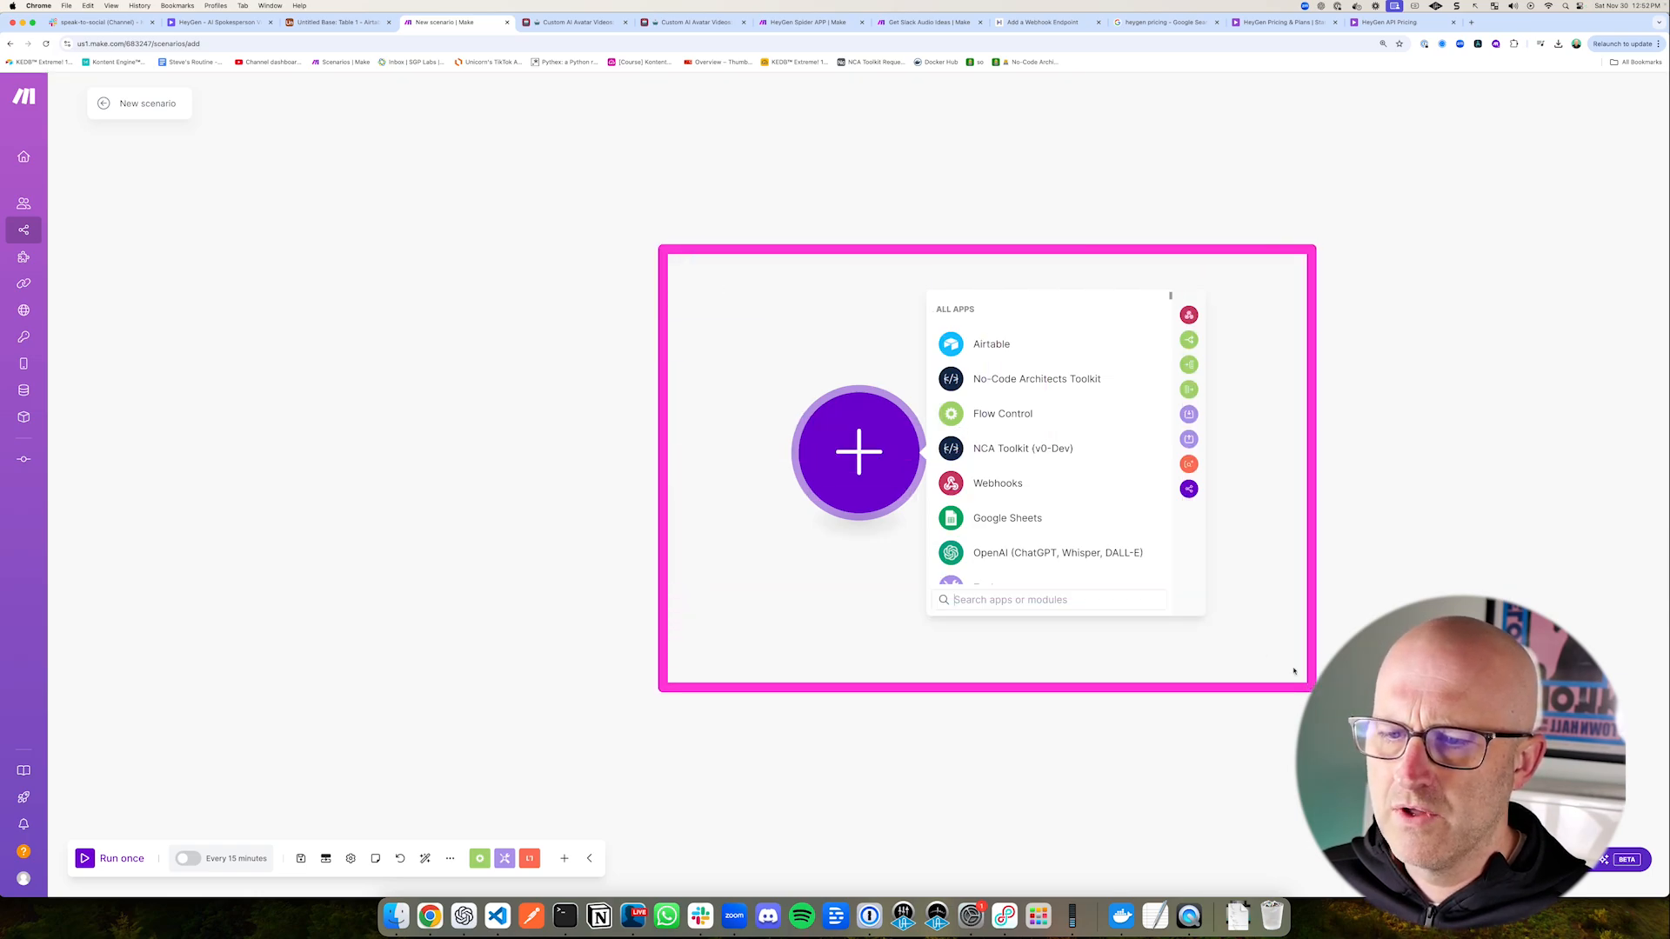
left_click_drag(674, 476, 758, 467)
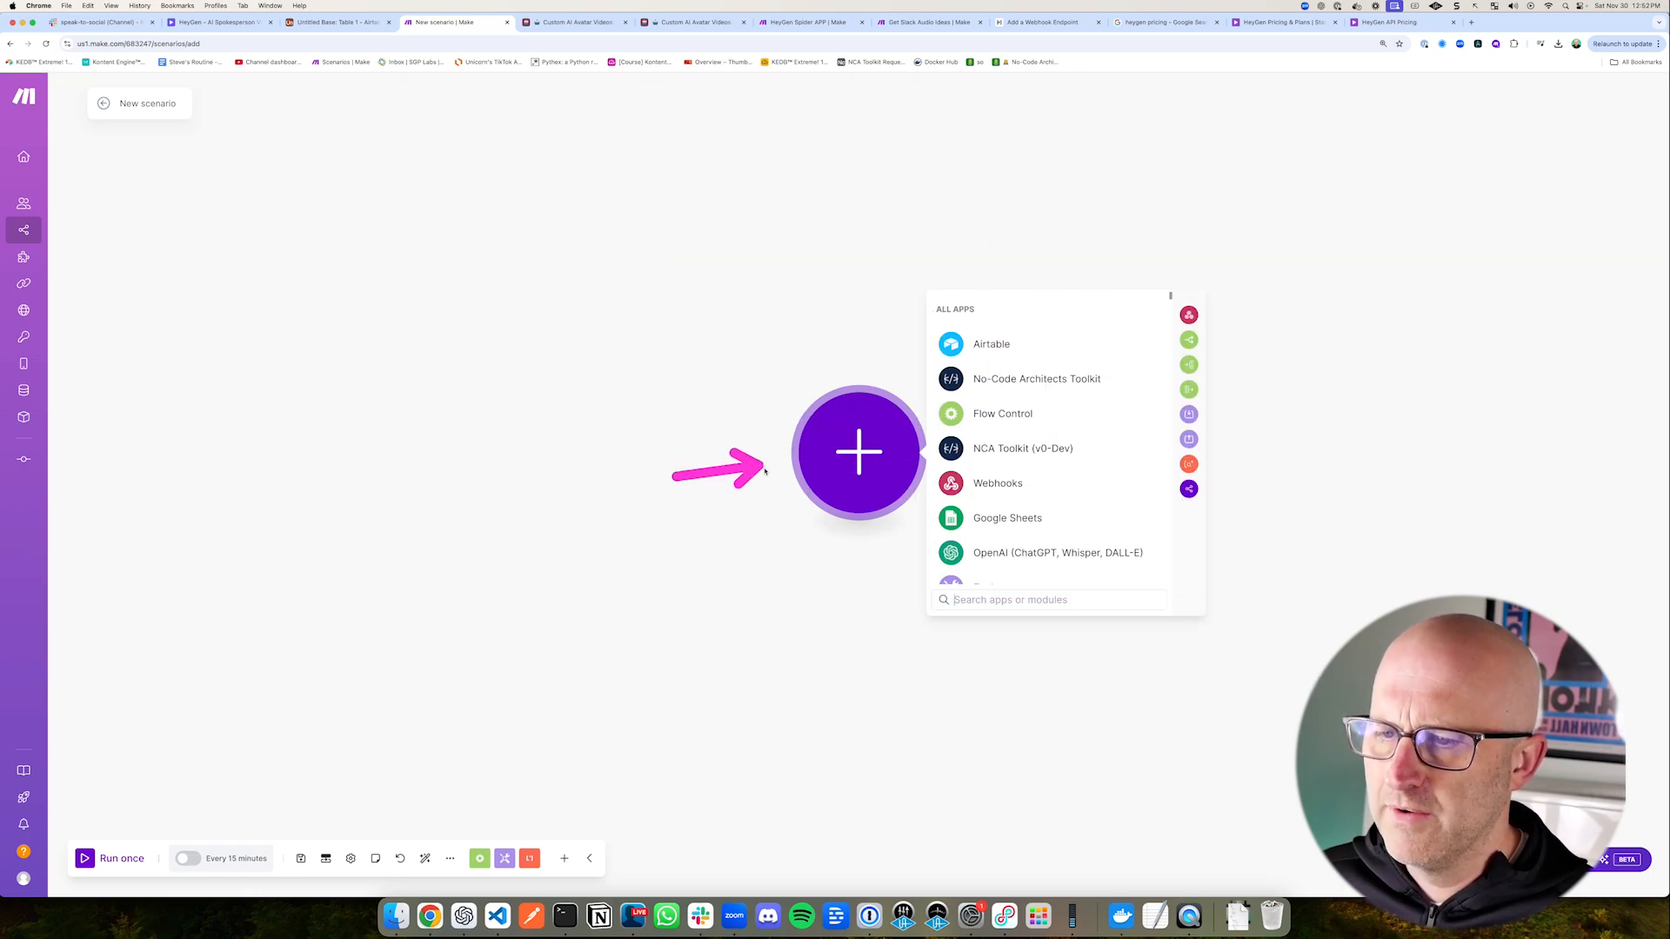
Step: Return to the custom avatar in HeyGen and review its full set of looks
left_click_drag(557, 472, 577, 366)
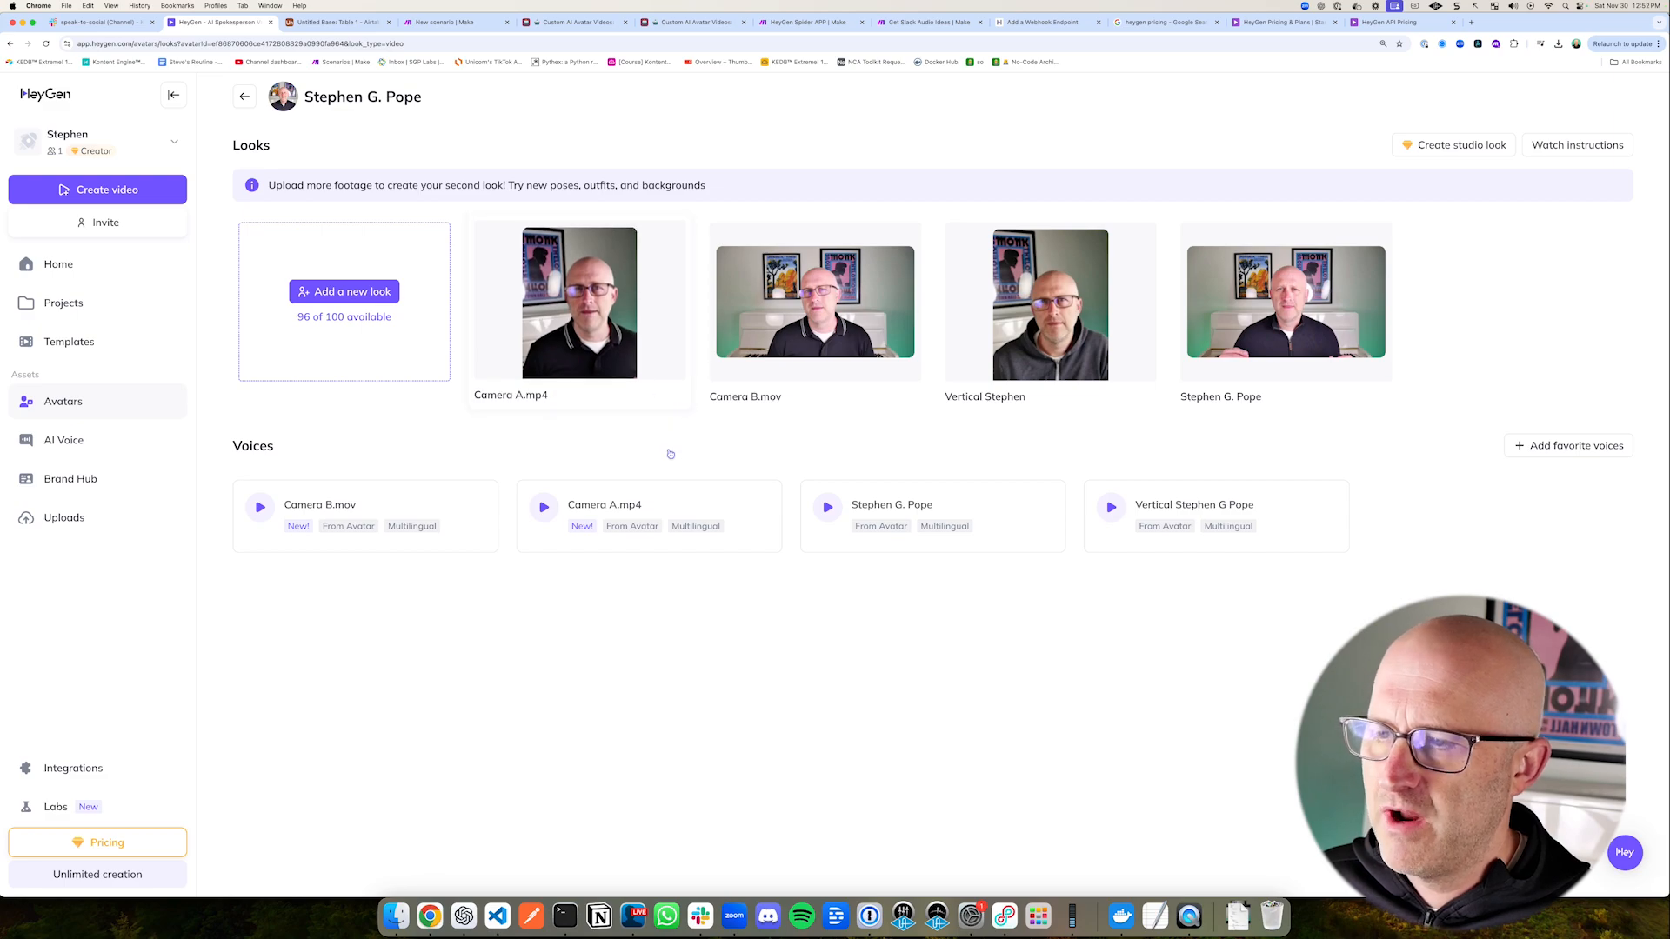
left_click_drag(1347, 441, 1292, 343)
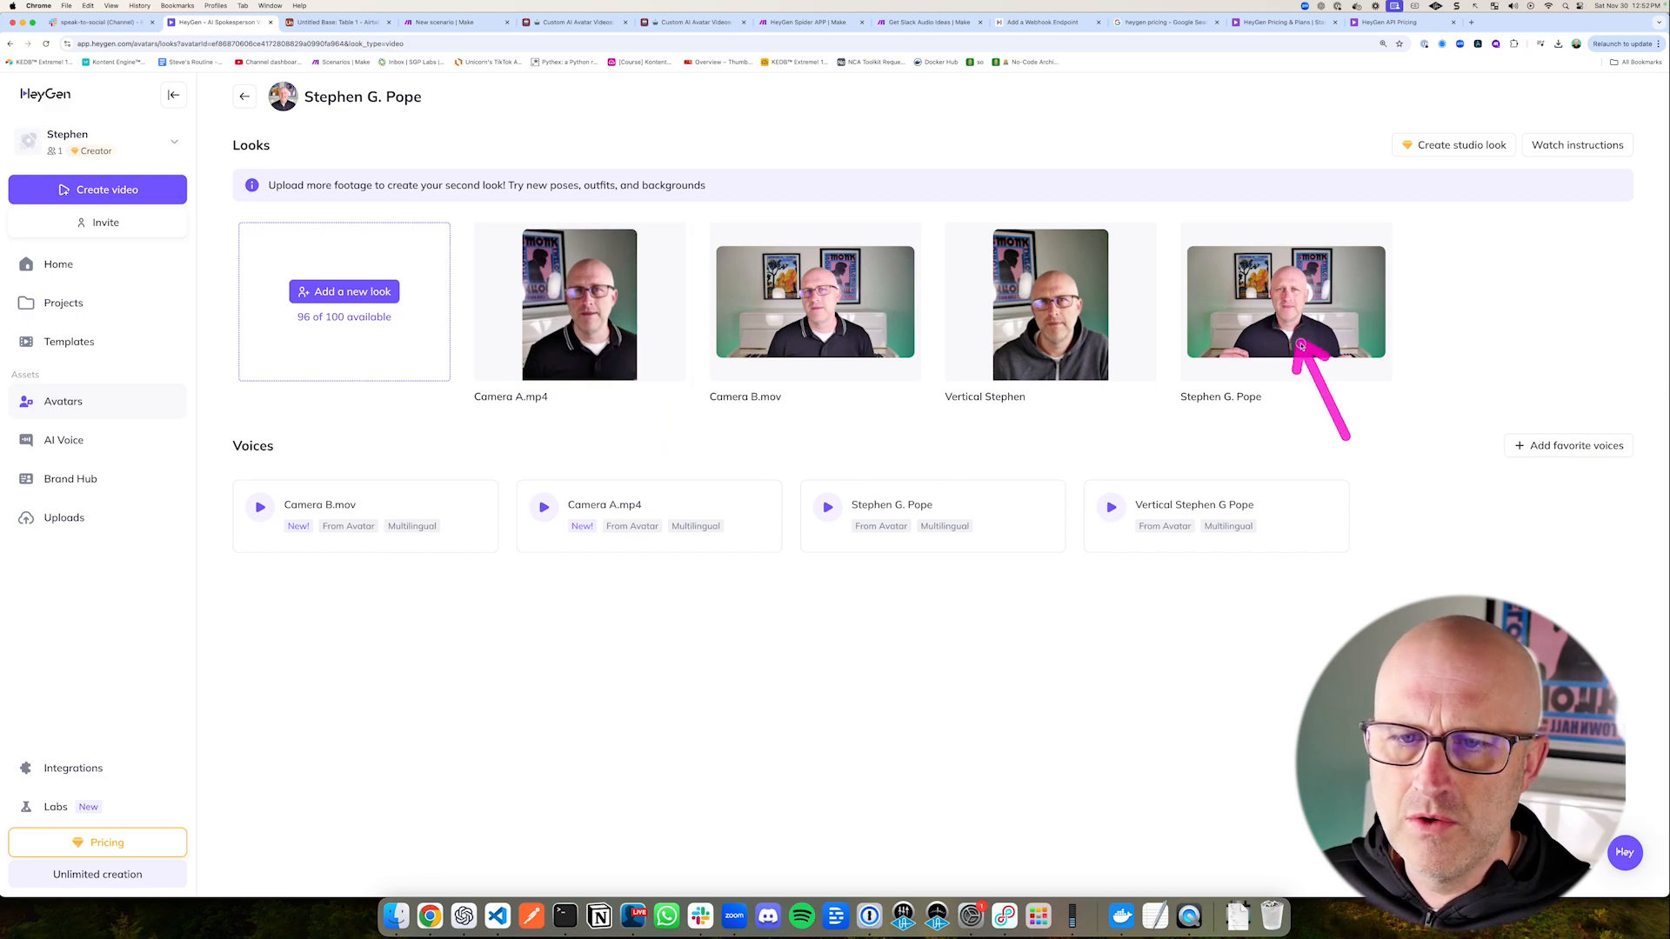
mouse_move(458, 207)
left_mouse_down()
mouse_move(840, 361)
mouse_move(1435, 446)
left_mouse_up()
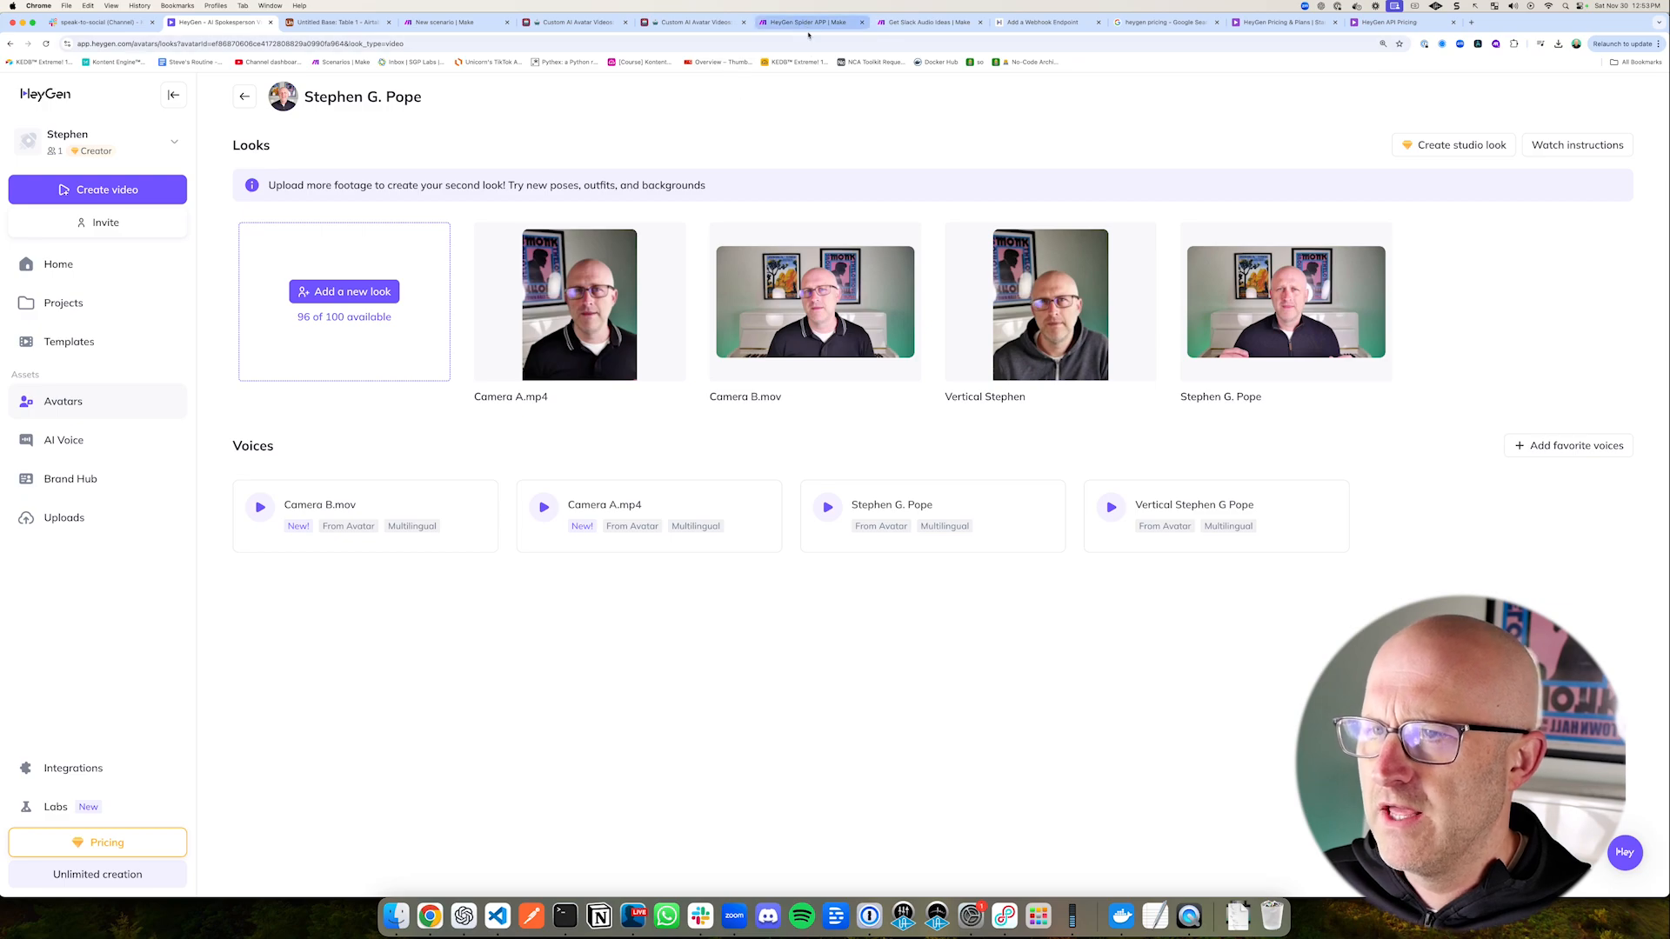
left_click_drag(588, 461, 588, 397)
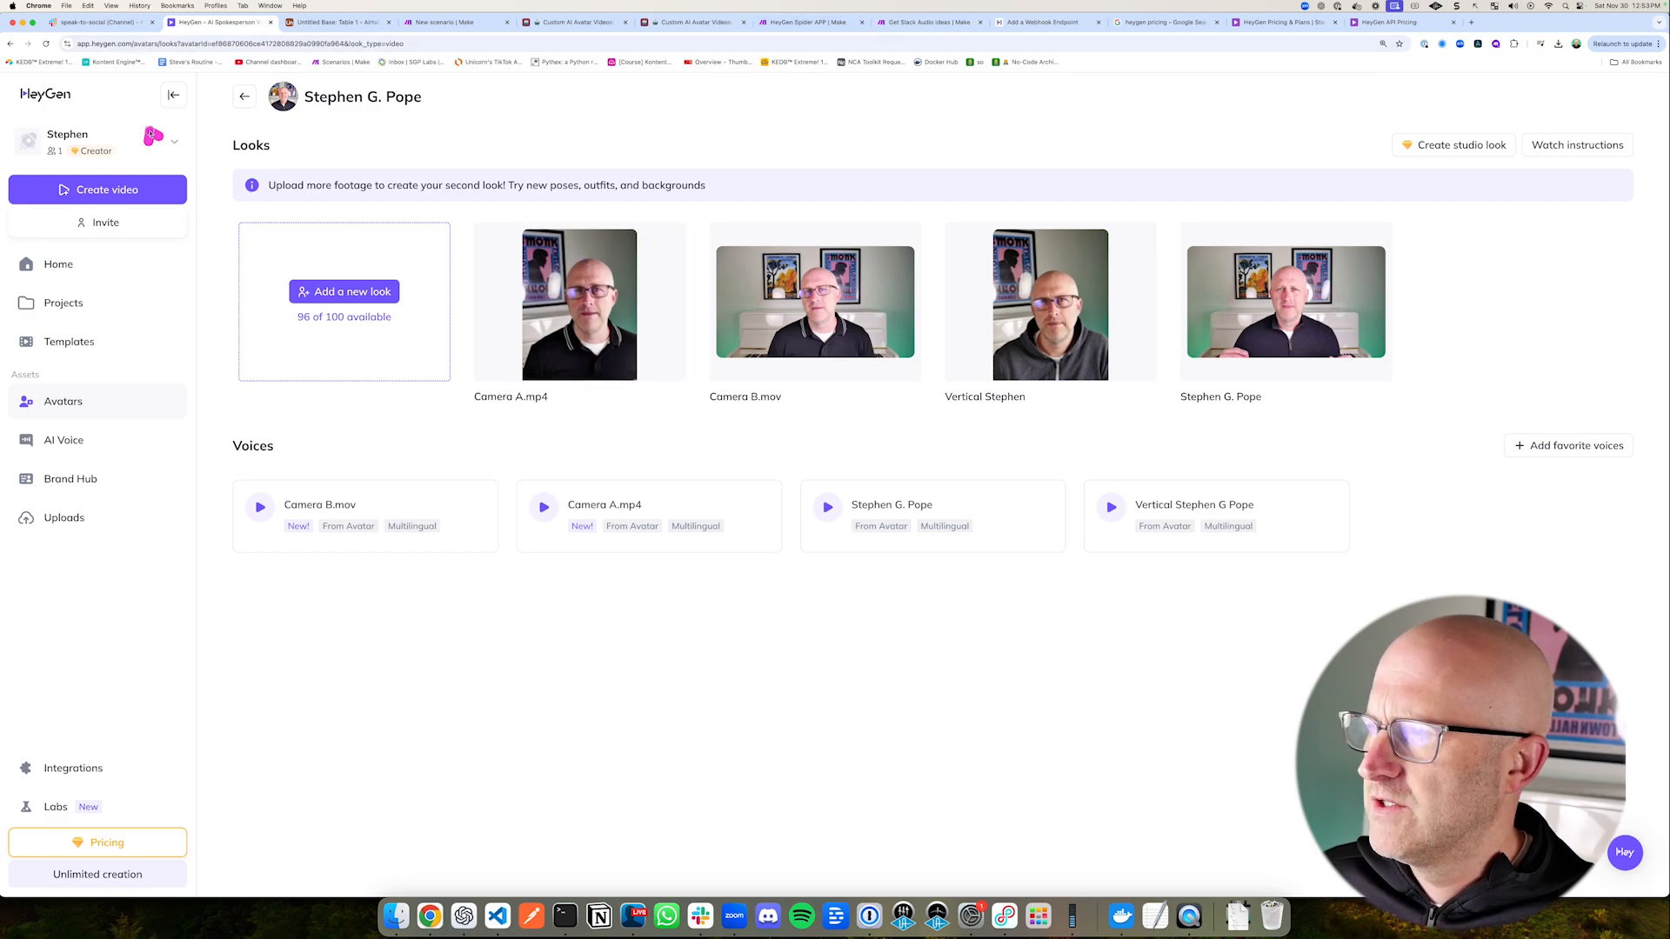
Step: Switch to the speak-to-social channel in Slack, close the open transcript, and examine the recorded audio message
left_click_drag(154, 138, 112, 44)
left_click(96, 22)
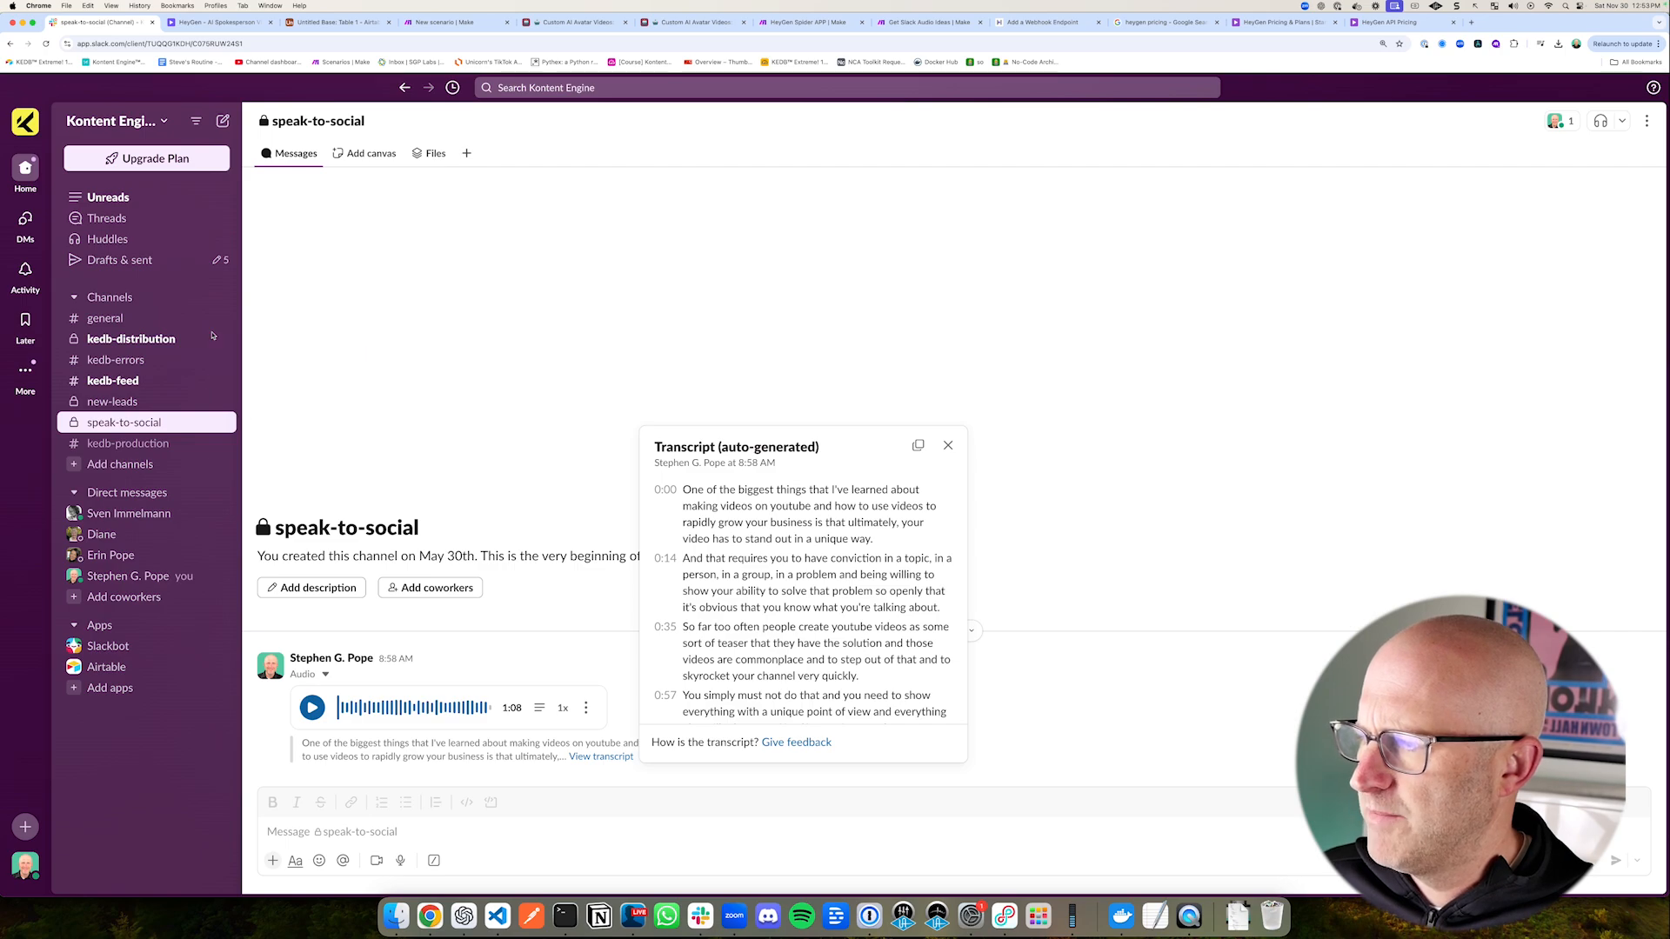
left_click_drag(208, 315, 108, 405)
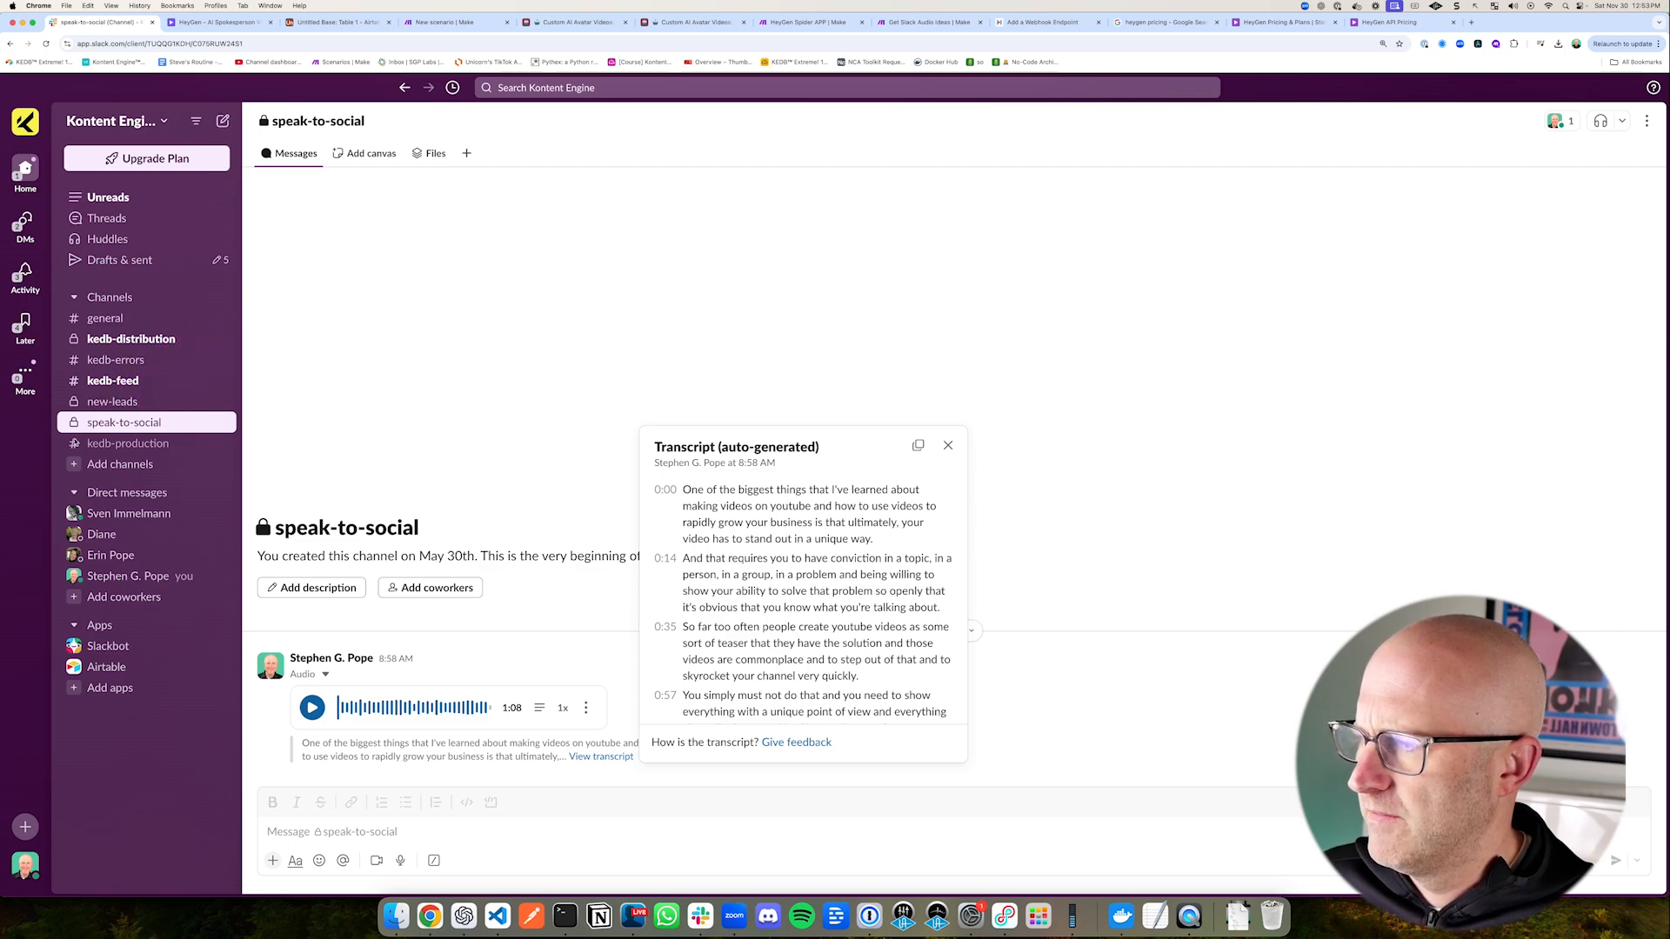
left_click(604, 729)
left_click_drag(708, 659, 602, 698)
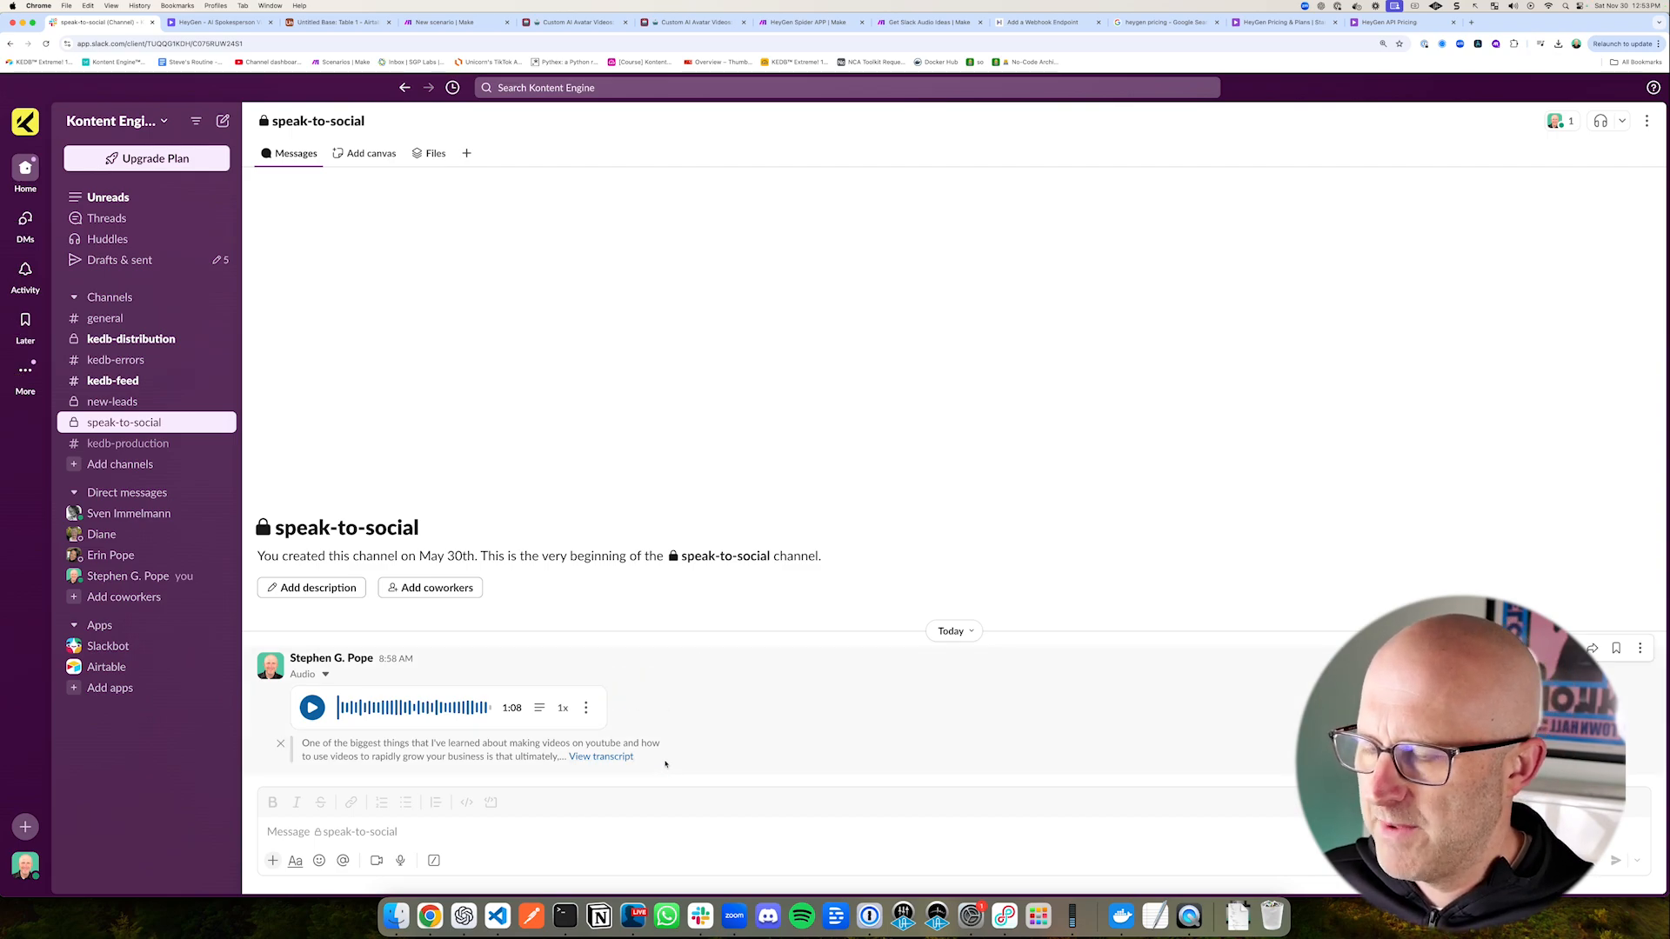
left_click_drag(721, 671, 613, 694)
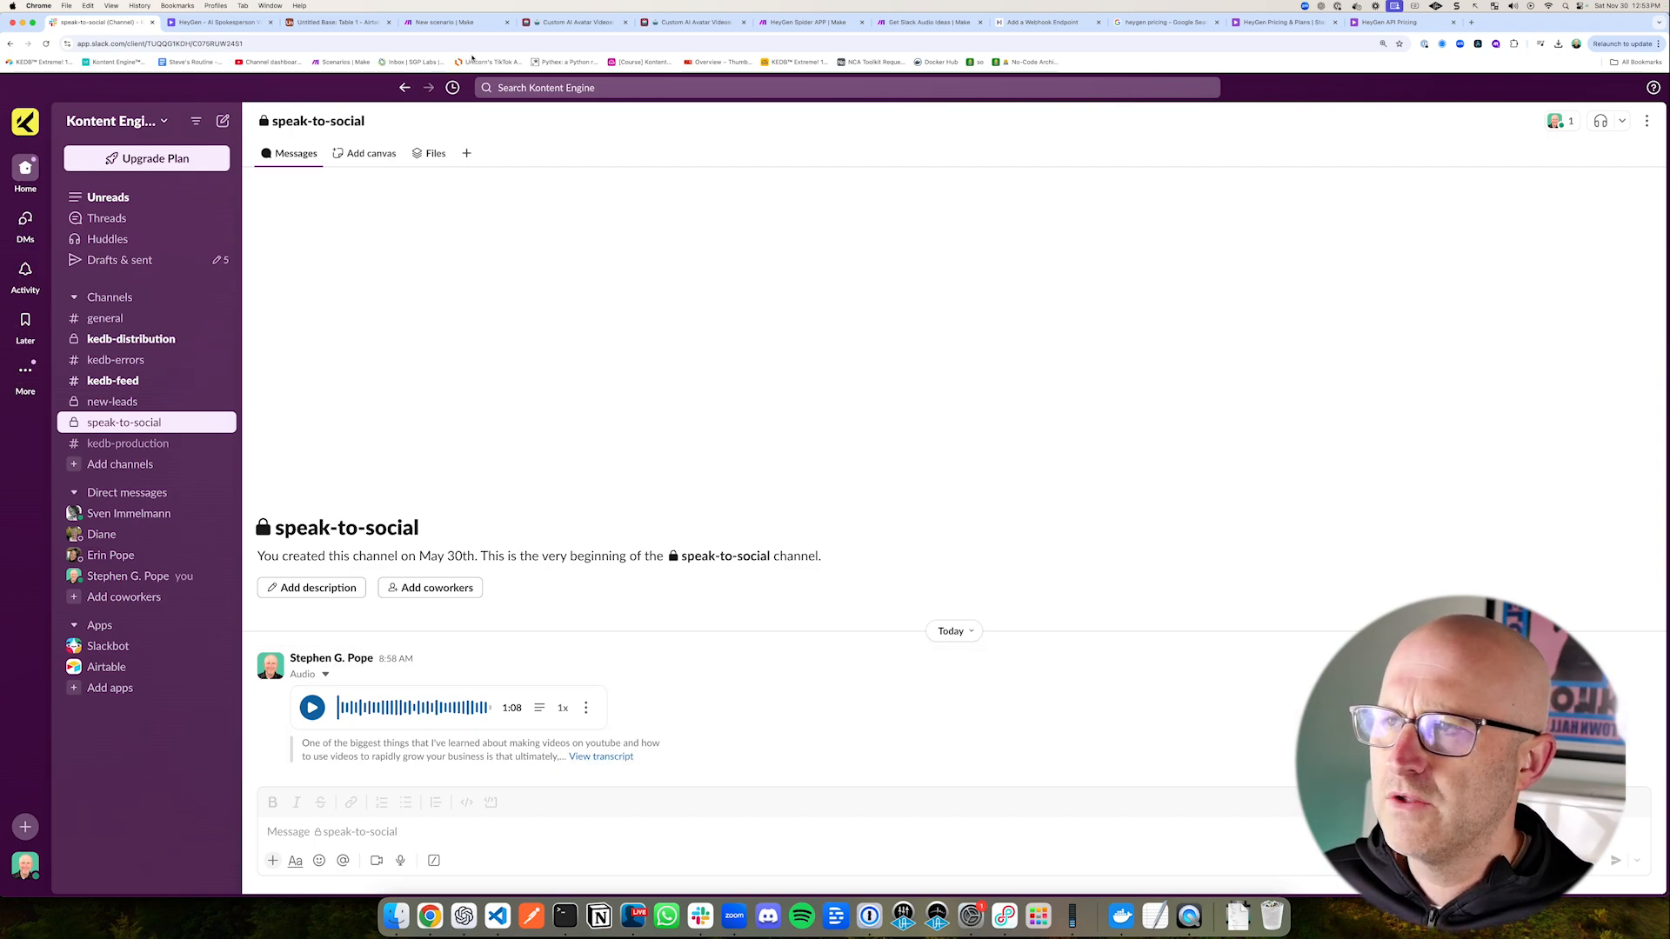
Step: Add a Slack Watch Private Channel Messages trigger to the new Make scenario and select the Kontent Engine connection
left_click(443, 22)
left_click_drag(664, 419, 771, 444)
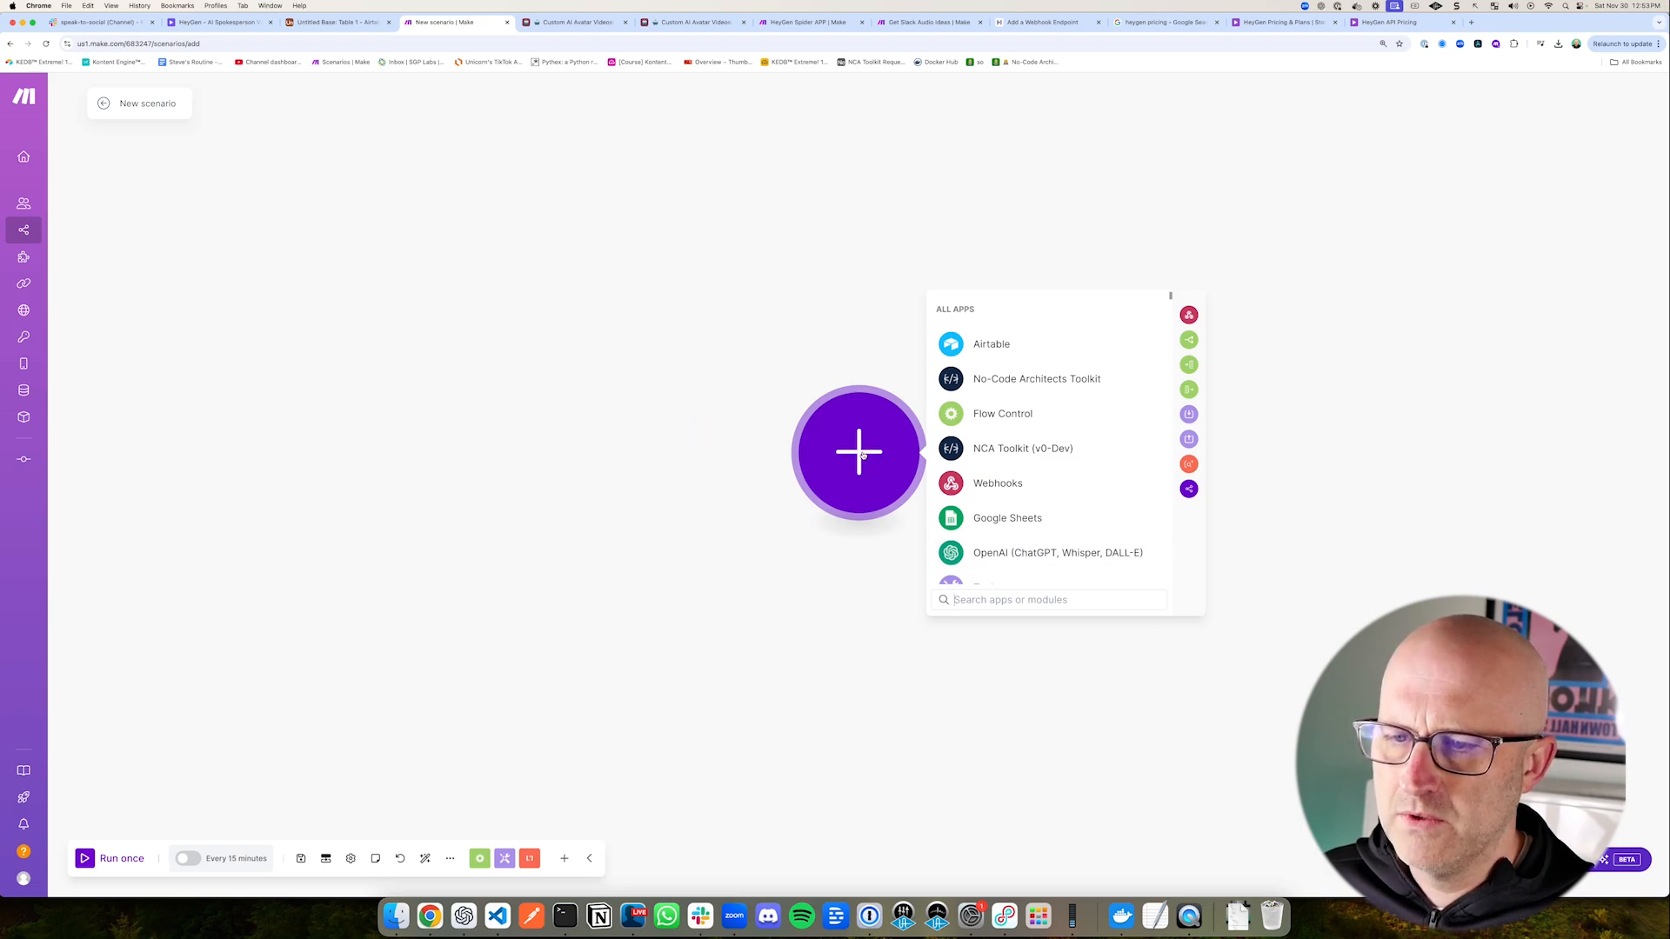
type("Slack")
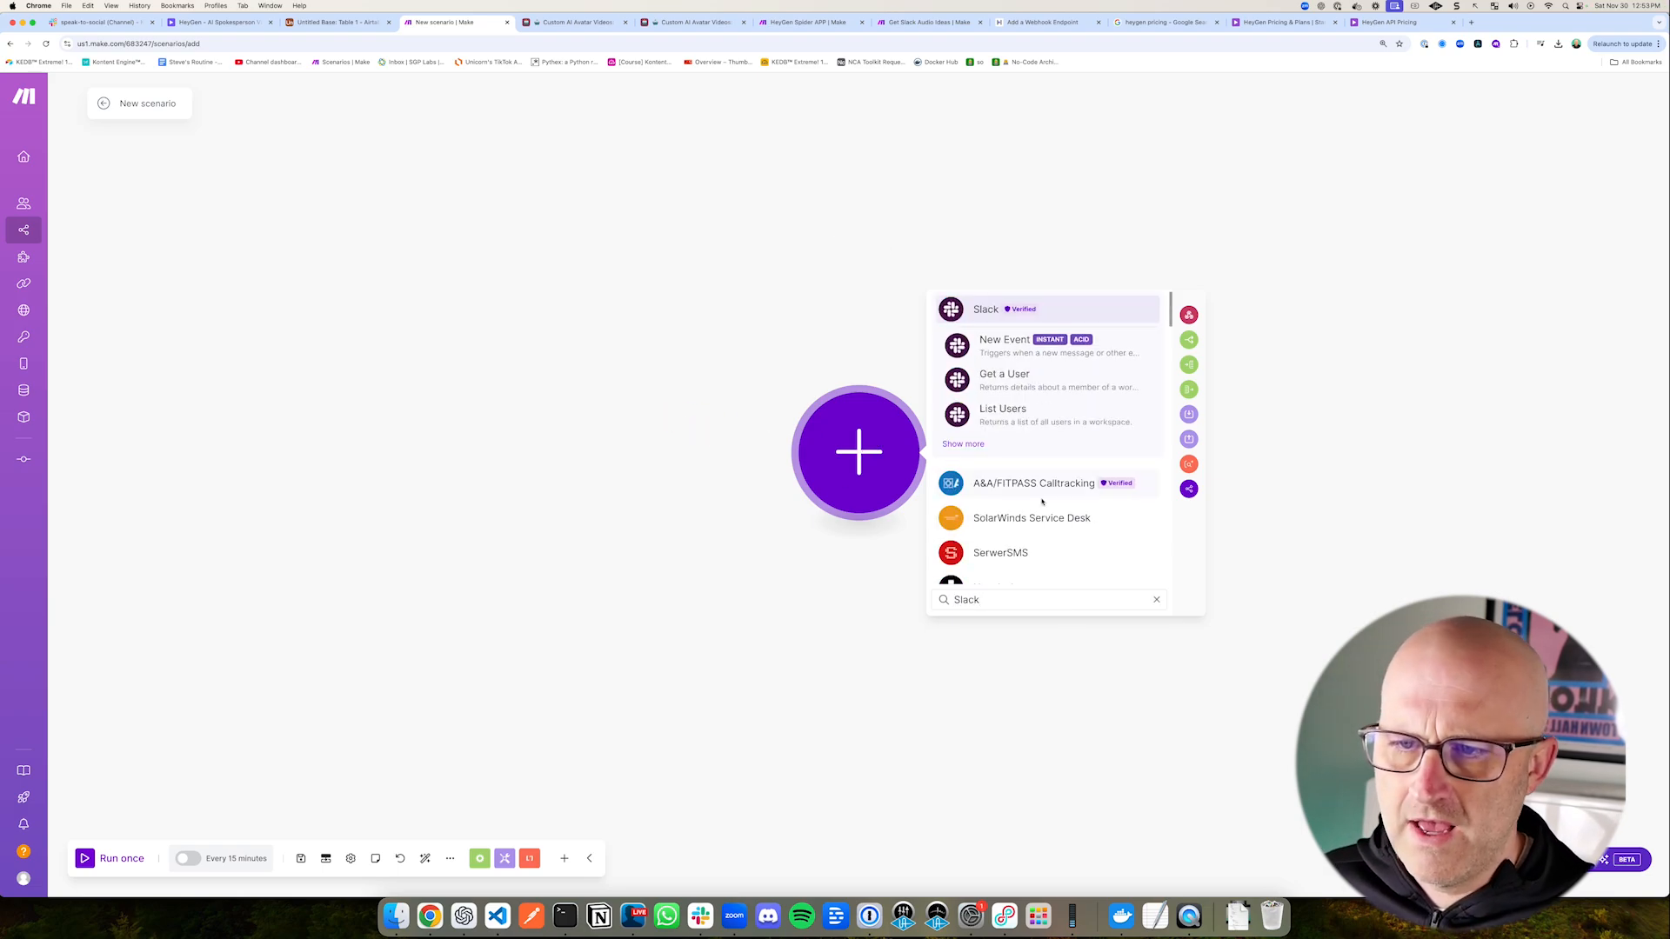
left_click(976, 445)
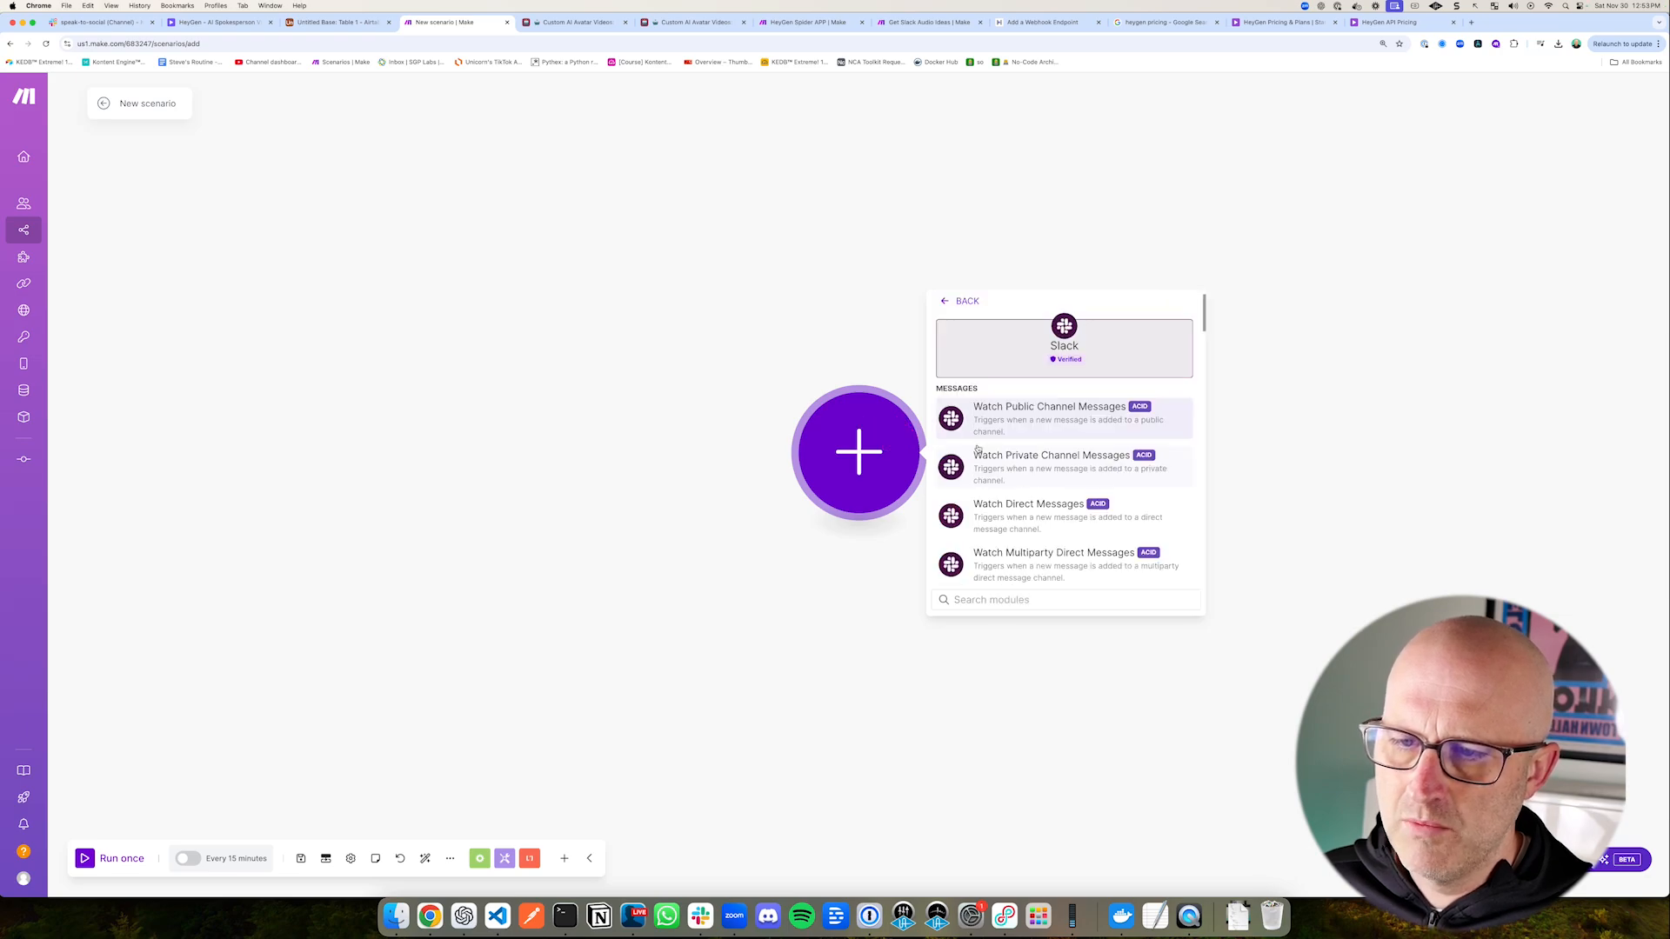
left_click_drag(1033, 363, 1015, 450)
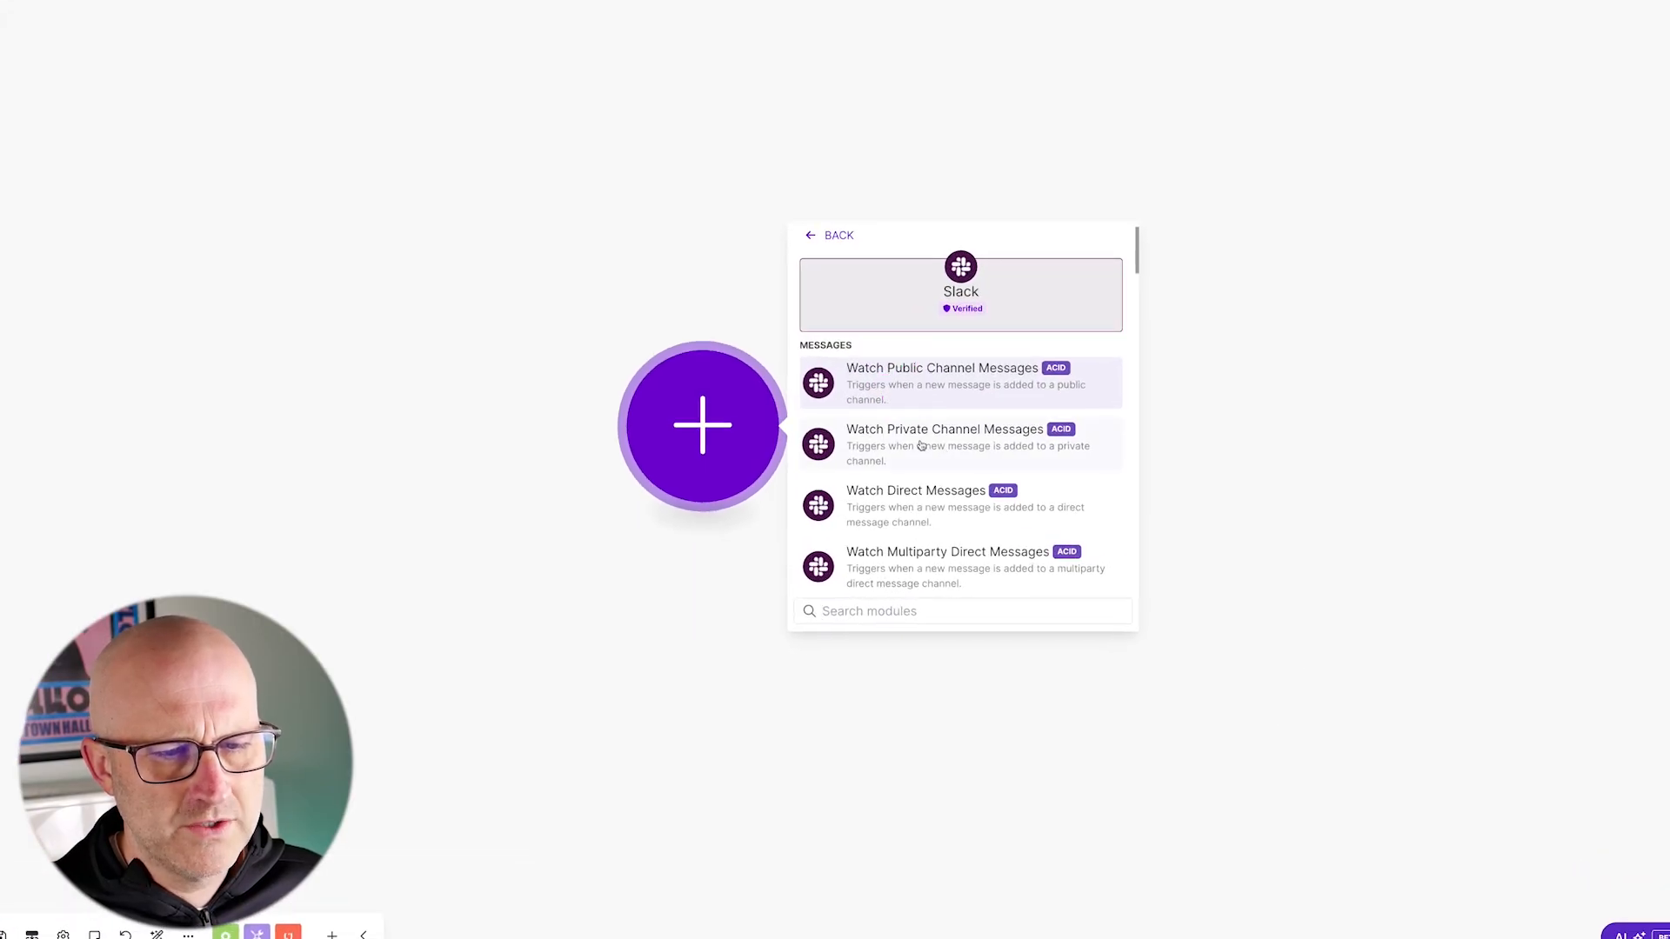
left_click(992, 444)
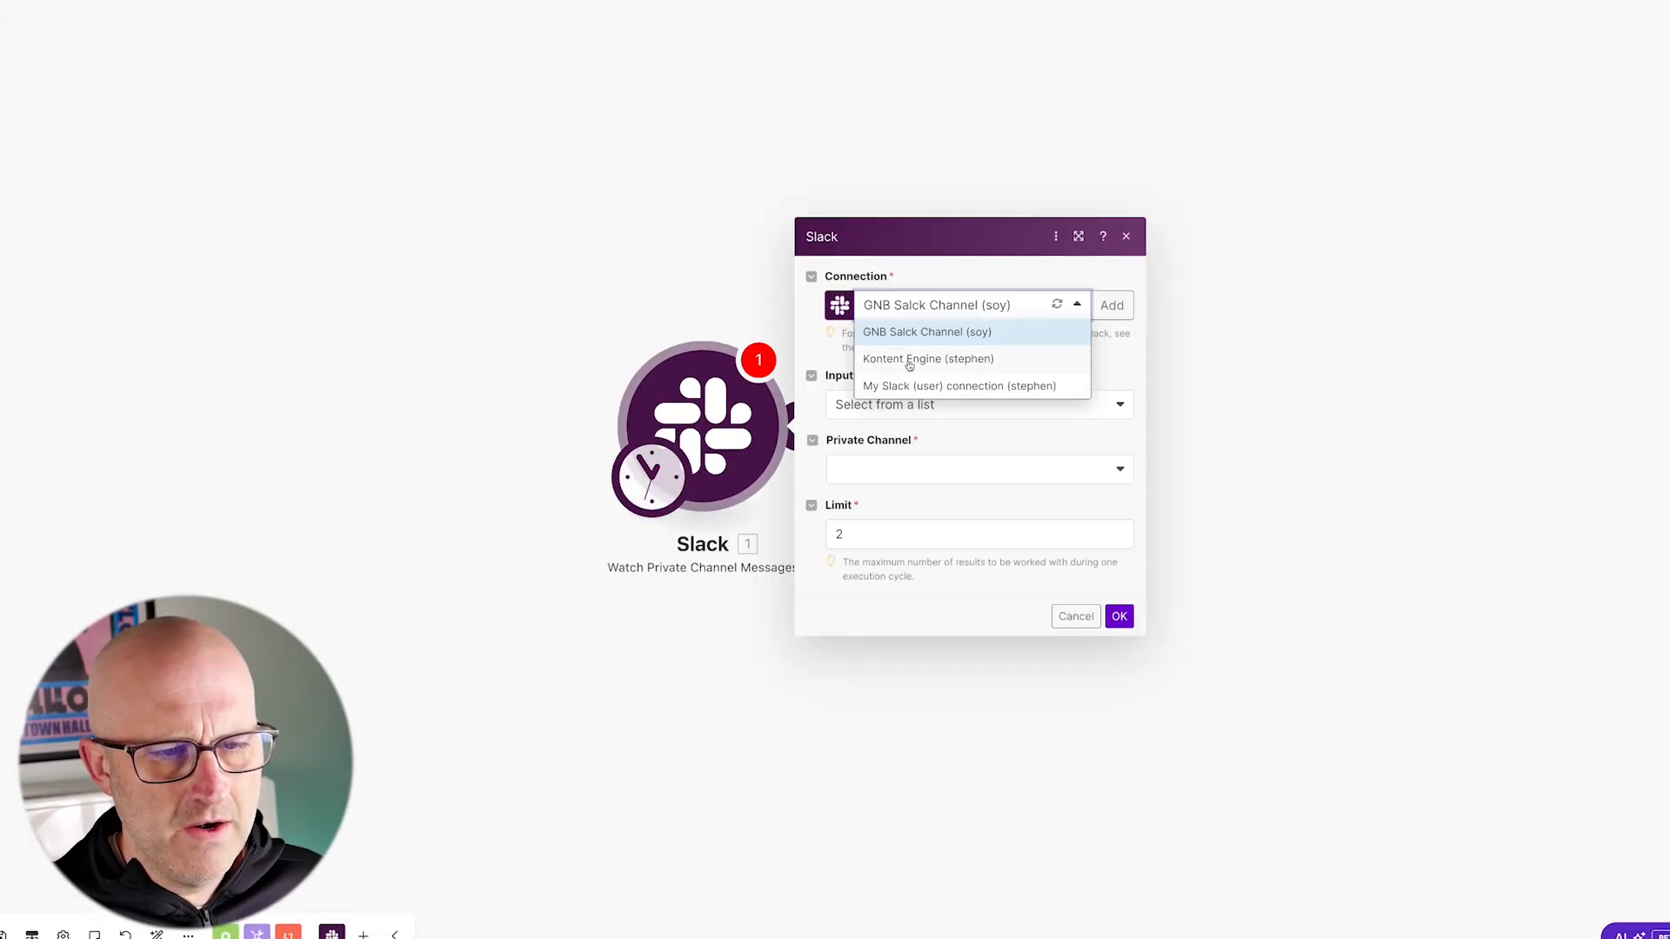
left_click(904, 358)
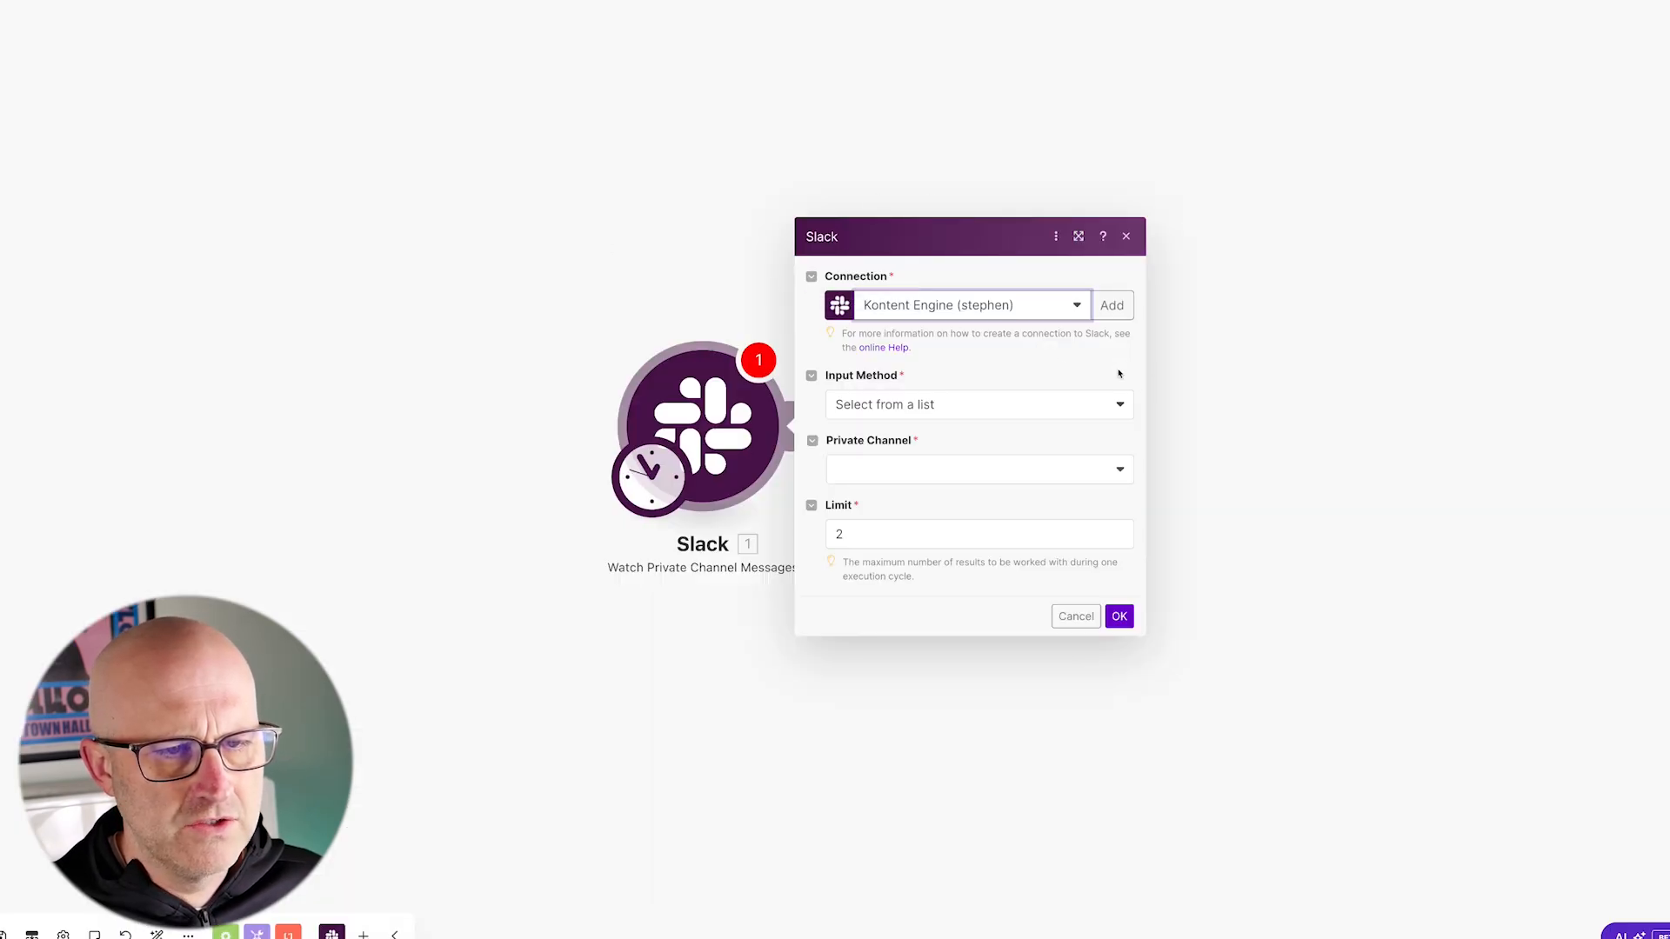
left_click_drag(1216, 221, 1145, 293)
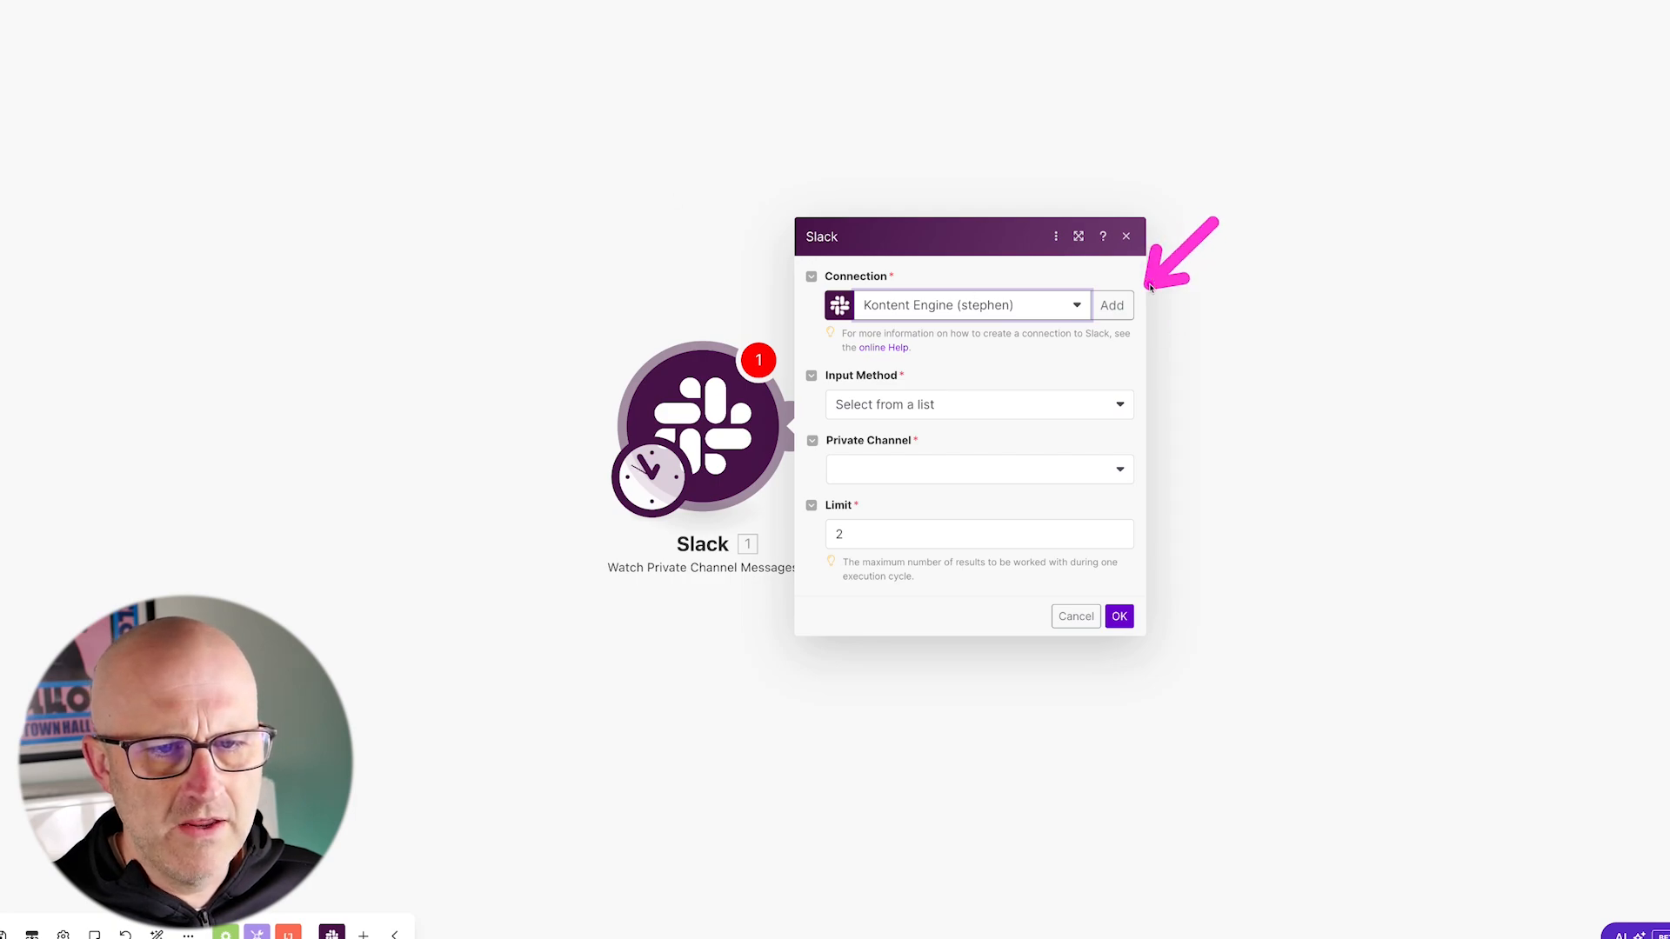
Step: Set the Slack trigger's private channel to speak-to-social and choose the available message manually as the starting point
mouse_move(1036, 355)
left_mouse_down()
mouse_move(924, 379)
mouse_move(938, 450)
left_mouse_up()
left_click(920, 407)
left_click(896, 432)
left_click(945, 469)
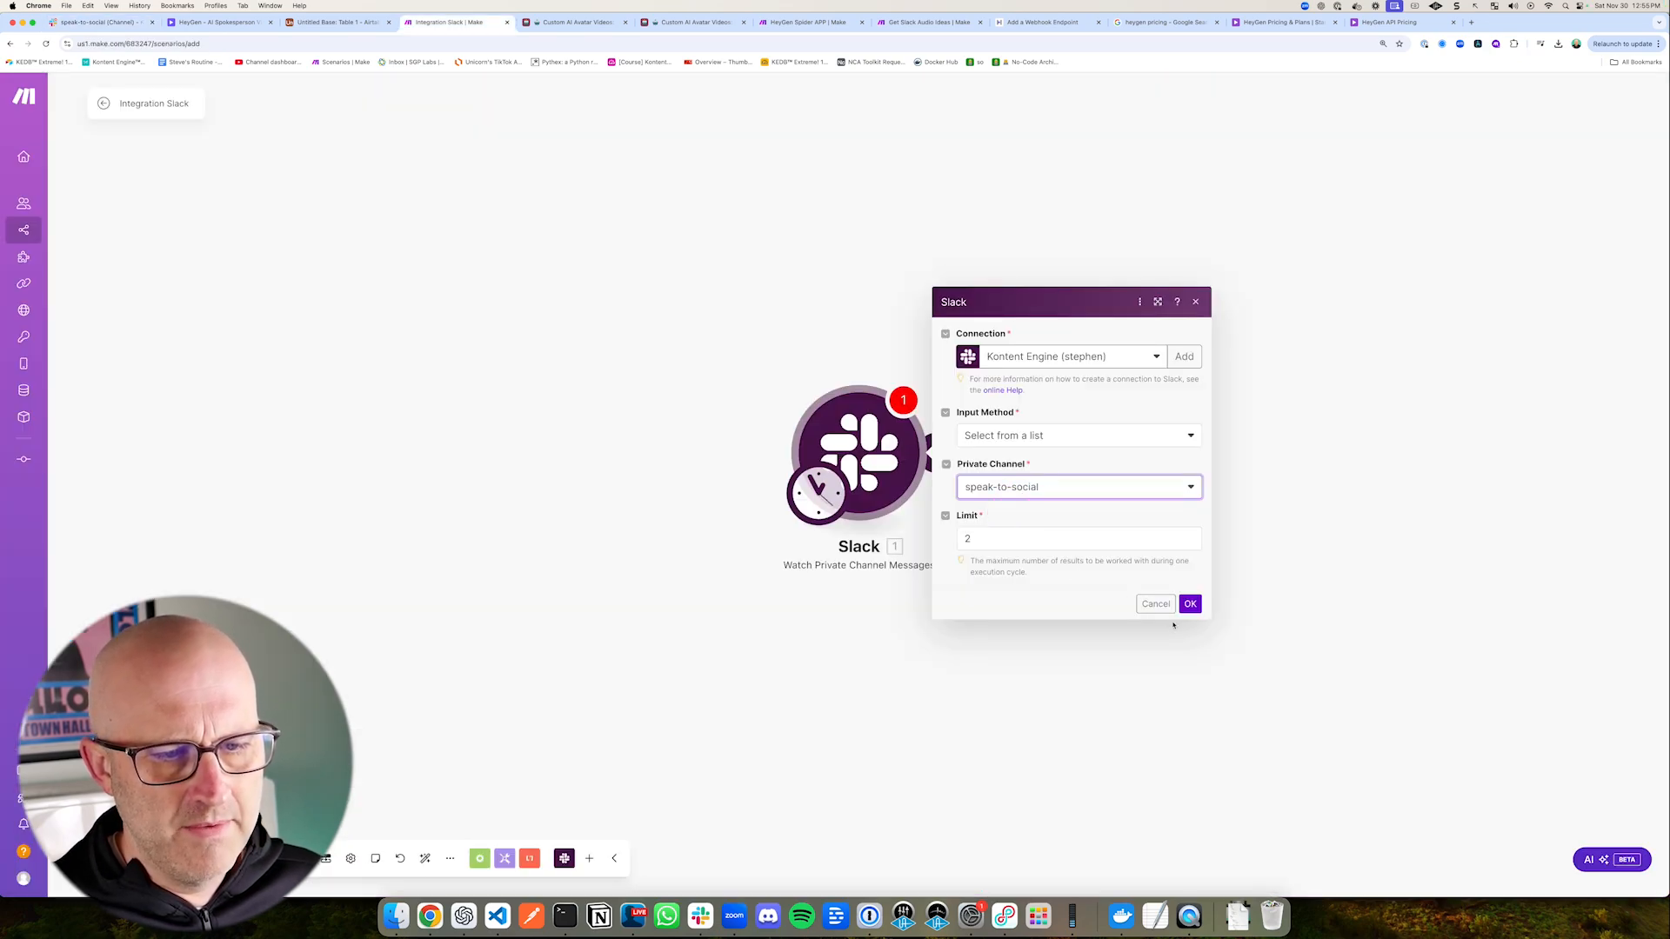
left_click(1190, 604)
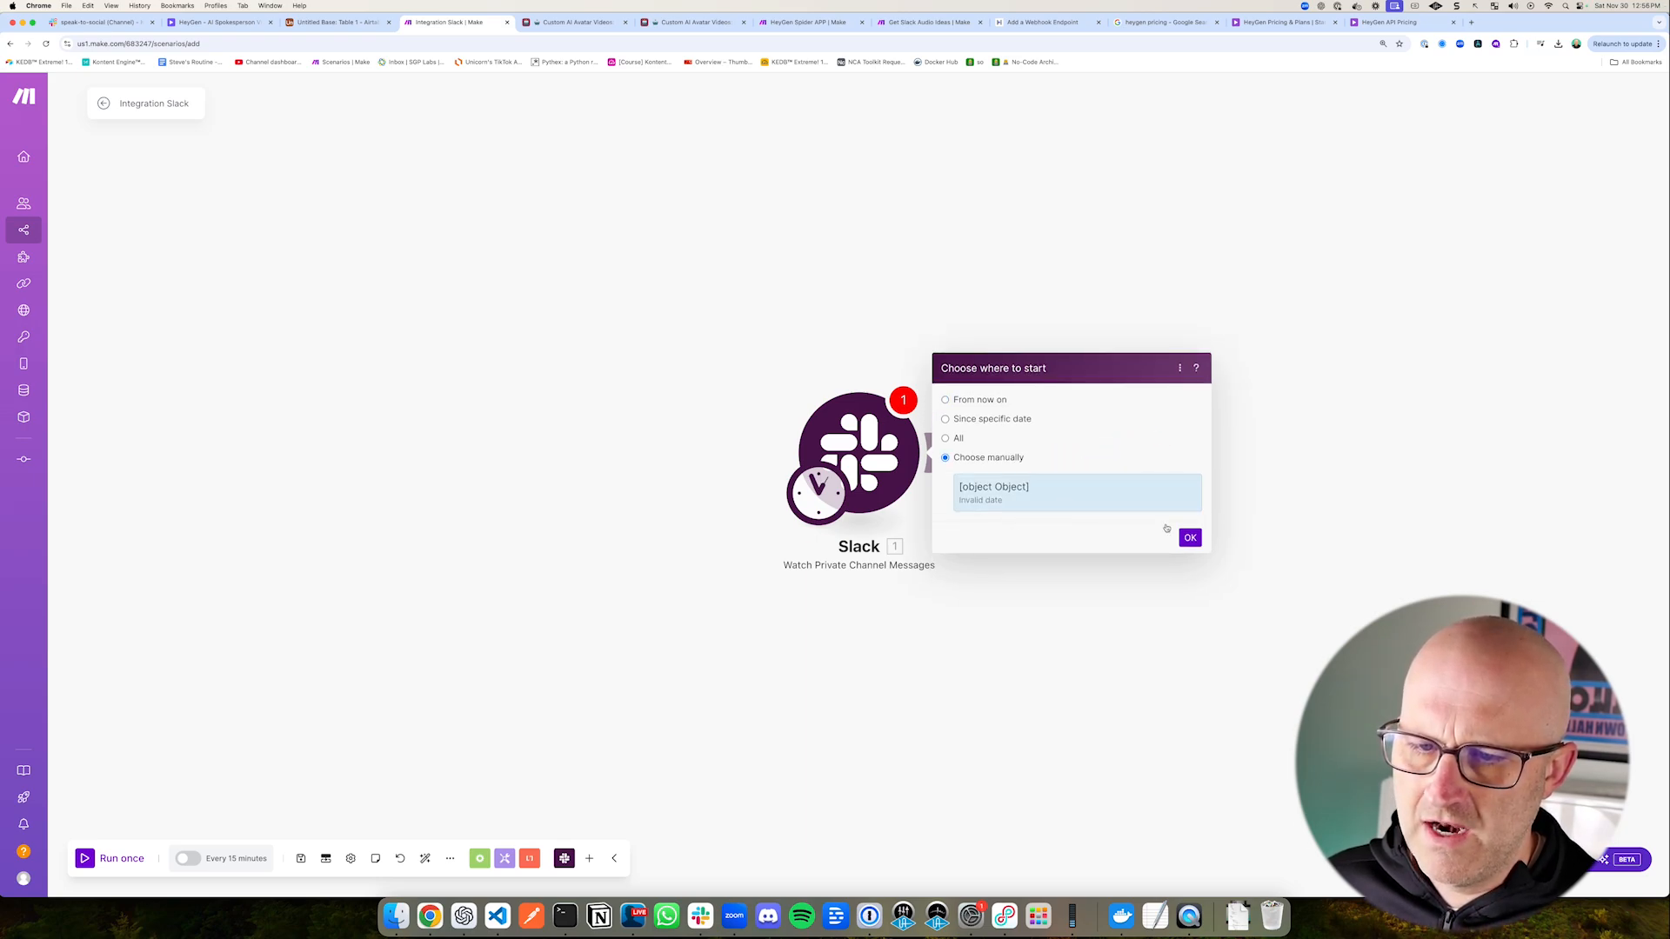
left_click(1189, 538)
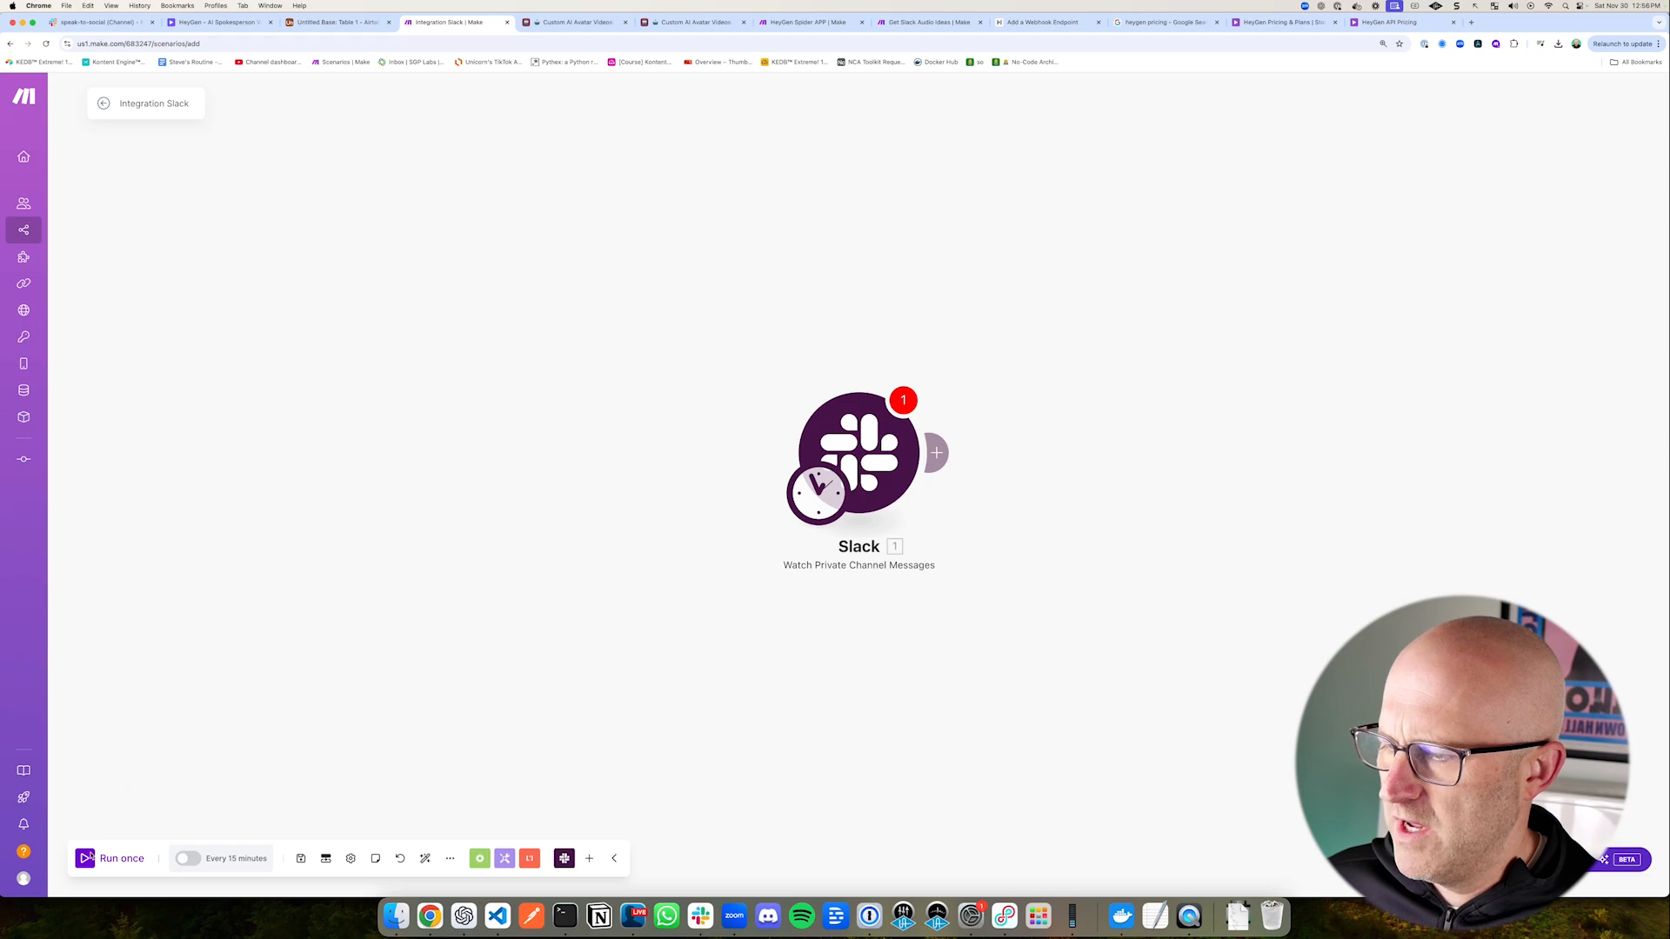
Step: Run the scenario once and expand the trigger output's Files entry to examine the audio file details
left_click(88, 856)
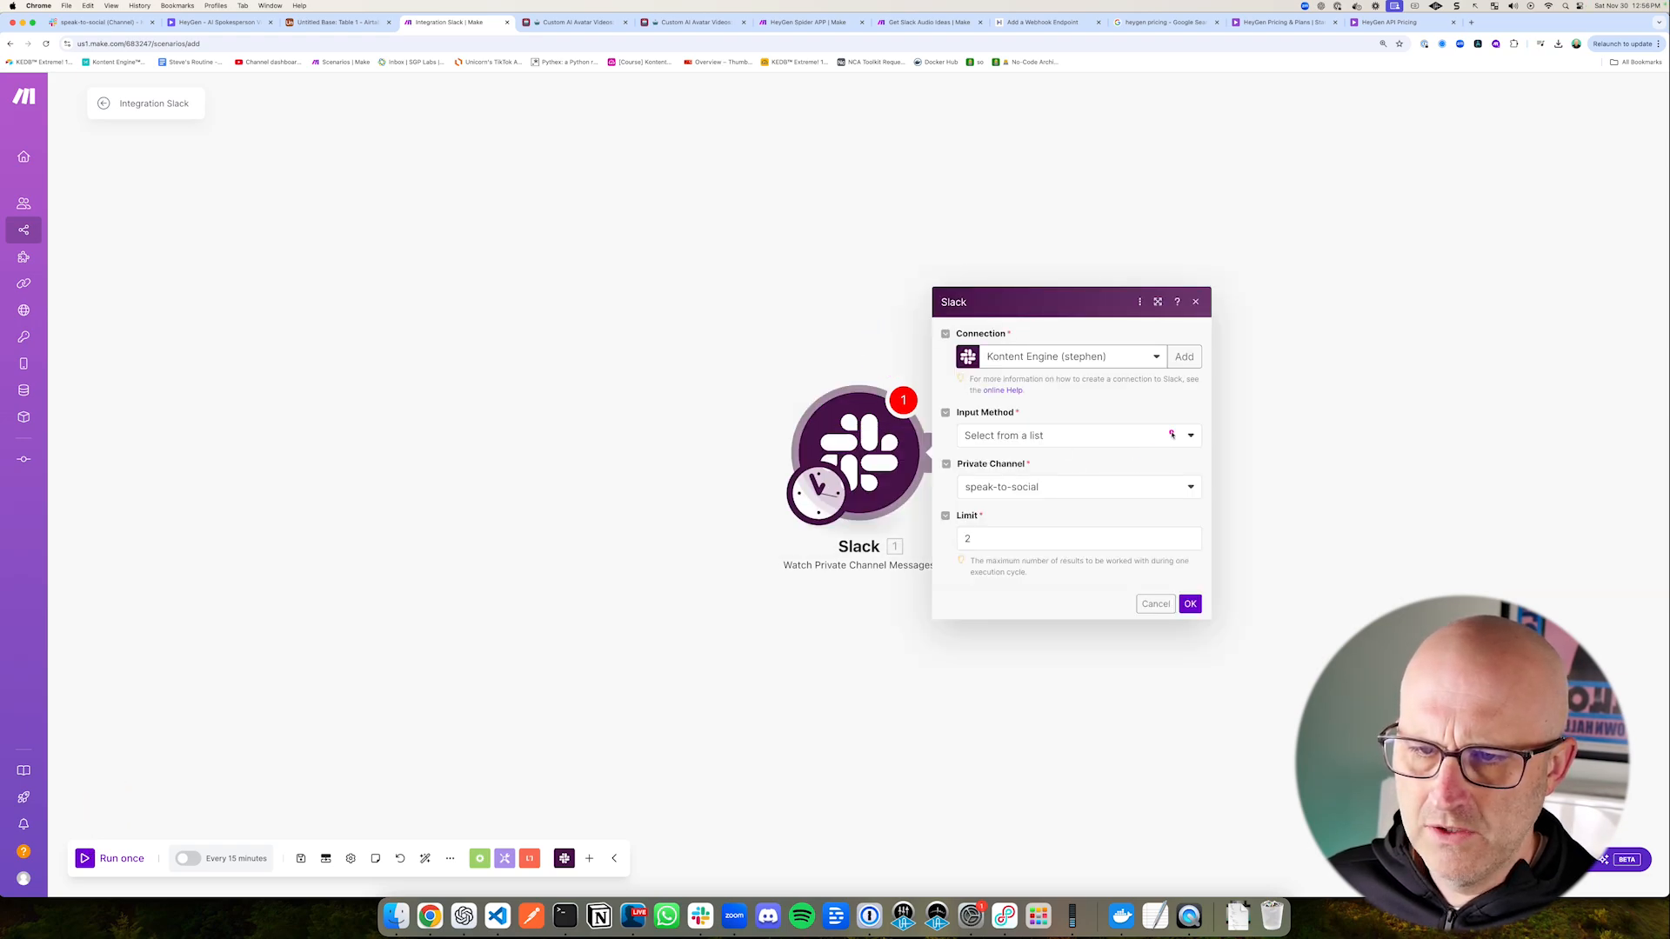
left_click(1189, 606)
left_click(88, 858)
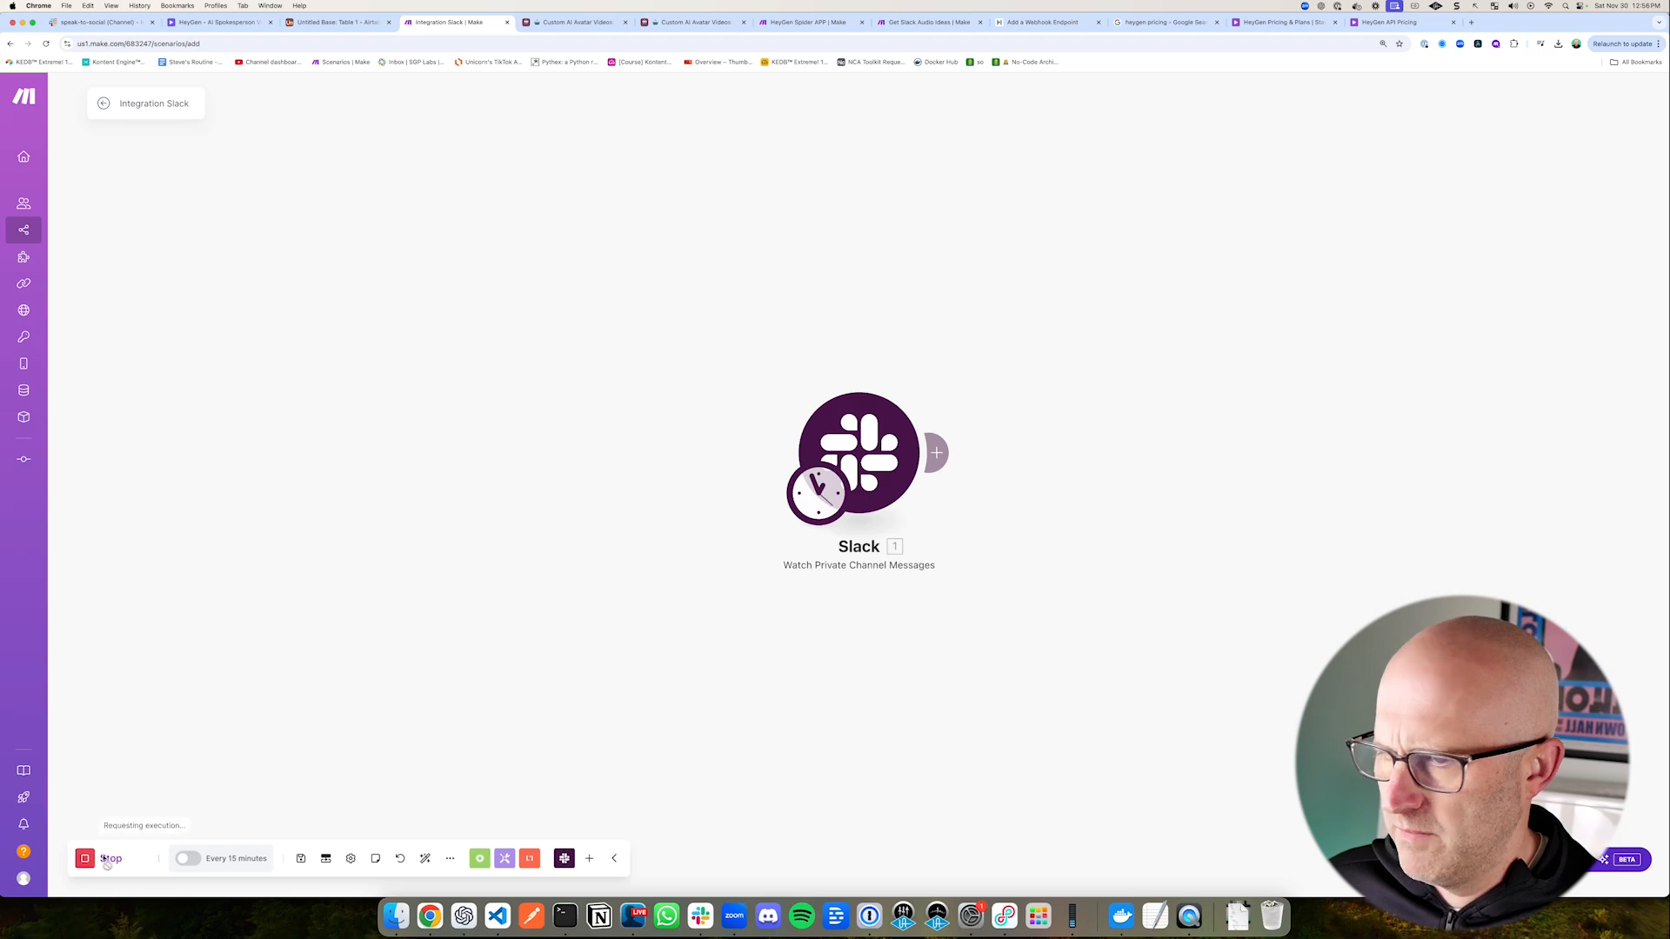
left_click(1014, 368)
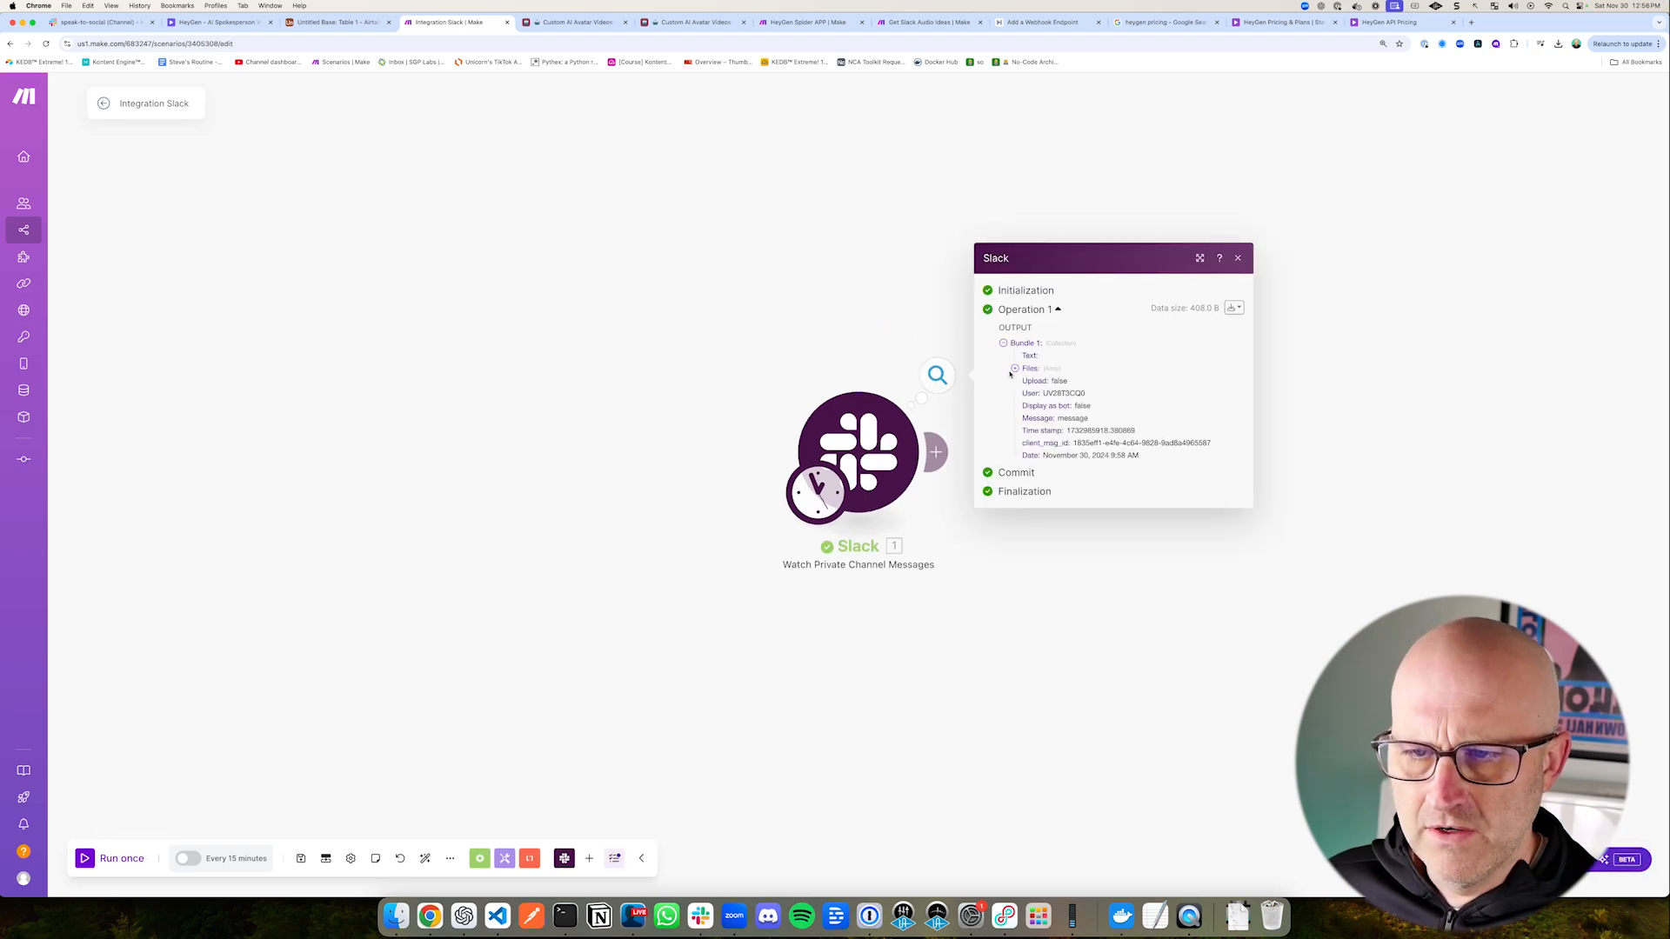
left_click(1025, 375)
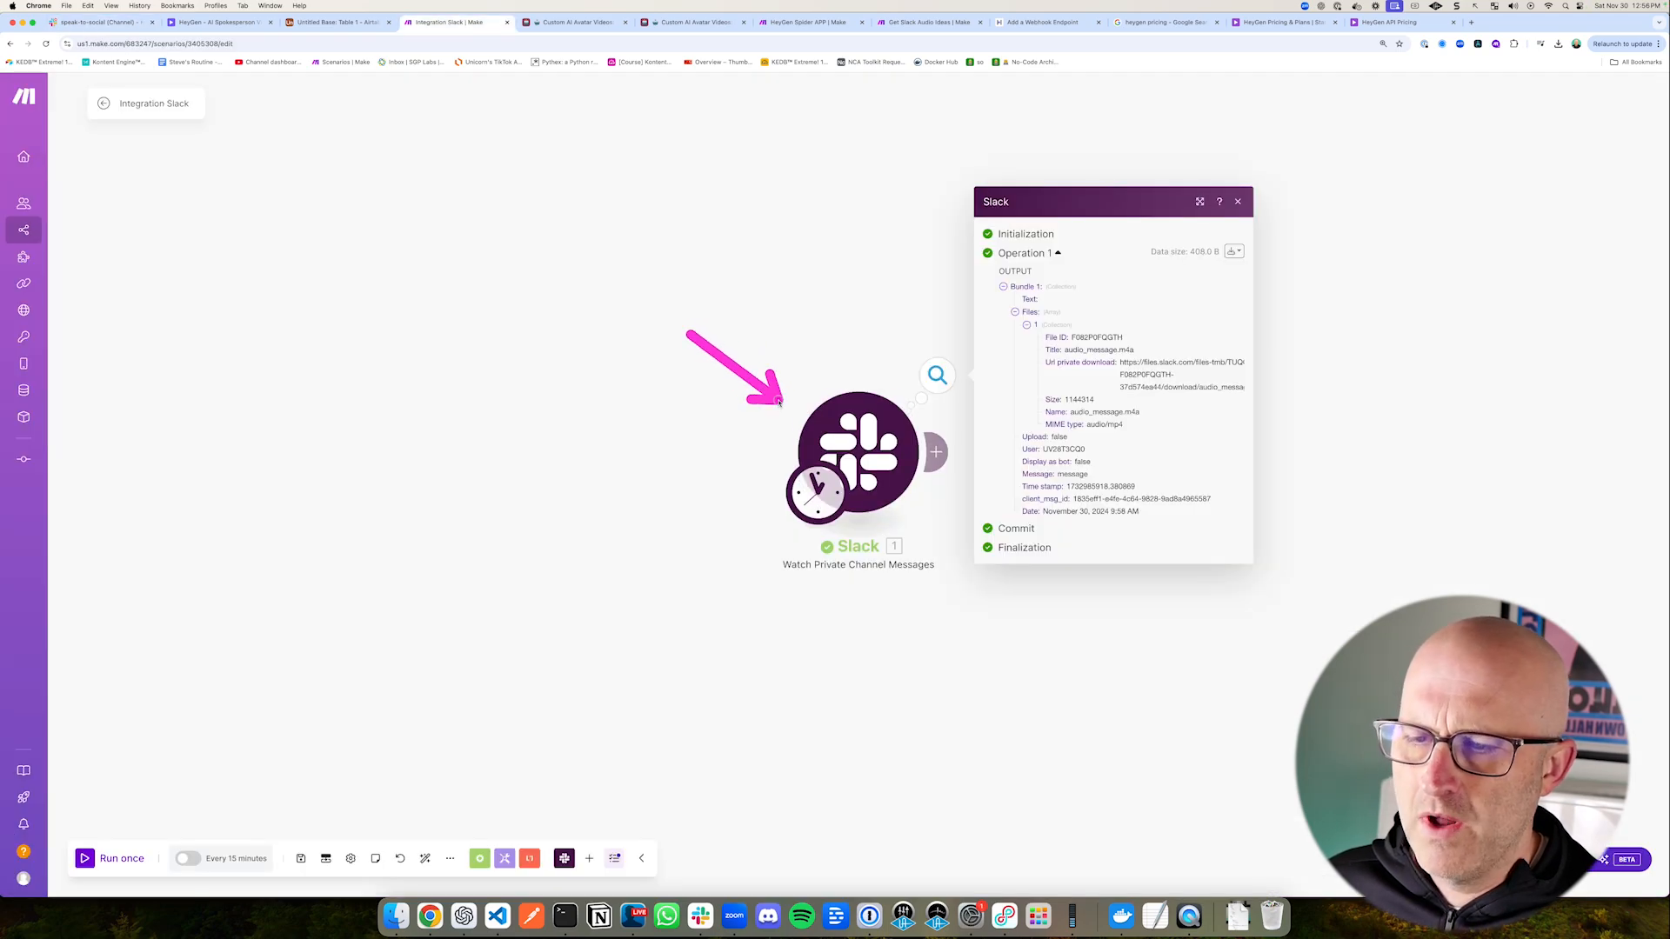
Step: Reset where the Slack trigger starts, using the manually chosen message so it can be processed again
right_click(888, 478)
left_click(949, 545)
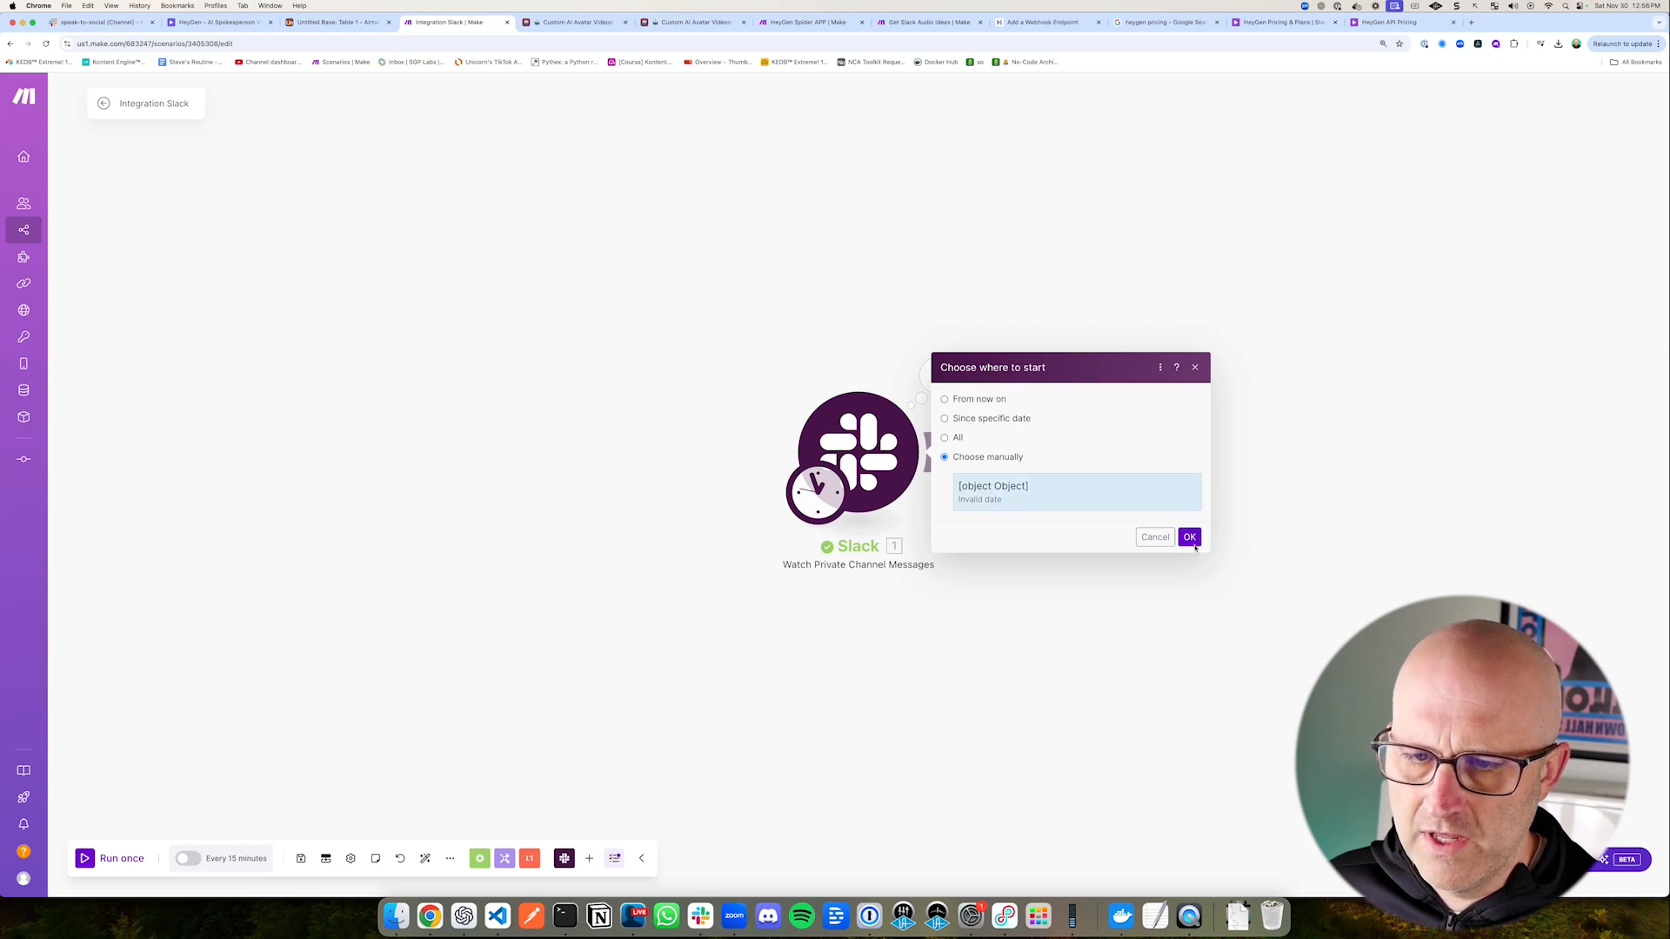
left_click(1194, 544)
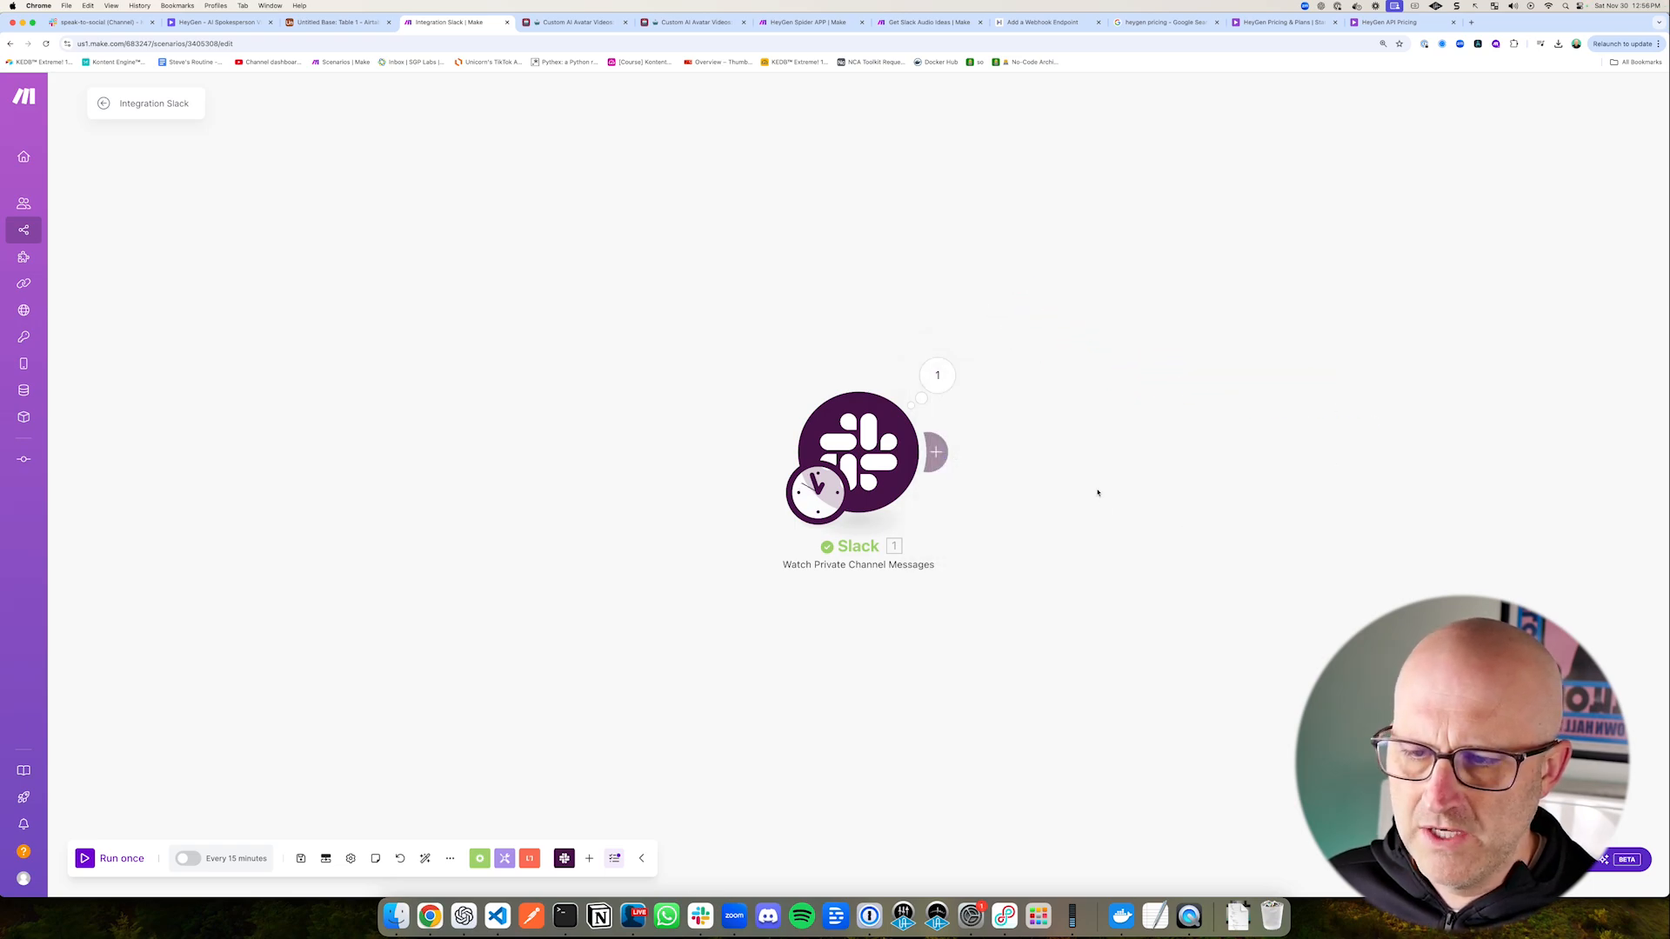
left_click_drag(1098, 492, 851, 504)
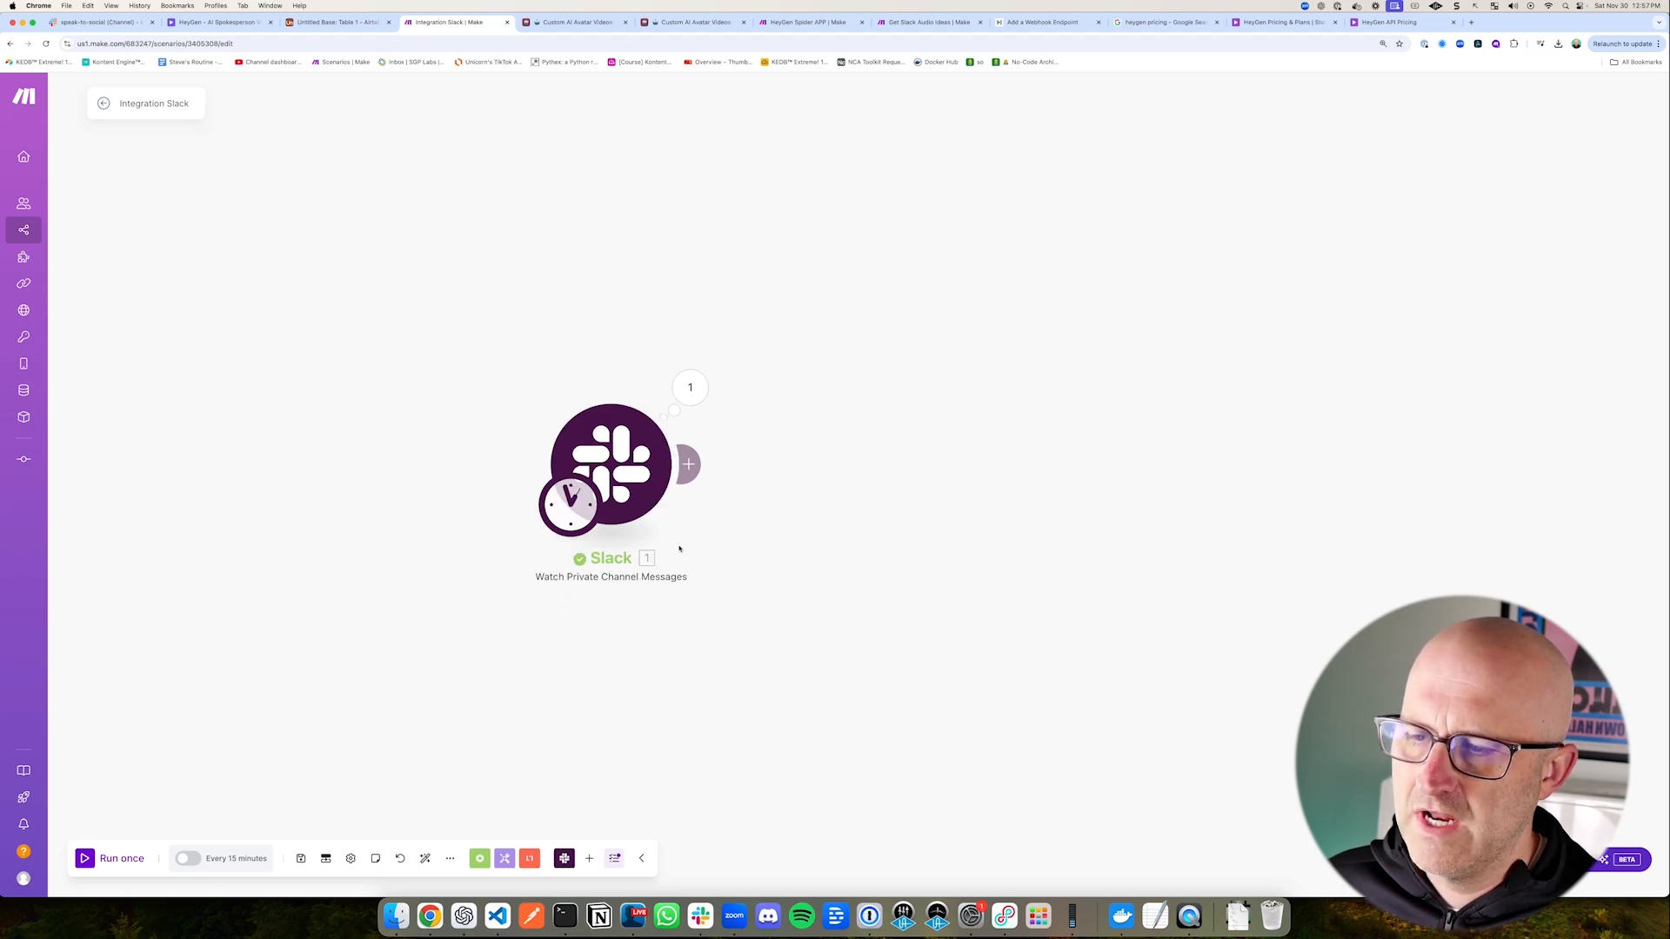
right_click(635, 477)
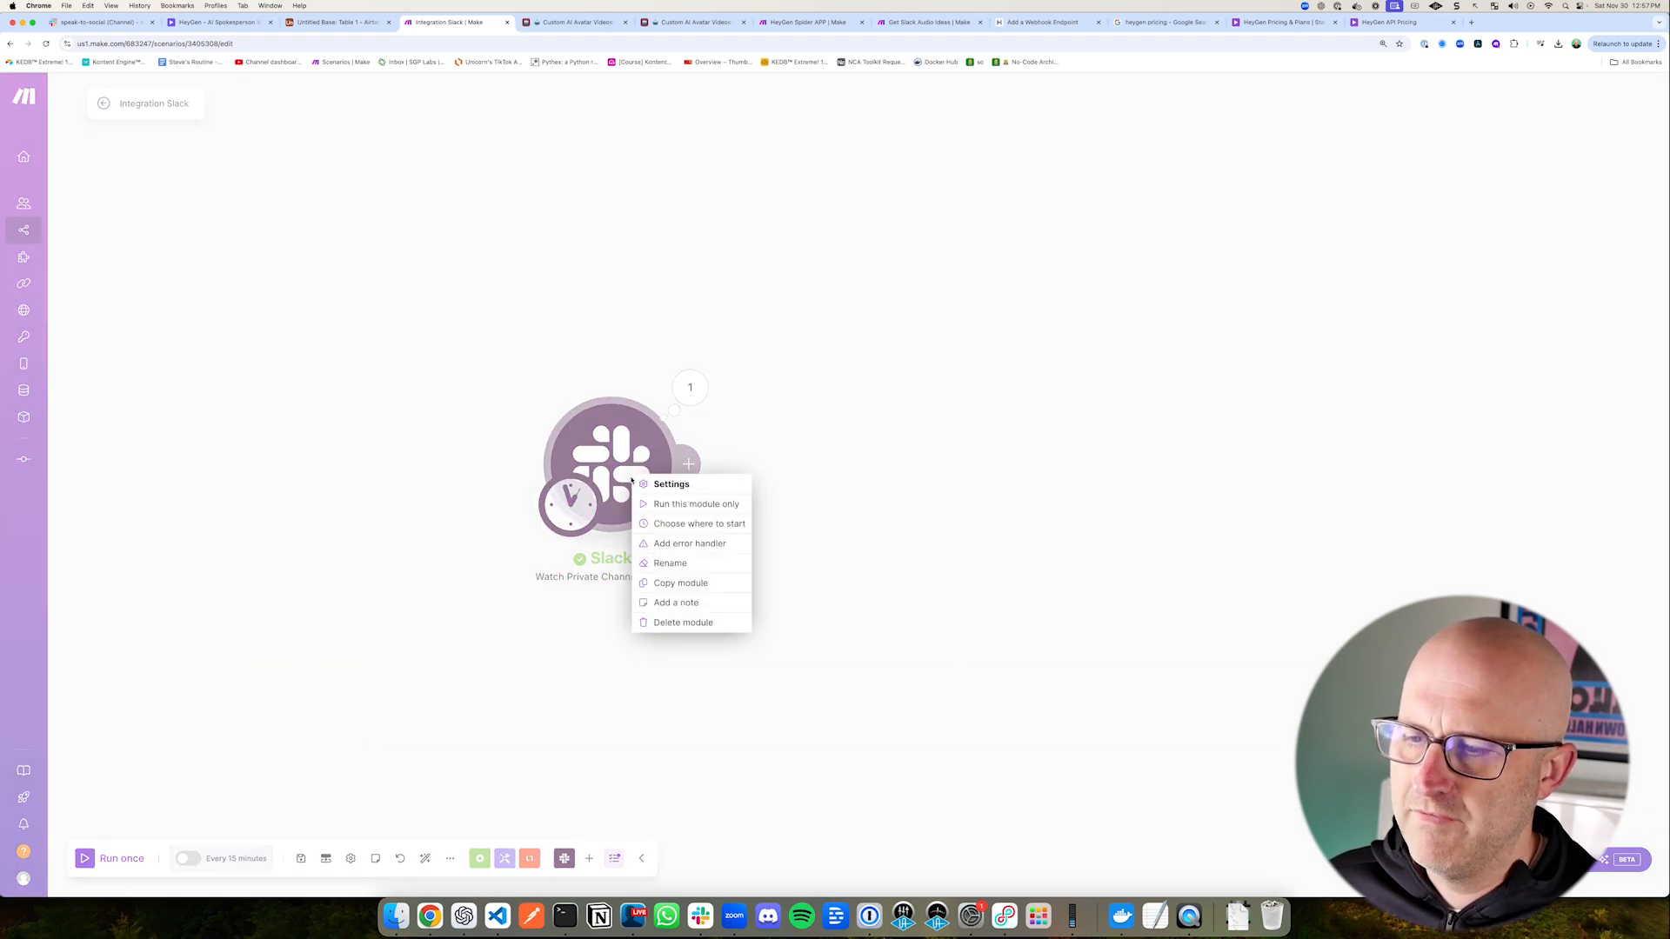
left_click(749, 523)
left_click(942, 525)
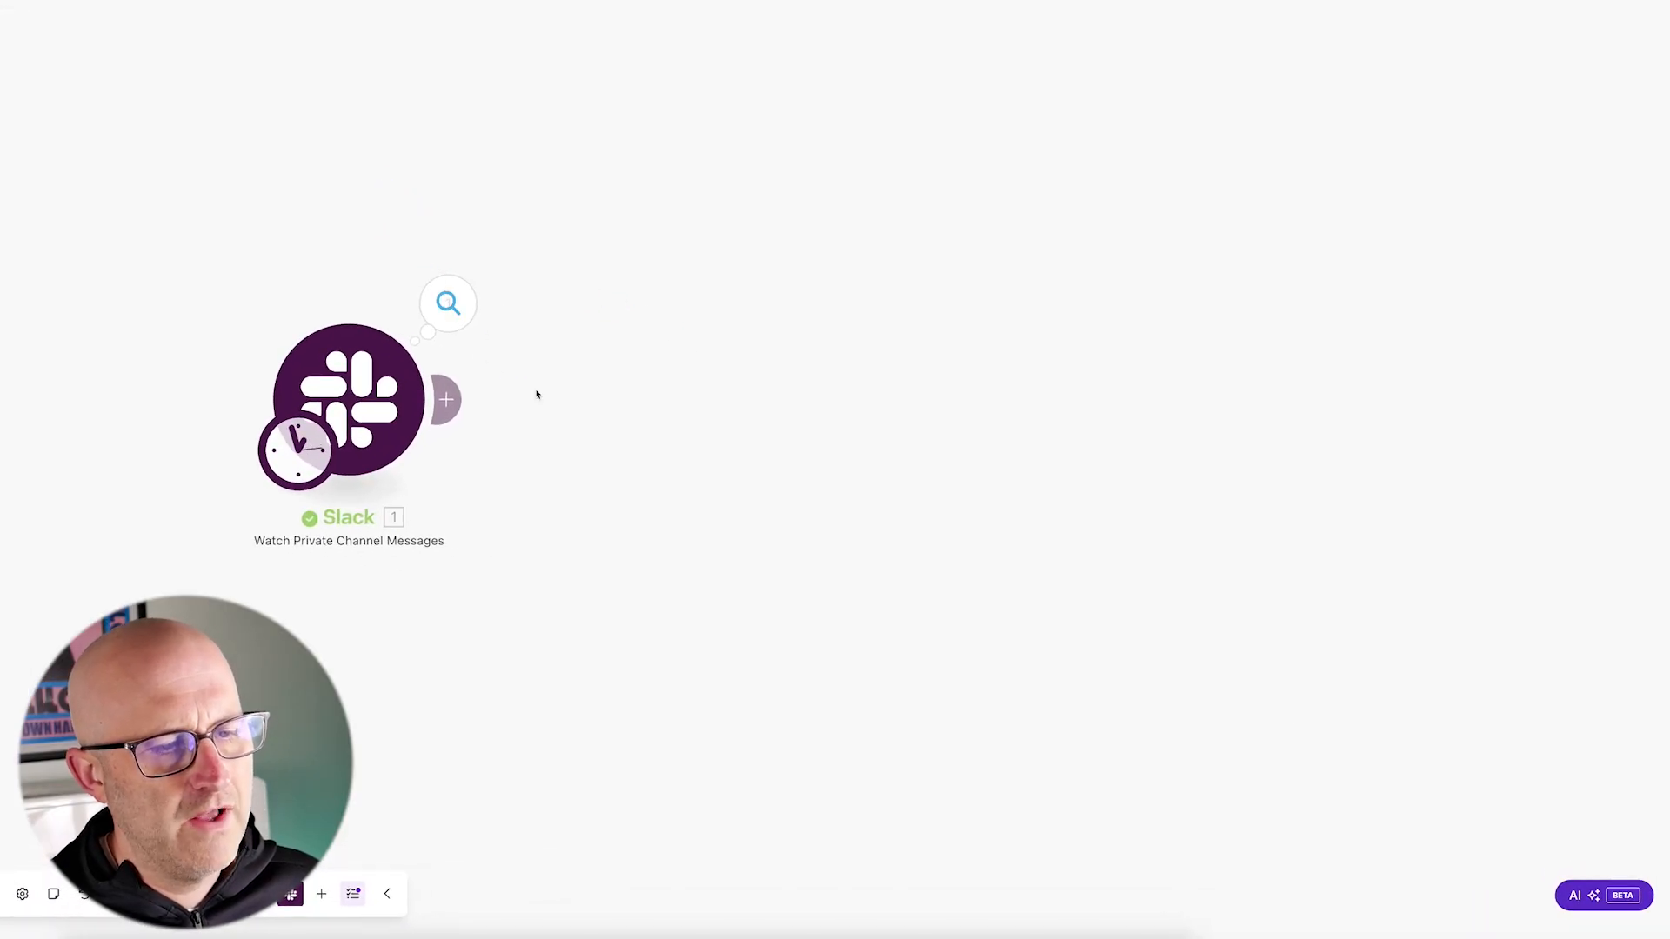
left_click_drag(863, 354, 900, 346)
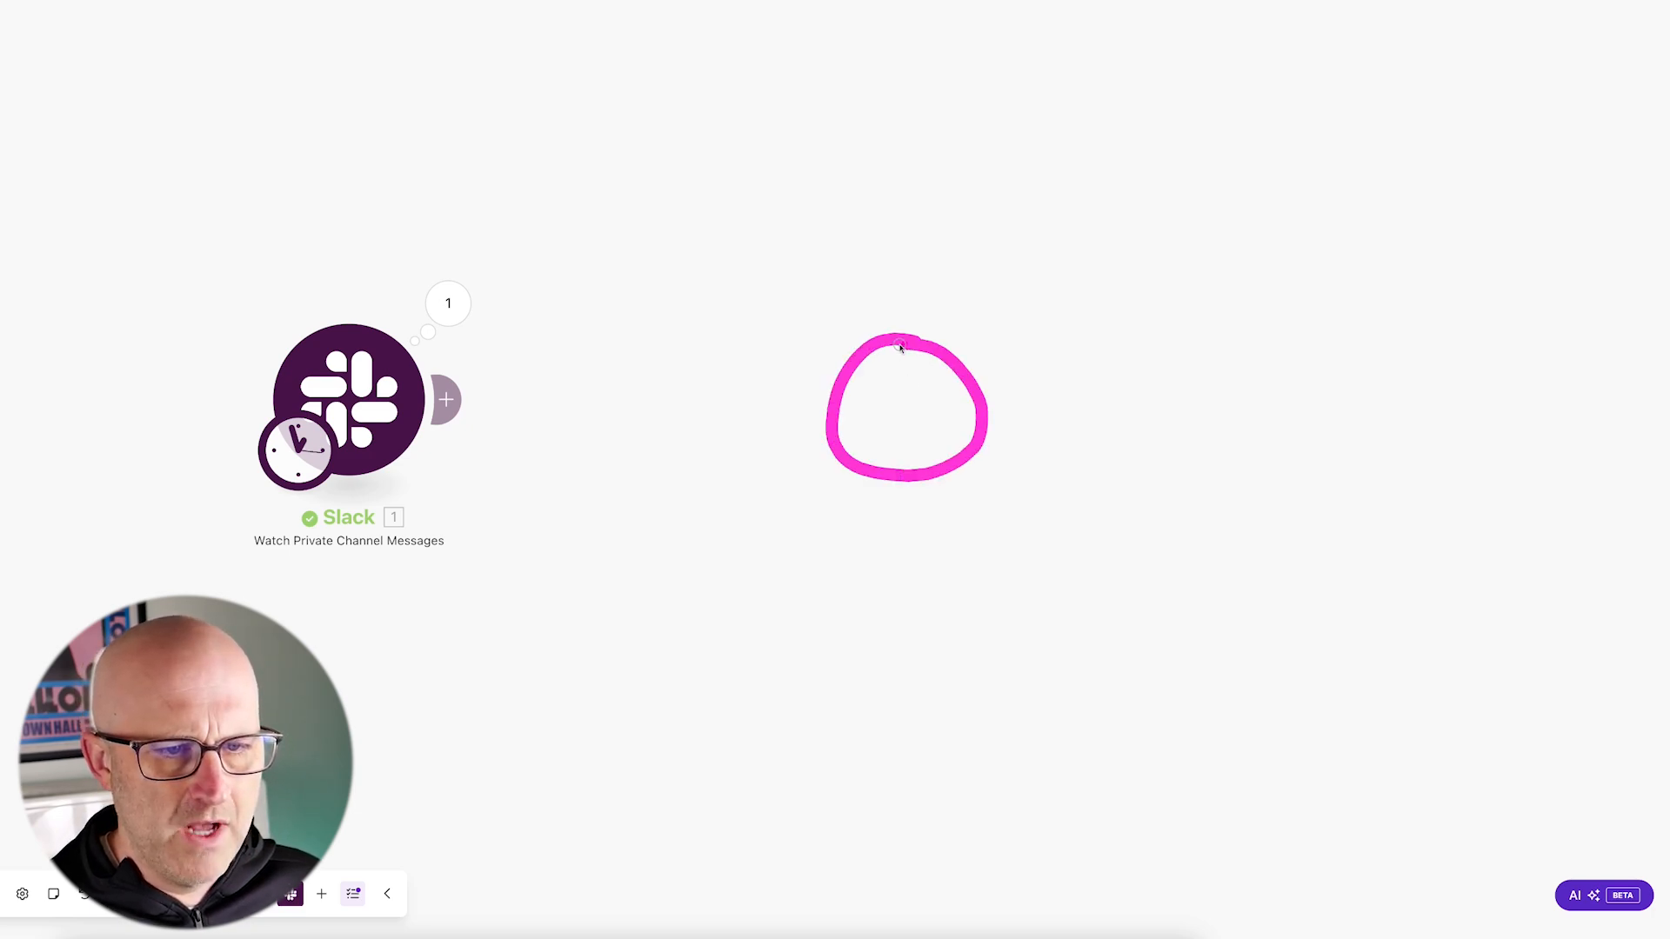
mouse_move(636, 368)
left_mouse_down()
mouse_move(734, 404)
mouse_move(633, 362)
left_mouse_up()
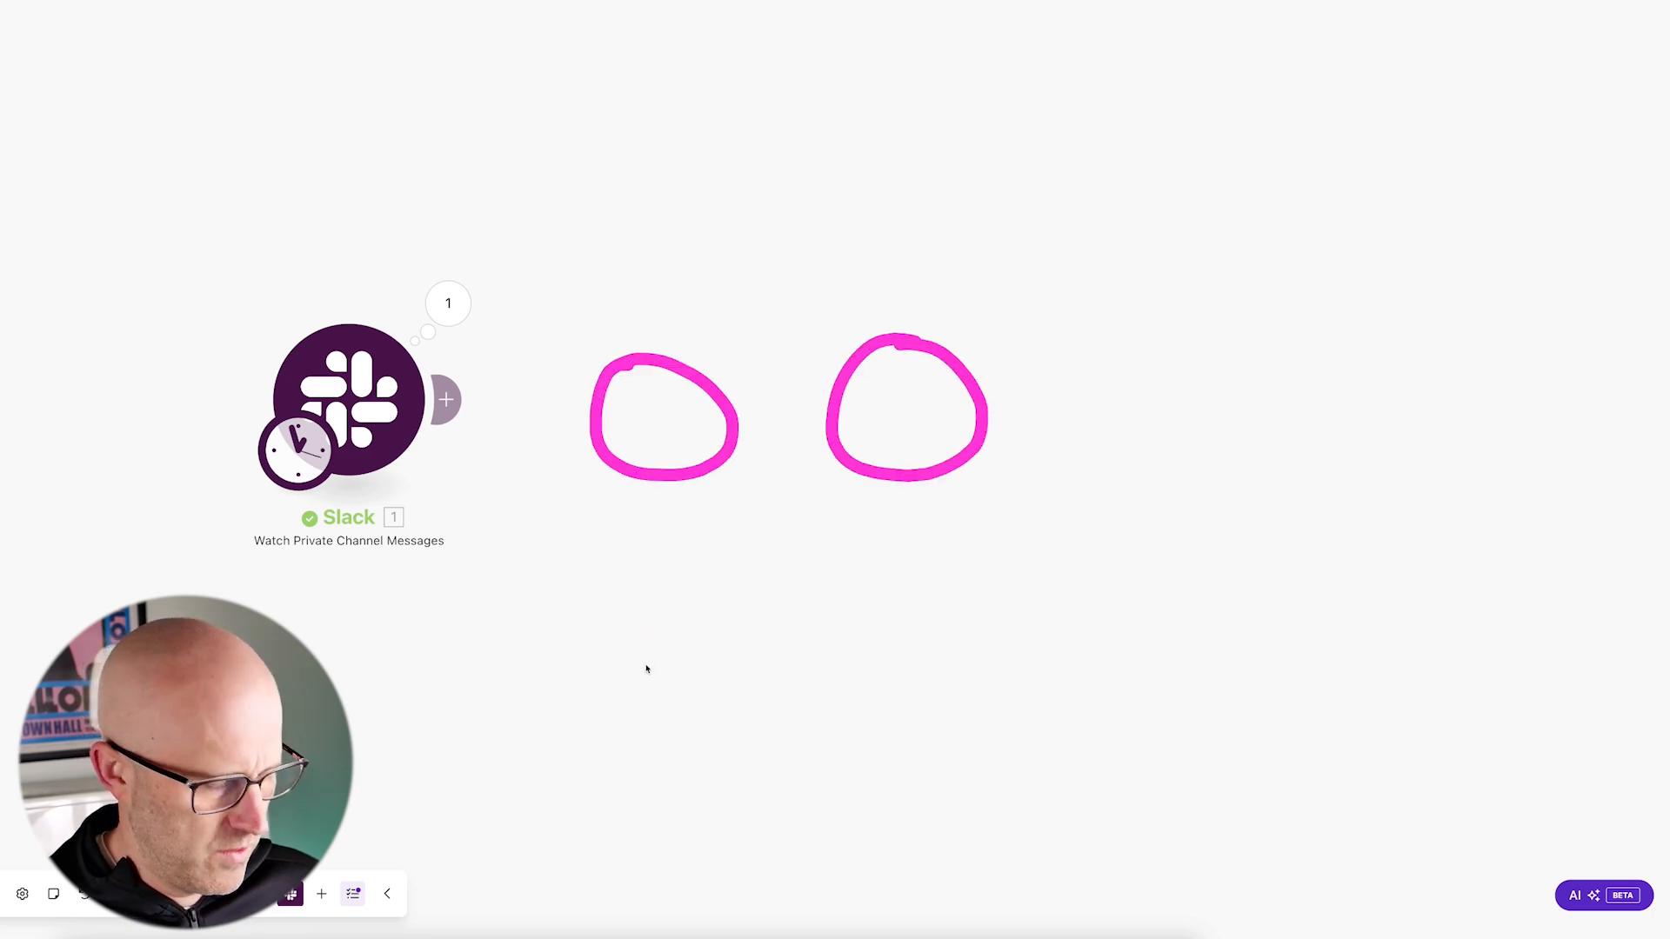
left_click_drag(631, 685, 651, 509)
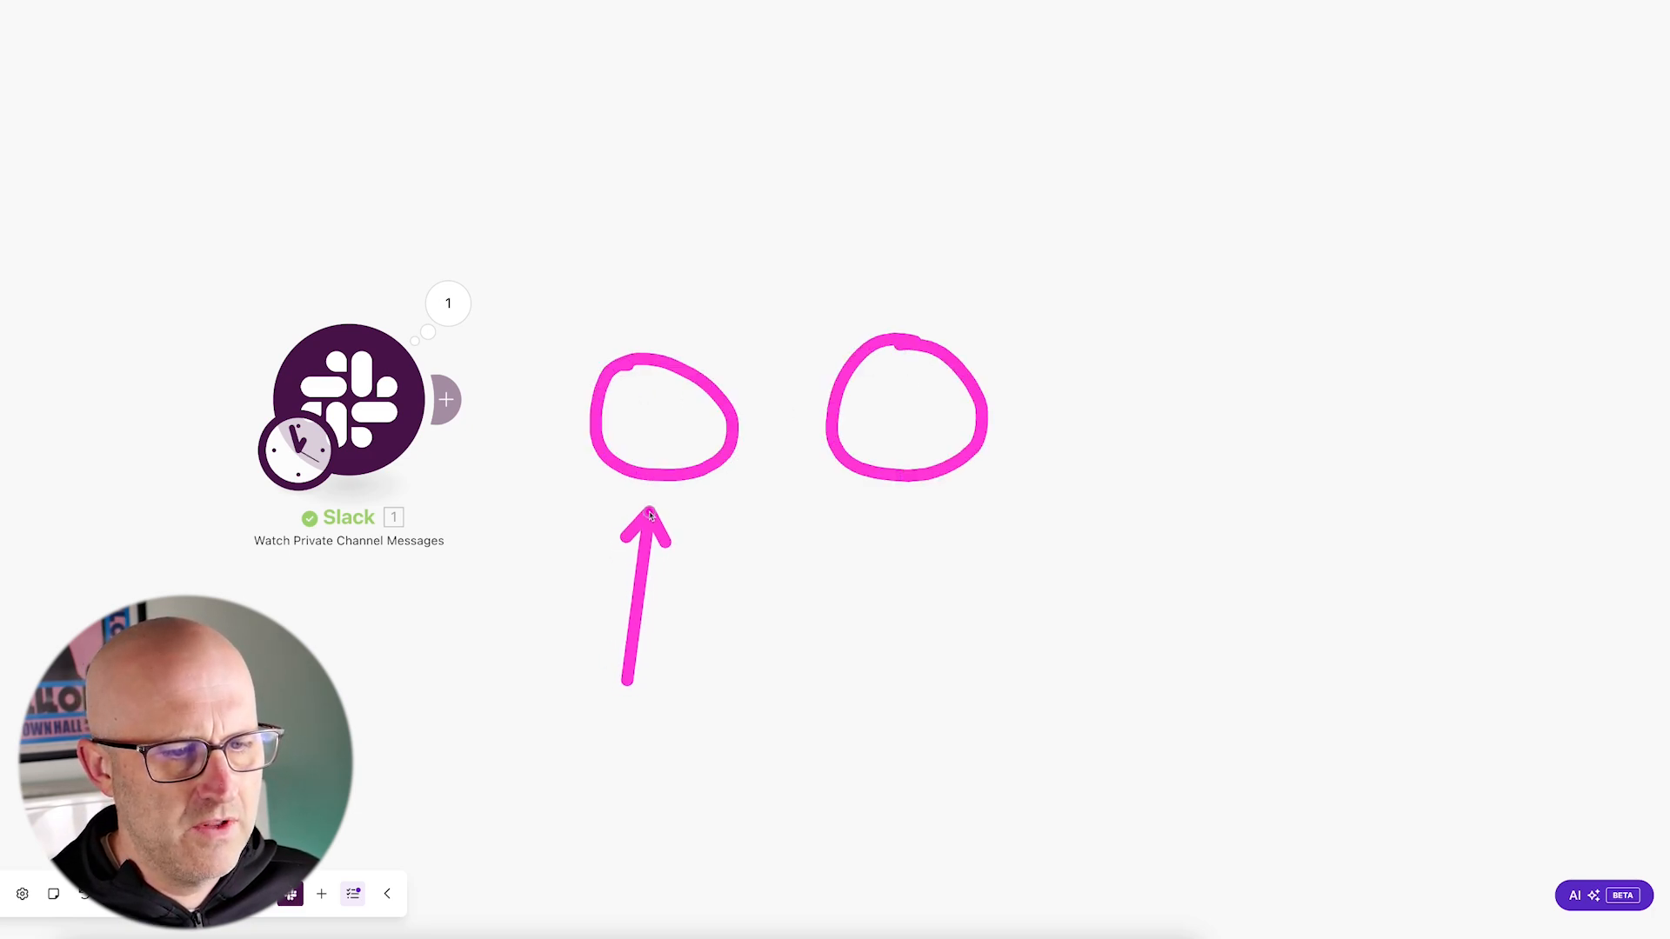
left_click_drag(566, 268, 483, 361)
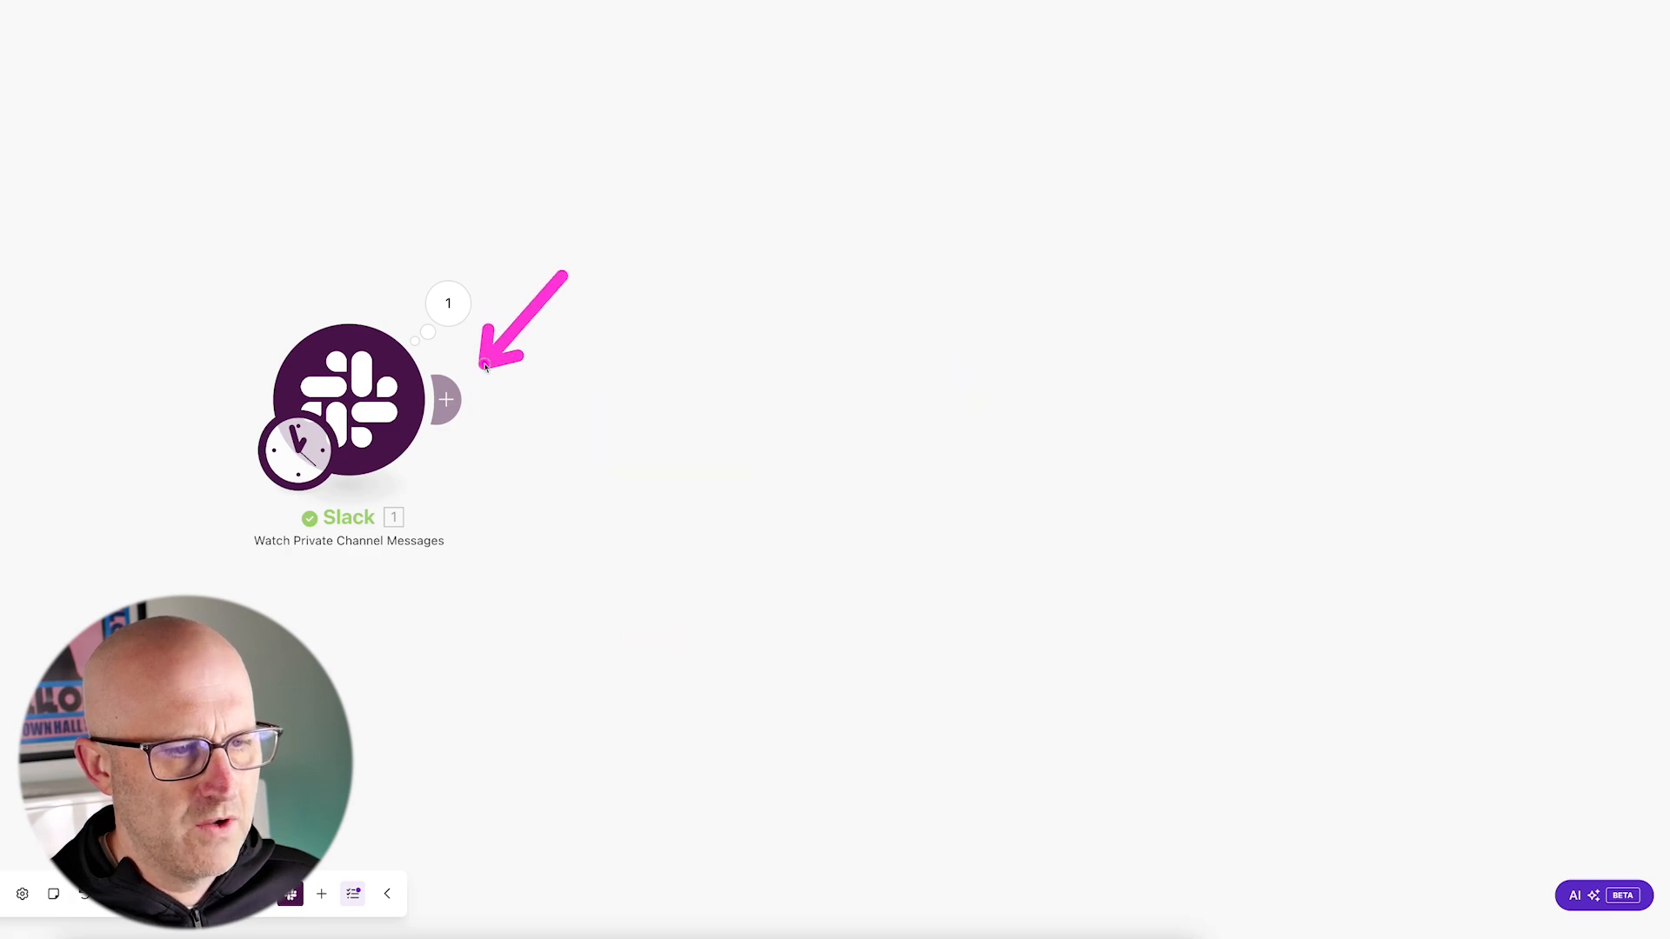
Step: Add a Slack Download a File module after the Watch Private Channel Messages trigger
left_click(446, 400)
left_click_drag(904, 112, 829, 237)
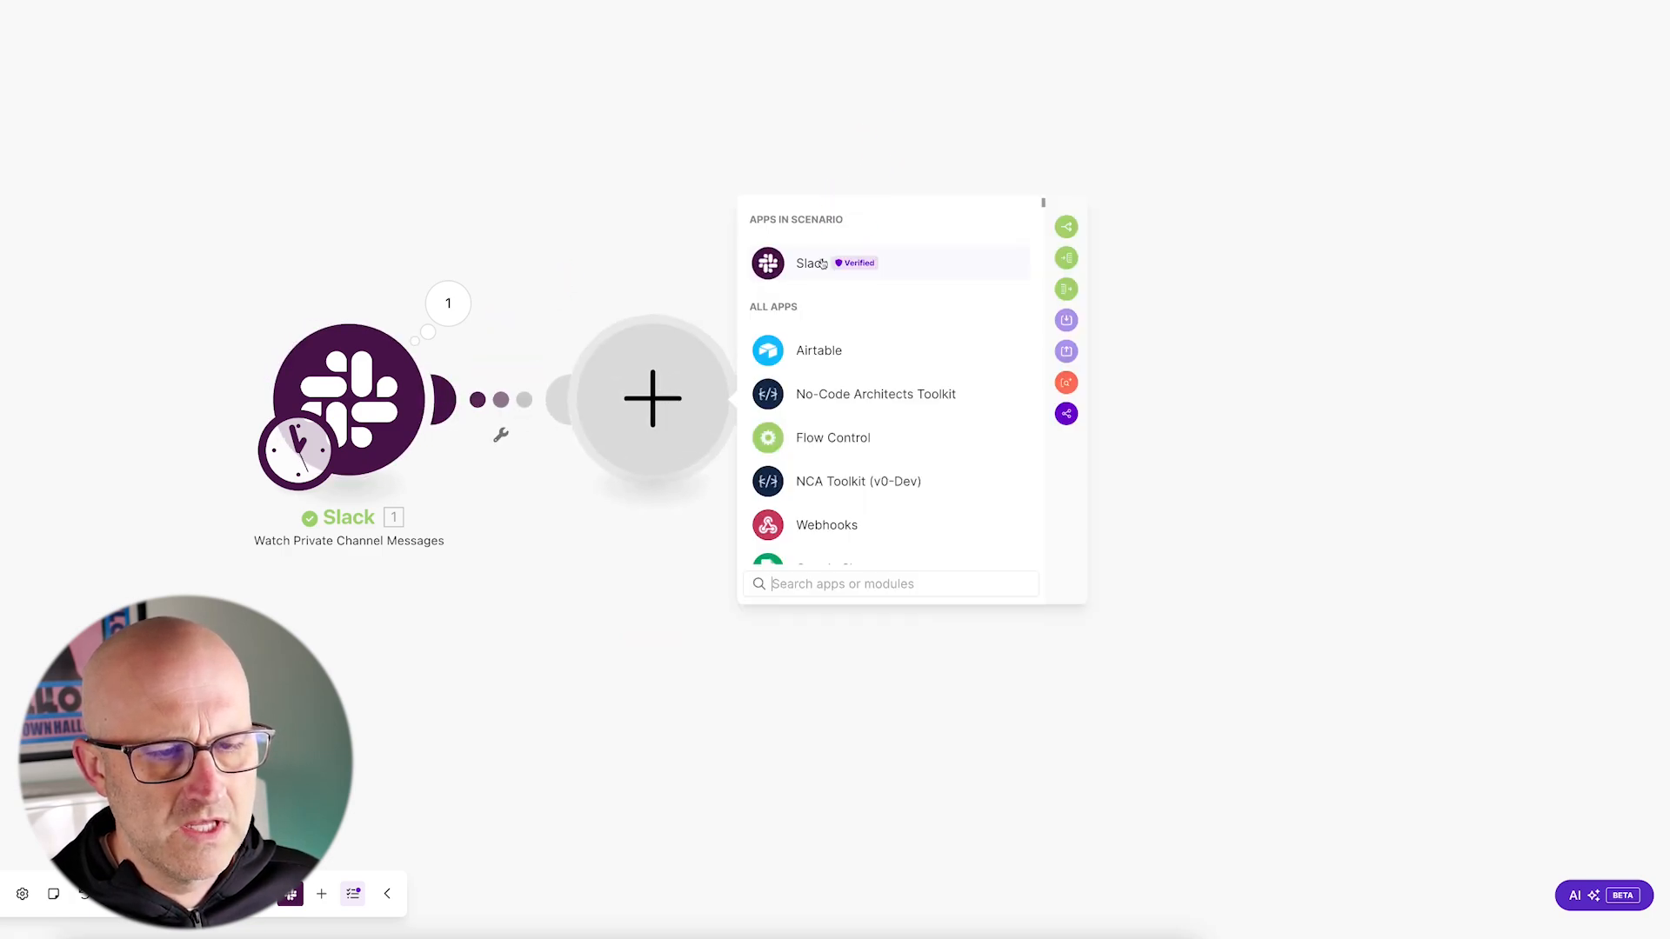
left_click(820, 264)
scroll(938, 346, "down", 5)
left_click_drag(904, 361, 836, 449)
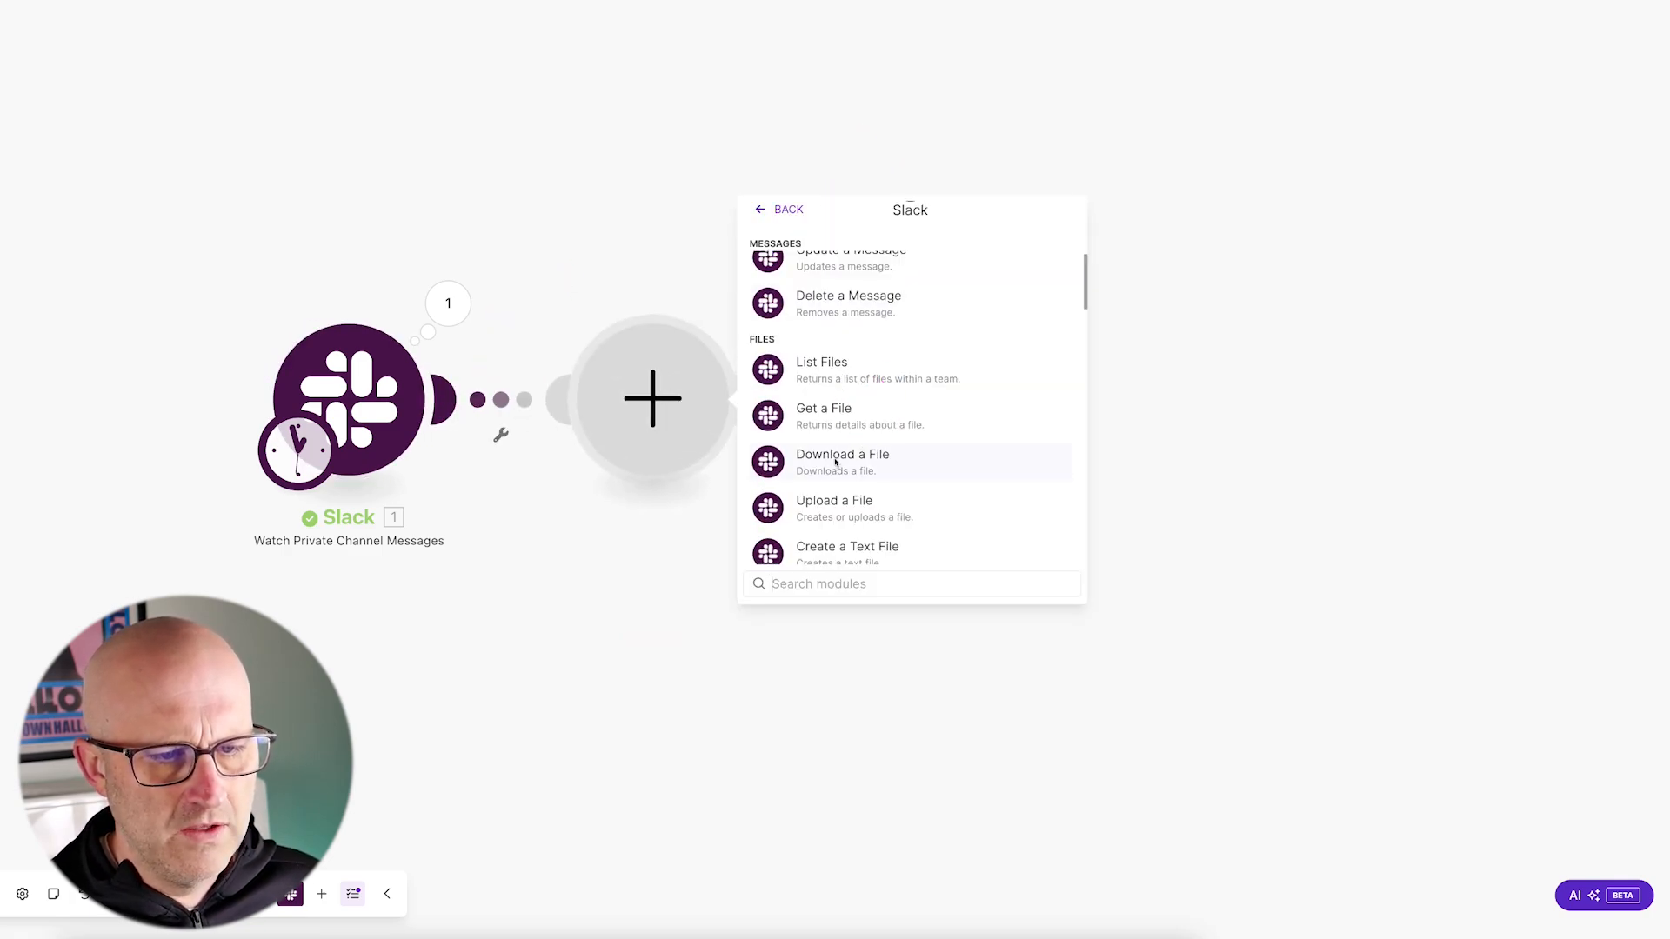
left_click(834, 458)
left_click_drag(937, 204, 877, 294)
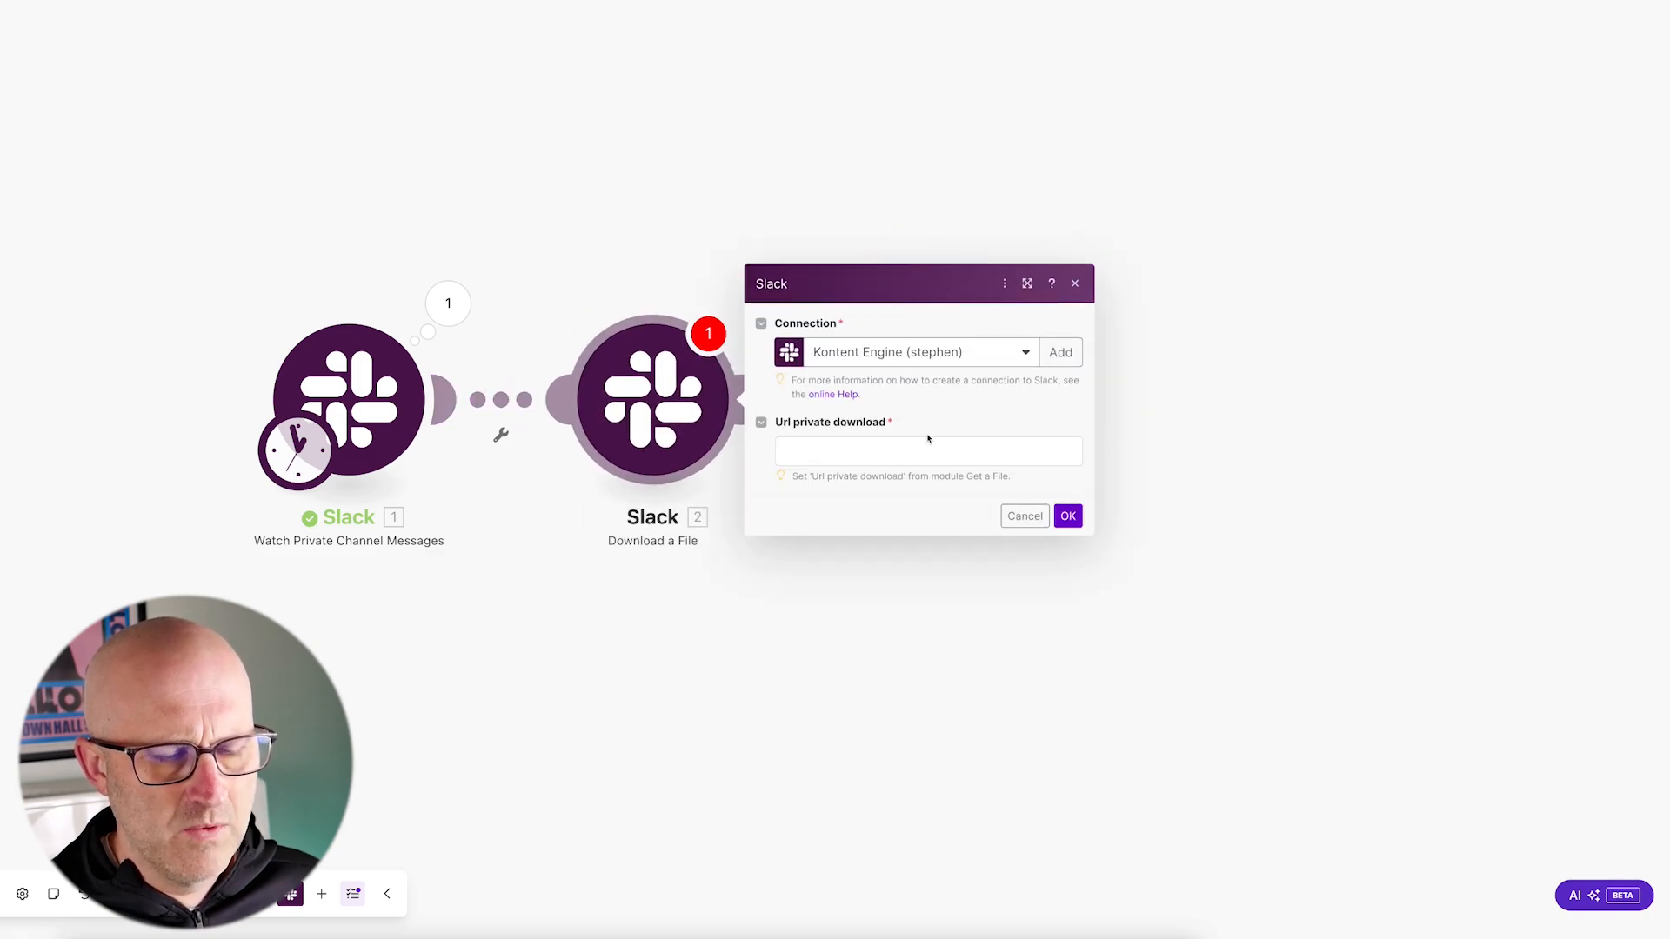
Step: Map the trigger's Files[] Url private download into the Download a File module's URL and save the module
left_click_drag(1000, 385, 920, 433)
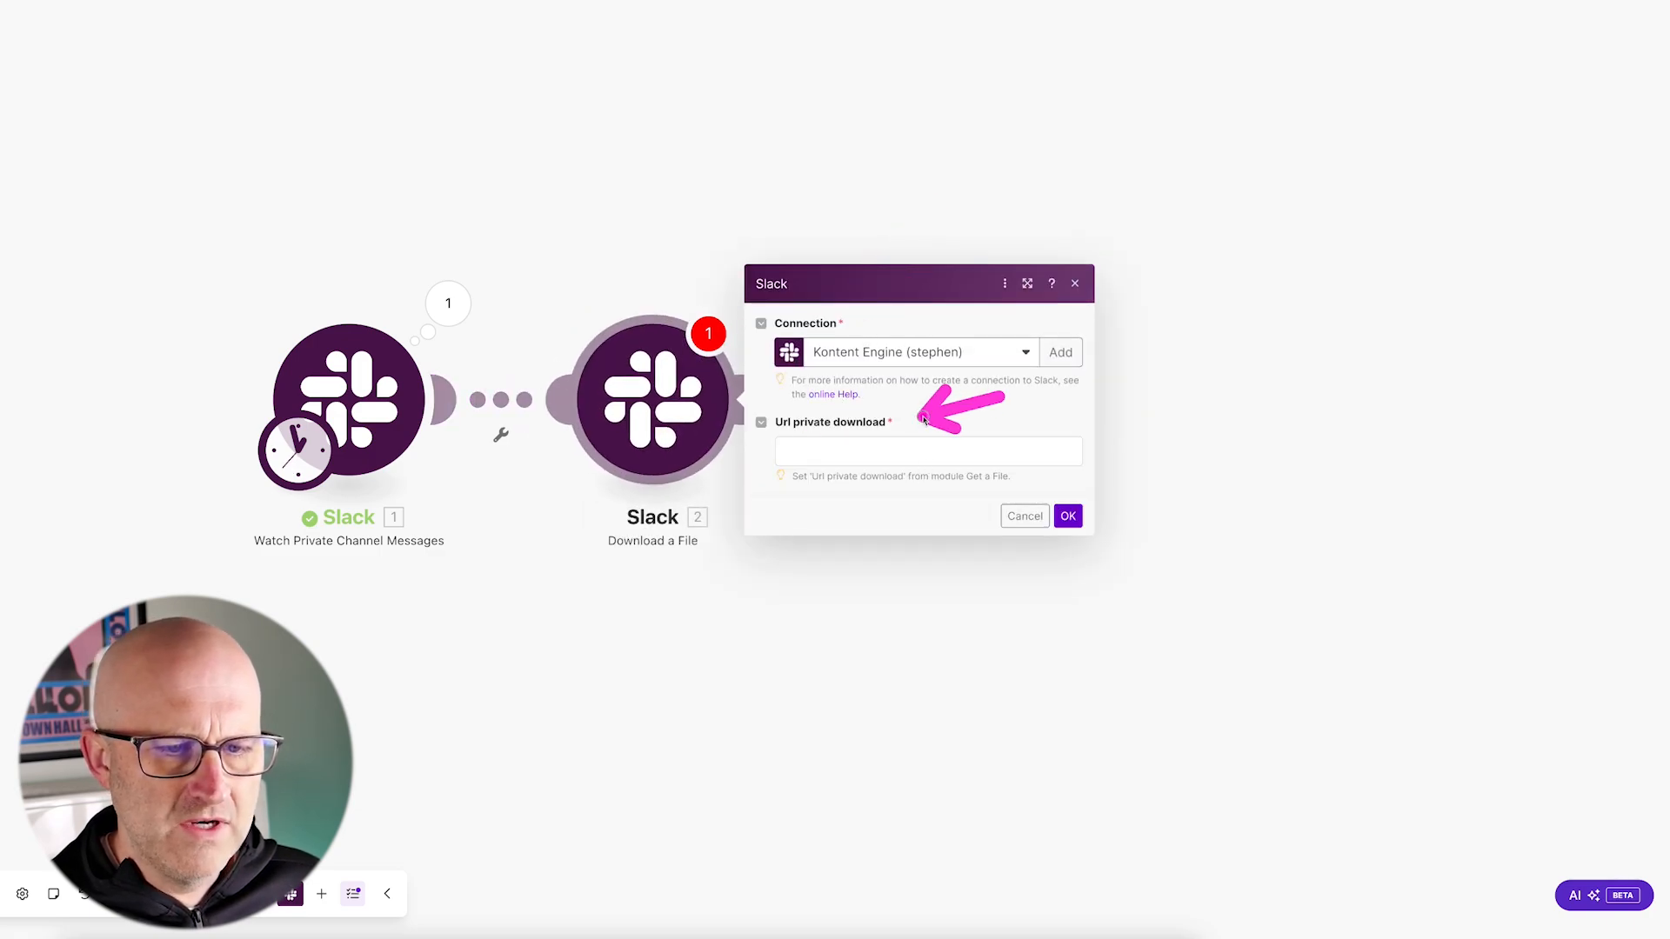
mouse_move(499, 173)
left_mouse_down()
mouse_move(456, 257)
mouse_move(470, 268)
left_mouse_up()
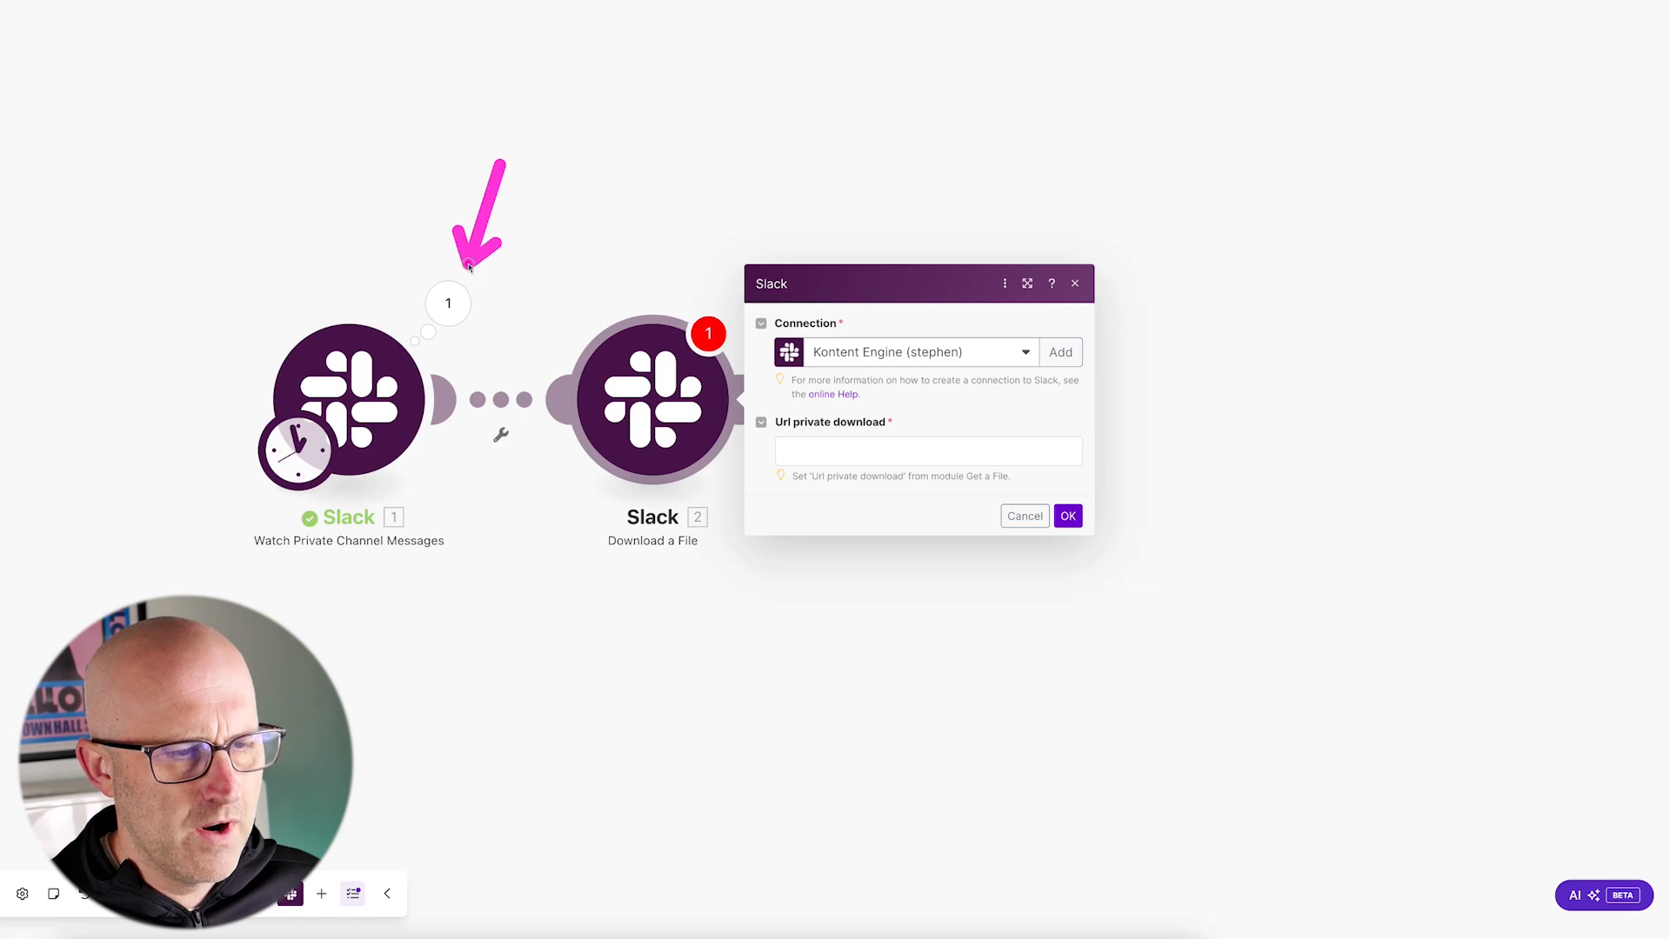
left_click(850, 451)
left_click_drag(1017, 533, 1112, 555)
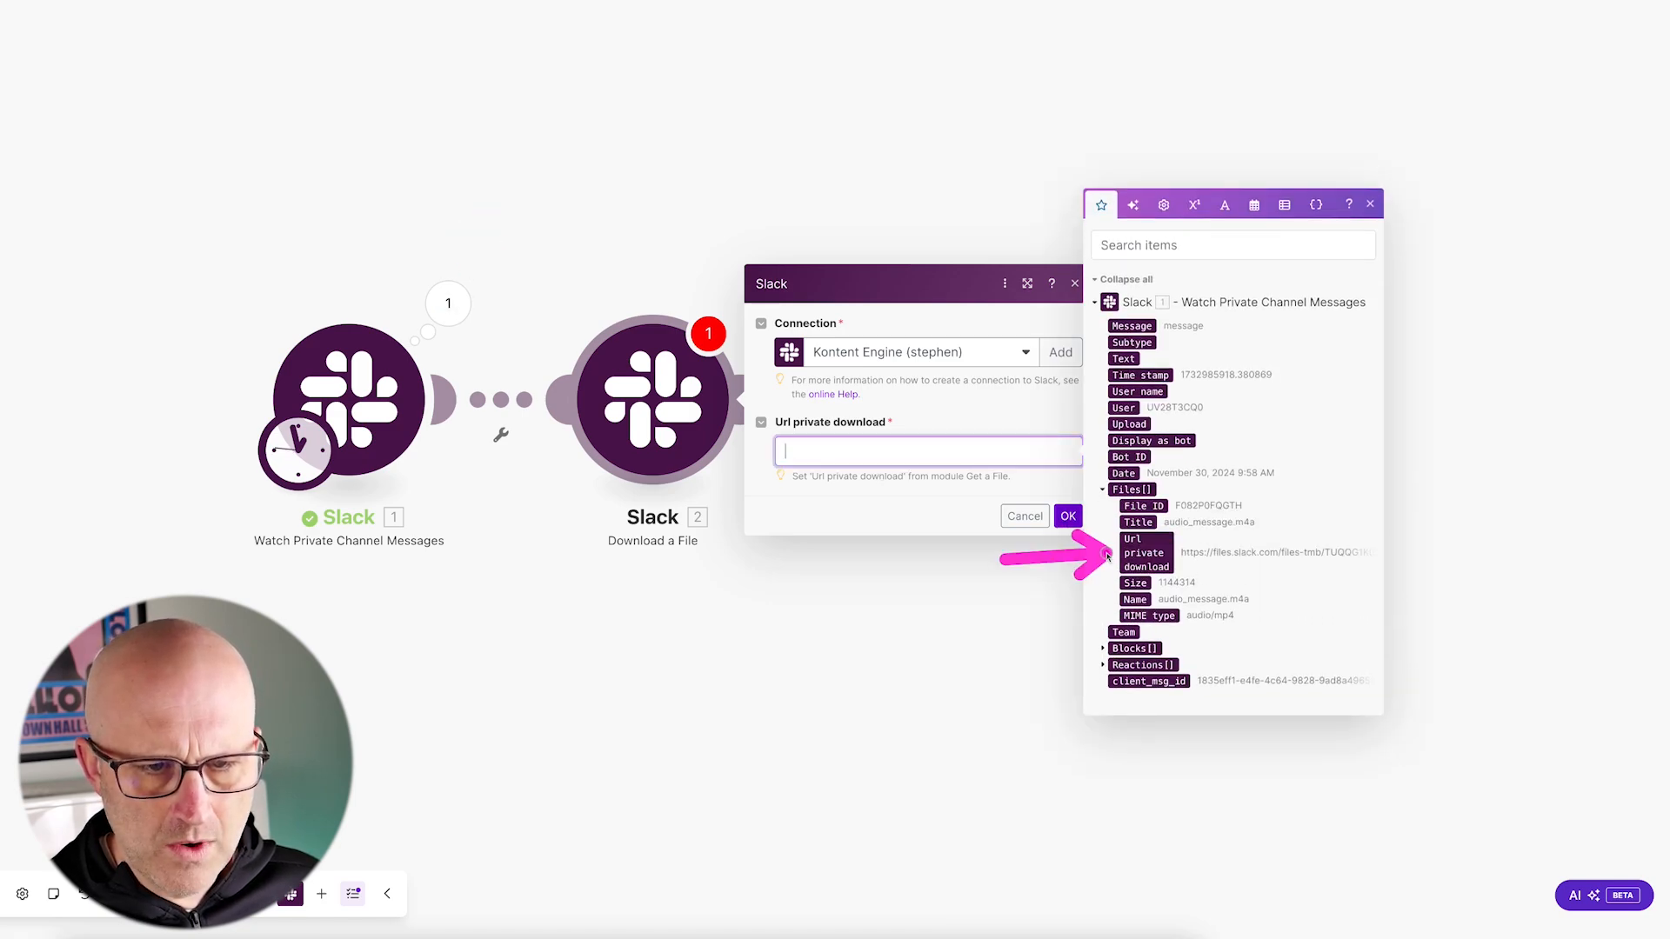
left_click(1147, 556)
left_click_drag(1056, 404, 1068, 486)
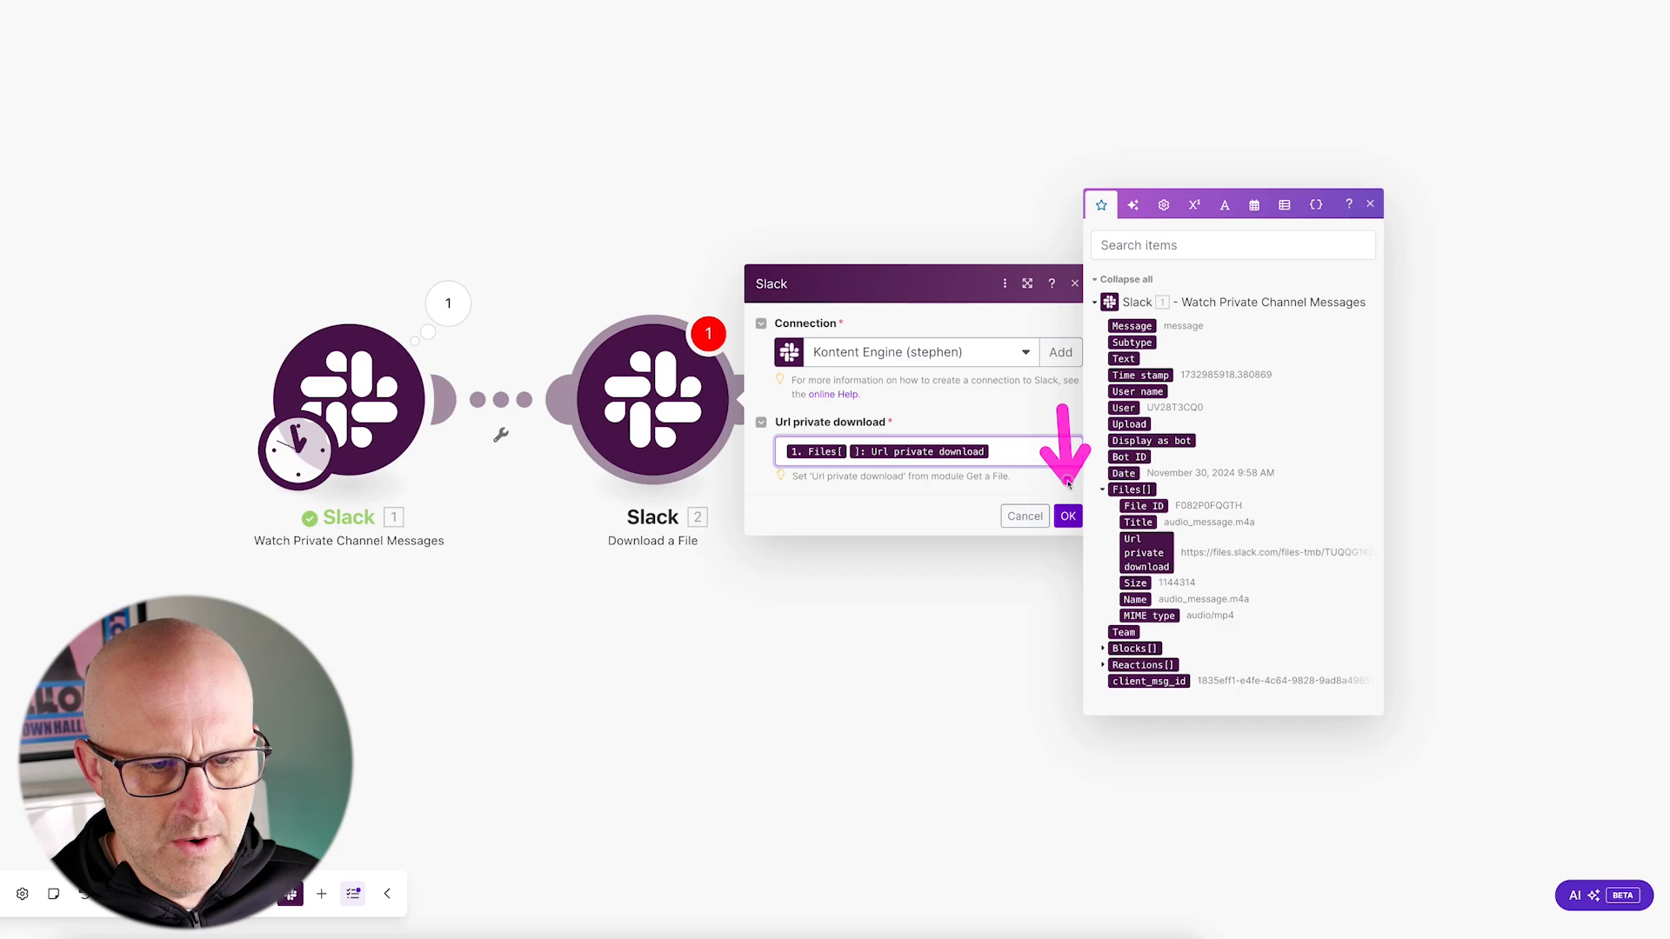
left_click(1068, 516)
Step: Set up a filter between the two Slack modules with the trigger's Files[] Url private download as its condition field
left_click_drag(499, 286, 499, 367)
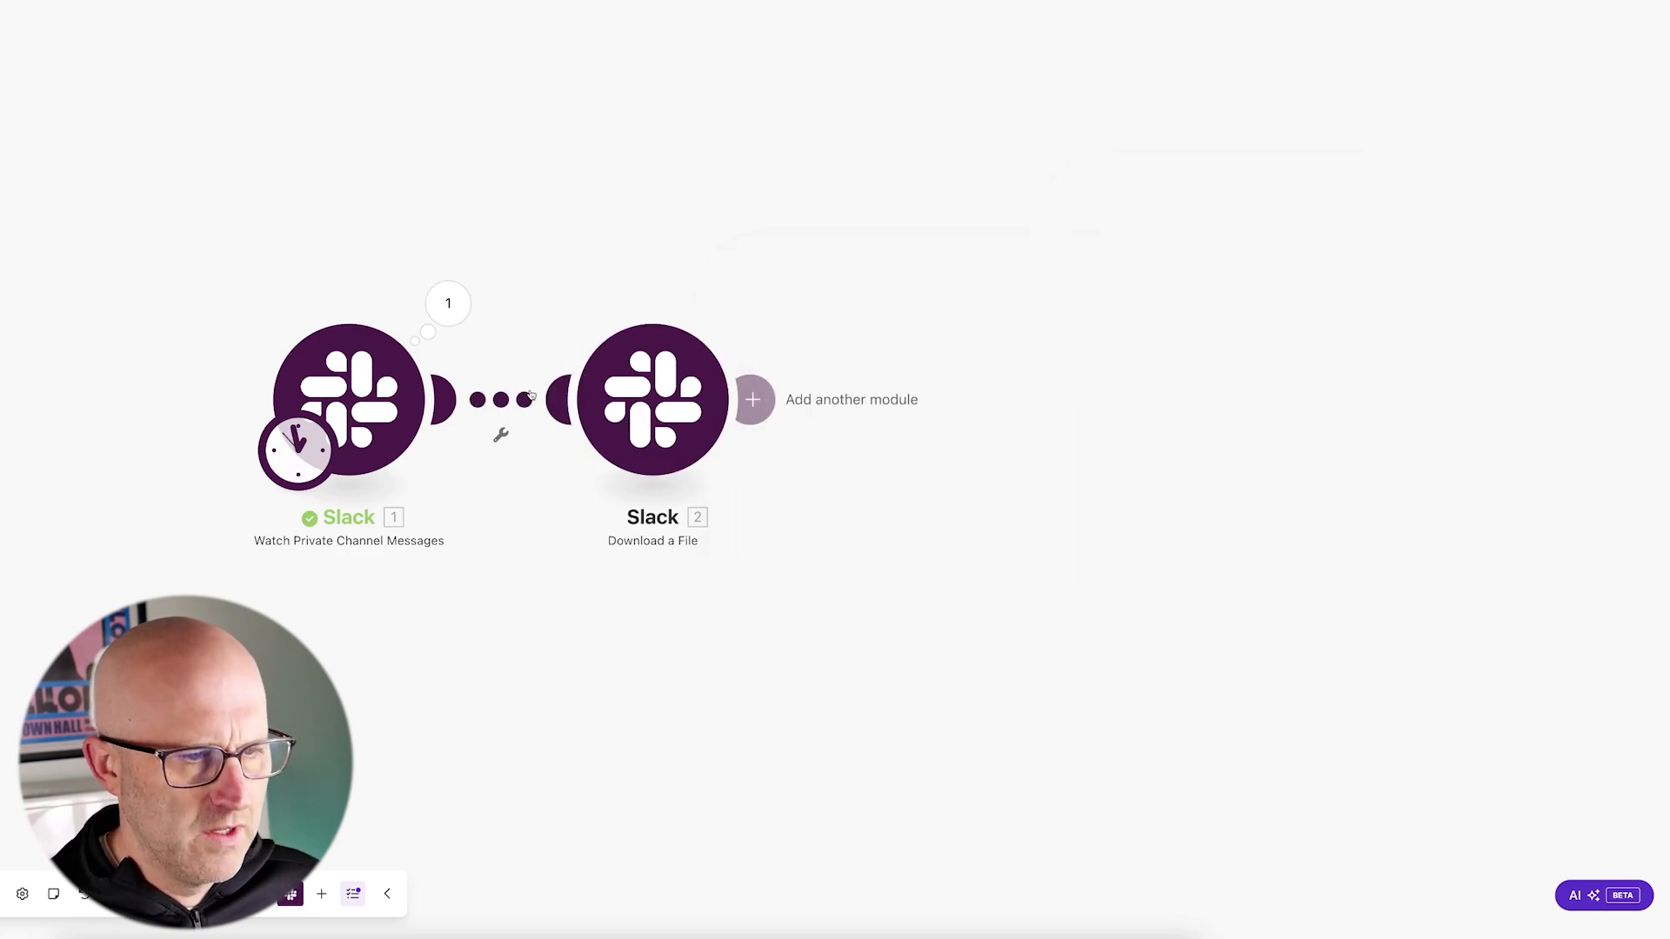
left_click_drag(113, 285, 230, 346)
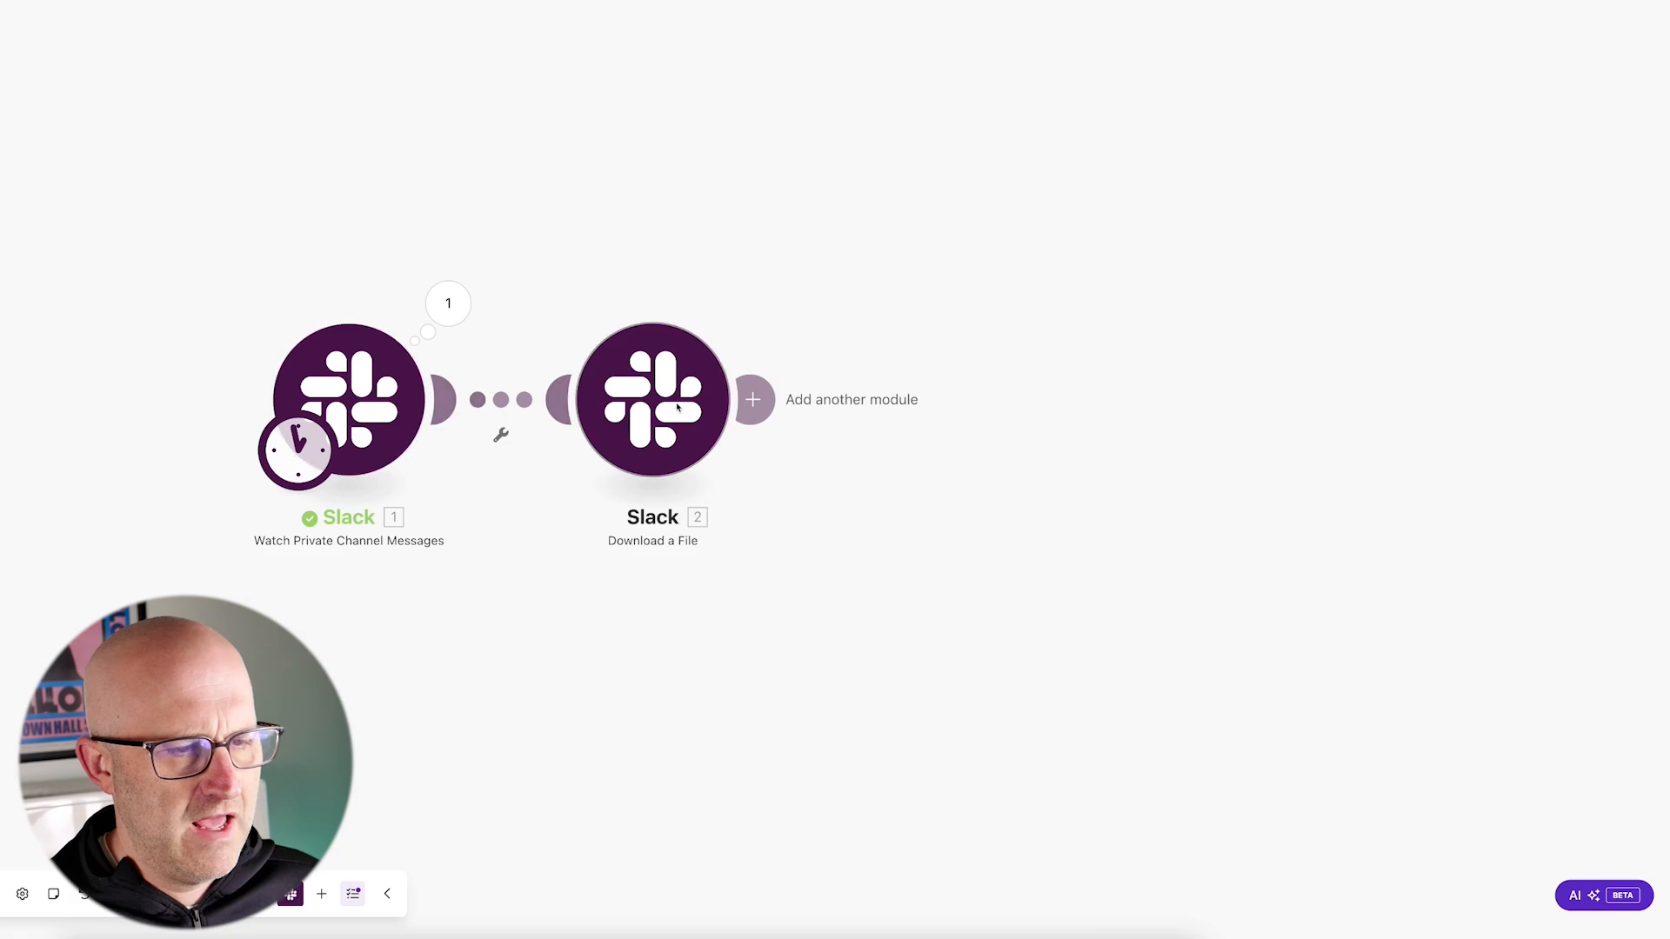
left_click_drag(533, 254, 508, 352)
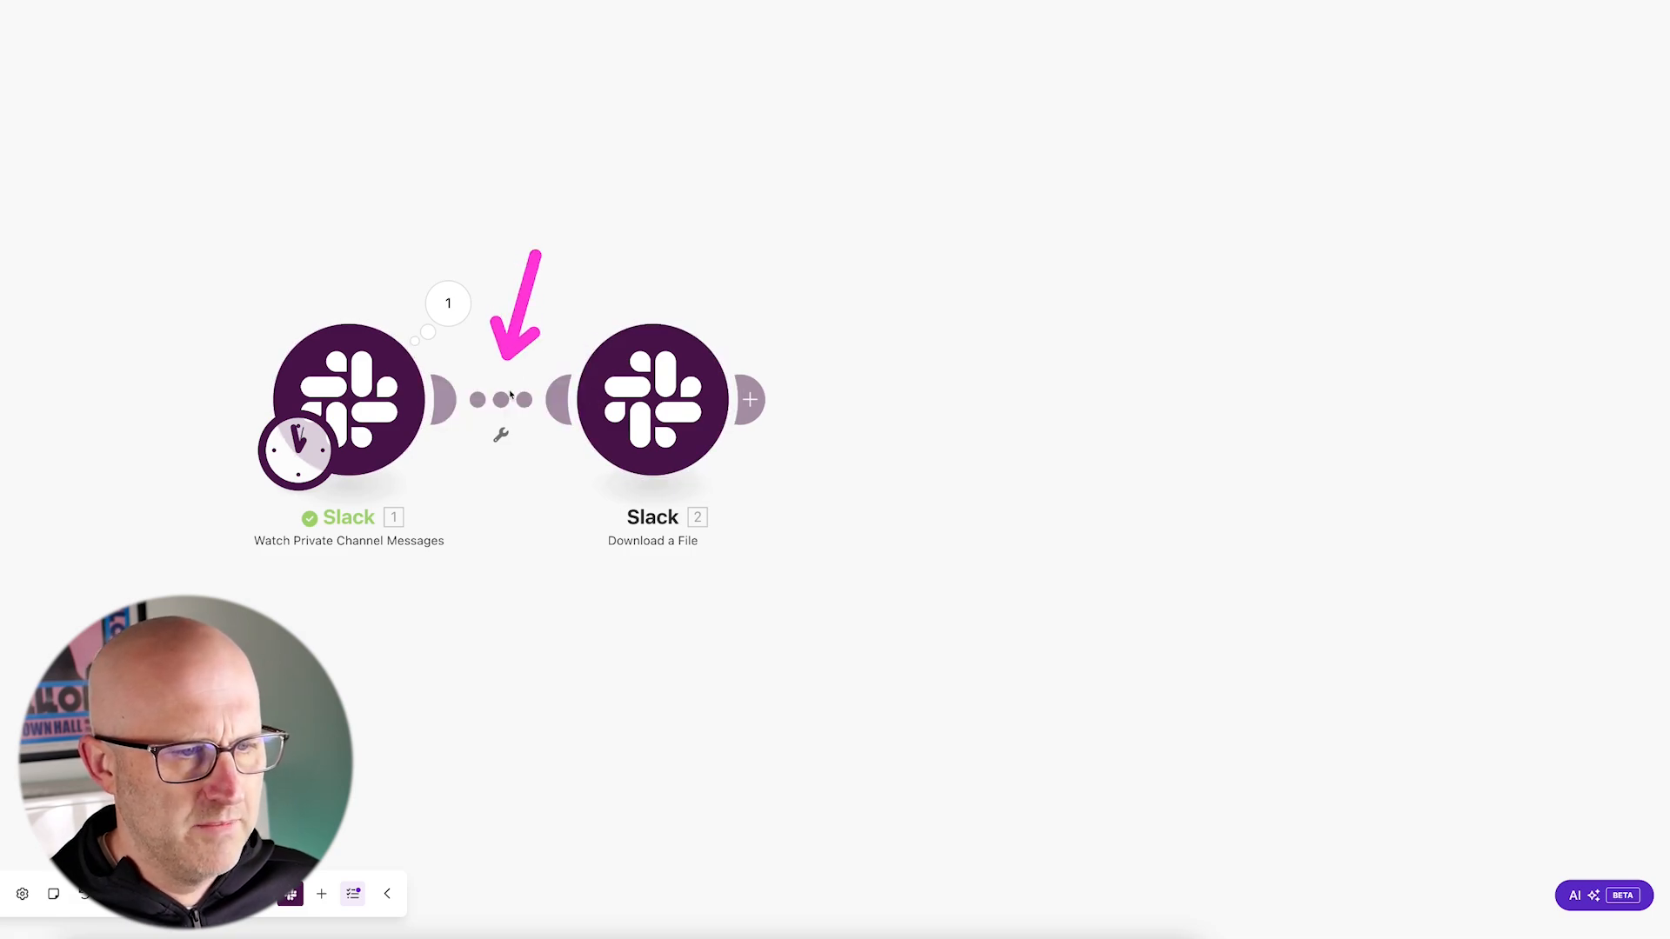
left_click(504, 400)
left_click(628, 400)
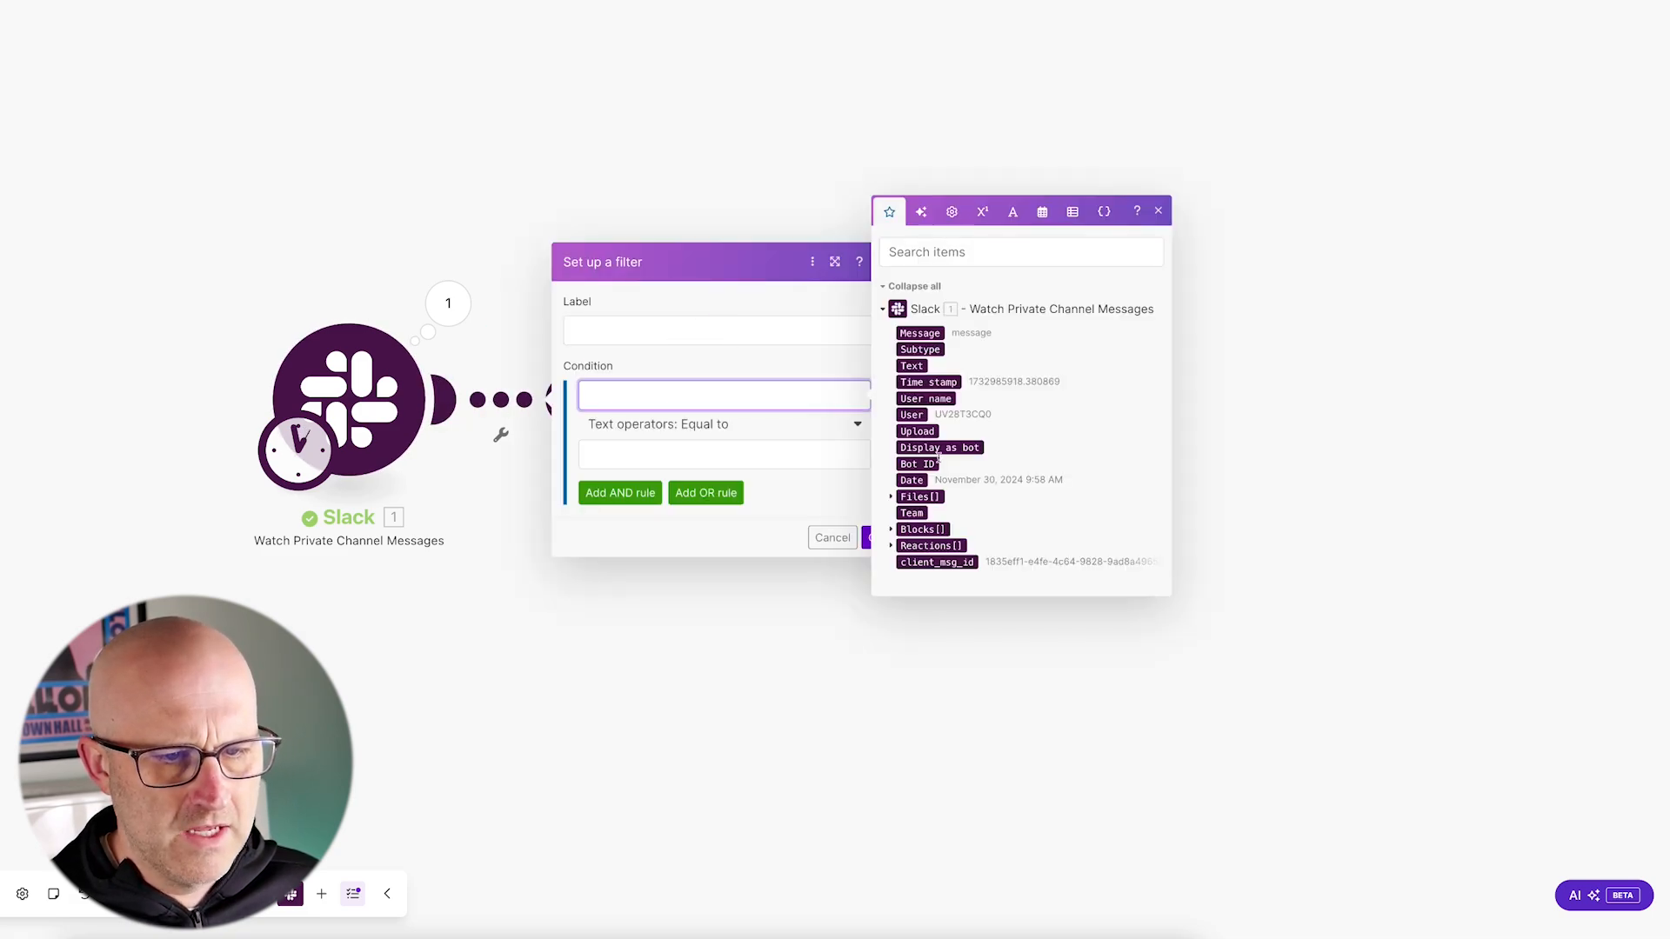
left_click_drag(781, 481, 880, 500)
left_click(882, 499)
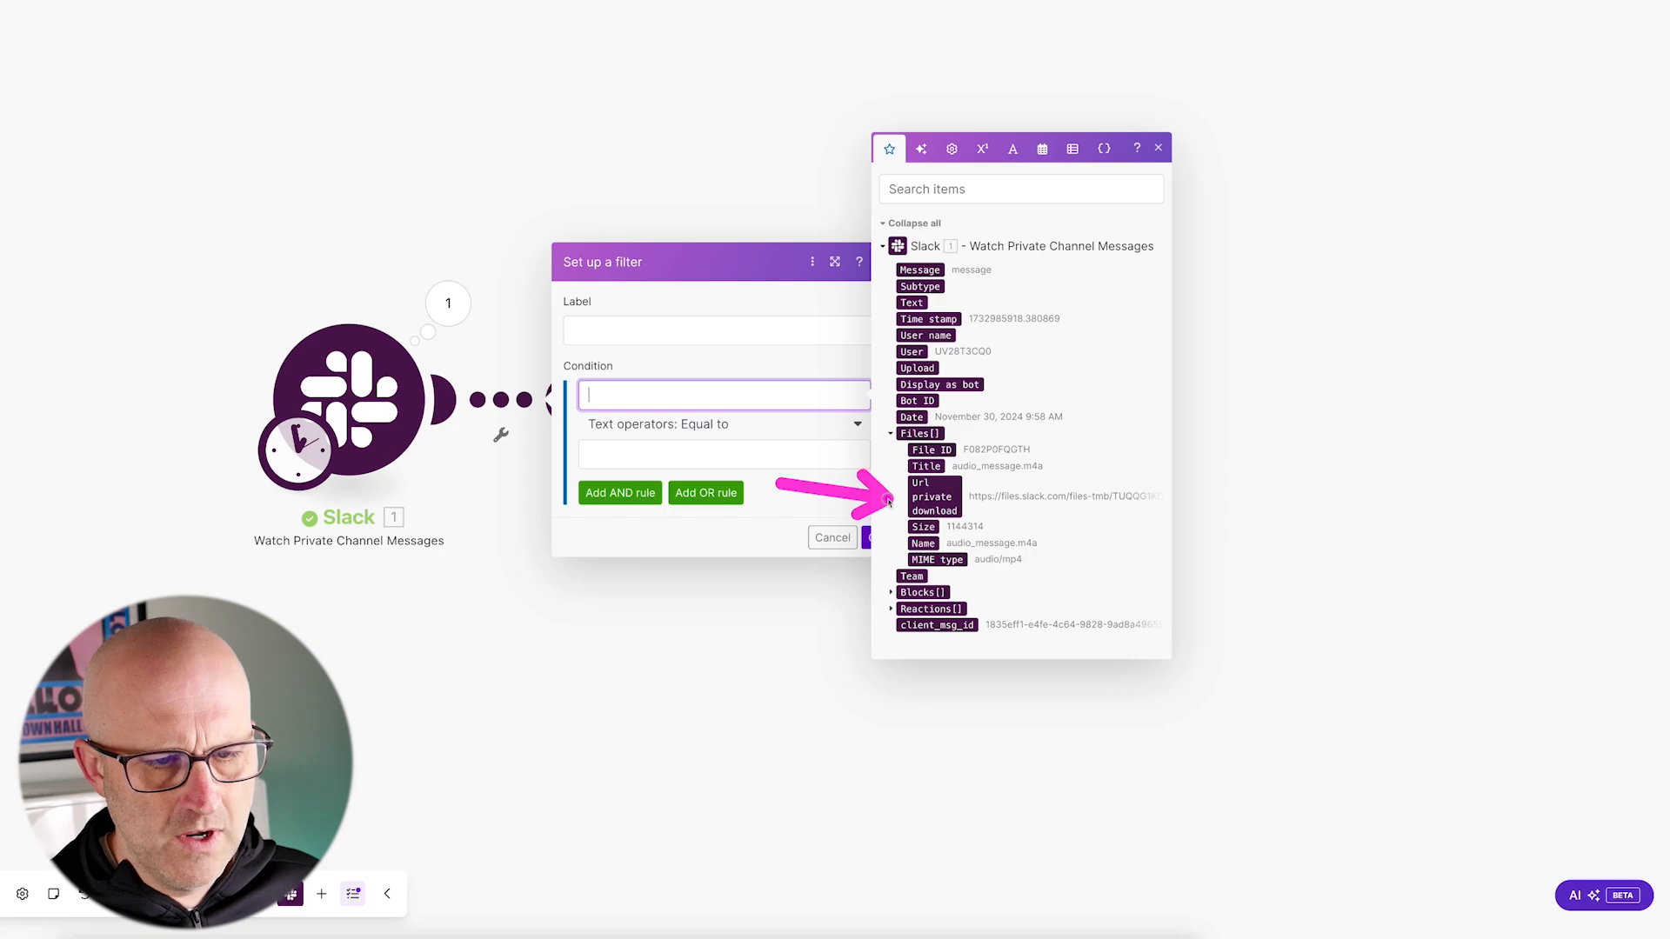
left_click(932, 497)
Step: Set the filter's operator to Exists and save the filter
left_click_drag(790, 357, 607, 502)
left_click(721, 425)
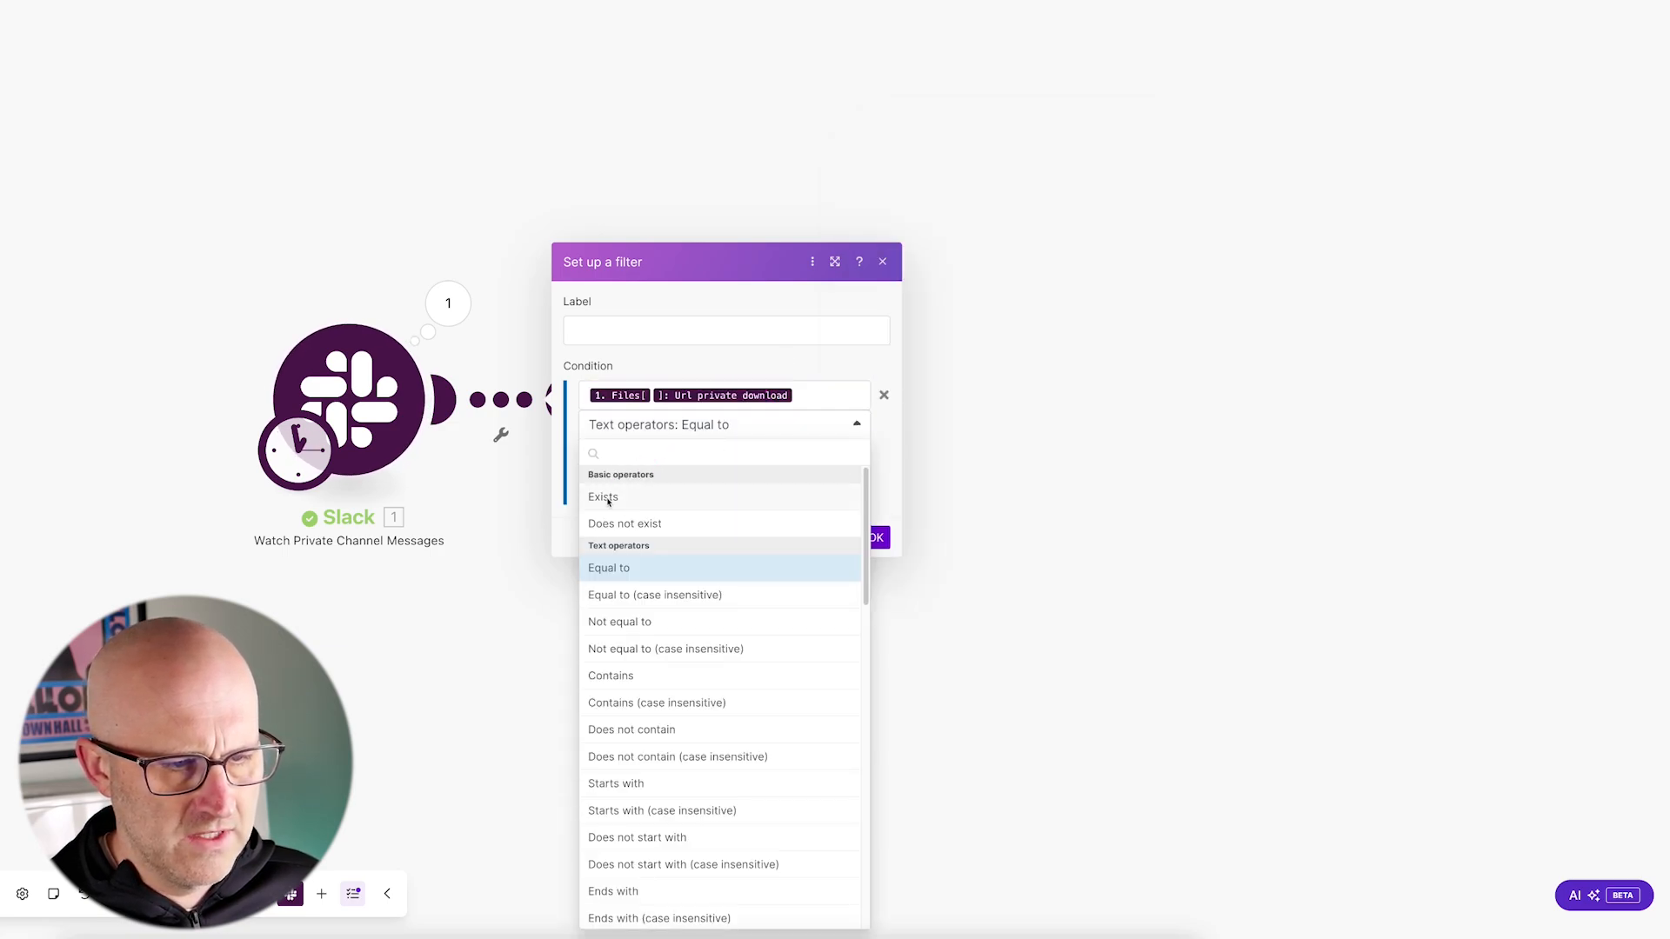
left_click(607, 499)
left_click_drag(348, 268, 565, 276)
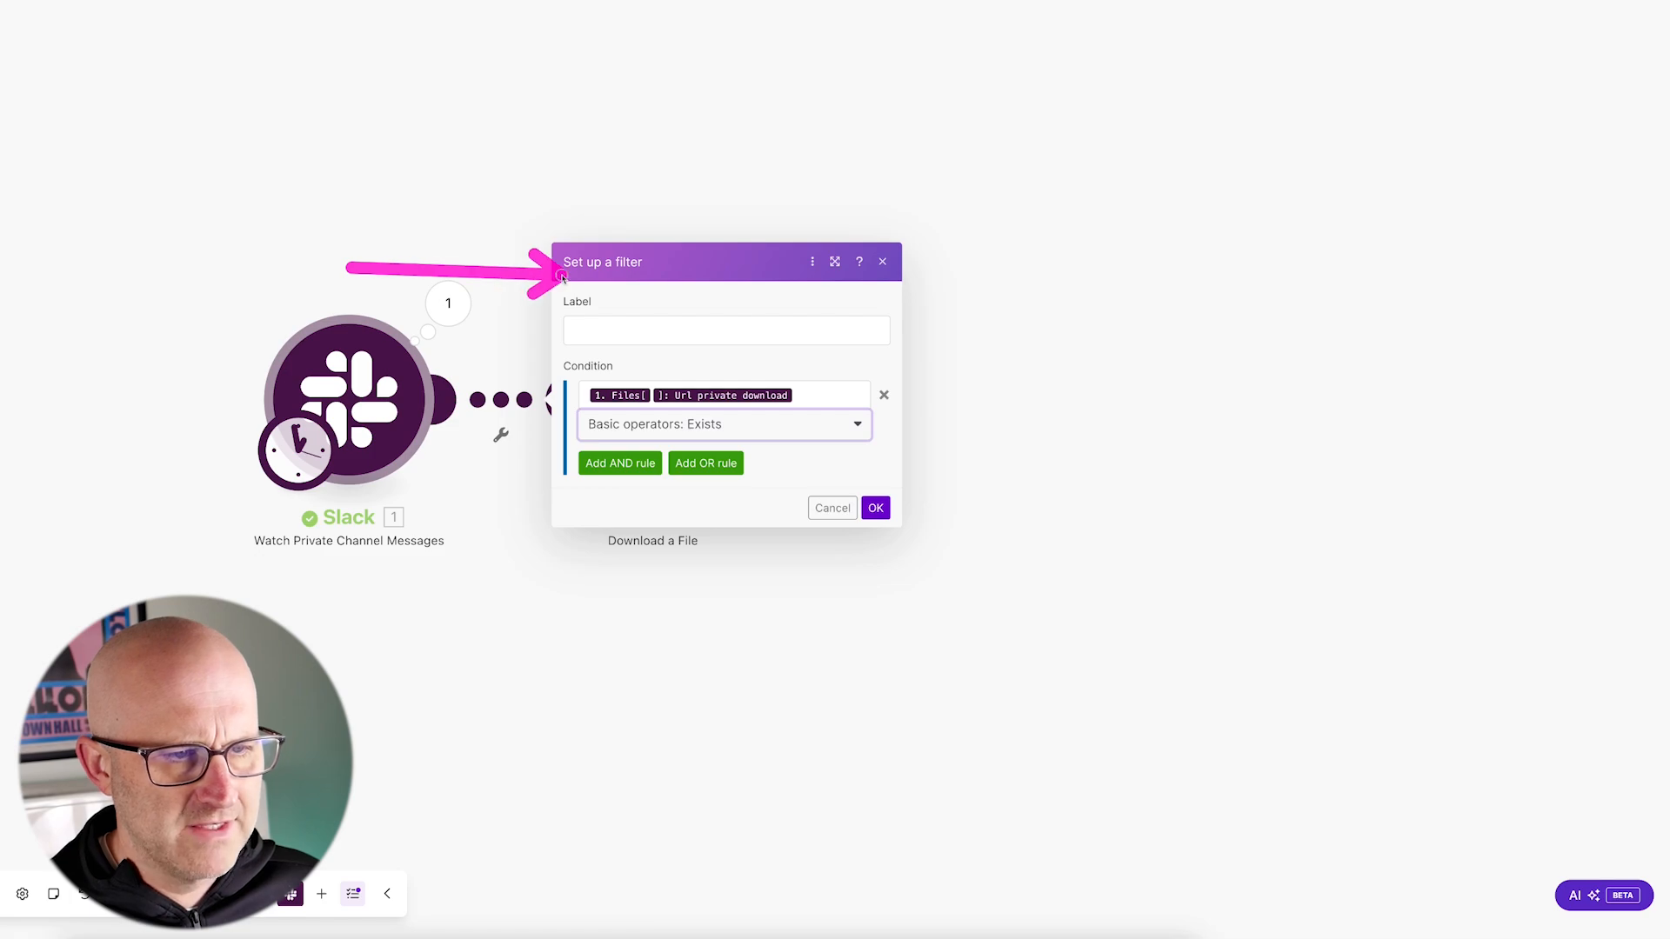
left_click_drag(894, 306, 818, 388)
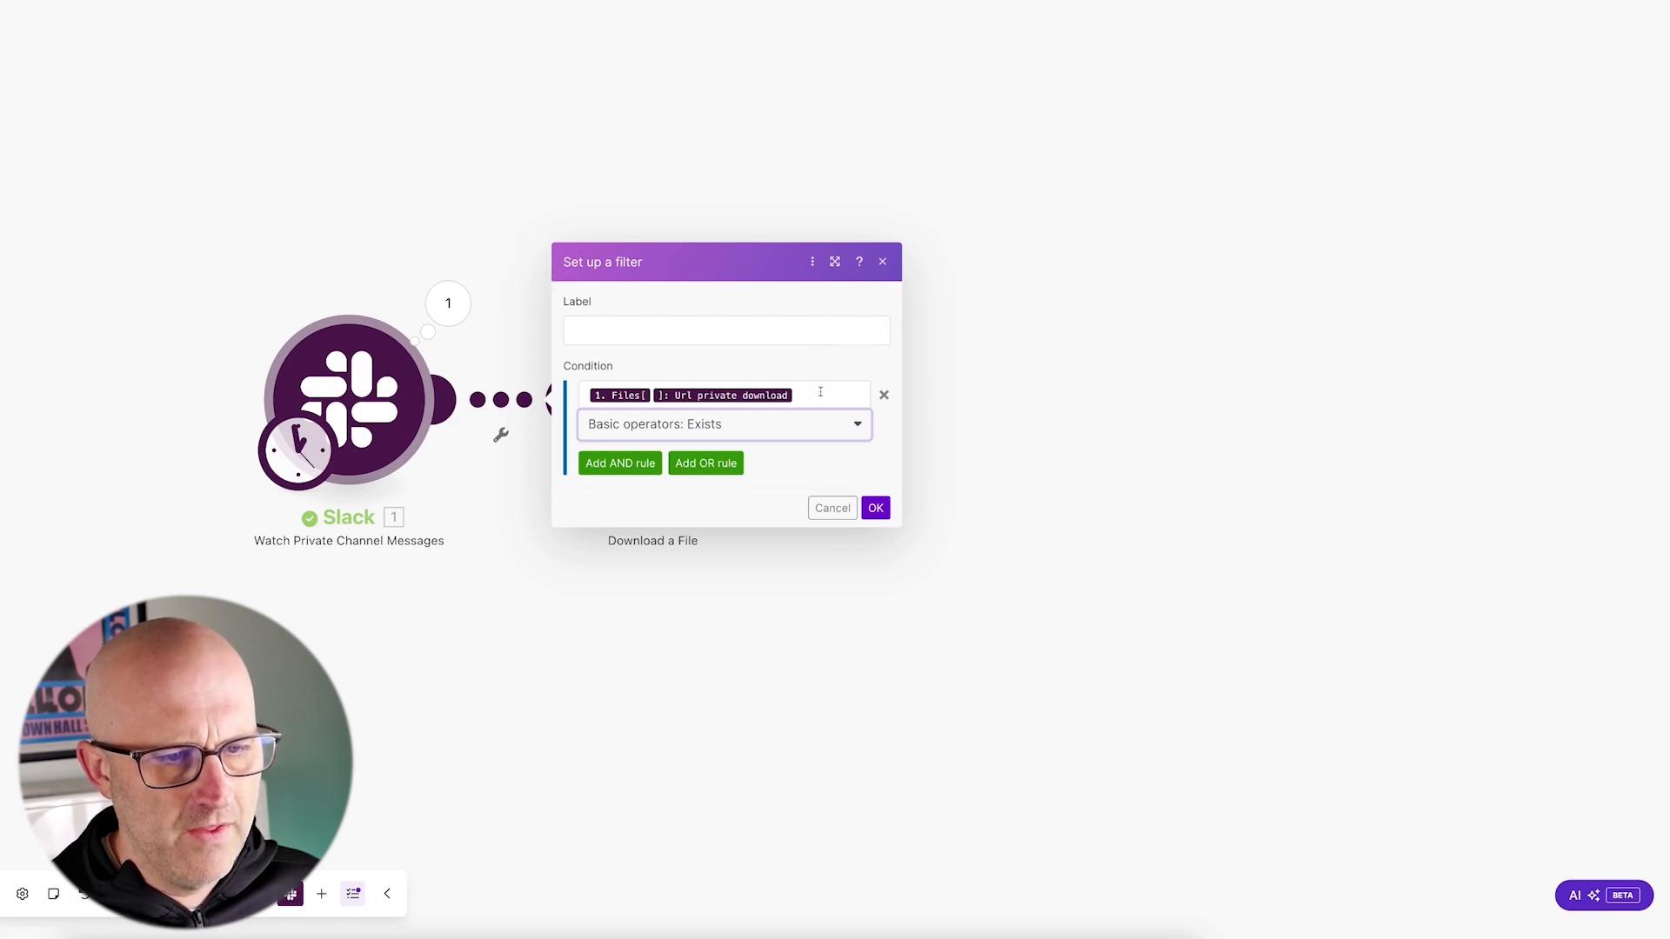
left_click_drag(804, 452, 788, 456)
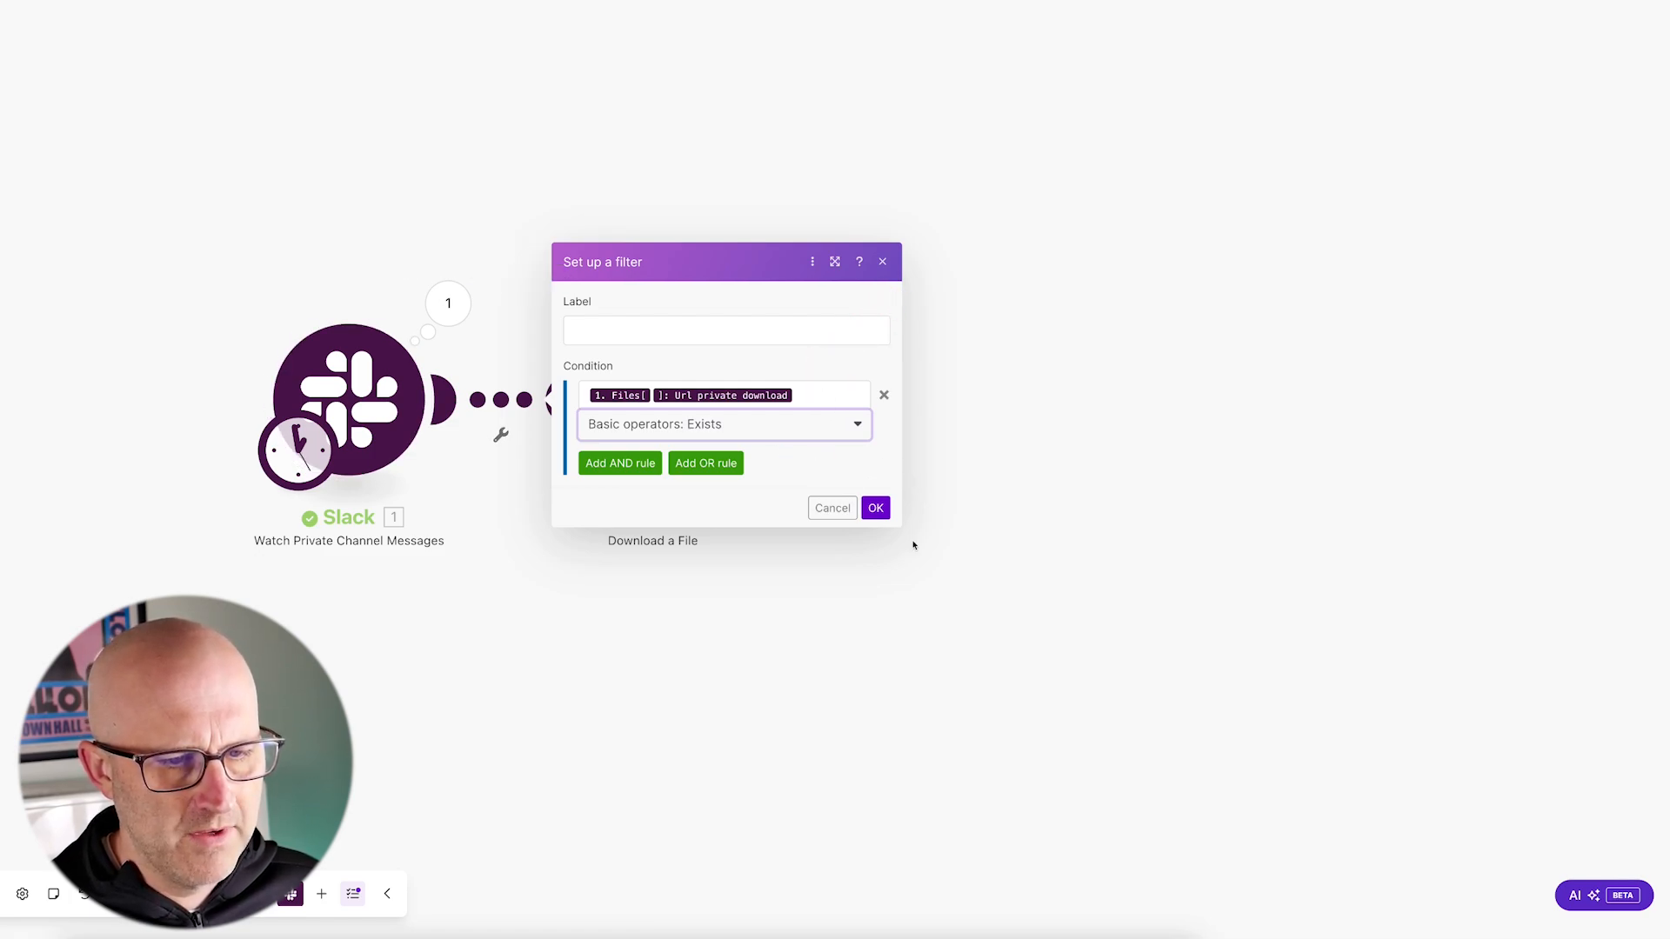
left_click(876, 508)
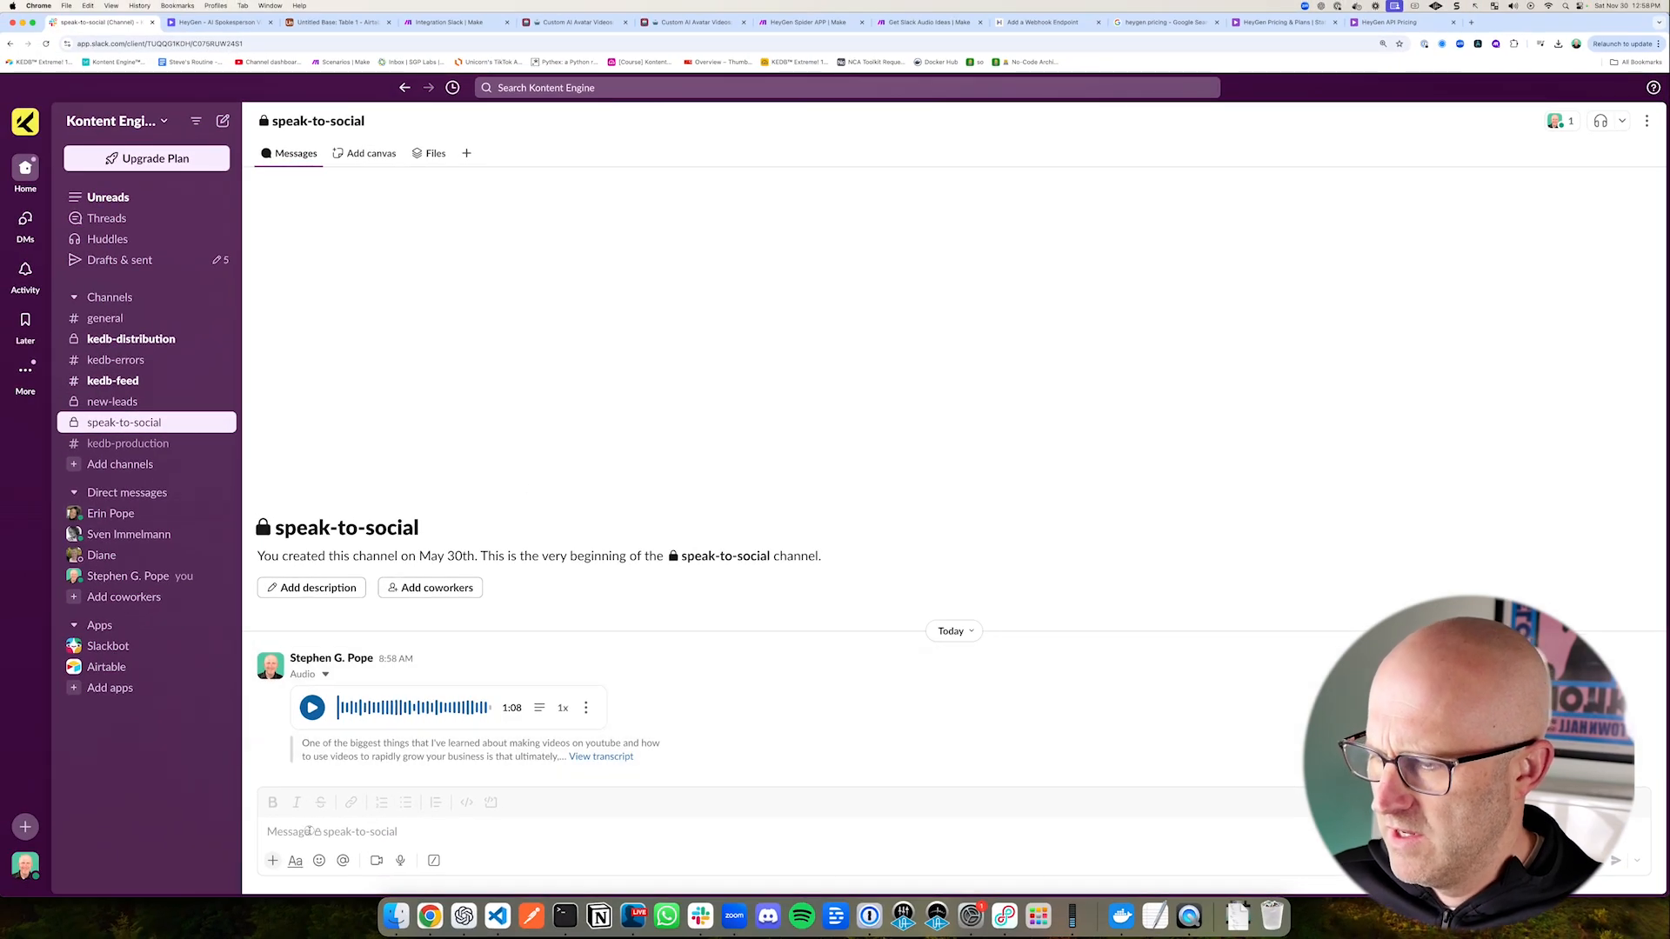
Step: Switch to the speak-to-social channel in Slack and enter the text-only test message "fdfdsf"
left_click(308, 831)
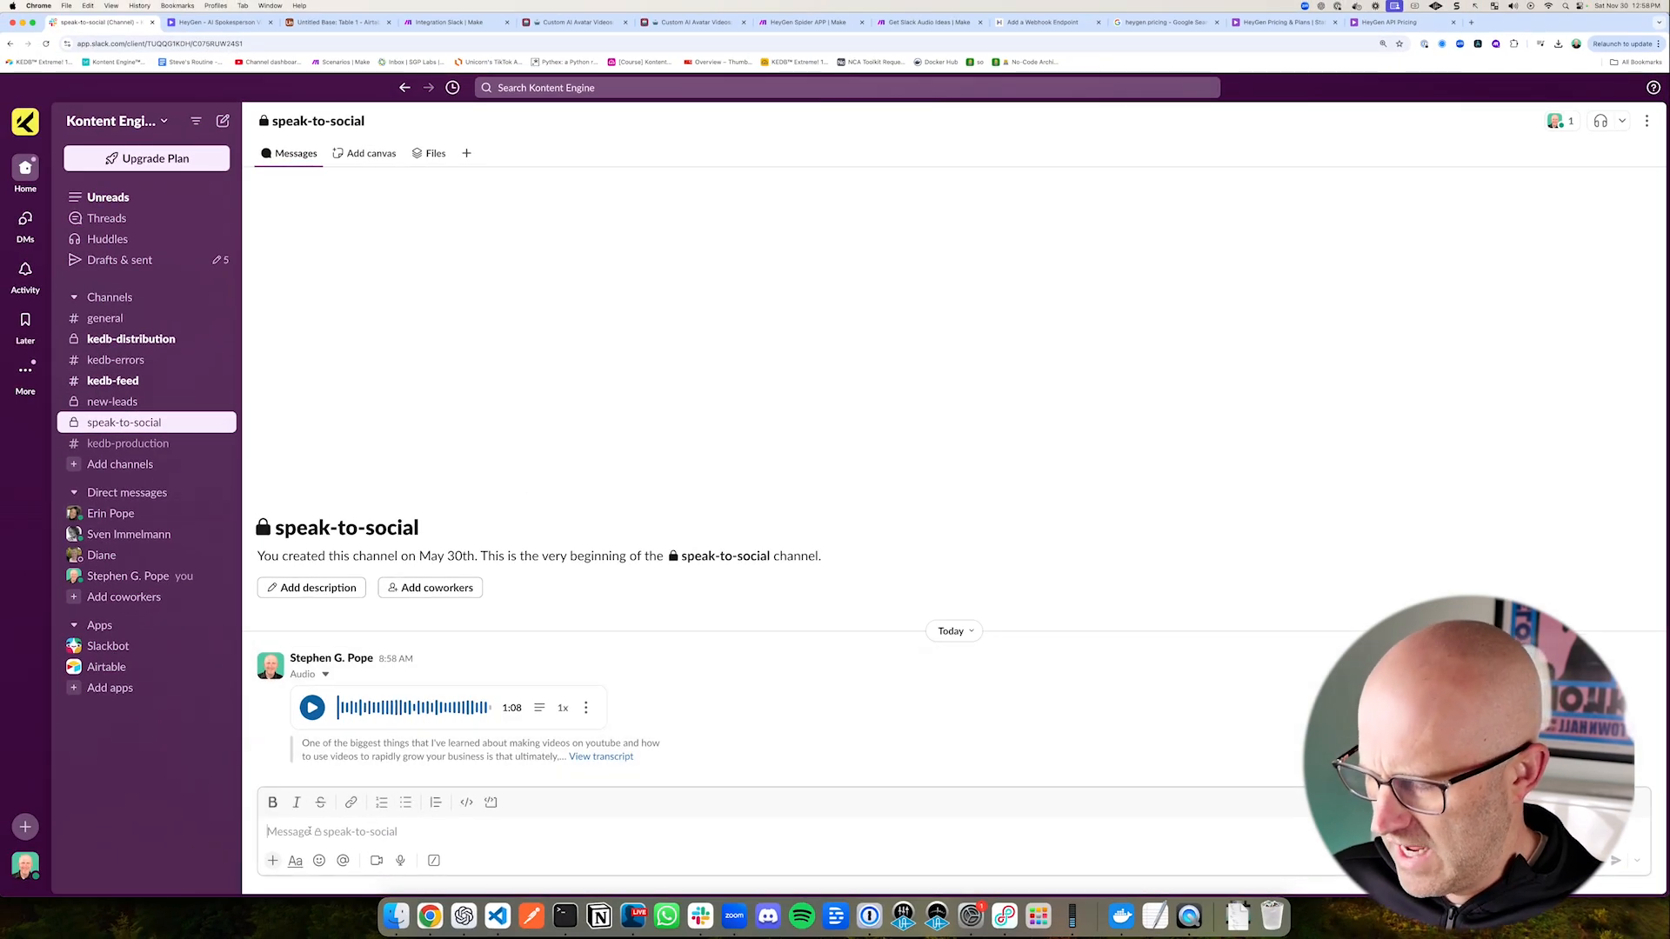
type("fdfdsf")
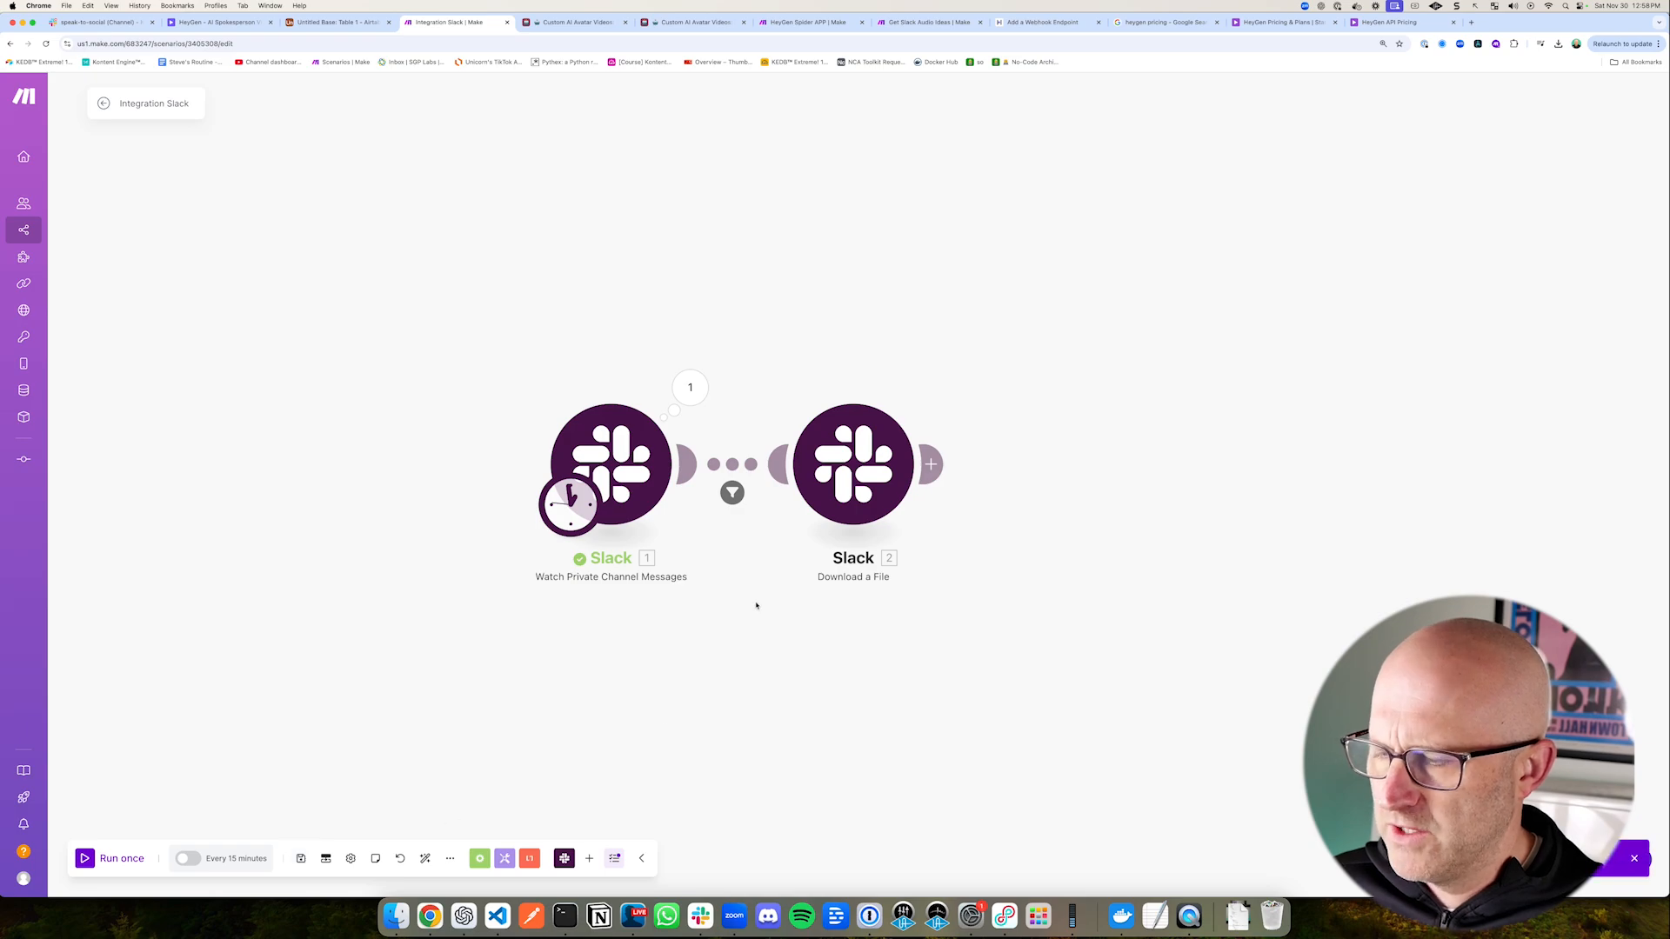
Step: Set the Slack trigger to start from the manually chosen listed message and run the scenario once
right_click(632, 454)
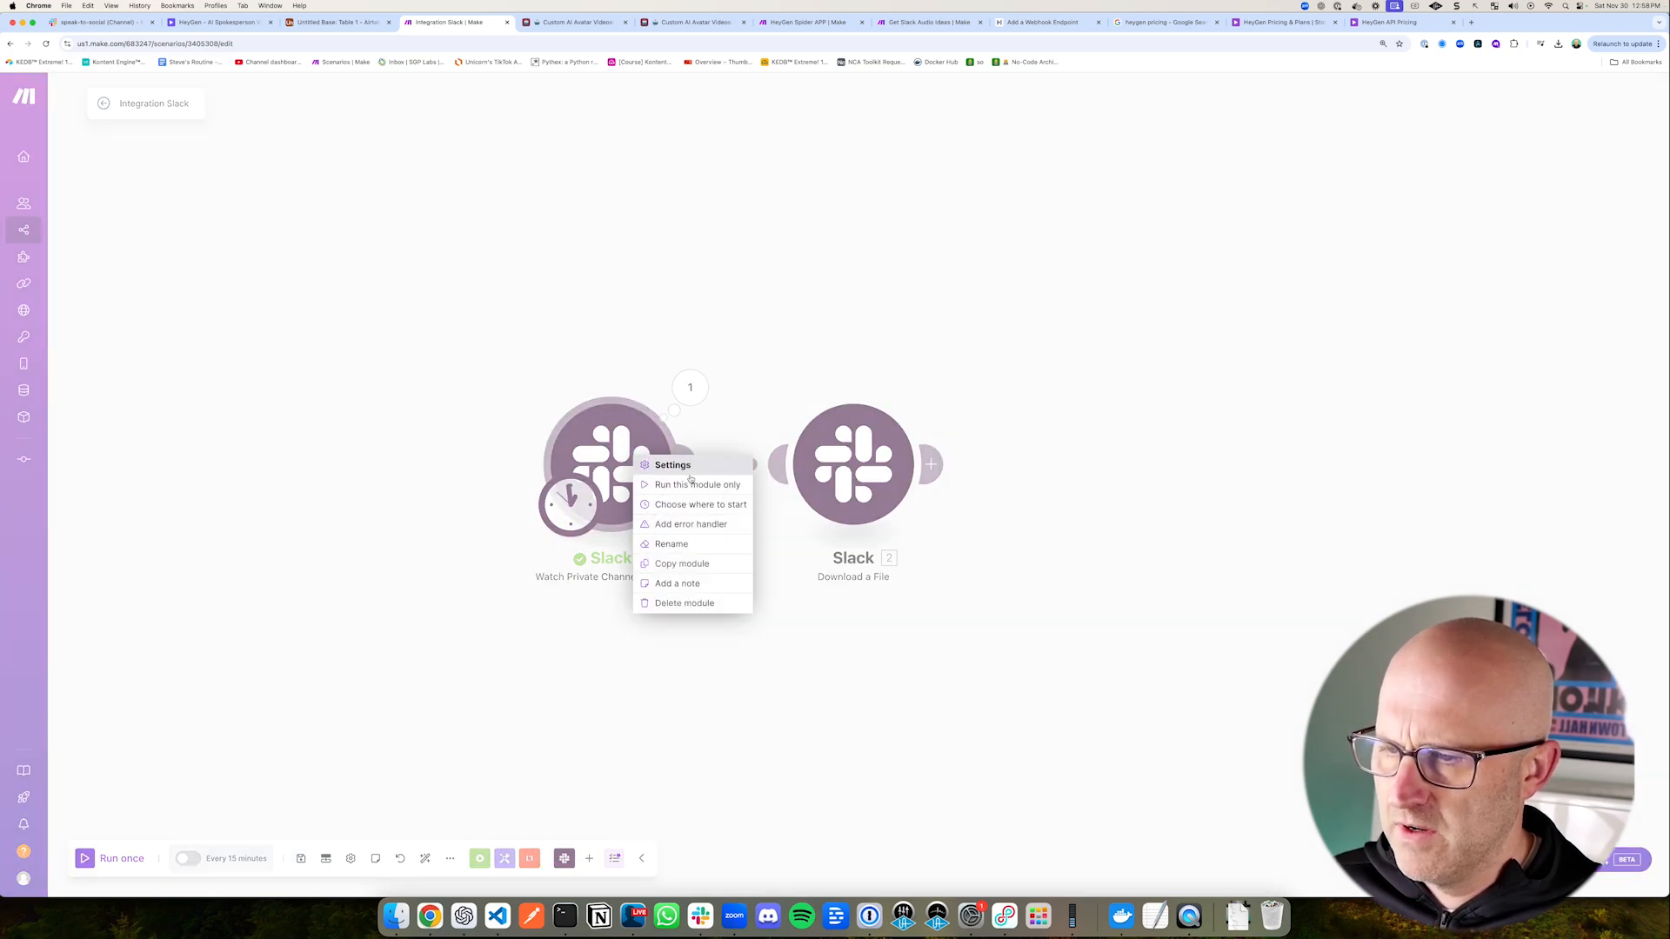
left_click(710, 505)
left_click(748, 494)
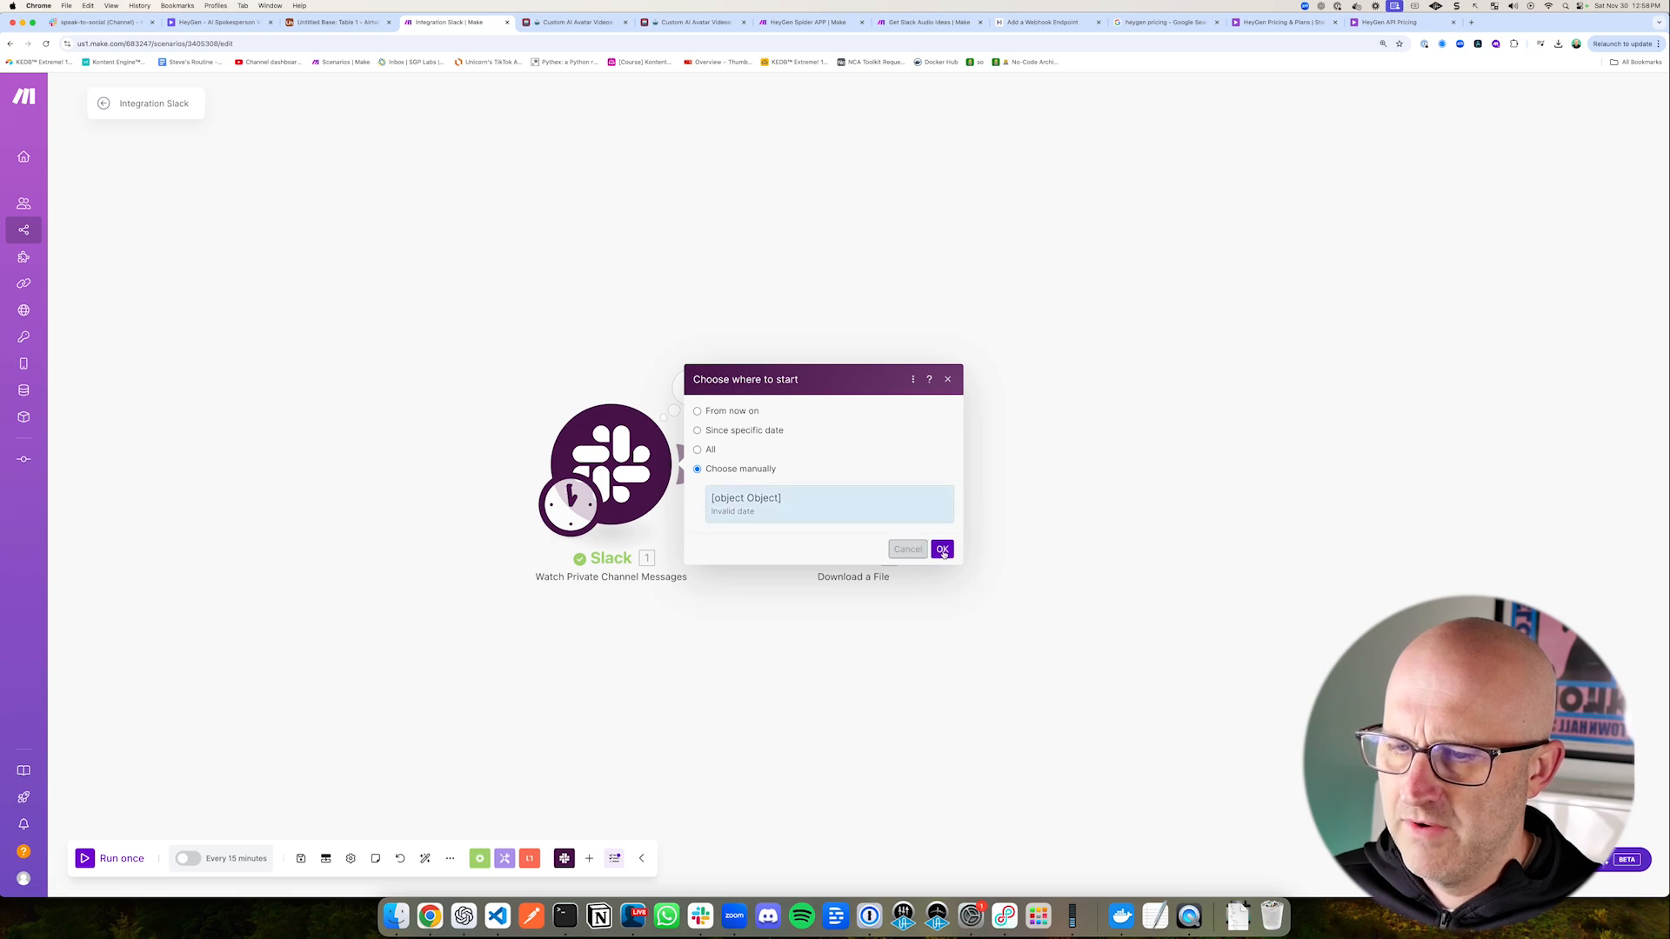
left_click(941, 551)
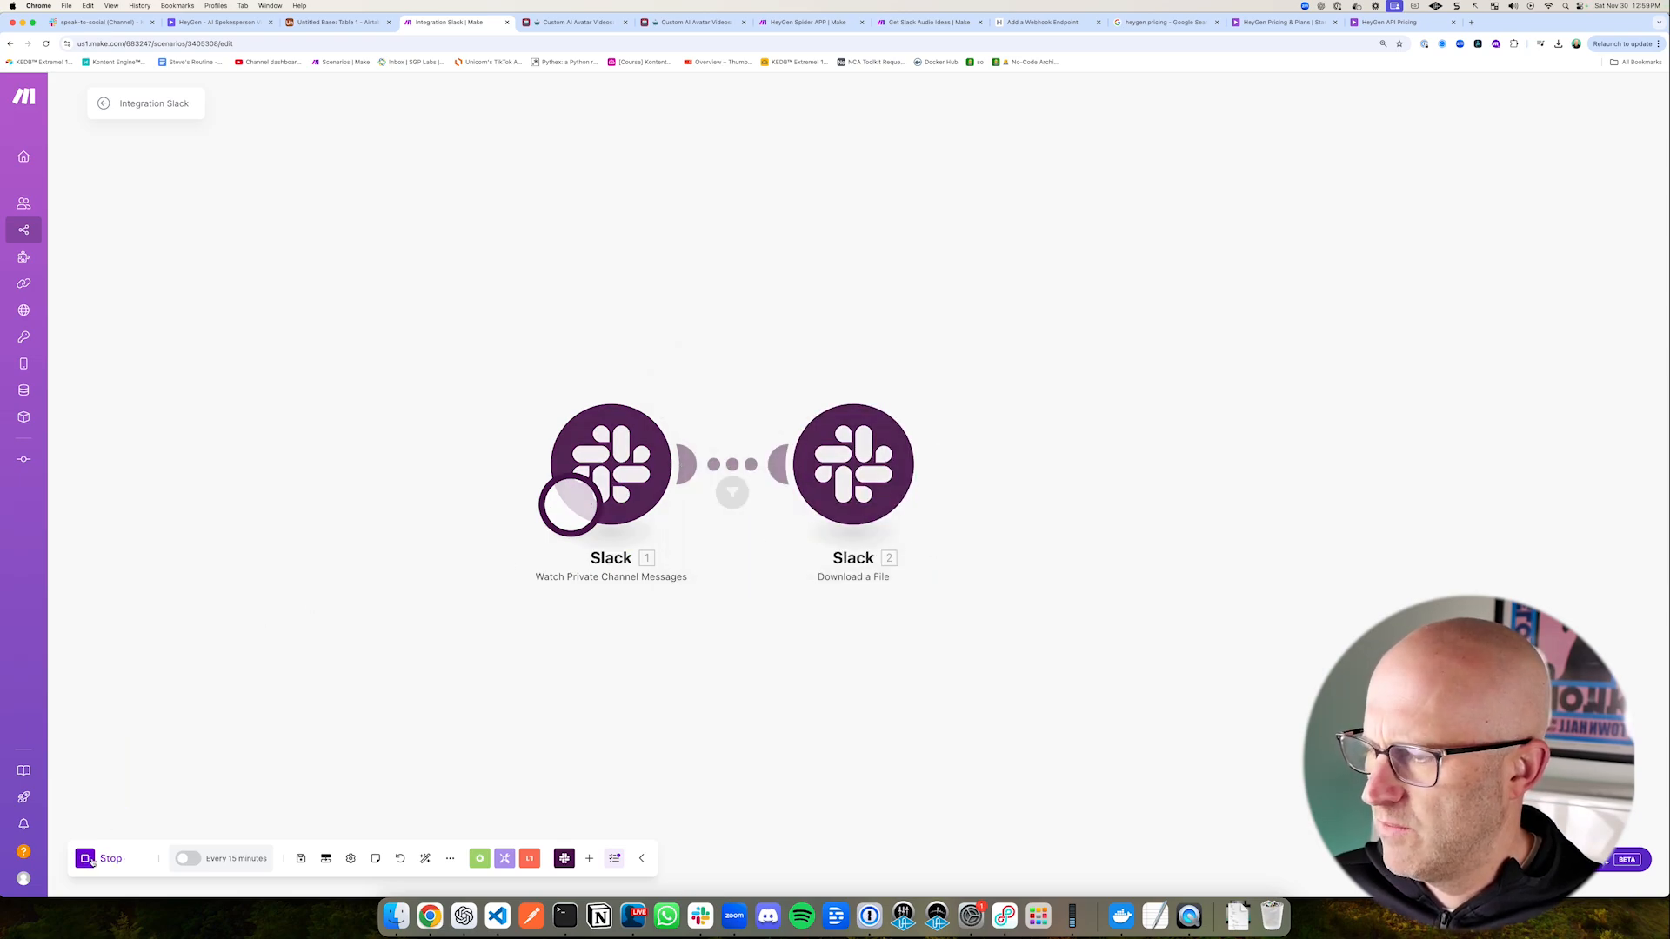
Step: Inspect the Download a File module's input and output bundles, including the file data and name
left_click(1058, 374)
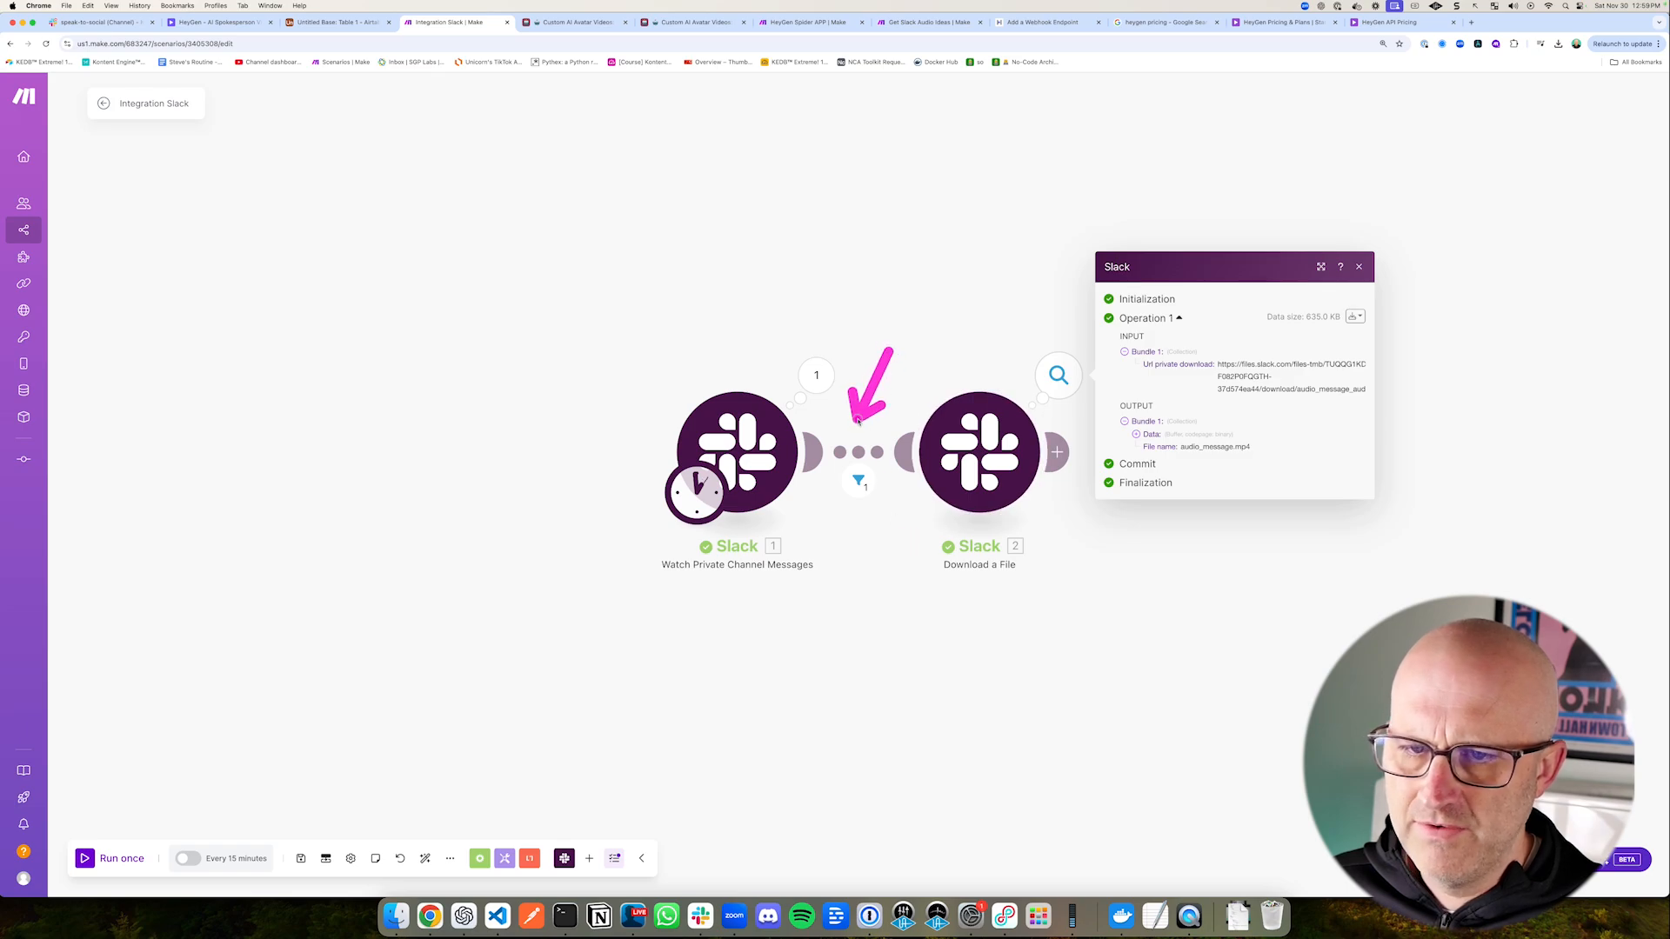
left_click(1136, 433)
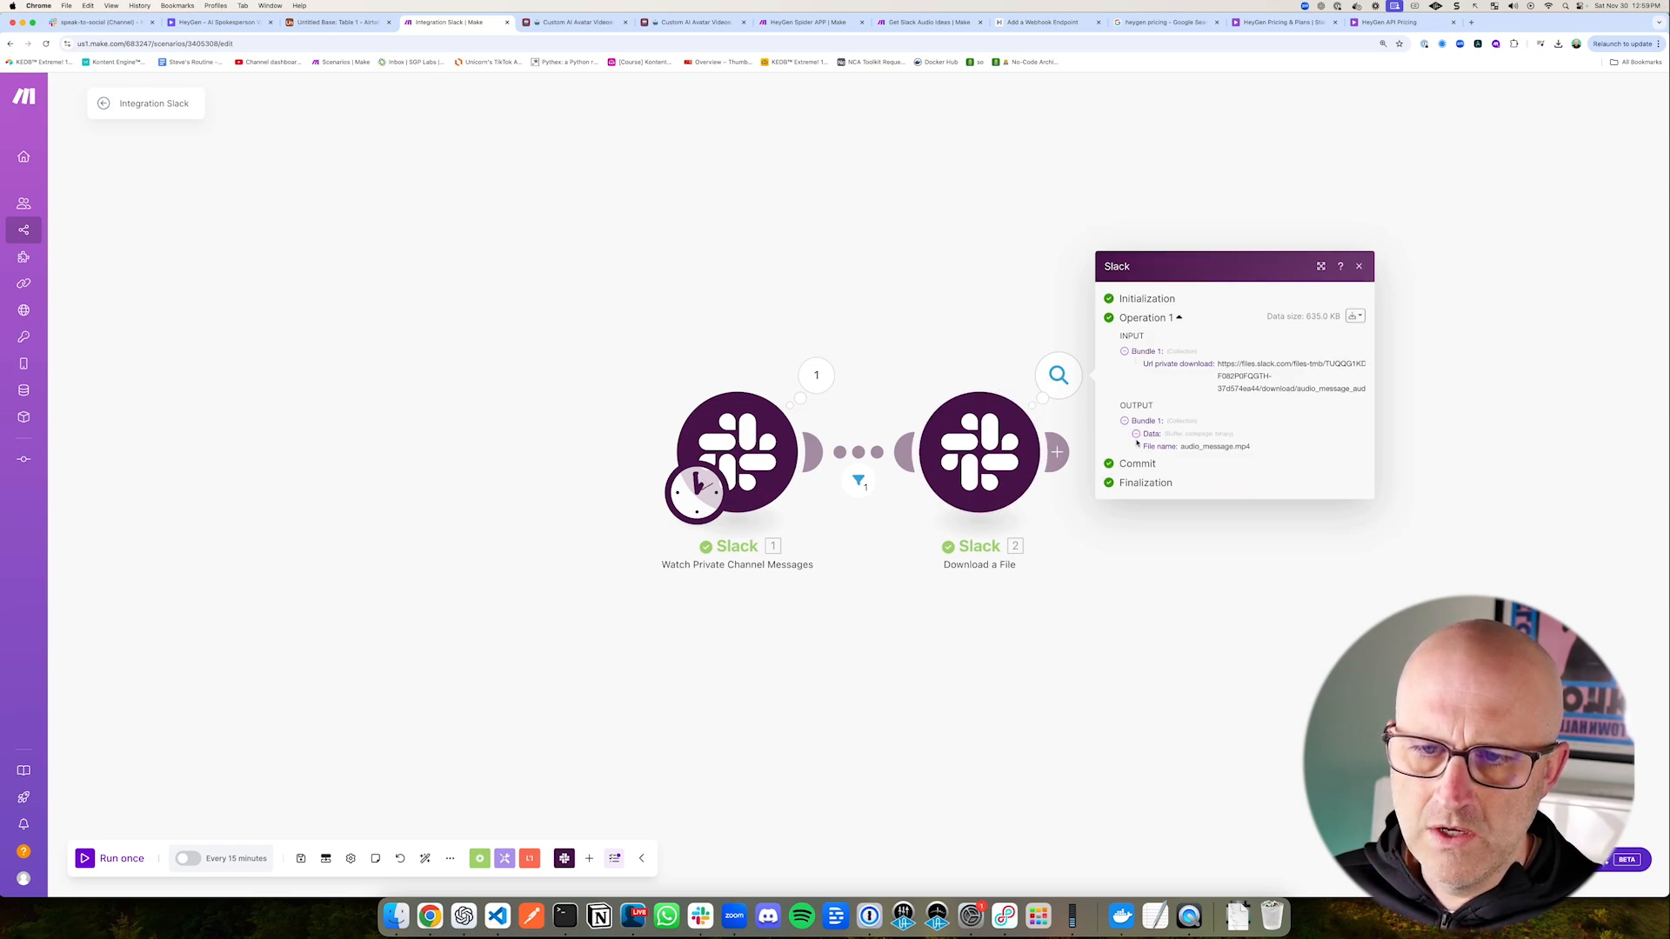
left_click(1115, 622)
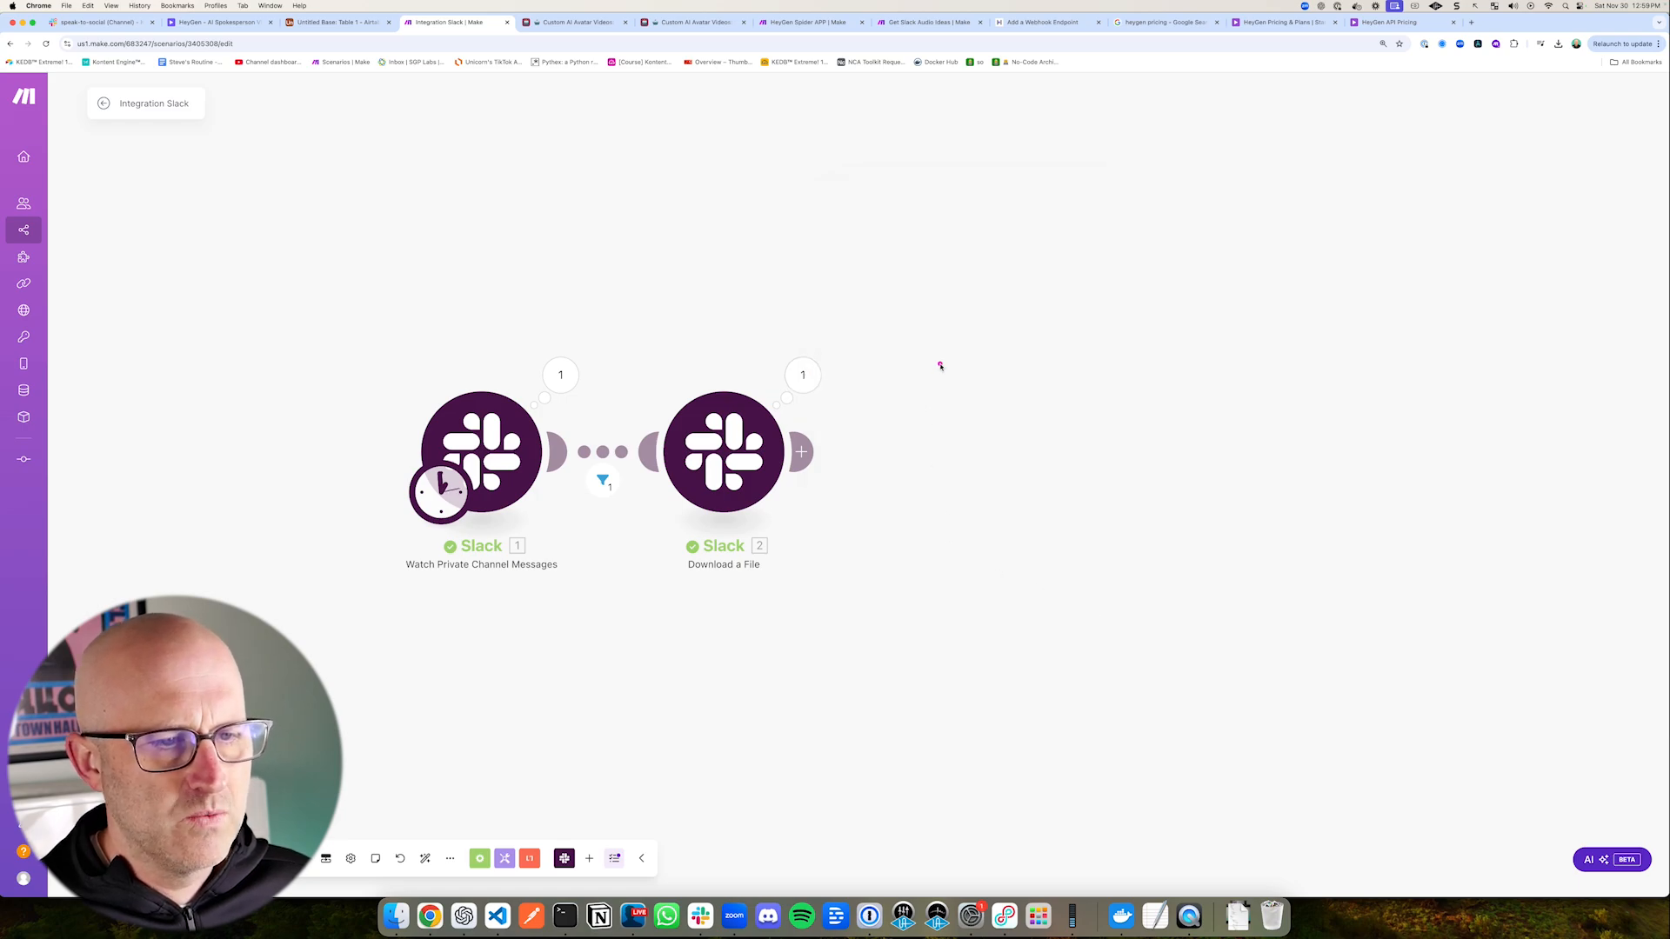
Step: Add an OpenAI Create a Transcription (Whisper) module after the Download a File module
left_click_drag(940, 366, 841, 430)
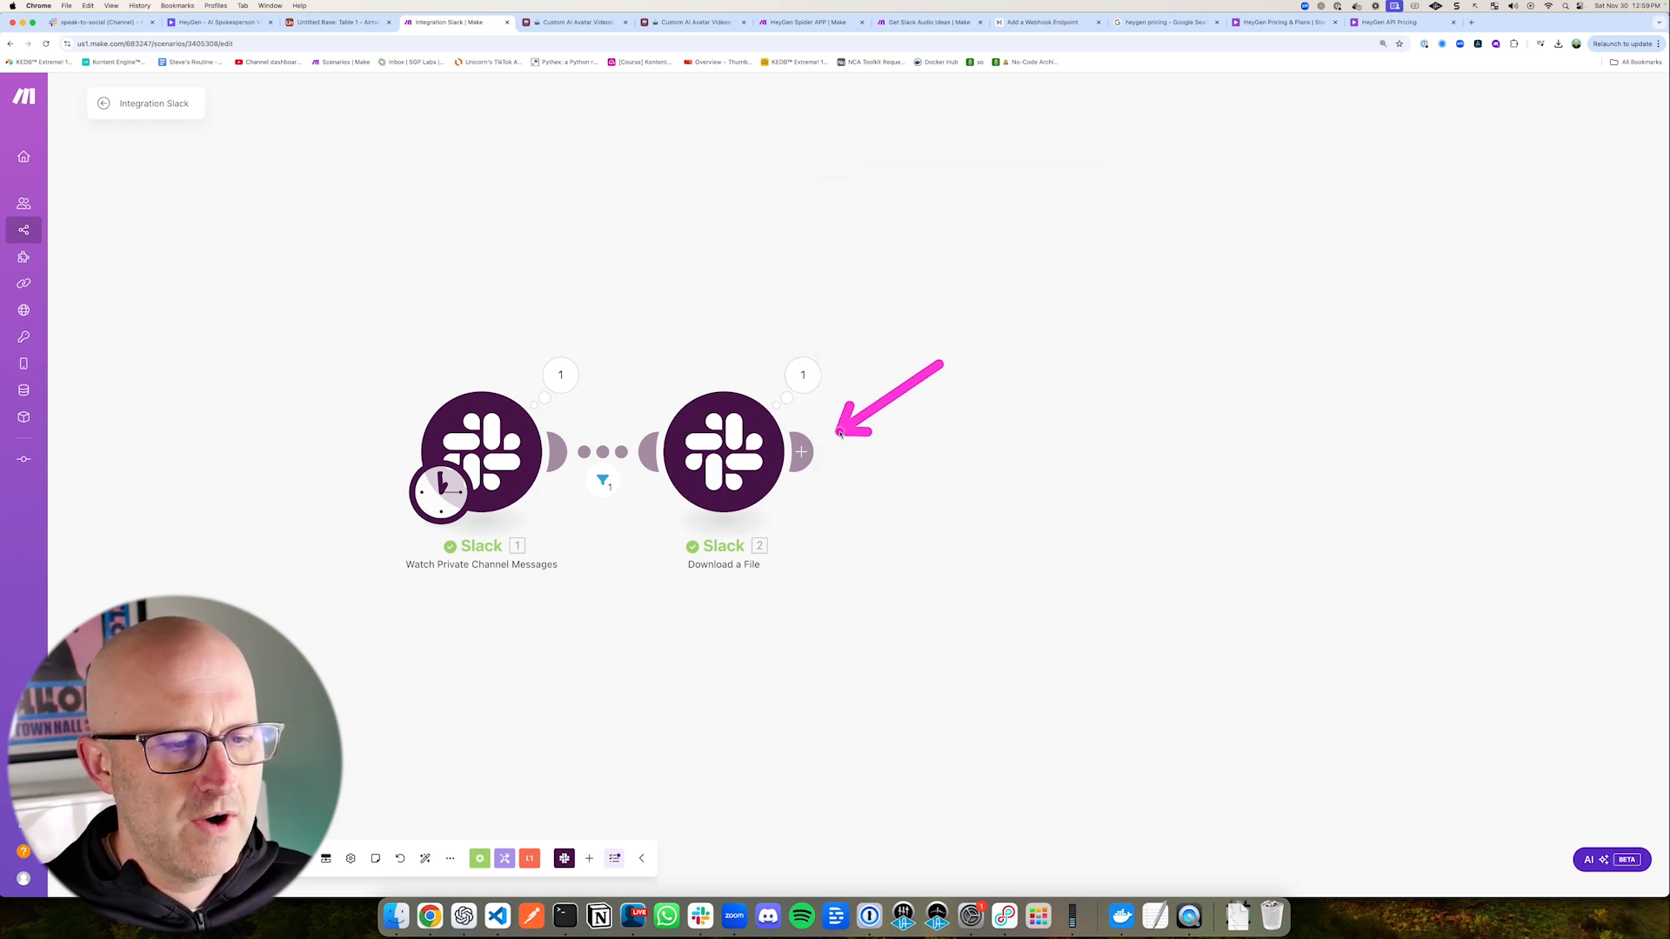
left_click(801, 450)
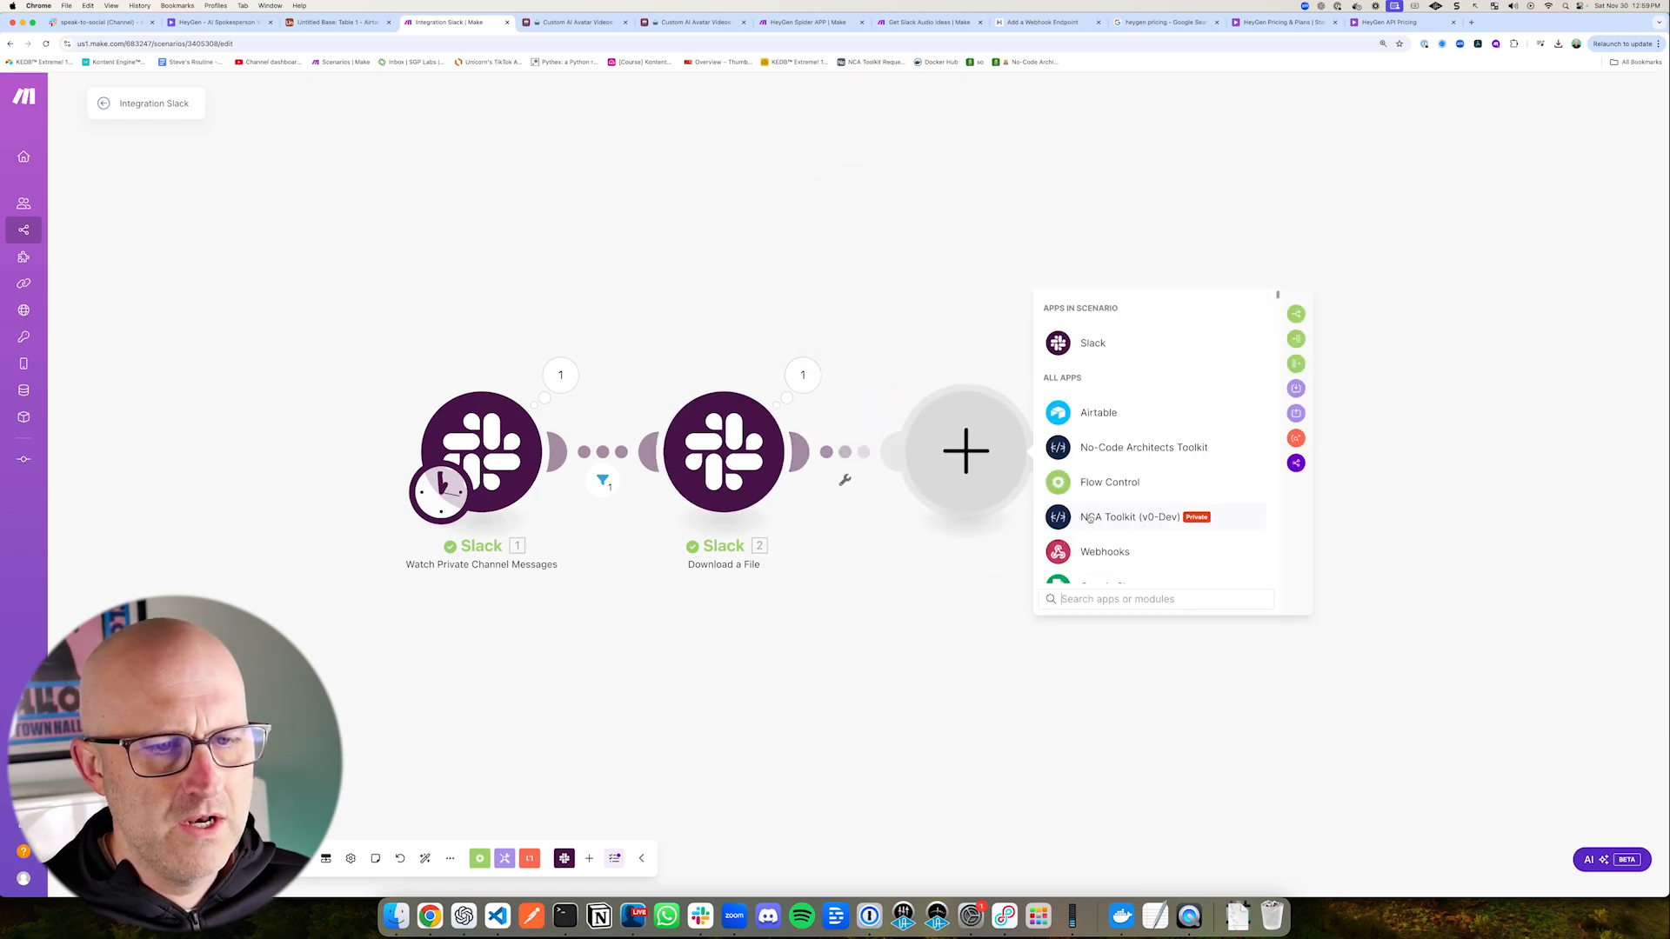
type("Whis")
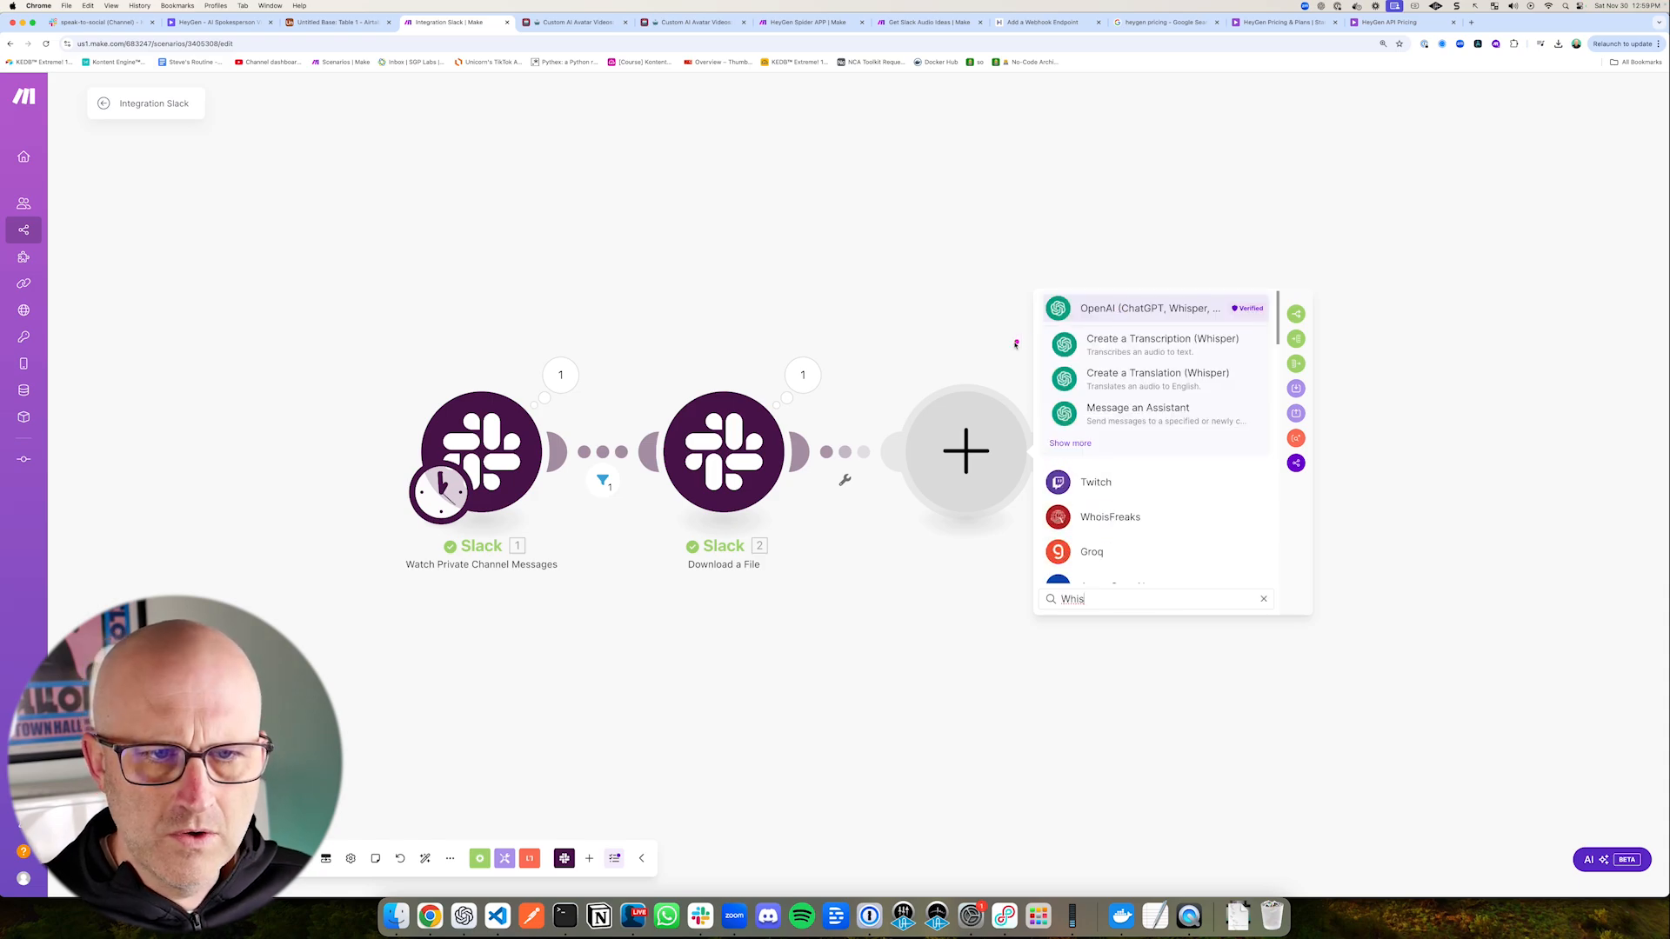
left_click_drag(969, 363, 1052, 342)
left_click(1134, 345)
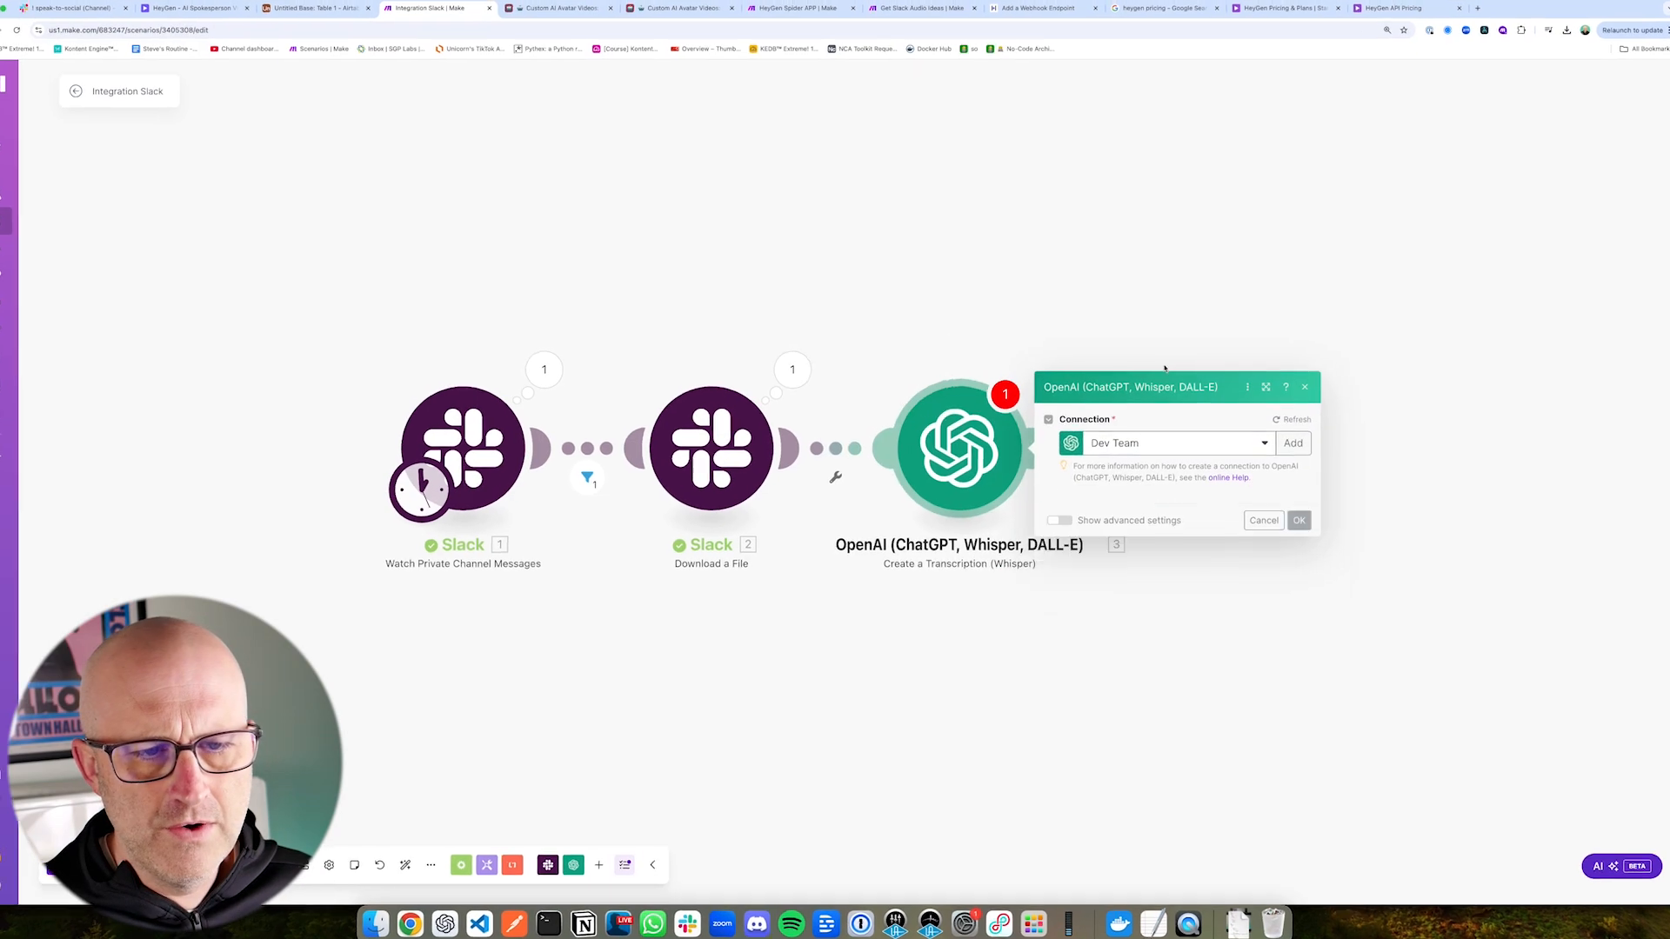
Step: Save the transcription module with Slack - Download a File as the file, Whisper-1 as the model and JSON as the response format
left_click_drag(1179, 113, 1119, 165)
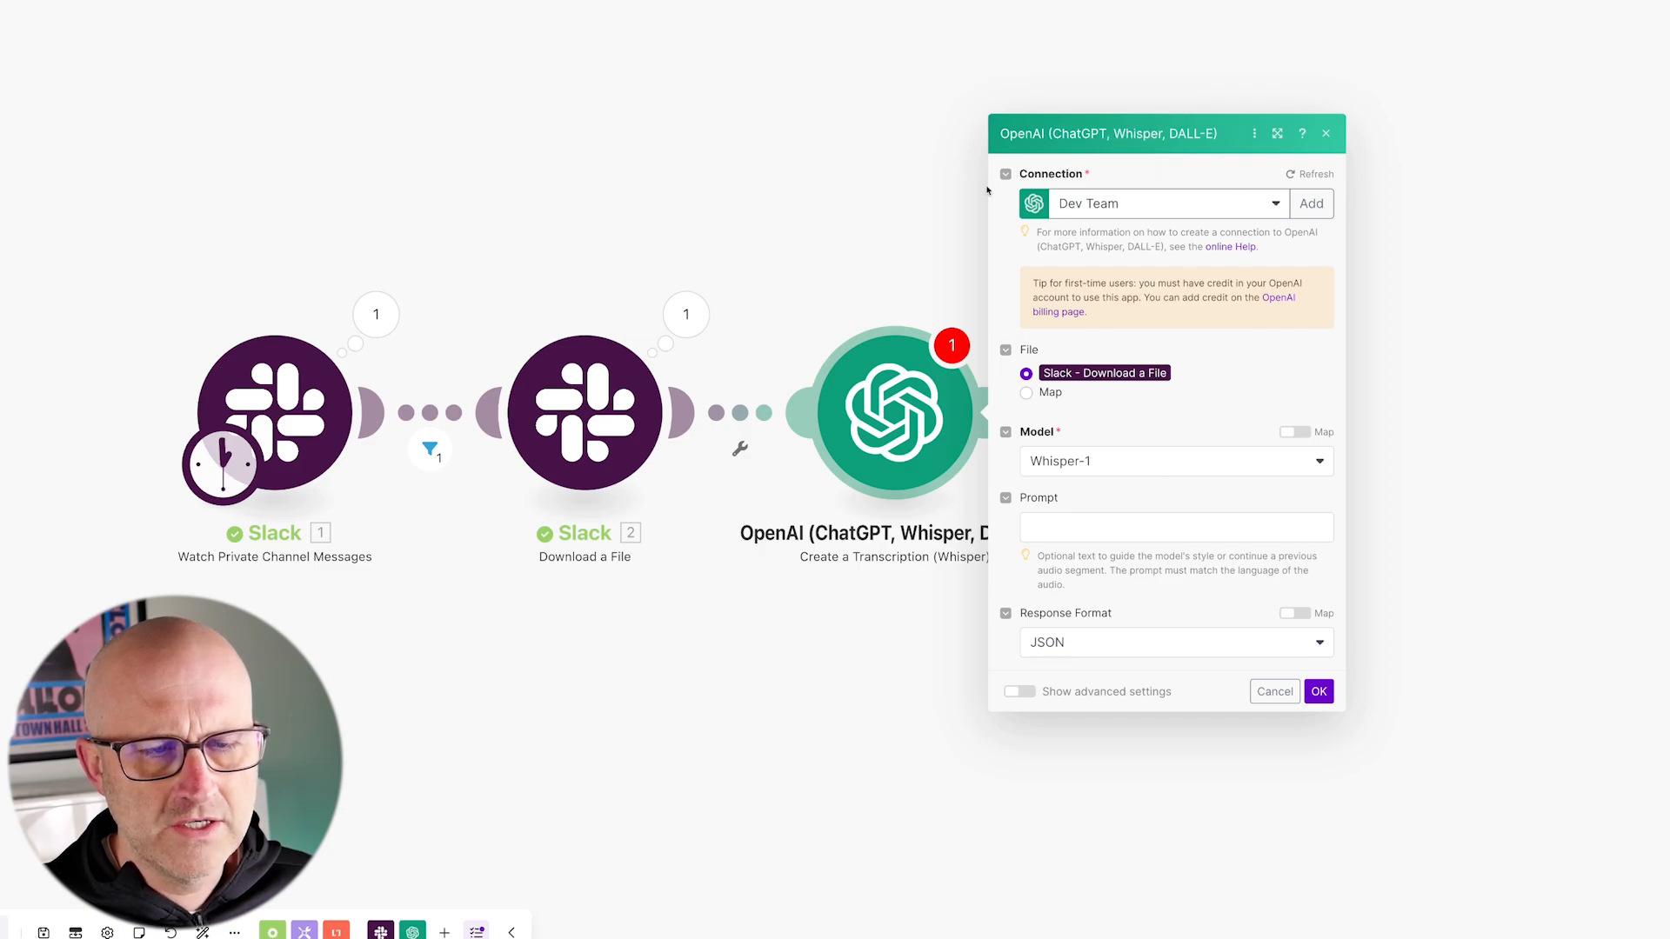
left_click_drag(885, 151, 989, 176)
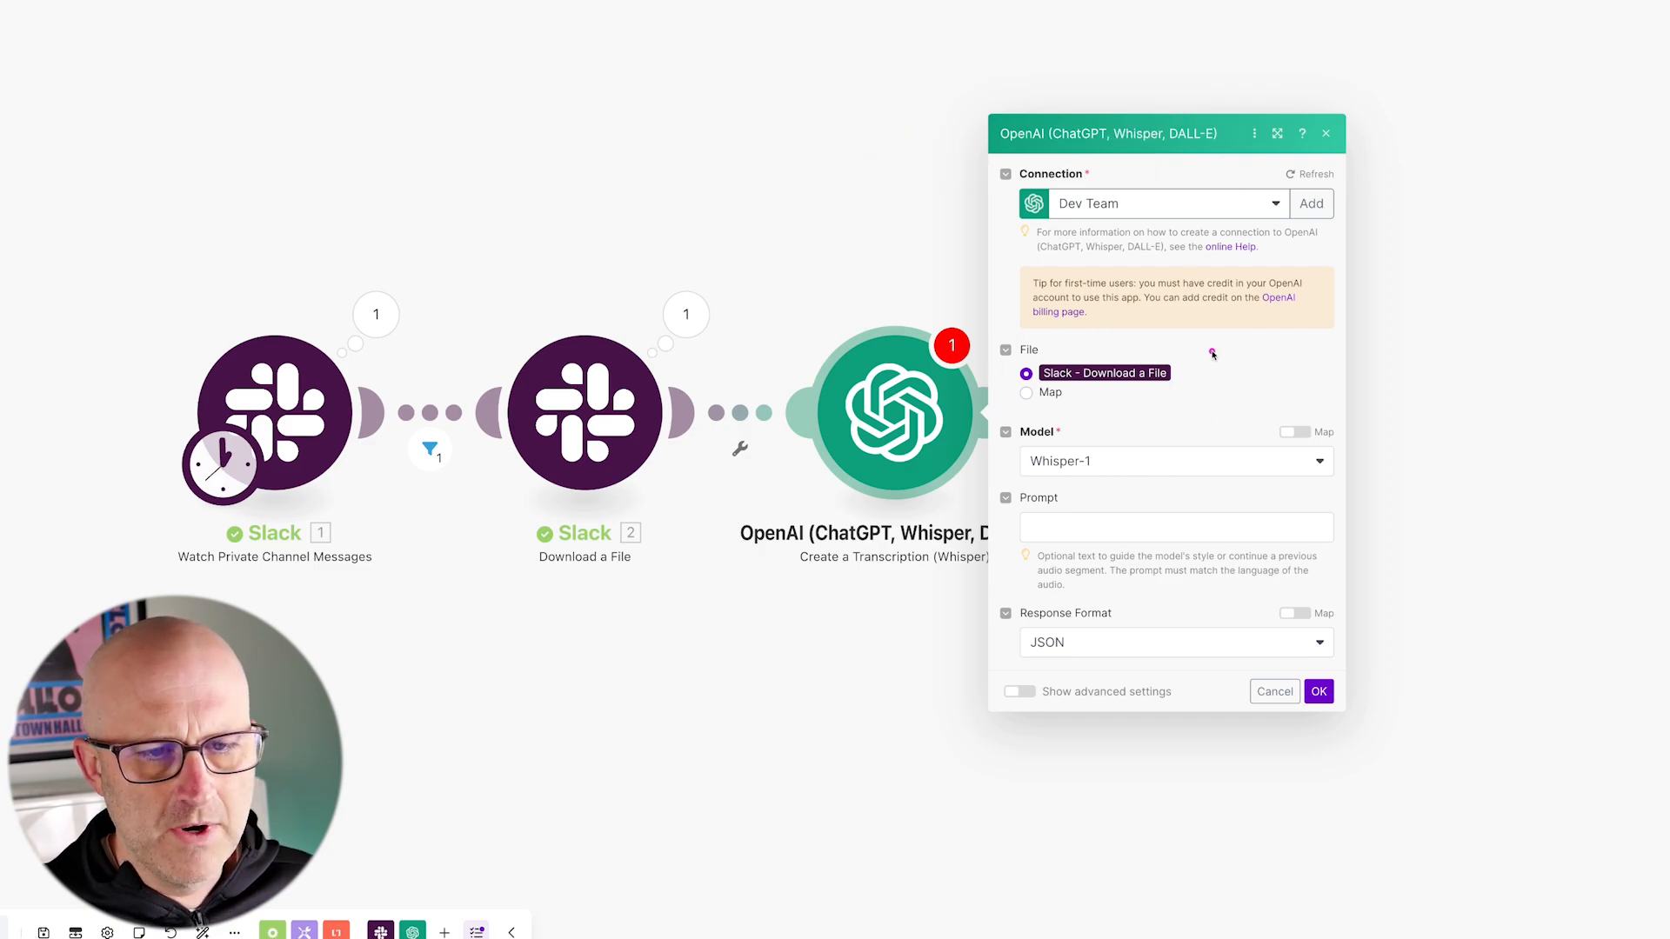
left_click_drag(1212, 354, 989, 404)
left_click_drag(584, 185, 587, 310)
mouse_move(1180, 450)
left_mouse_down()
mouse_move(1082, 475)
mouse_move(1088, 559)
mouse_move(1156, 690)
mouse_move(1089, 468)
left_mouse_up()
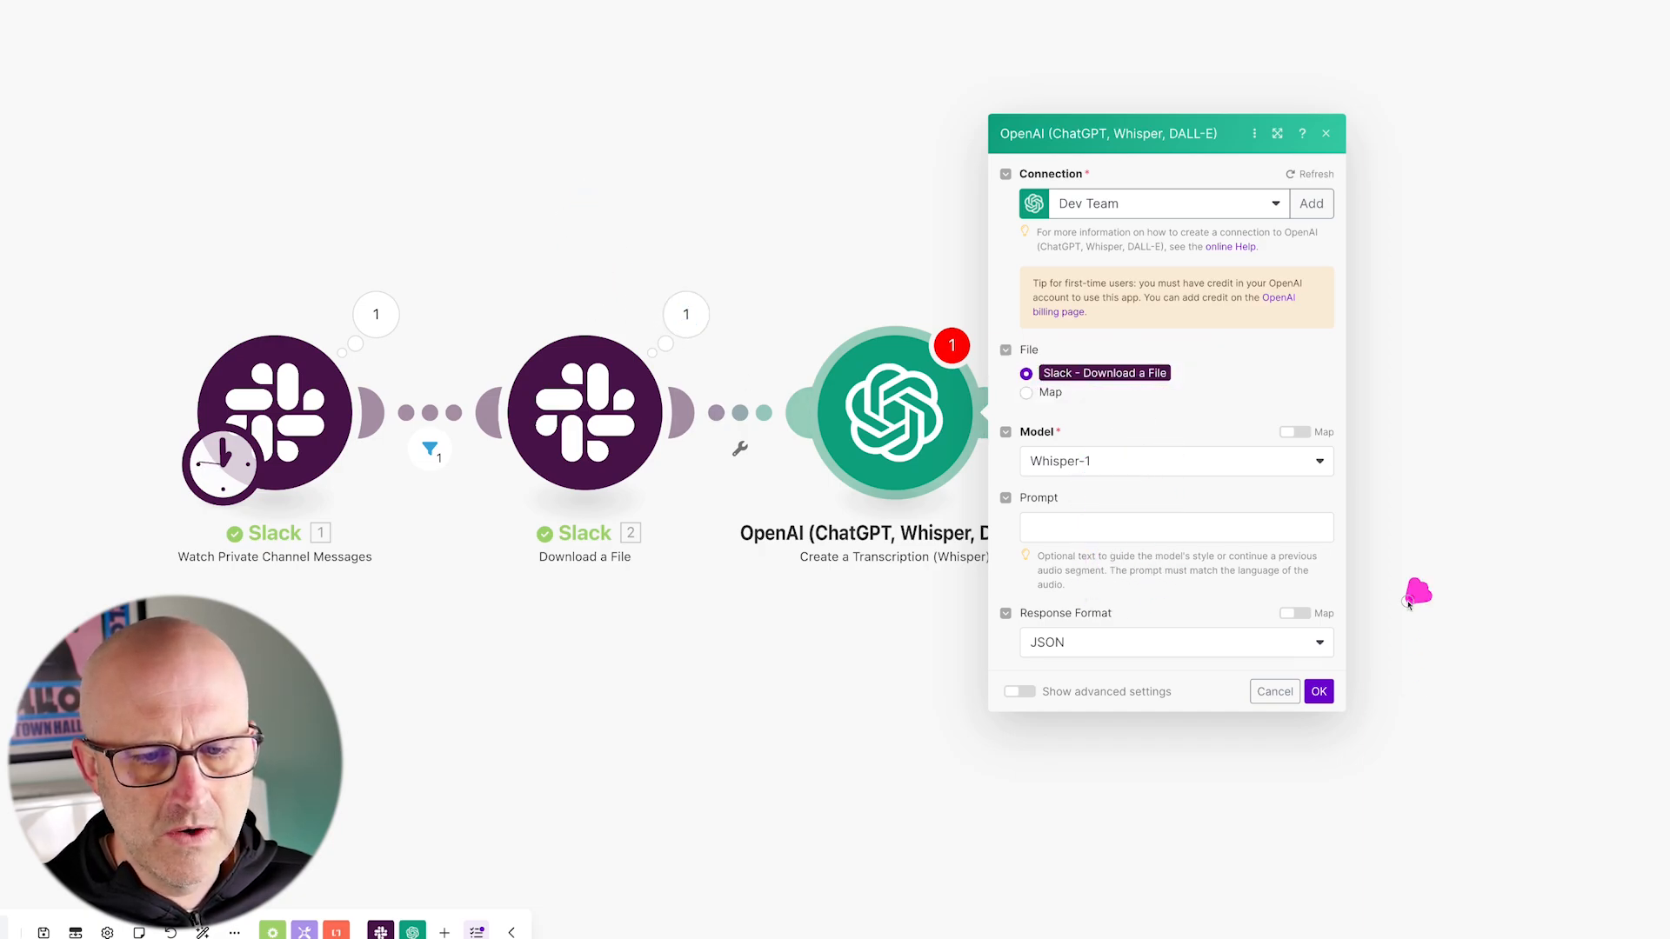
left_click_drag(1409, 601, 1335, 683)
left_click(1319, 692)
left_click(952, 348)
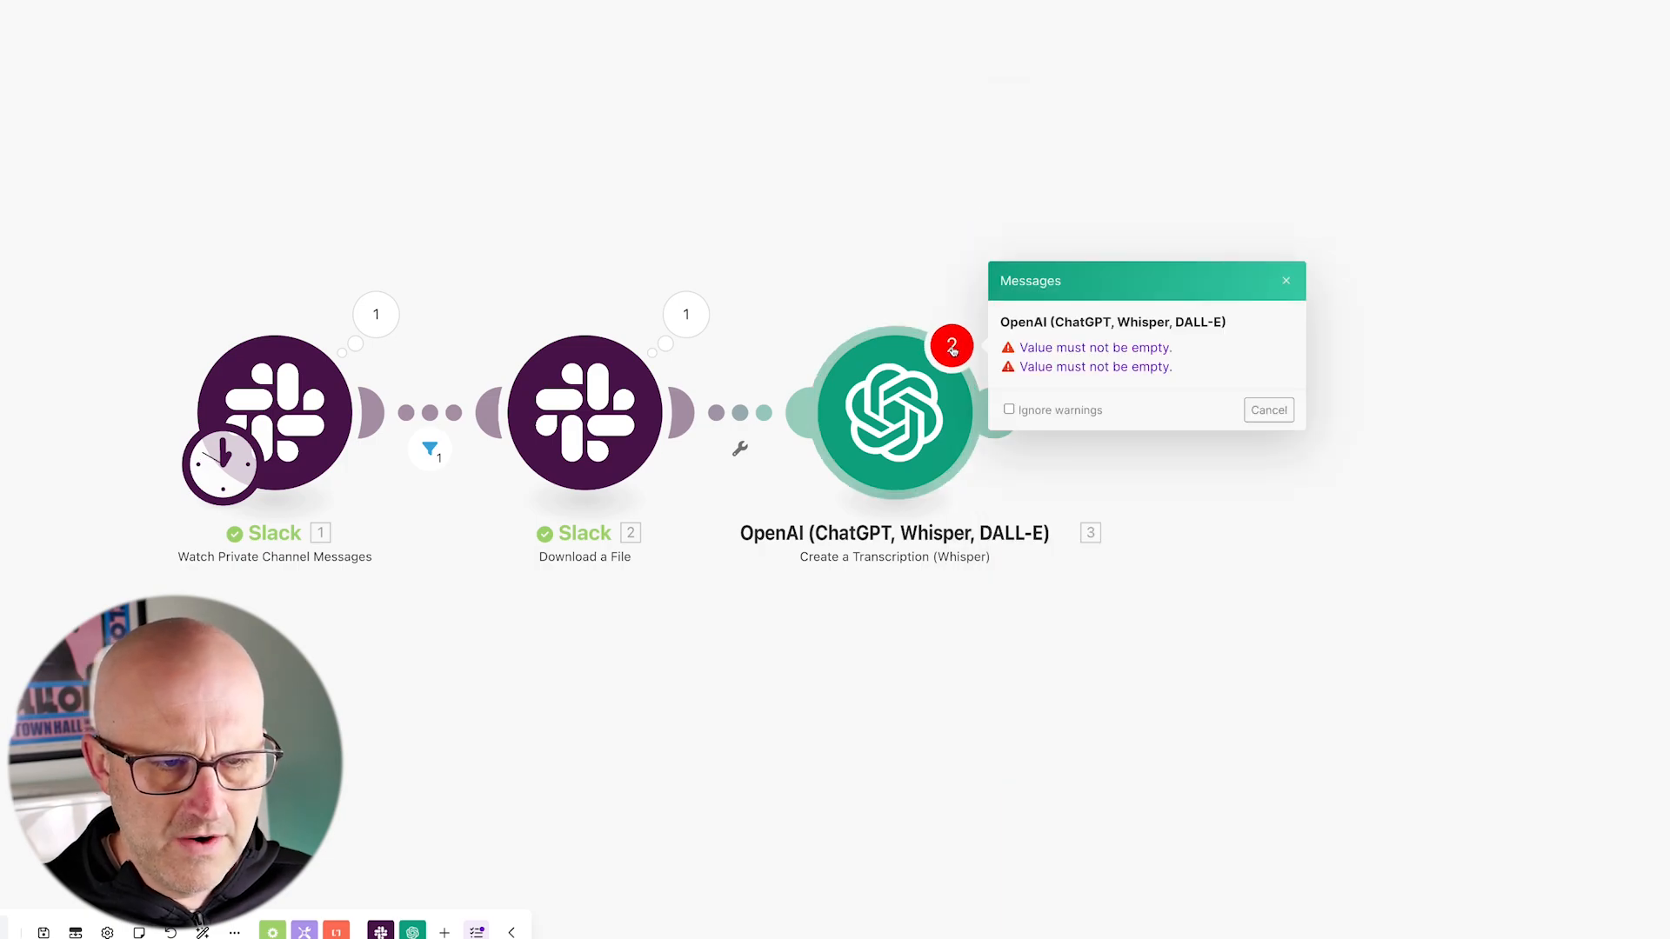
left_click(905, 442)
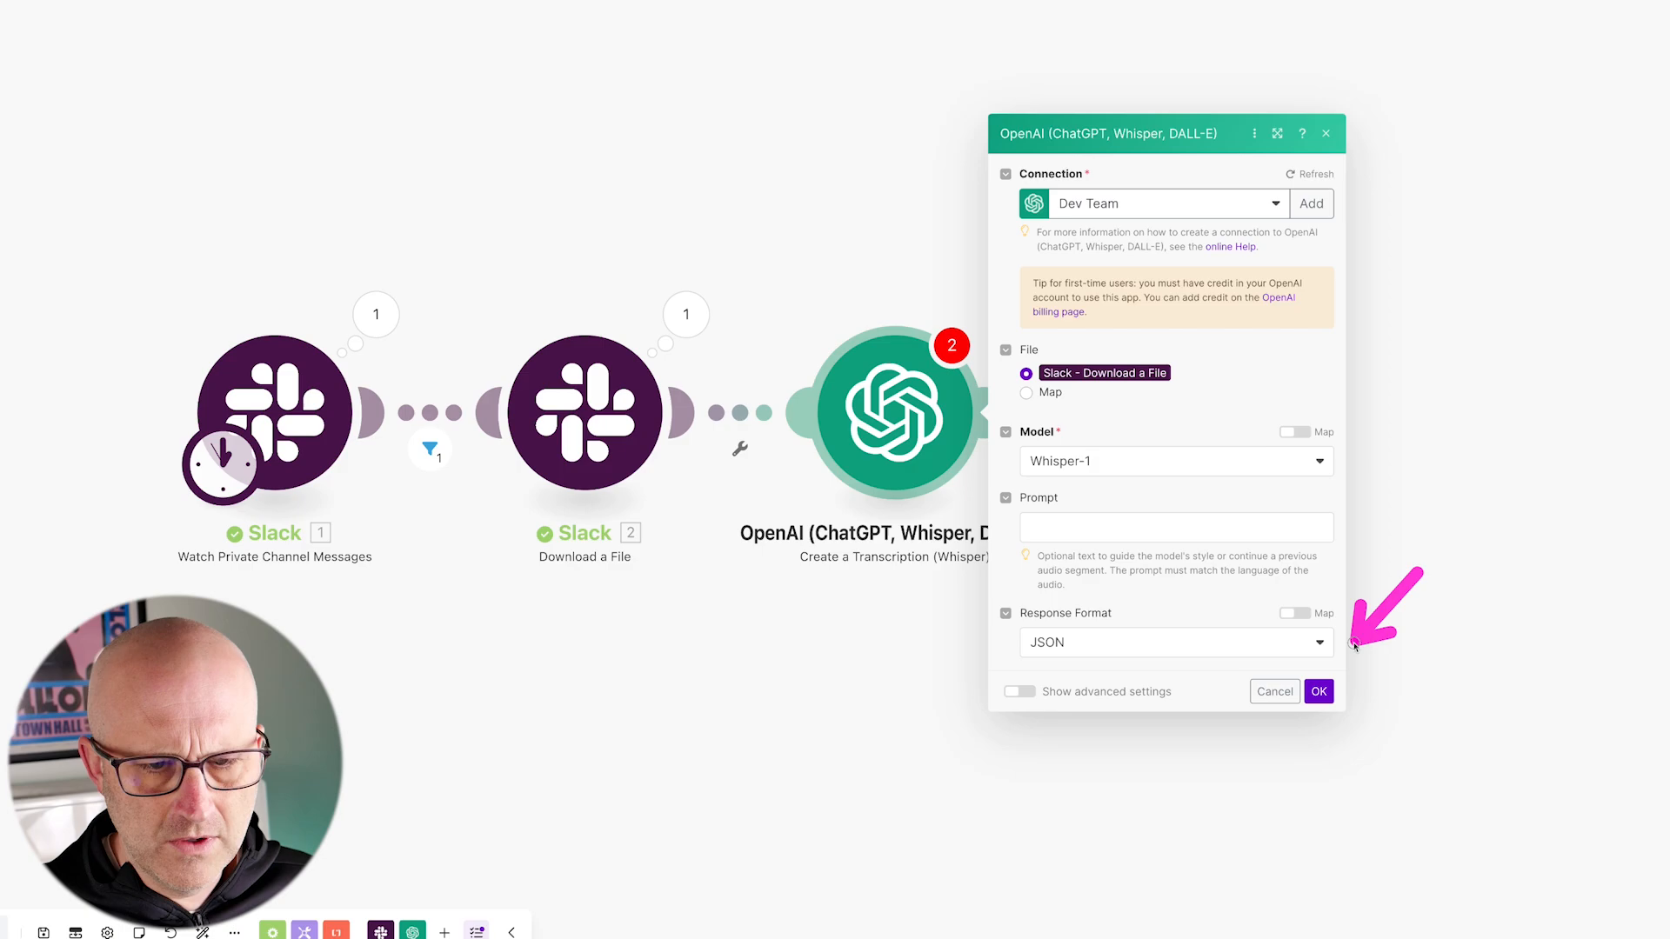
left_click(1318, 691)
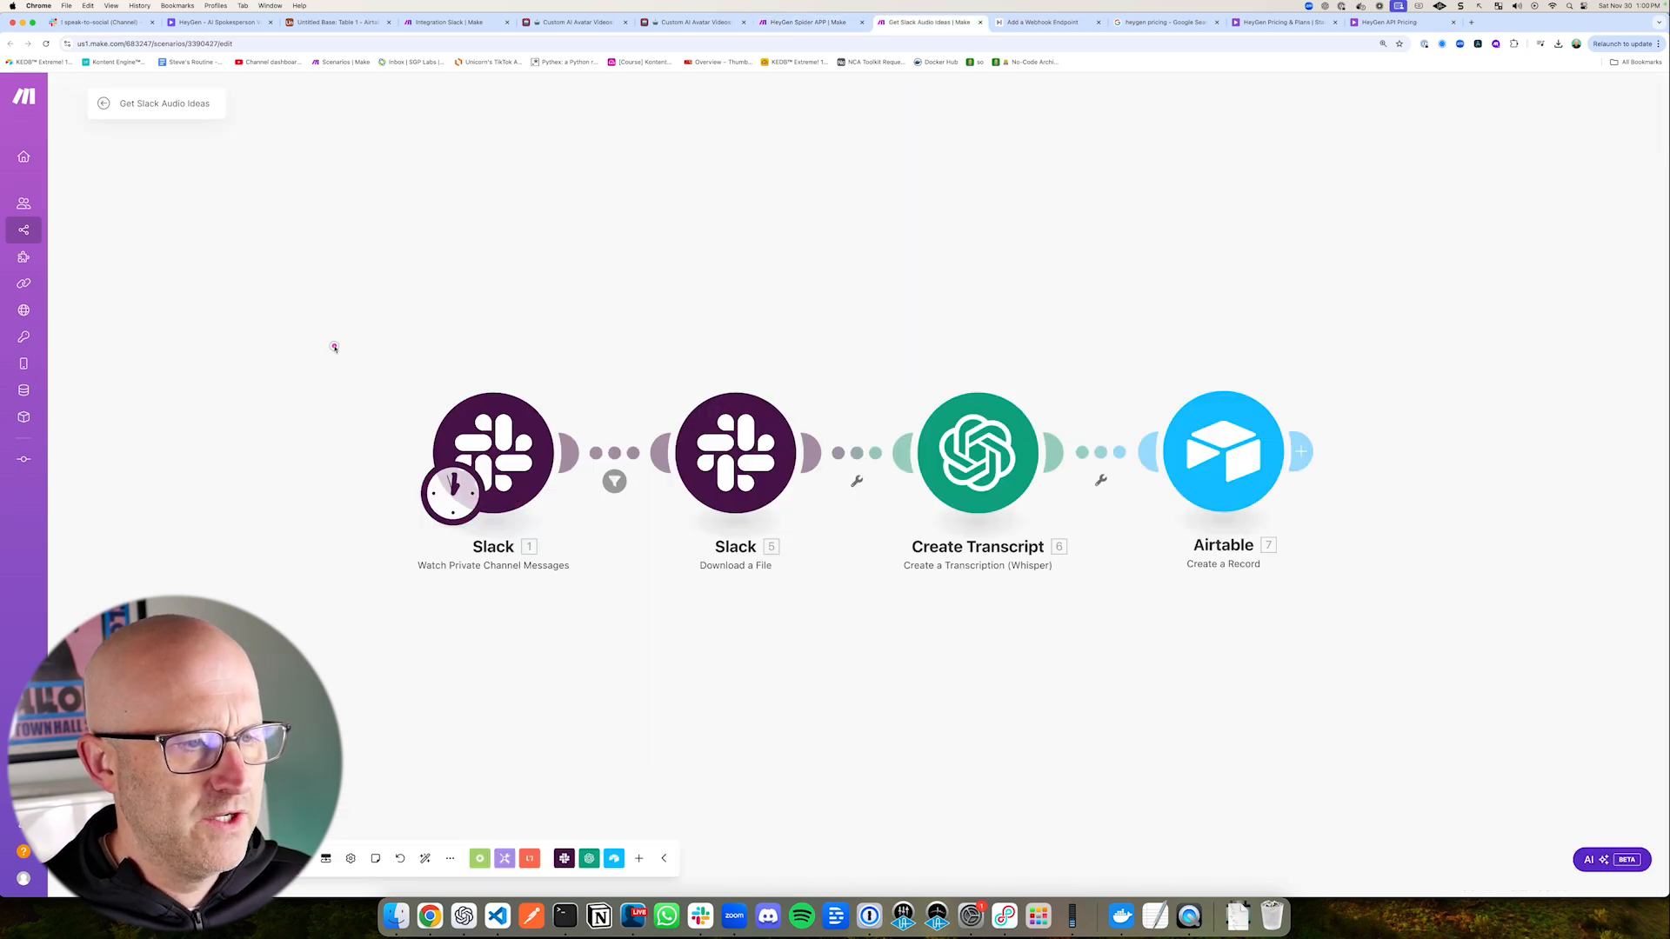
Step: Review the finished HeyGen Spider APP and Get Slack Audio Ideas scenarios and return to the Integration Slack scenario
left_click_drag(334, 346, 852, 592)
left_click_drag(853, 346, 1092, 578)
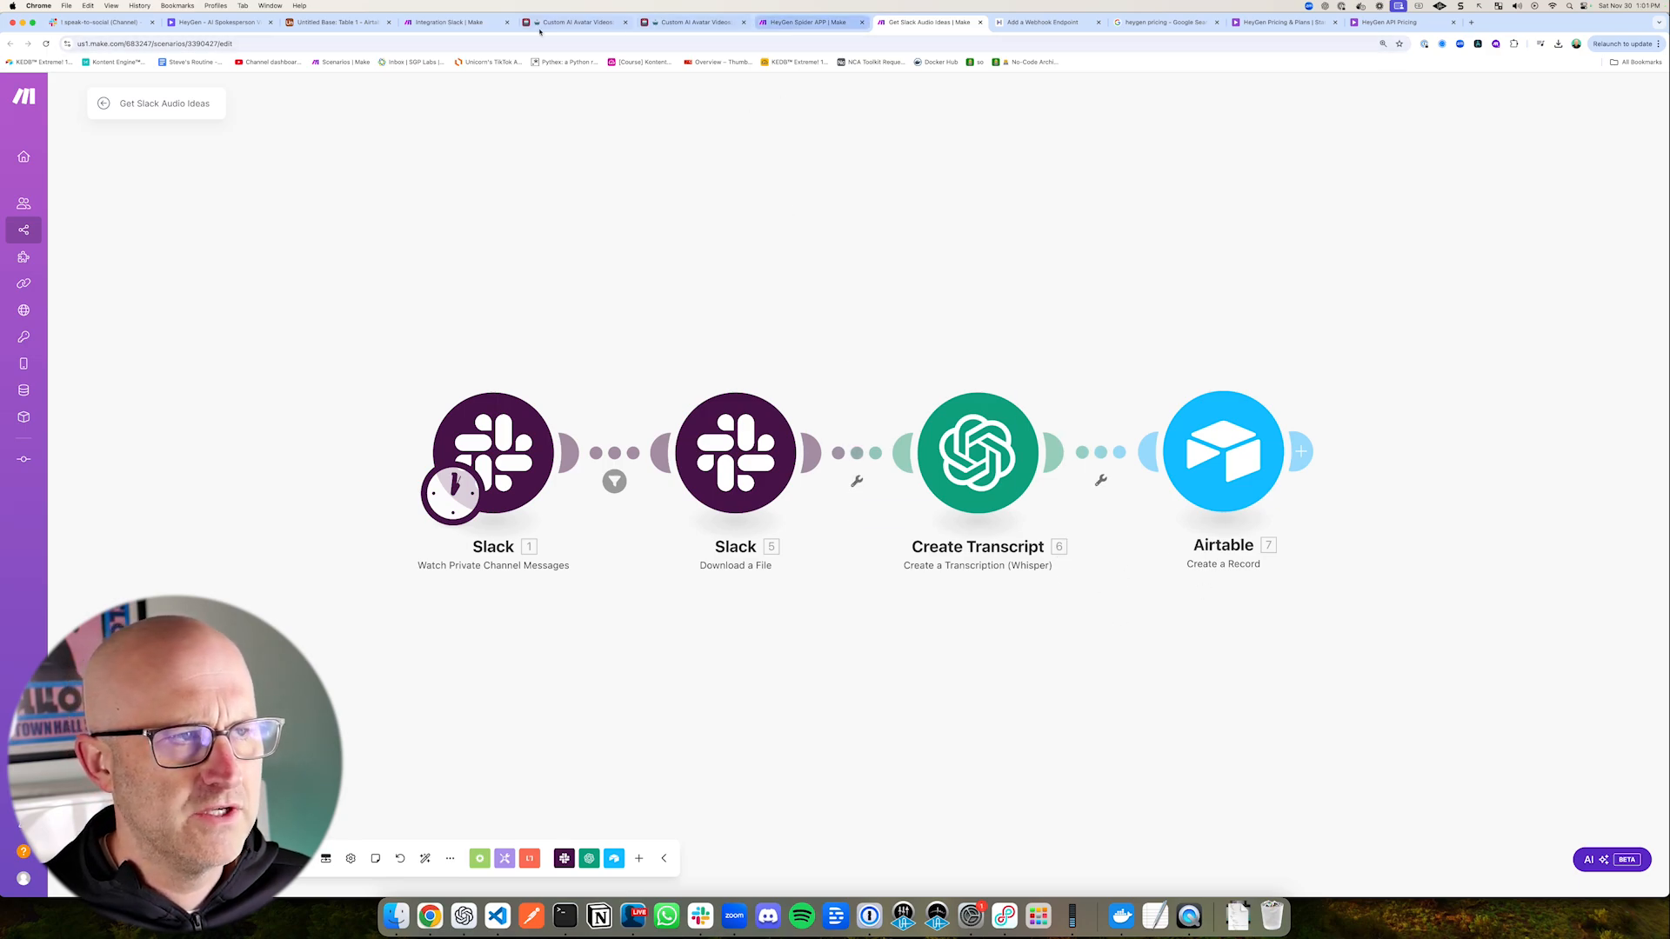
left_click(452, 22)
mouse_move(336, 309)
left_mouse_down()
mouse_move(795, 554)
mouse_move(1215, 613)
mouse_move(1114, 633)
left_mouse_up()
left_click_drag(967, 658, 966, 661)
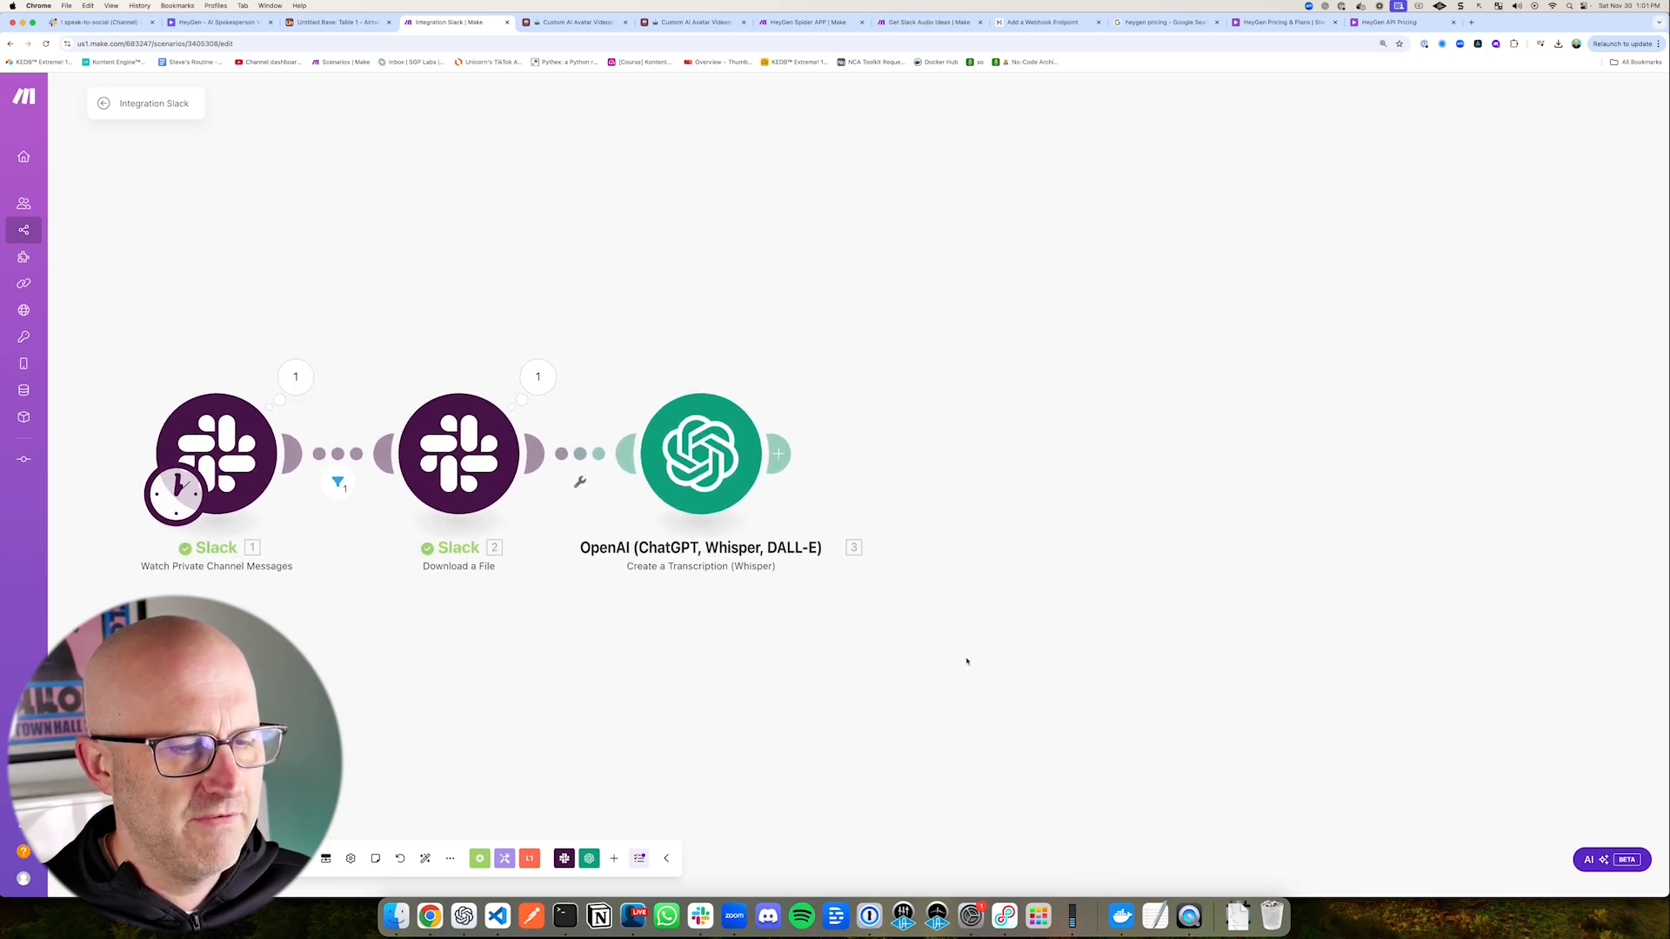
Step: Add an OpenAI Create a Completion (Prompt) module after the transcription module
left_click_drag(854, 324, 797, 409)
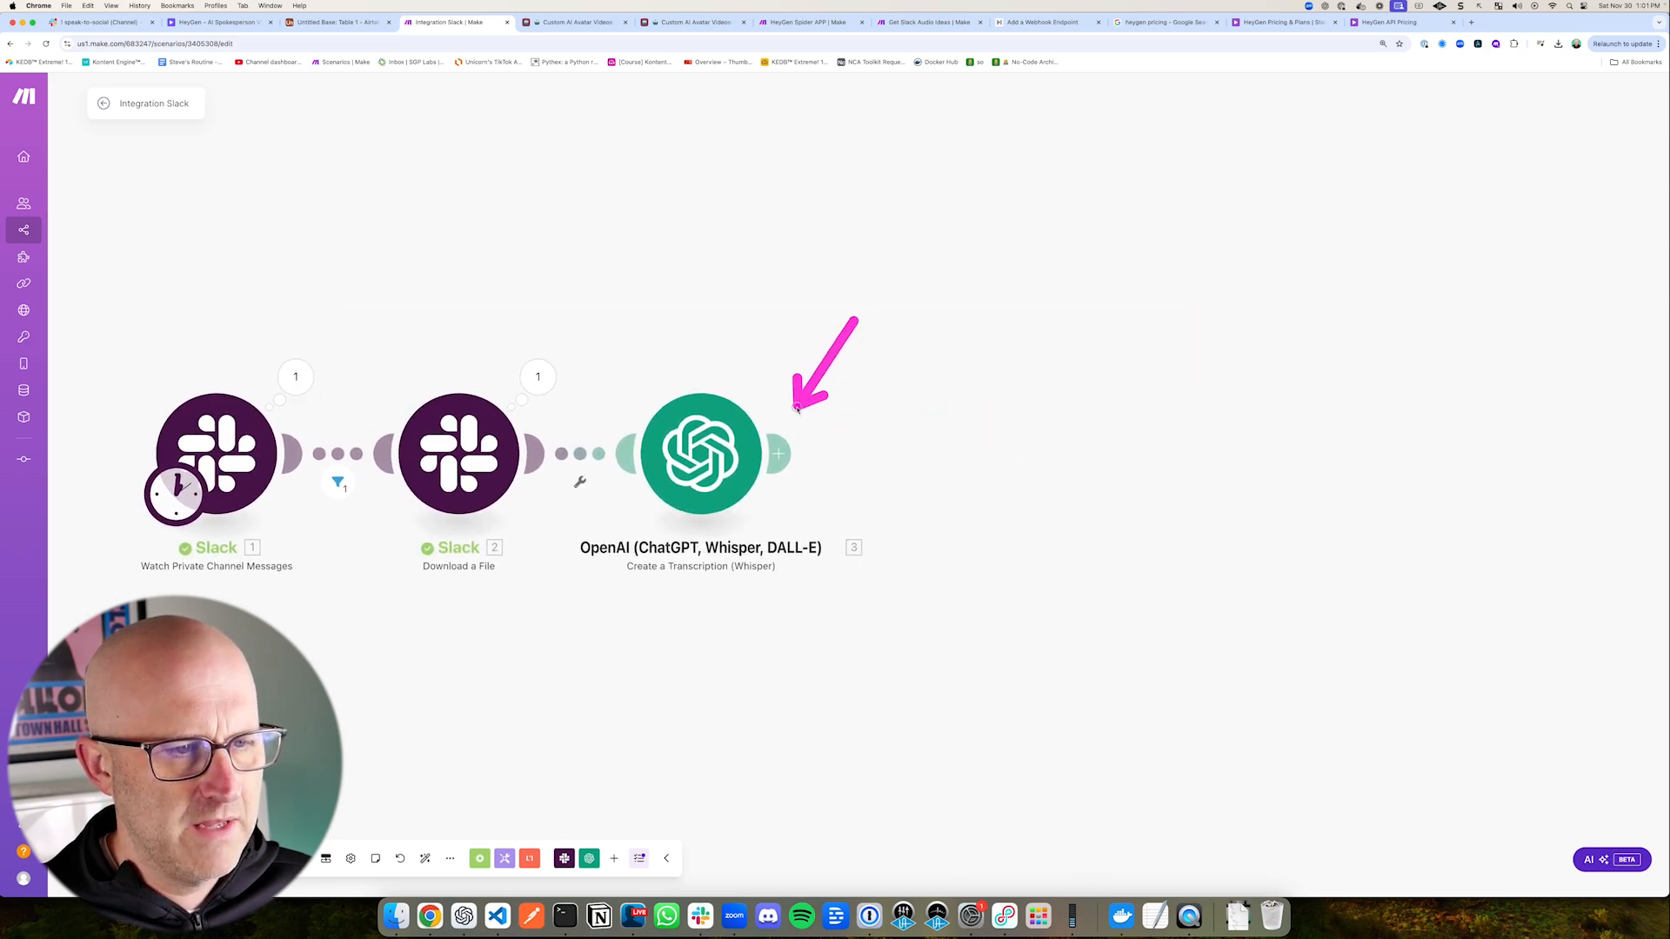
left_click(780, 452)
left_click(1110, 374)
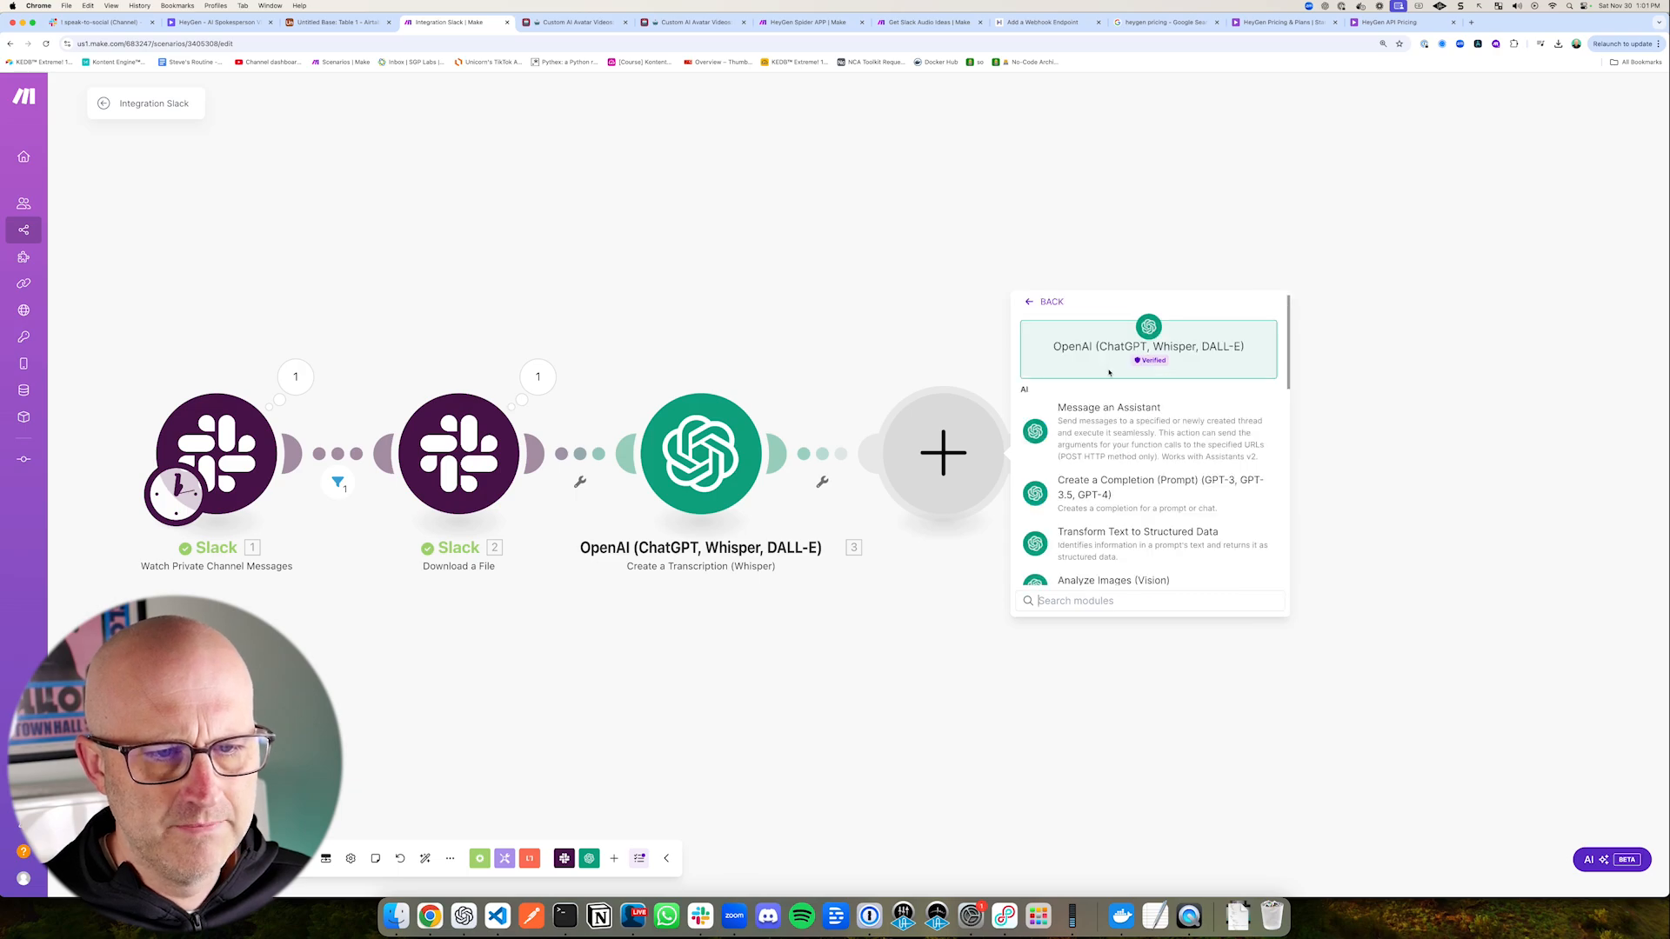
left_click(1131, 487)
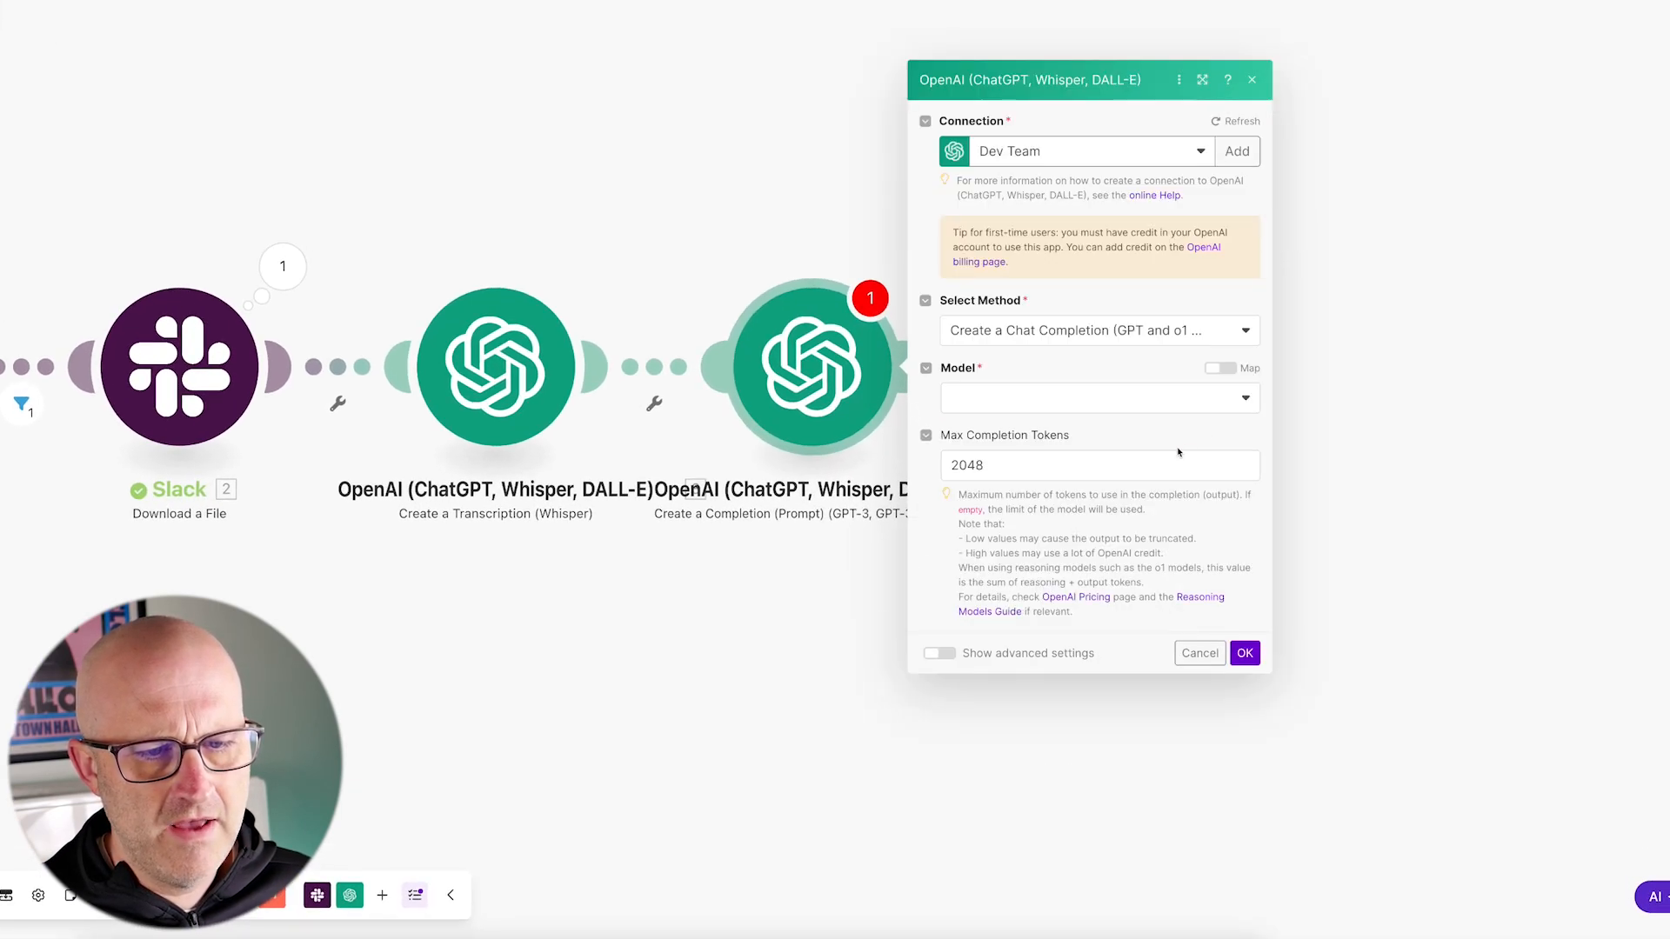
Step: Set the completion module's model to gpt-4o (system) and add a message with the User role
left_click(1014, 399)
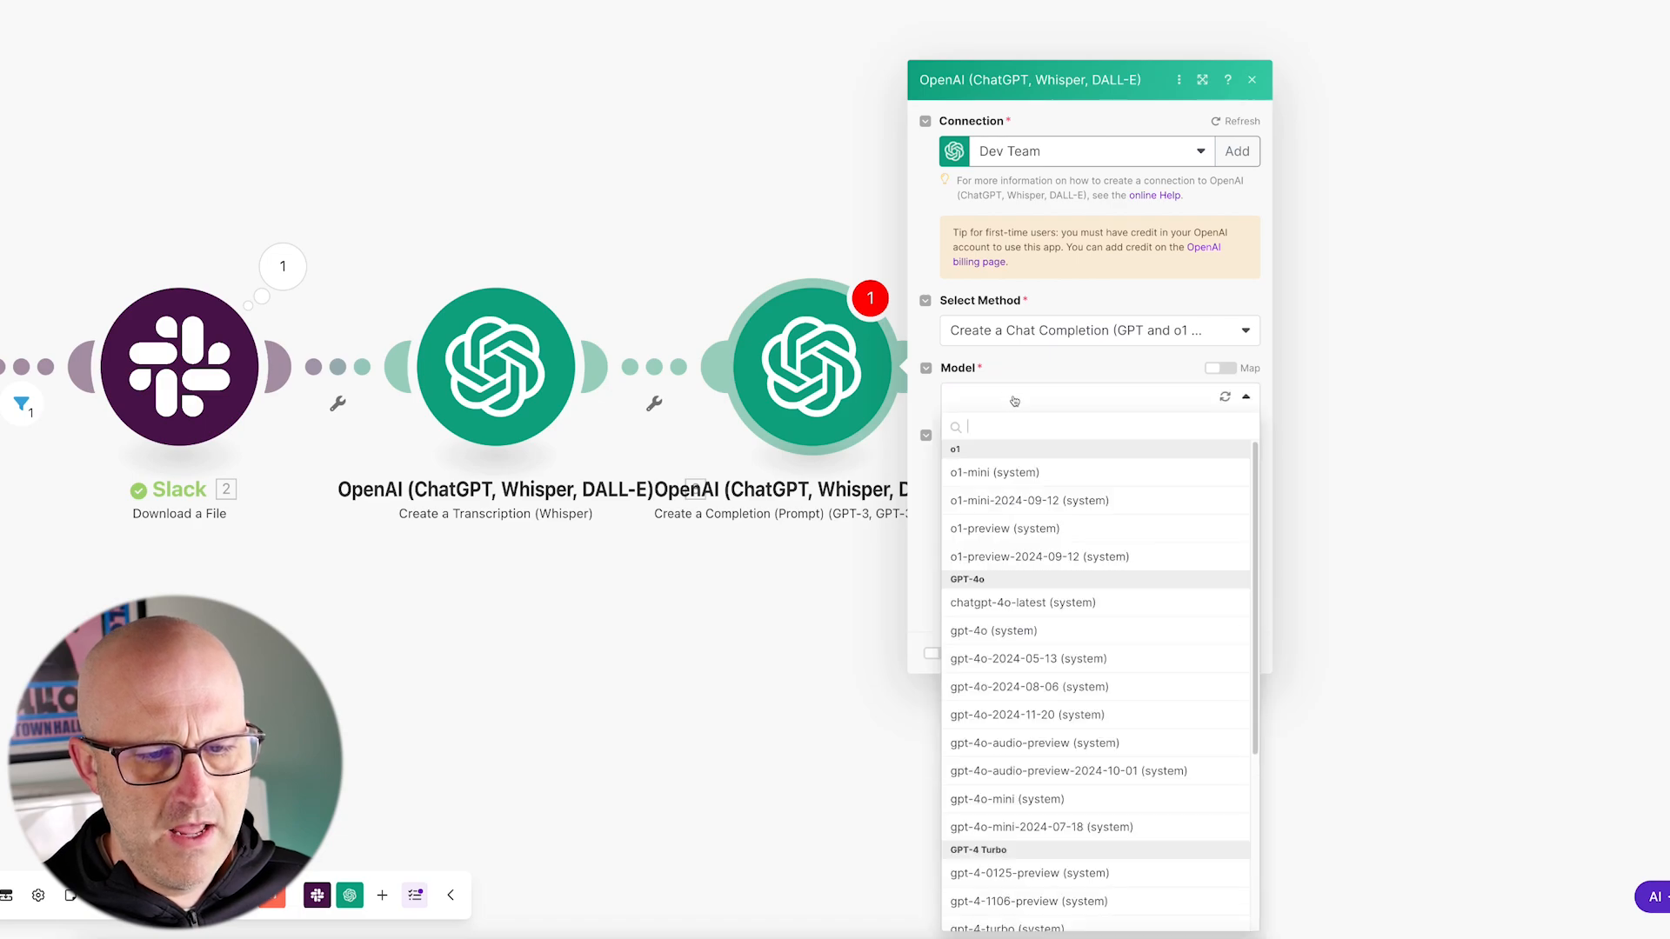
left_click(1021, 633)
left_click(1000, 425)
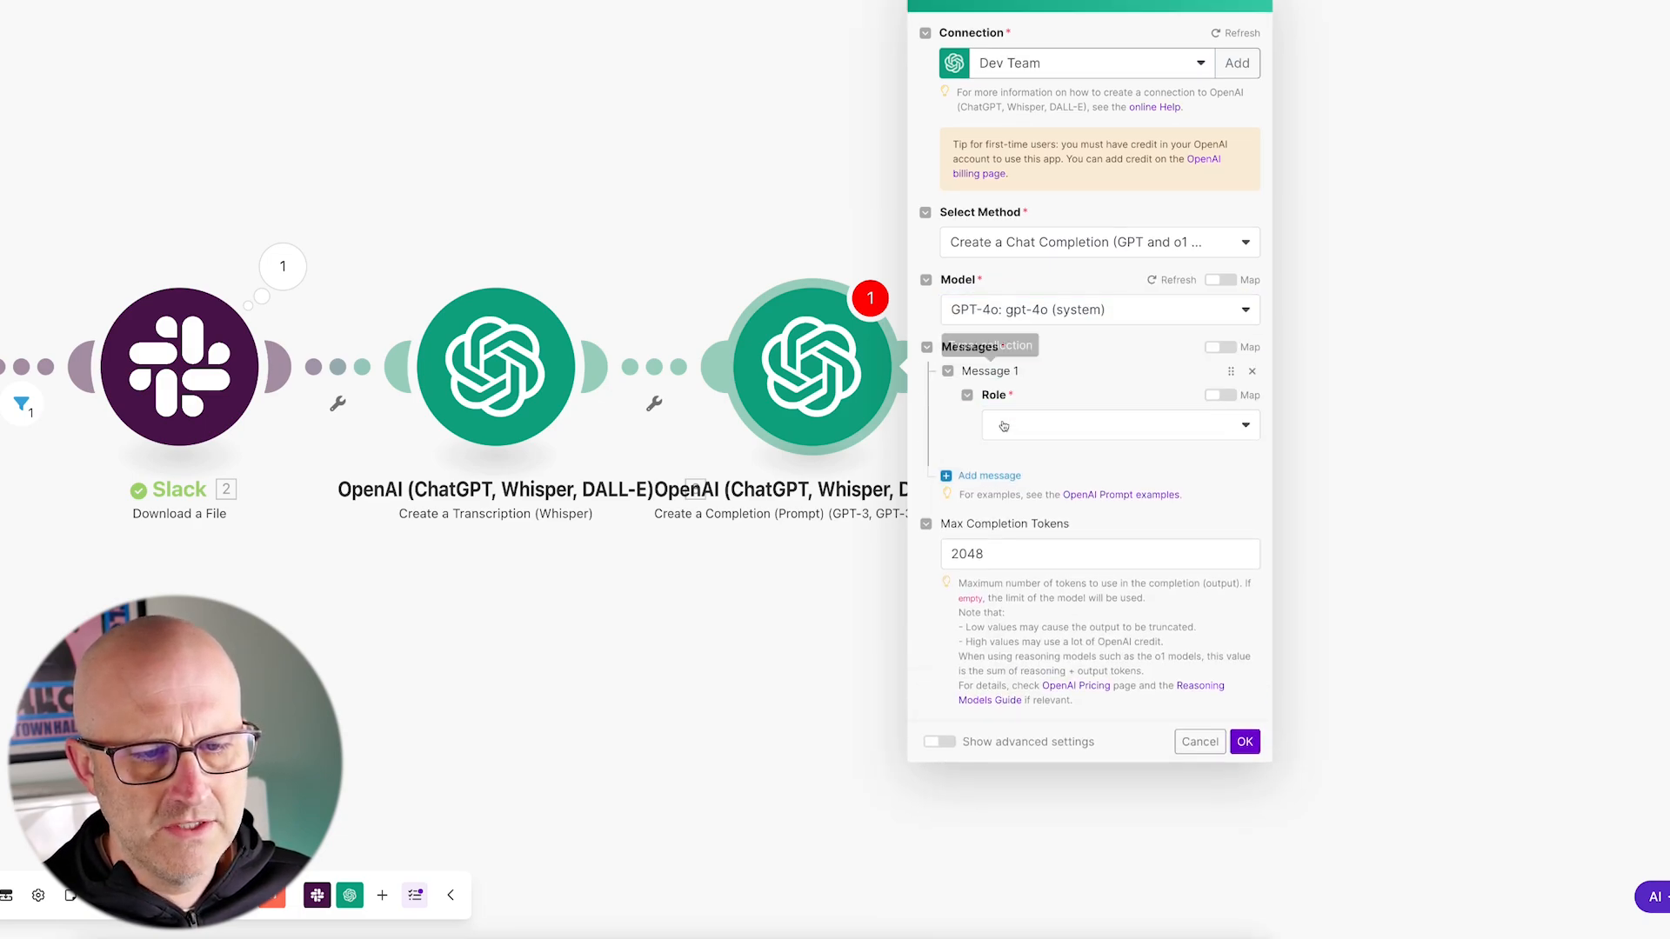
left_click(1044, 427)
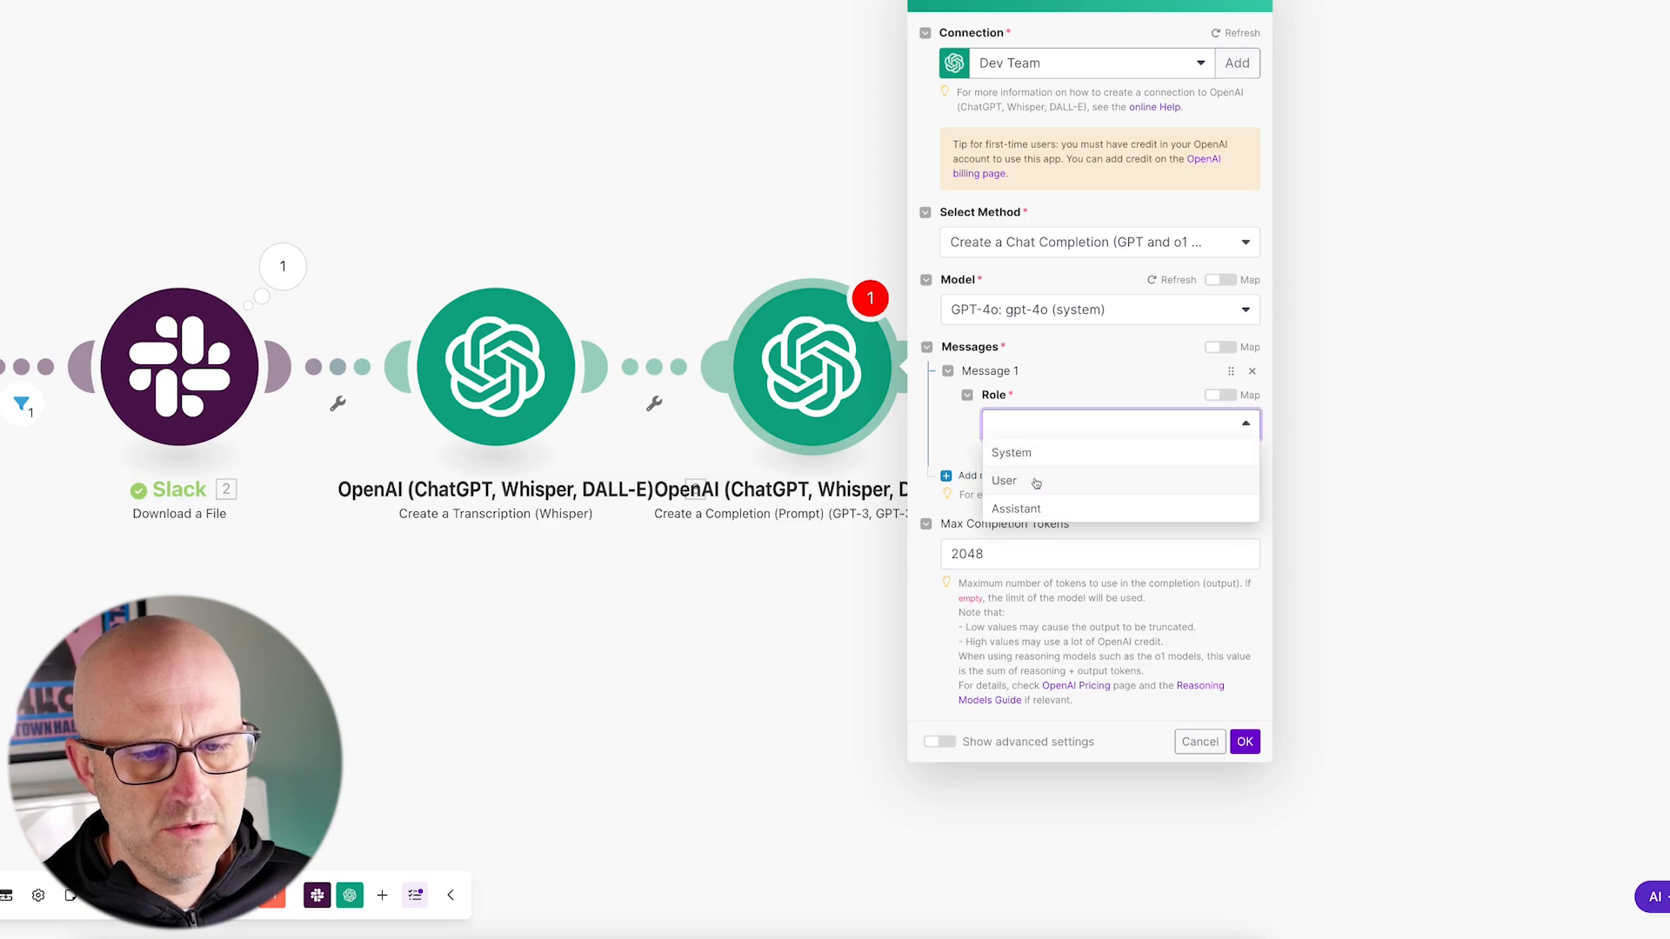
left_click(1003, 481)
scroll(1026, 435, "down", 1)
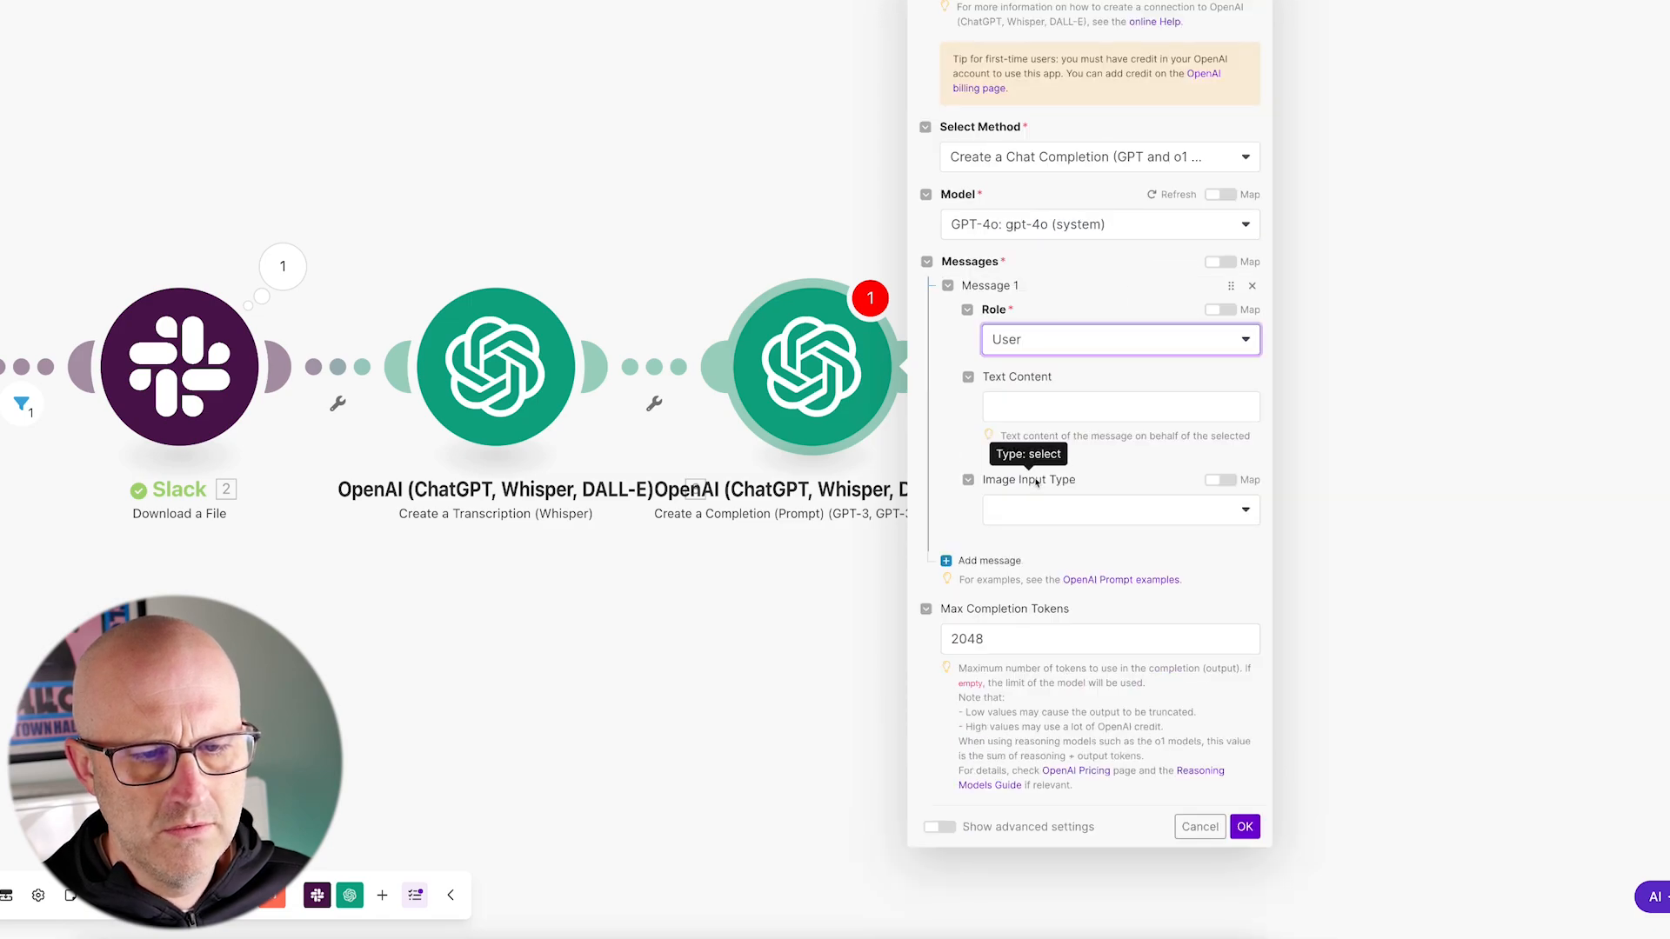
Step: Map the transcription module's Text output into the user message's Text Content, followed by a blank line
left_click(1003, 401)
left_click_drag(517, 176, 509, 259)
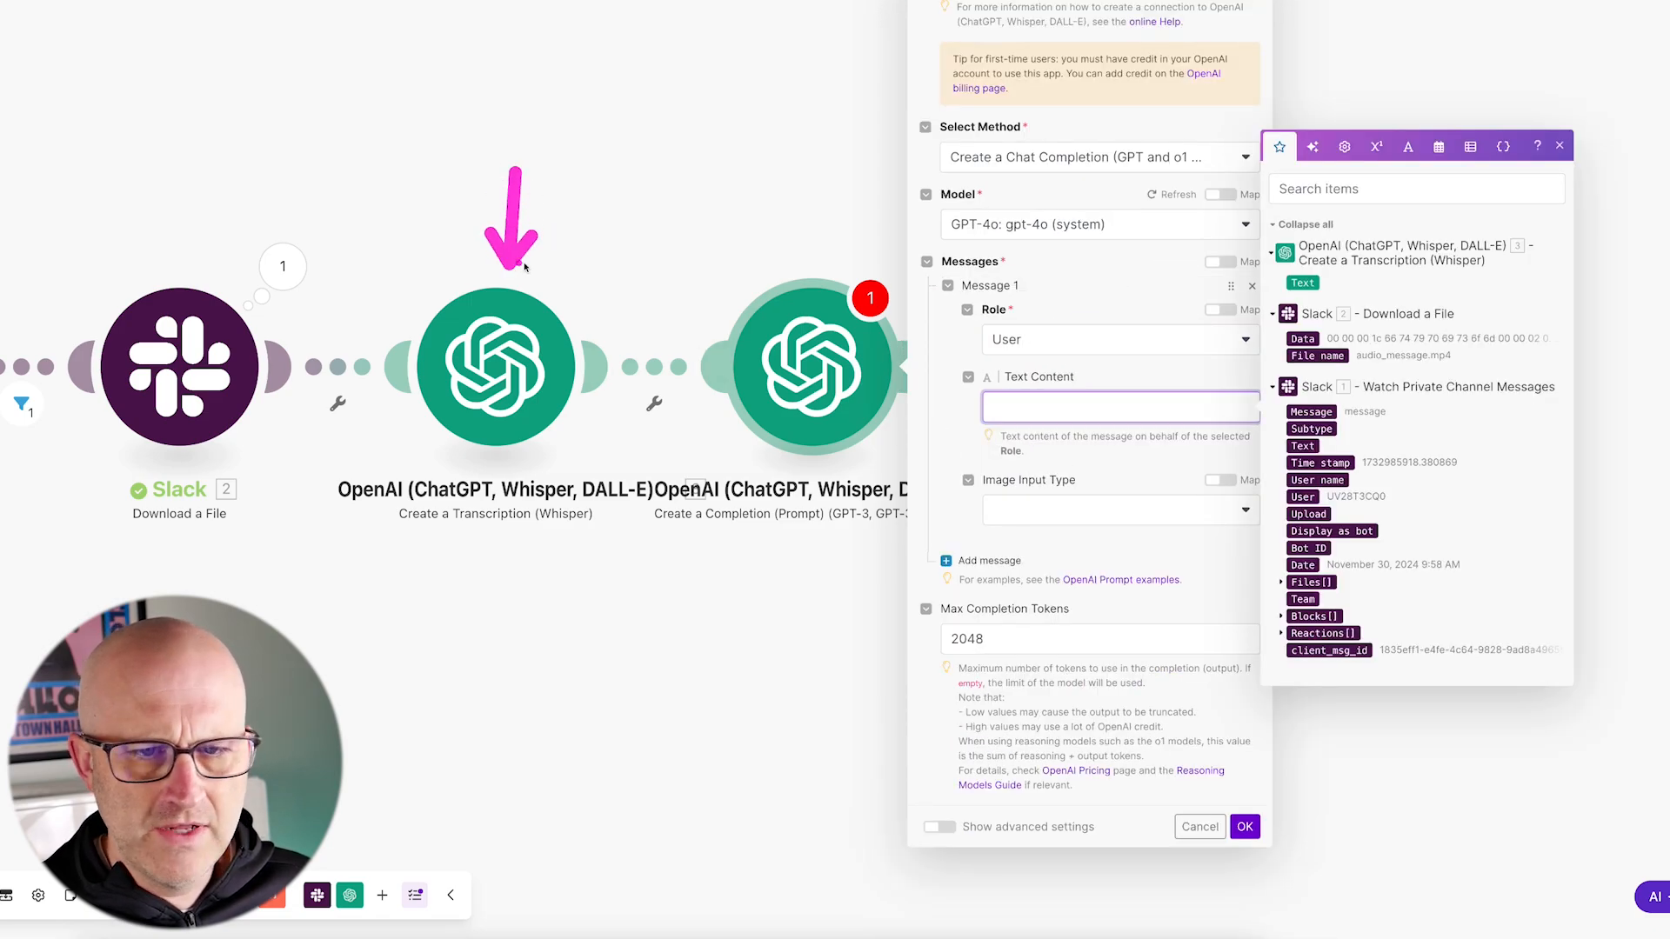
left_click_drag(1108, 261, 1250, 287)
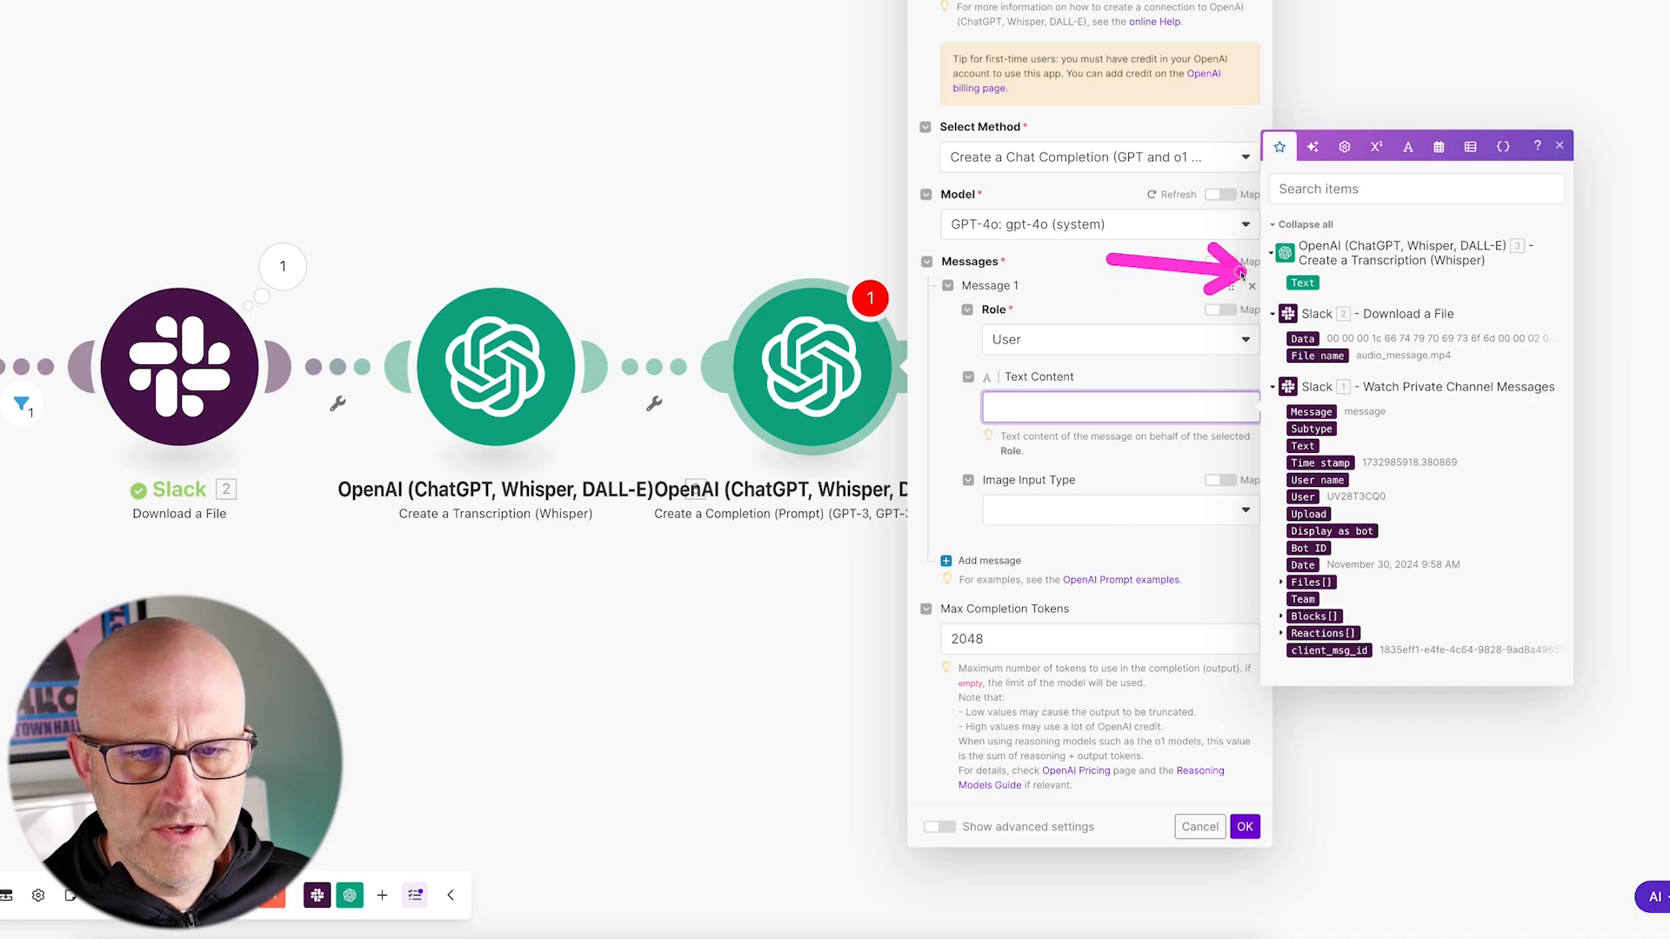
left_click_drag(1081, 302, 1110, 373)
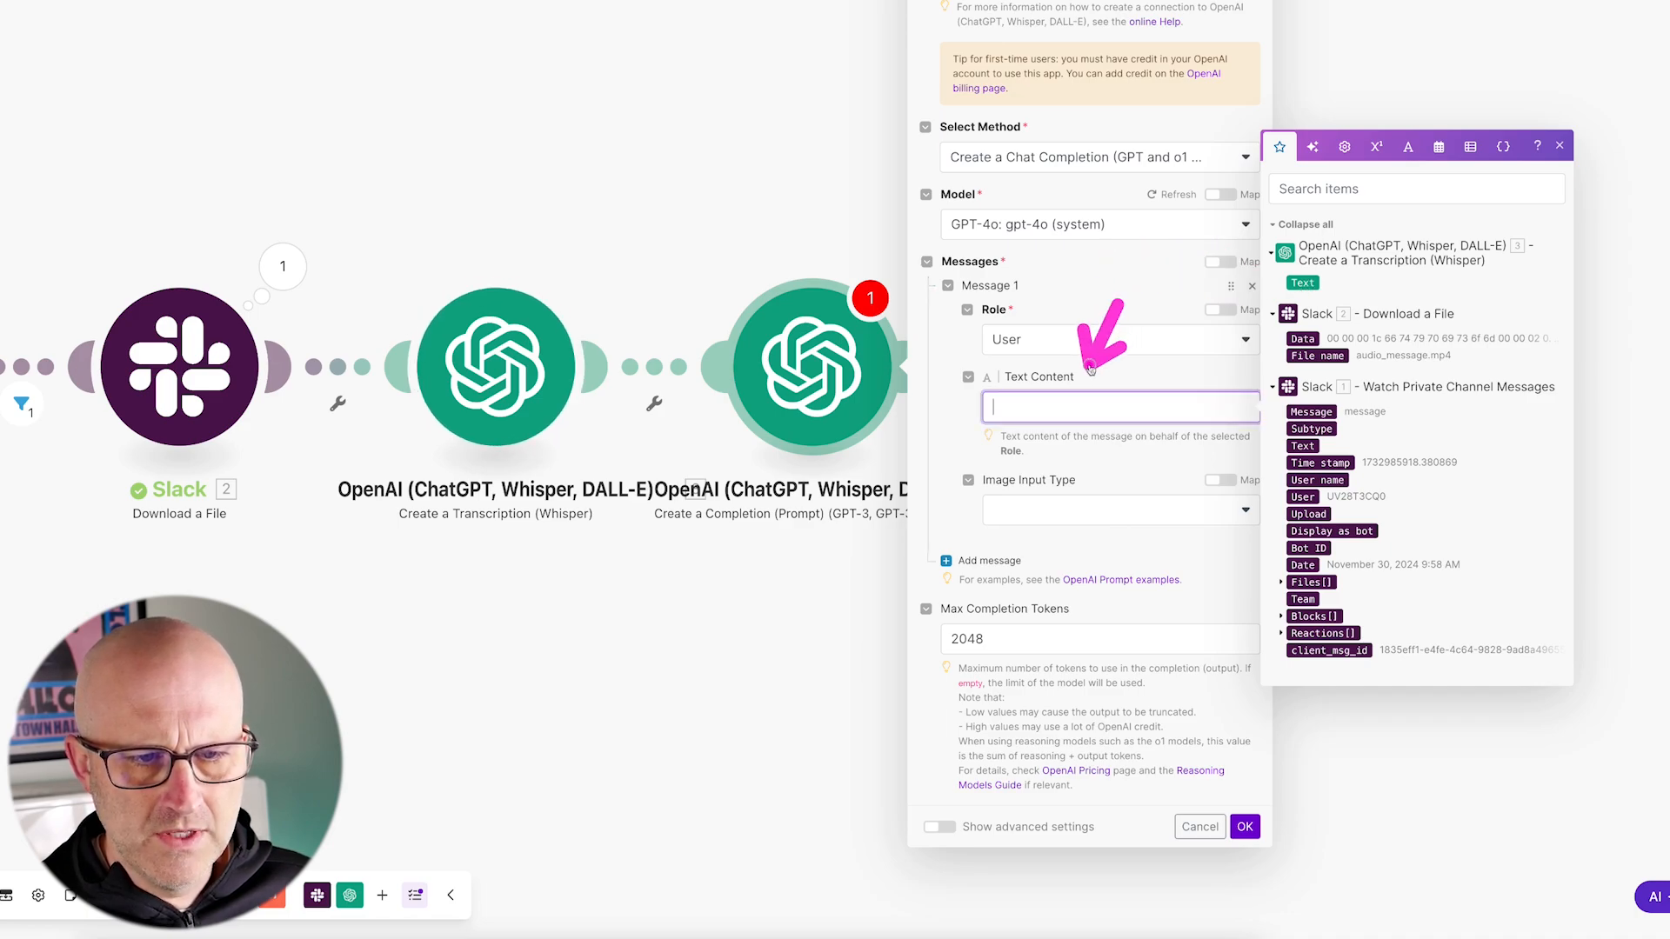
left_click(1302, 283)
left_click_drag(840, 424, 959, 435)
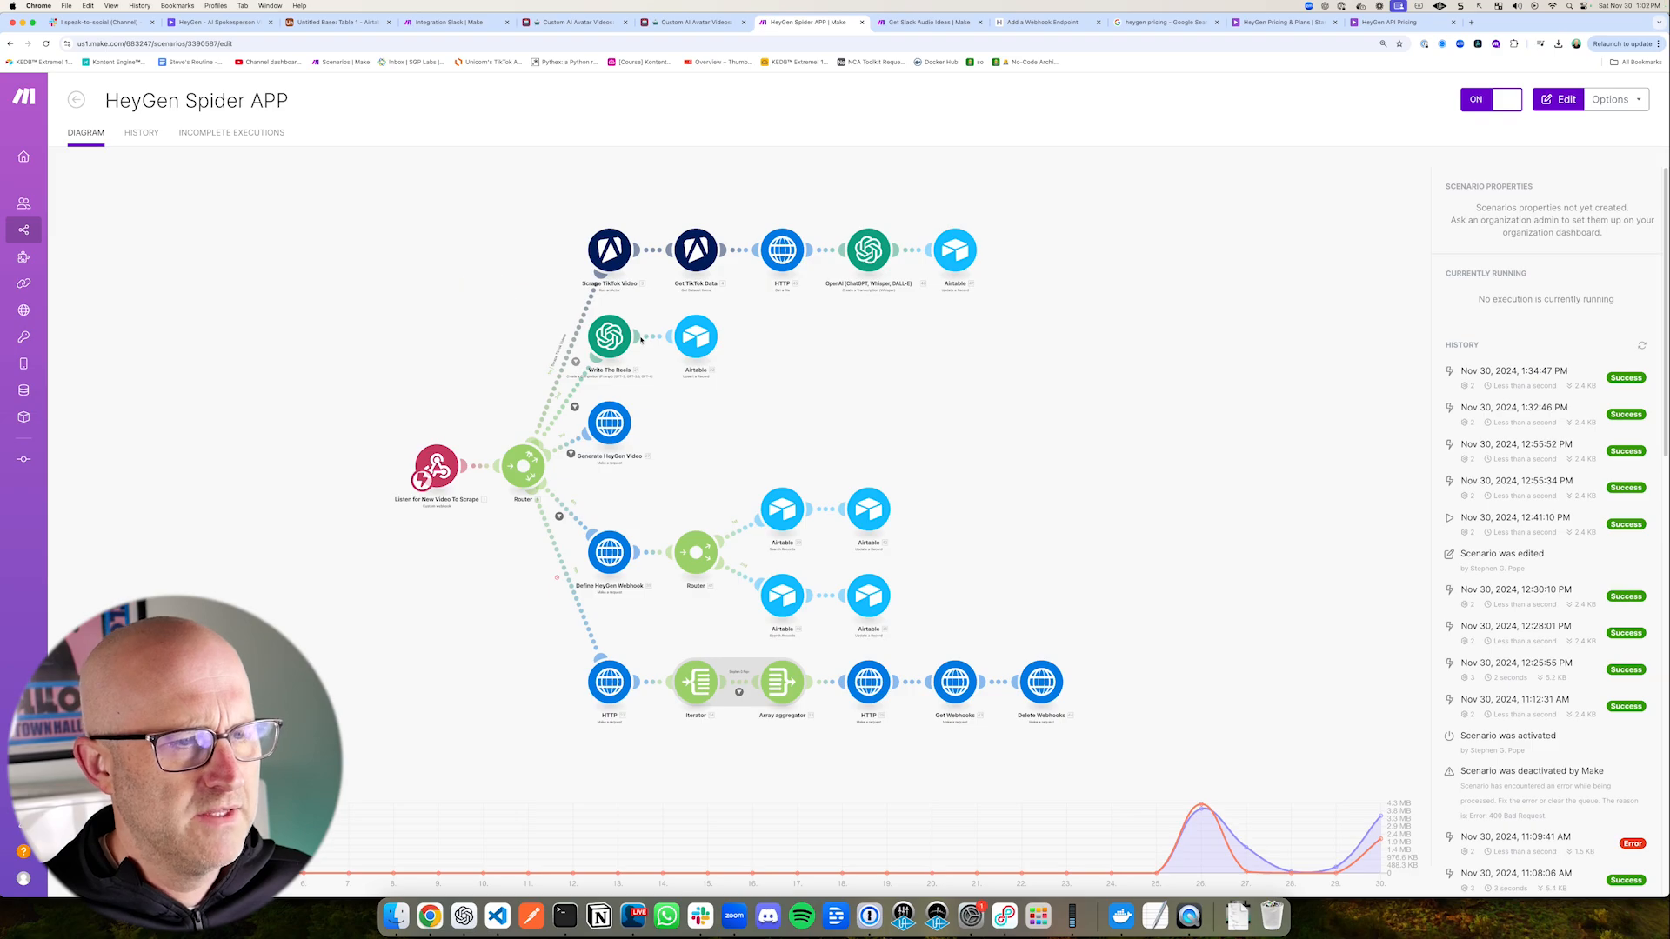
Step: Open the Write The Reels module in the HeyGen Spider APP scenario and read through its script prompt
left_click(640, 340)
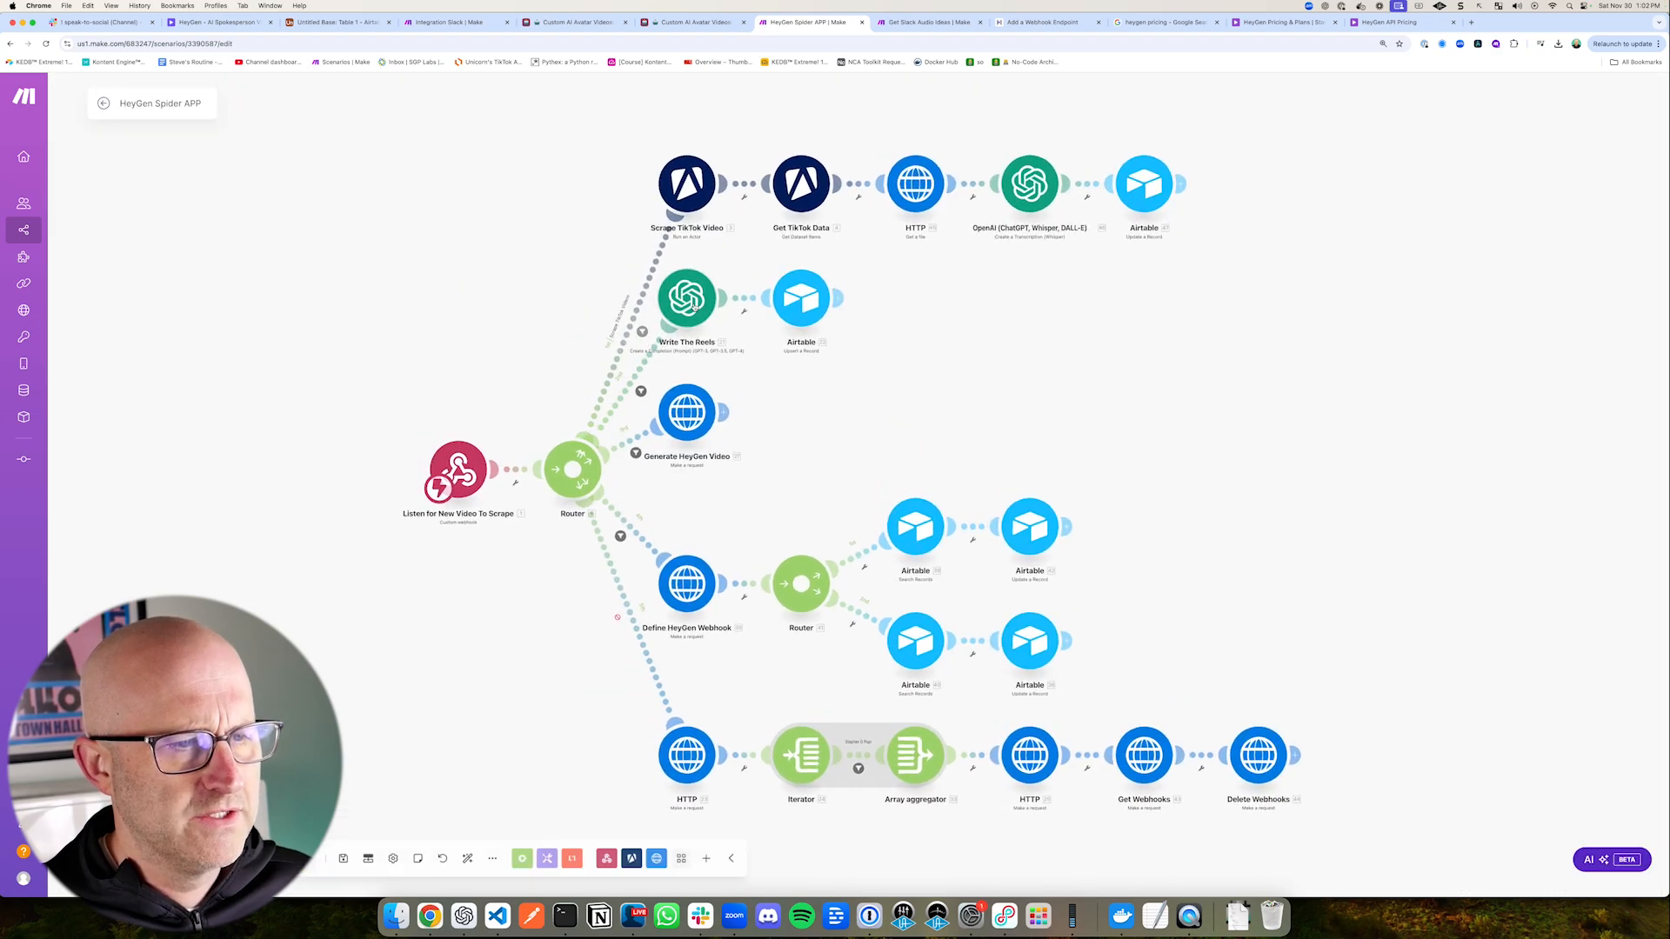
left_click(689, 300)
left_click_drag(660, 490, 749, 491)
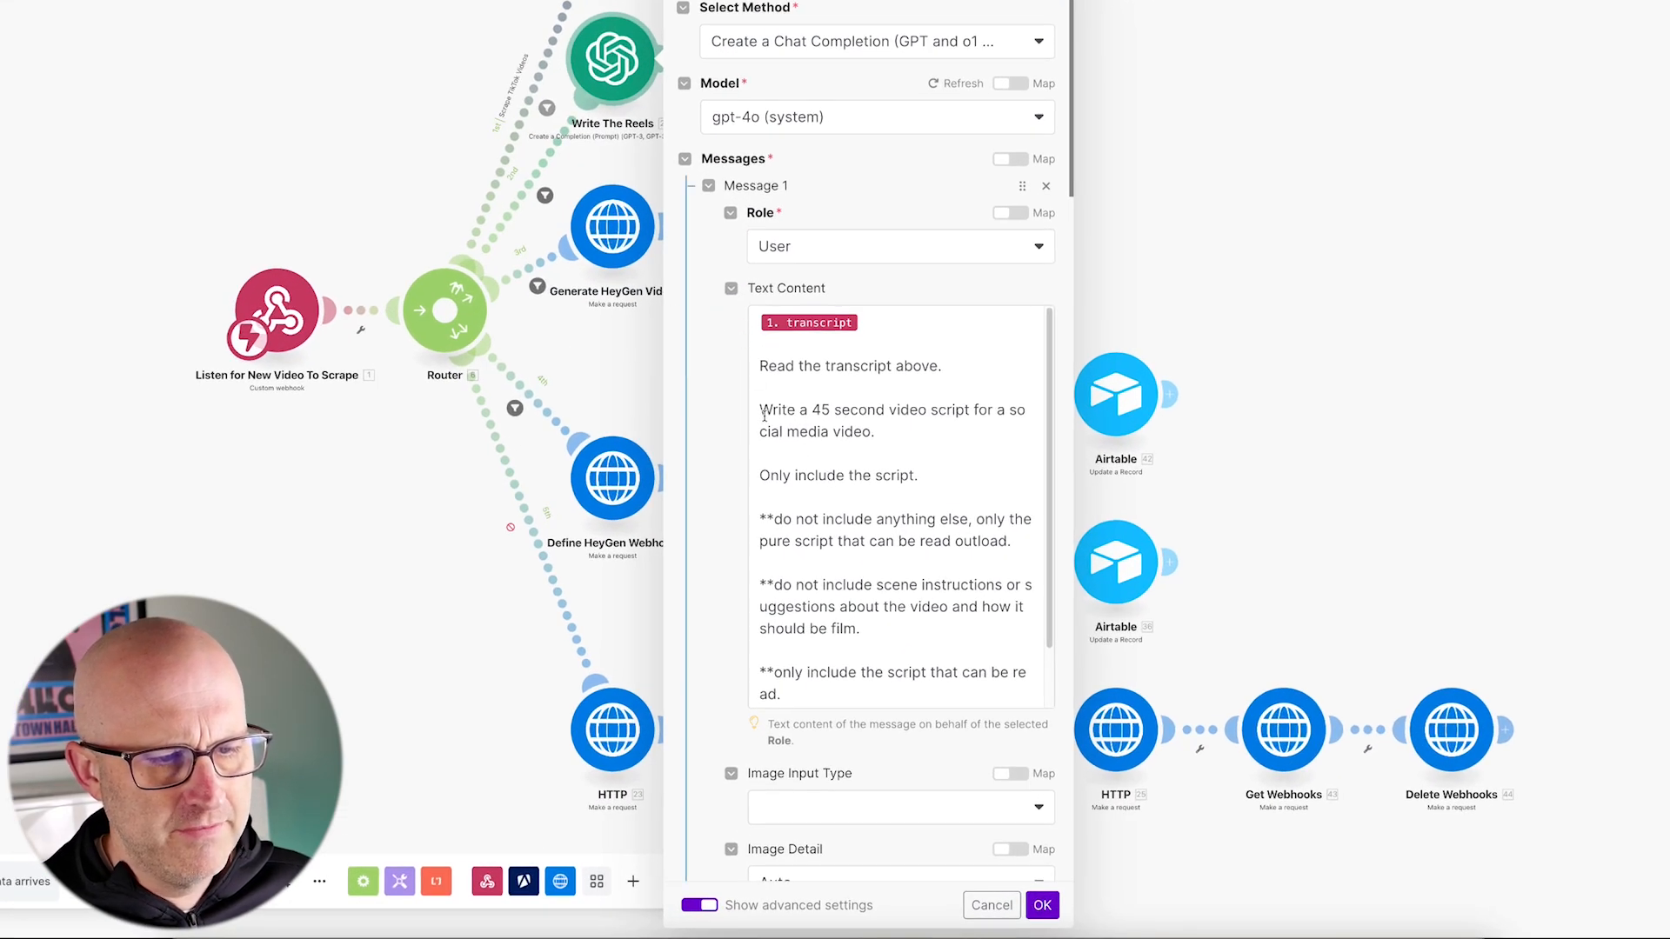
mouse_move(955, 328)
left_mouse_down()
mouse_move(848, 397)
mouse_move(977, 390)
mouse_move(876, 379)
mouse_move(848, 396)
mouse_move(863, 409)
left_mouse_up()
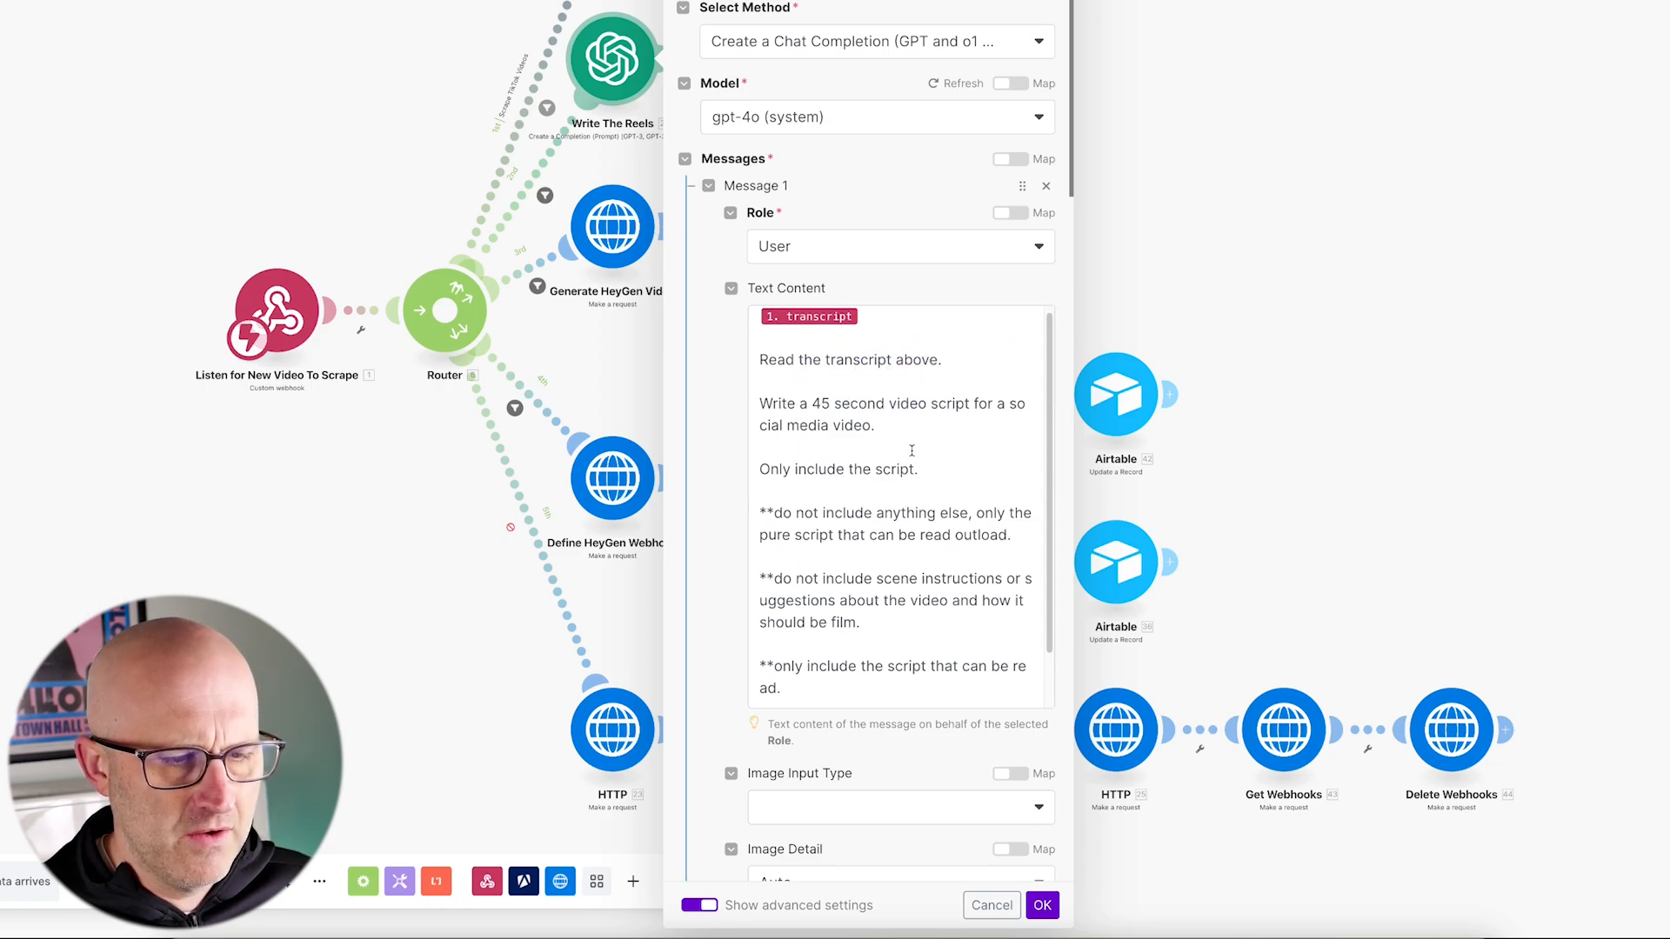
scroll(861, 409, "down", 1)
mouse_move(617, 396)
left_mouse_down()
mouse_move(738, 403)
mouse_move(782, 456)
mouse_move(948, 430)
mouse_move(878, 439)
left_mouse_up()
mouse_move(1021, 396)
left_mouse_down()
mouse_move(896, 450)
mouse_move(1020, 470)
left_mouse_up()
mouse_move(839, 388)
left_mouse_down()
mouse_move(812, 478)
mouse_move(945, 496)
mouse_move(865, 491)
mouse_move(839, 511)
mouse_move(945, 523)
left_mouse_up()
mouse_move(951, 470)
left_mouse_down()
mouse_move(920, 514)
mouse_move(846, 551)
mouse_move(910, 598)
left_mouse_up()
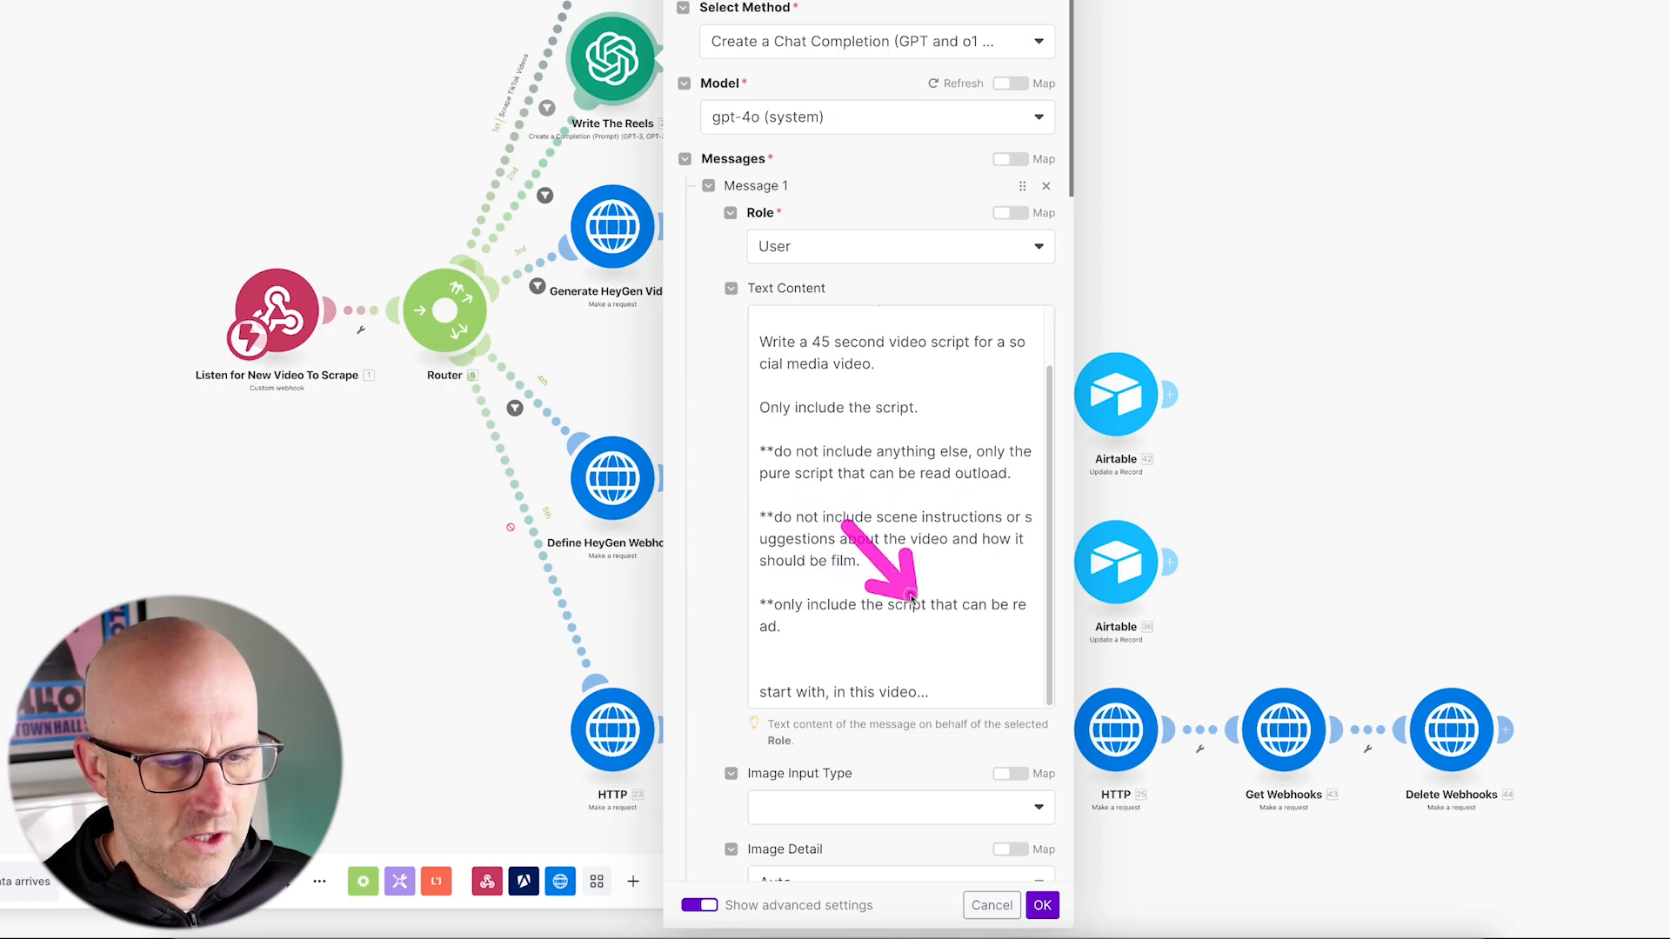
Step: Copy the 45-second script instructions from the Write The Reels prompt into the Integration Slack completion module's user message, below the mapped Text, and confirm the module
mouse_move(869, 527)
left_mouse_down()
mouse_move(787, 608)
mouse_move(843, 672)
mouse_move(921, 687)
mouse_move(710, 317)
left_mouse_up()
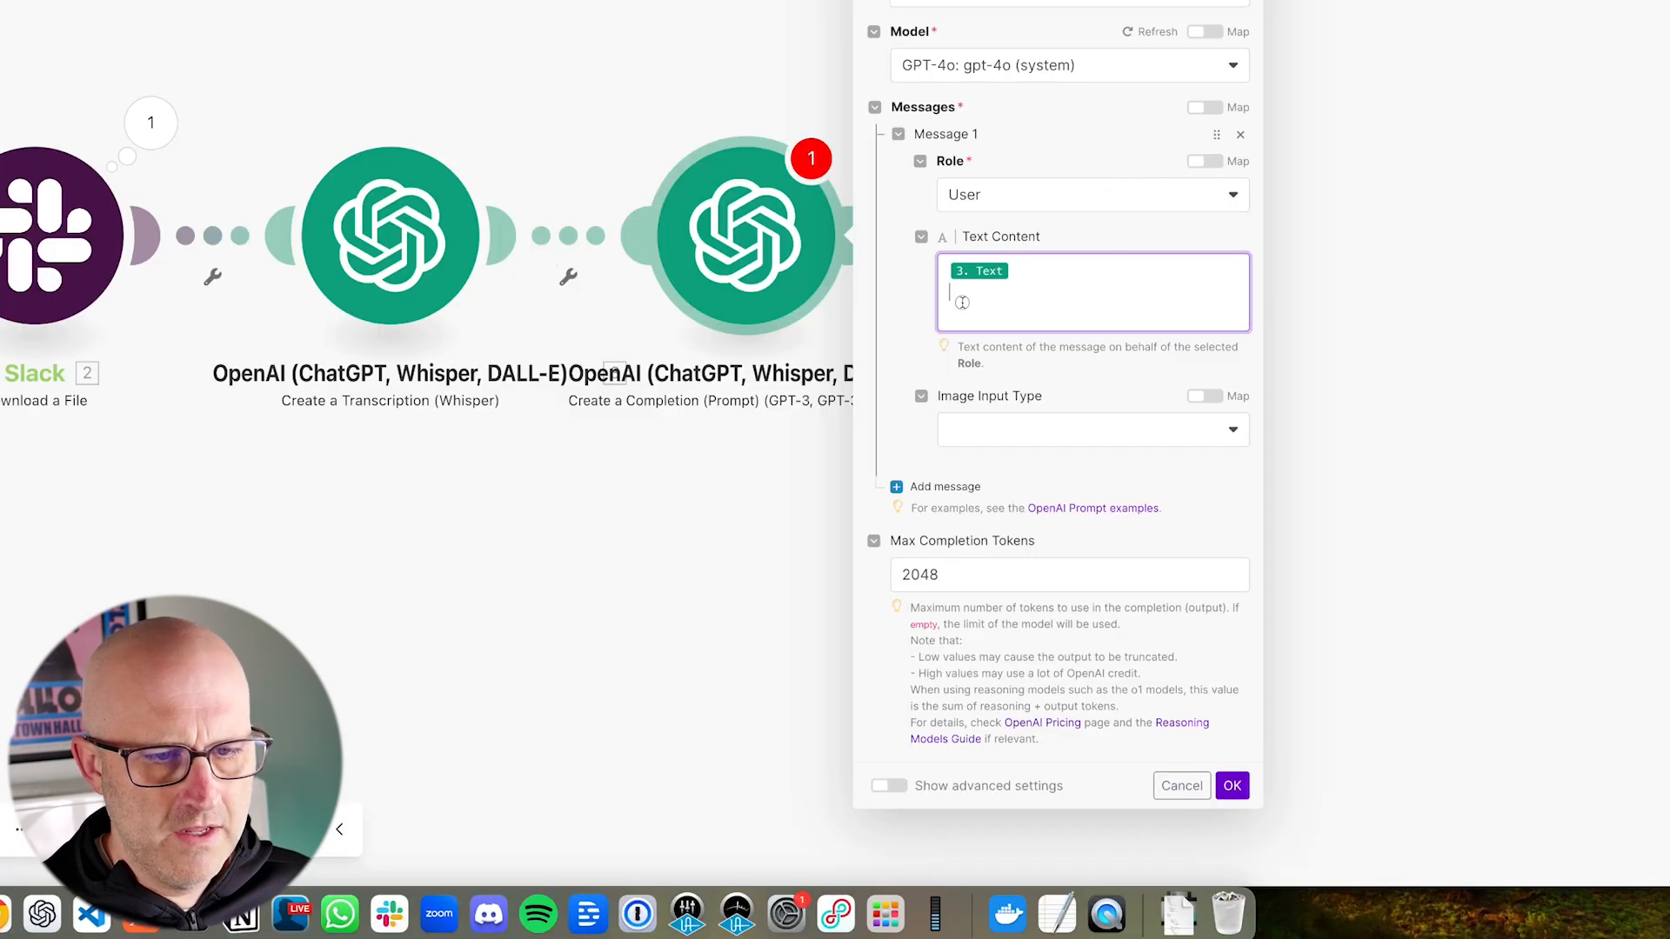
left_click(961, 306)
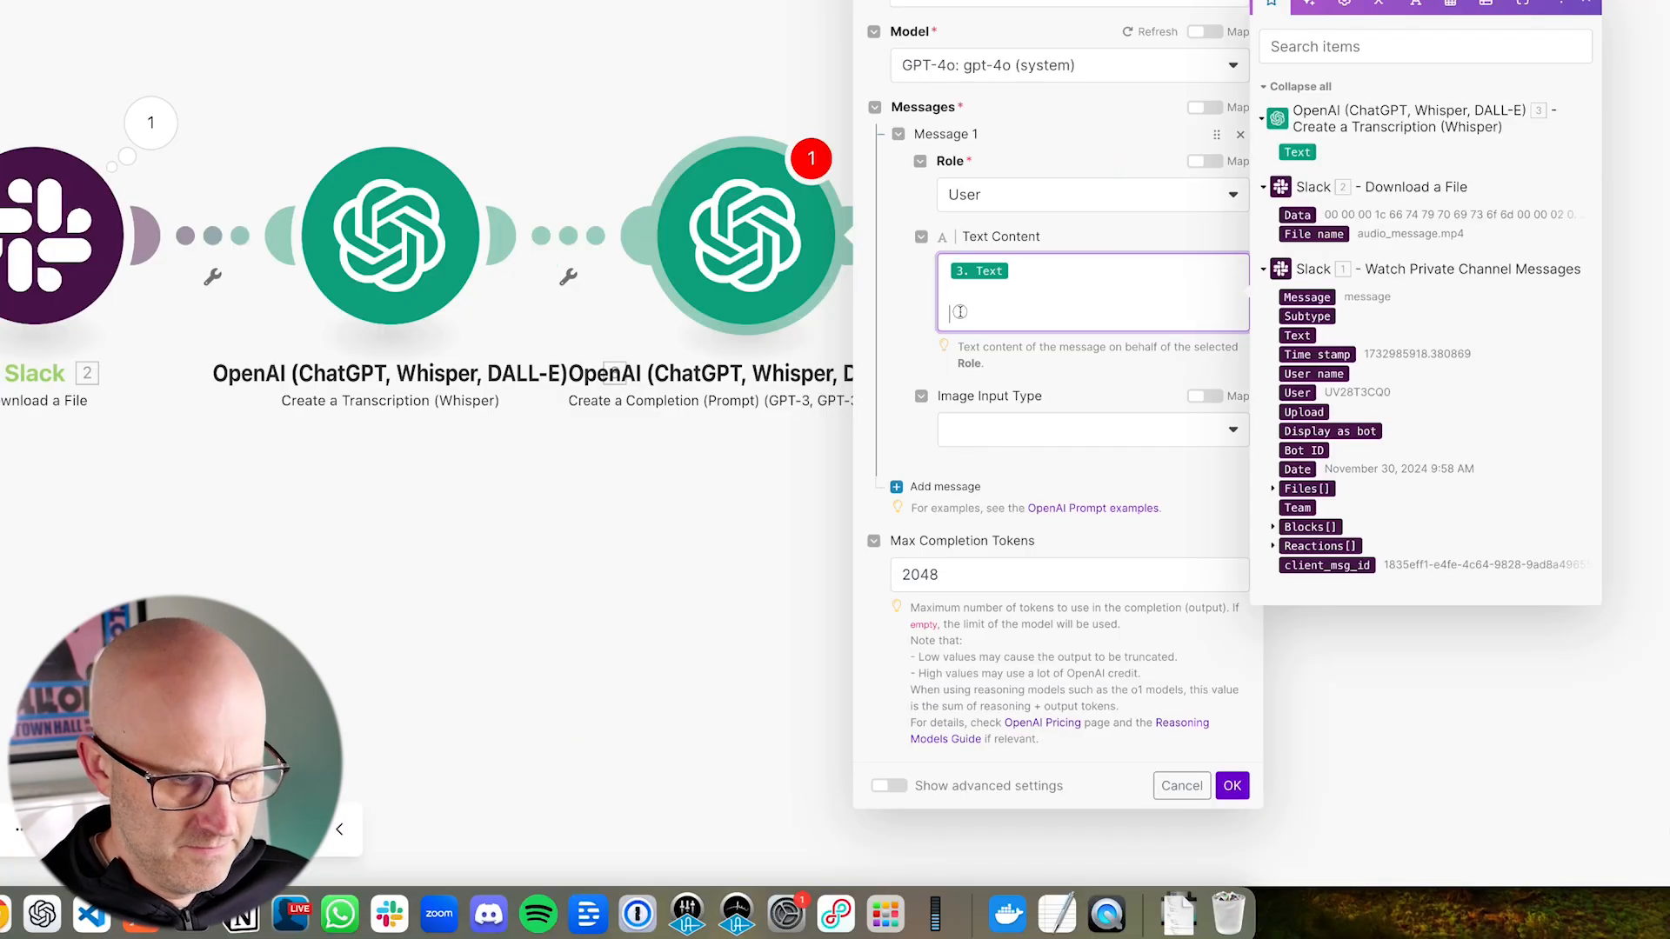
left_click(889, 624)
scroll(922, 635, "down", 5)
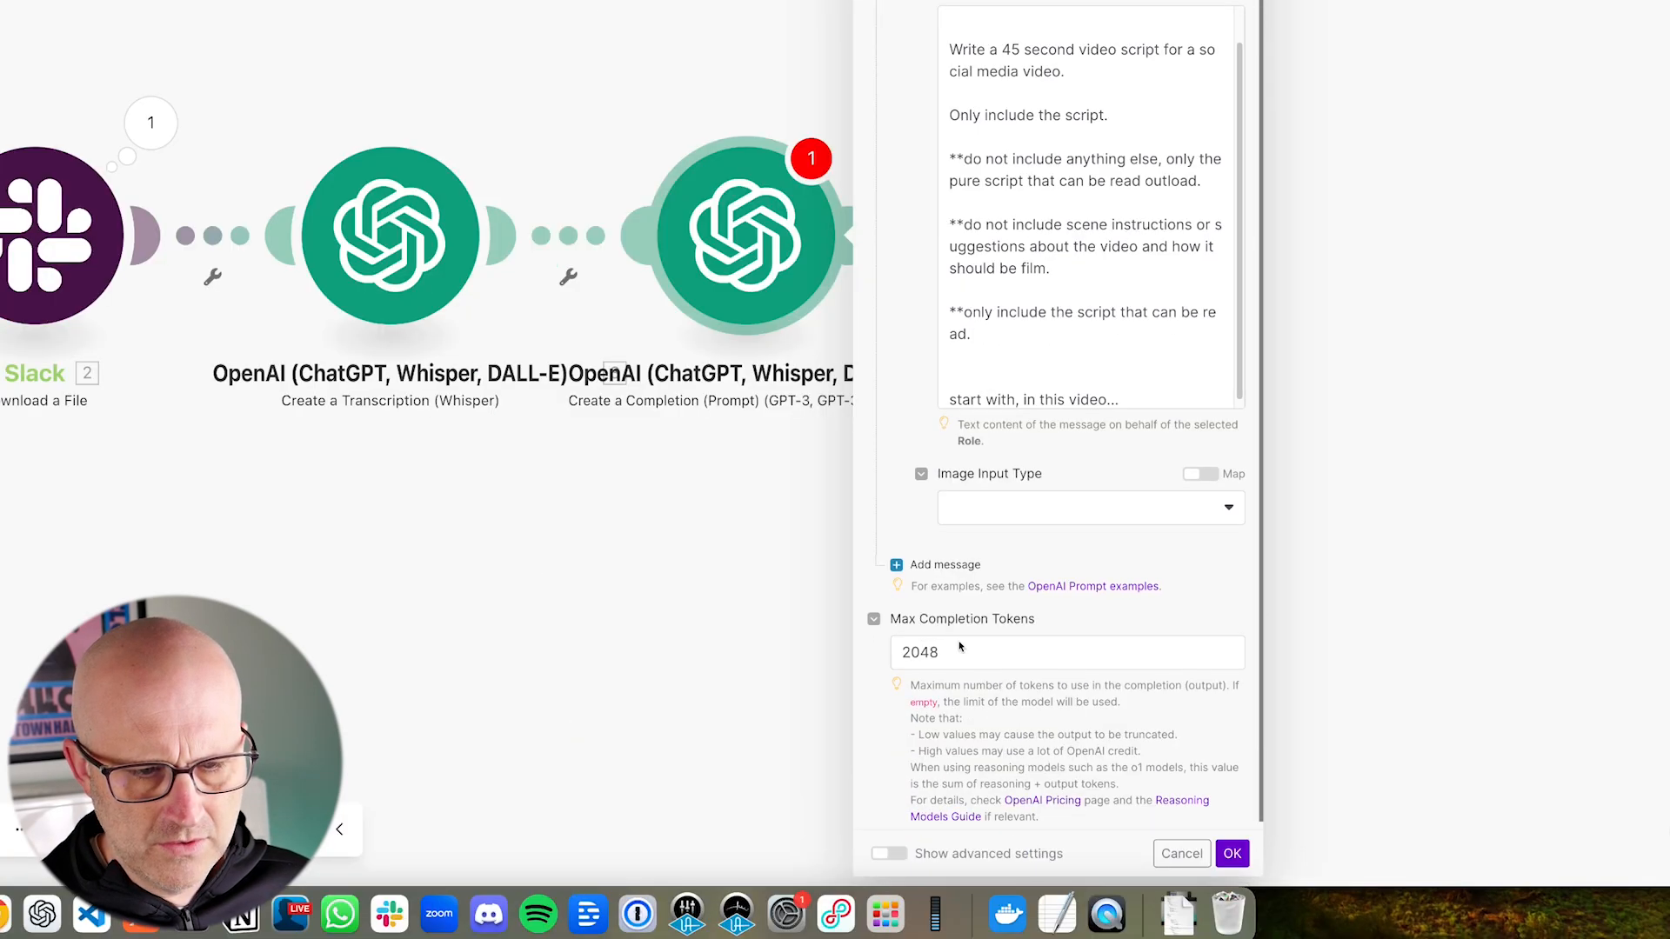
left_click_drag(1332, 737, 1261, 824)
left_click(1232, 853)
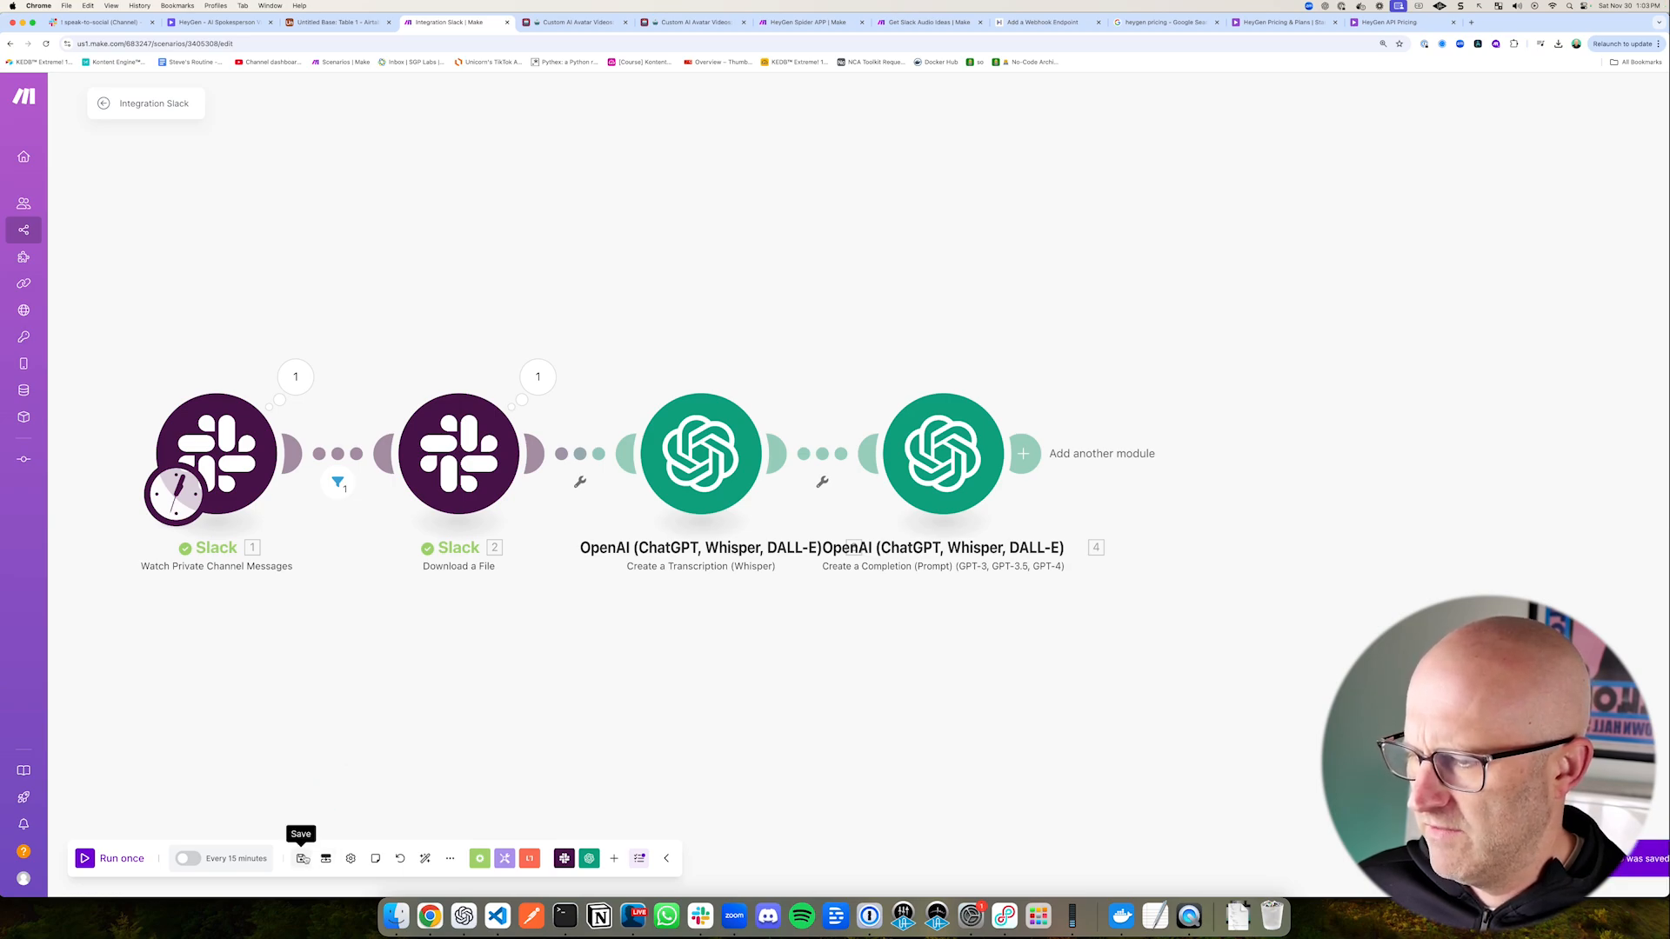
Step: Manually choose the listed Slack message as the trigger's starting point and run the scenario once to test the script completion
right_click(245, 437)
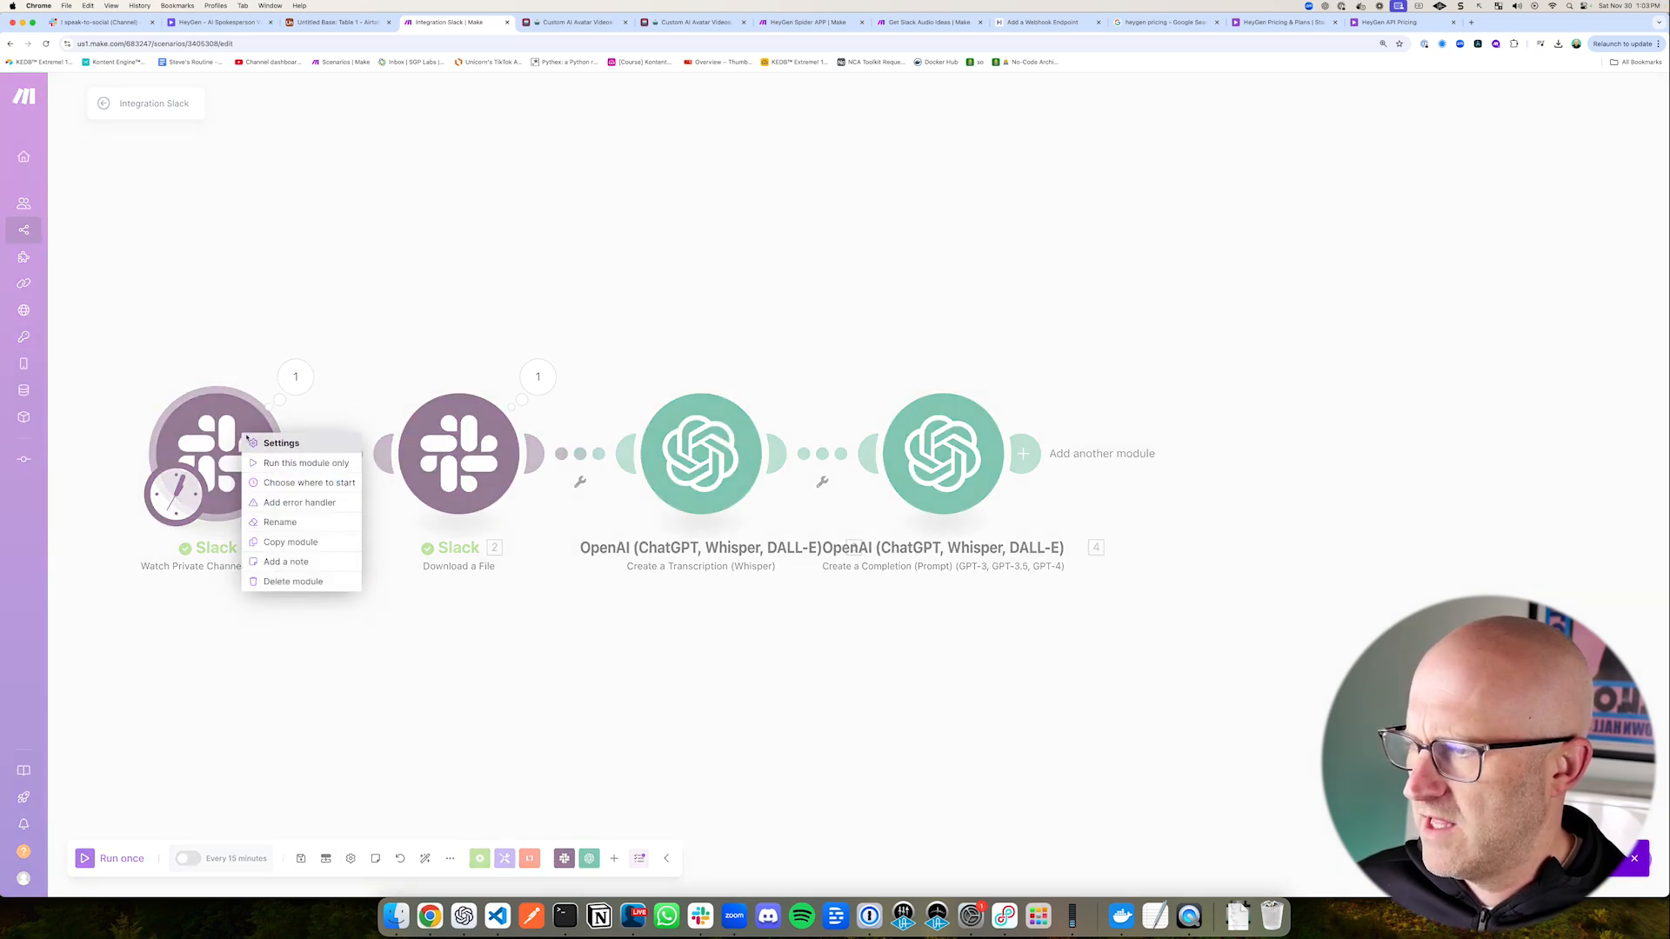
left_click(306, 484)
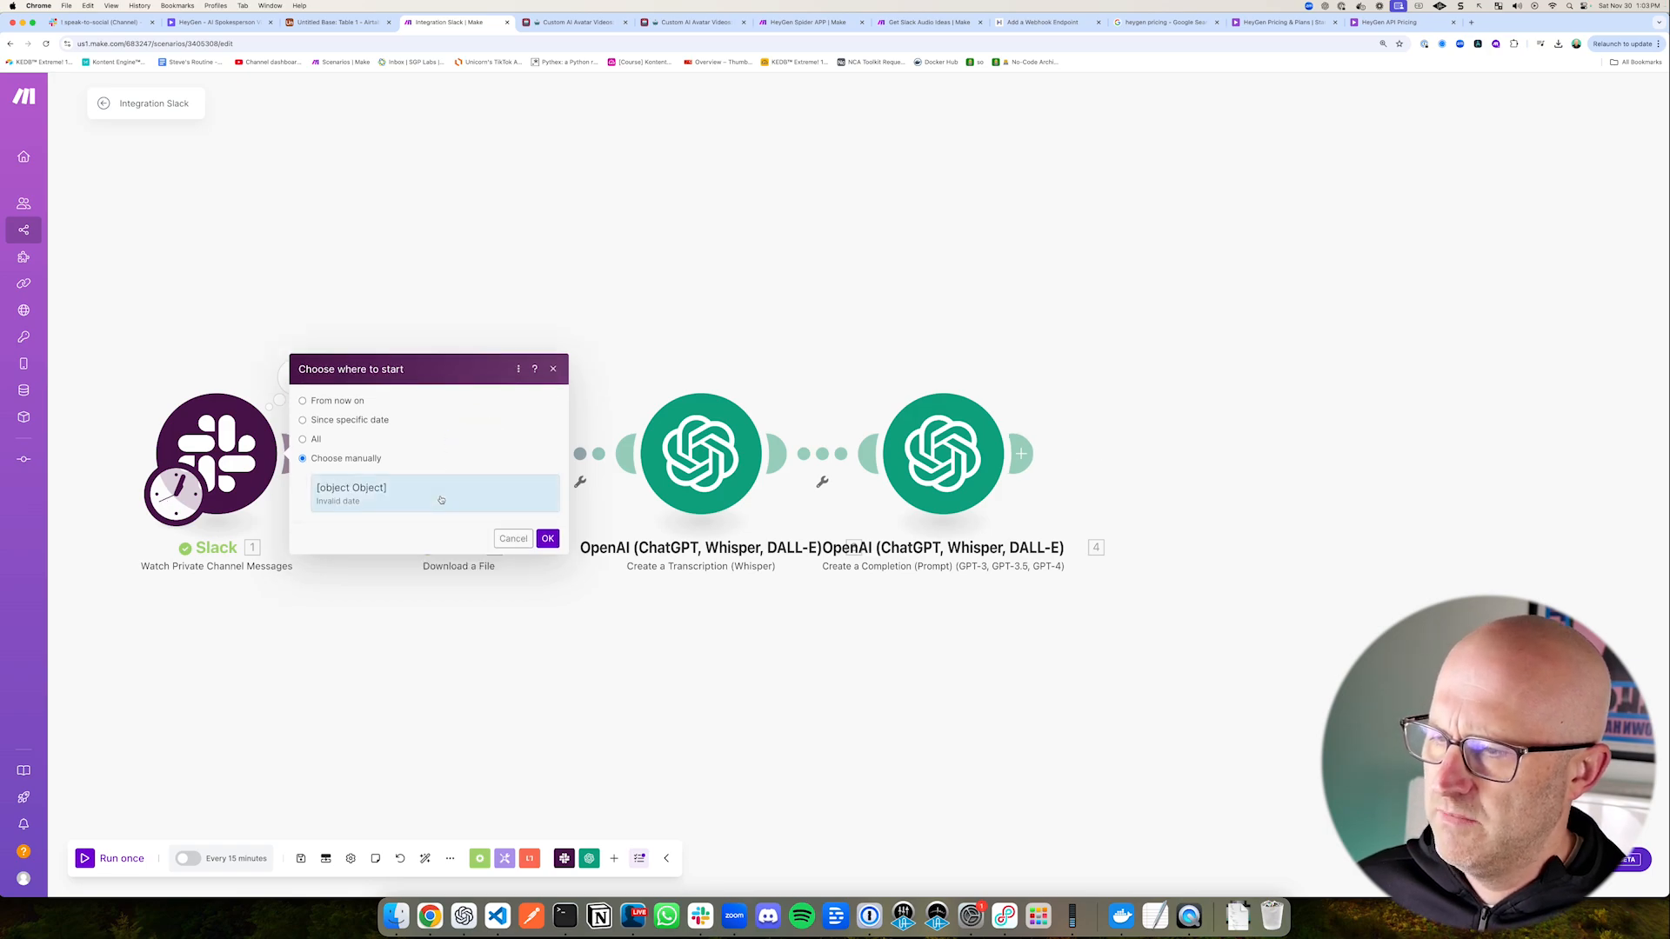
left_click(548, 539)
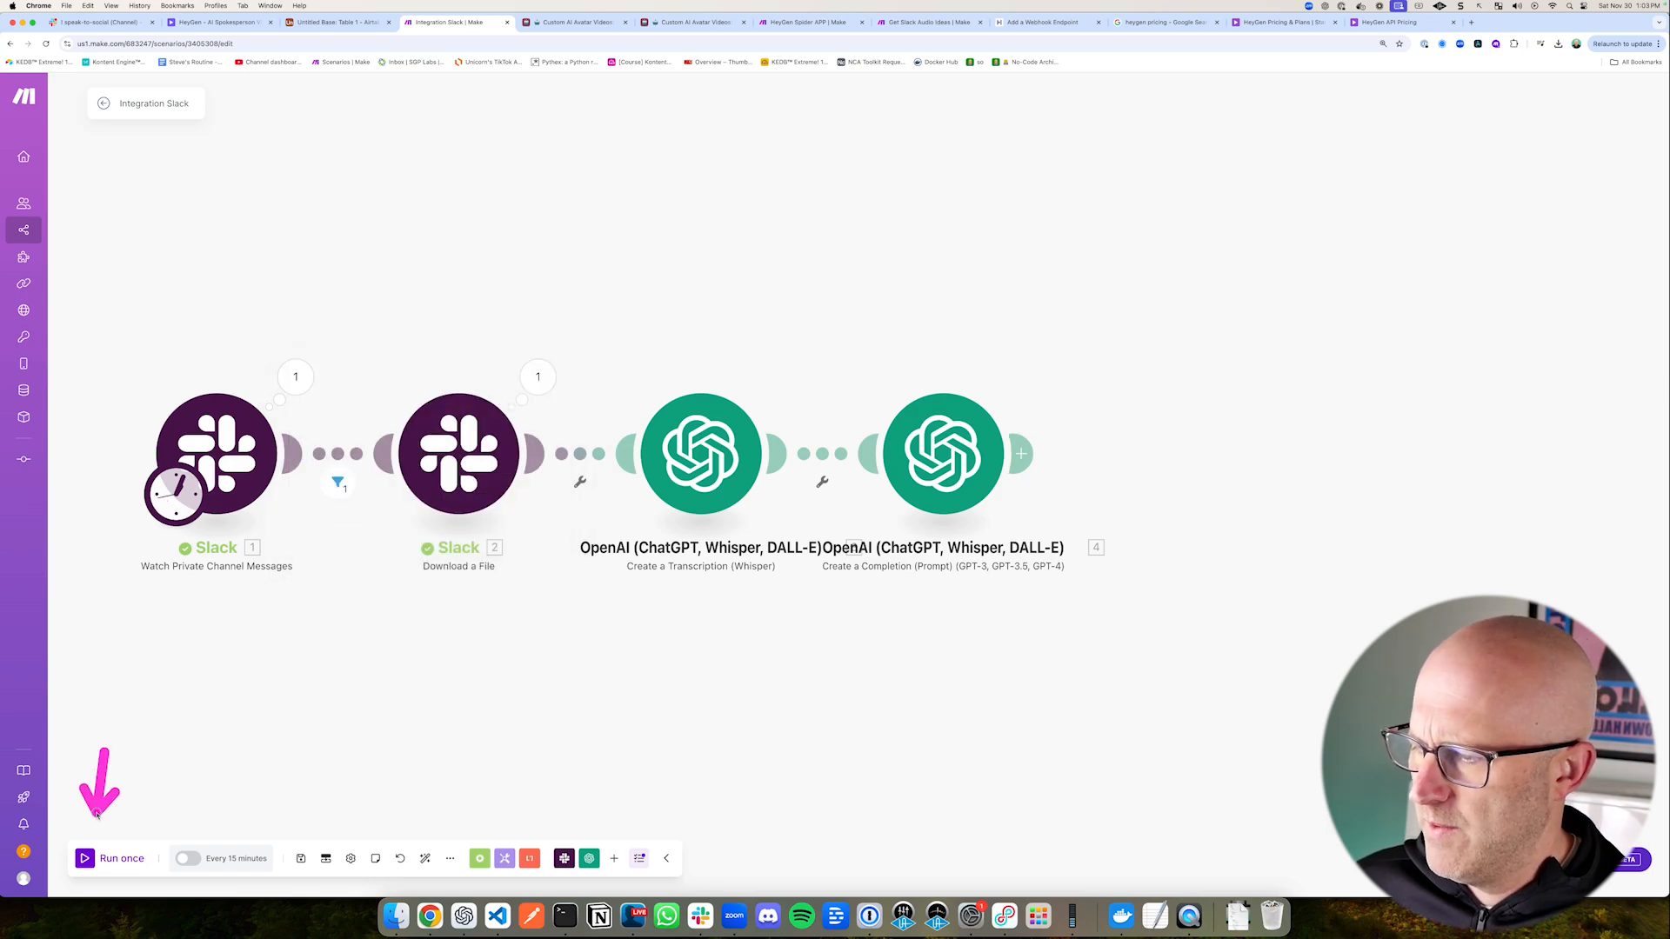
left_click(86, 859)
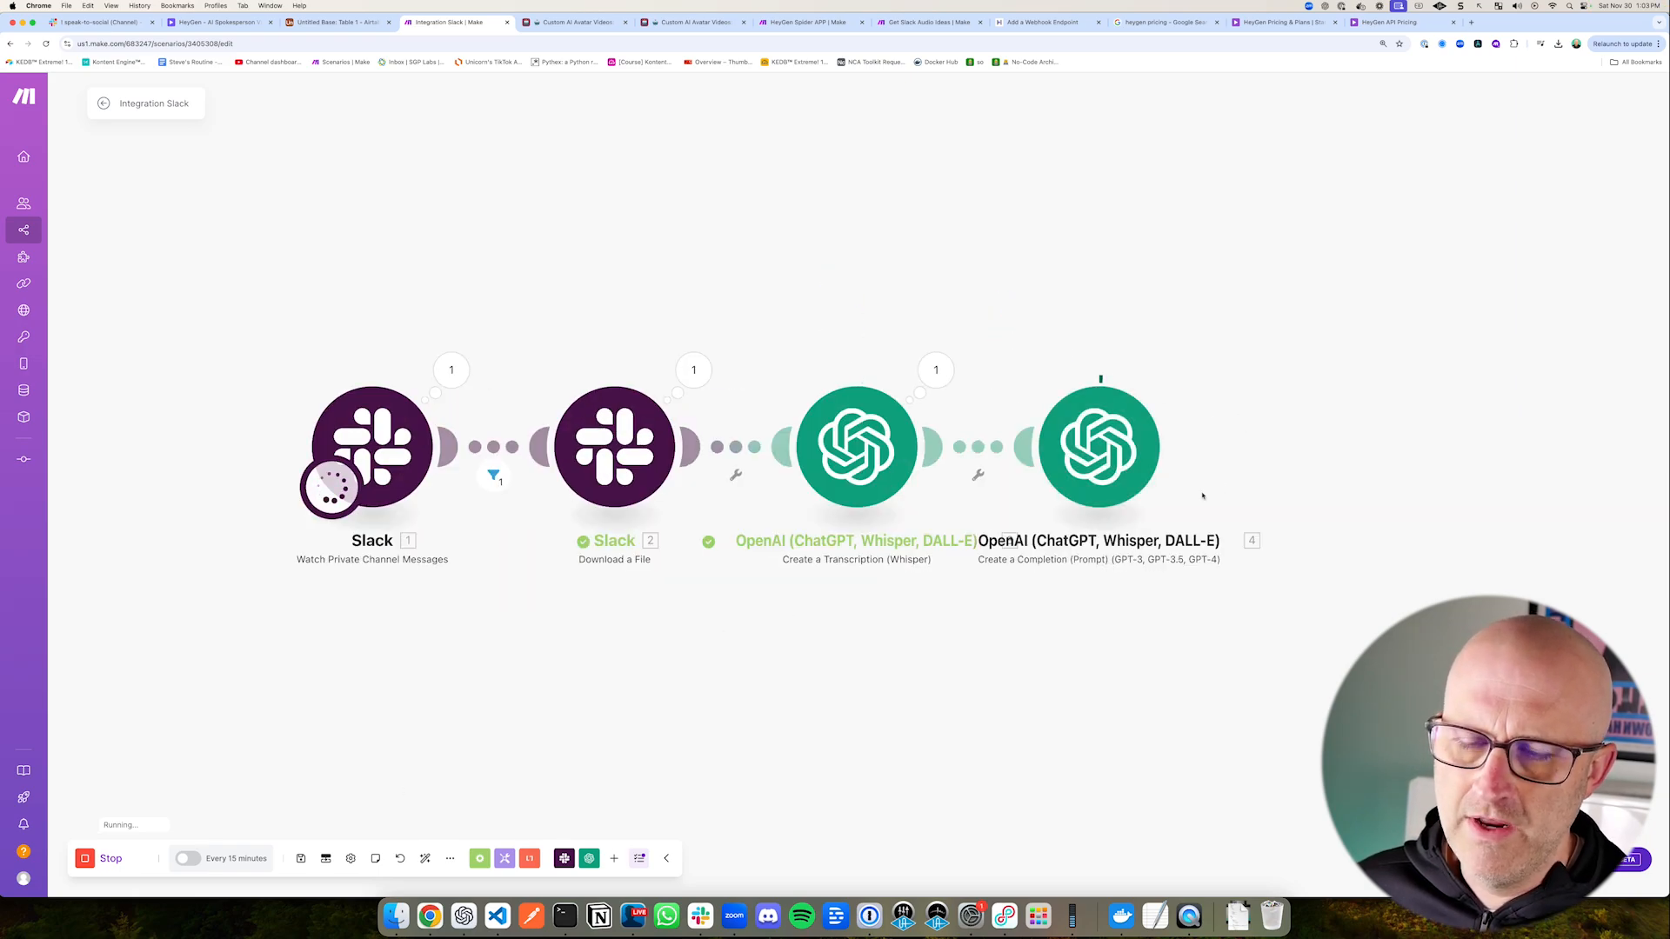
left_click(1178, 369)
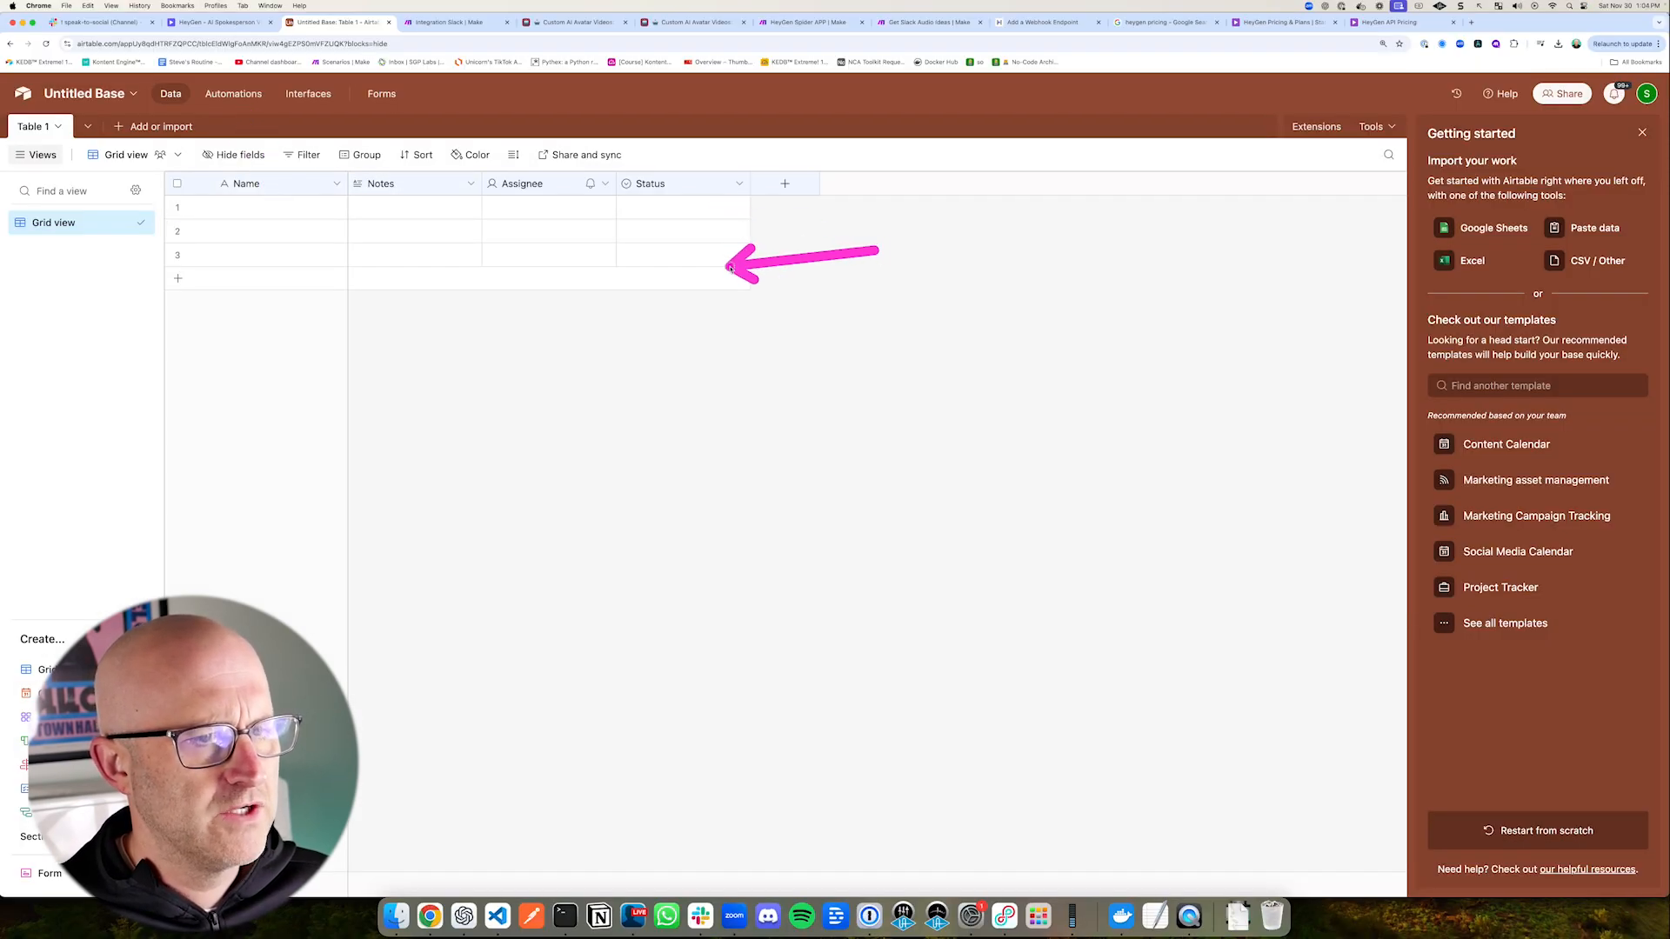
Step: Switch to the Airtable base and create an automation with the When webhook received trigger, selecting its generated webhook URL
mouse_move(130, 149)
left_mouse_down()
mouse_move(682, 315)
mouse_move(798, 313)
mouse_move(783, 315)
left_mouse_up()
key("Escape")
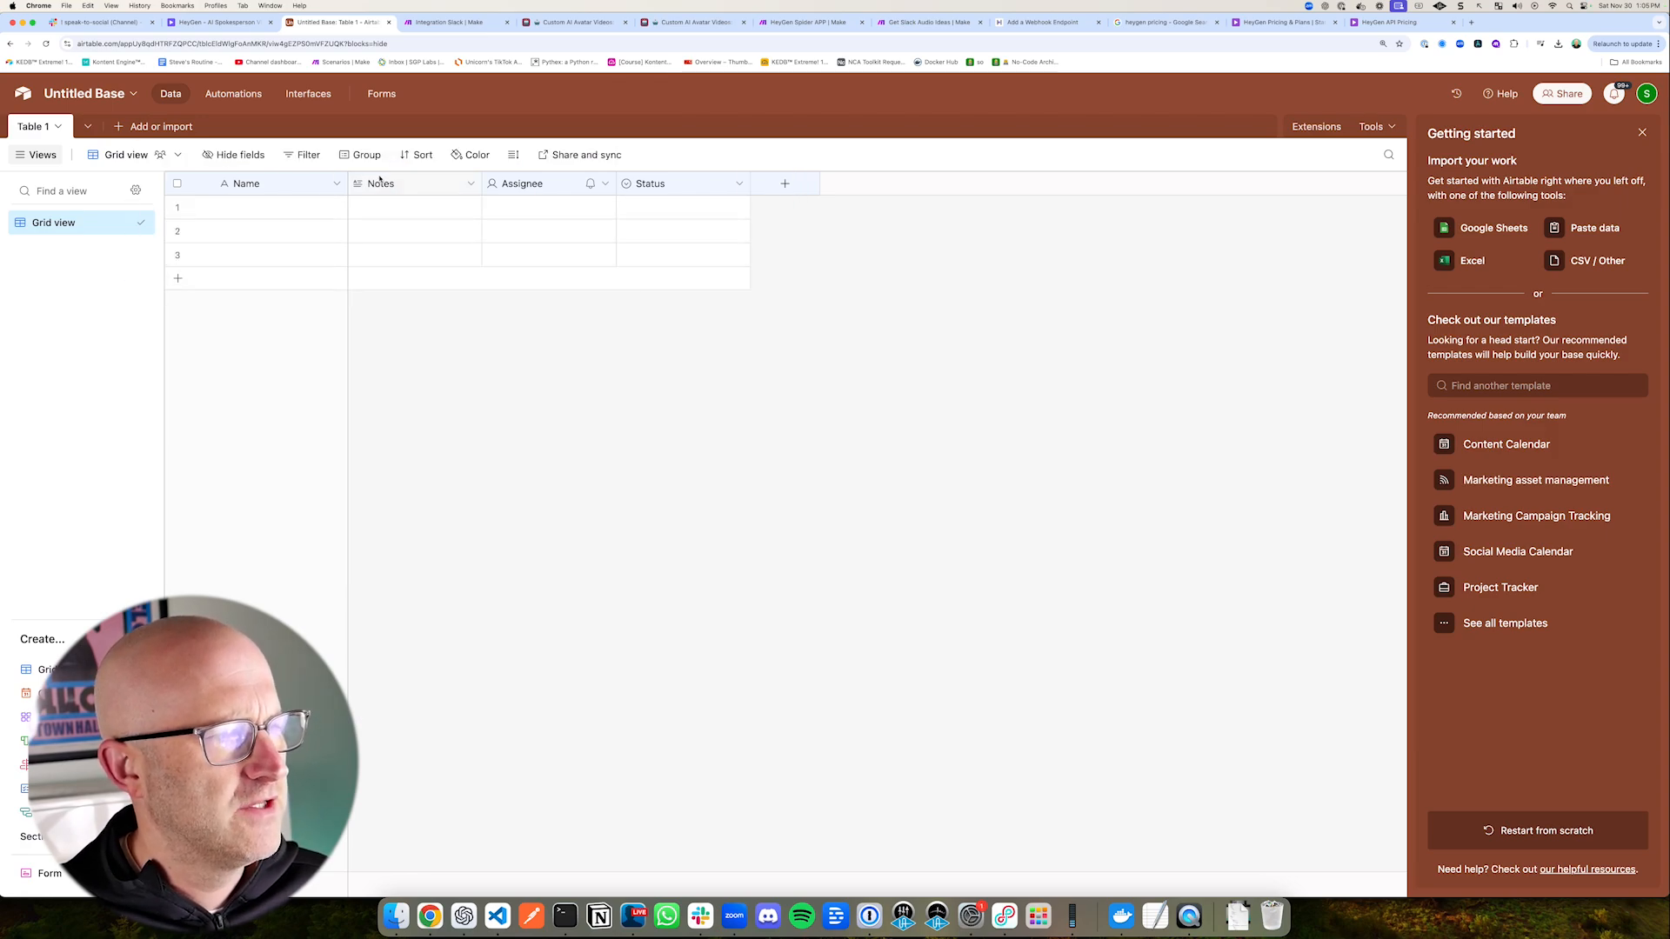
left_click(236, 98)
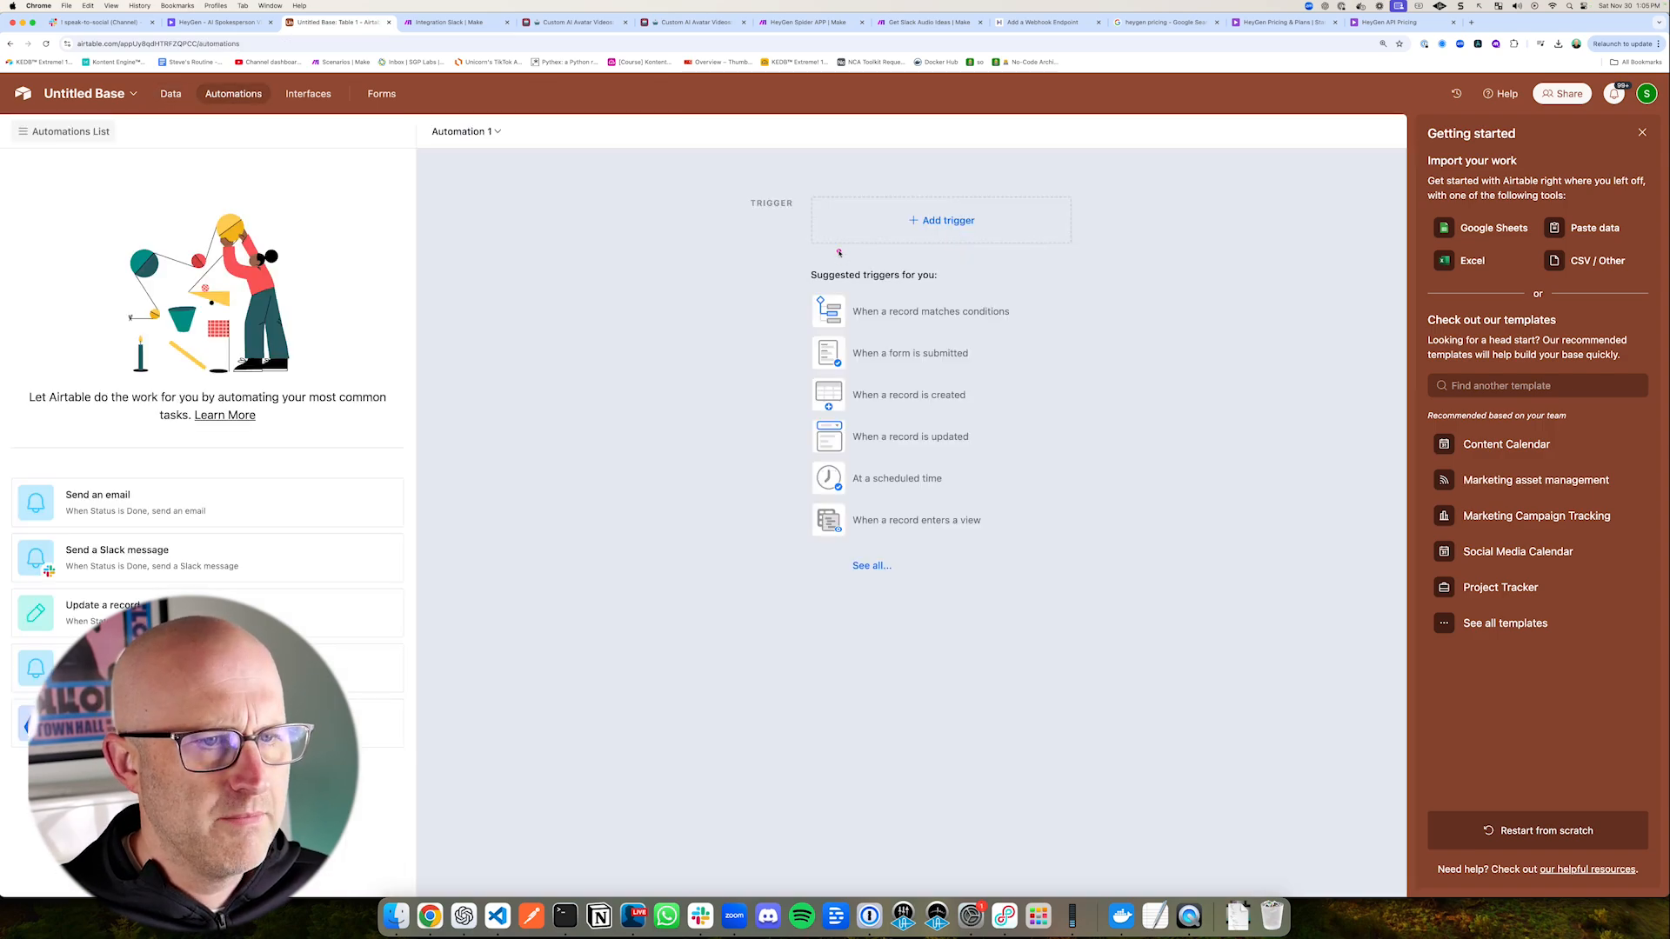
left_click(1035, 236)
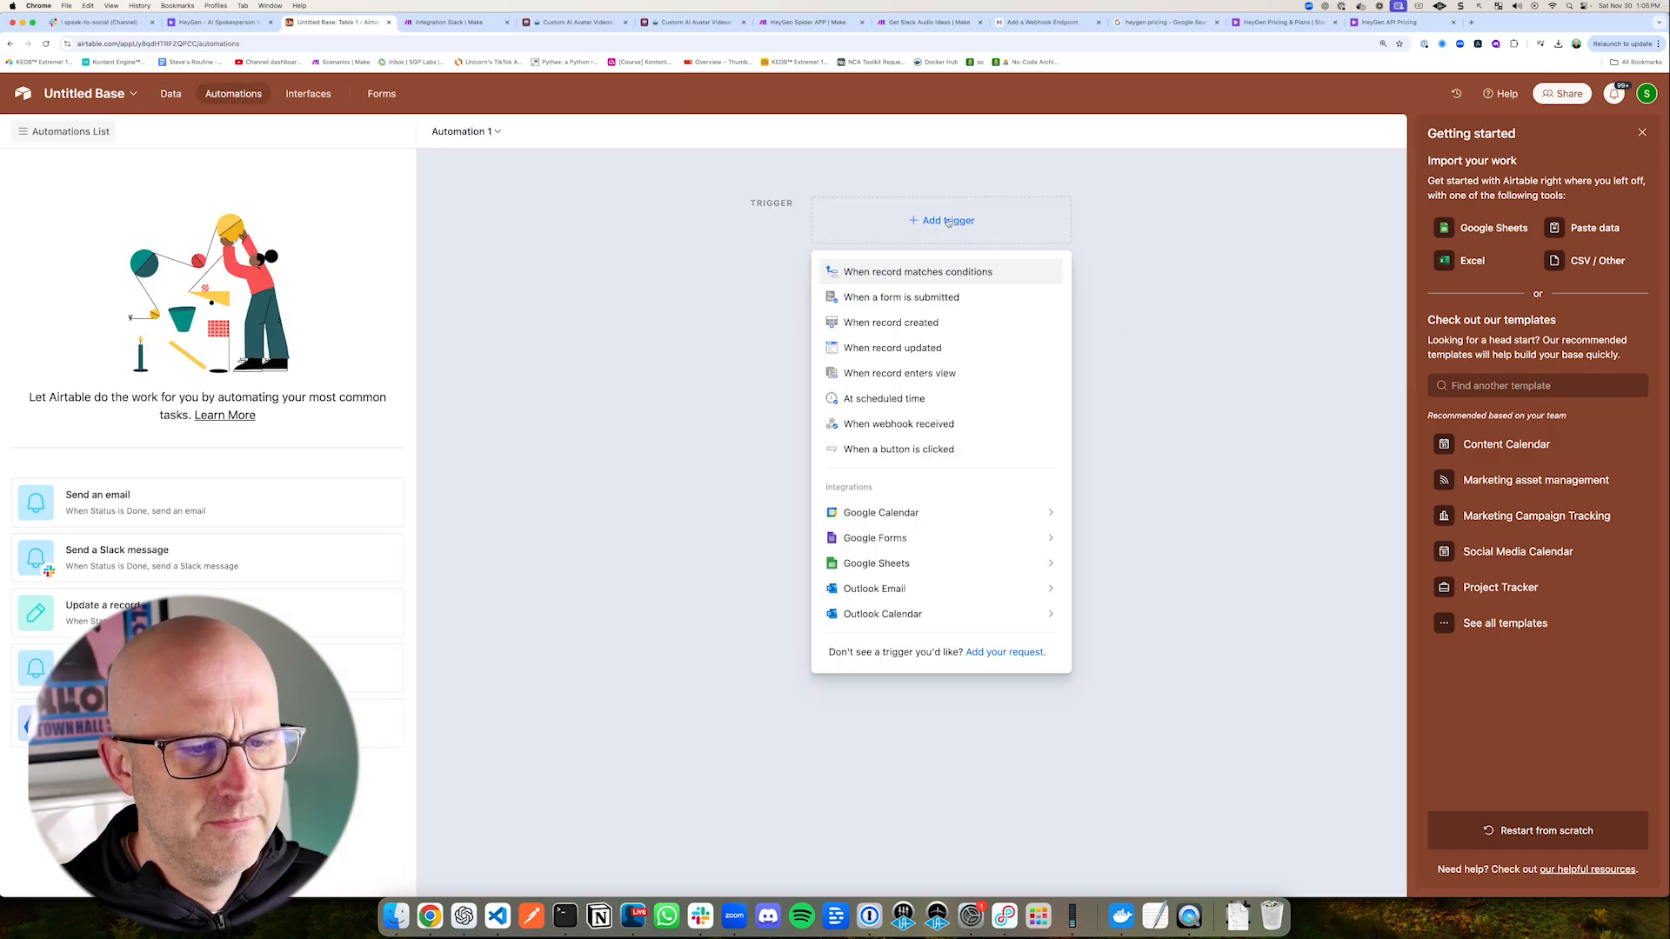
left_click(961, 424)
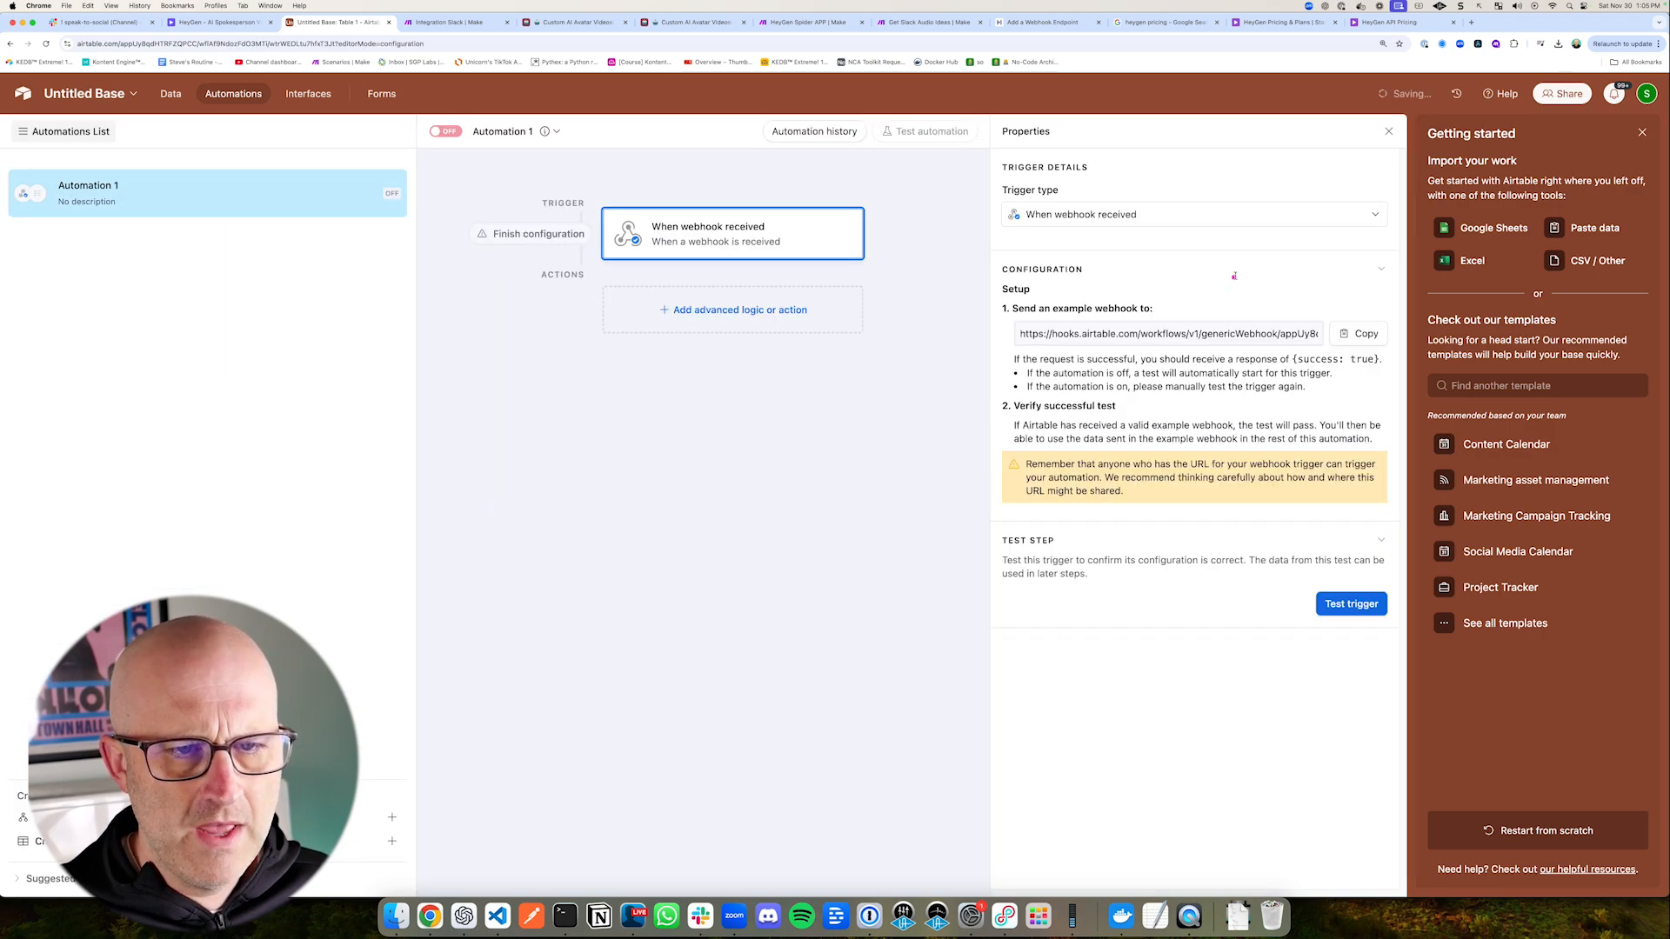
left_click_drag(1020, 334, 1320, 334)
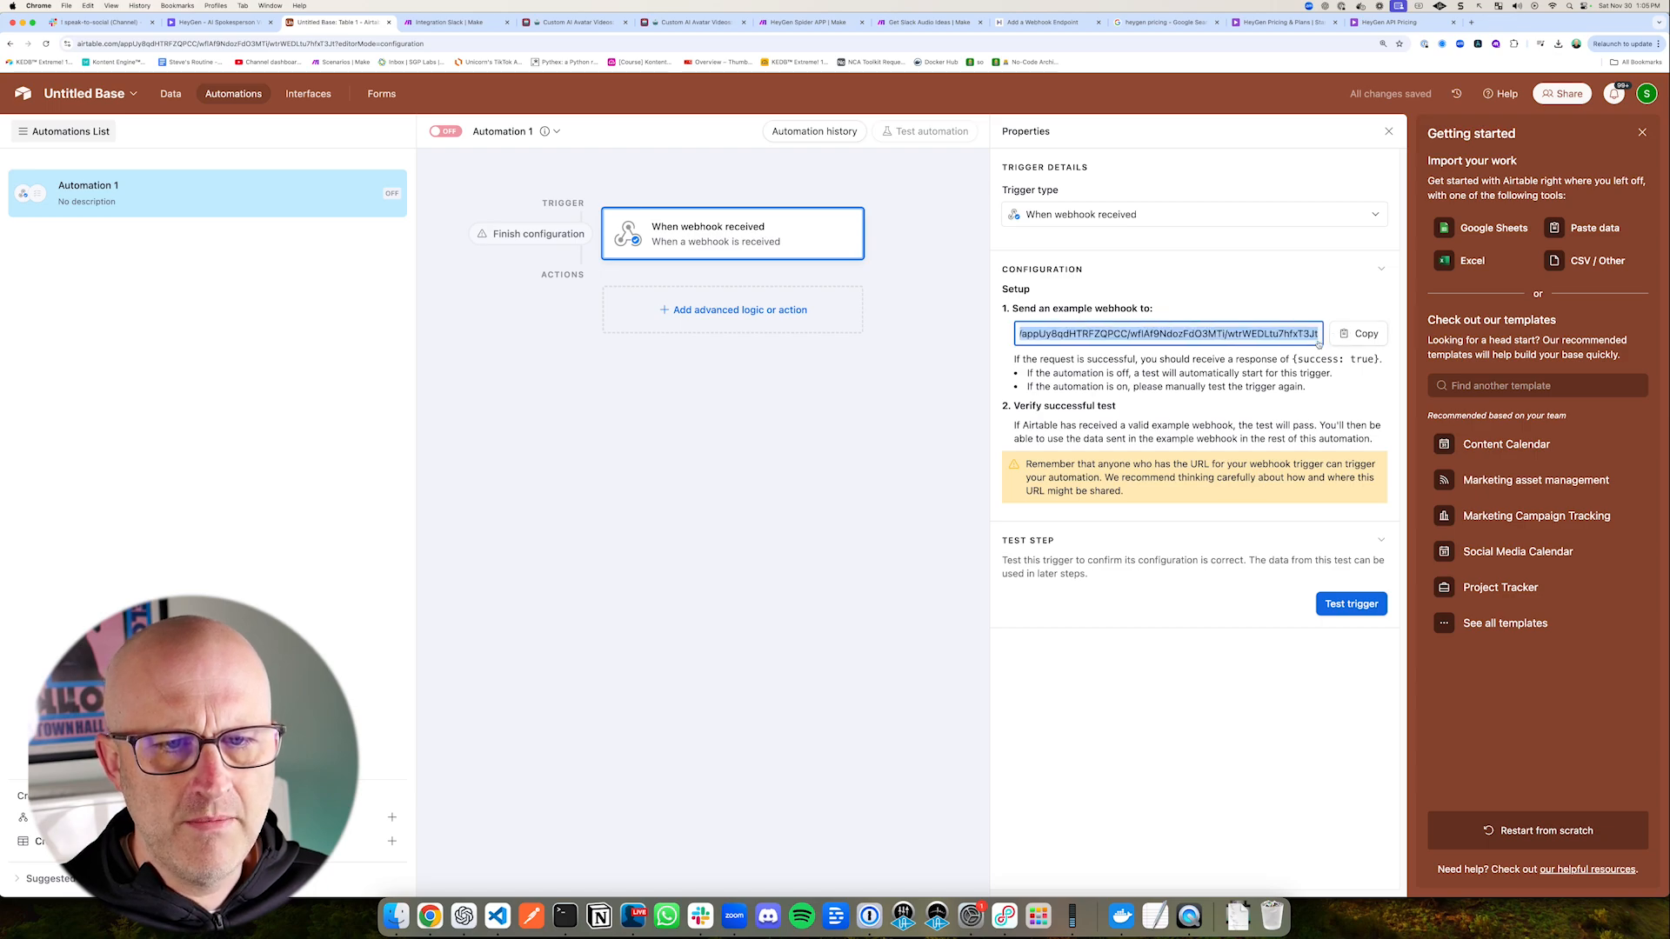
left_click(1247, 291)
mouse_move(957, 239)
left_mouse_down()
mouse_move(1281, 379)
mouse_move(1400, 378)
left_mouse_up()
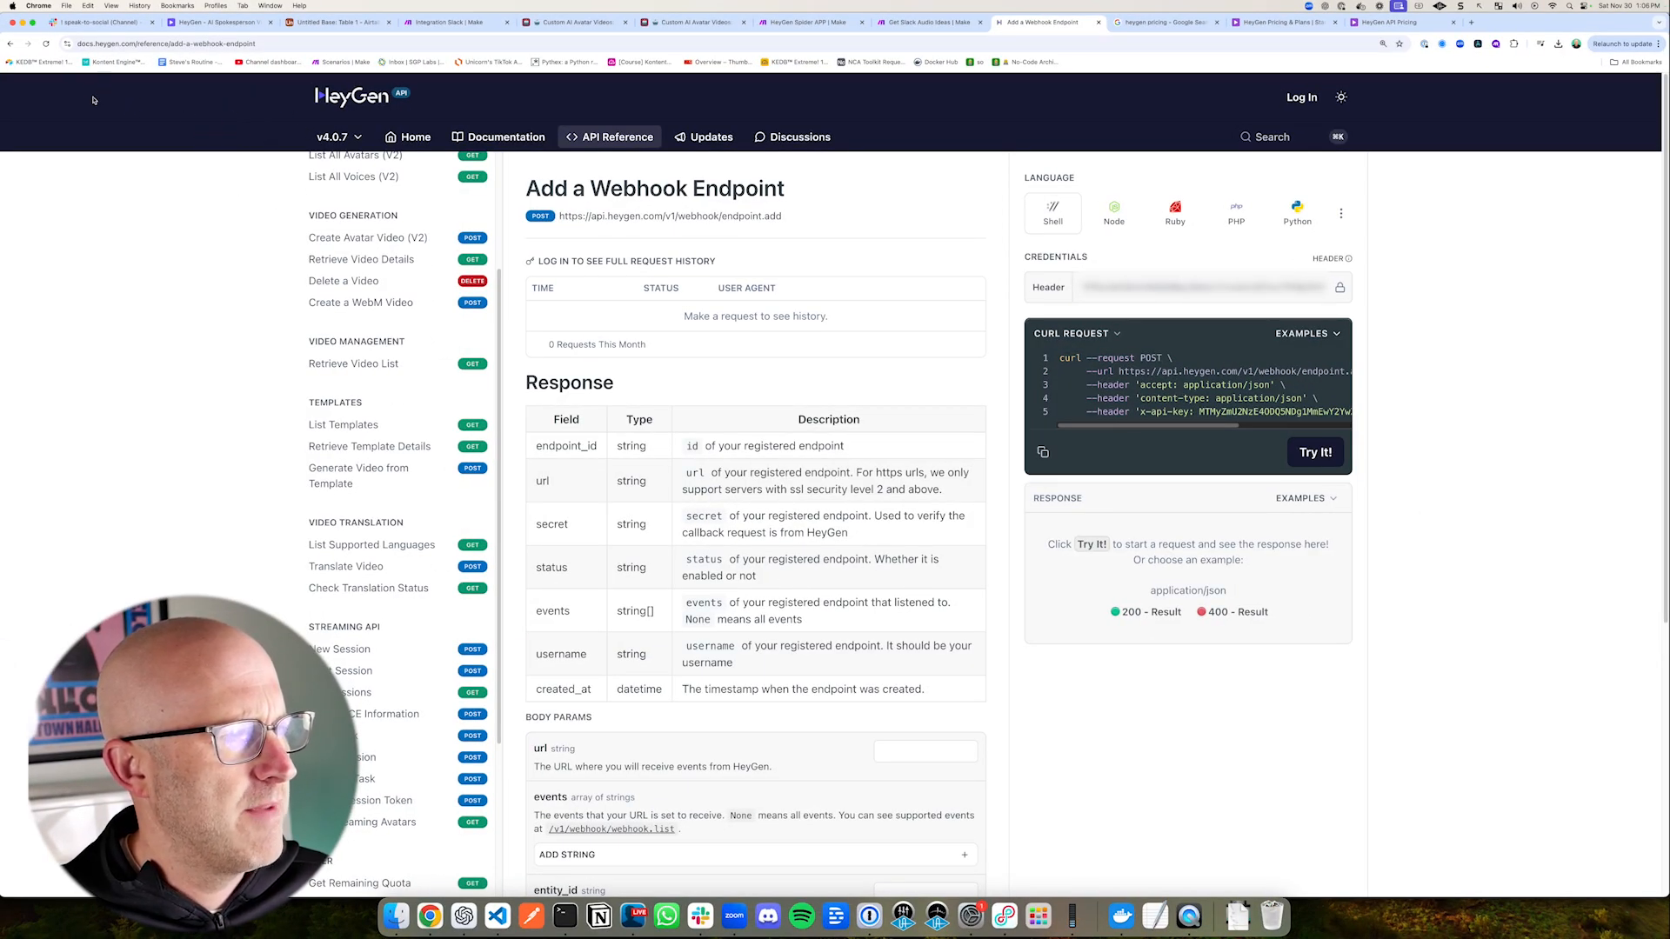
Step: Look through the HeyGen API reference on the Add a Webhook Endpoint page, including the endpoint list down to the Webhook section
mouse_move(106, 150)
left_mouse_down()
mouse_move(75, 70)
mouse_move(130, 63)
left_mouse_up()
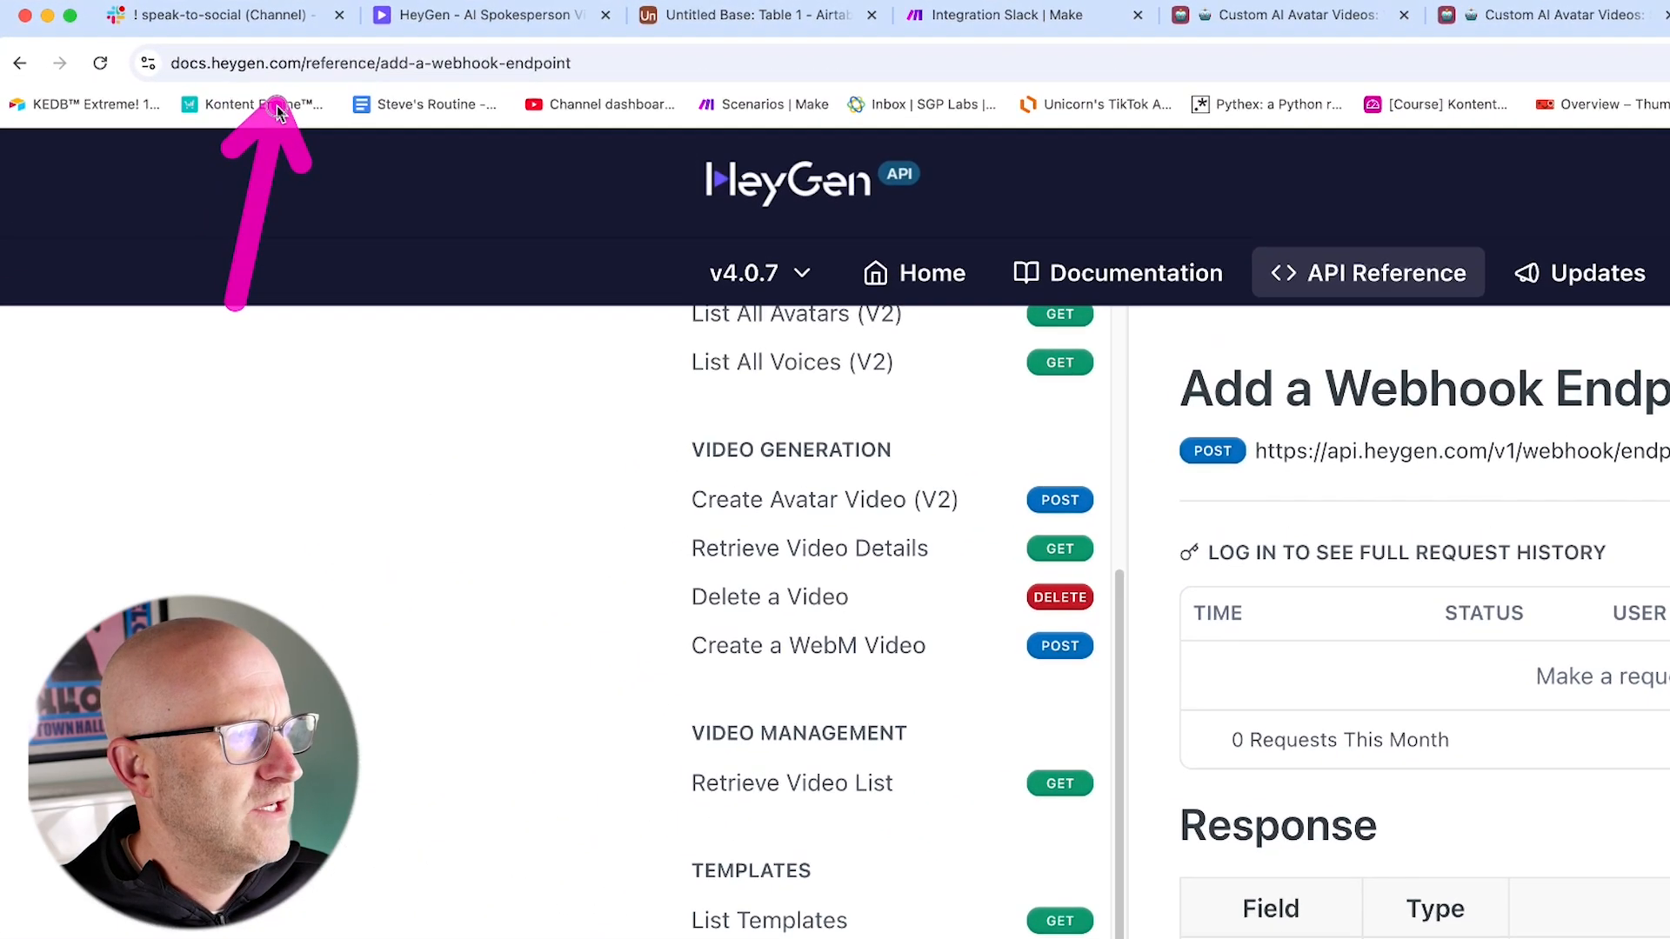
left_click_drag(292, 112, 317, 59)
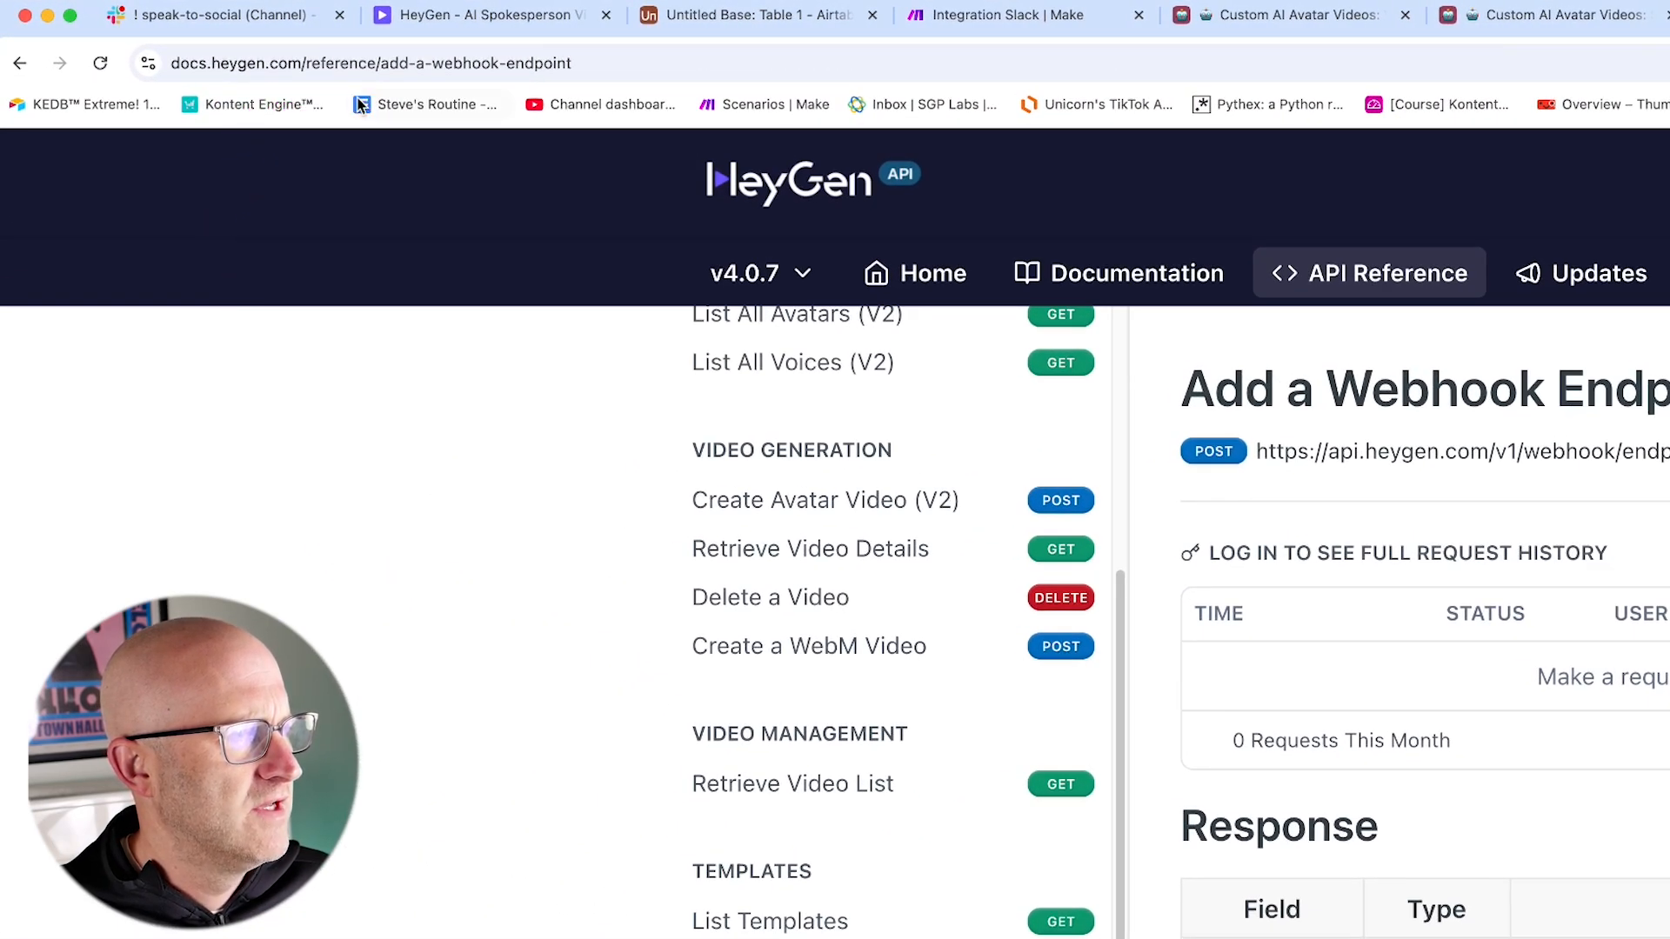
mouse_move(385, 277)
left_mouse_down()
mouse_move(380, 104)
mouse_move(529, 110)
left_mouse_up()
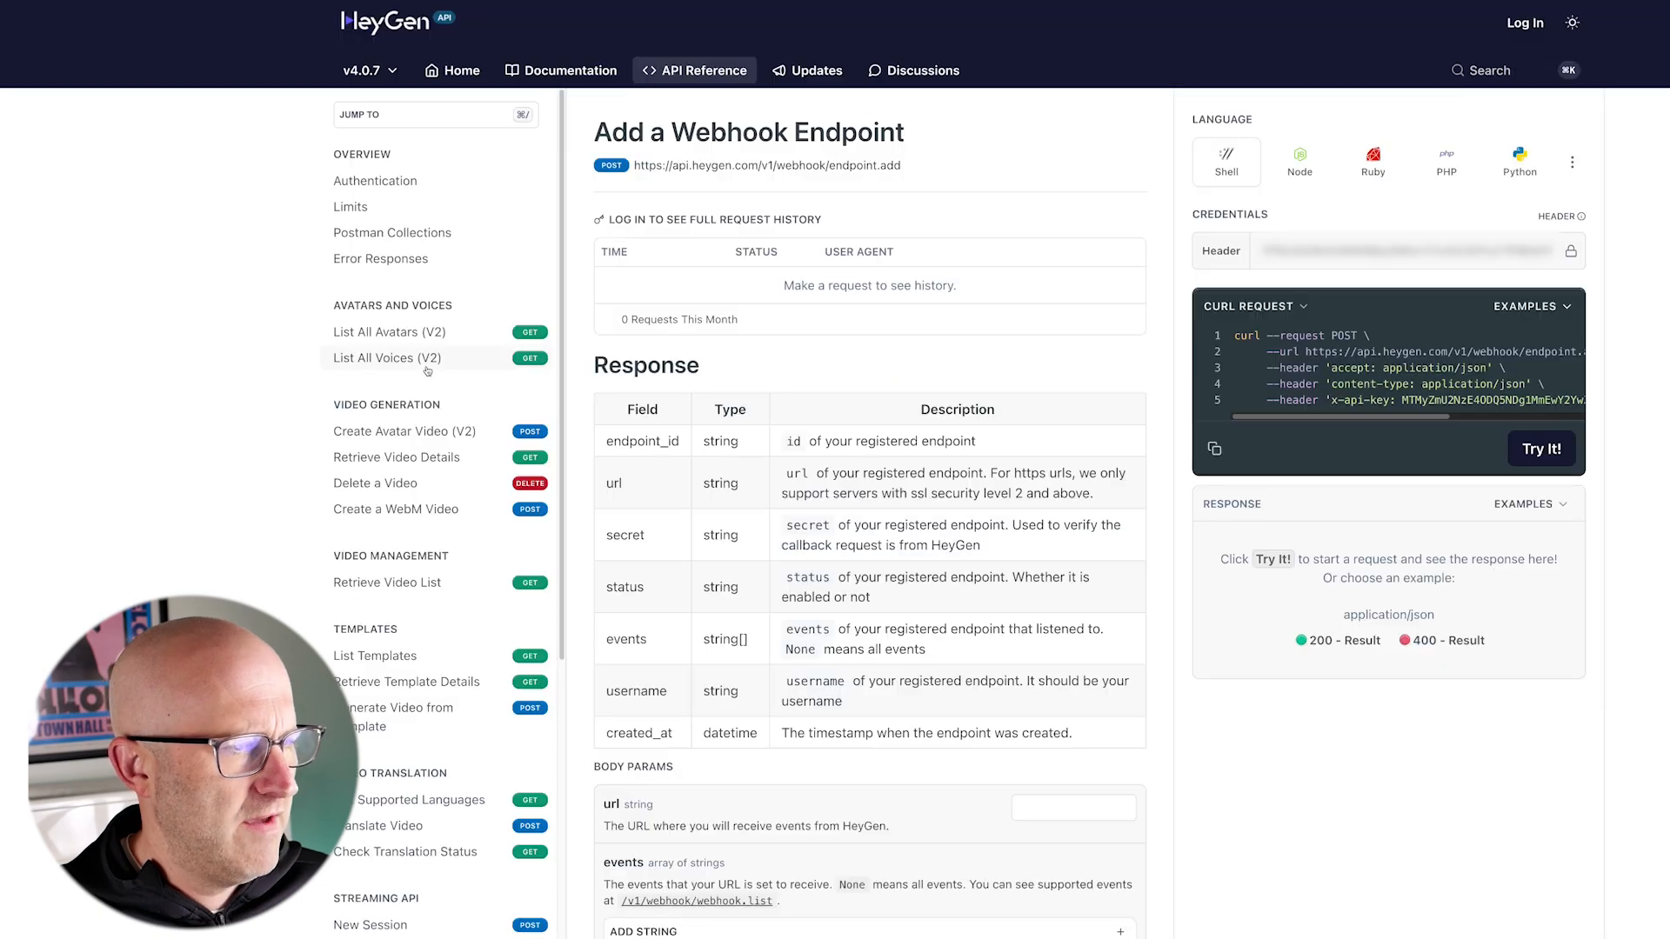
scroll(427, 371, "down", 2)
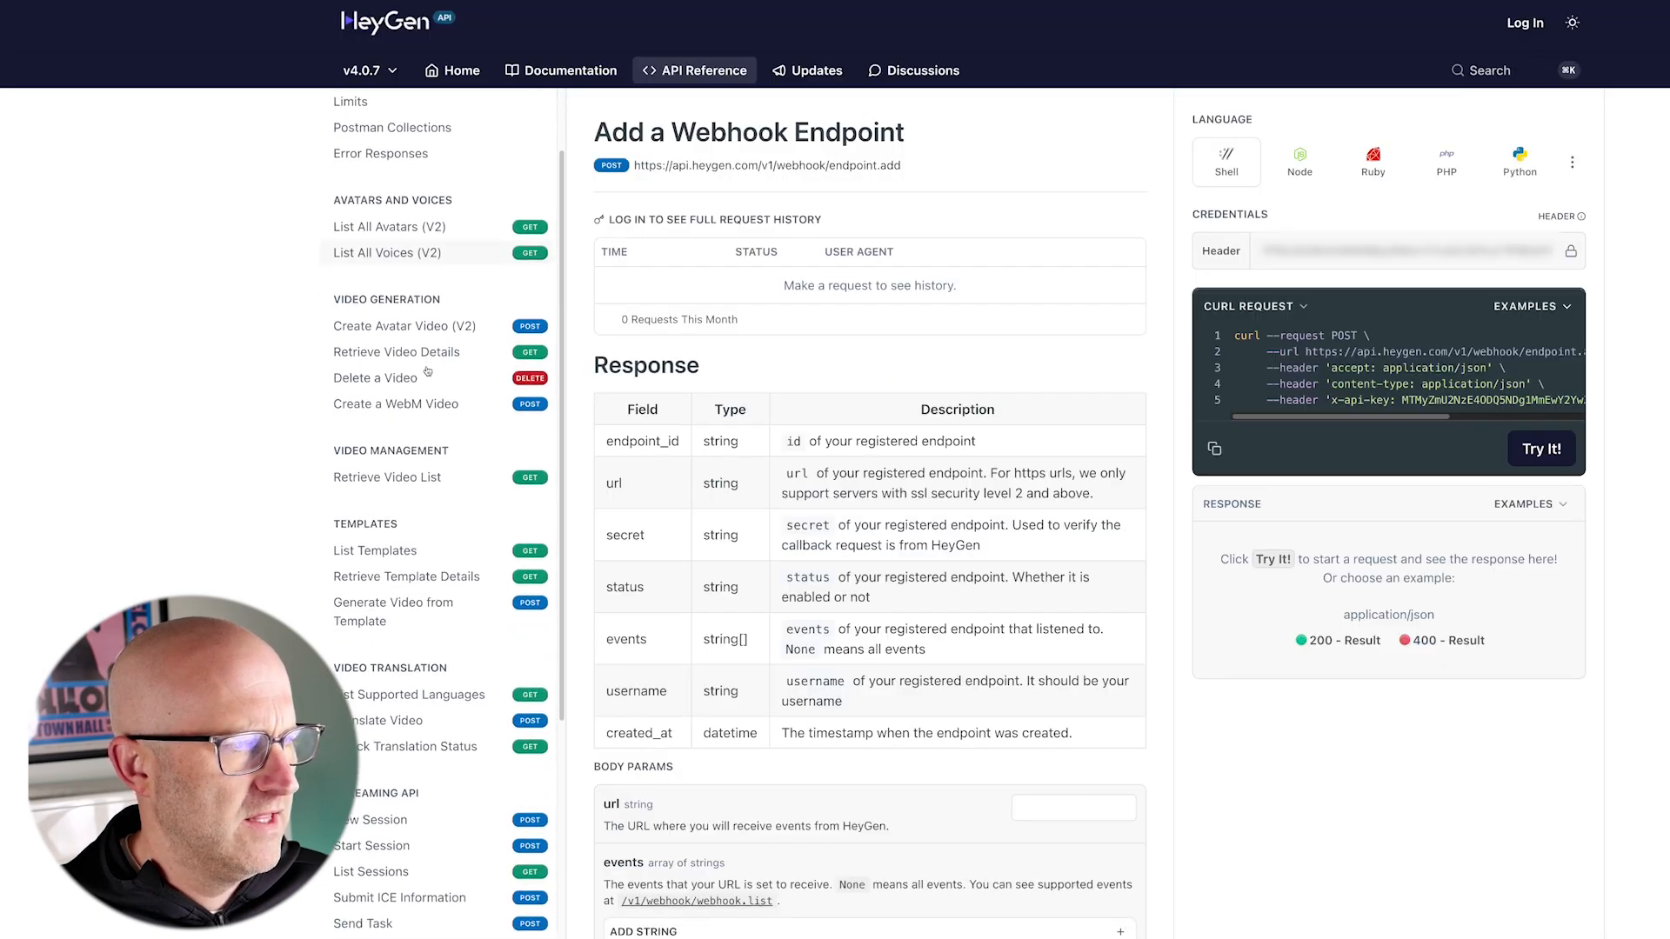
mouse_move(322, 178)
left_mouse_down()
mouse_move(381, 222)
mouse_move(561, 592)
mouse_move(582, 938)
left_mouse_up()
scroll(424, 766, "down", 5)
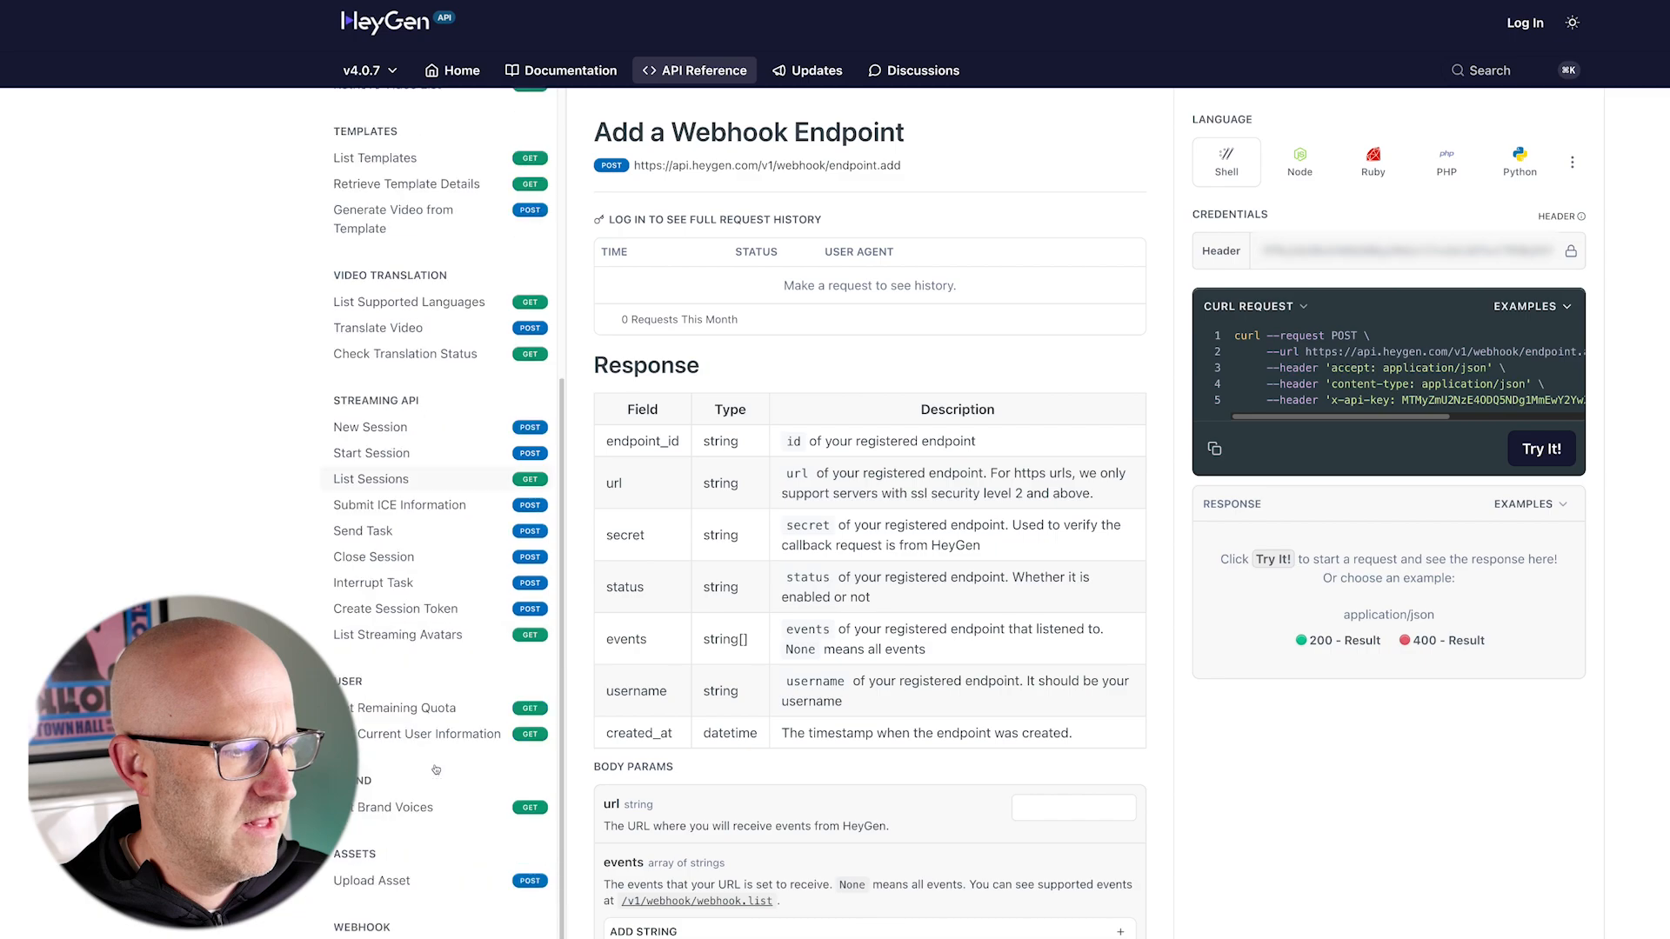
scroll(424, 766, "up", 6)
mouse_move(309, 79)
left_mouse_down()
mouse_move(538, 420)
mouse_move(580, 581)
left_mouse_up()
mouse_move(202, 355)
left_mouse_down()
mouse_move(315, 369)
mouse_move(318, 517)
left_mouse_up()
left_click_drag(1076, 86, 926, 135)
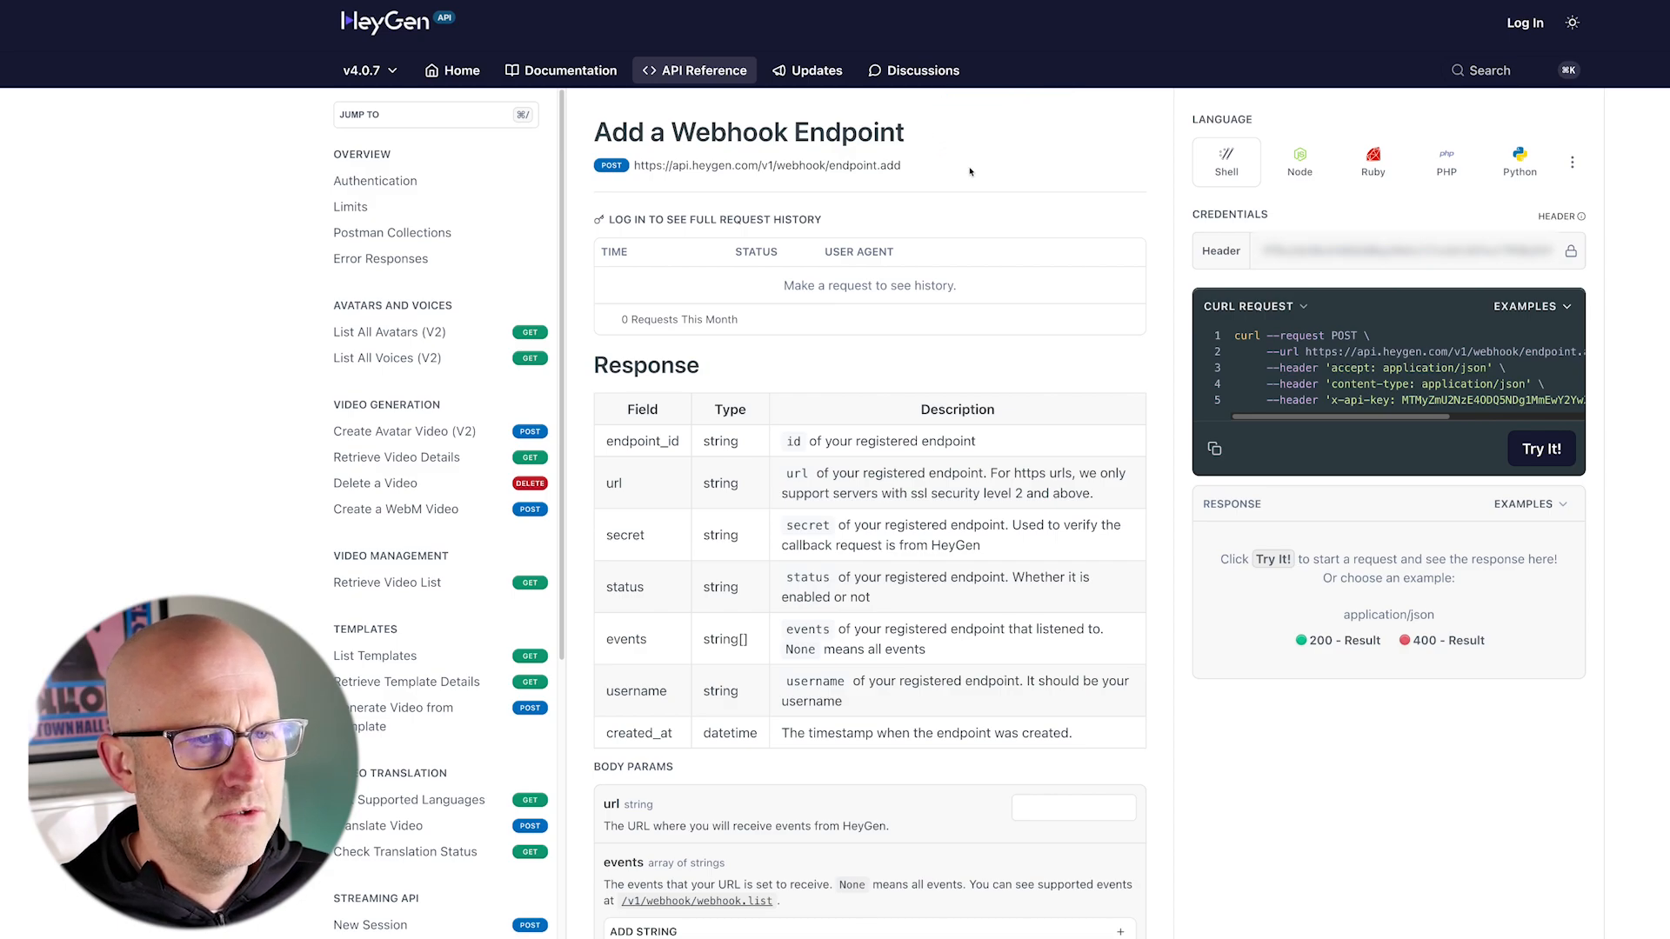
left_click_drag(1080, 188, 1156, 237)
scroll(444, 642, "down", 4)
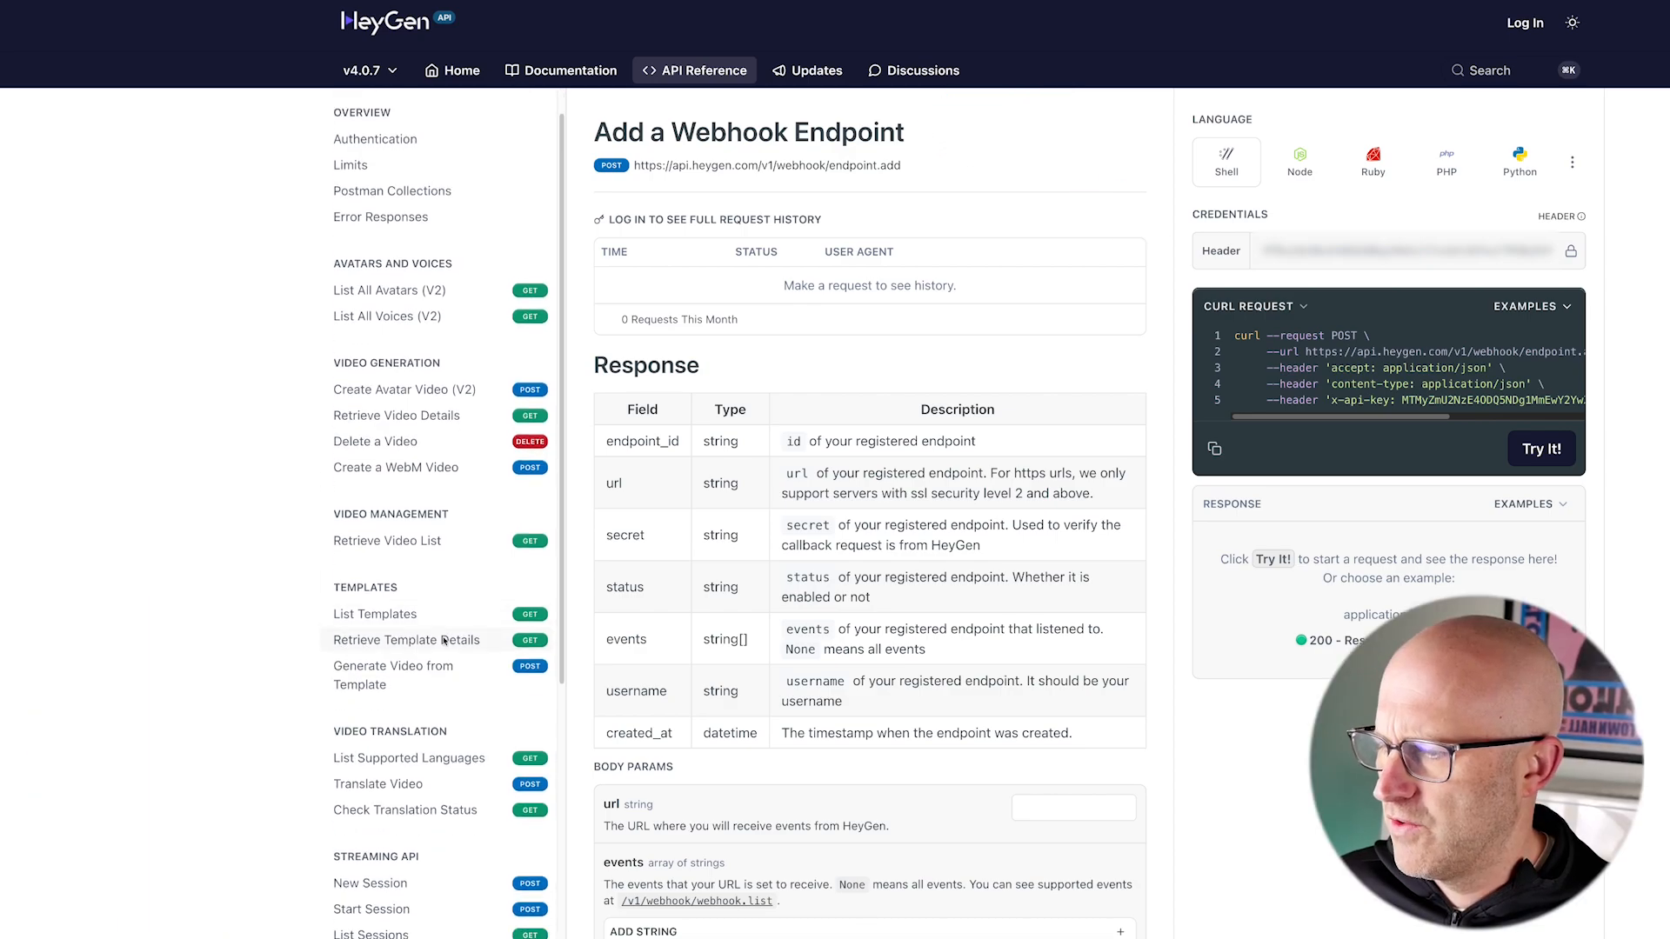
scroll(444, 642, "down", 4)
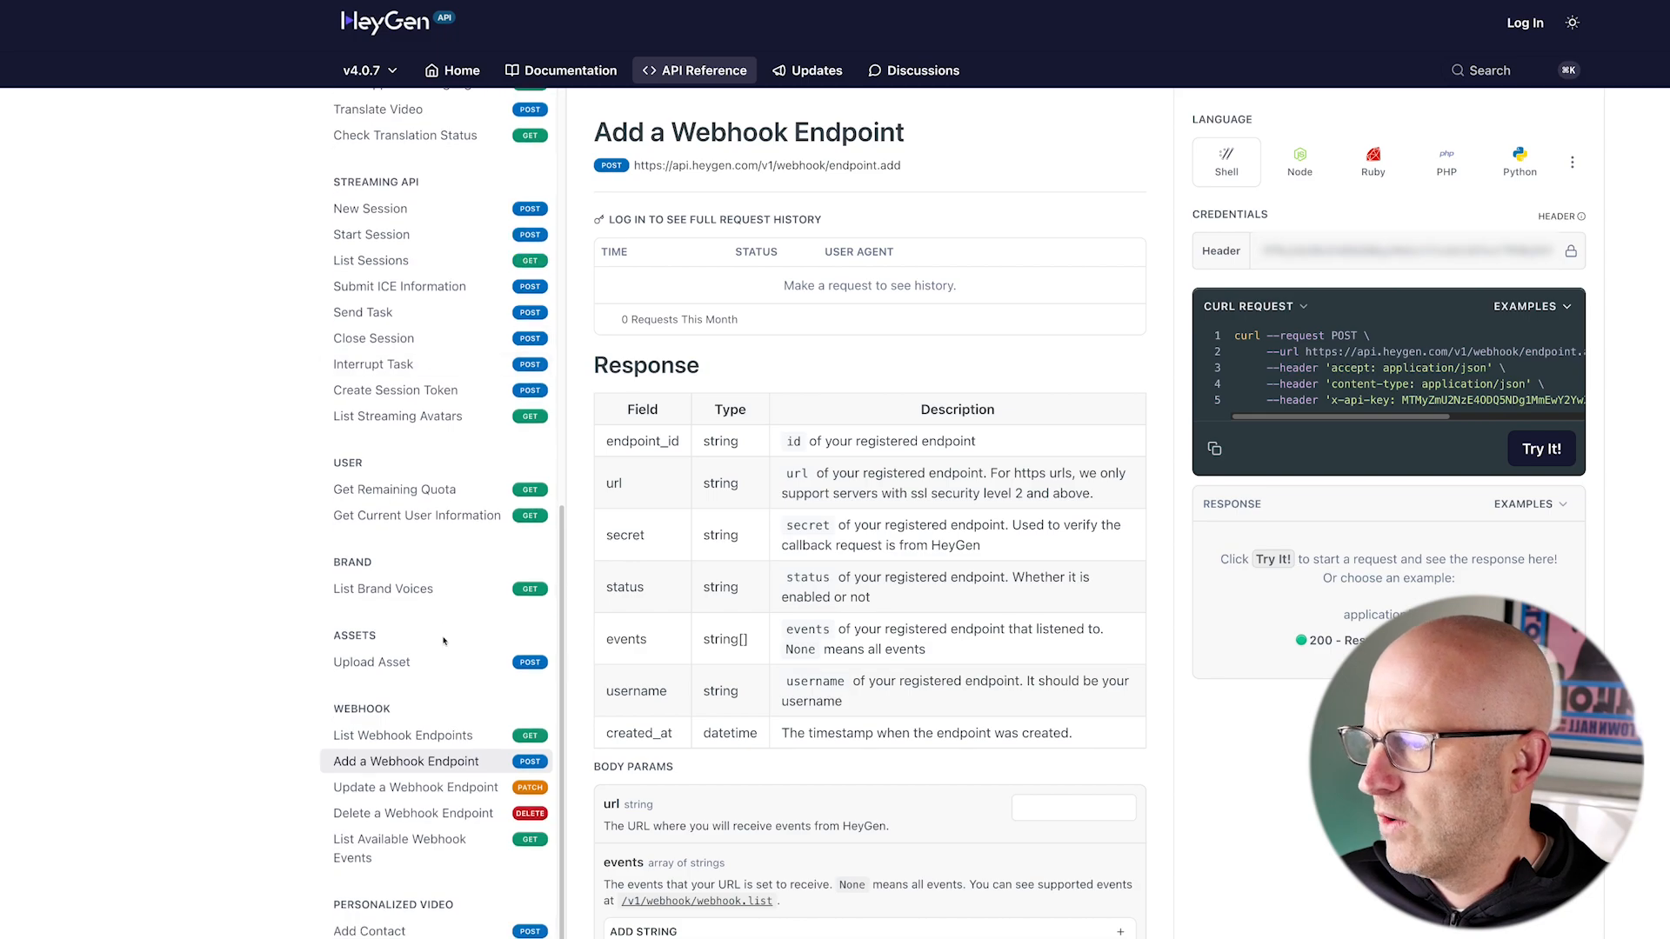
mouse_move(200, 668)
left_mouse_down()
mouse_move(457, 787)
mouse_move(570, 905)
mouse_move(577, 883)
left_mouse_up()
Step: Clear the existing API key from the Header credentials of the Add a Webhook Endpoint request
left_click(1398, 250)
left_click_drag(1384, 57, 1375, 178)
key("super+a")
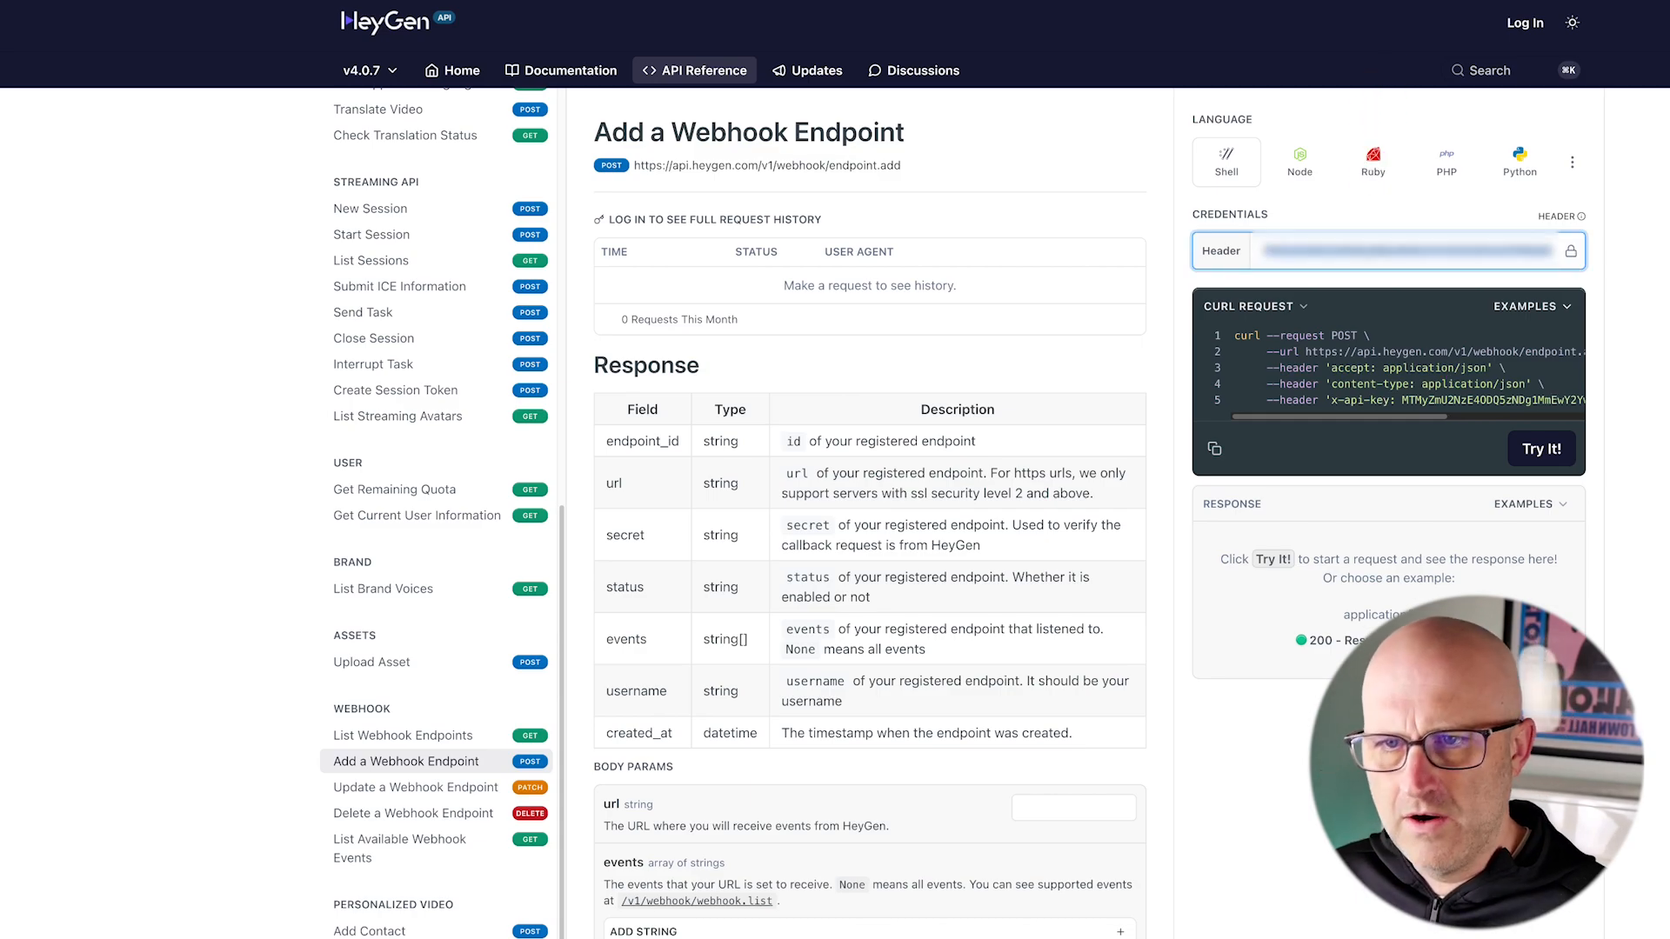
left_click_drag(1063, 193, 1178, 247)
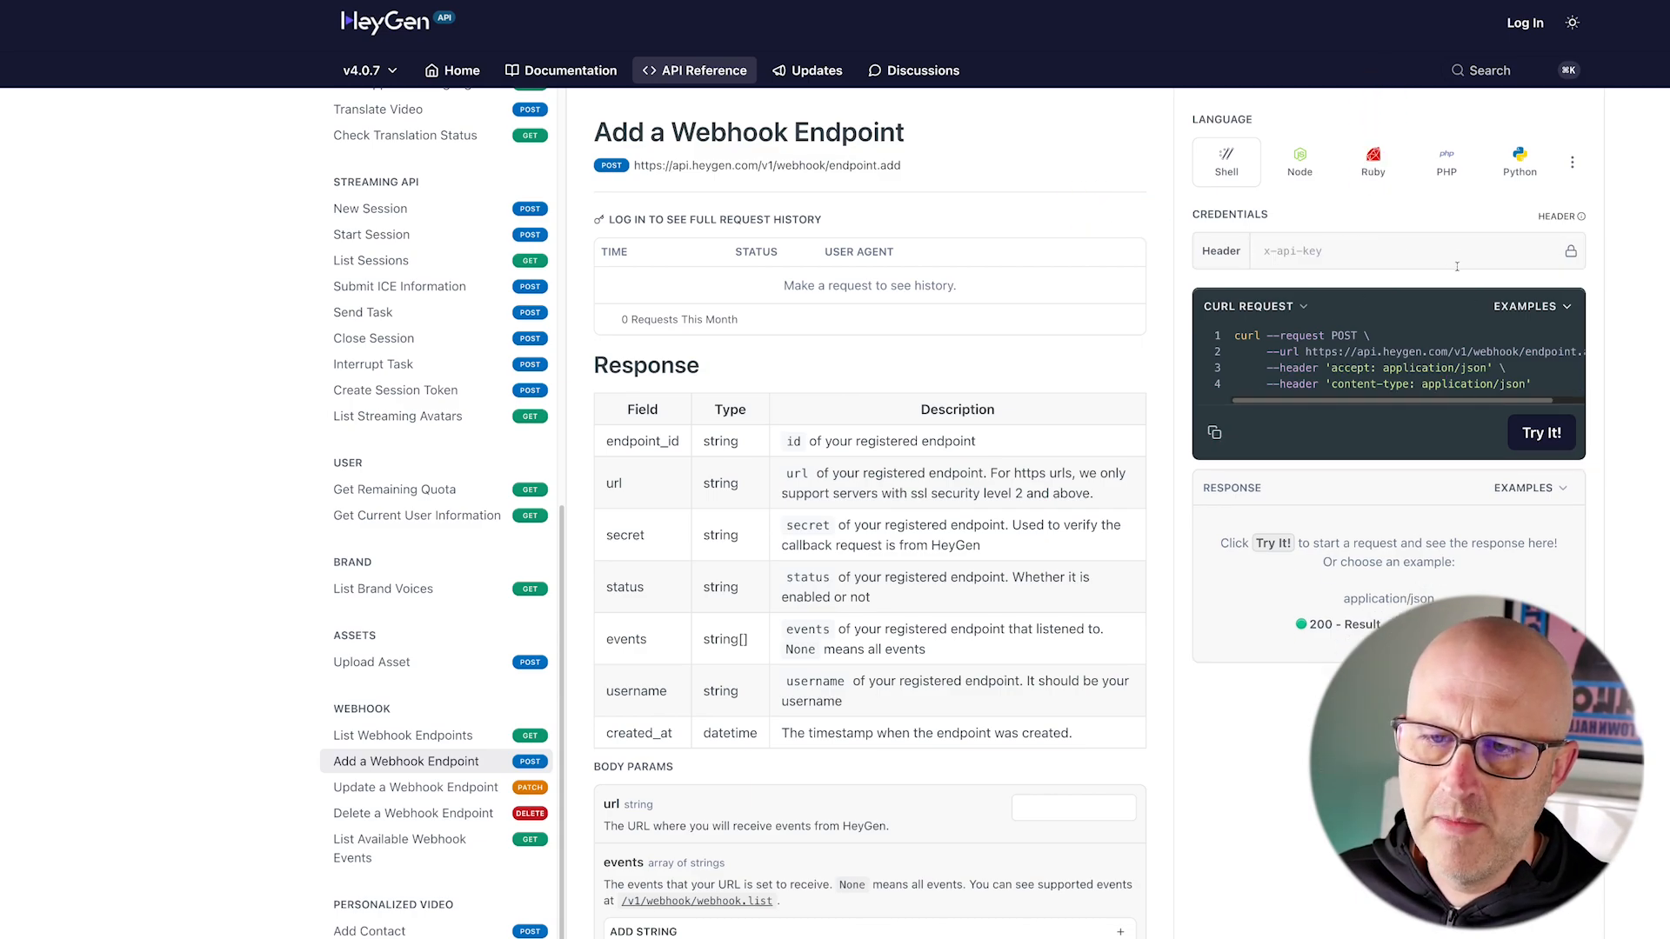
mouse_move(1341, 129)
left_mouse_down()
mouse_move(1267, 233)
mouse_move(1301, 234)
left_mouse_up()
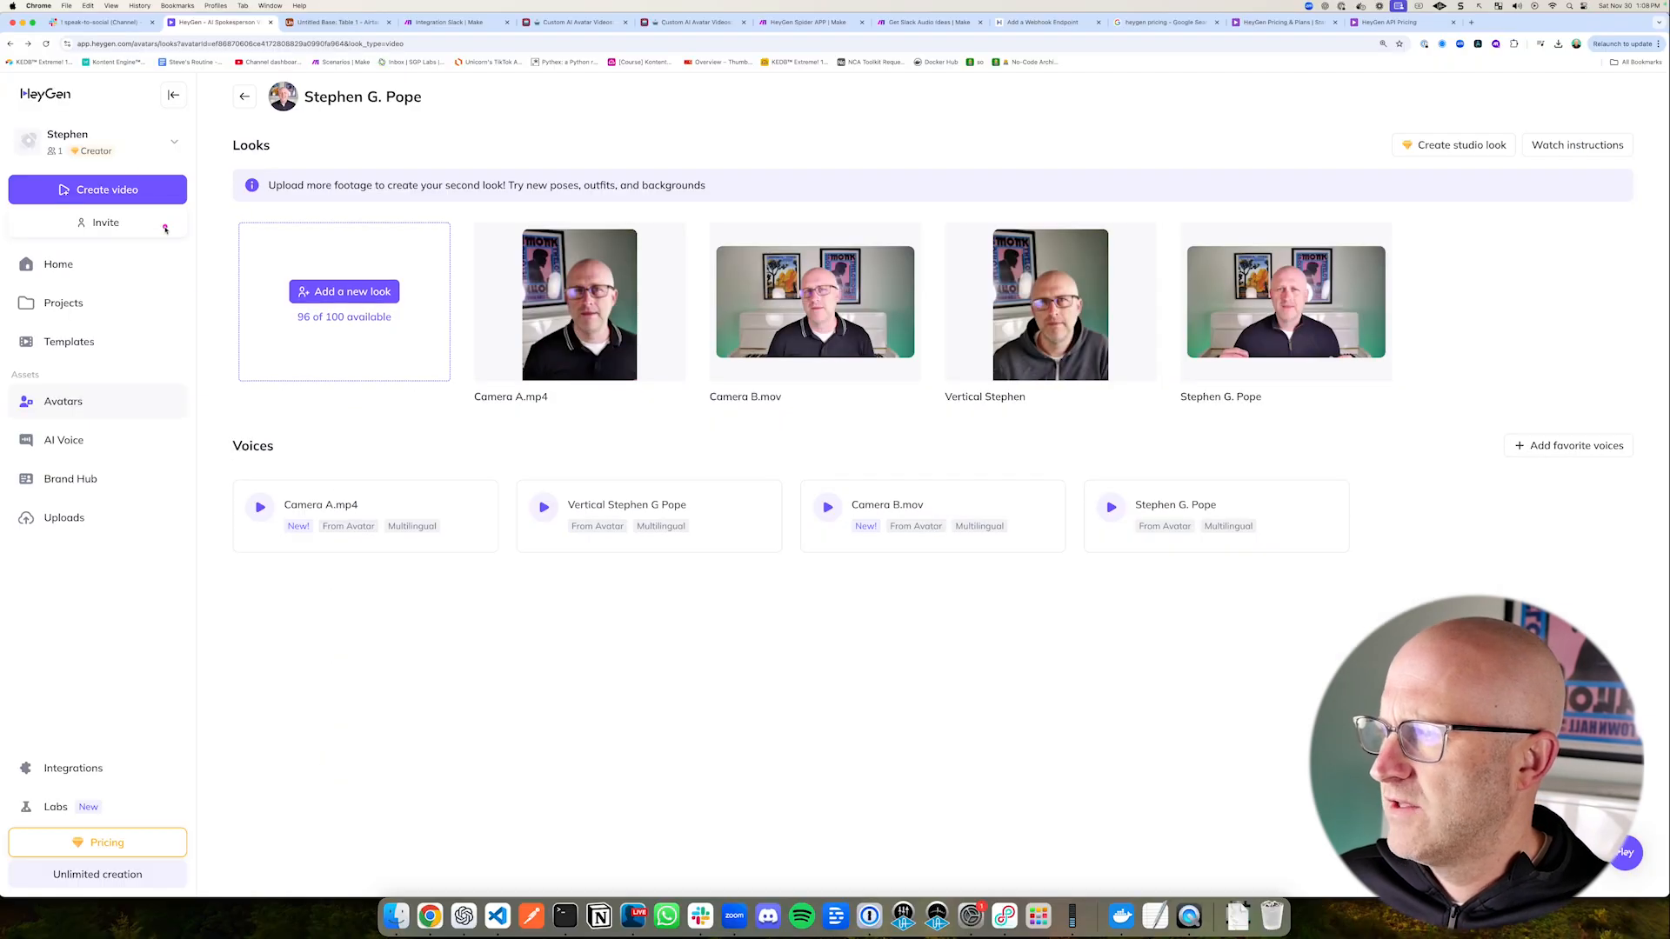
Step: Switch to the HeyGen app, open the account's API settings, and copy the API token
left_click_drag(165, 228, 21, 78)
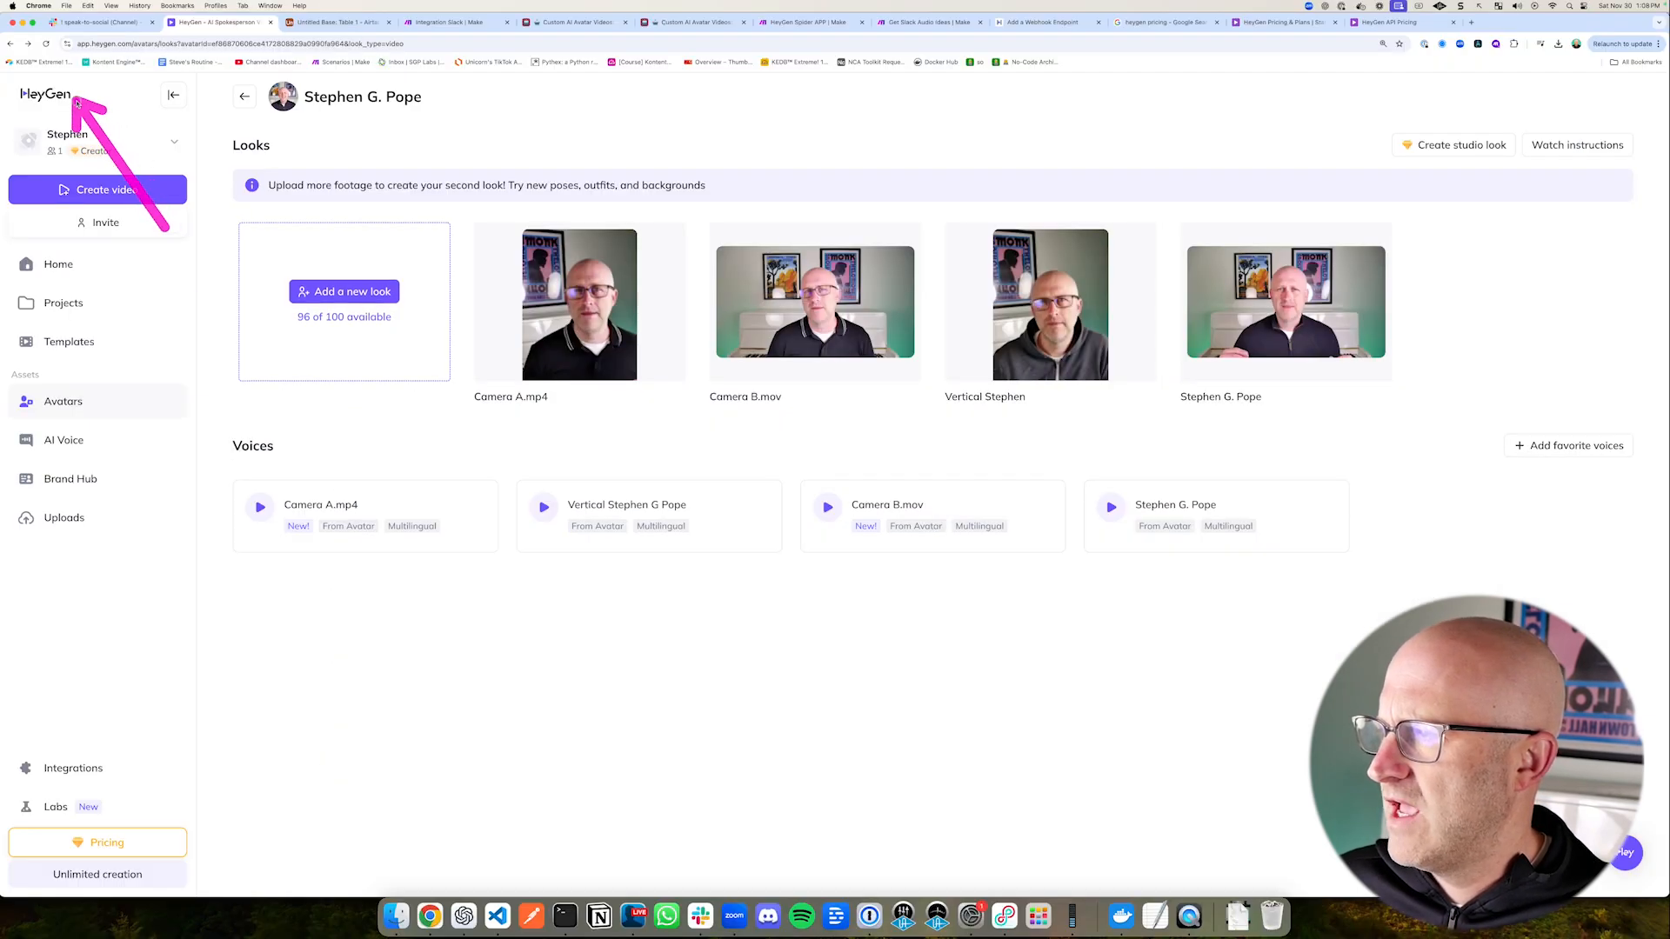
left_click(172, 143)
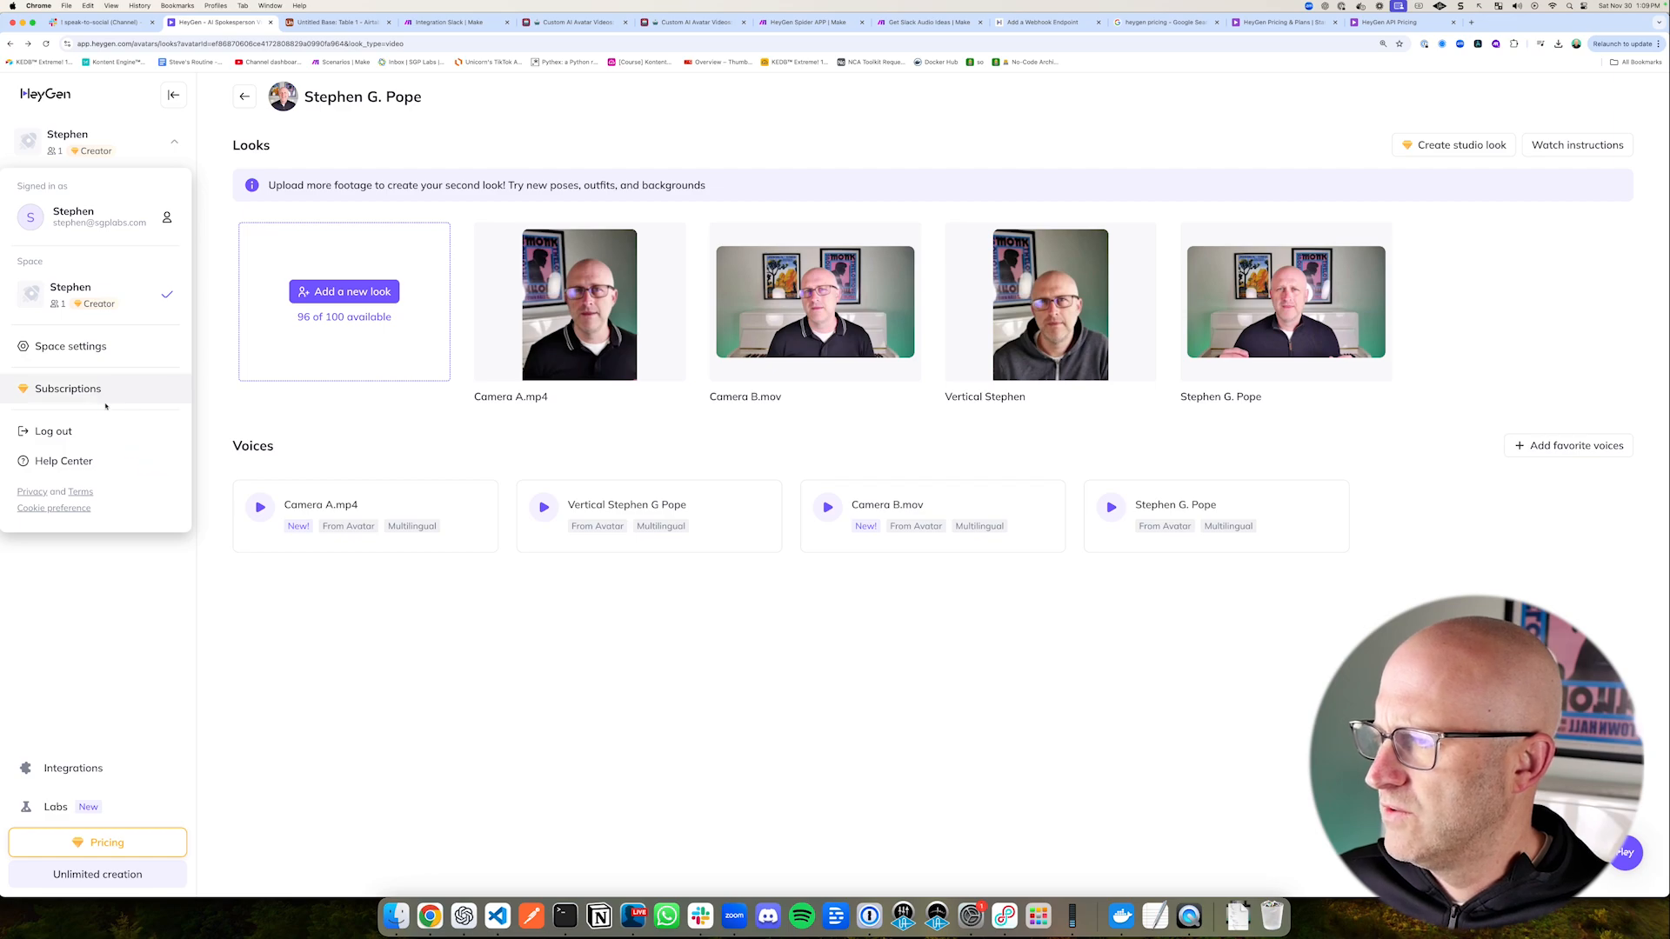
left_click(74, 393)
left_click_drag(205, 374, 122, 342)
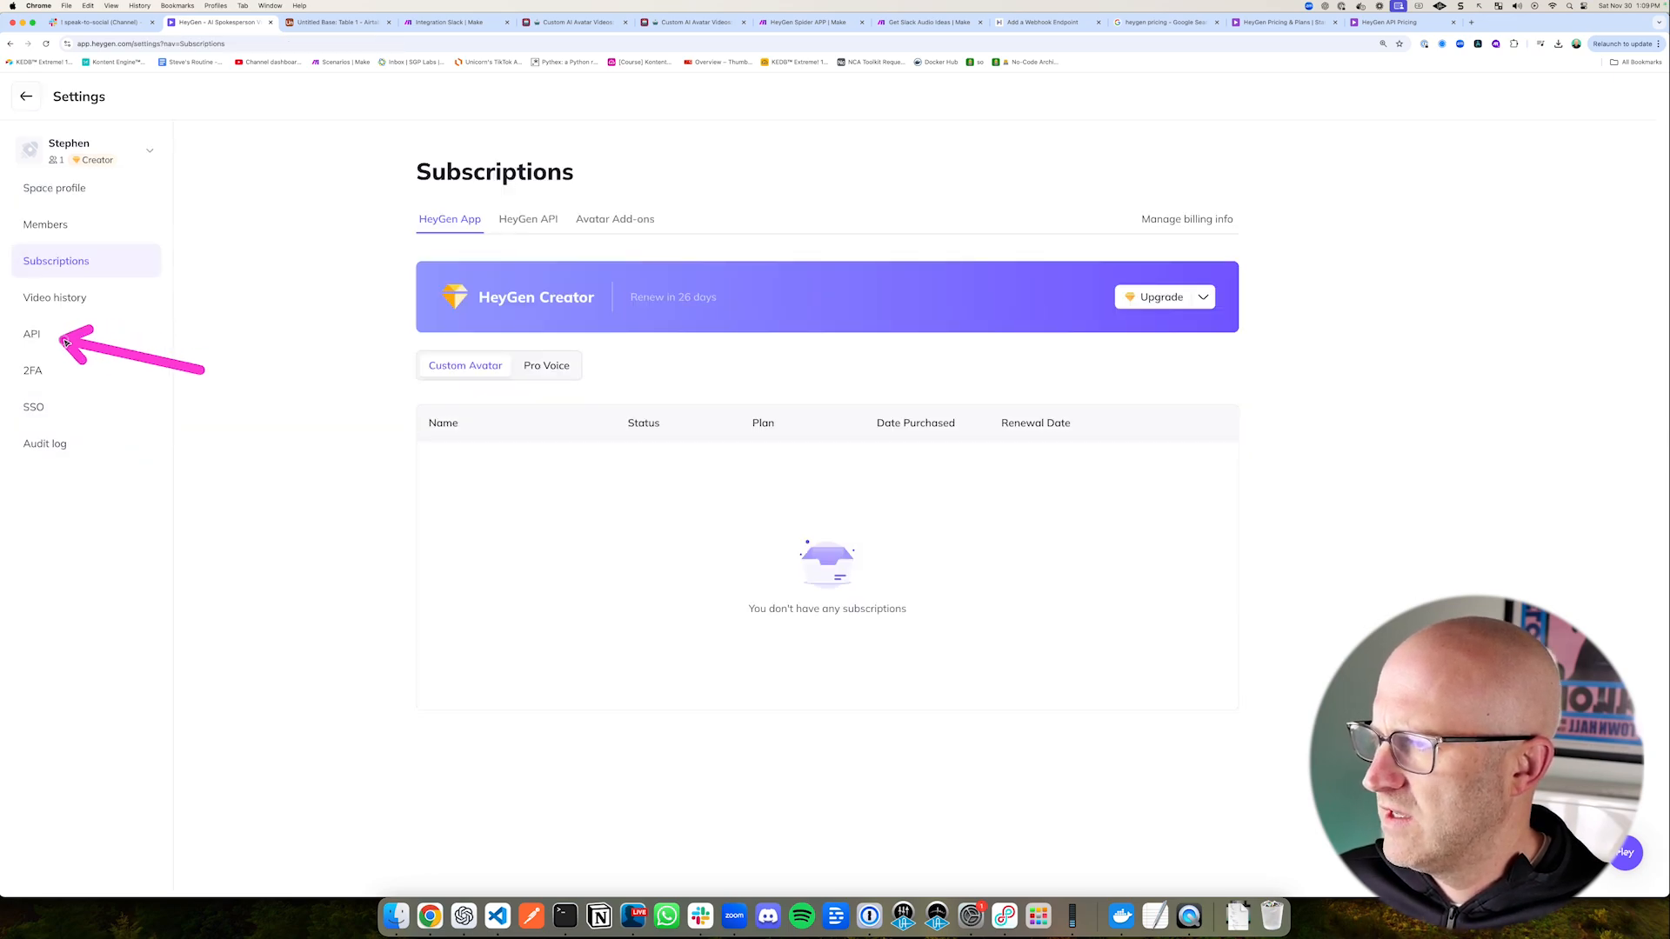
left_click(35, 335)
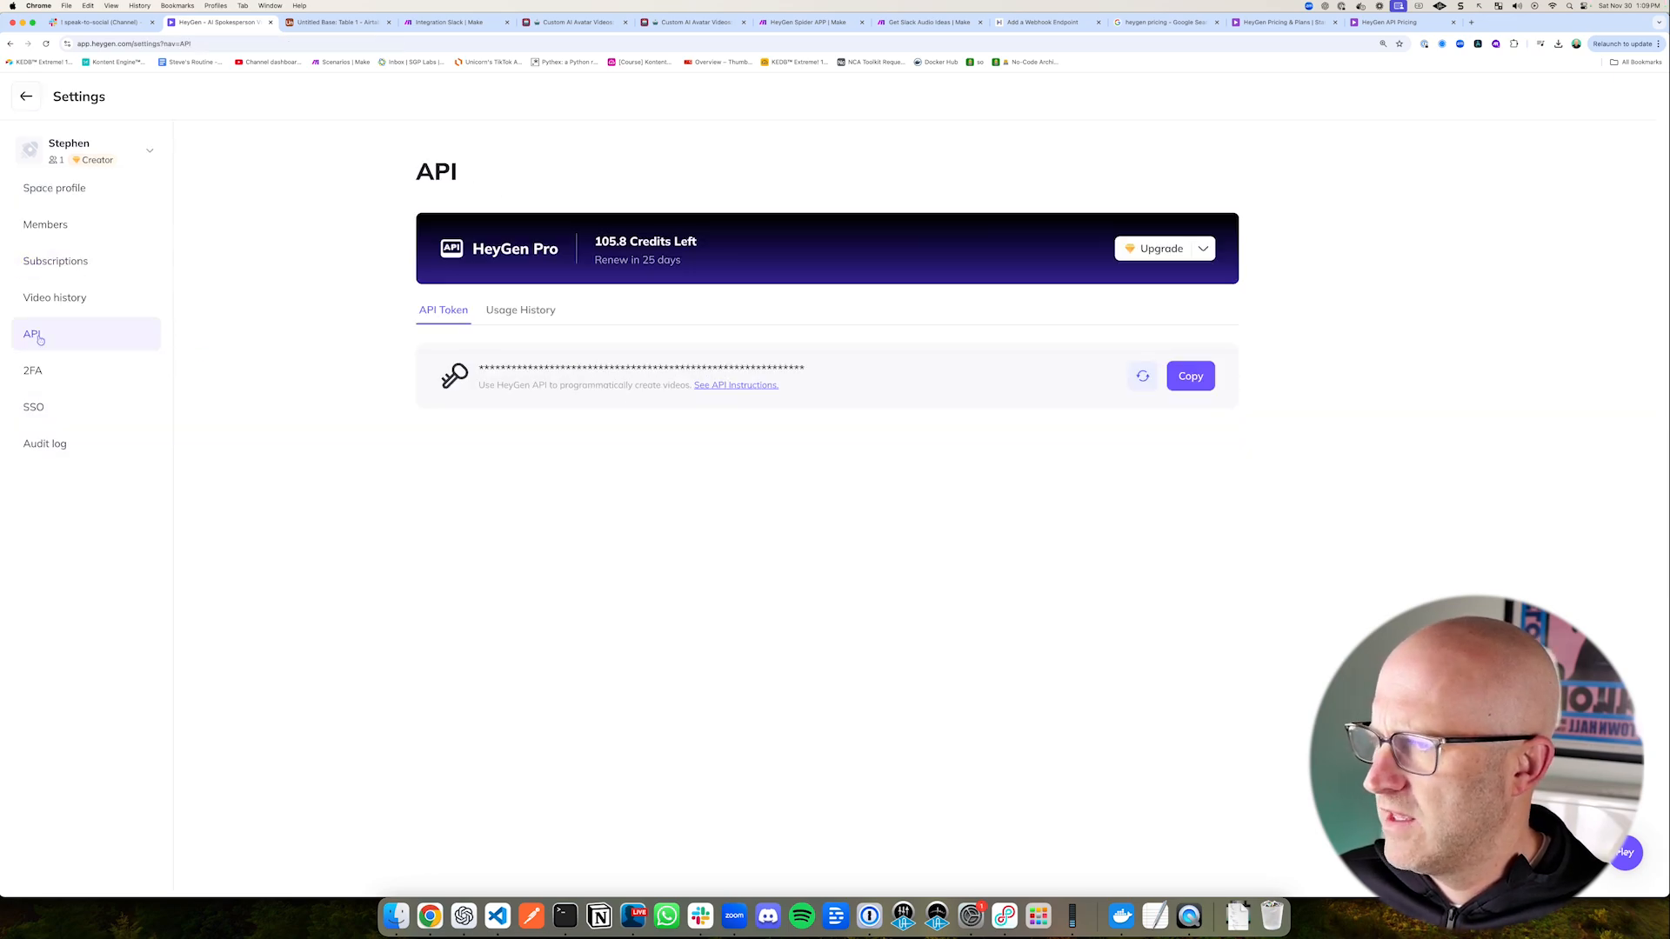
left_click(1190, 376)
Step: Return to the Add a Webhook Endpoint reference and paste the HeyGen API key into the x-api-key Header credential
left_click(1044, 21)
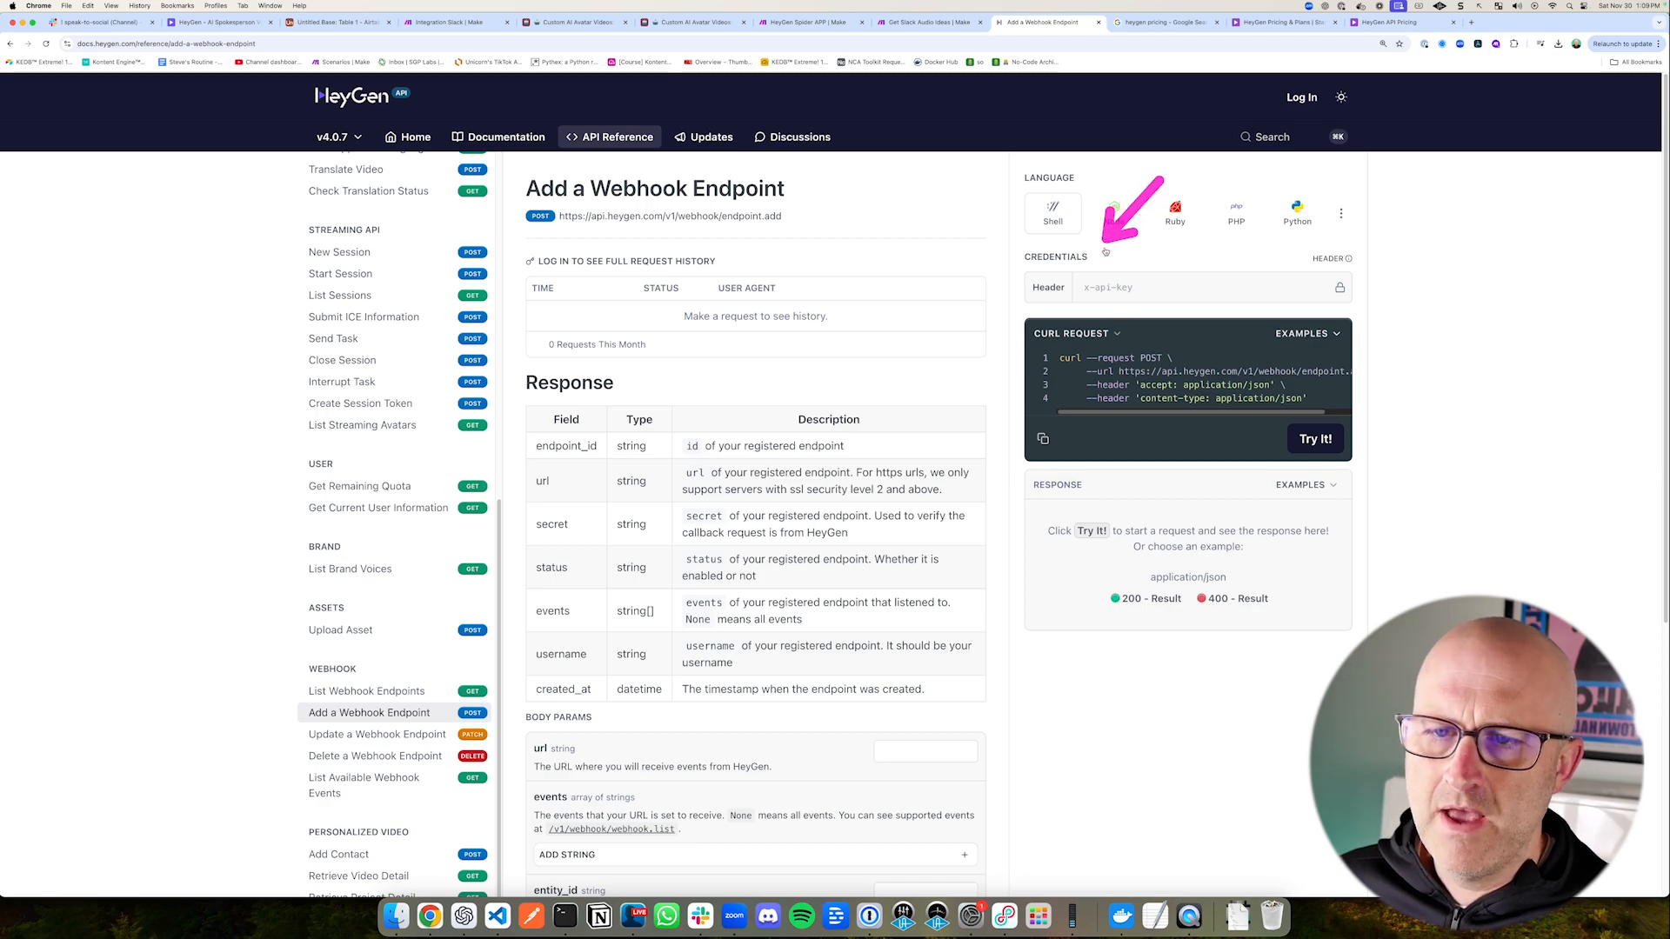
left_click(1098, 286)
scroll(705, 484, "down", 3)
key("cmd+v")
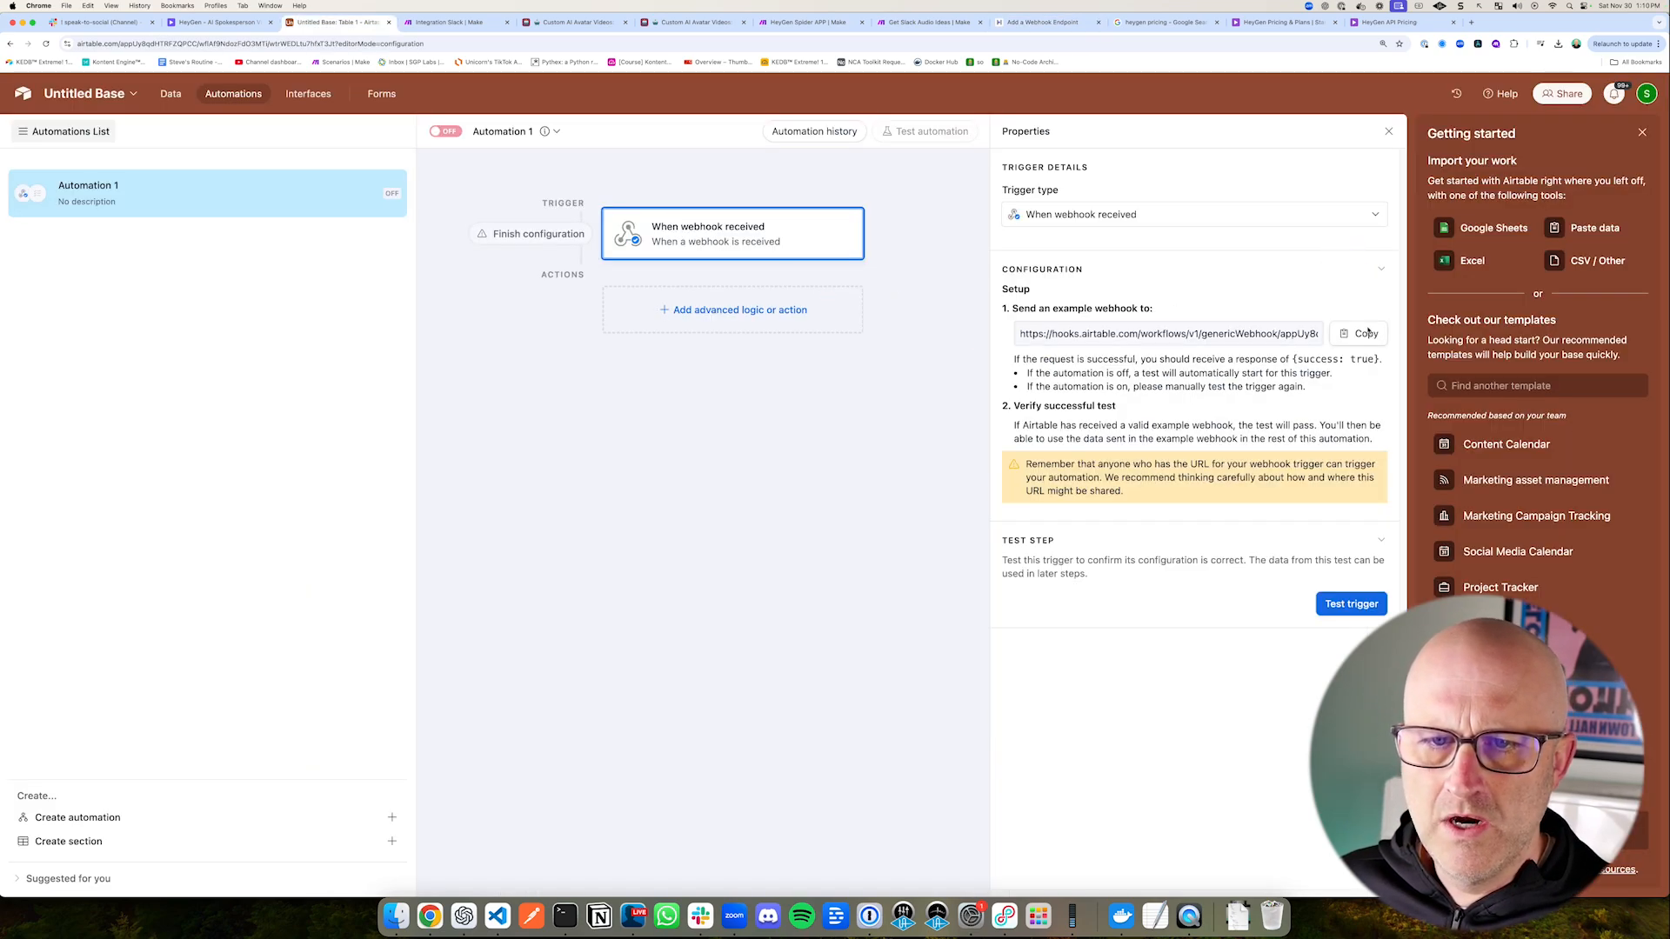
Step: Paste the Airtable automation's webhook URL into the url body parameter of HeyGen's Add a Webhook Endpoint request
left_click(1031, 22)
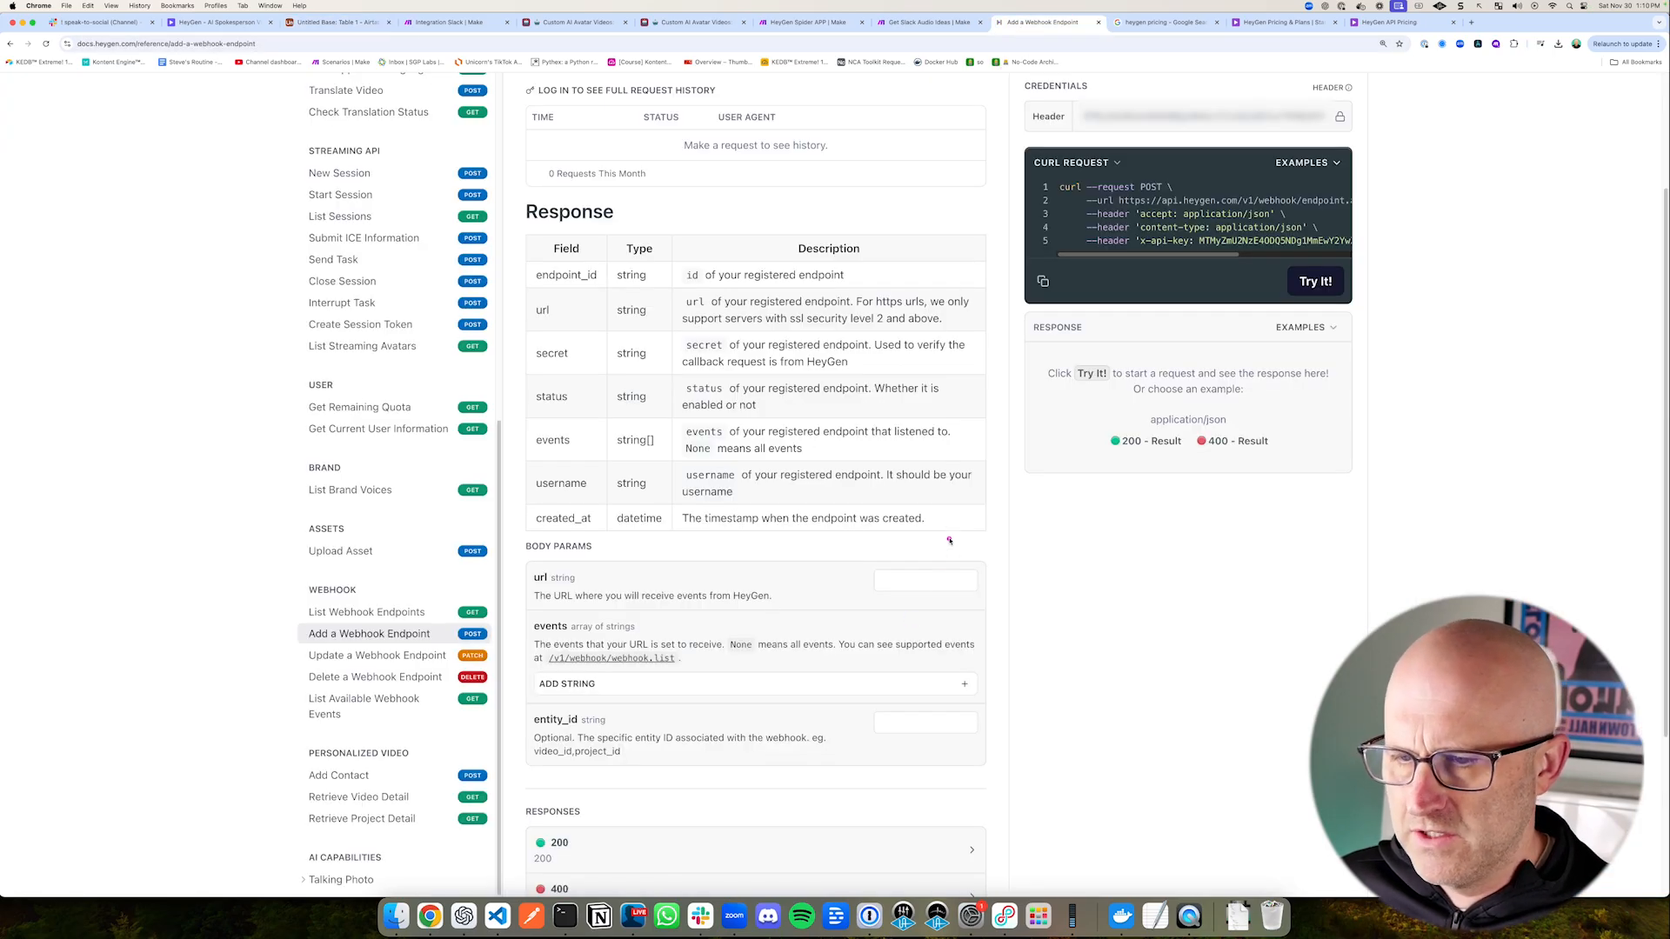
left_click(884, 584)
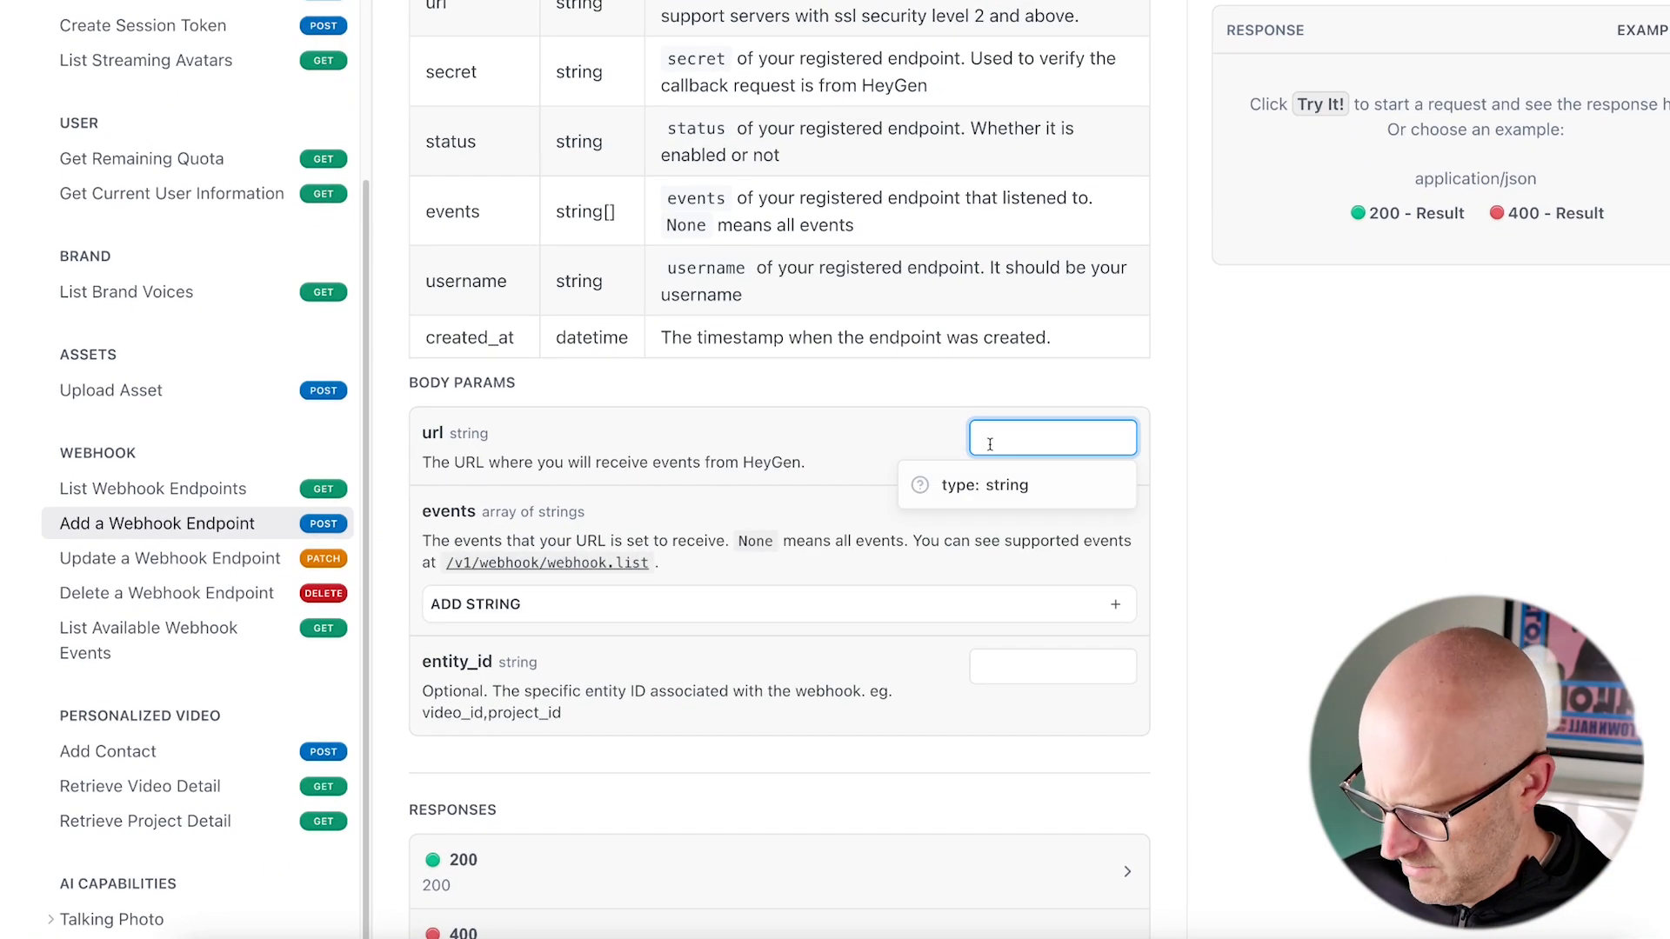
key("super+v")
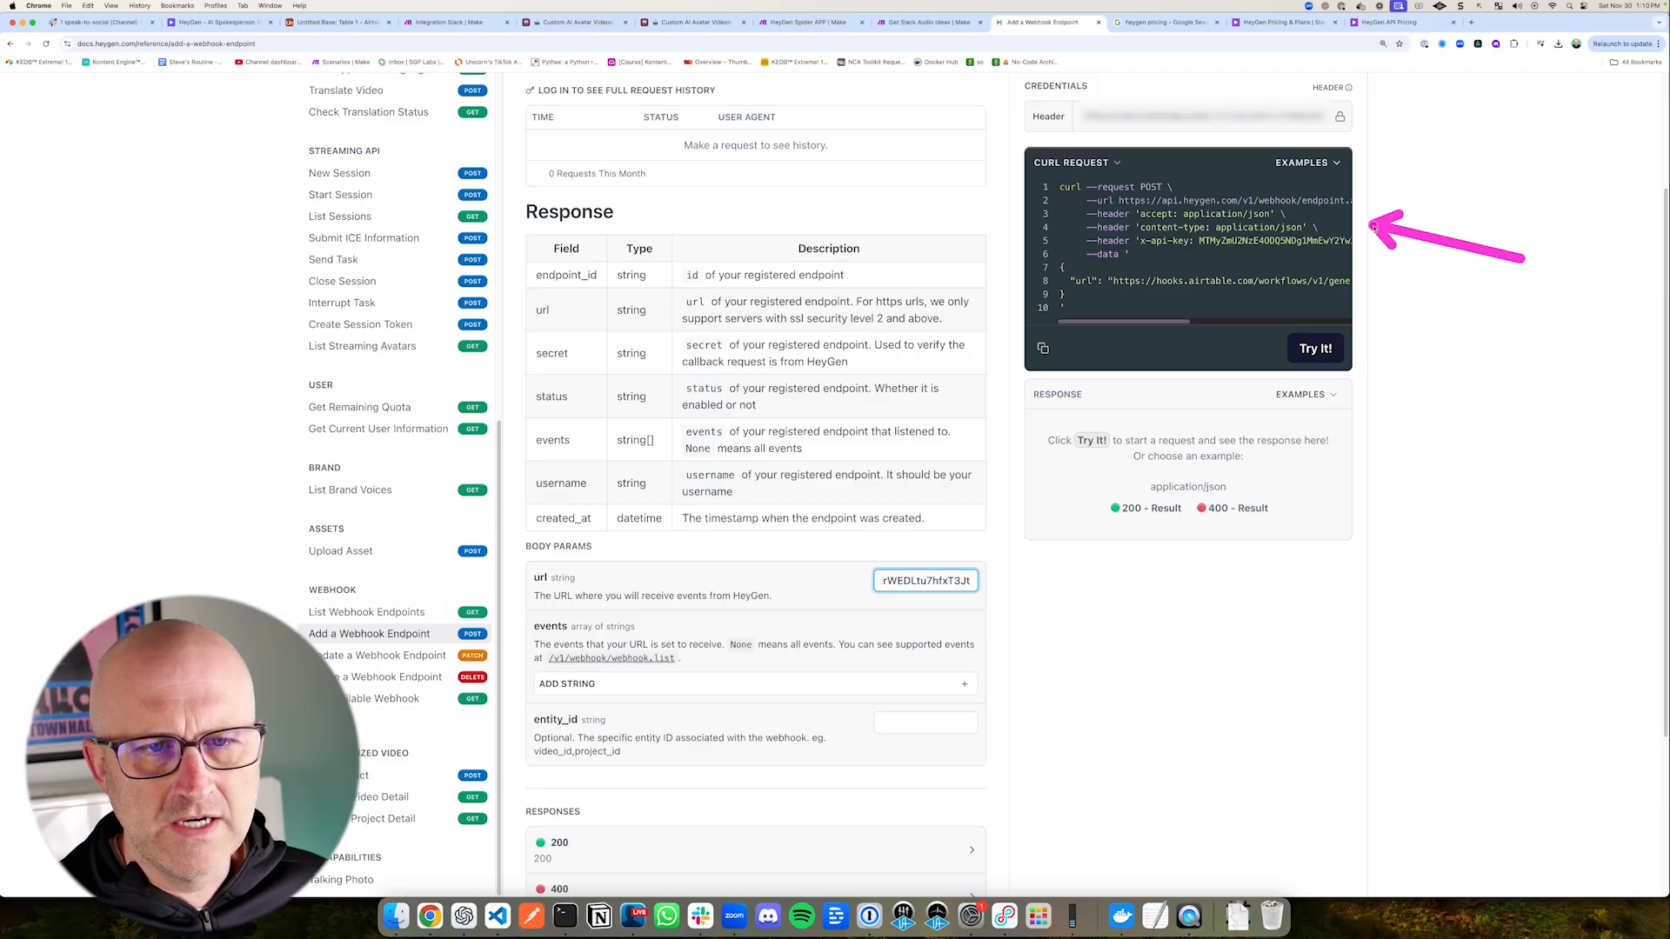
mouse_move(1171, 323)
left_mouse_down()
mouse_move(1333, 322)
mouse_move(1172, 323)
left_mouse_up()
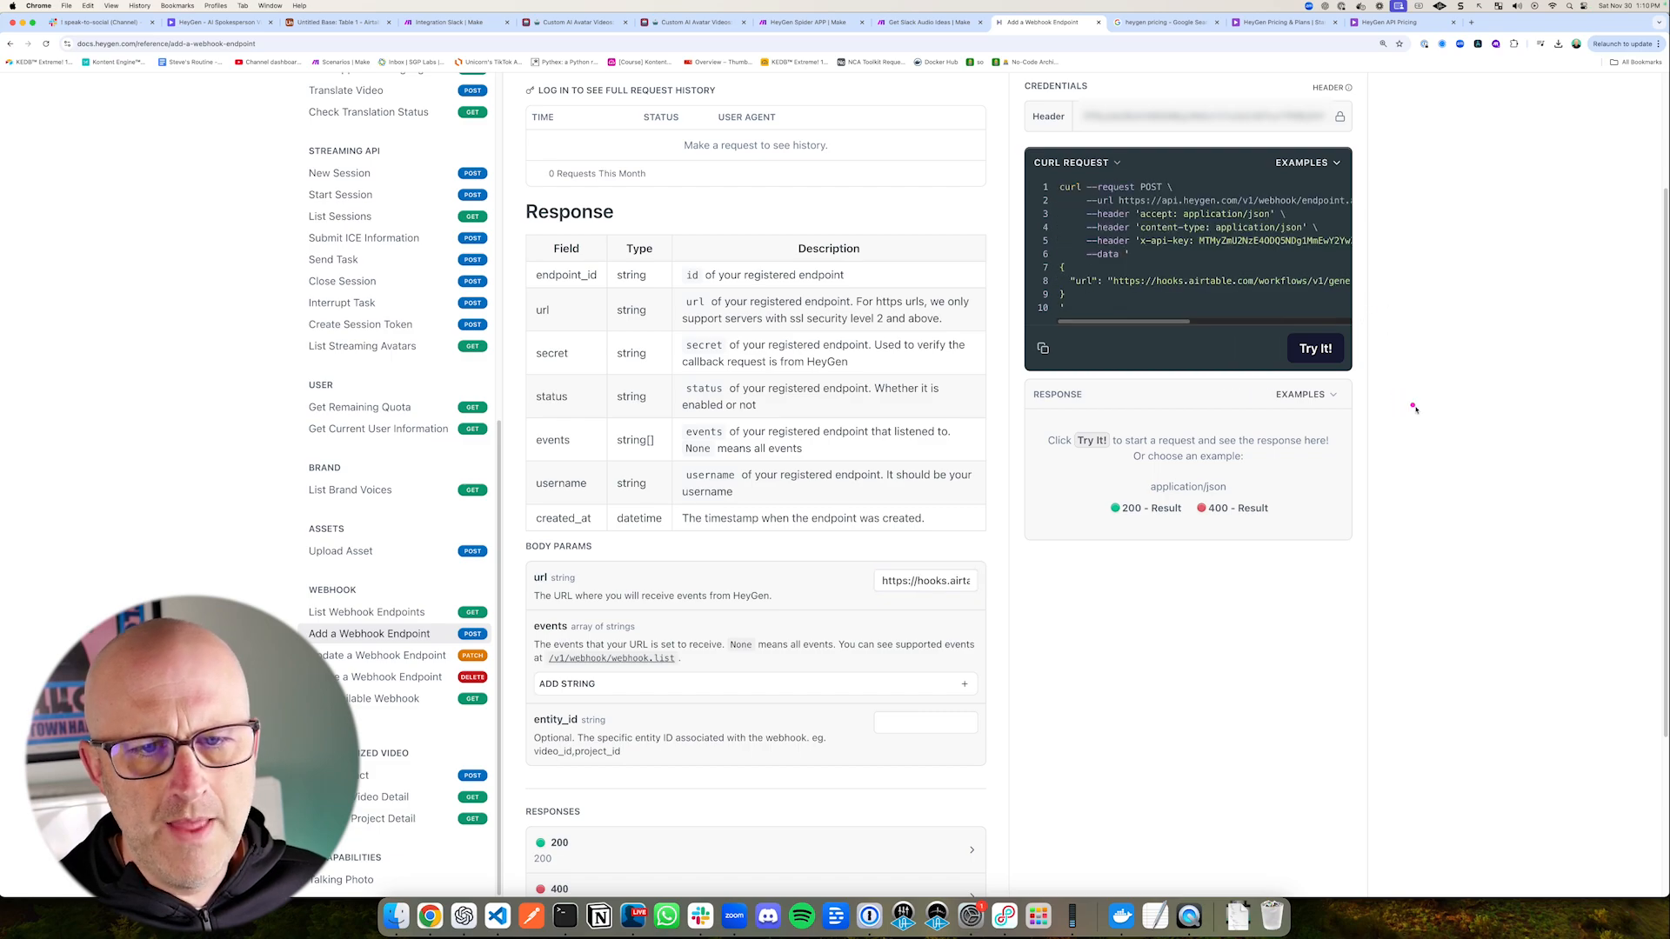
left_click_drag(1494, 450, 1373, 380)
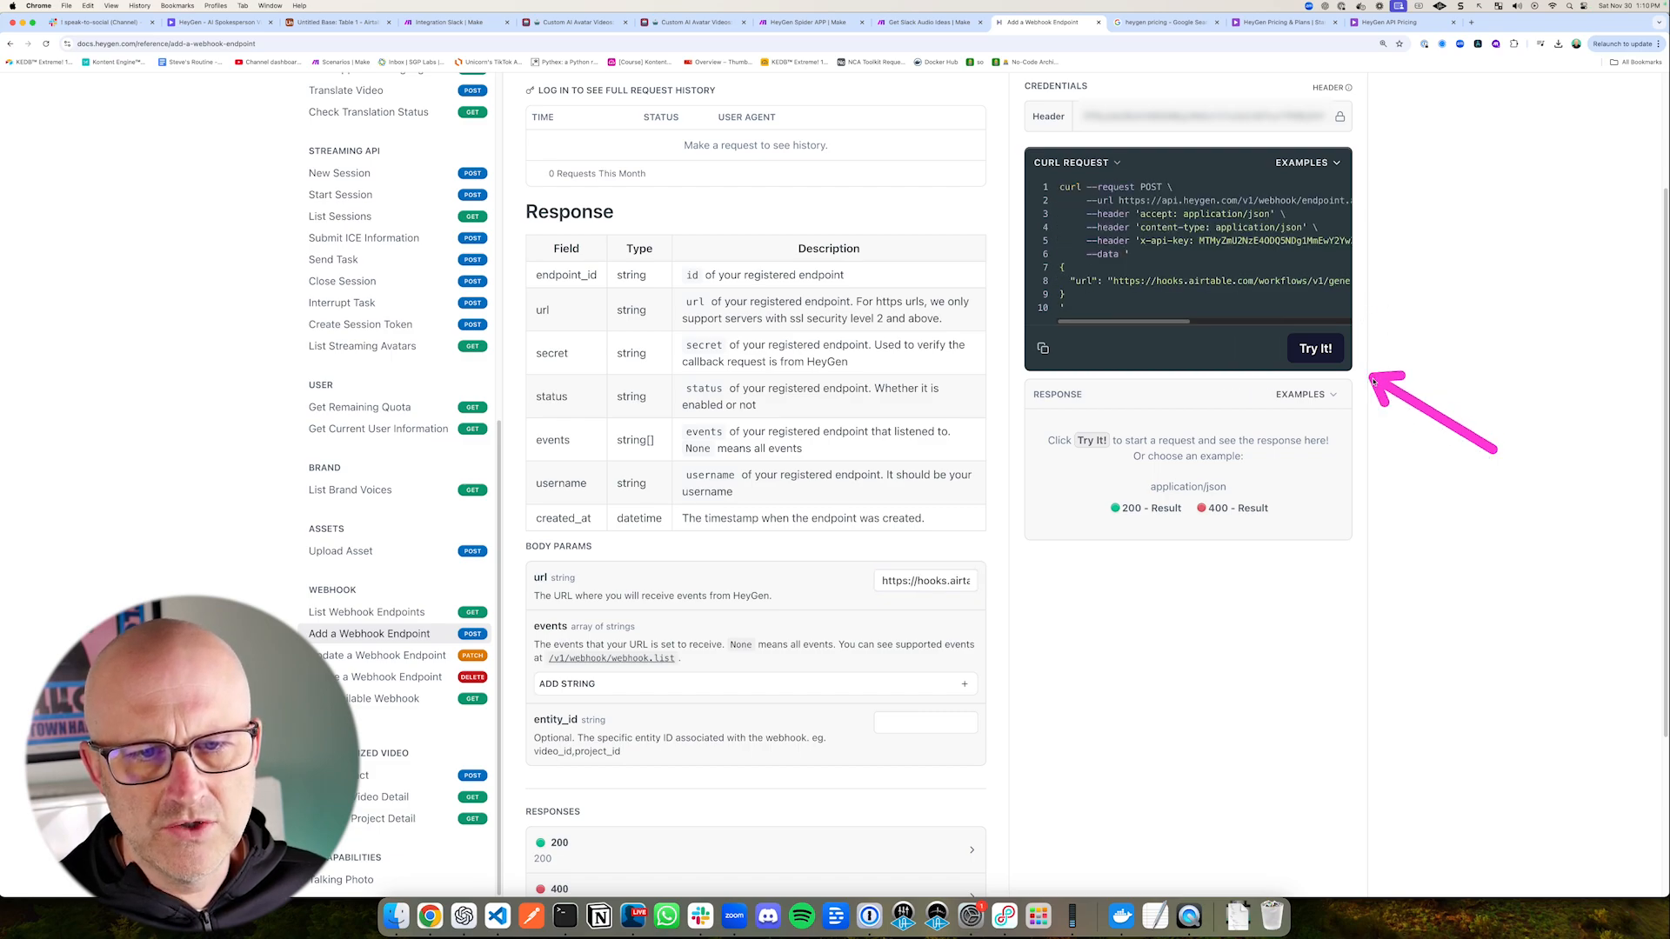
Step: Send the Add a Webhook Endpoint request to register the Airtable webhook URL with HeyGen
left_click(1315, 348)
scroll(1391, 522, "up", 2)
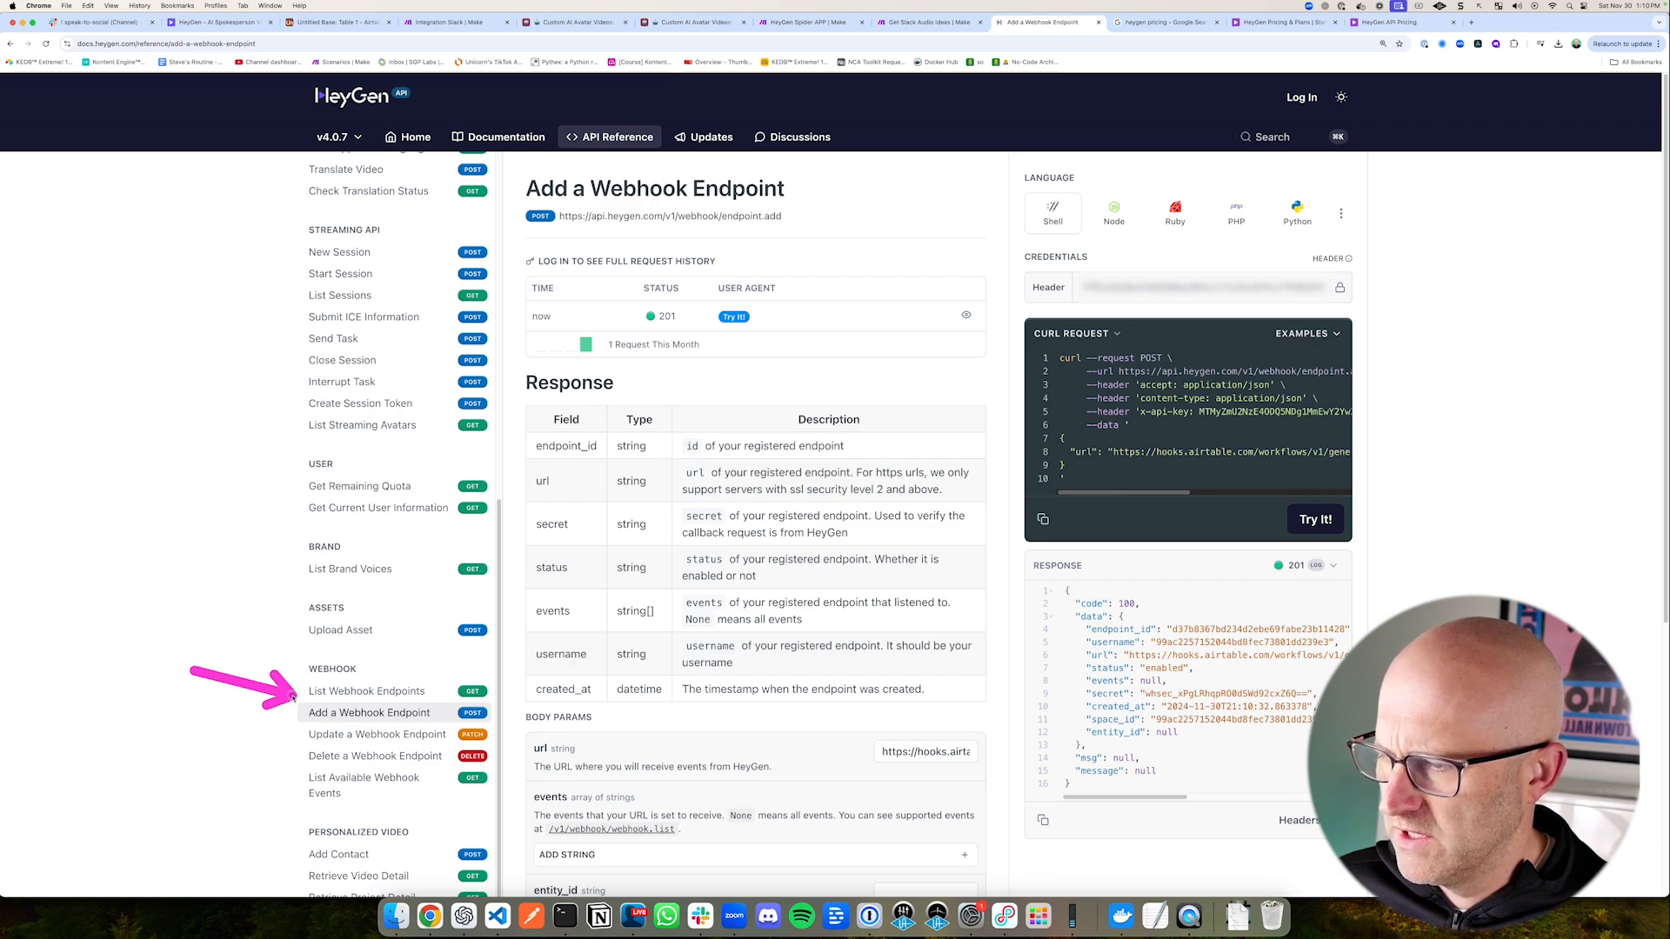
Step: Run the List Webhook Endpoints request and examine the registered endpoints in the response
left_click(366, 691)
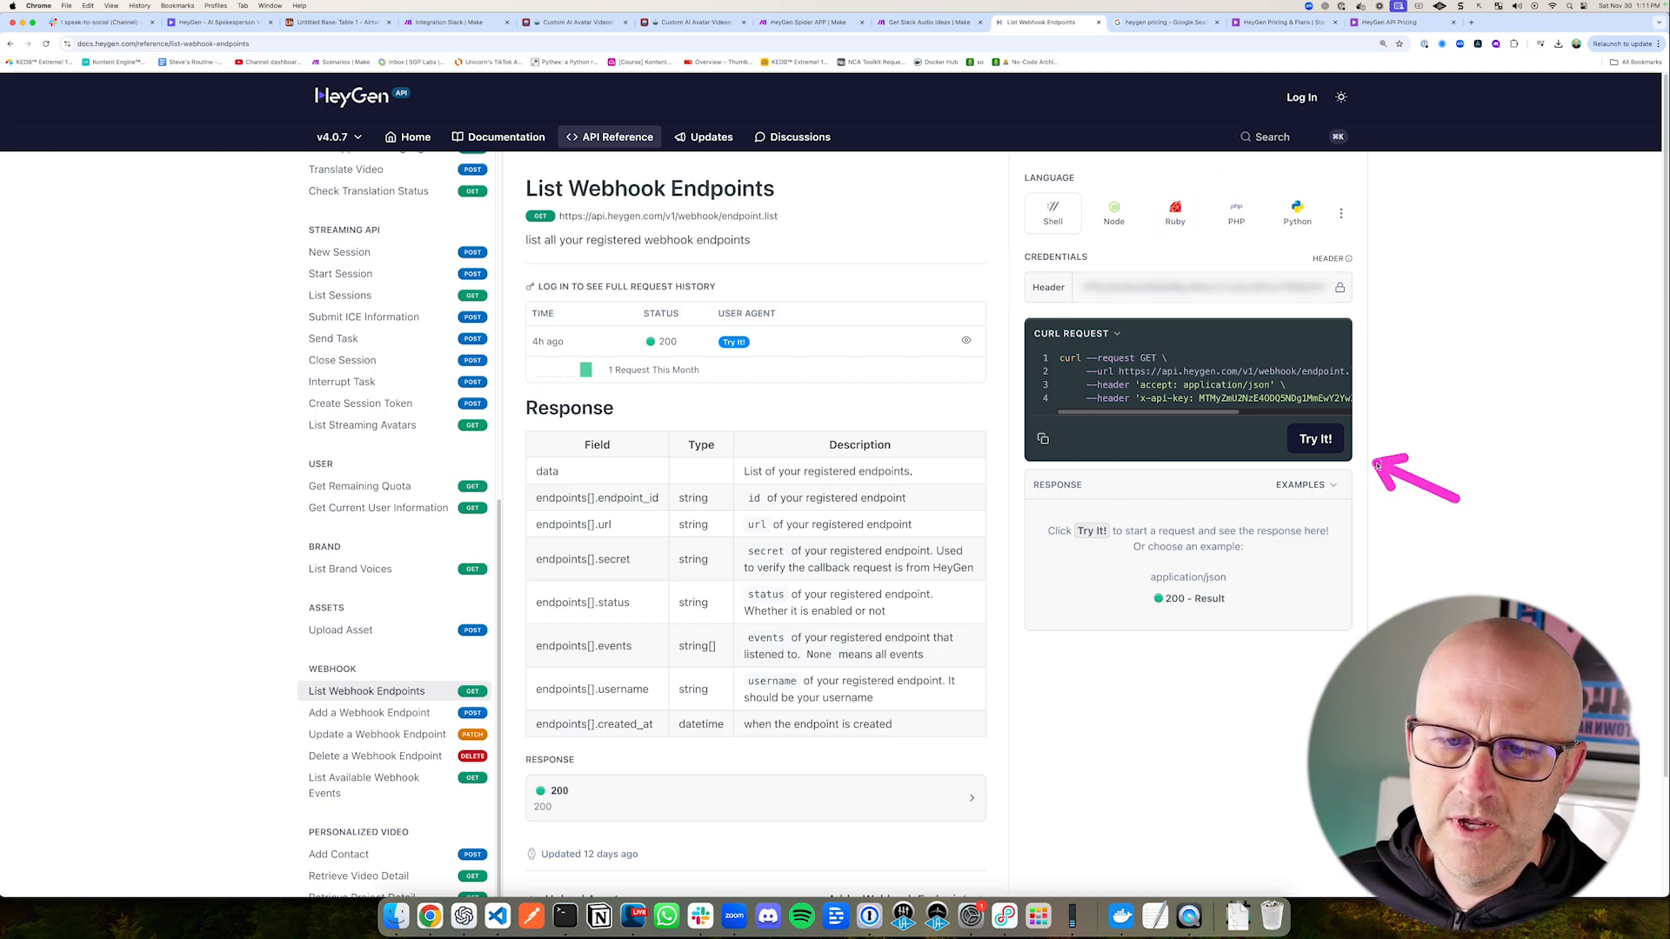
left_click(1315, 438)
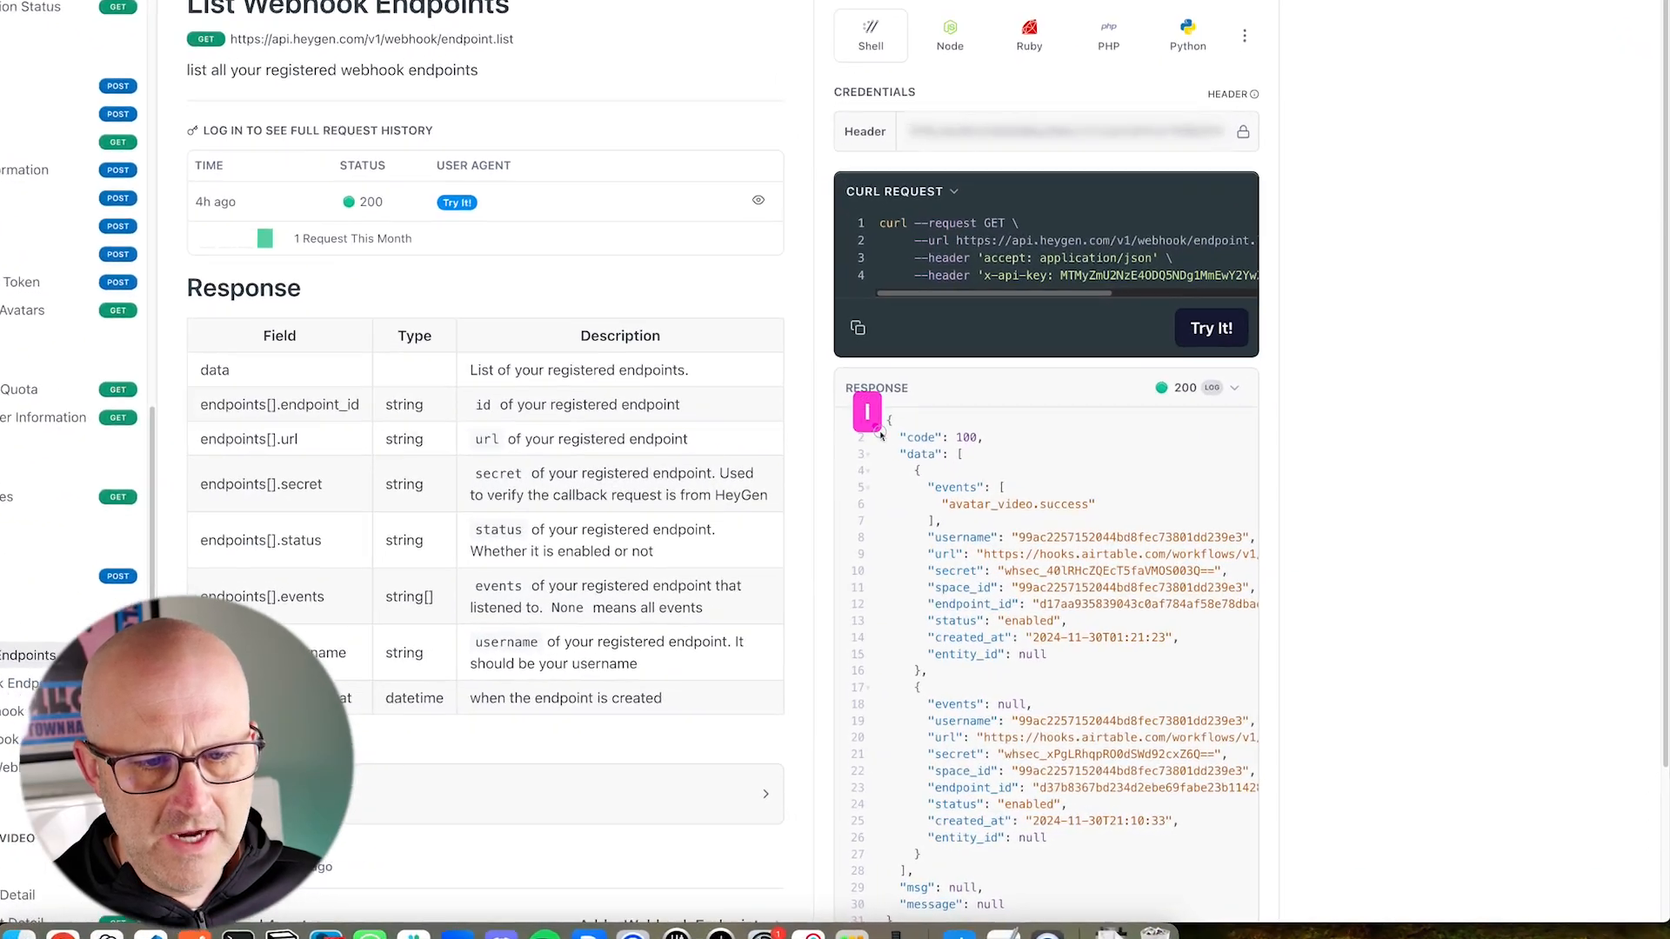
left_click_drag(880, 435, 1283, 894)
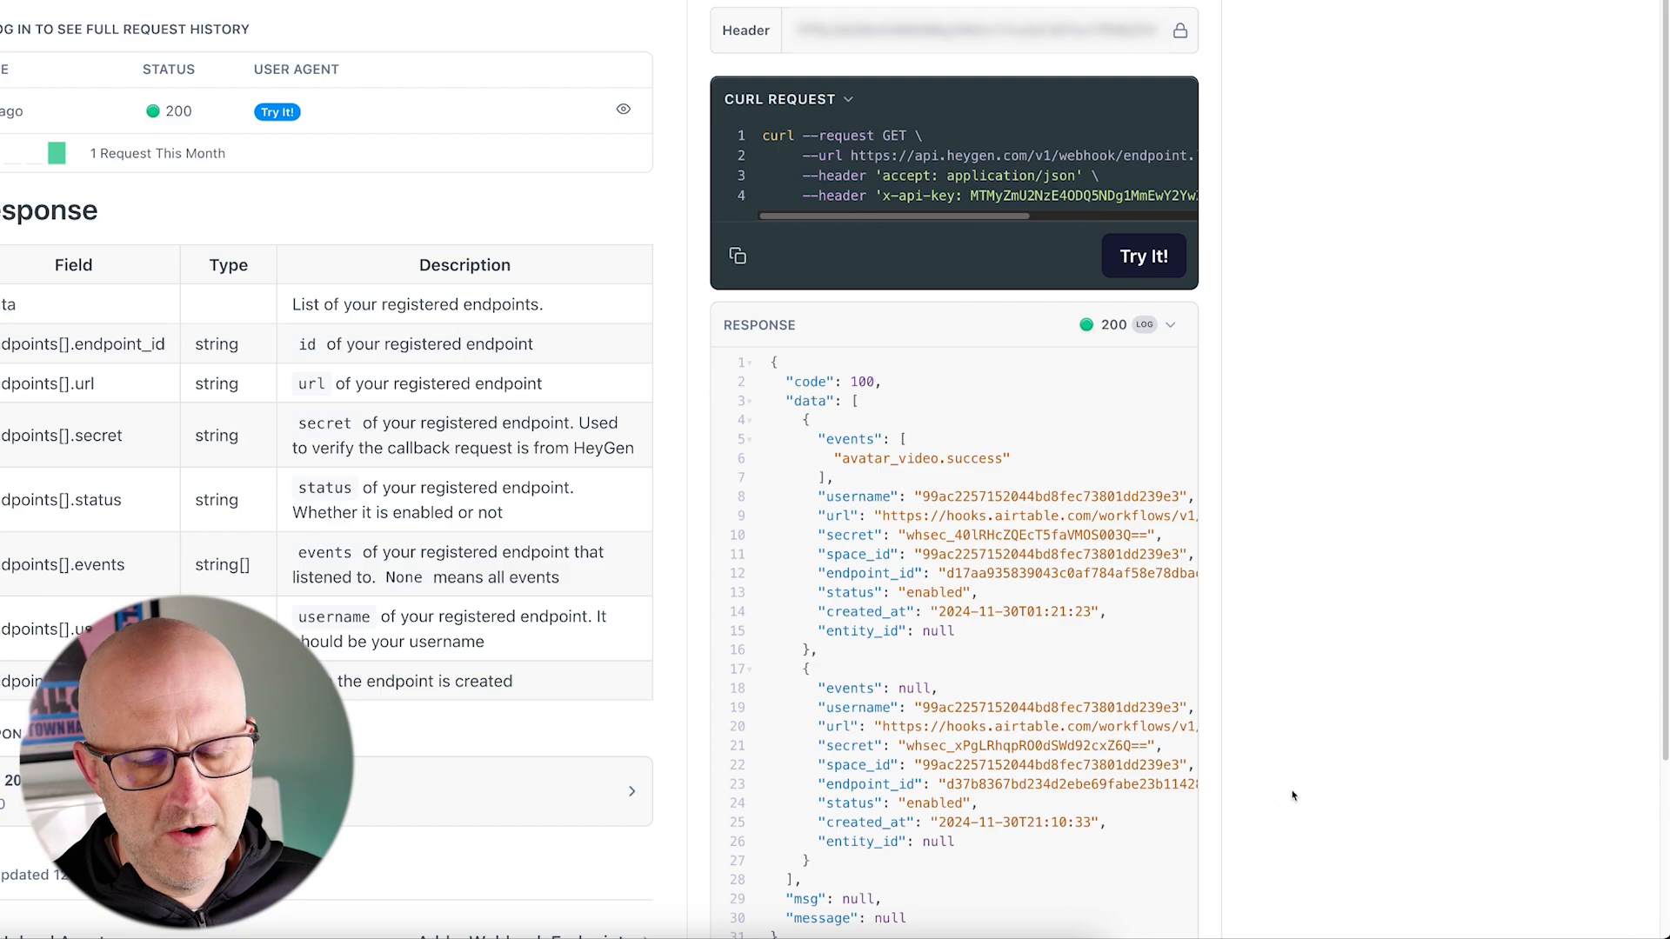
mouse_move(761, 654)
left_mouse_down()
mouse_move(1174, 874)
mouse_move(1254, 895)
left_mouse_up()
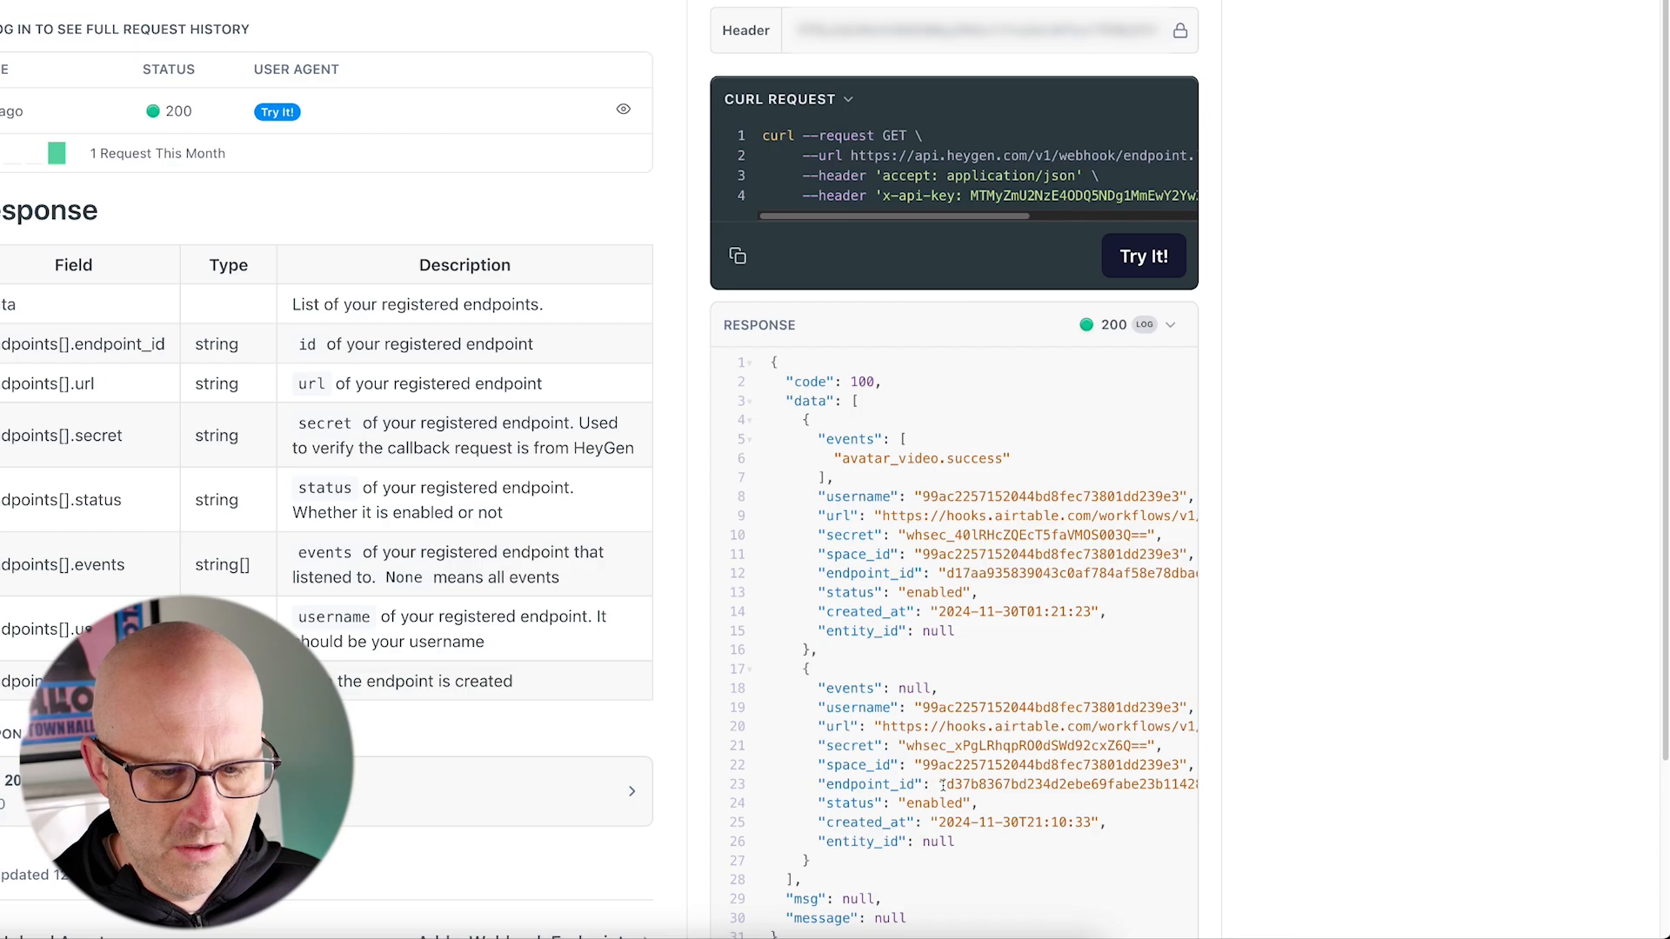
left_click_drag(682, 737, 800, 792)
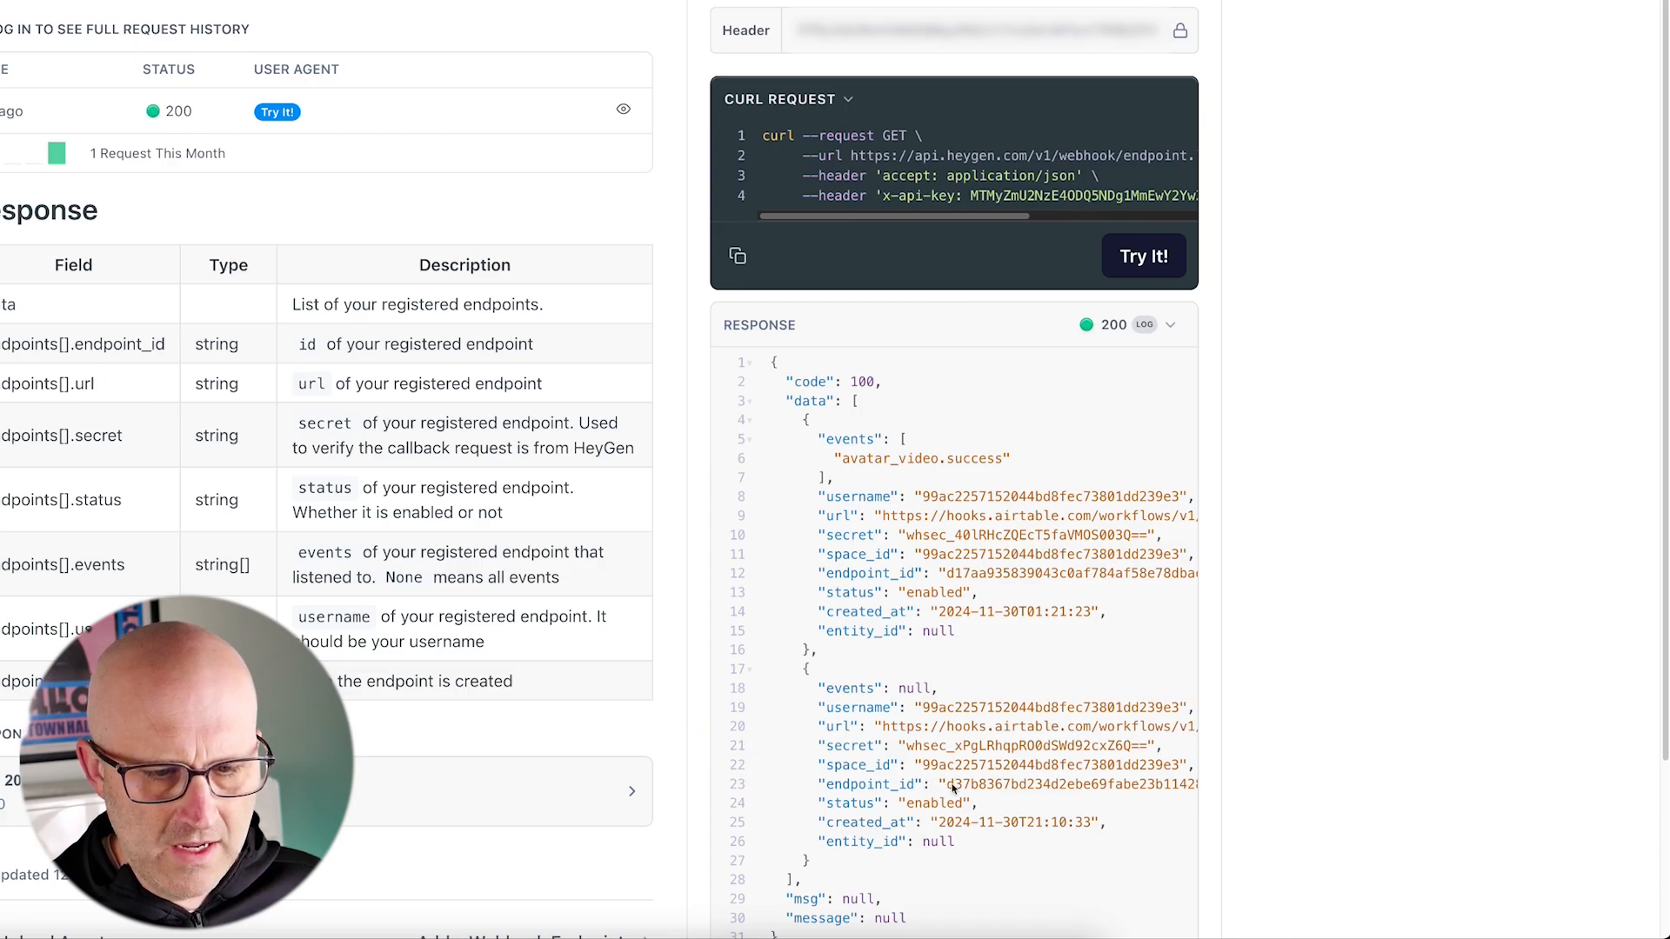
Step: Copy the newest endpoint's endpoint_id and send a Delete a Webhook Endpoint request for that id
left_click_drag(939, 784, 1194, 780)
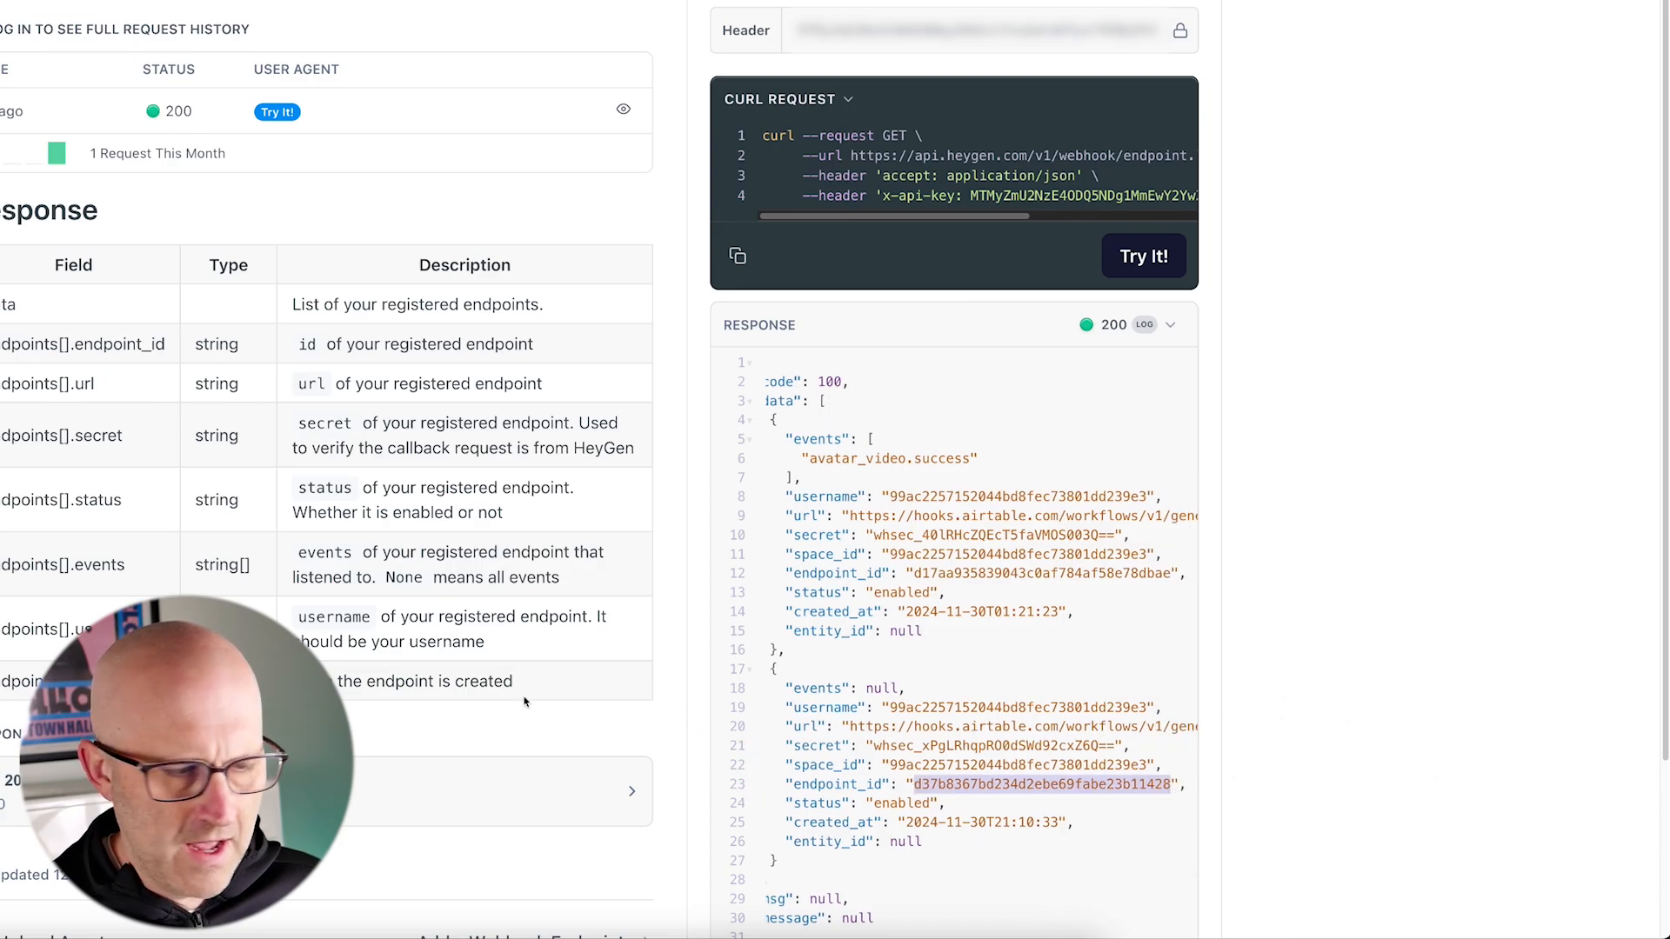
left_click_drag(212, 634, 353, 737)
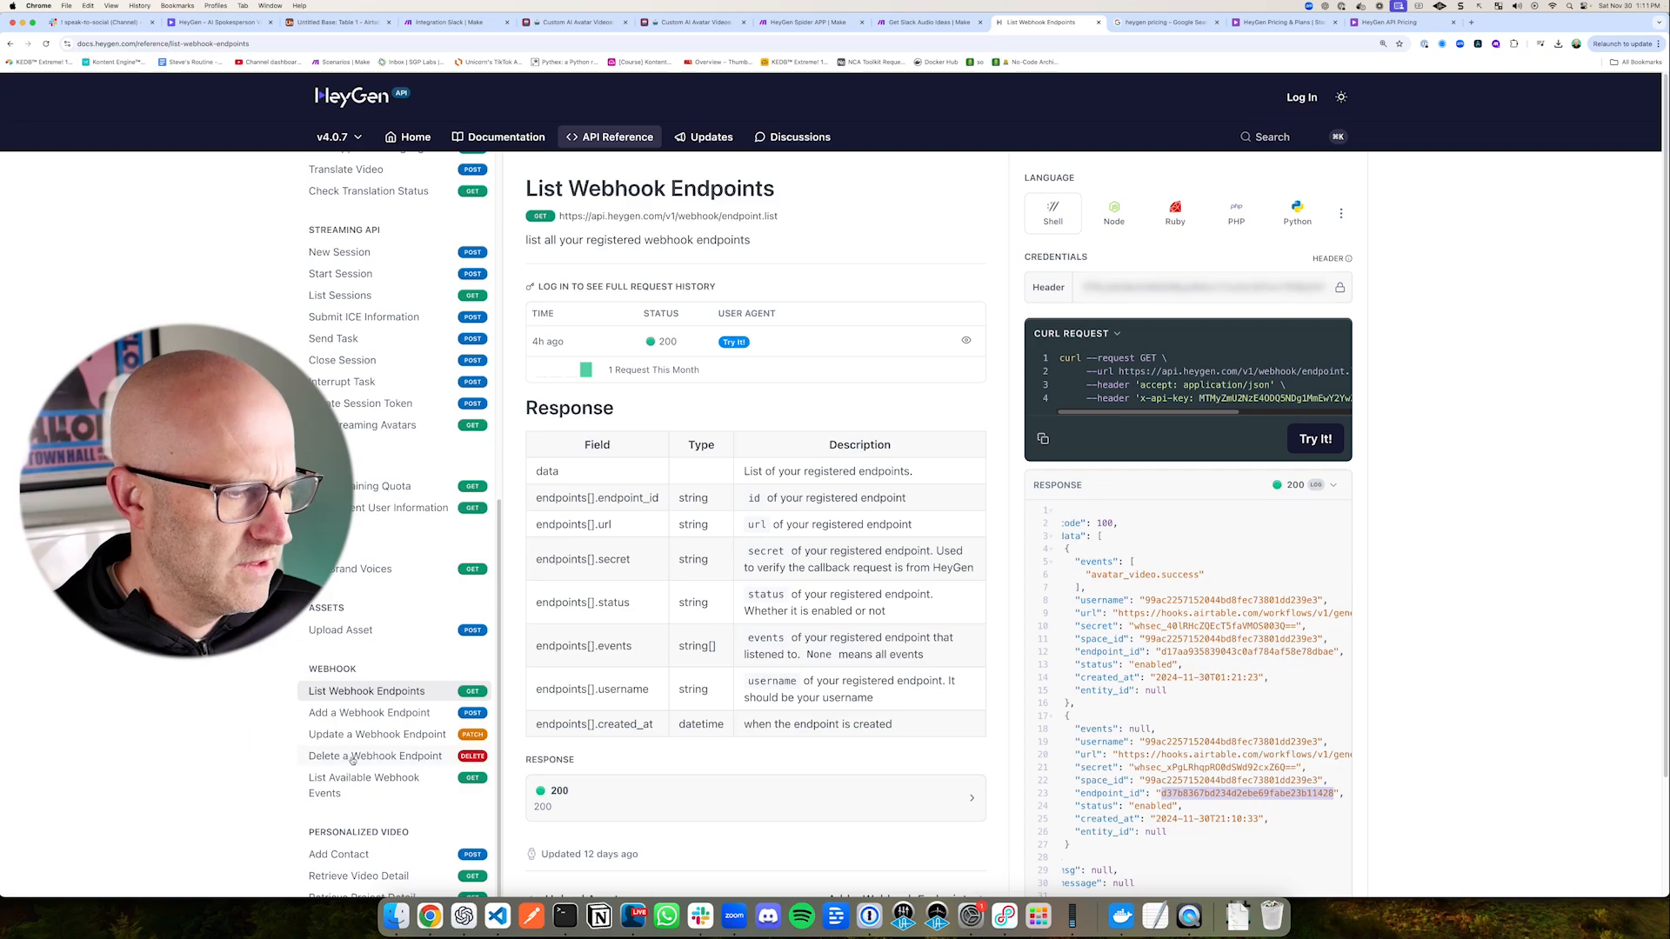
left_click(353, 756)
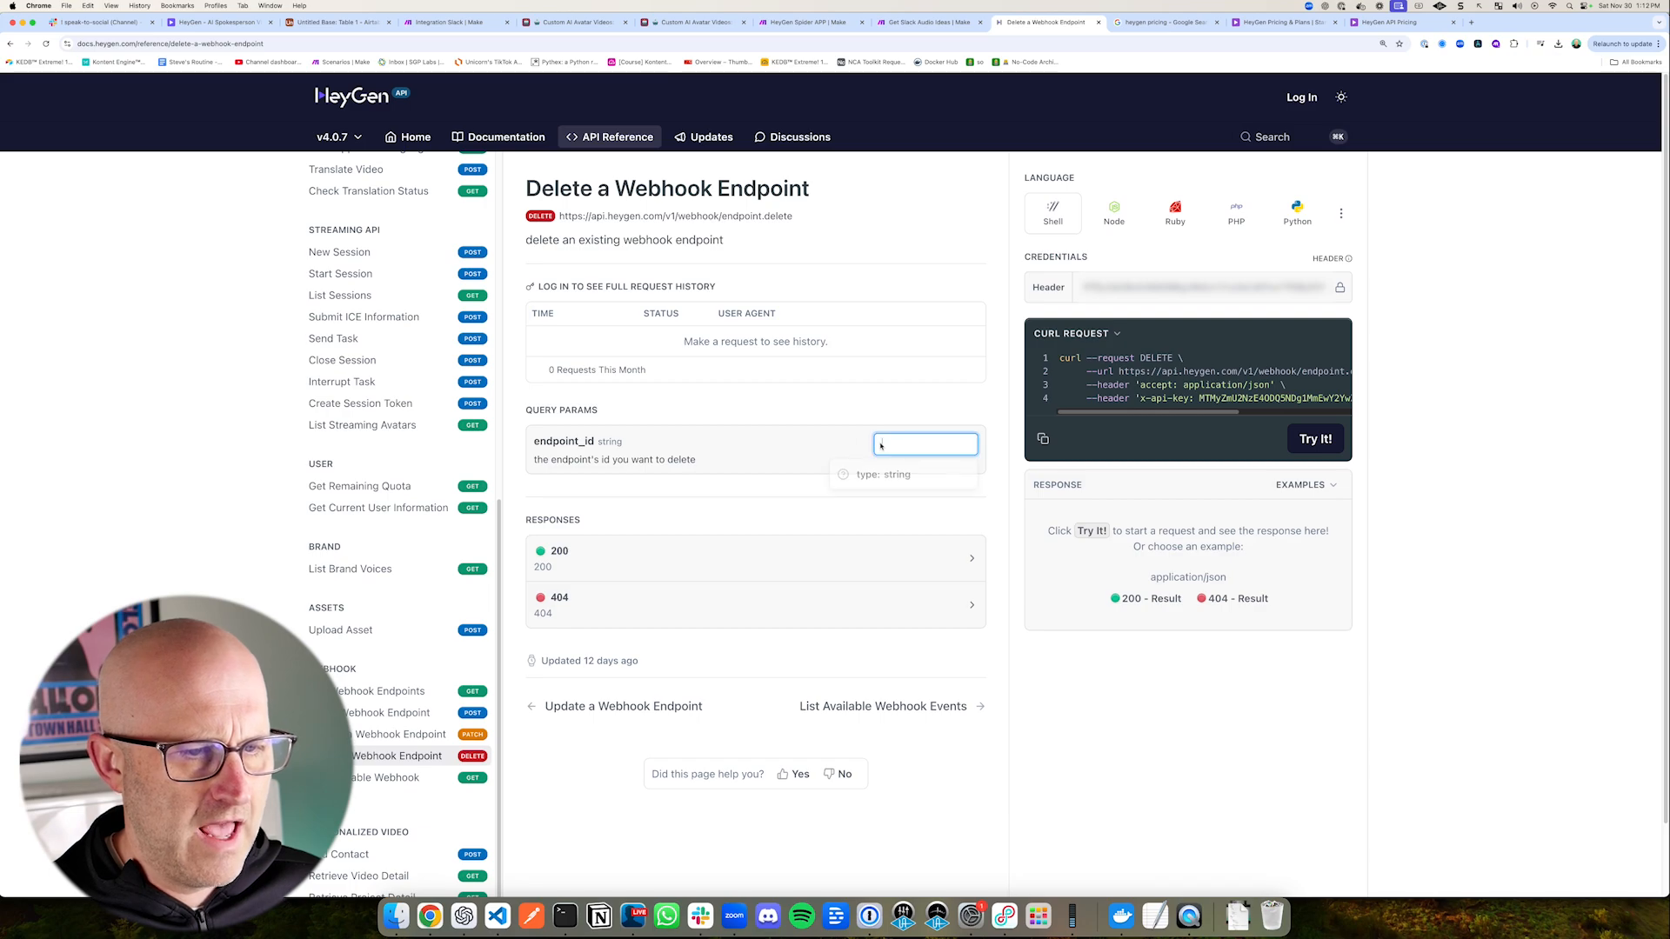
key("super+v")
mouse_move(513, 160)
left_mouse_down()
mouse_move(570, 210)
mouse_move(868, 272)
left_mouse_up()
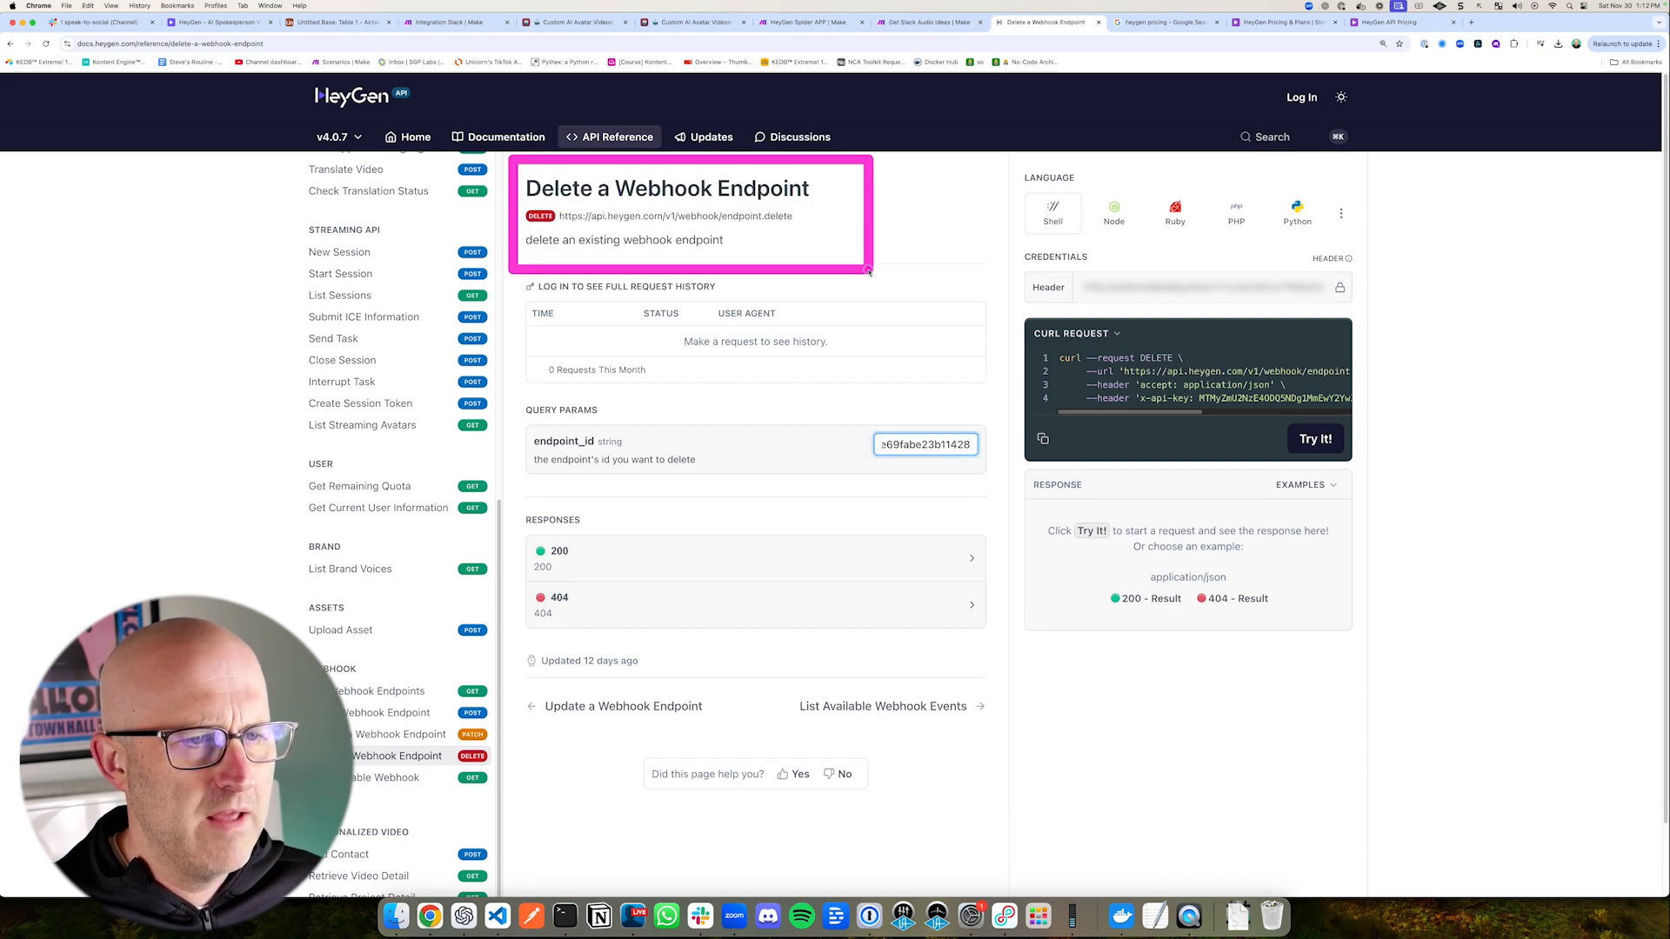
left_click(1315, 439)
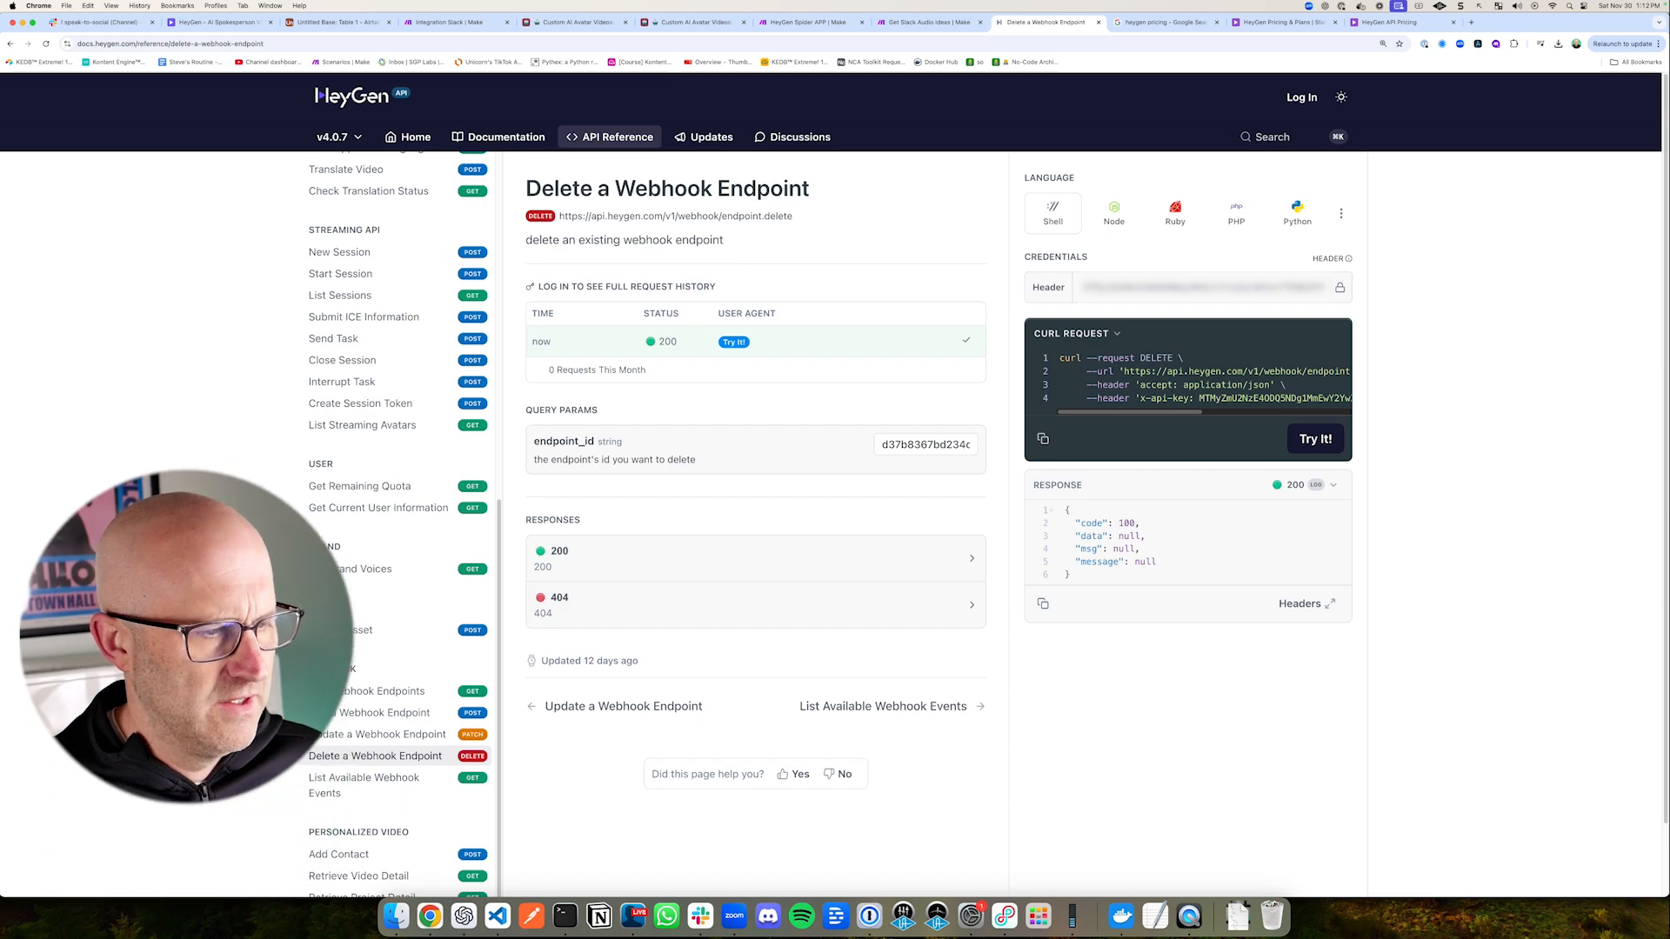
Step: Run List Webhook Endpoints again and check which endpoints are still registered after the deletion
left_click(358, 693)
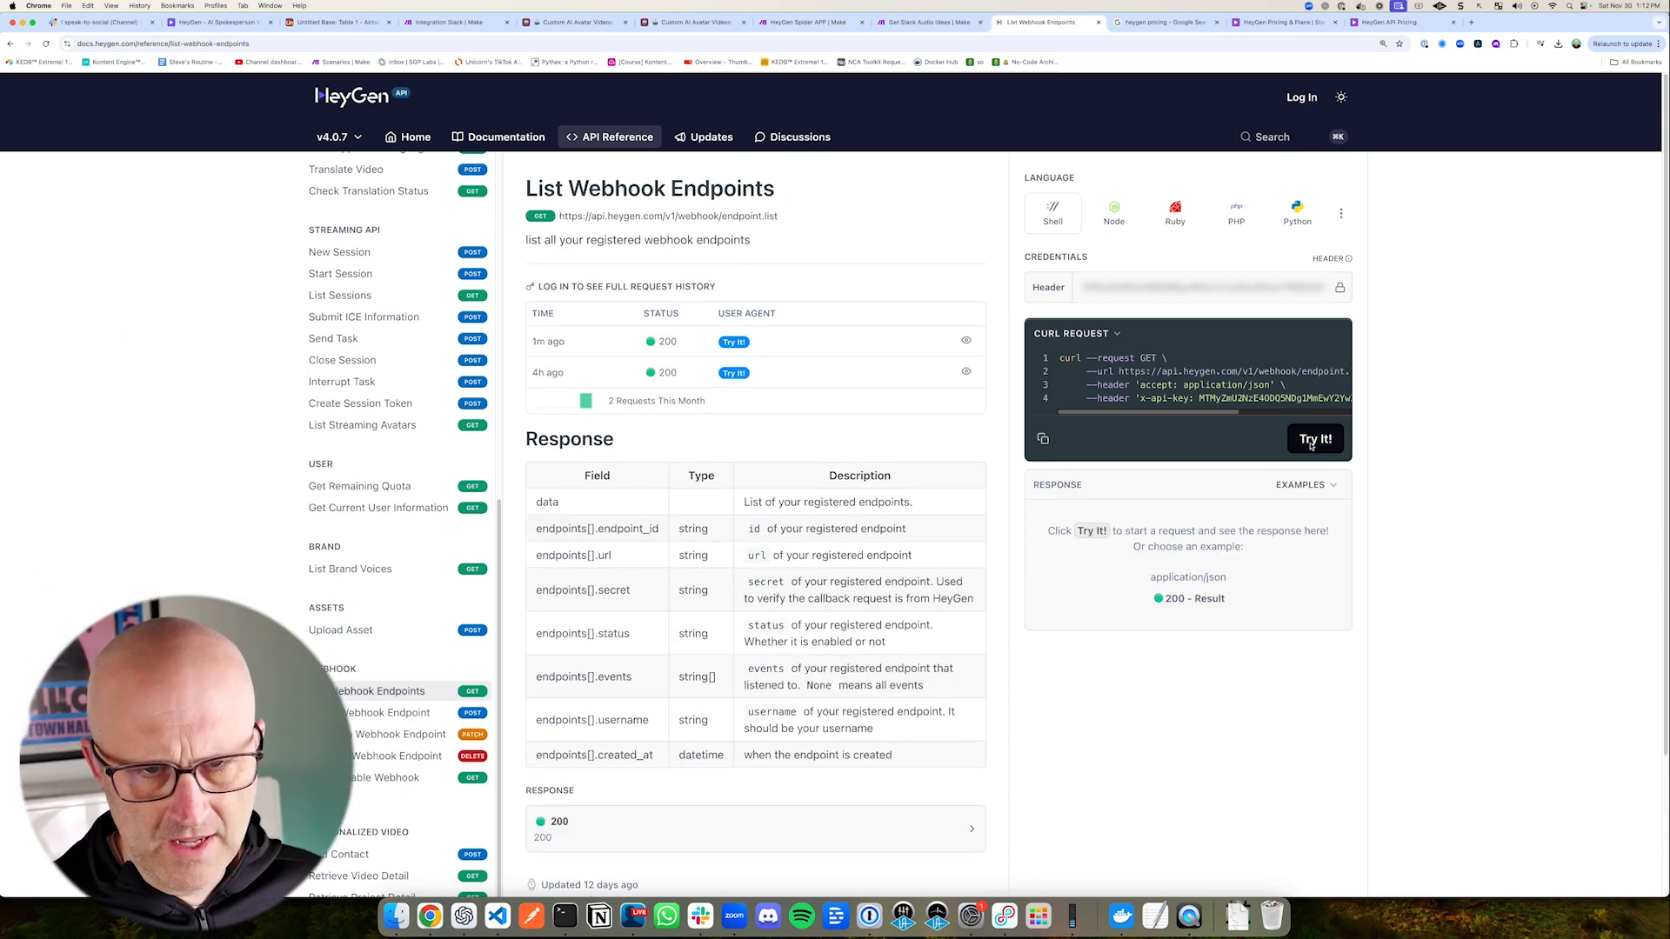
left_click_drag(1008, 463, 1372, 828)
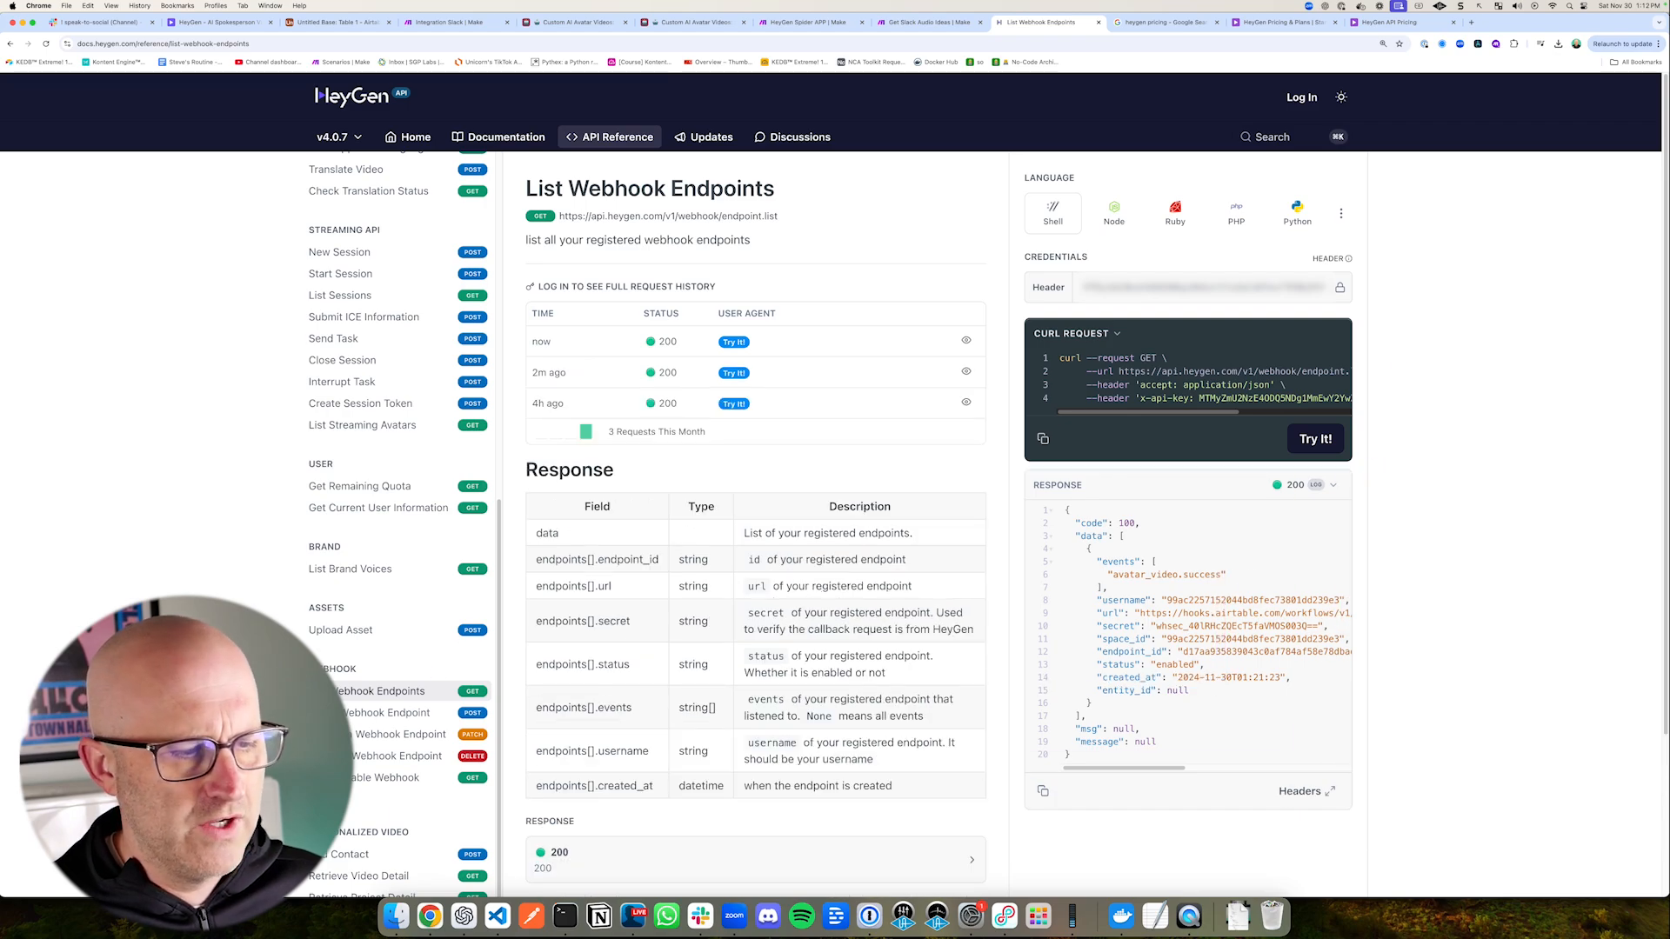
left_click(330, 23)
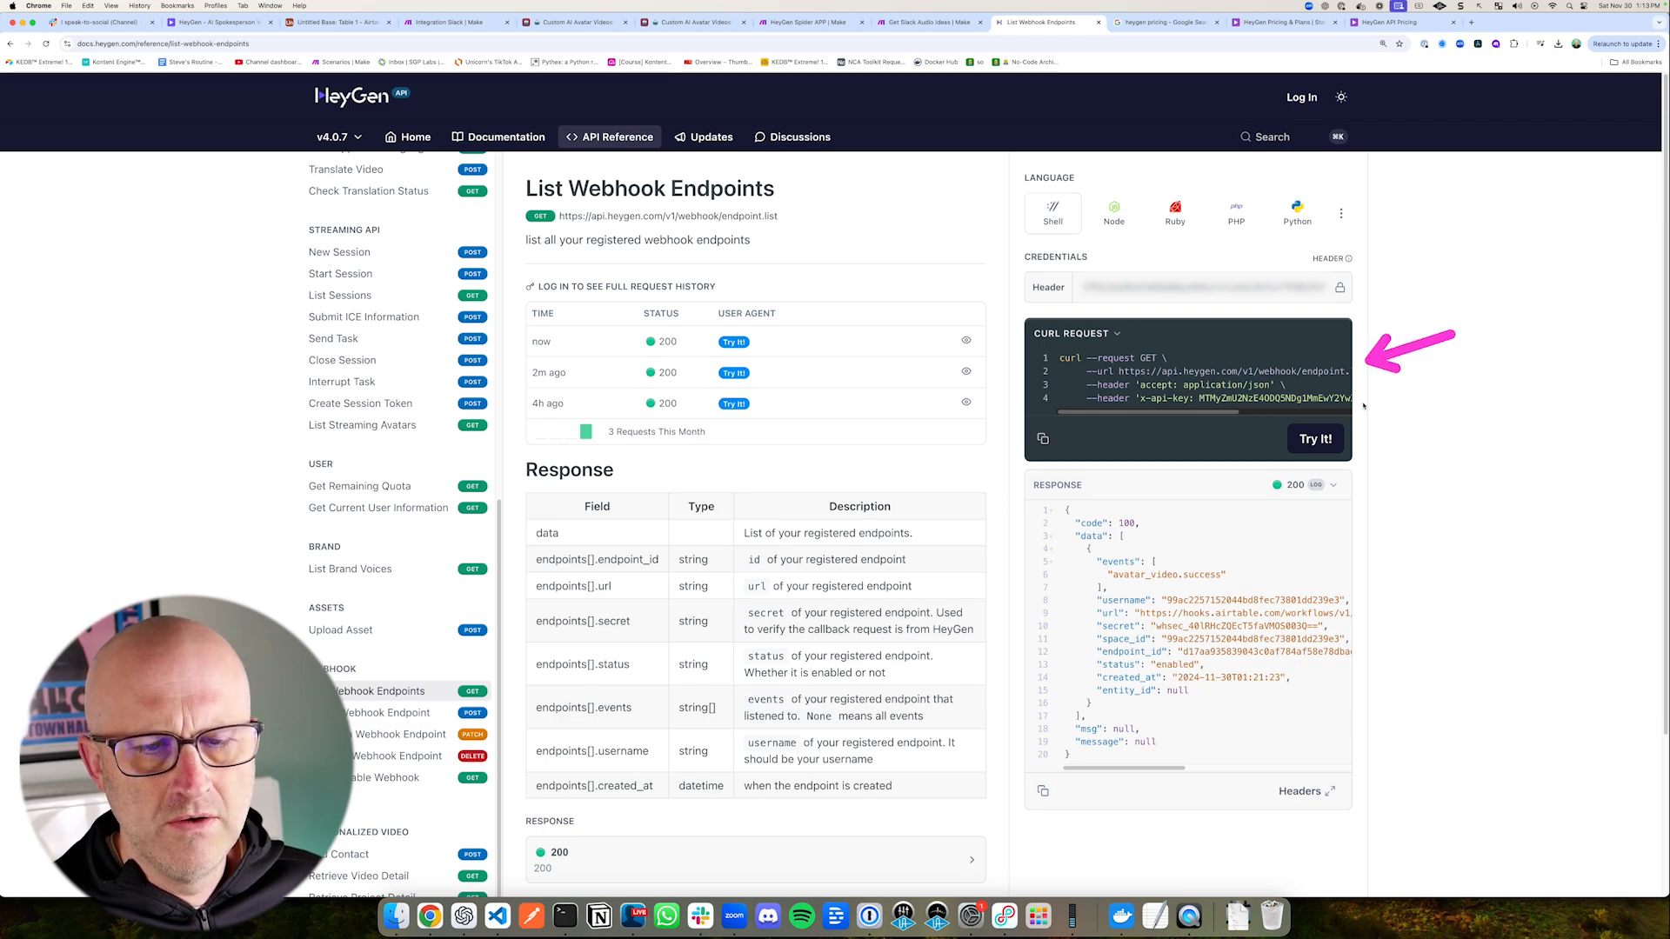
mouse_move(1004, 464)
left_mouse_down()
mouse_move(1177, 577)
mouse_move(1409, 833)
mouse_move(1388, 835)
left_mouse_up()
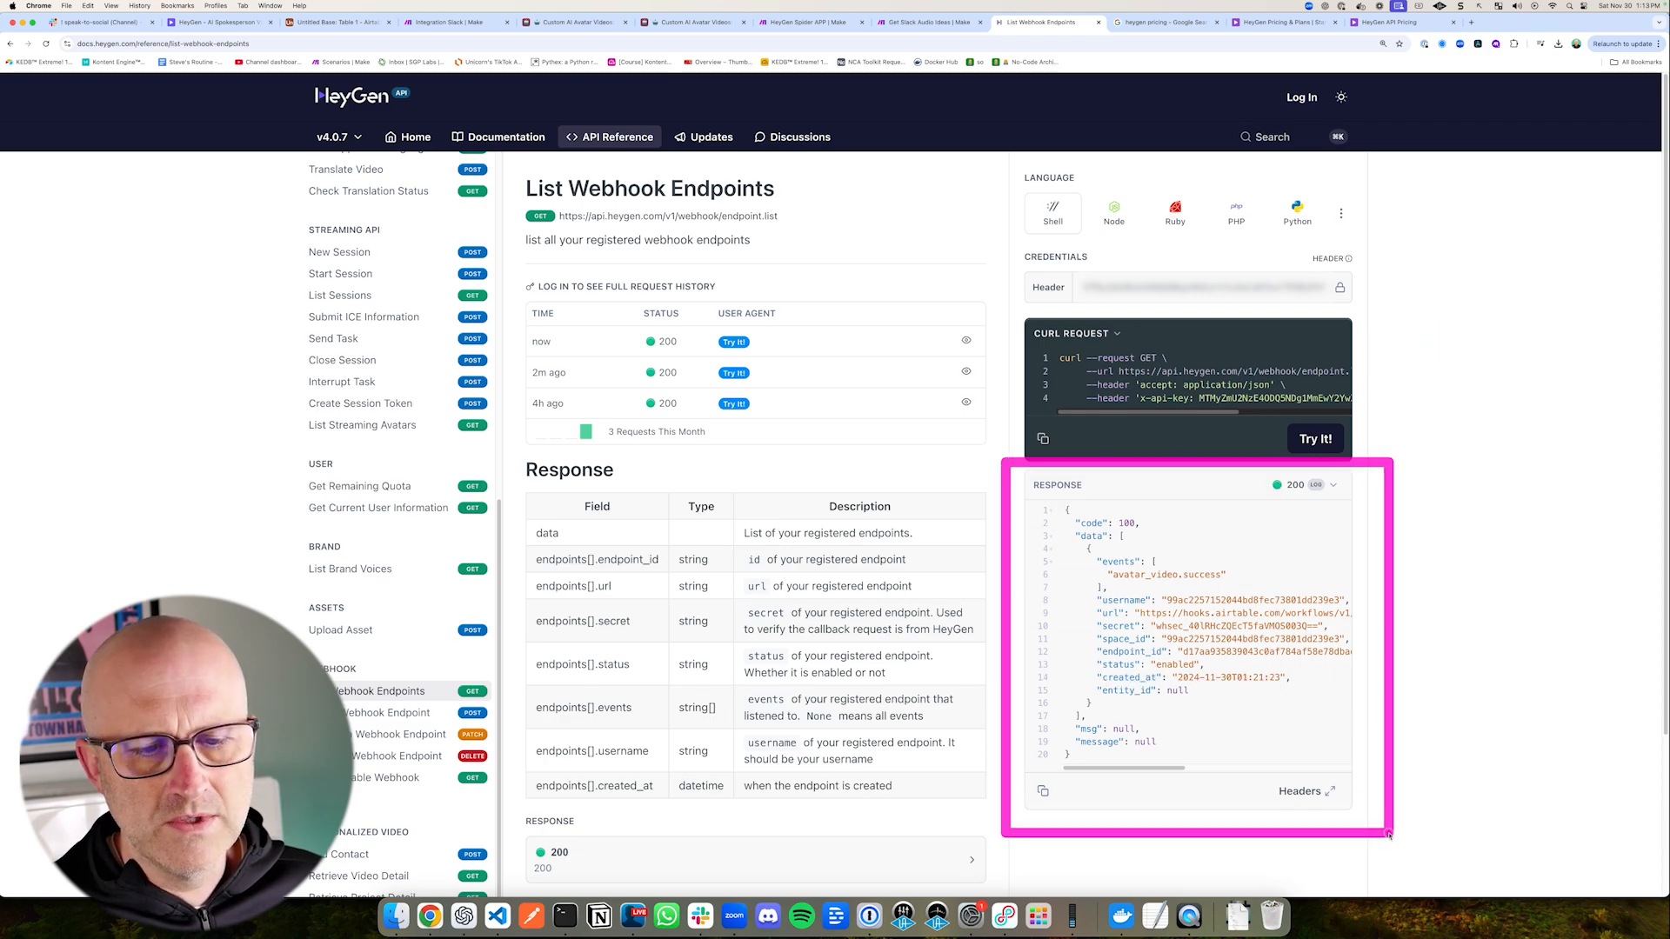
Step: Review the Airtable automation's webhook trigger, HeyGen's Add a Webhook Endpoint reference and the Integration Slack scenario in Make
left_click(333, 23)
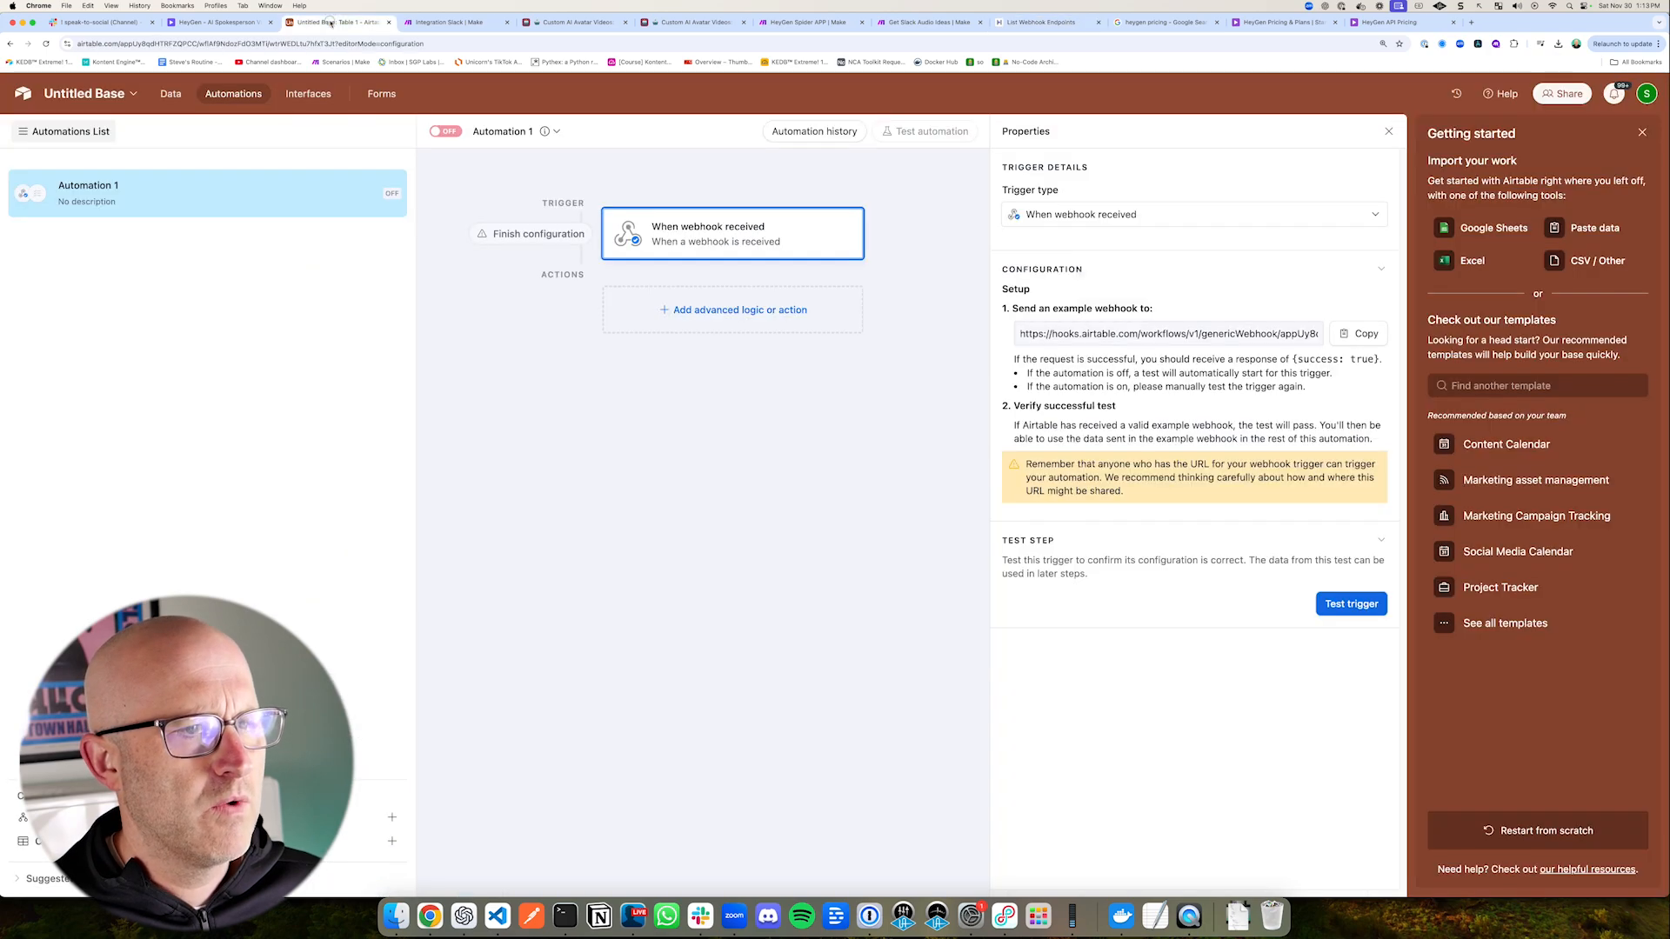
left_click_drag(946, 277, 844, 242)
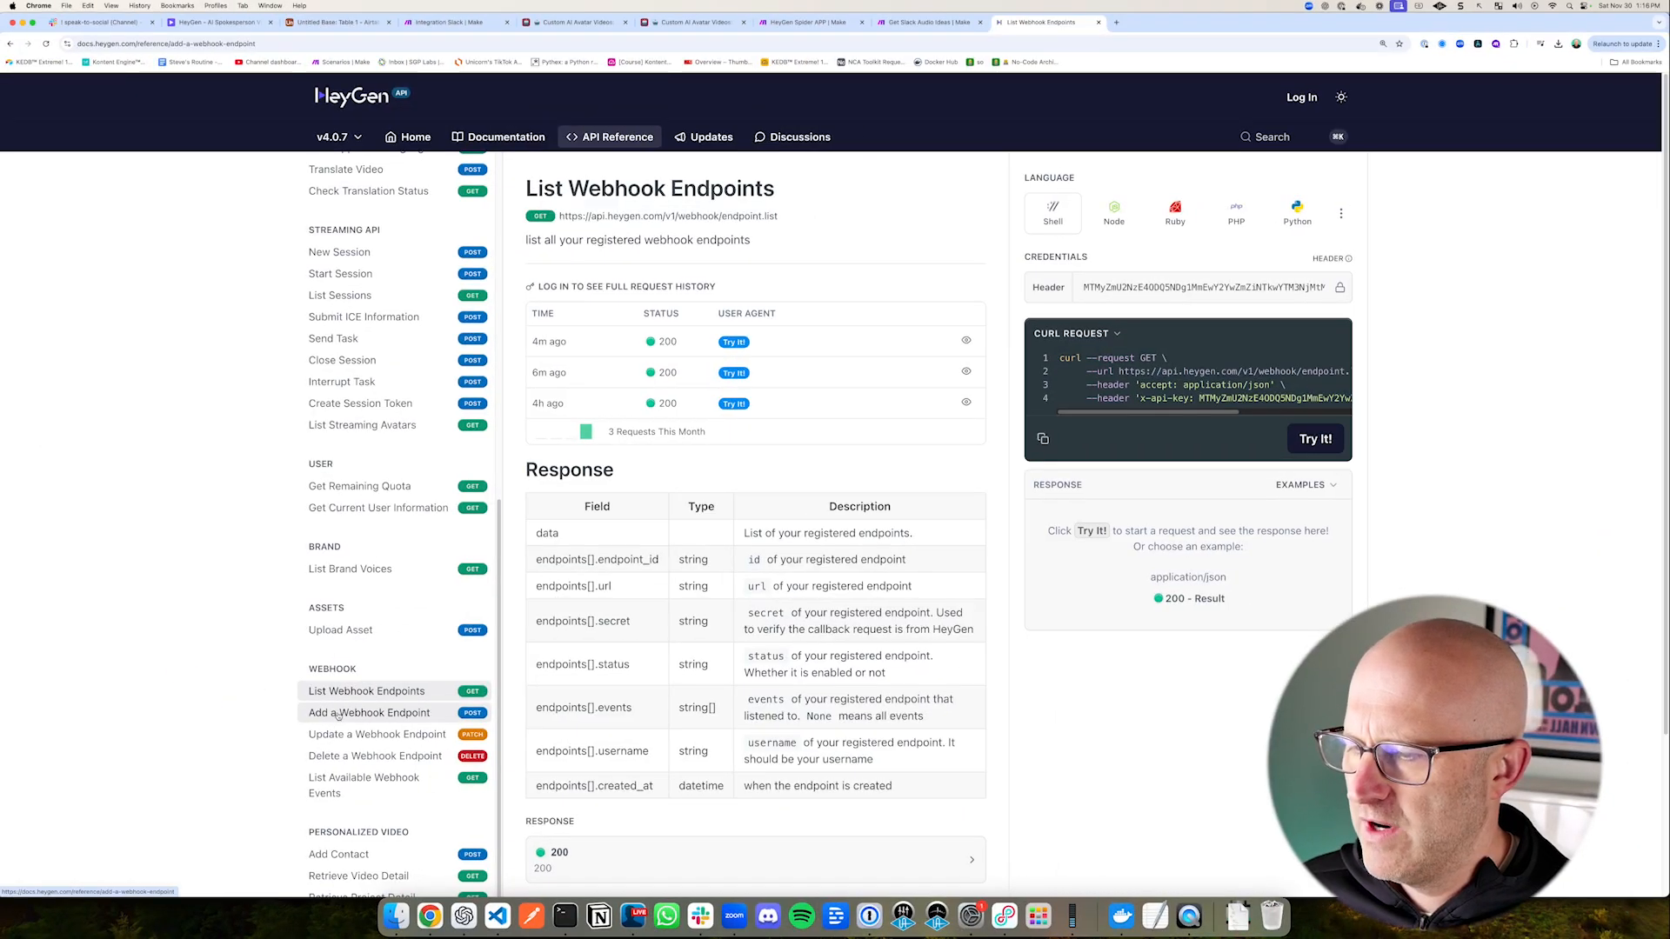
left_click(369, 712)
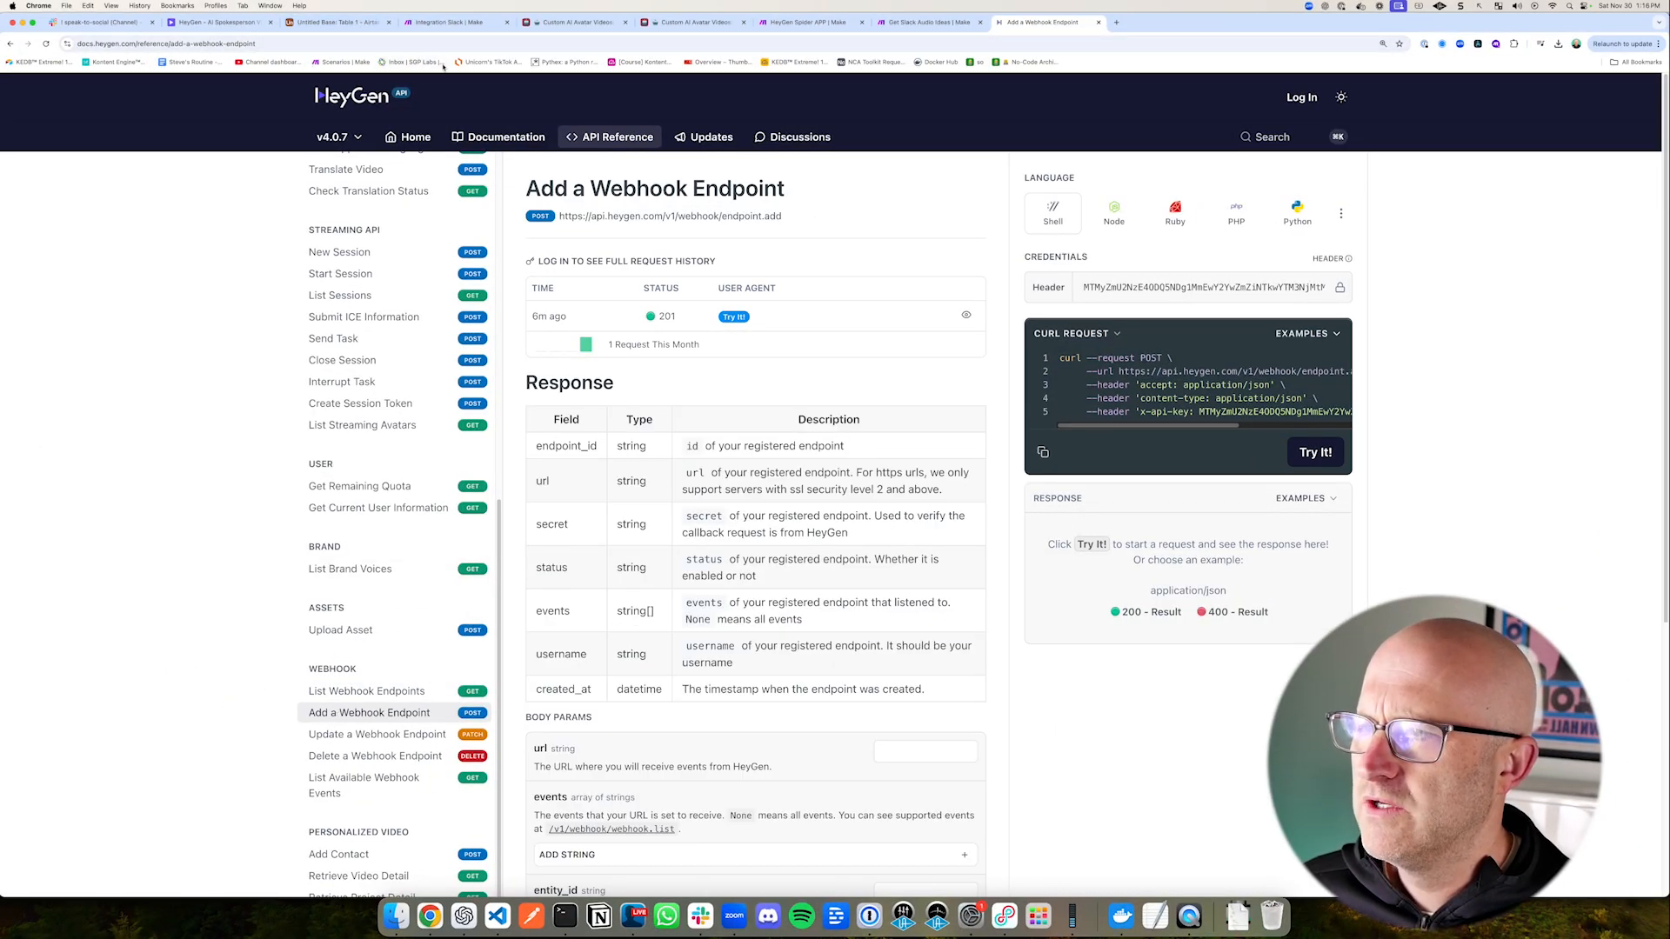
left_click(454, 22)
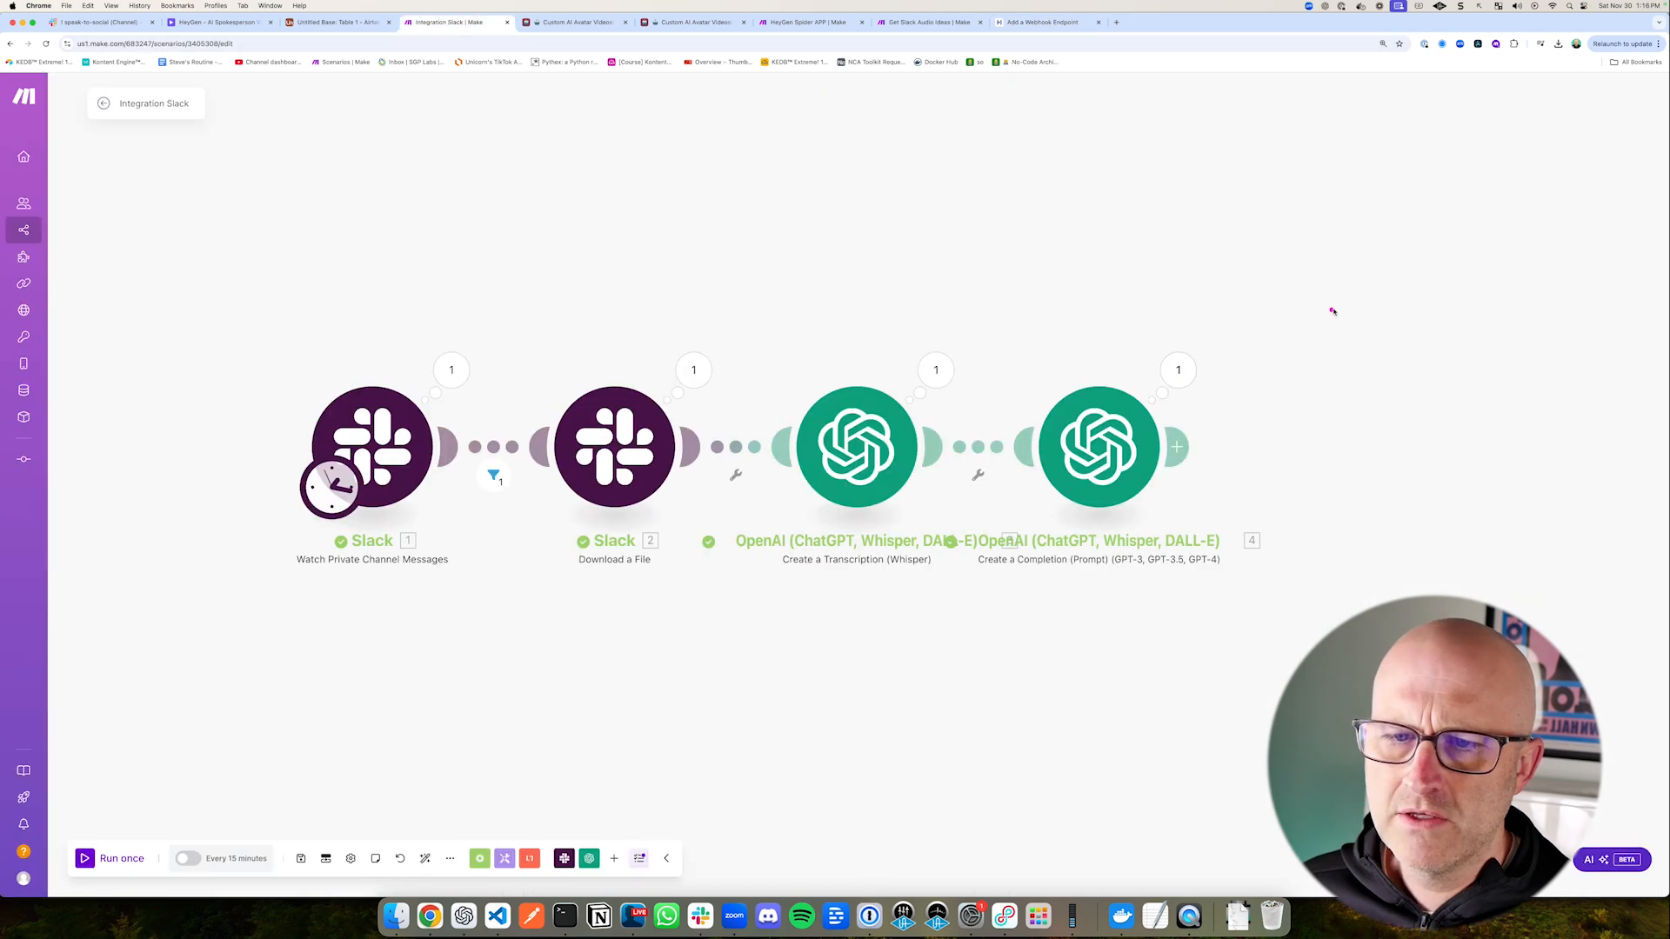
left_click_drag(1190, 328, 1465, 537)
left_click(337, 22)
left_click_drag(962, 315, 845, 239)
mouse_move(418, 166)
left_mouse_down()
mouse_move(708, 261)
mouse_move(1014, 447)
mouse_move(964, 480)
left_mouse_up()
Step: Return to the Integration Slack scenario in Make and add an HTTP Make a request module after the OpenAI completion module
left_click(448, 21)
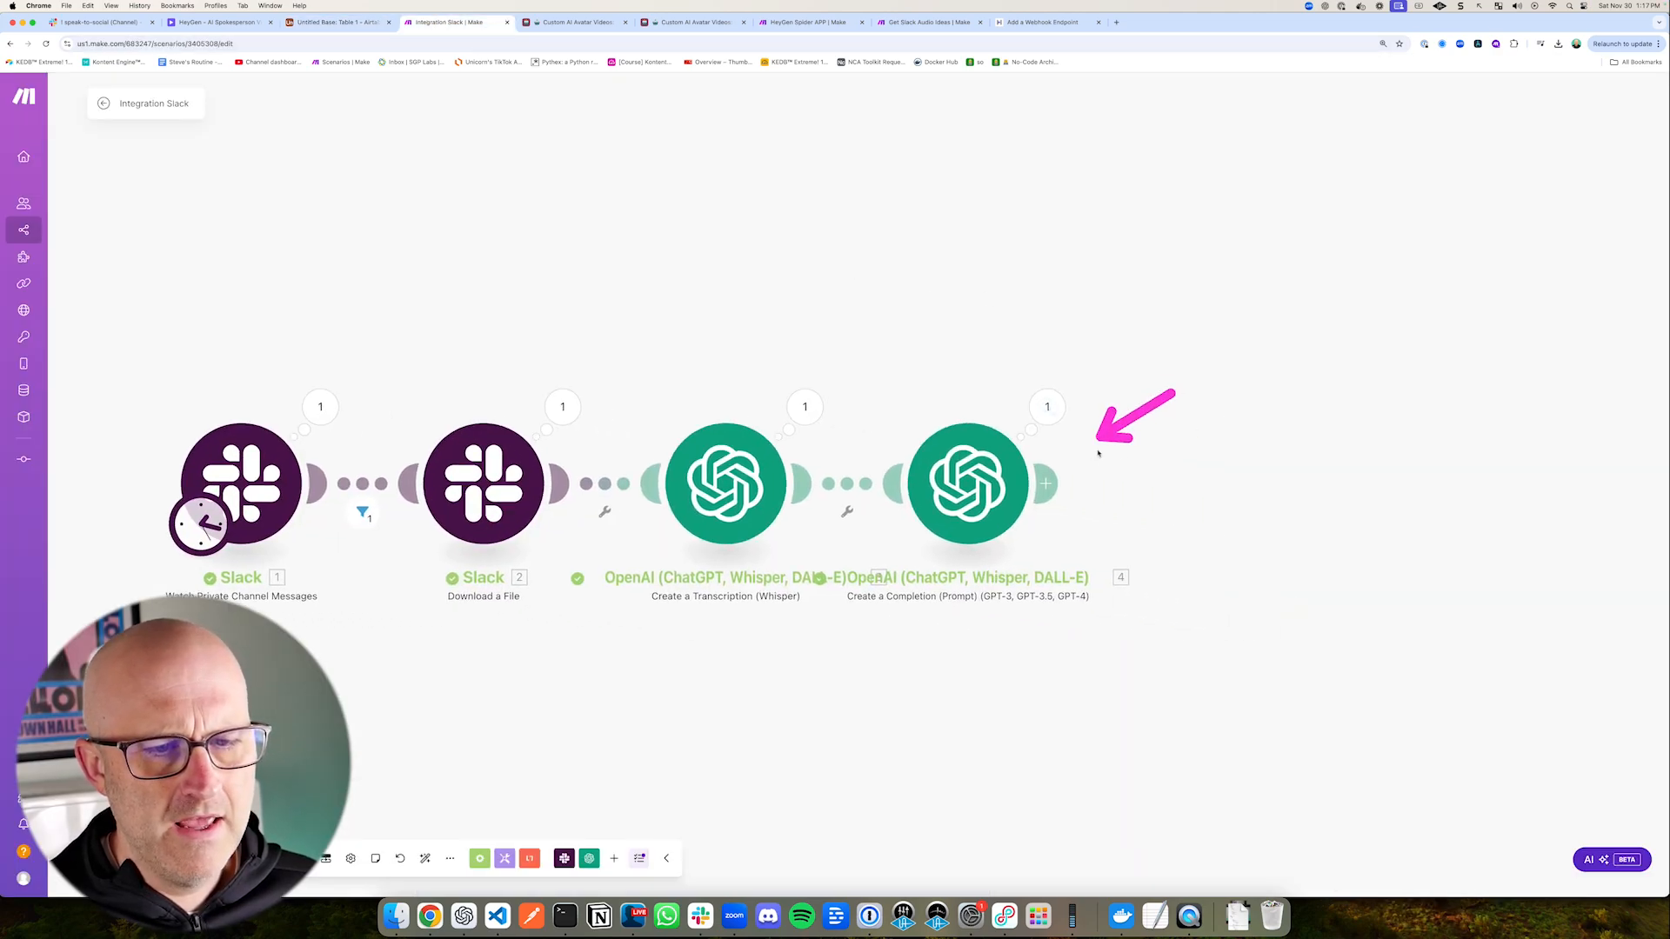
left_click(1047, 483)
type("http")
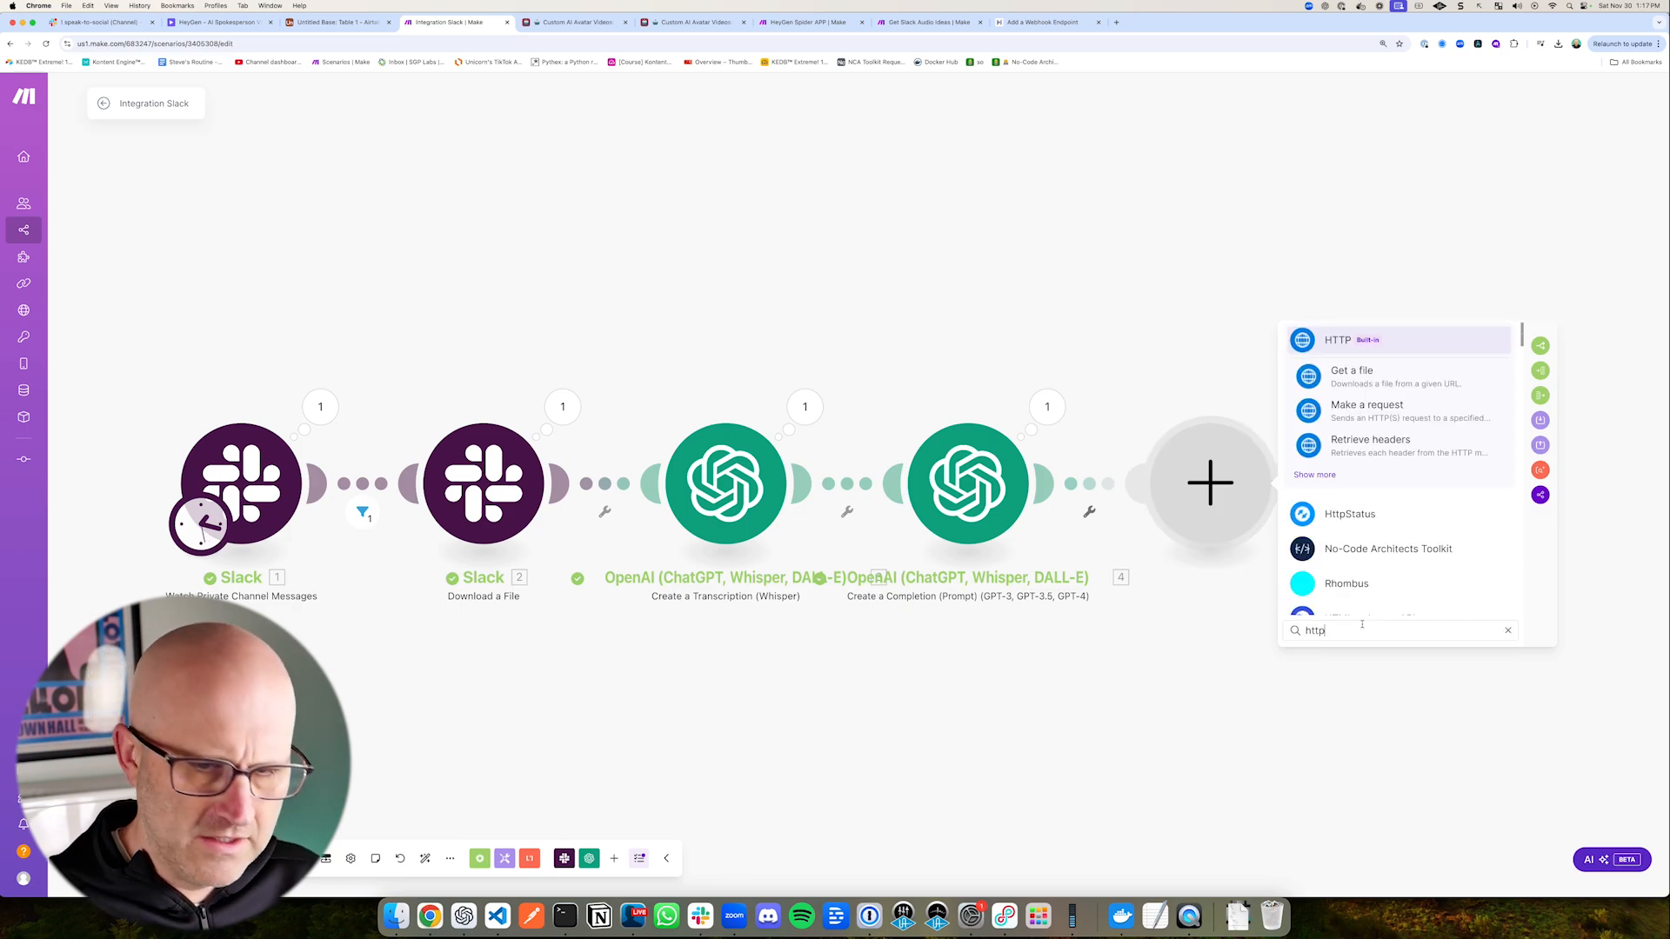
left_click(1381, 412)
left_click(1324, 371)
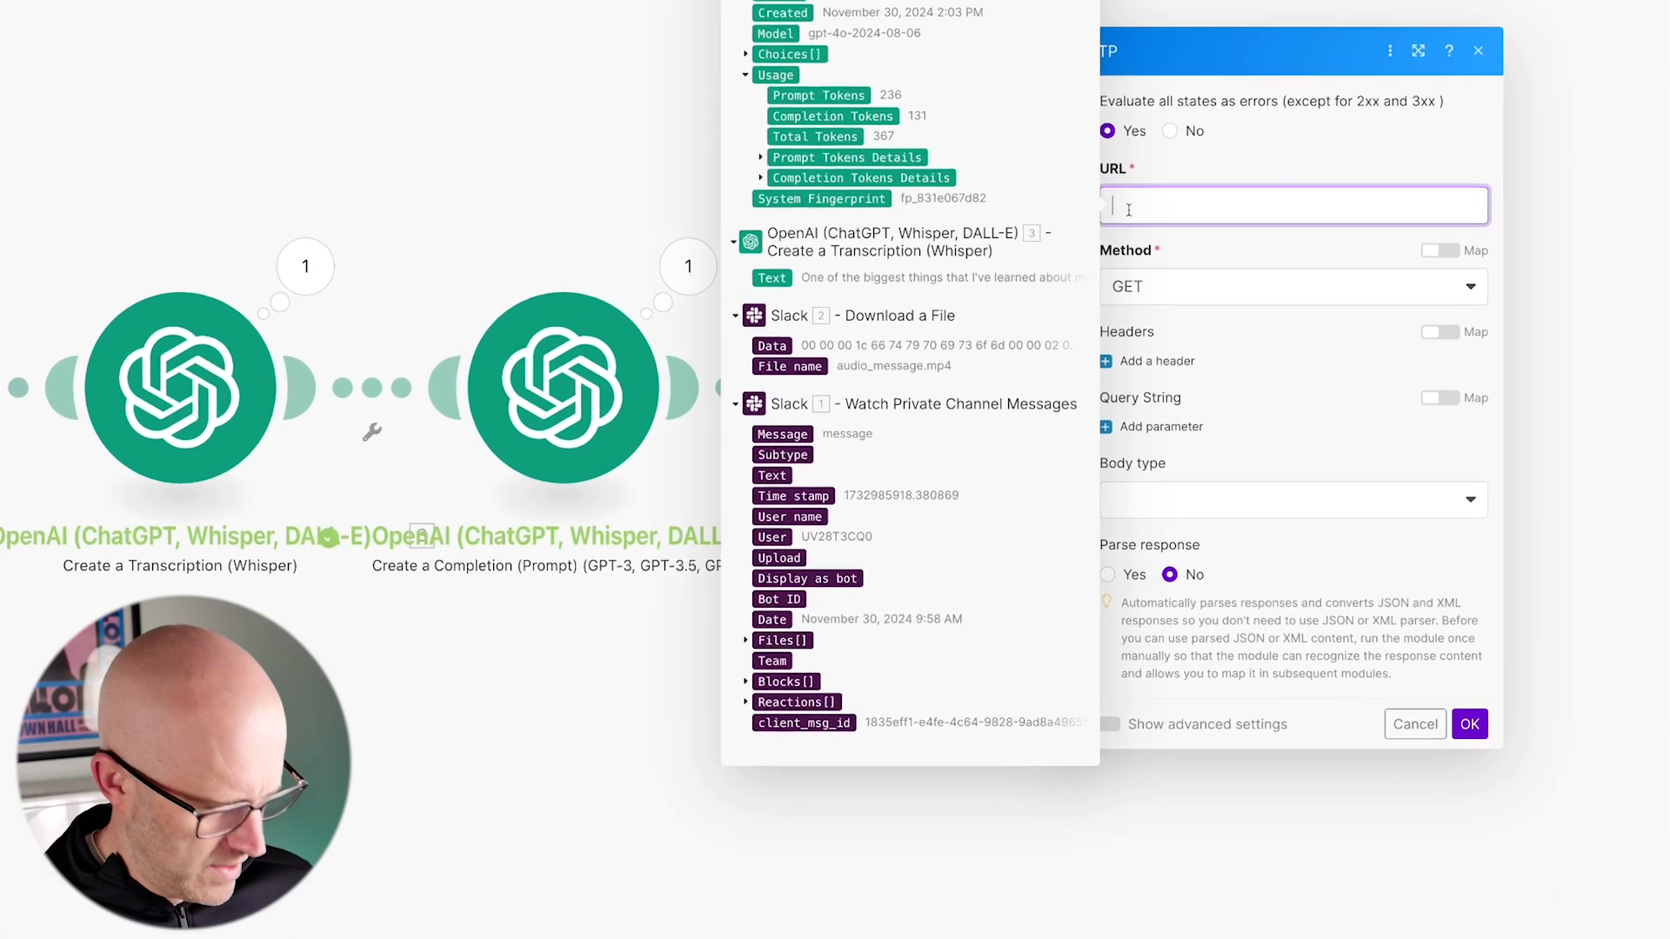
type("https://api.heygen.com/v2/video/generate")
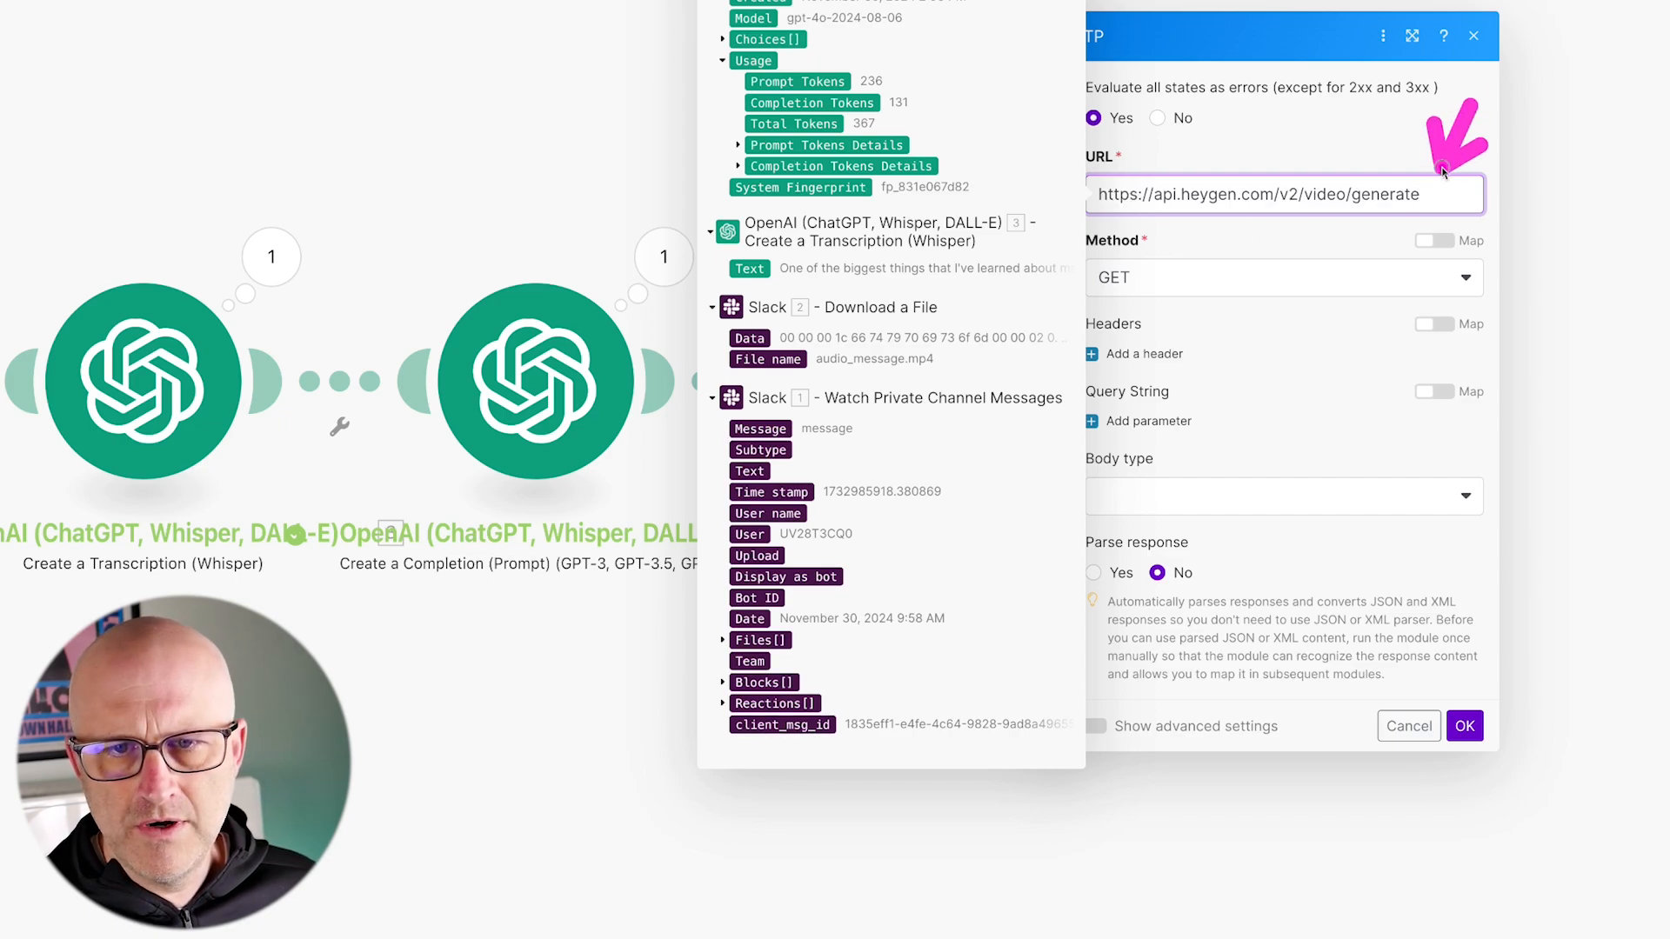
right_click(1170, 302)
left_click(1135, 280)
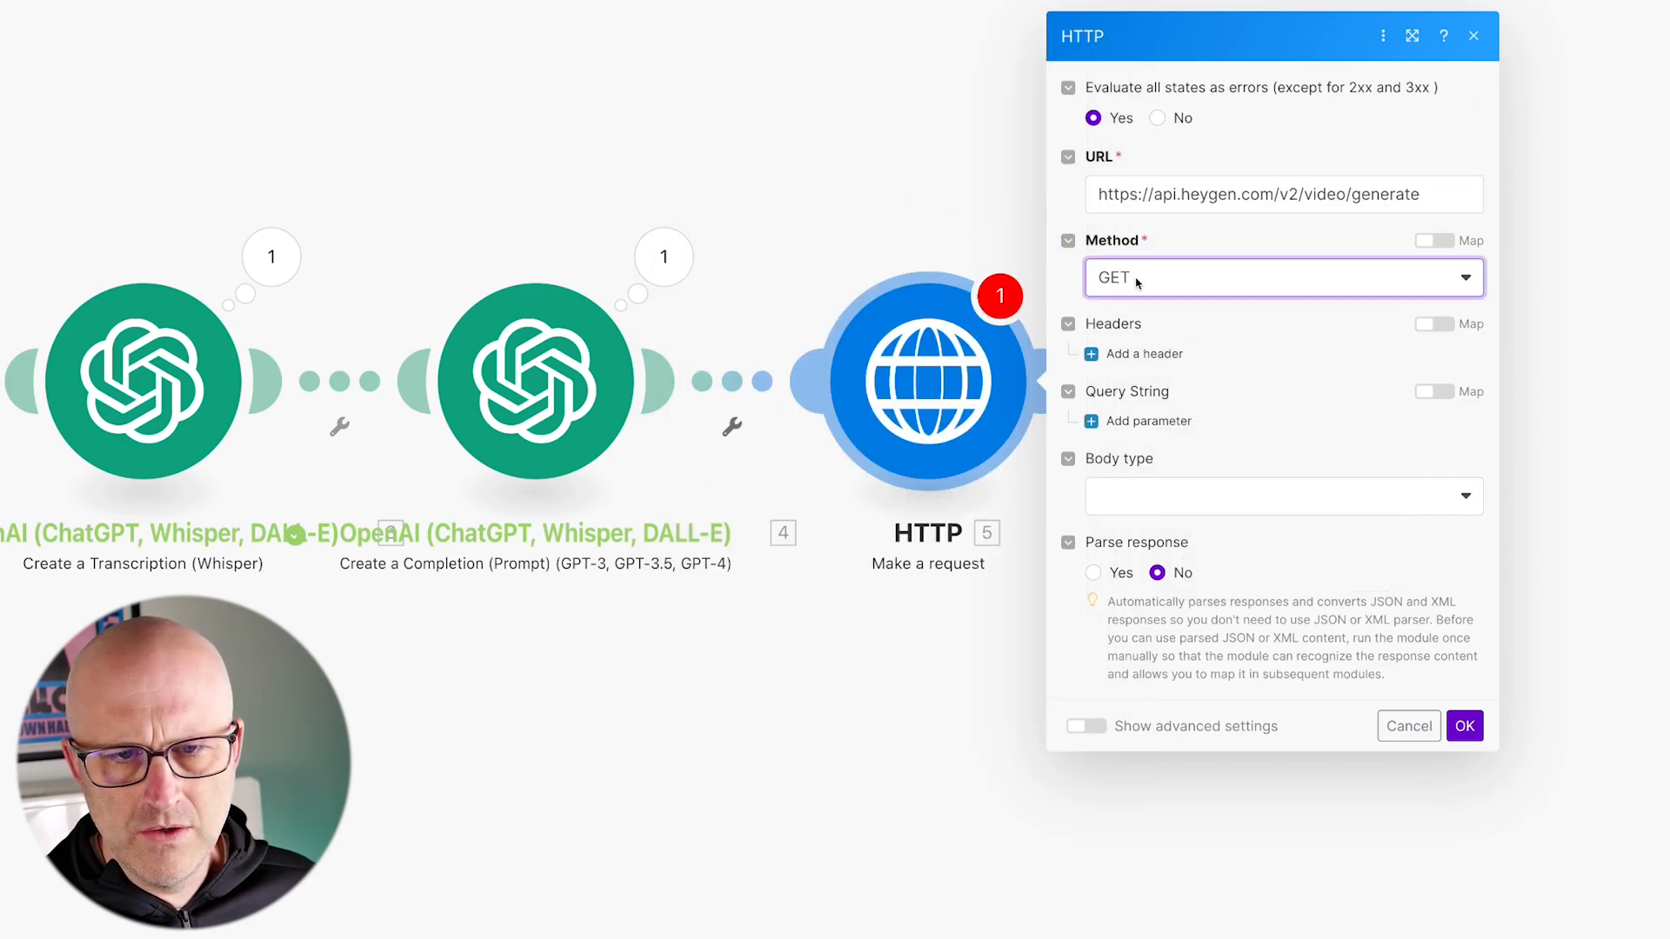
left_click(1140, 276)
left_click(1161, 383)
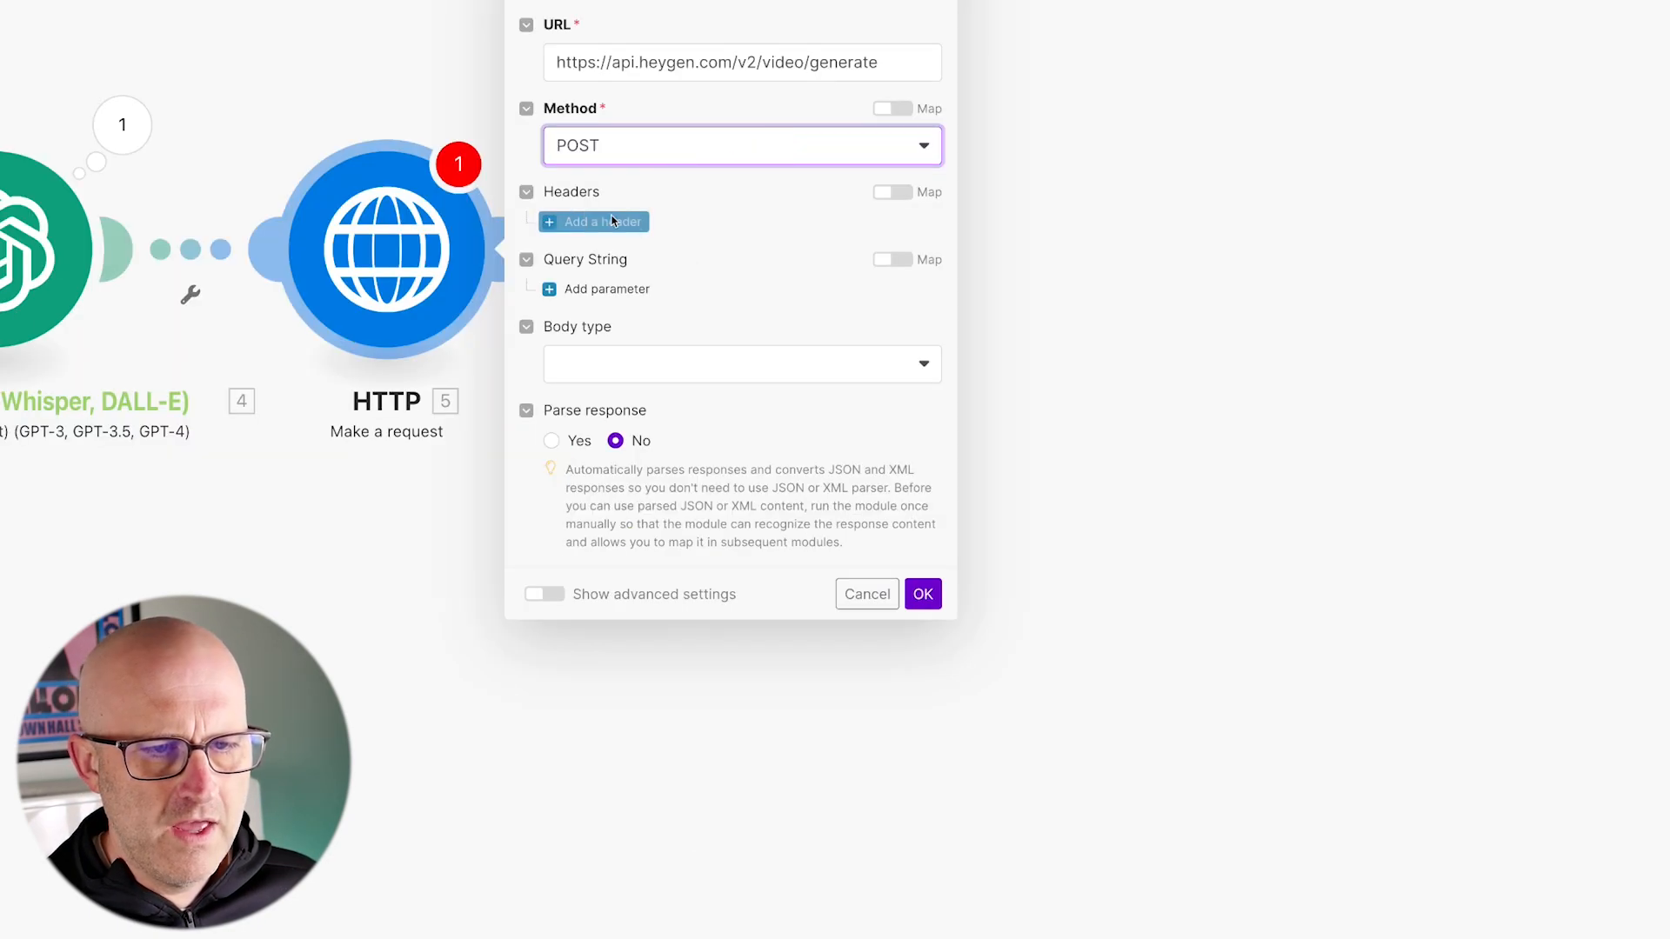
Step: Add an Accept header with the value application/json to the HTTP request
left_click(1134, 353)
left_click(674, 178)
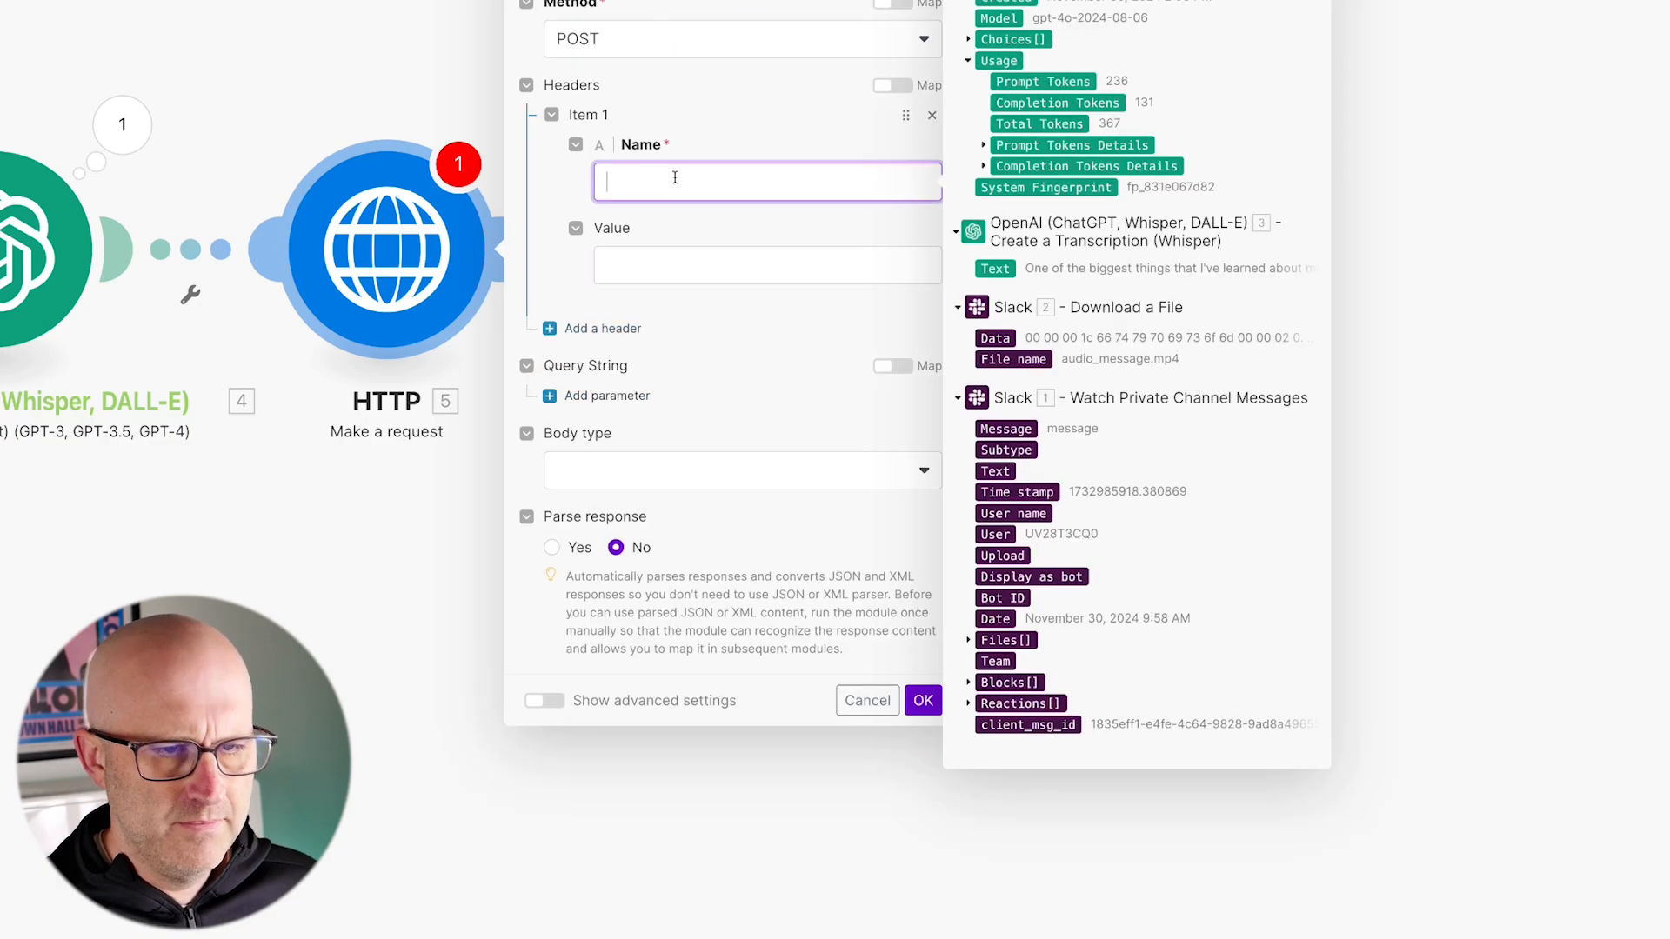
left_click(623, 263)
type("application/j")
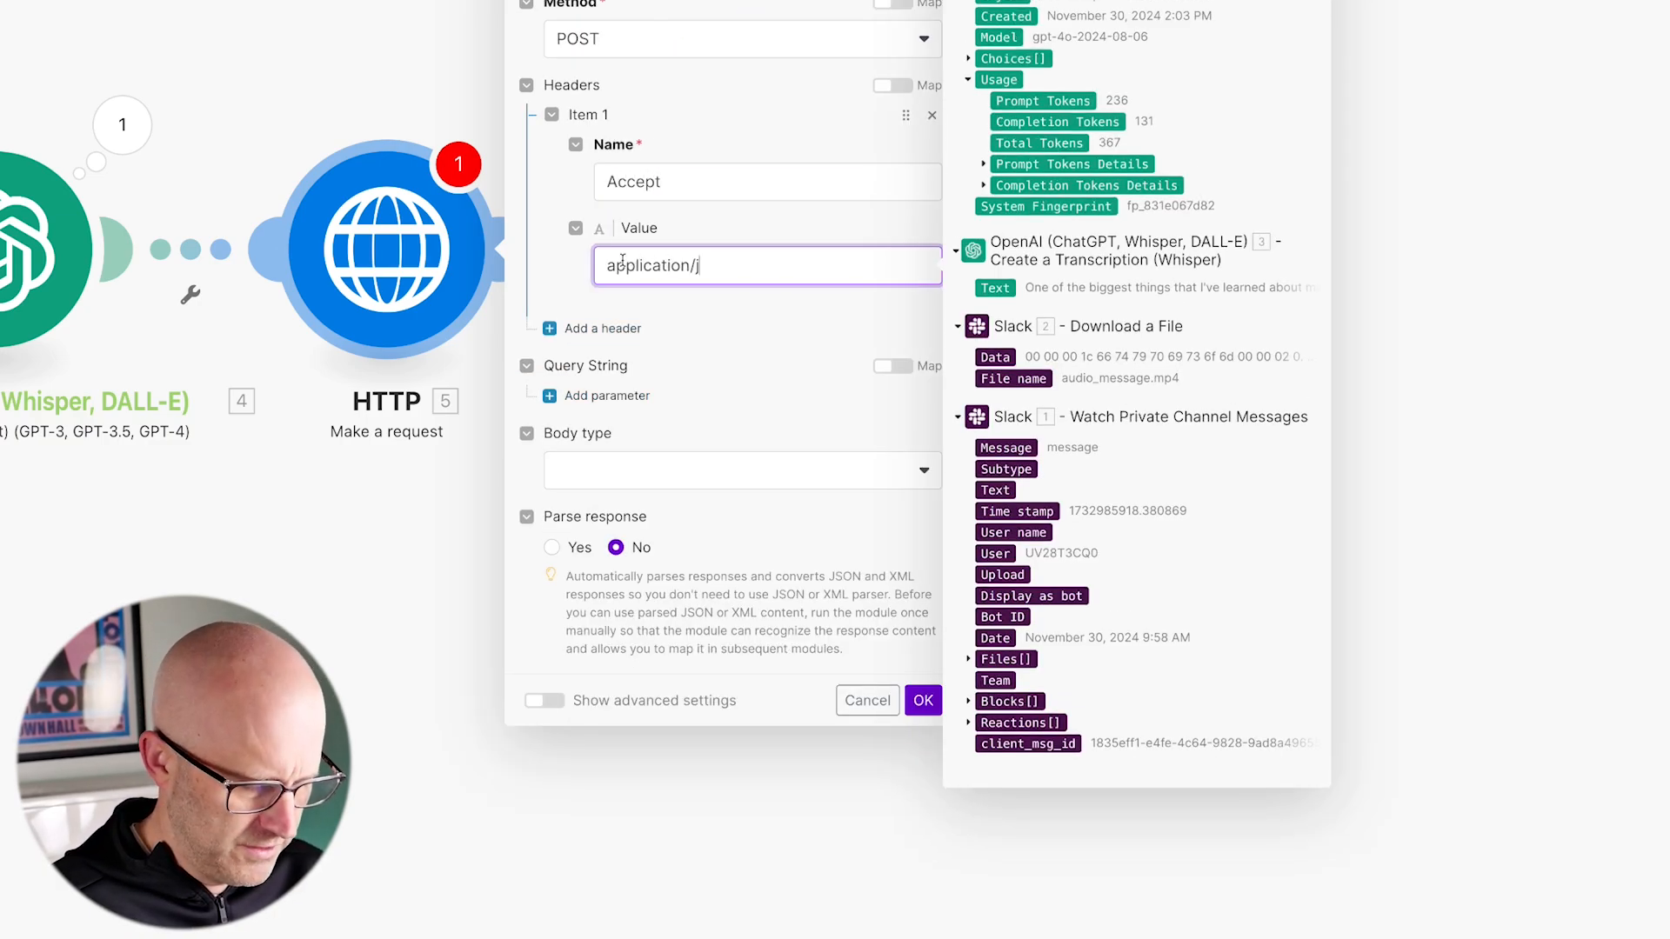
type("son")
Step: Add an x-api-key header to the HTTP request, using the API token copied from the HeyGen account's API settings
left_click(627, 329)
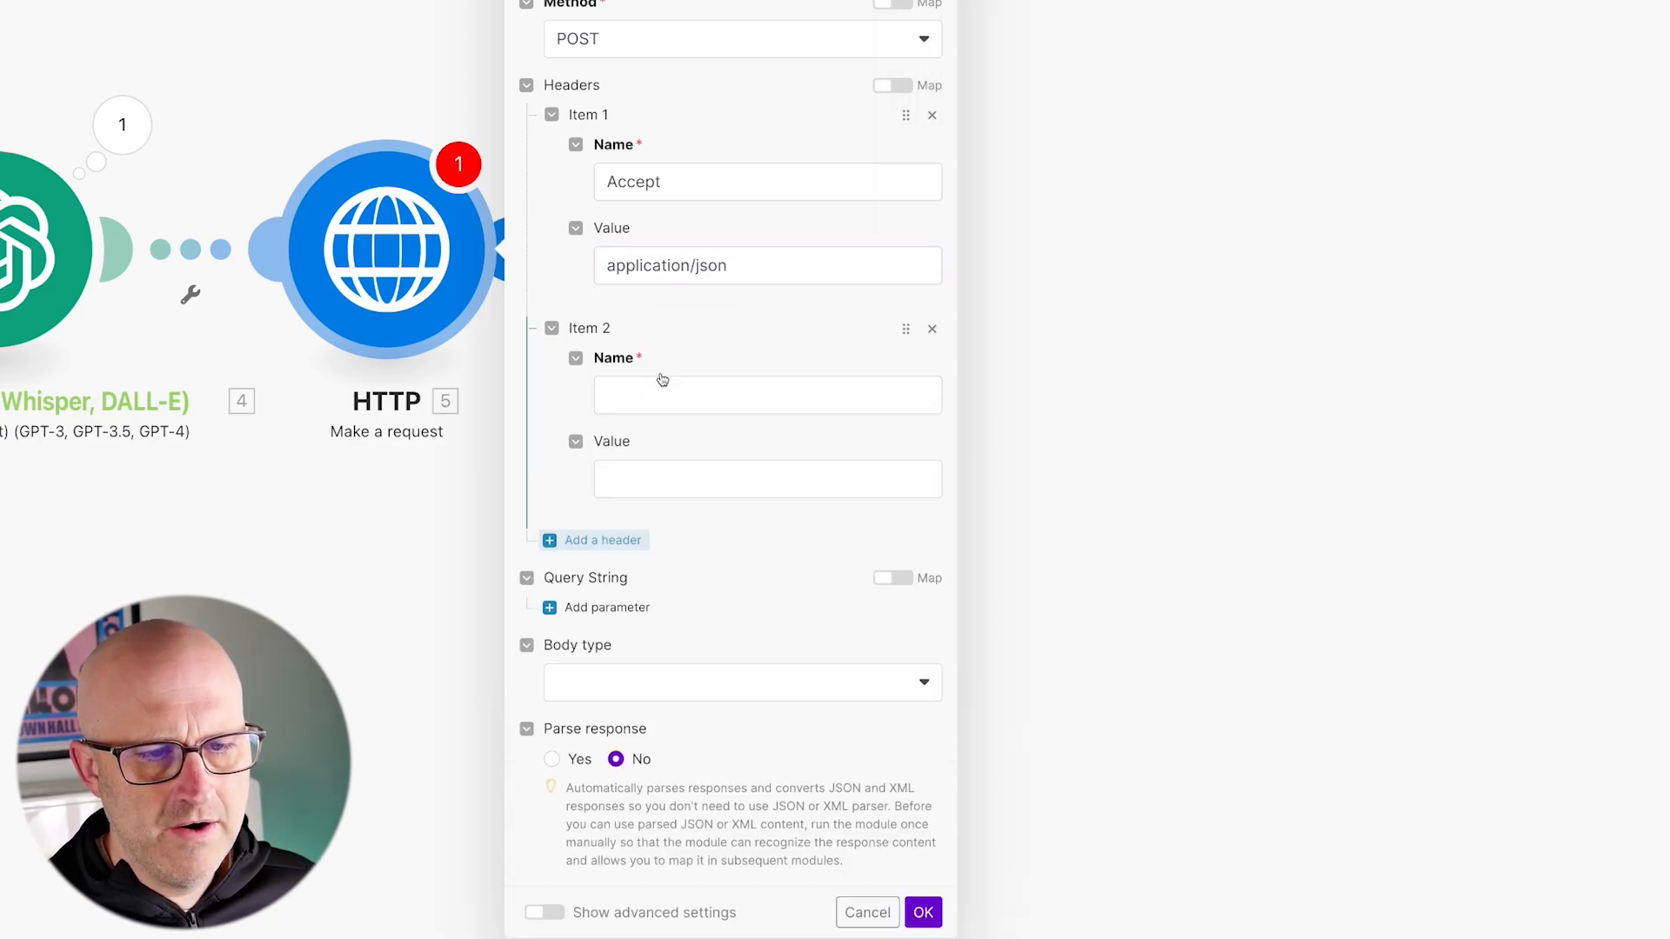
left_click(634, 345)
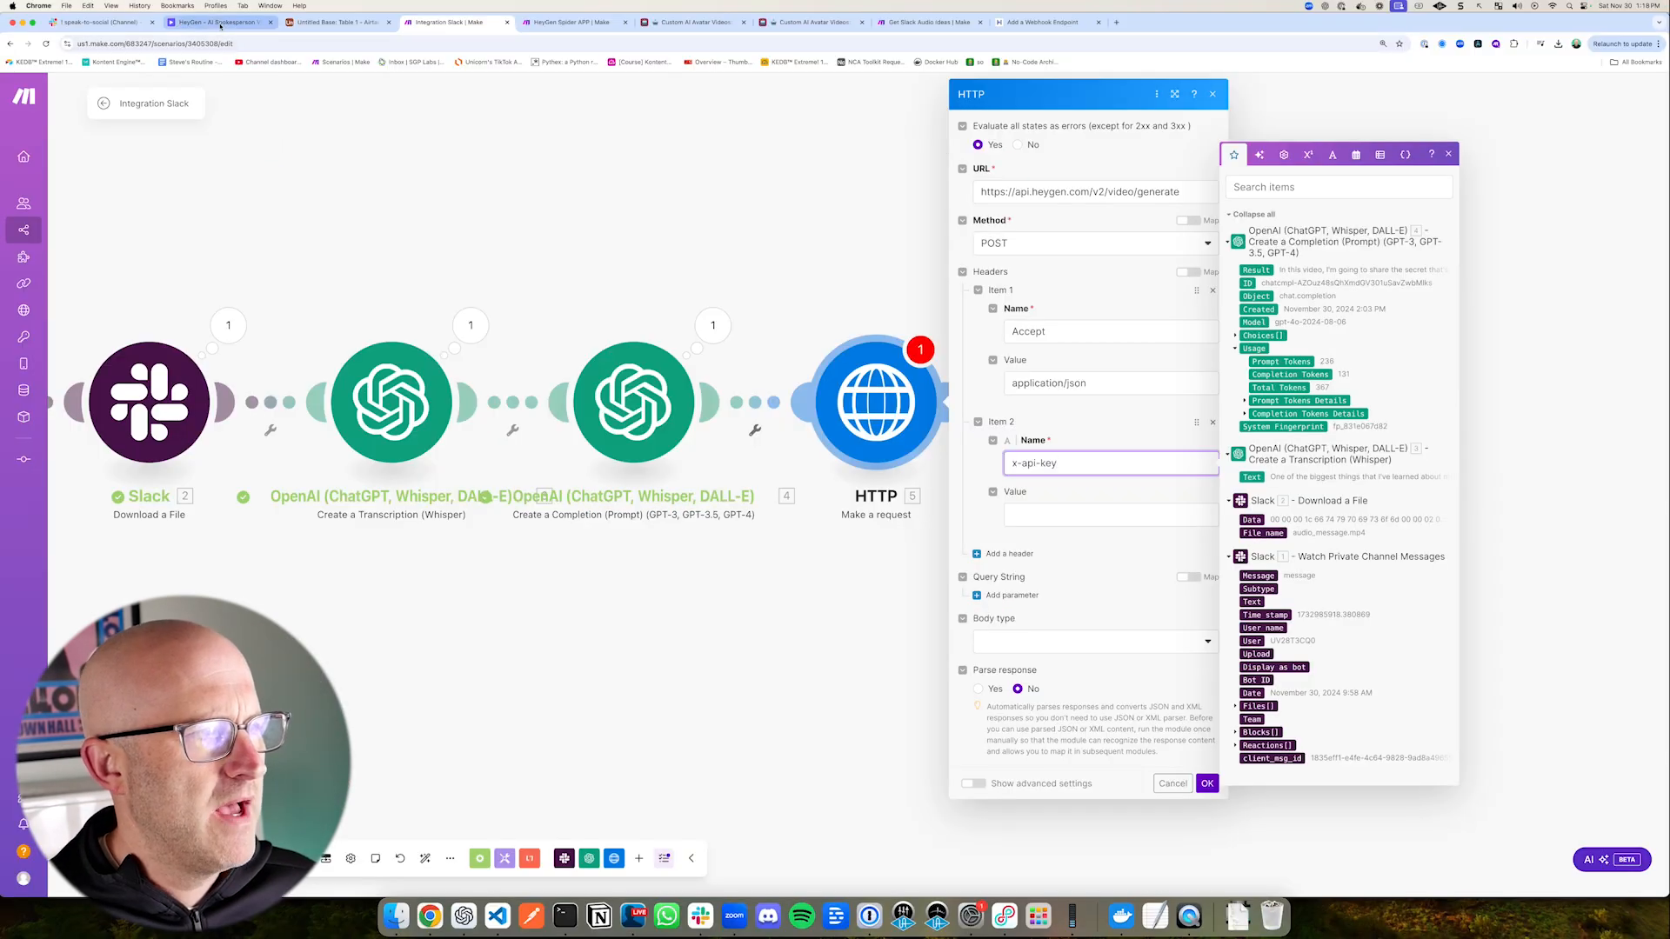
left_click(221, 22)
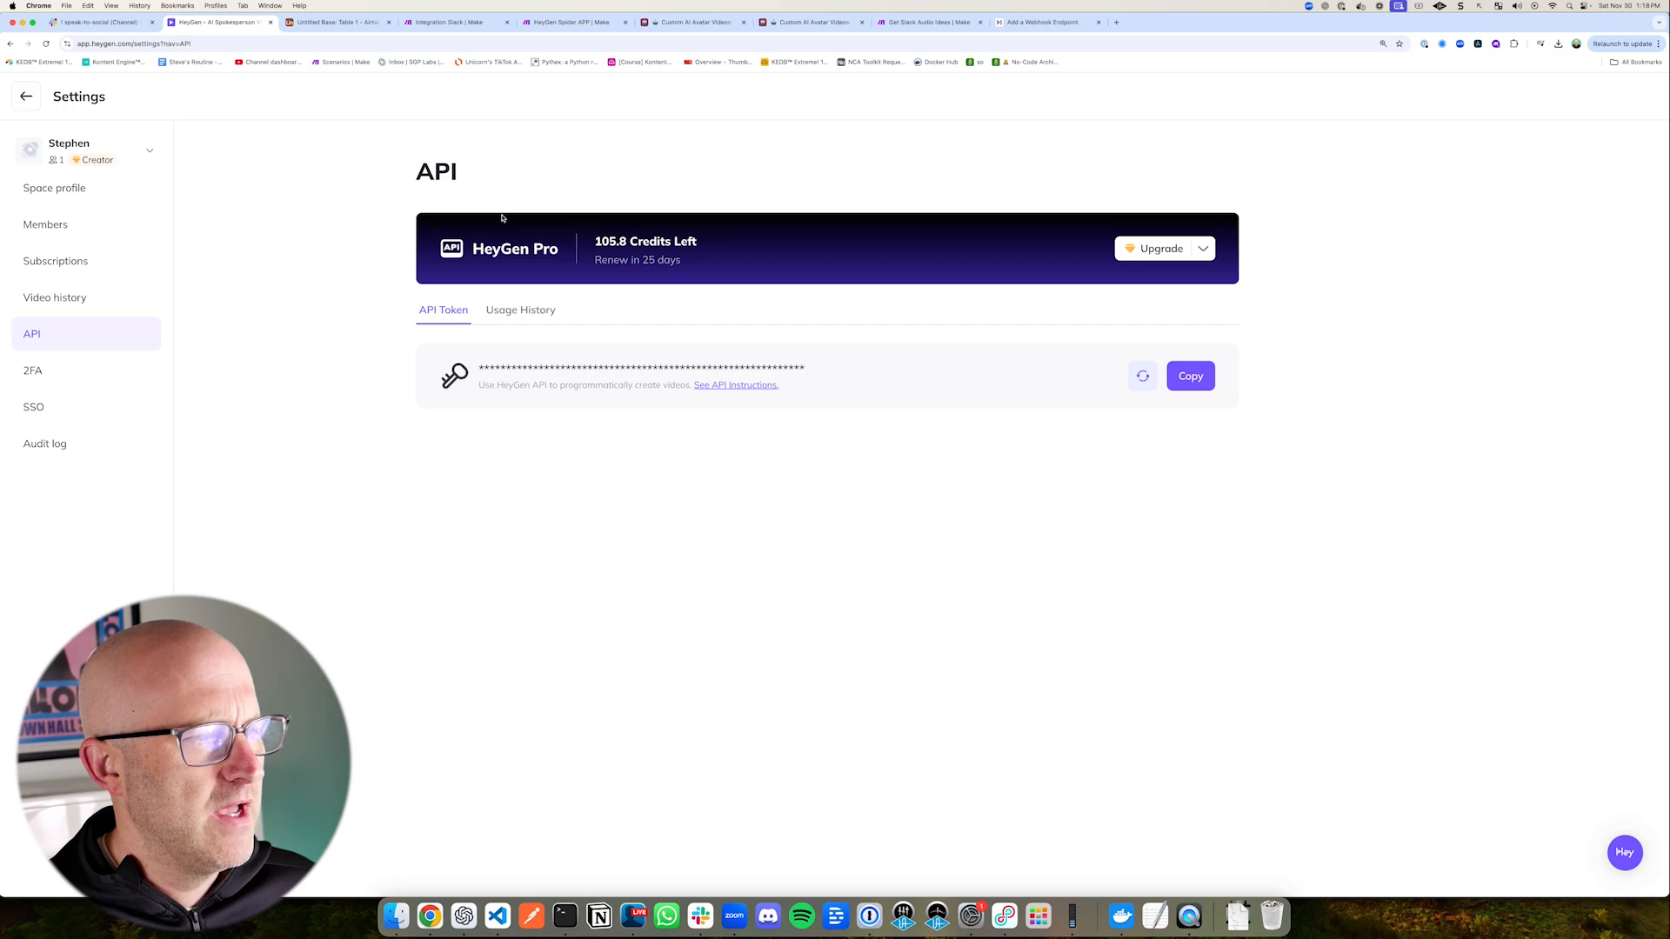
left_click(1189, 382)
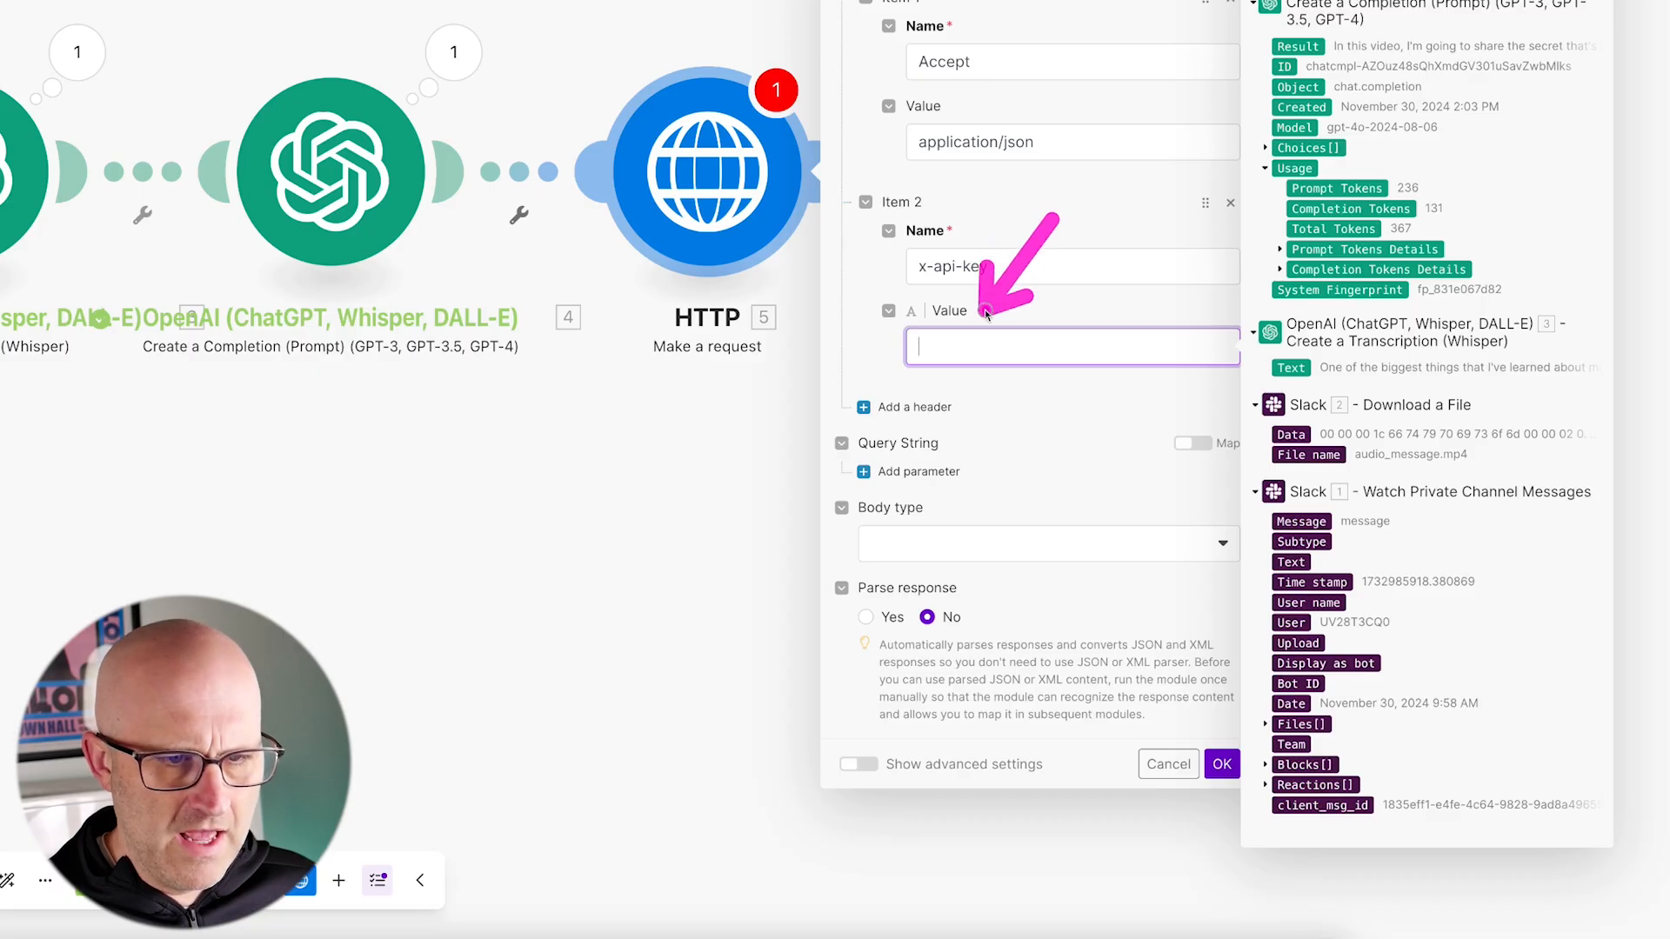
key("super+v")
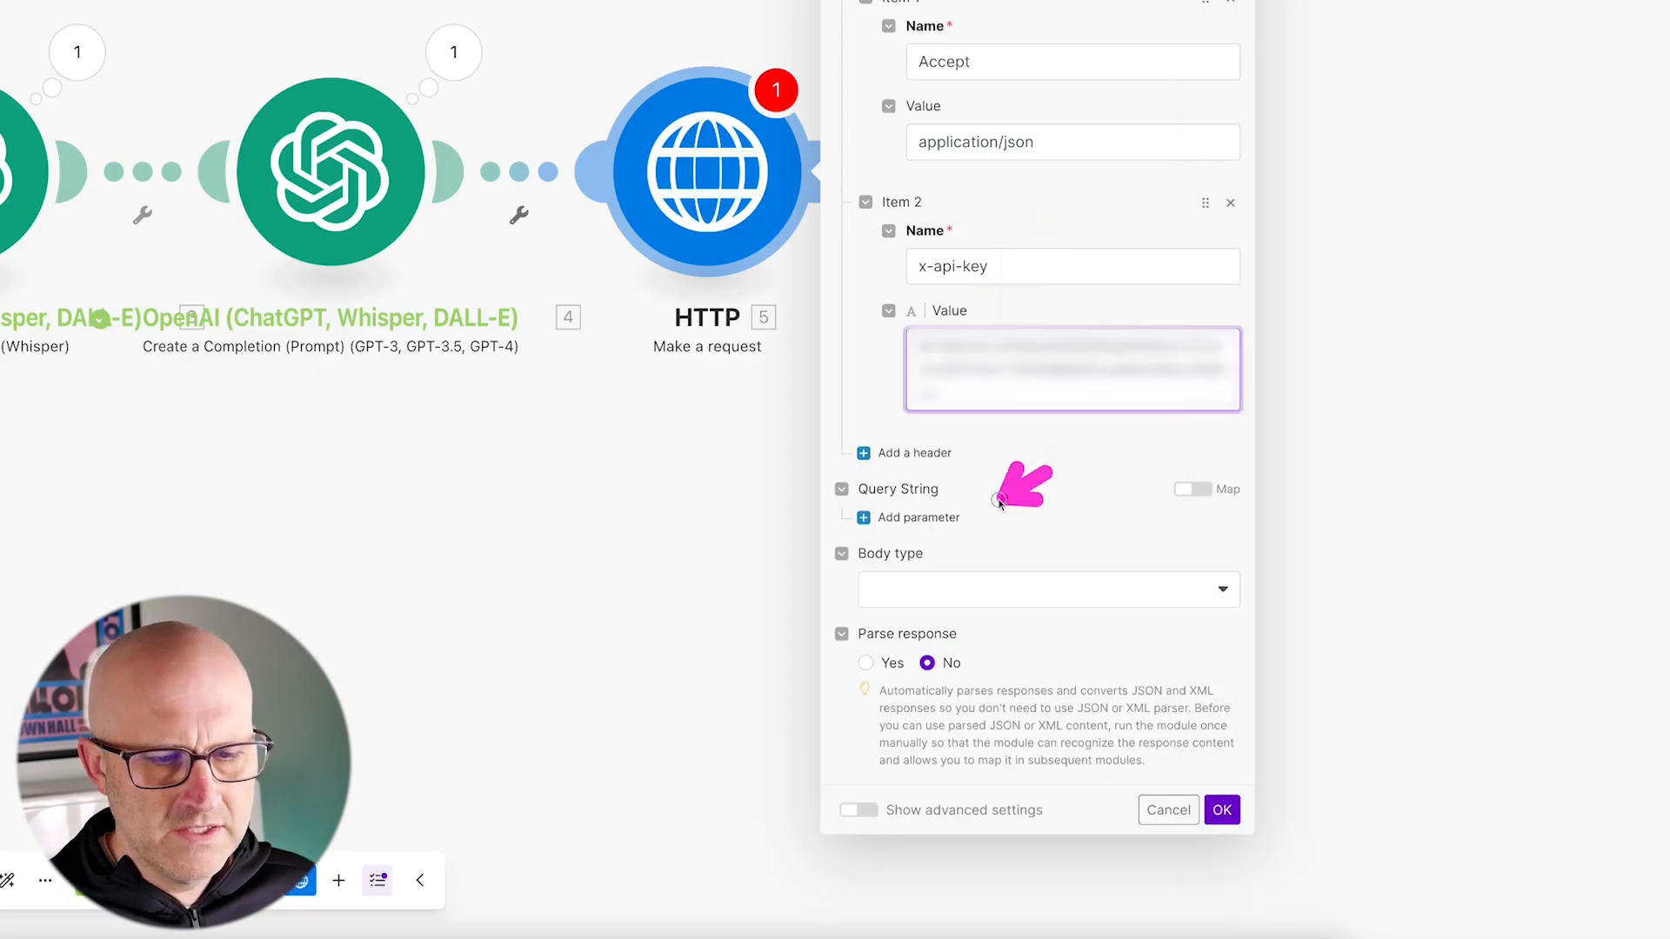
Step: Set the HTTP request's body type to Raw and its content type to JSON (application/json)
left_click(955, 587)
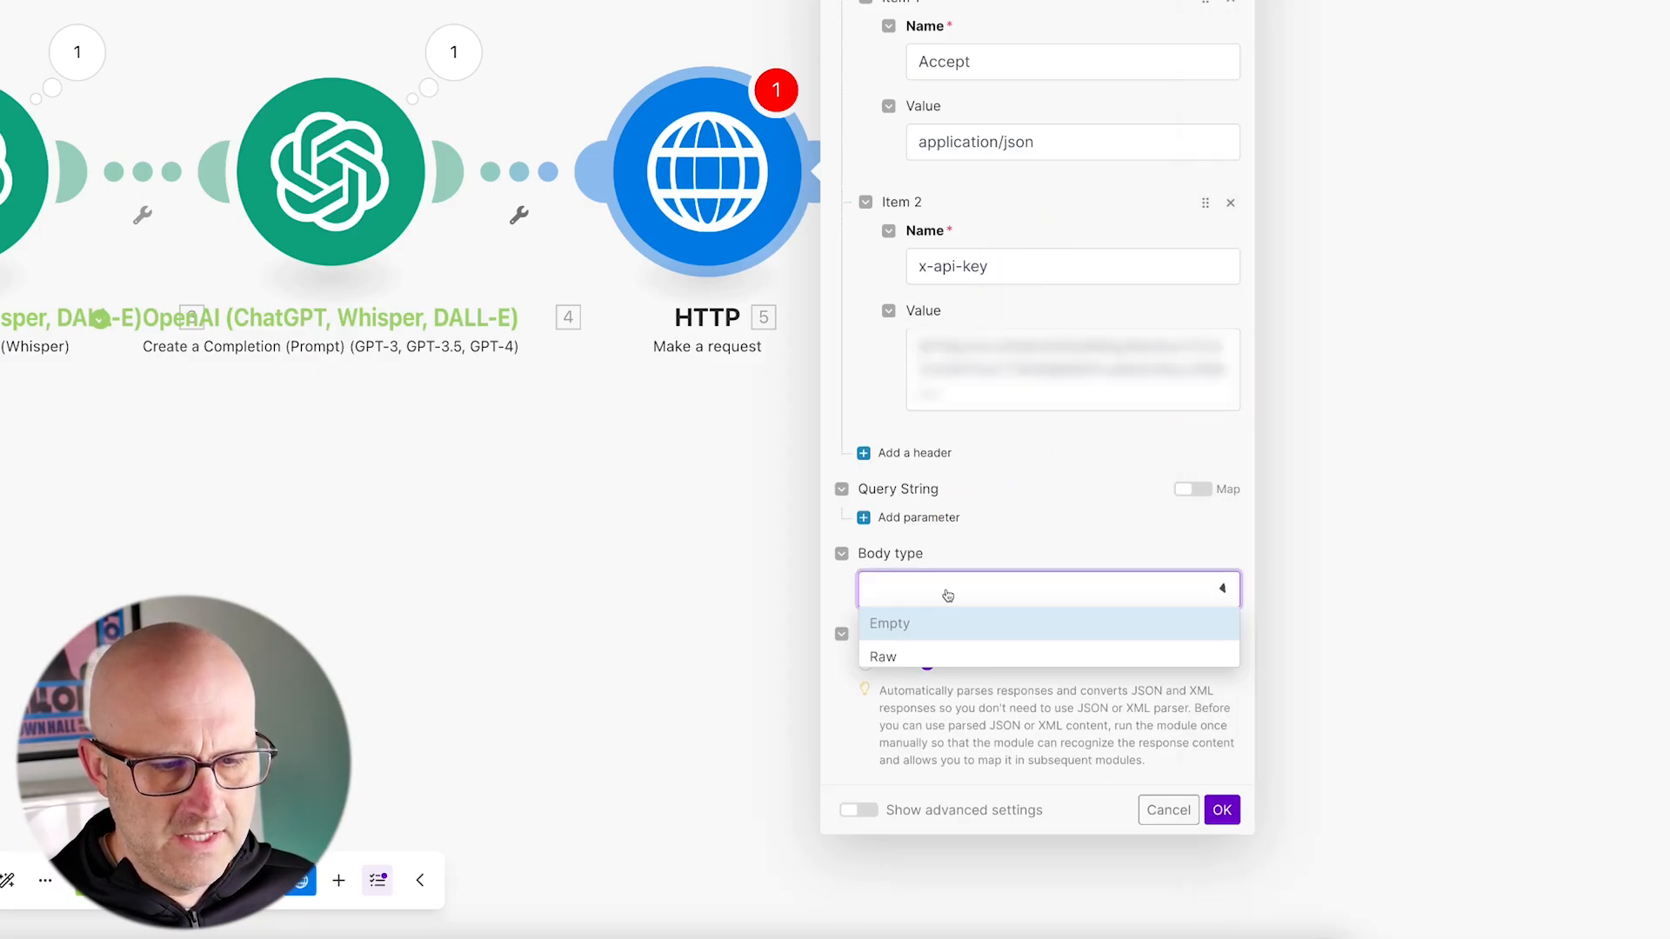
left_click(938, 654)
left_click(948, 669)
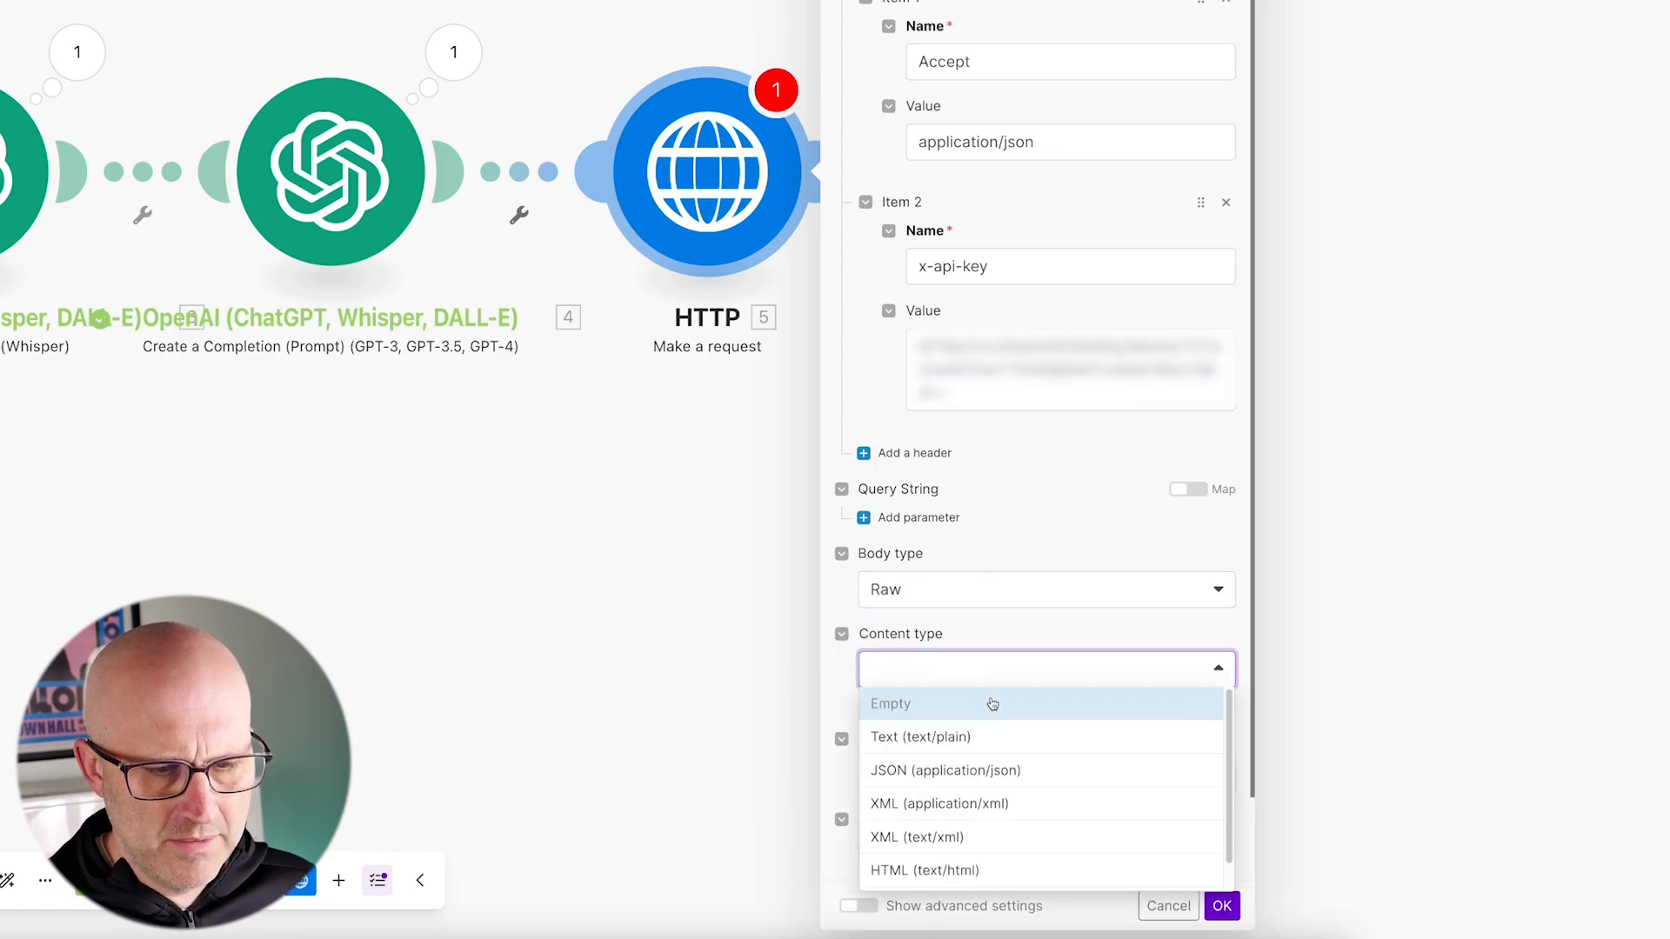
left_click(1000, 770)
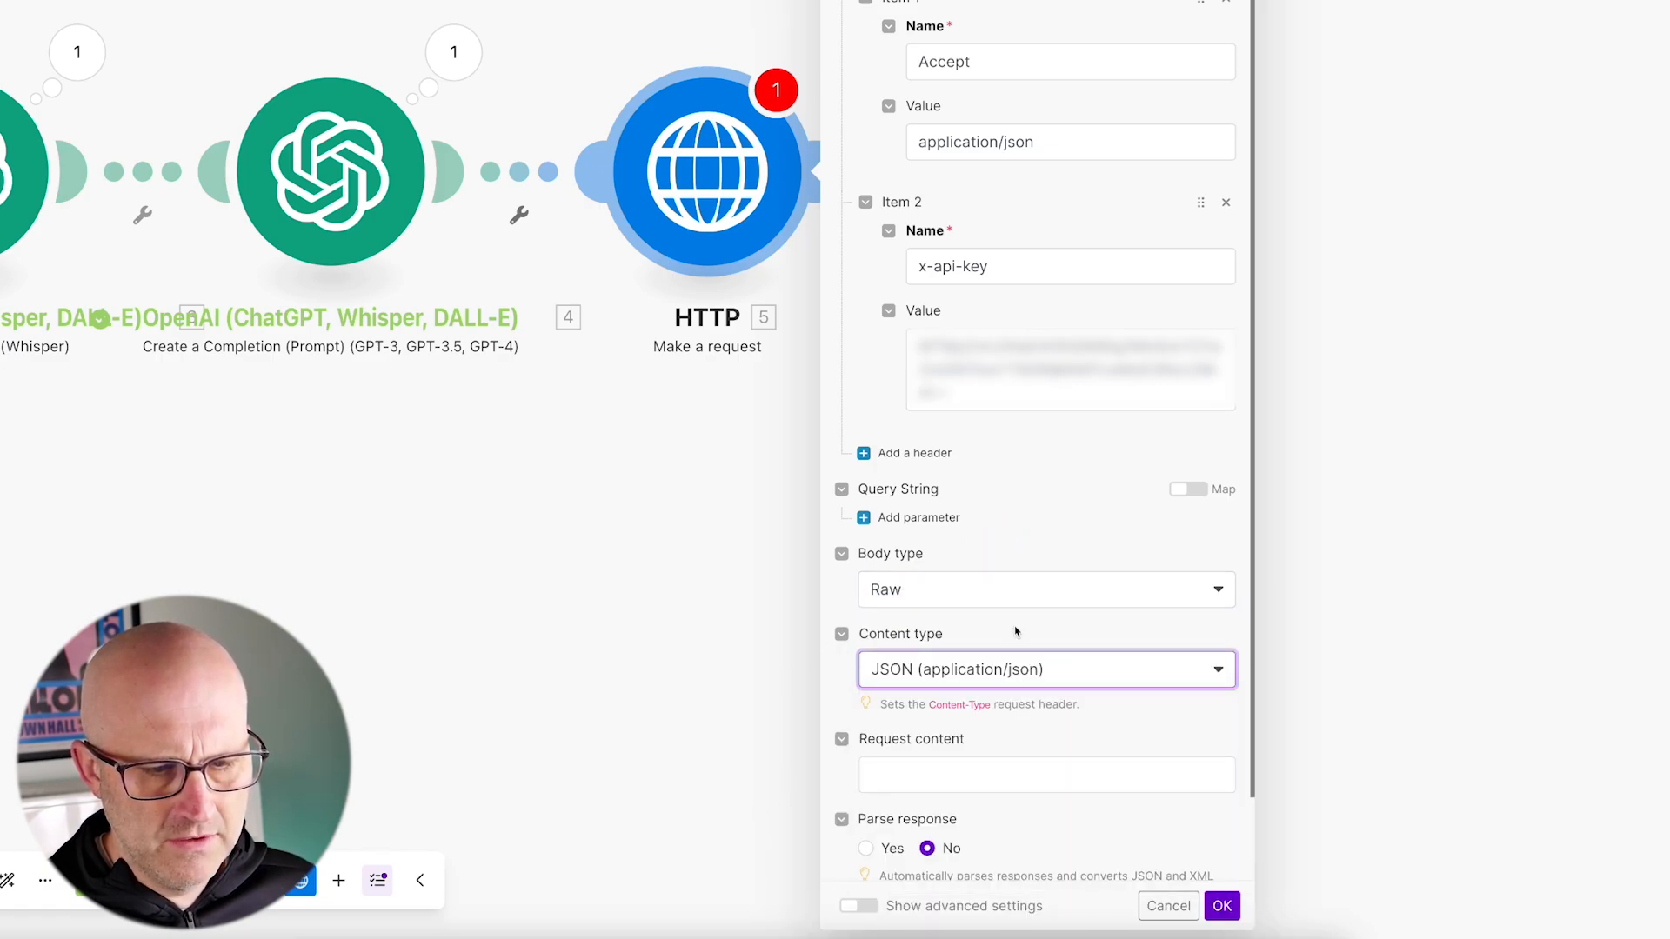
Step: Paste the HeyGen video JSON template with avatar, voice, dimension, callback_id and title fields into the HTTP module's request content
scroll(1014, 631, "down", 1)
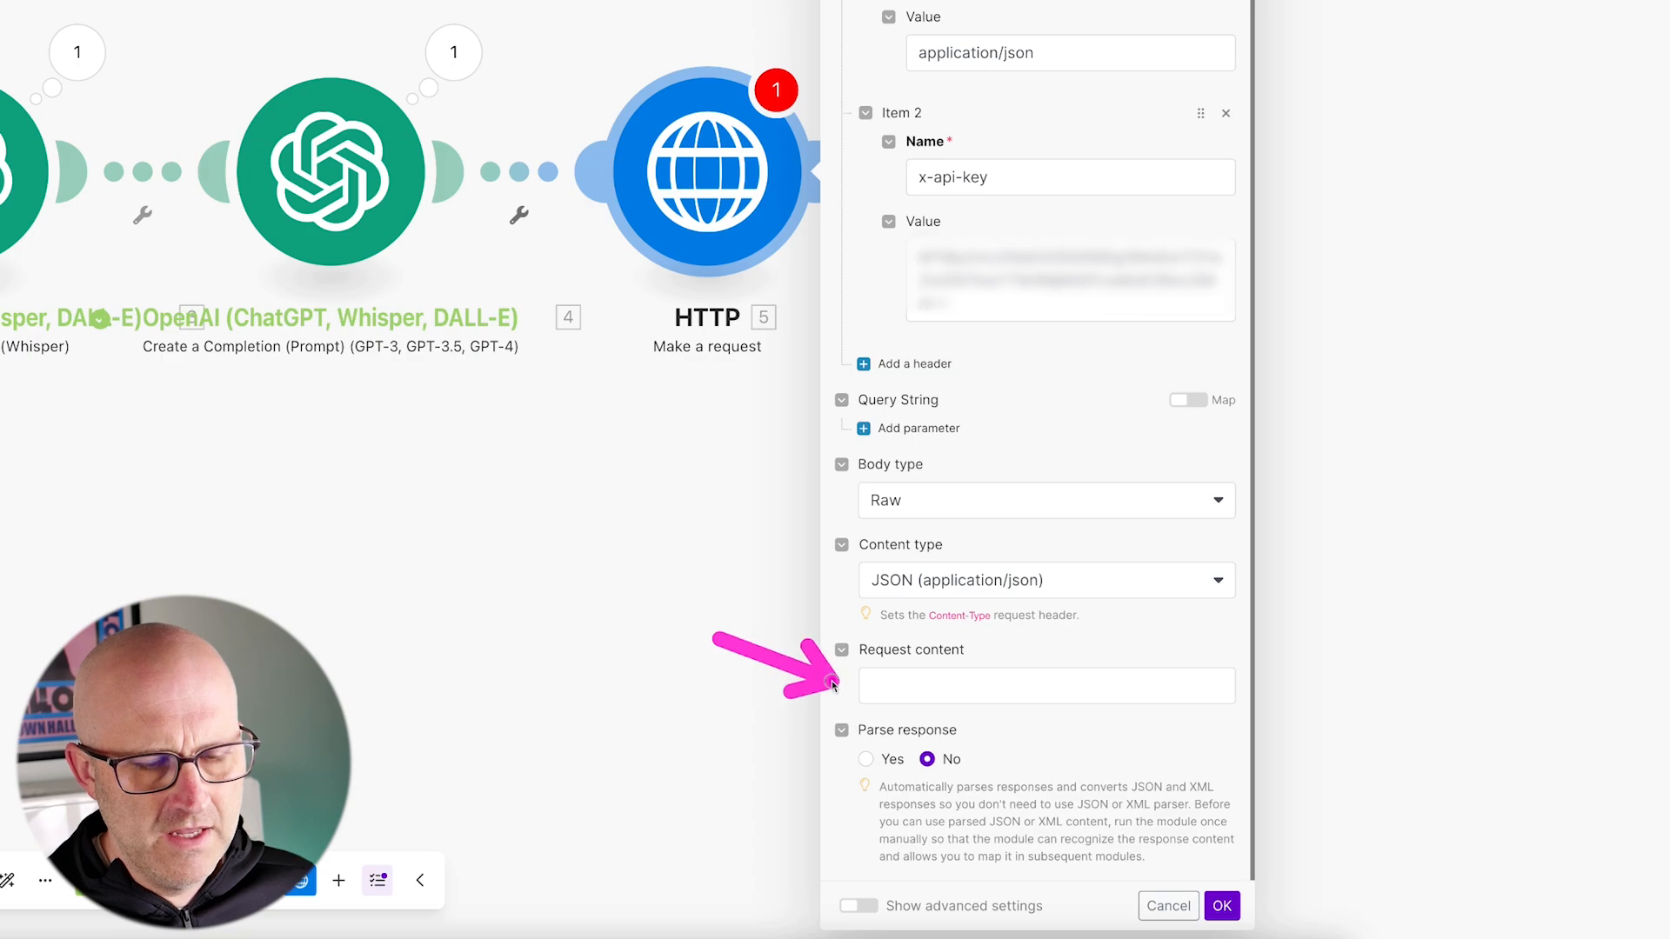
left_click(865, 686)
key("super+v")
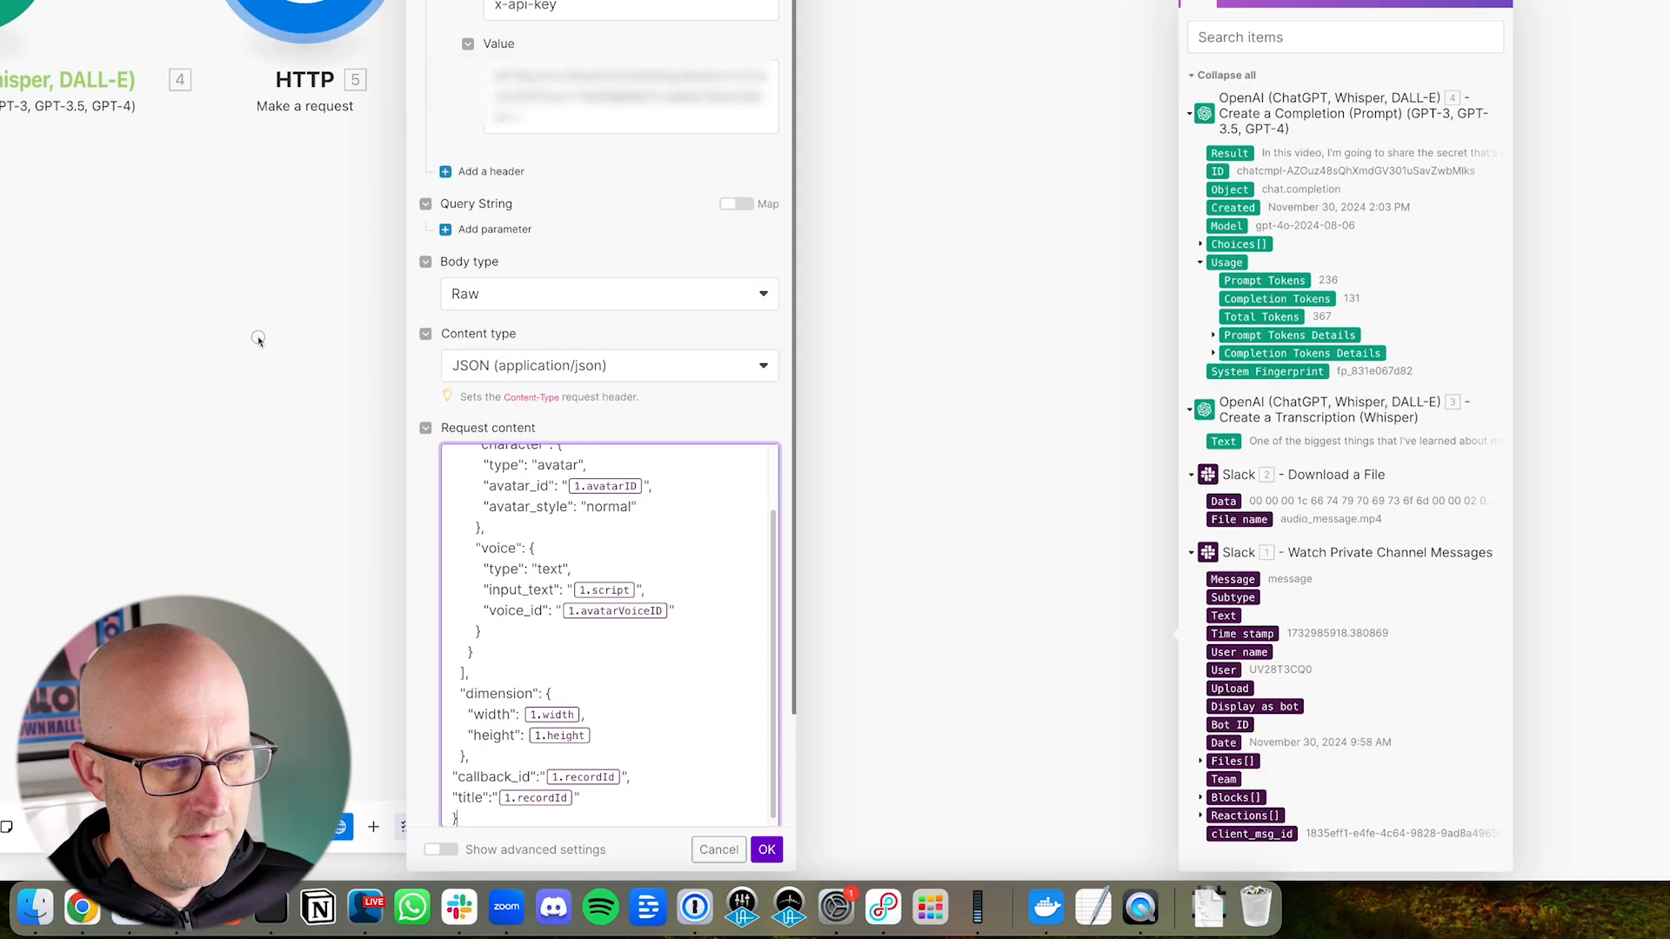
Step: Widen the HTTP module's settings dialog and examine the avatar, voice, dimension, callback_id and title placeholders in the JSON request content
left_click_drag(751, 869, 1296, 860)
scroll(561, 639, "up", 2)
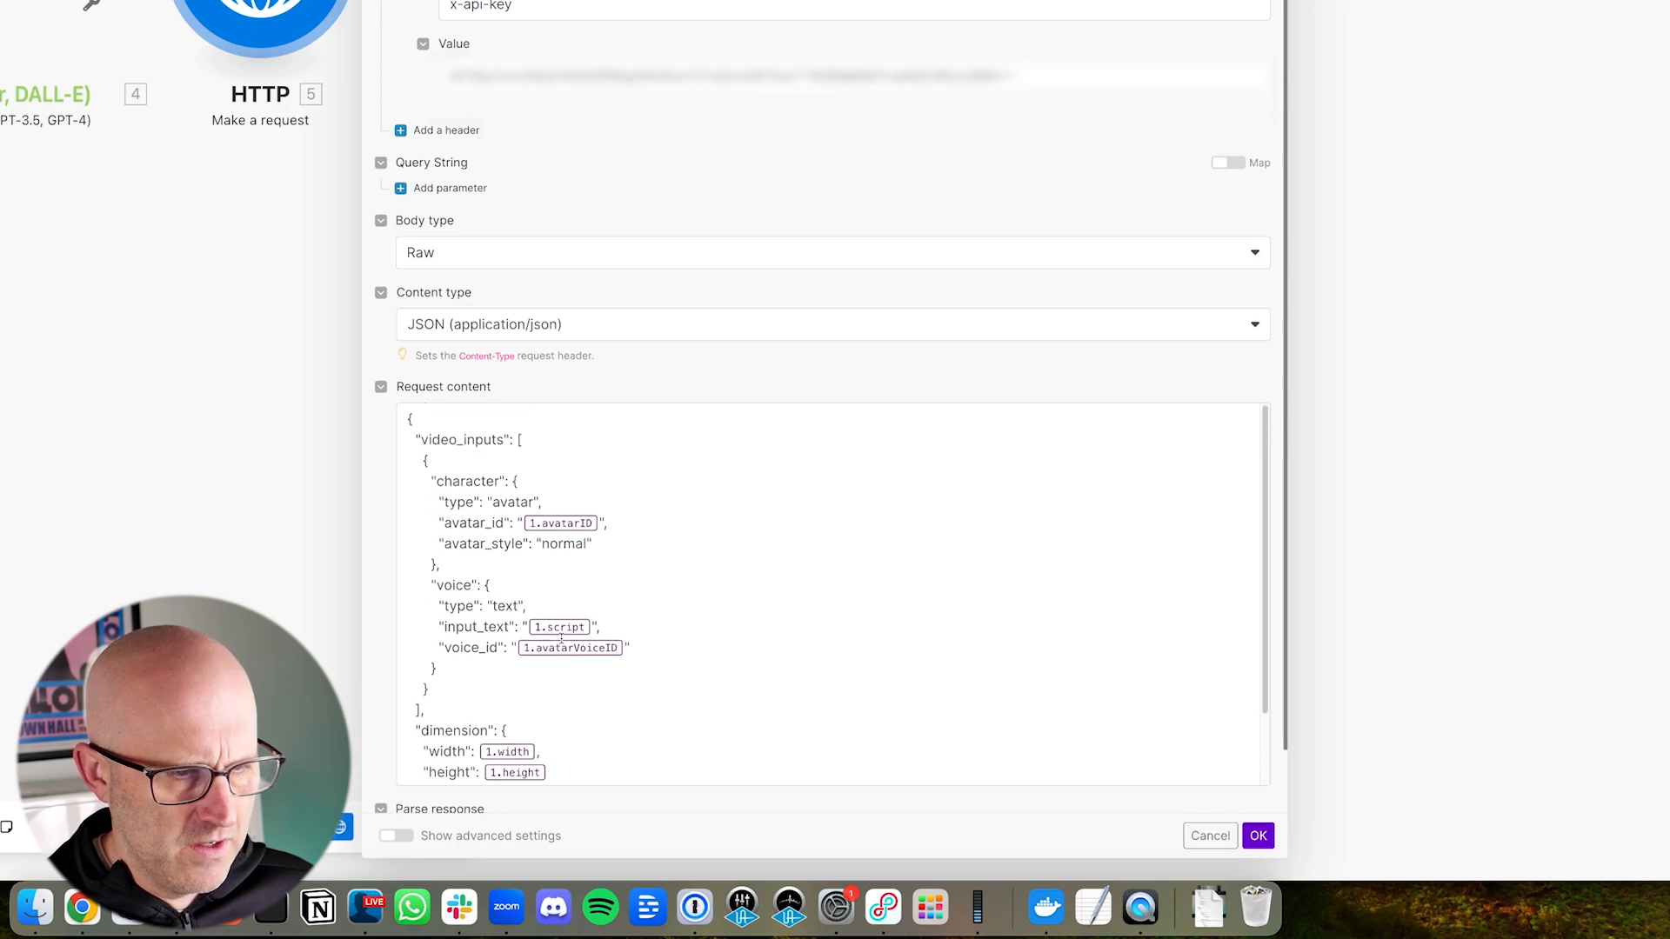
scroll(562, 639, "down", 2)
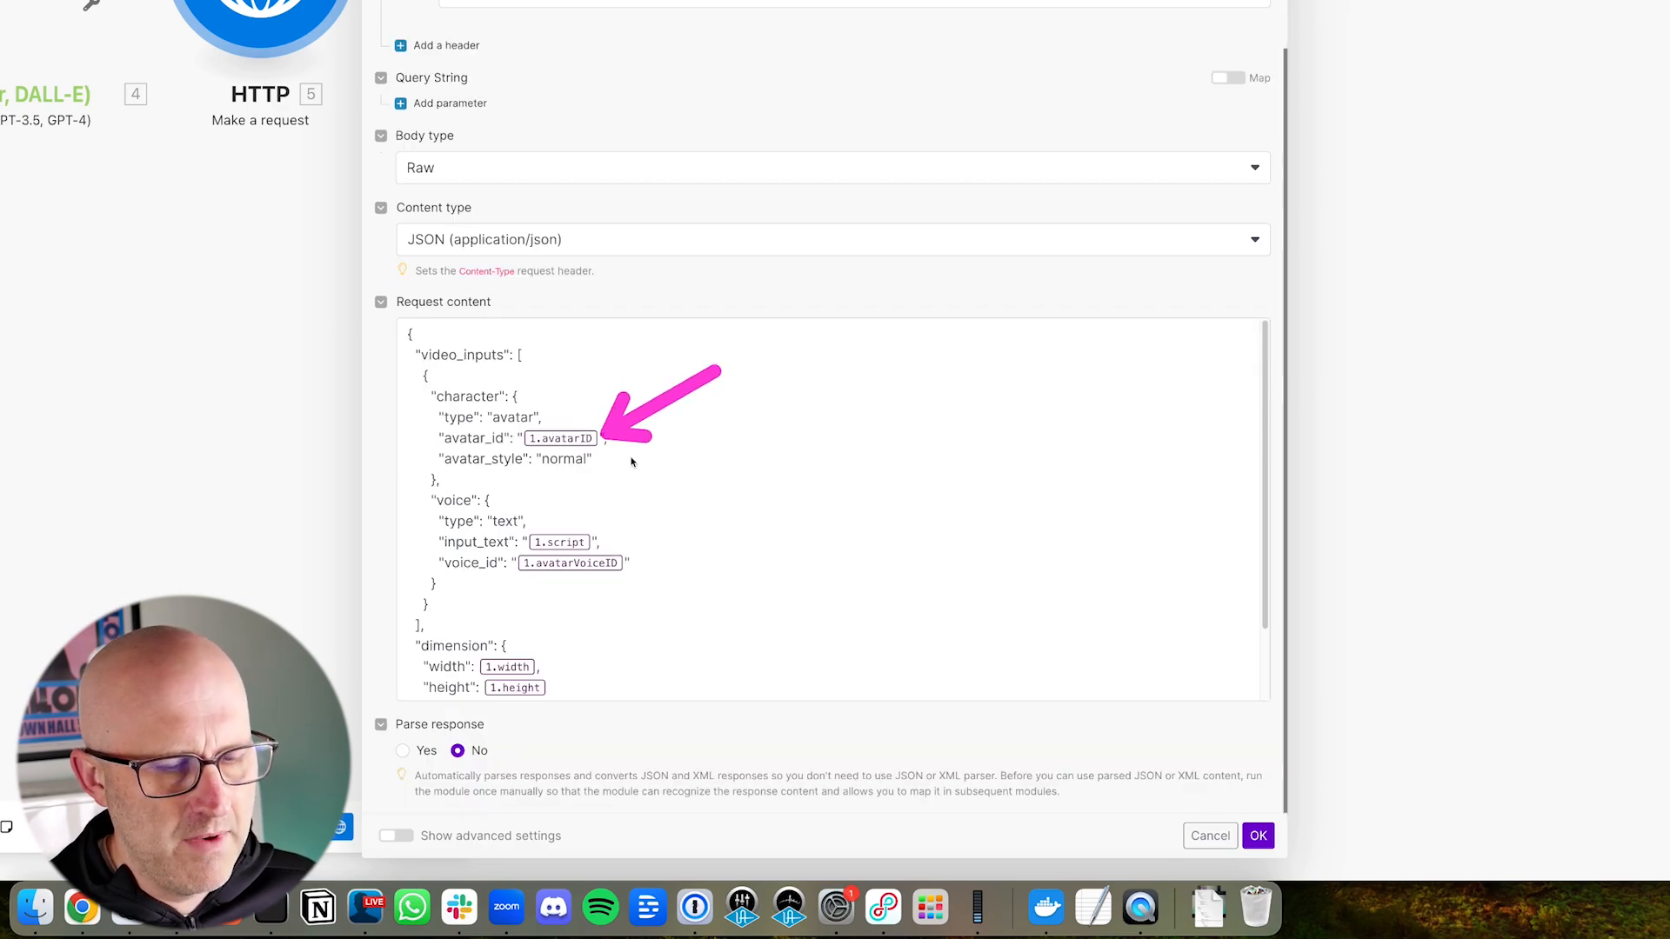
left_click_drag(591, 339, 562, 414)
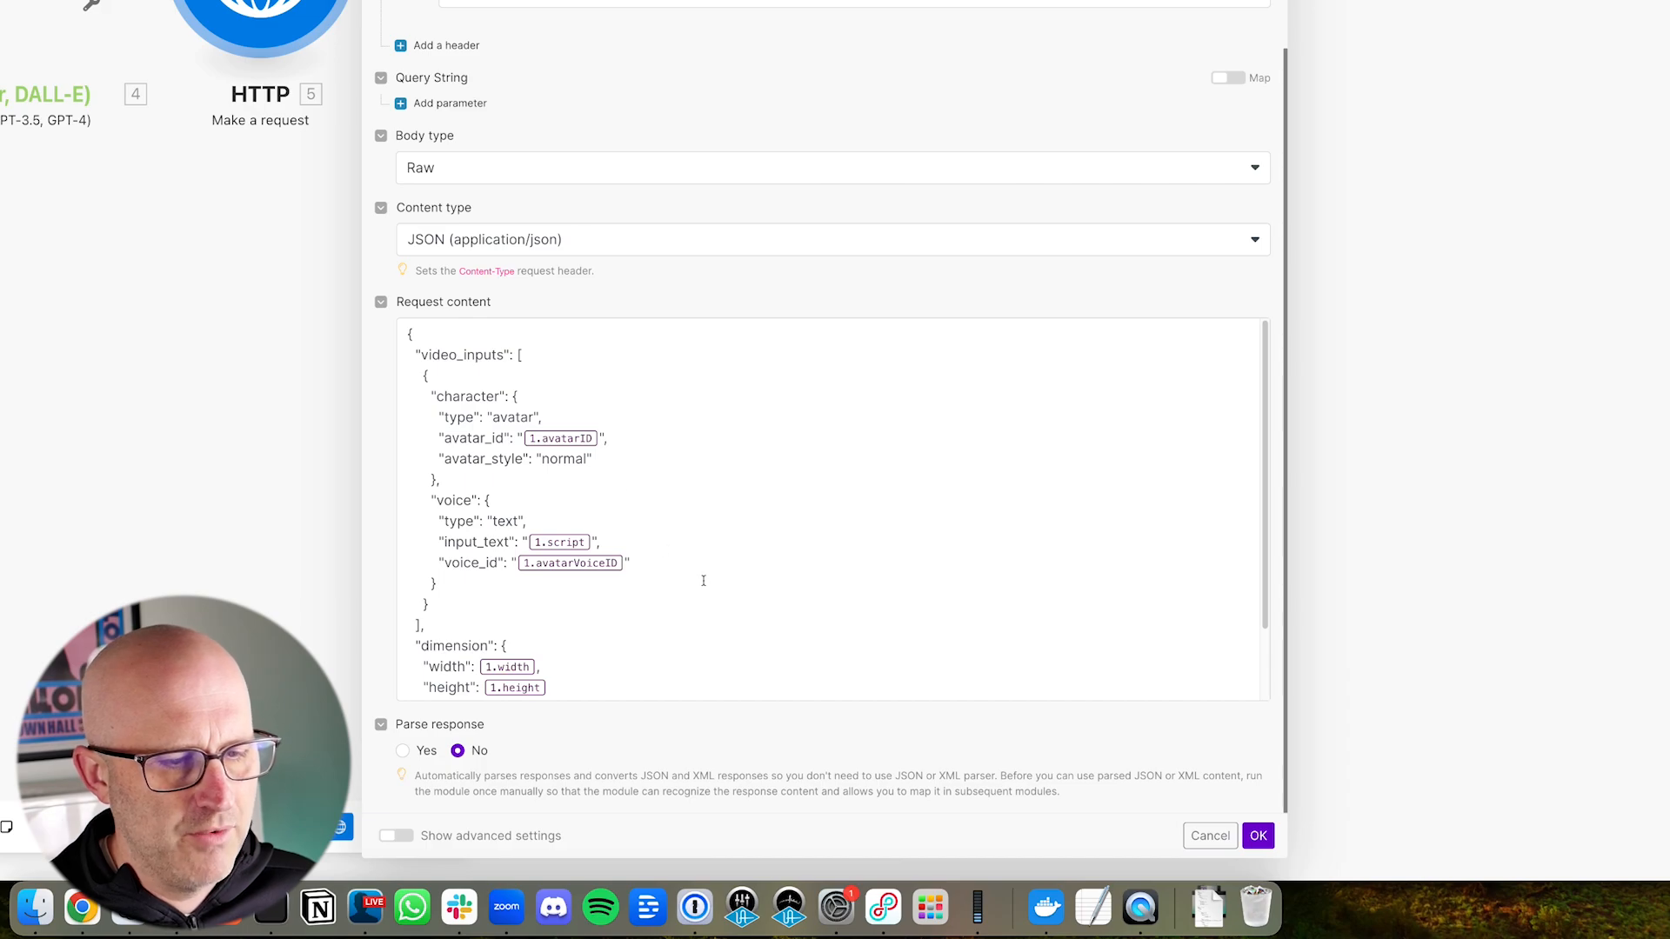
left_click_drag(690, 383, 612, 436)
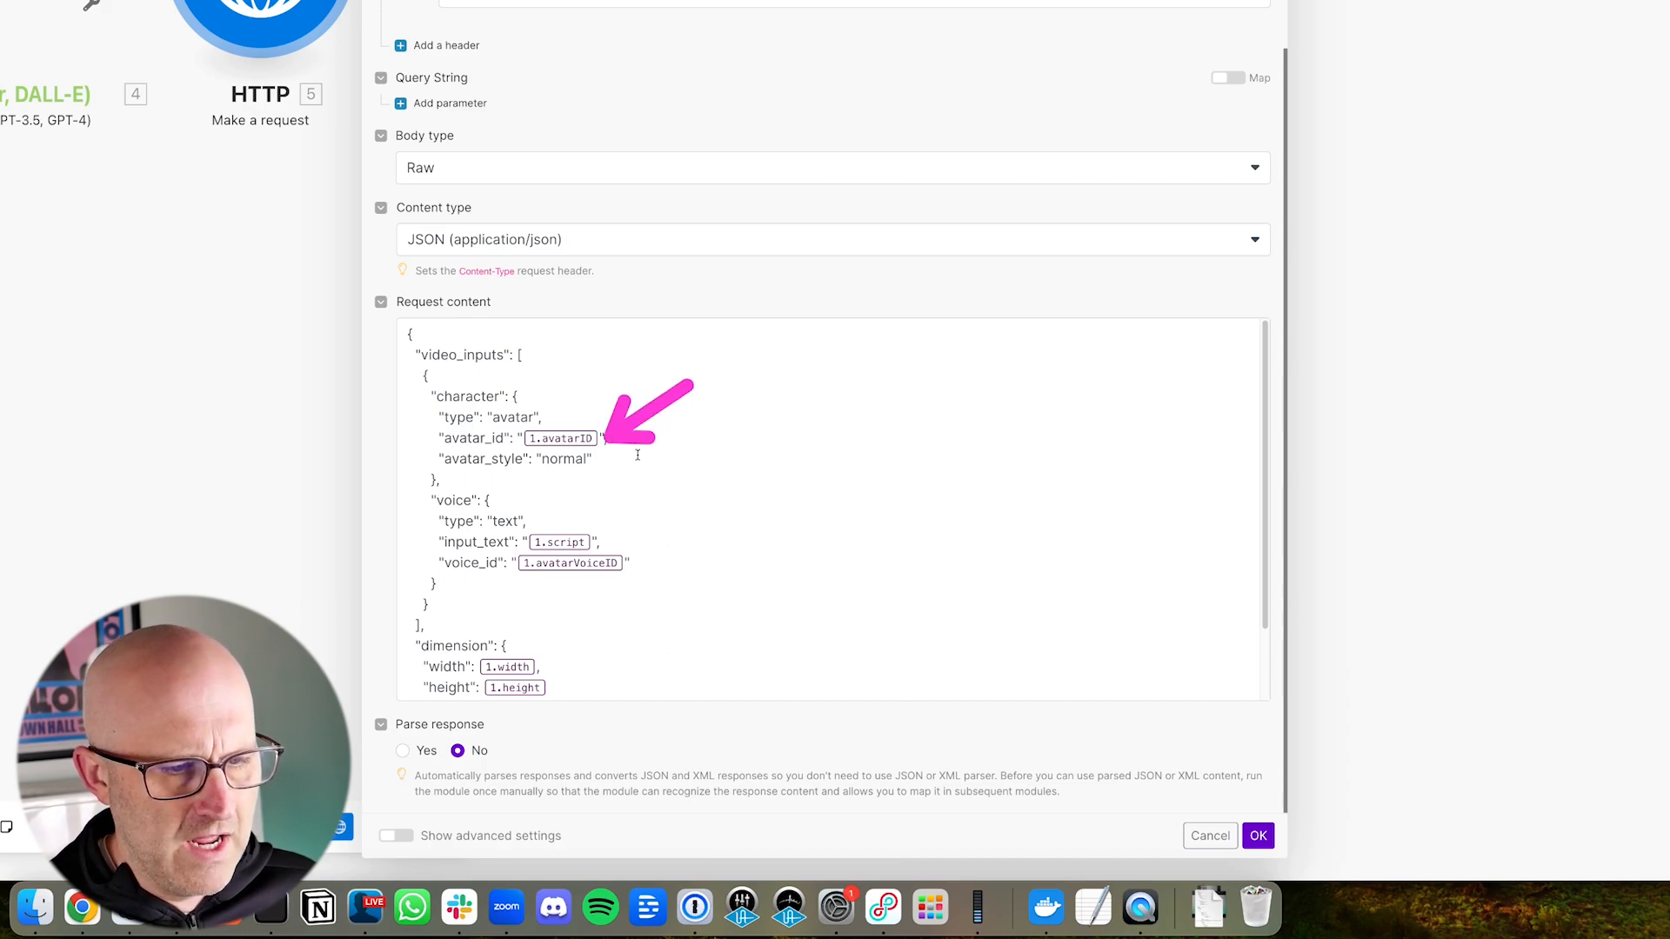
scroll(660, 529, "down", 3)
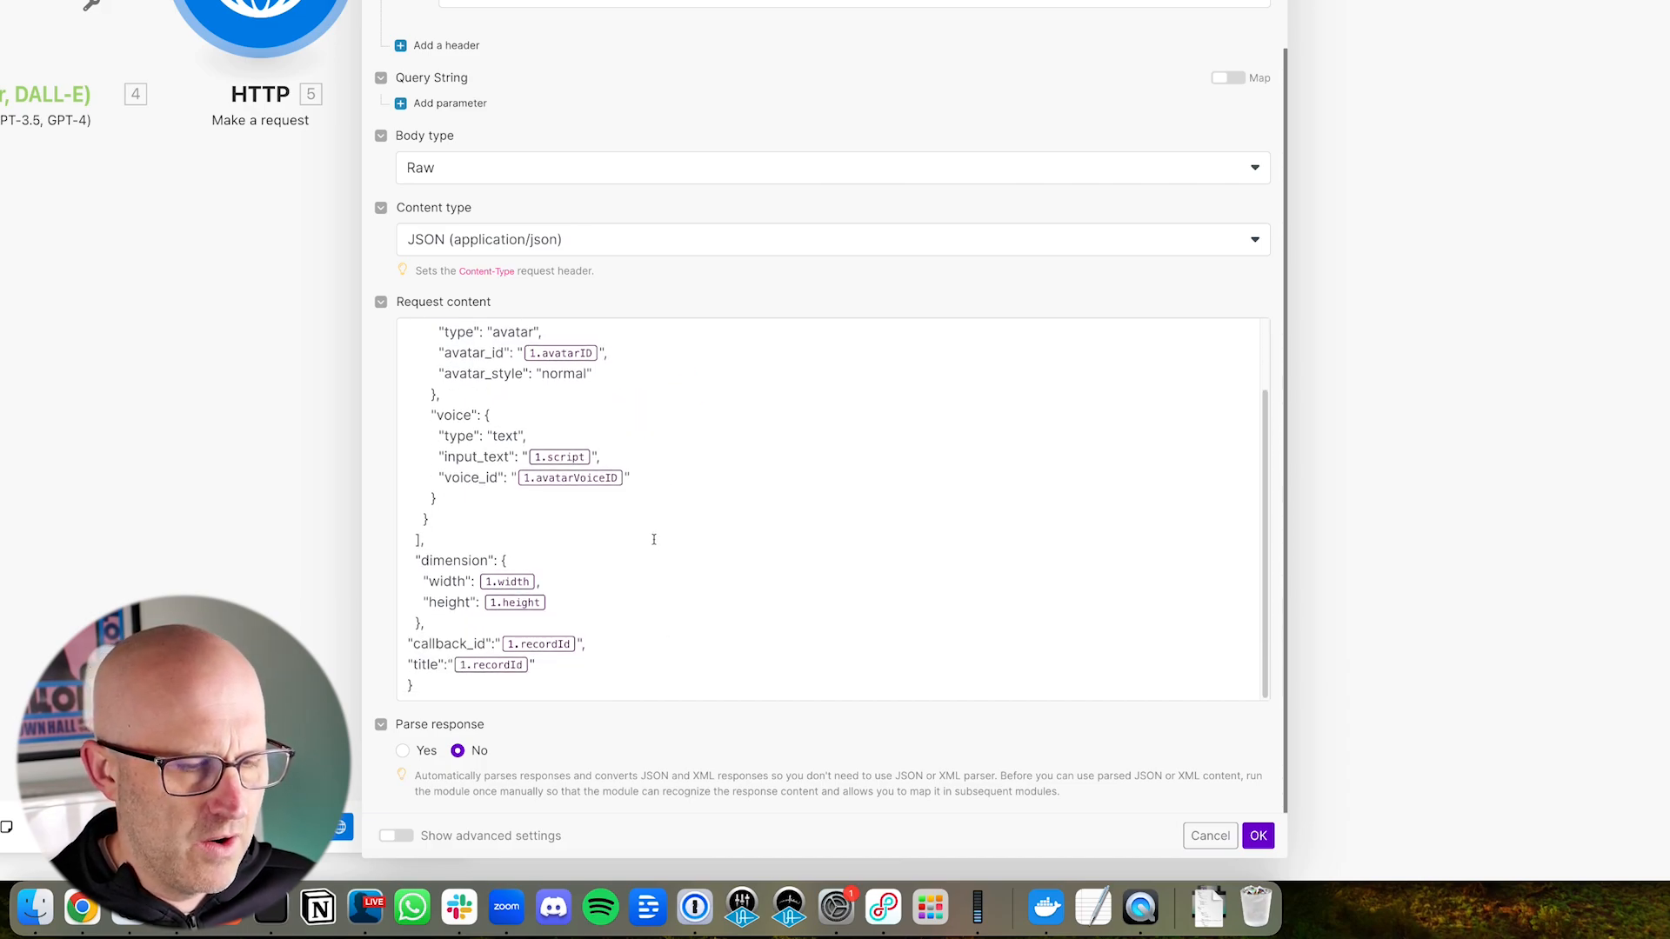
scroll(653, 539, "up", 10)
left_click_drag(596, 376, 461, 458)
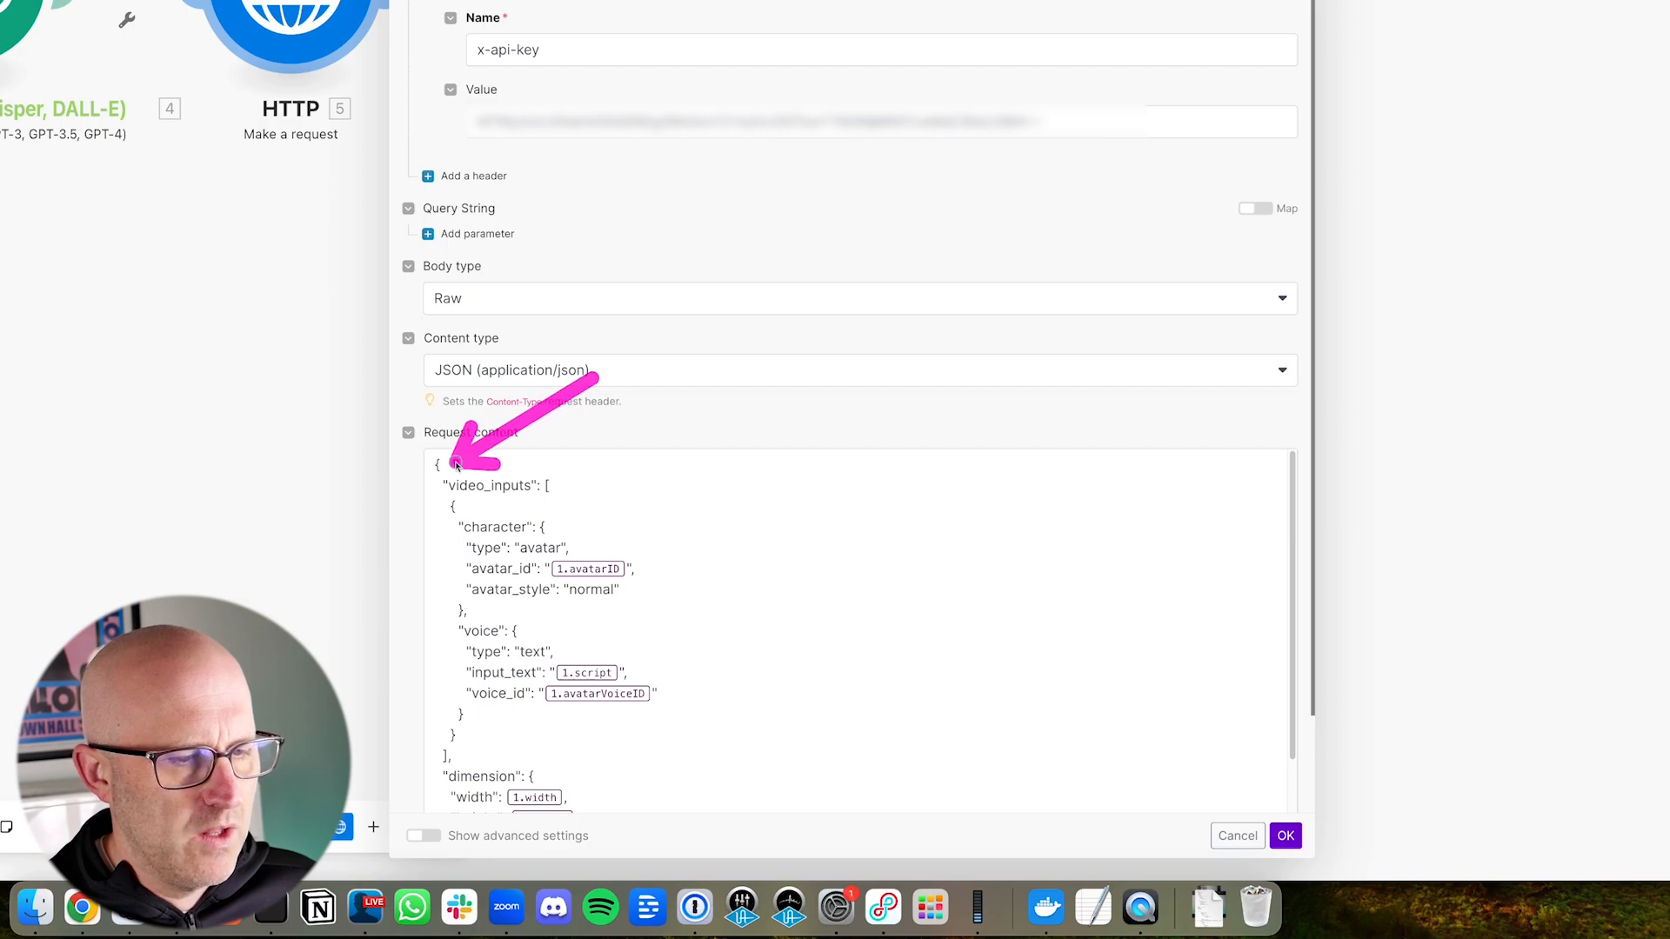
mouse_move(596, 377)
left_mouse_down()
mouse_move(484, 485)
mouse_move(516, 693)
left_mouse_up()
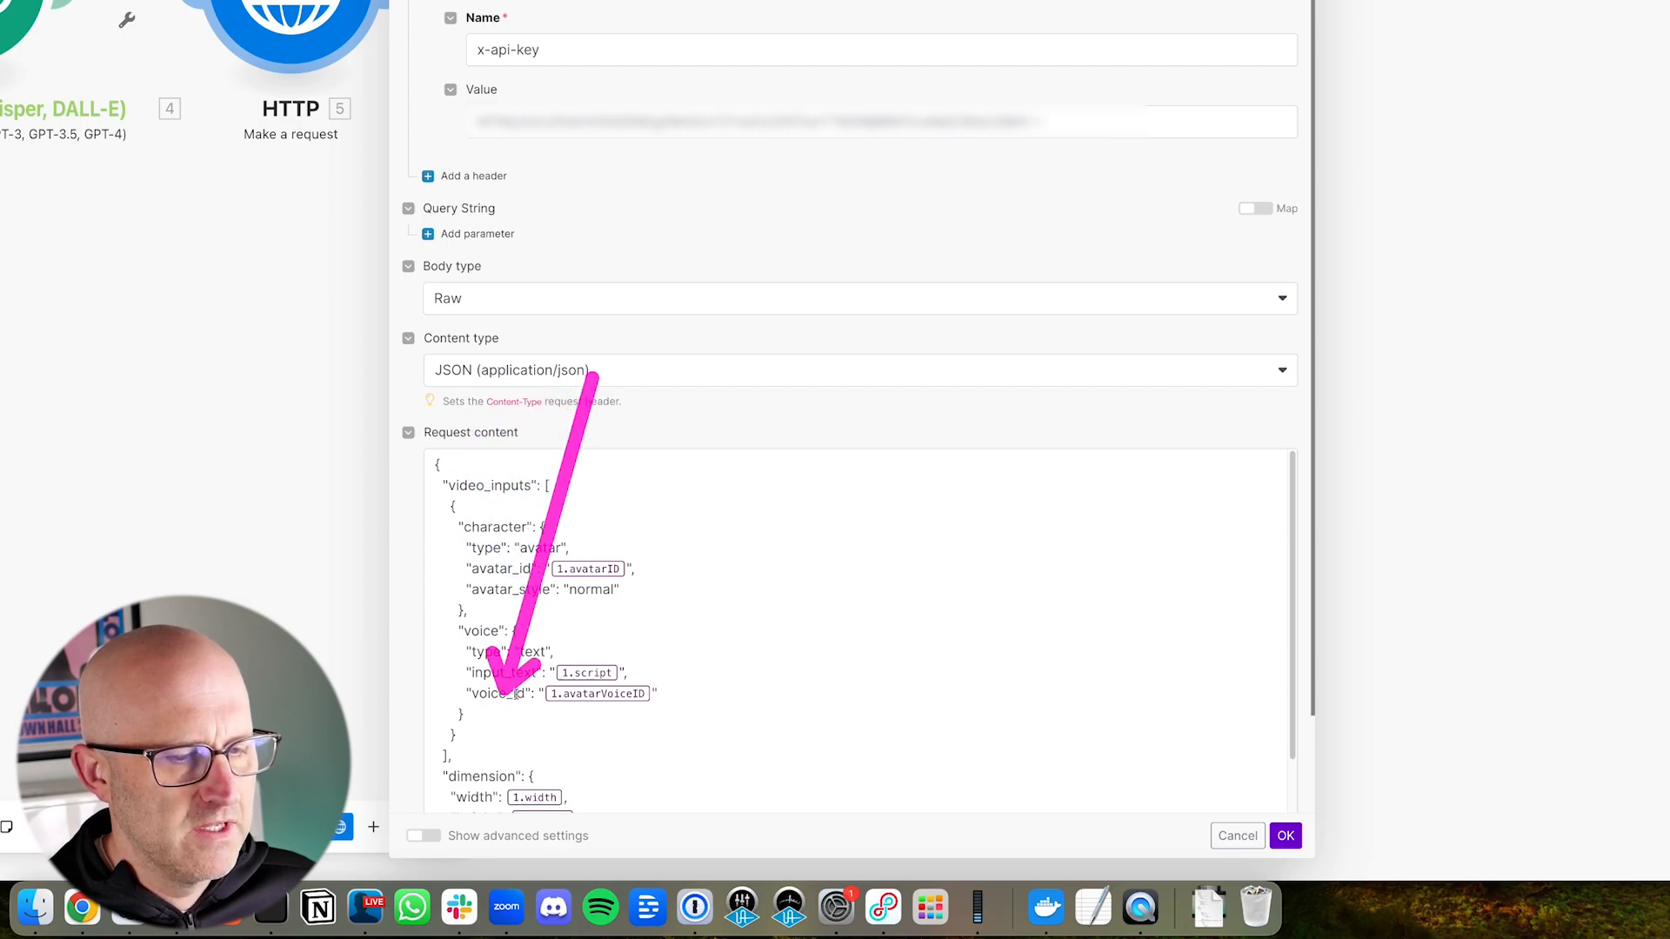
scroll(481, 545, "down", 1)
left_click_drag(243, 374, 402, 449)
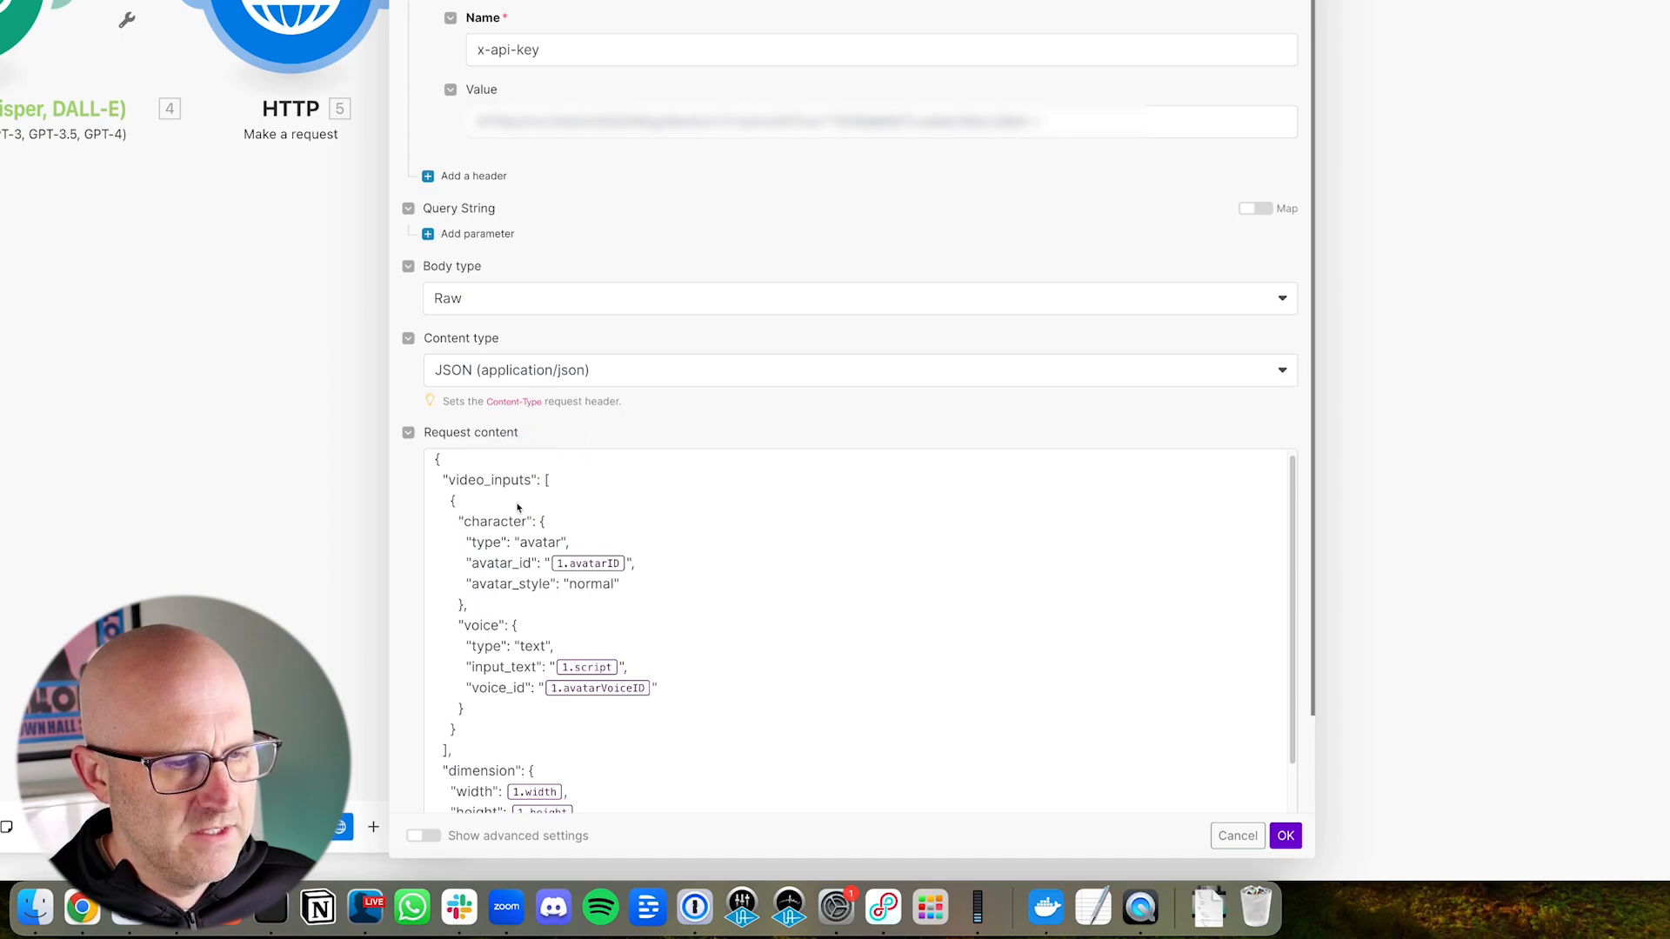
mouse_move(266, 471)
left_mouse_down()
mouse_move(420, 473)
mouse_move(440, 626)
mouse_move(414, 730)
mouse_move(449, 666)
left_mouse_up()
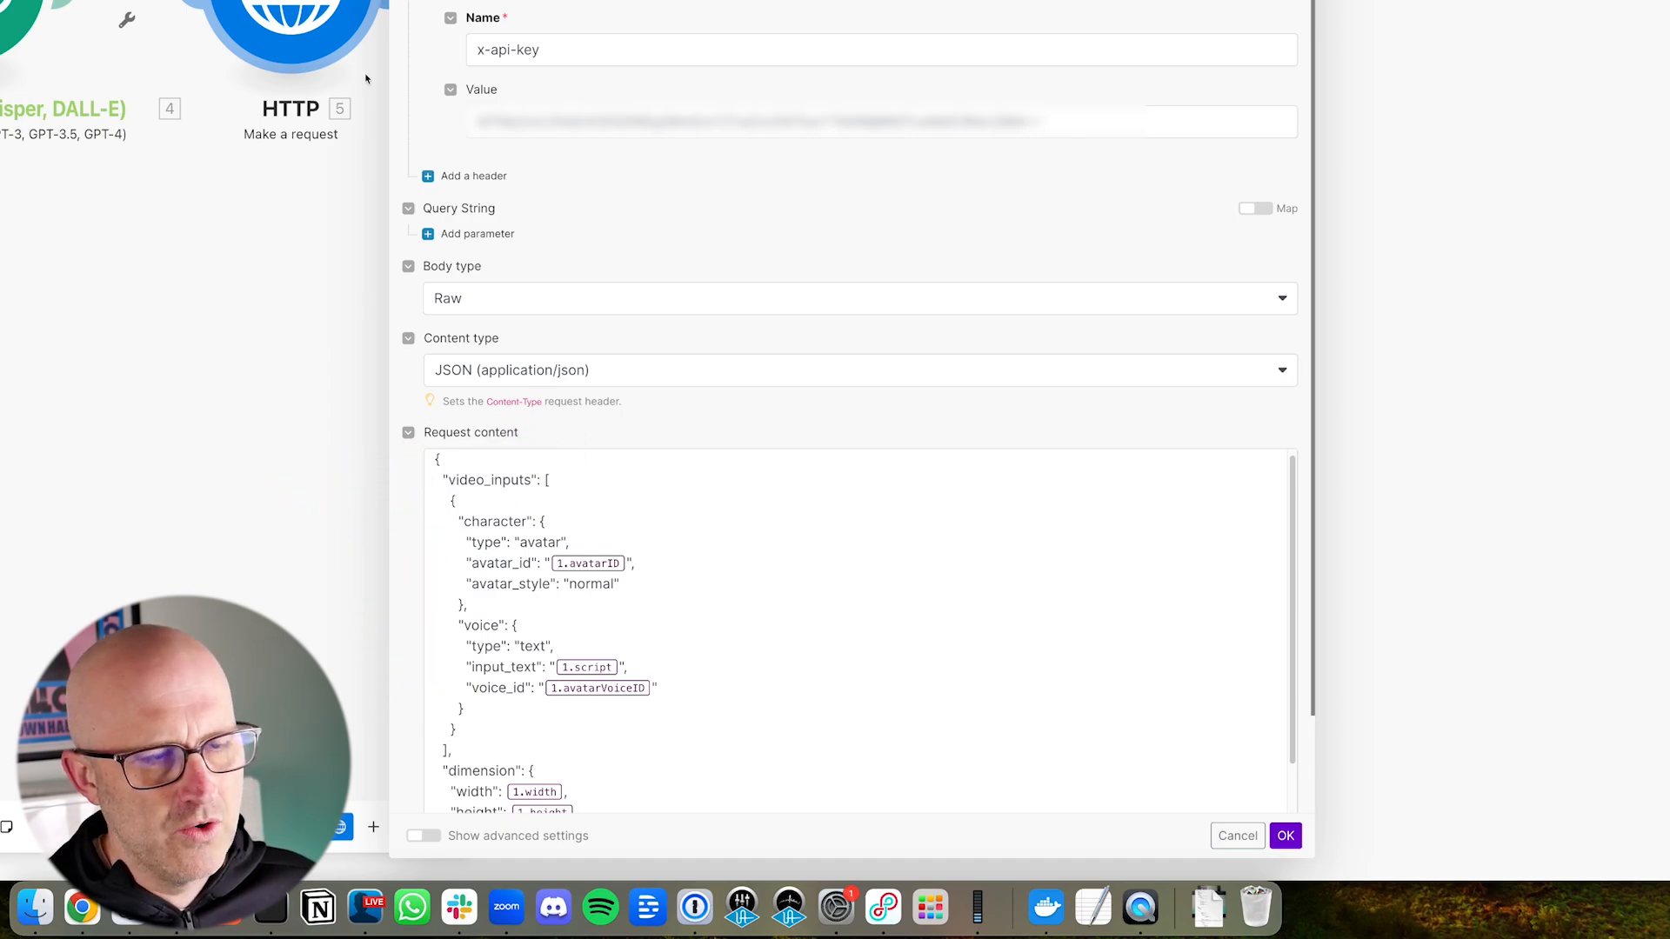
scroll(469, 616, "up", 1)
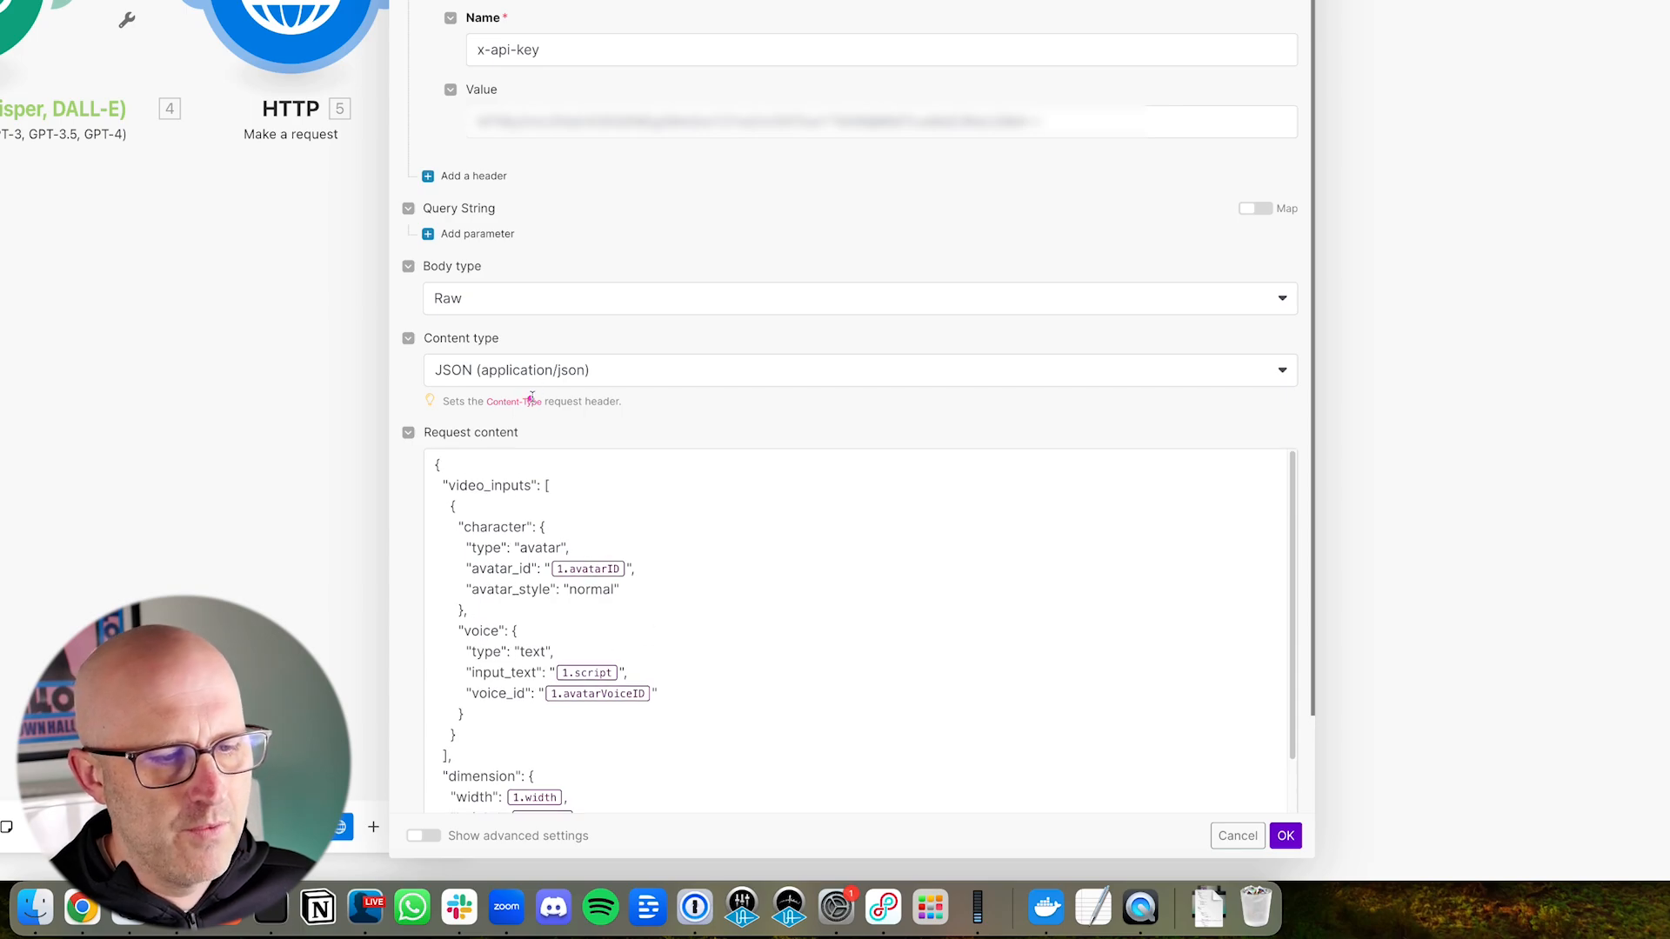
left_click_drag(536, 389, 459, 465)
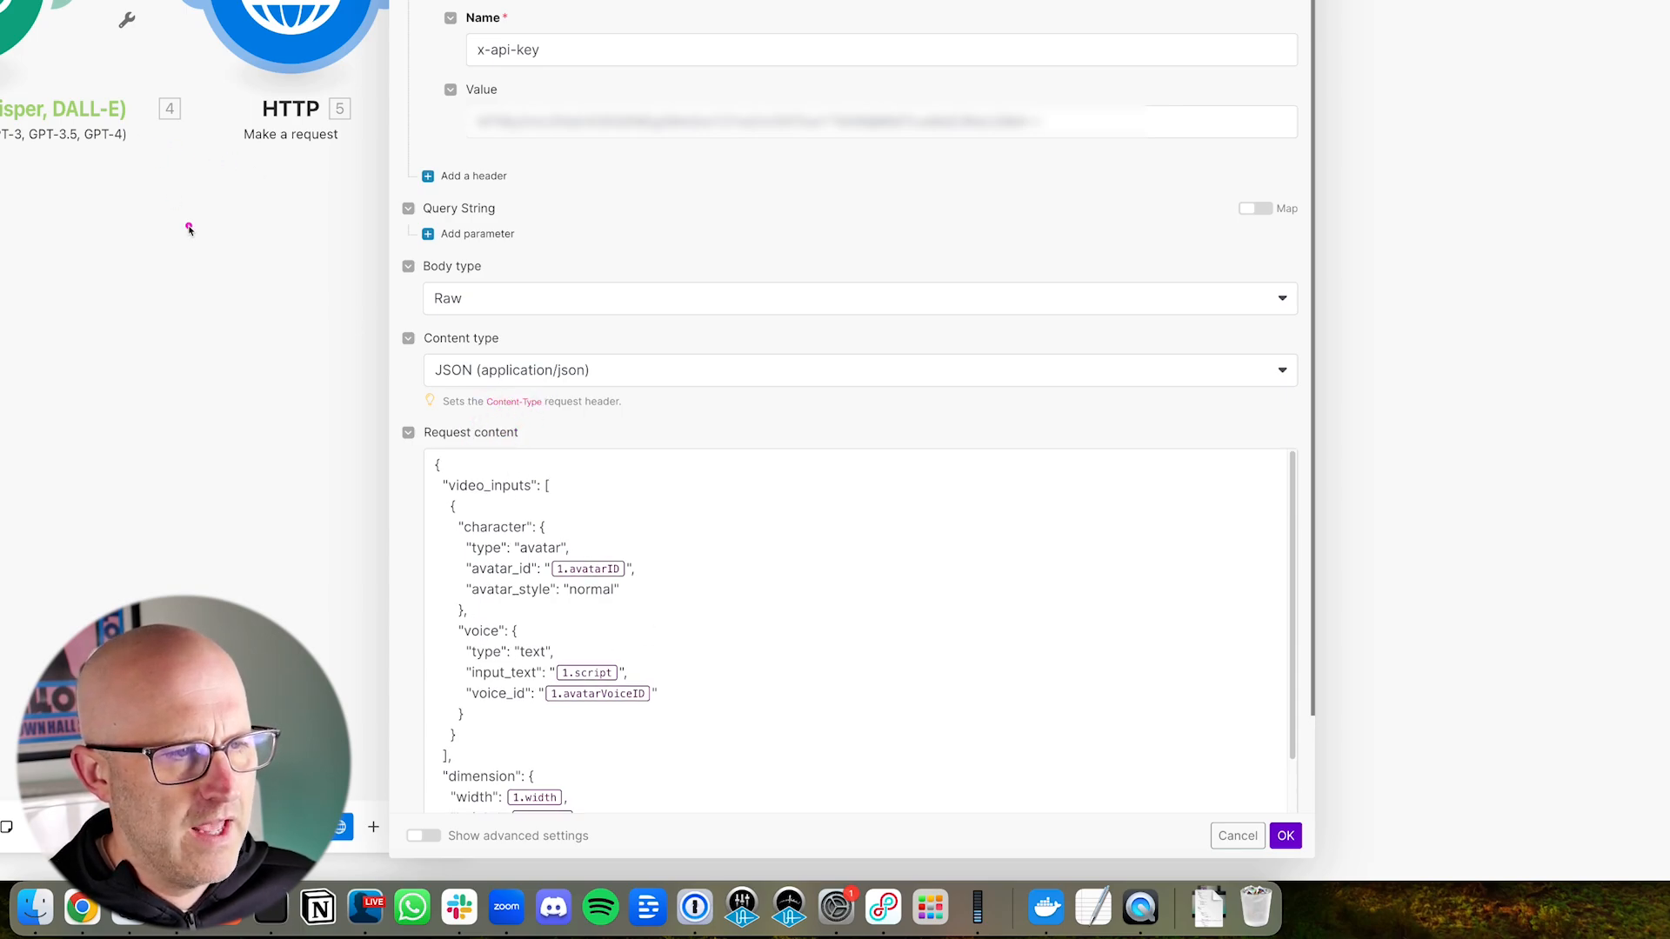
left_click_drag(189, 229, 179, 122)
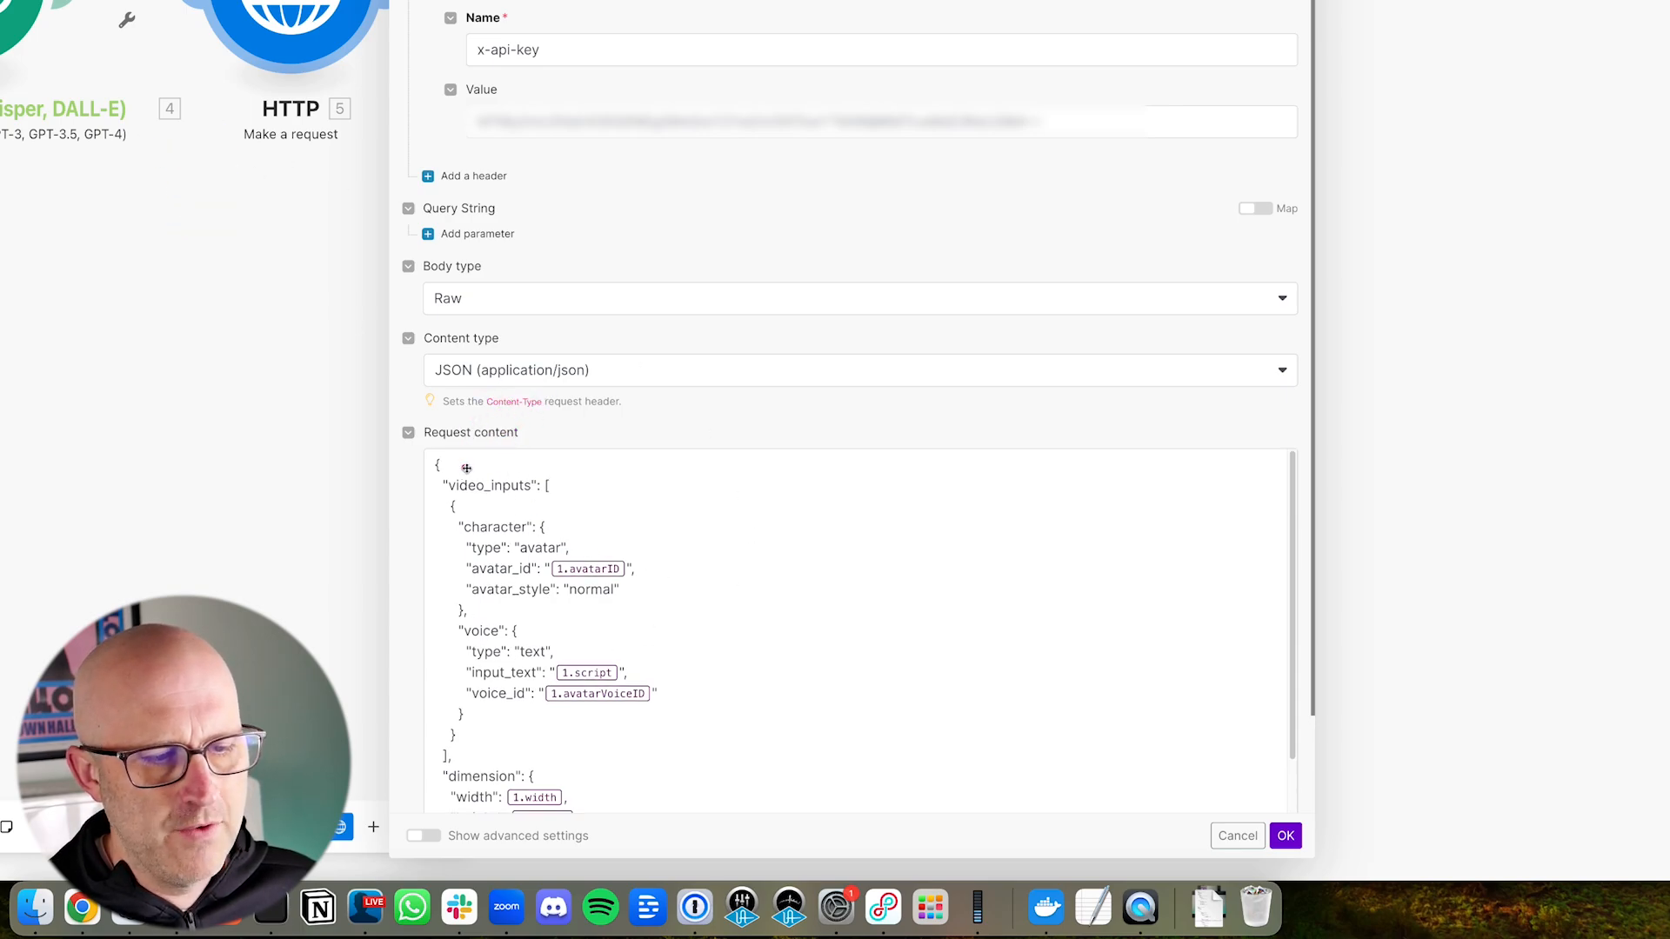
left_click_drag(560, 406, 459, 462)
left_click_drag(625, 459, 571, 496)
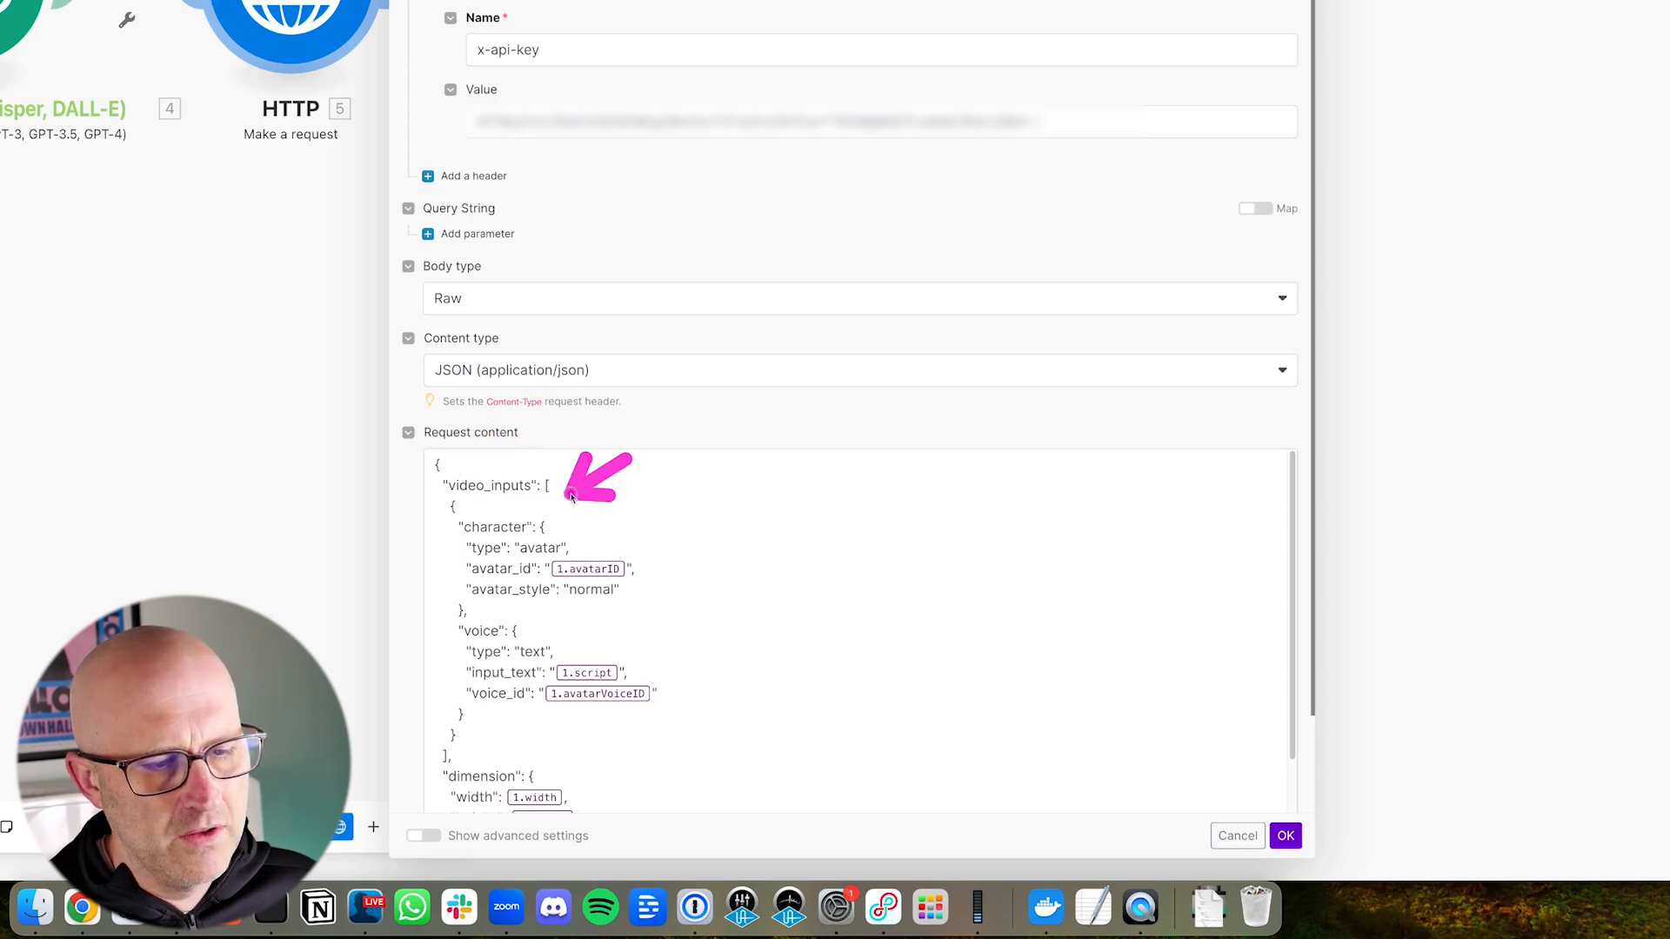
scroll(565, 576, "down", 1)
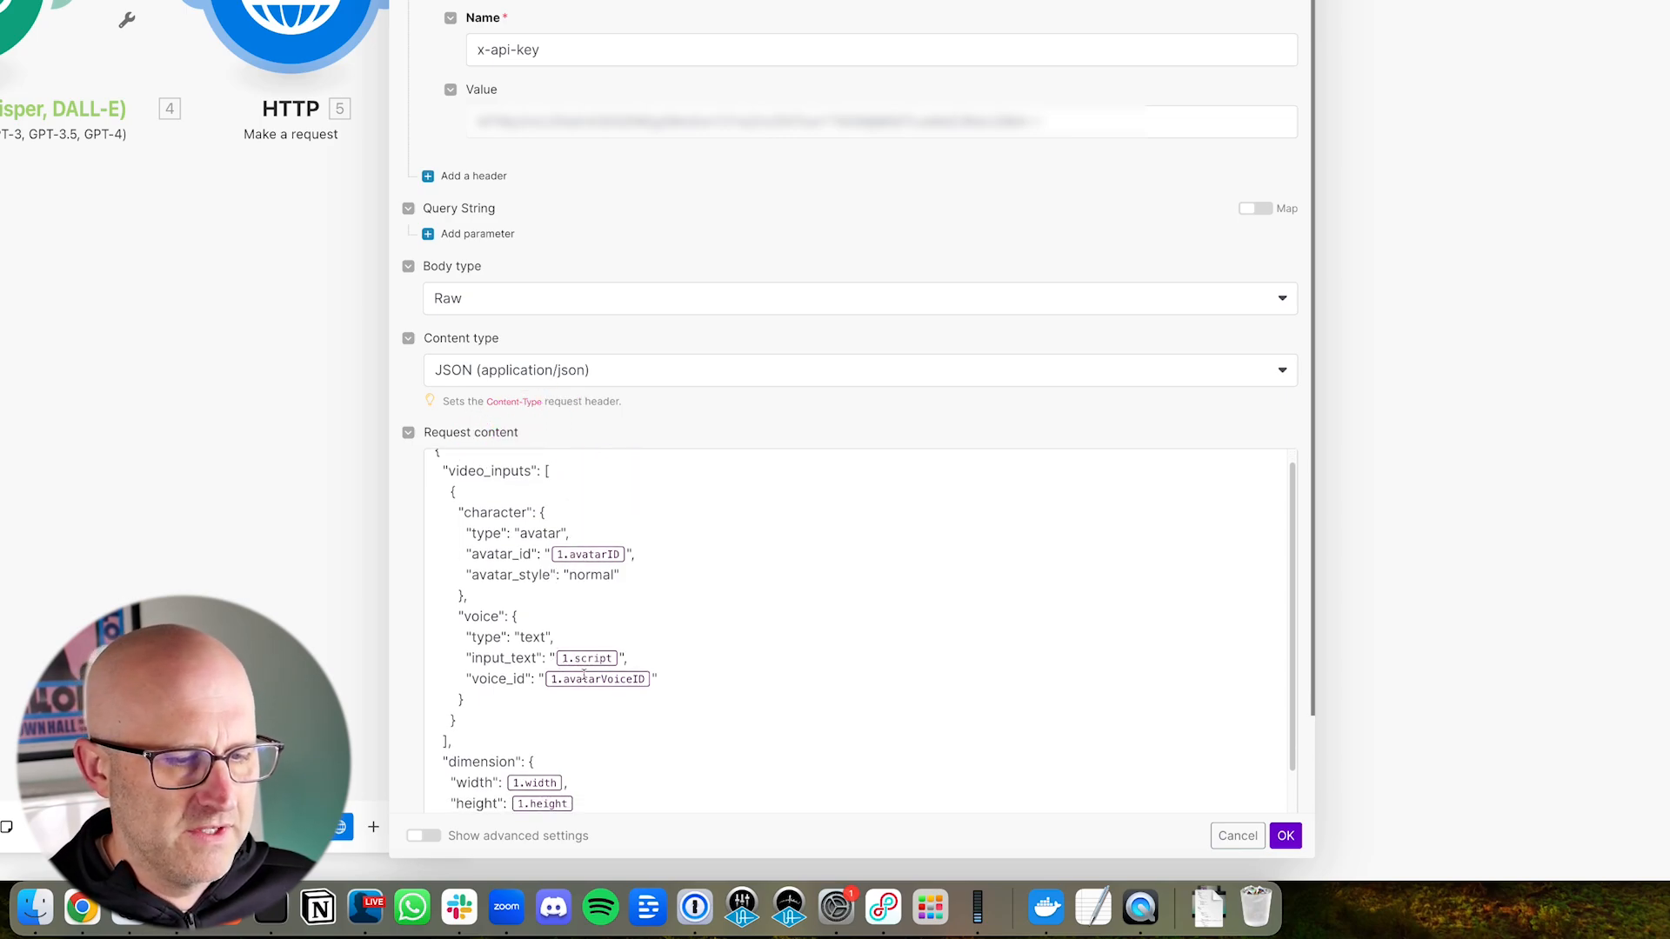
scroll(457, 643, "up", 1)
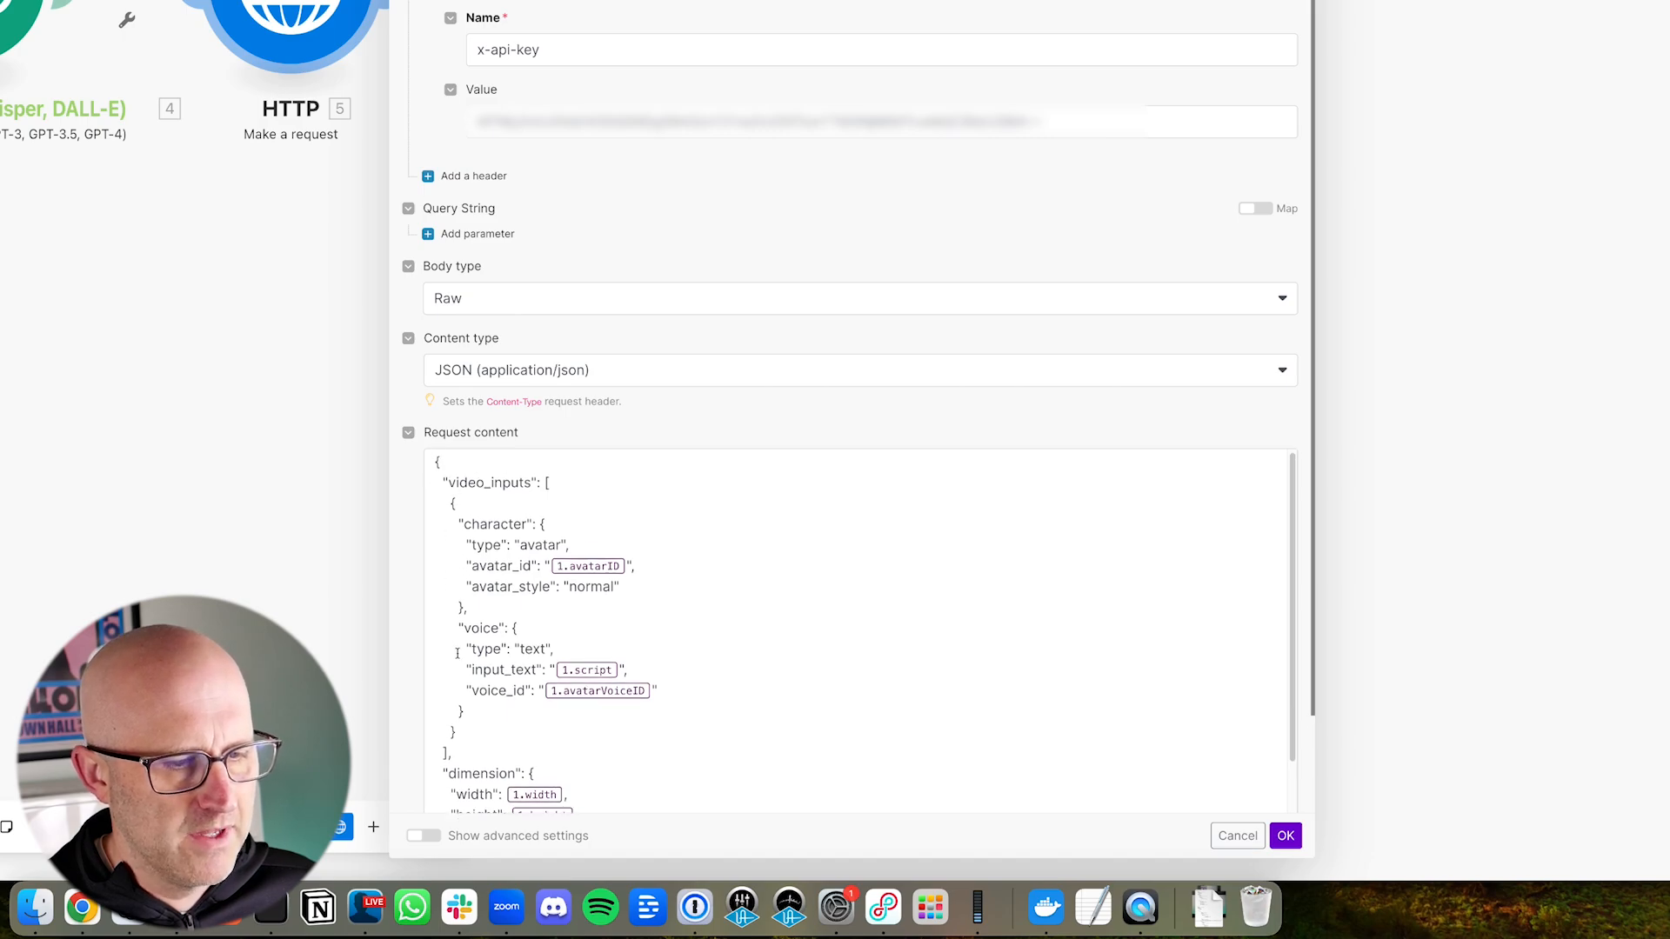
scroll(665, 649, "down", 1)
scroll(483, 579, "up", 2)
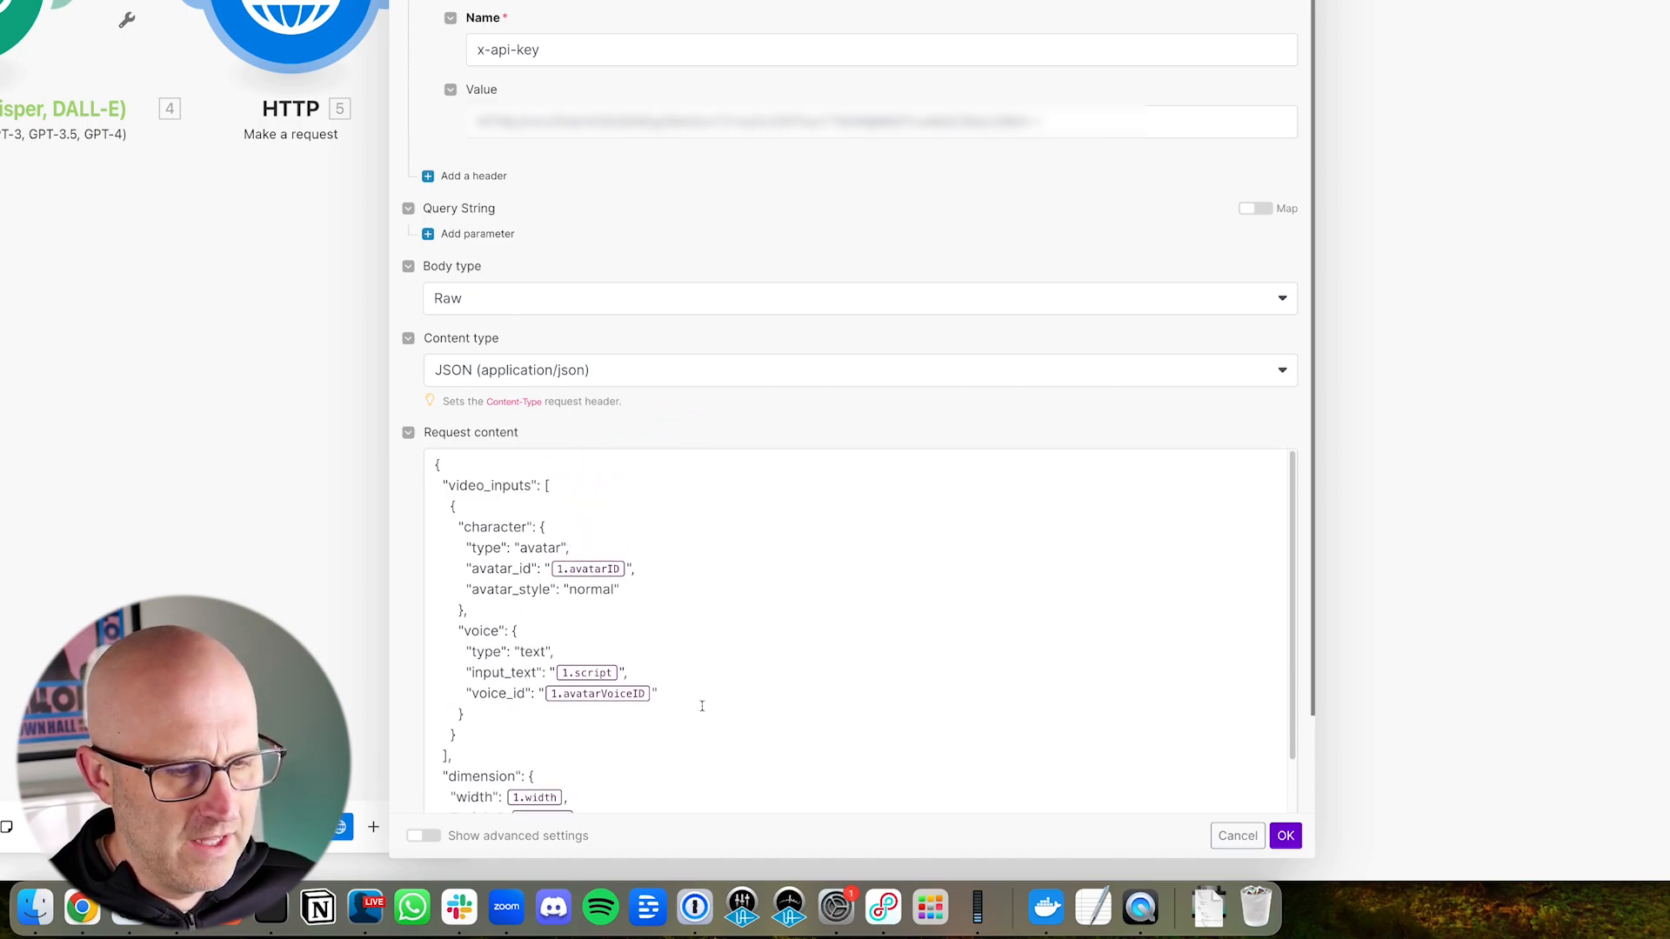
scroll(613, 547, "down", 2)
scroll(587, 487, "up", 2)
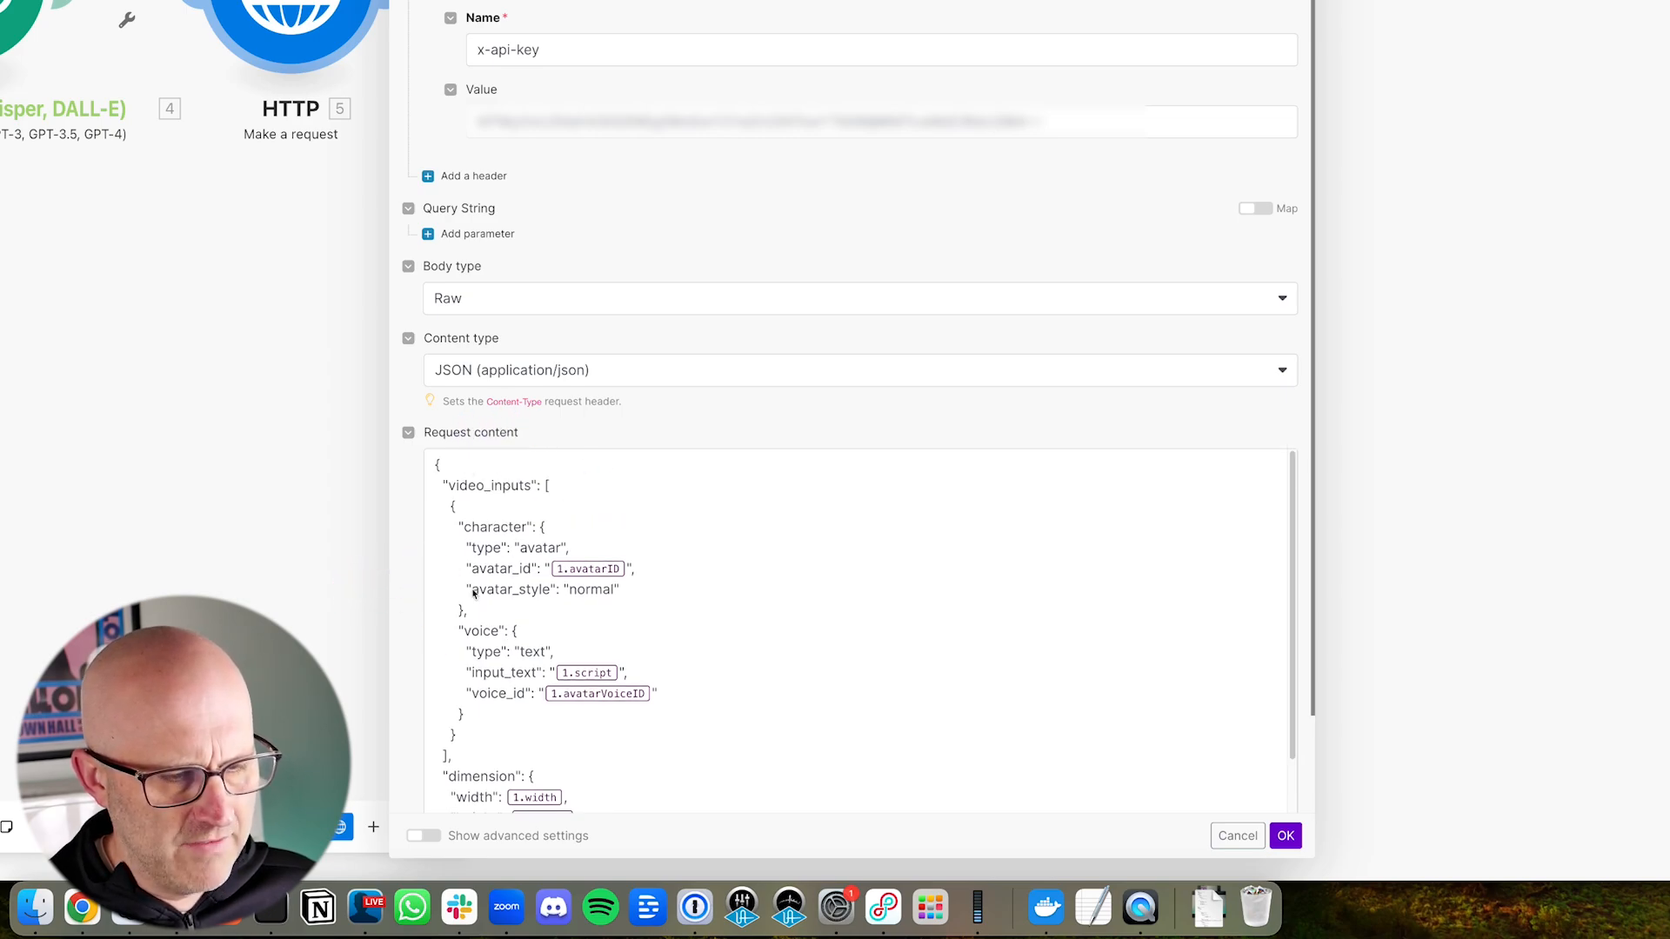
Step: Remove the 1.avatarID placeholder from the avatar_id value in the request content, leaving empty quotes
left_click(649, 561)
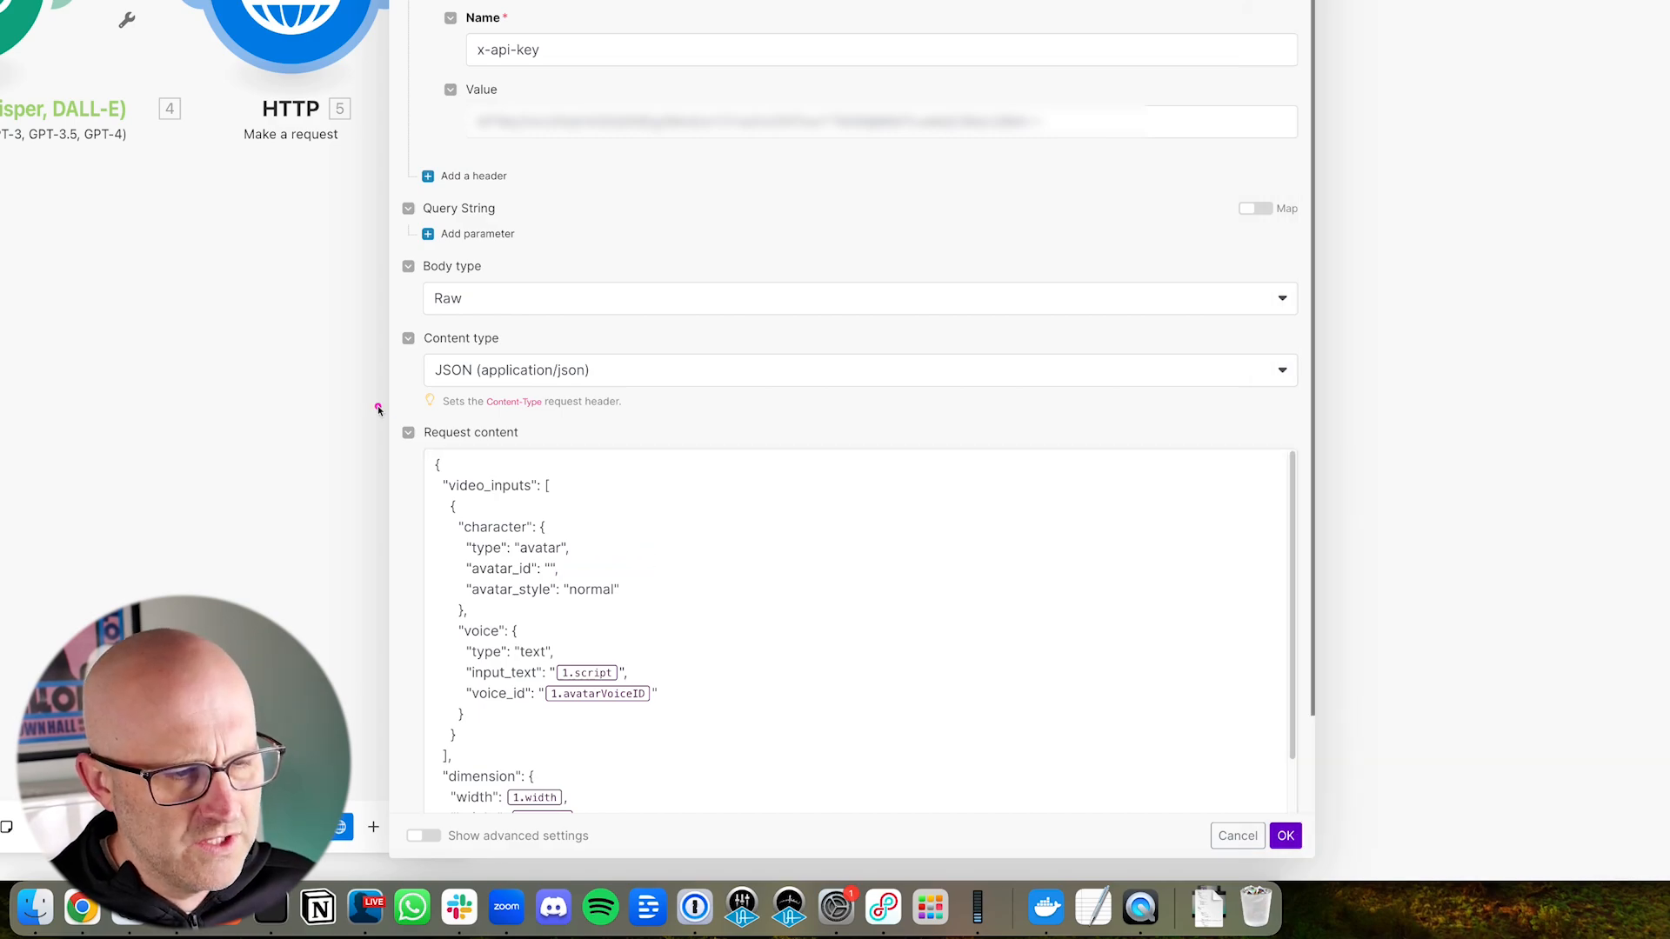
mouse_move(371, 404)
left_mouse_down()
mouse_move(511, 576)
mouse_move(648, 798)
left_mouse_up()
scroll(644, 696, "down", 2)
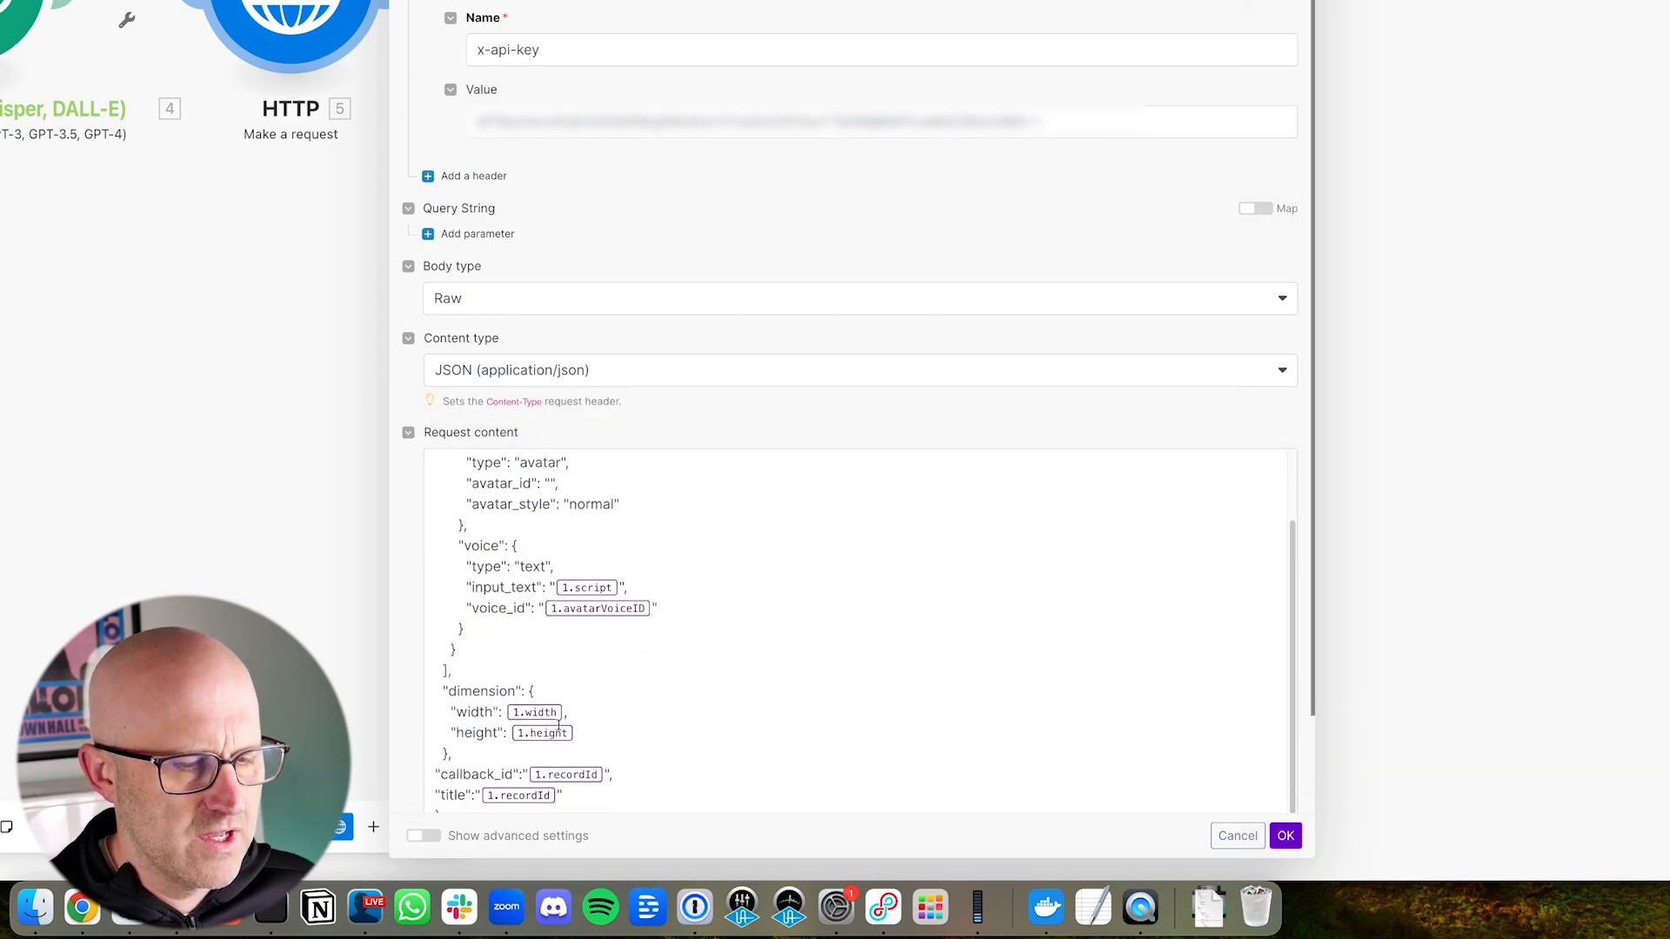
scroll(557, 724, "up", 2)
mouse_move(695, 314)
left_mouse_down()
mouse_move(623, 391)
mouse_move(576, 497)
mouse_move(546, 474)
mouse_move(543, 535)
left_mouse_up()
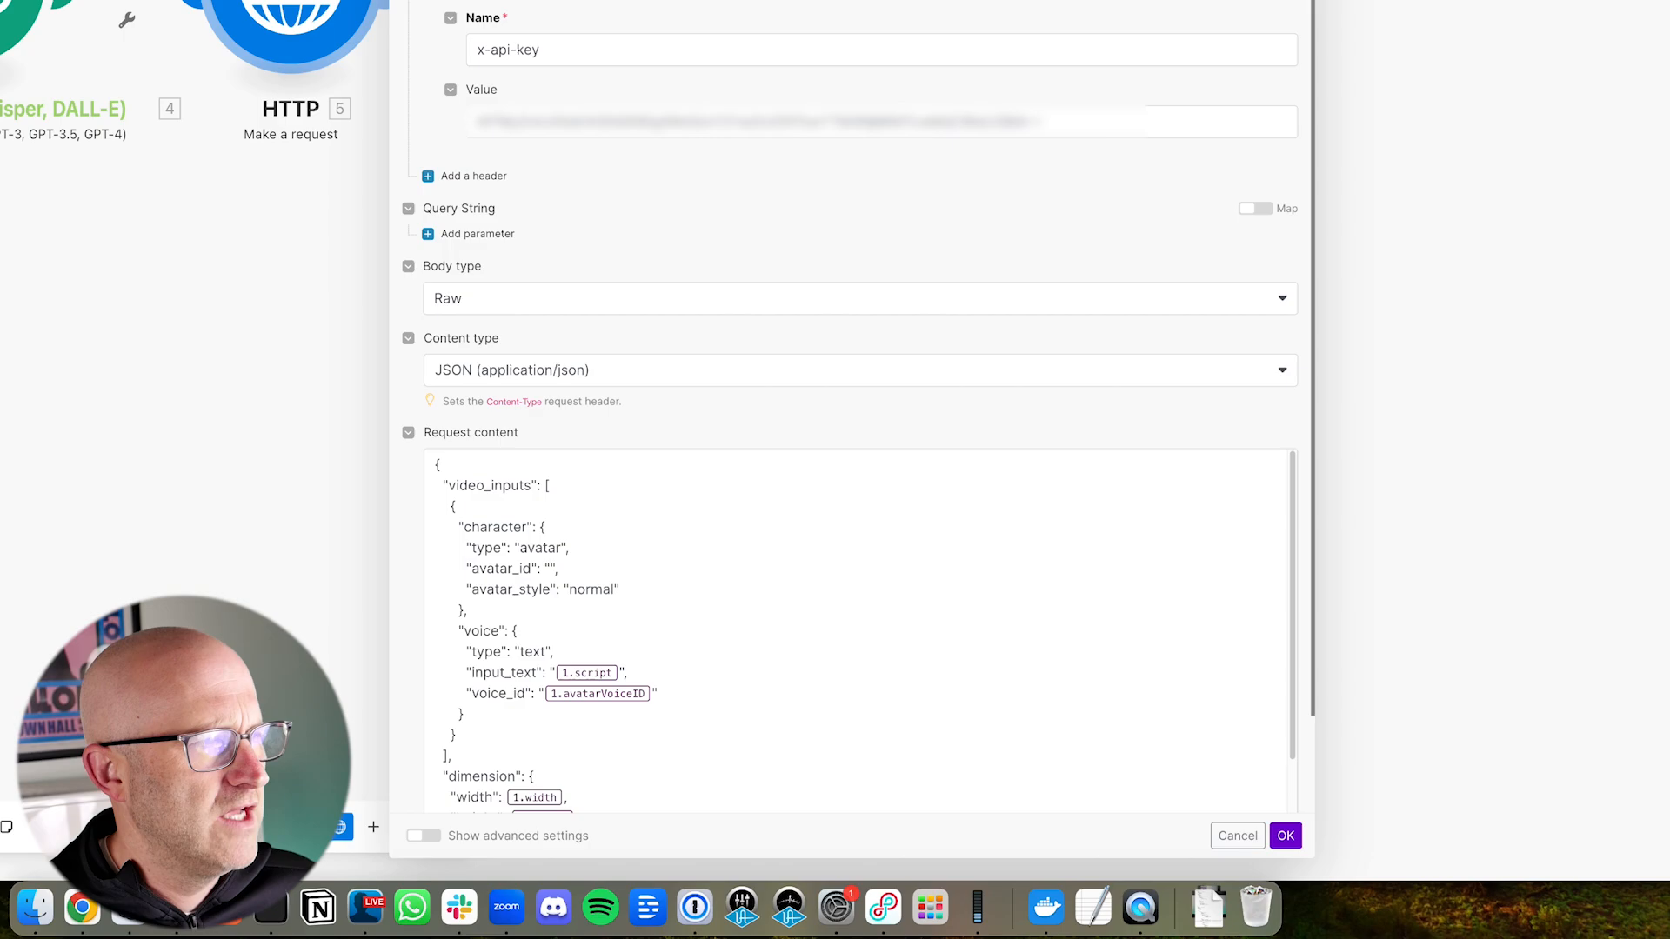
Step: Switch to HeyGen's avatar looks and copy the avatar ID of the Camera B.mov look
left_click_drag(747, 459, 746, 384)
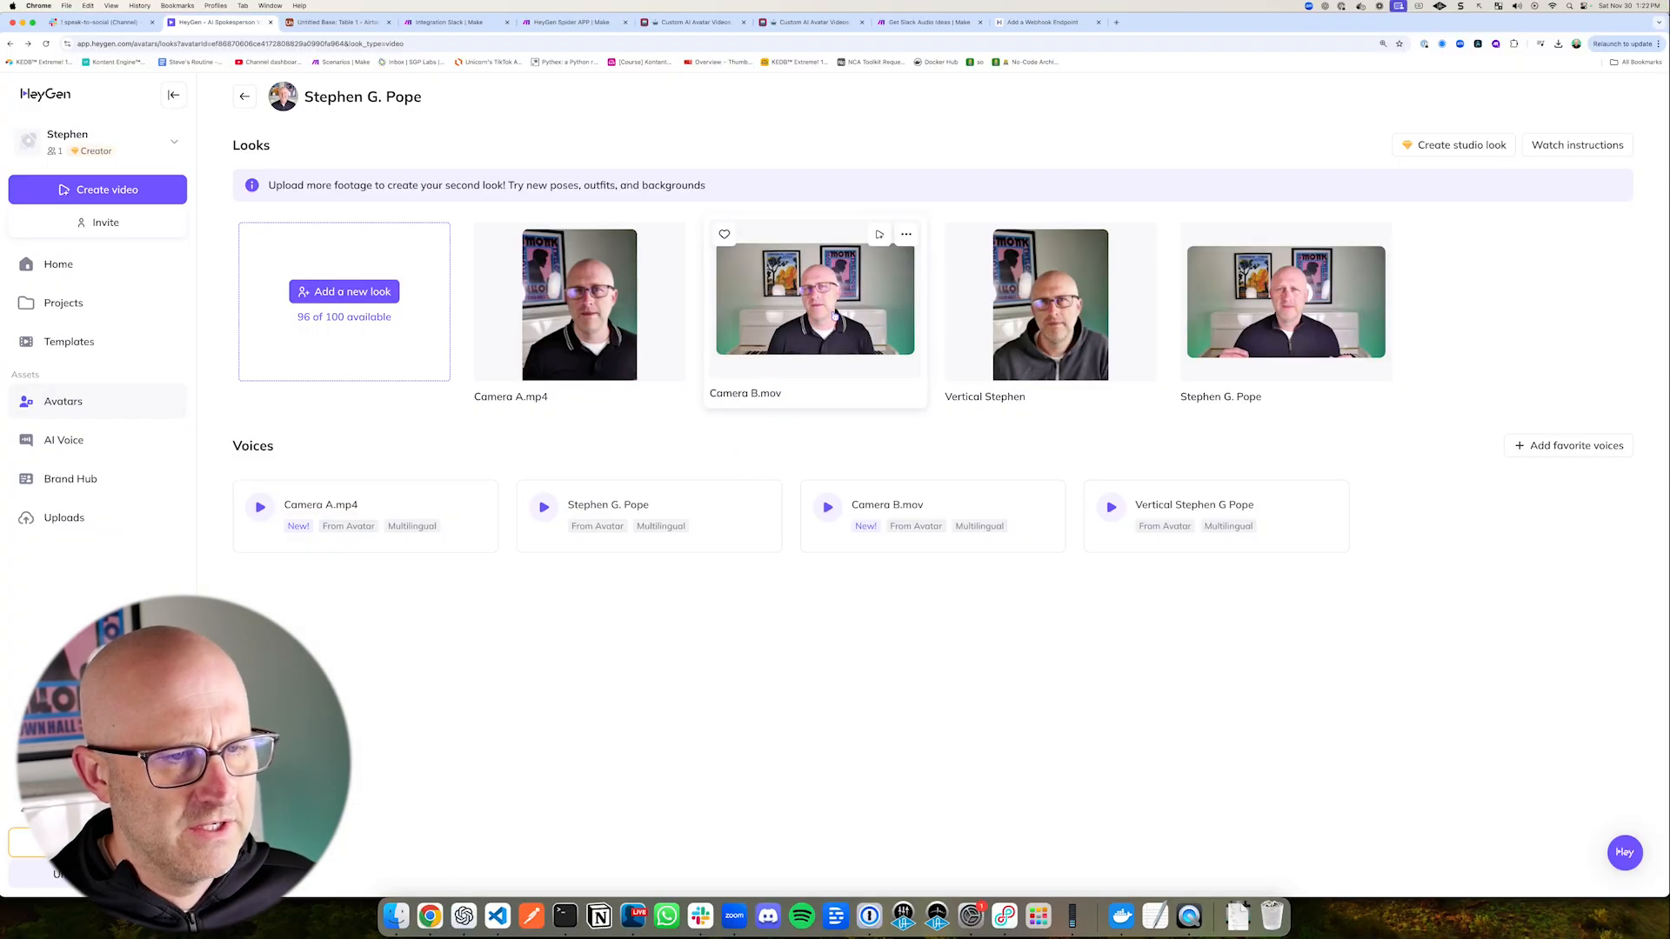
mouse_move(739, 497)
left_mouse_down()
mouse_move(734, 429)
mouse_move(762, 422)
left_mouse_up()
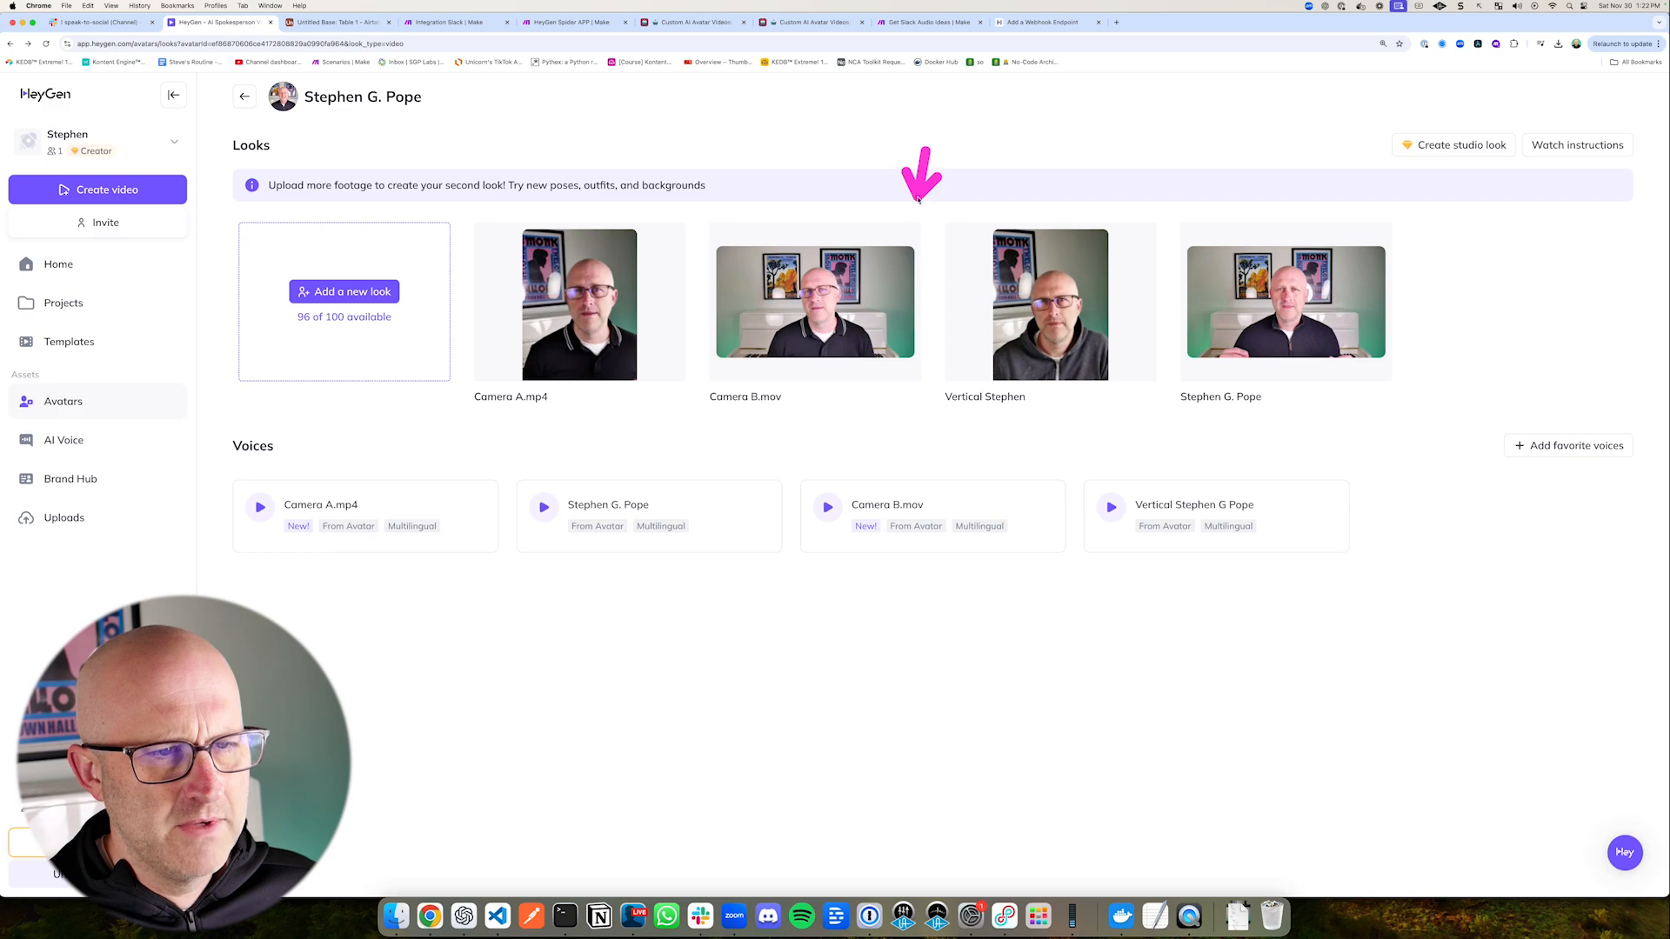
left_click(906, 234)
left_click(901, 331)
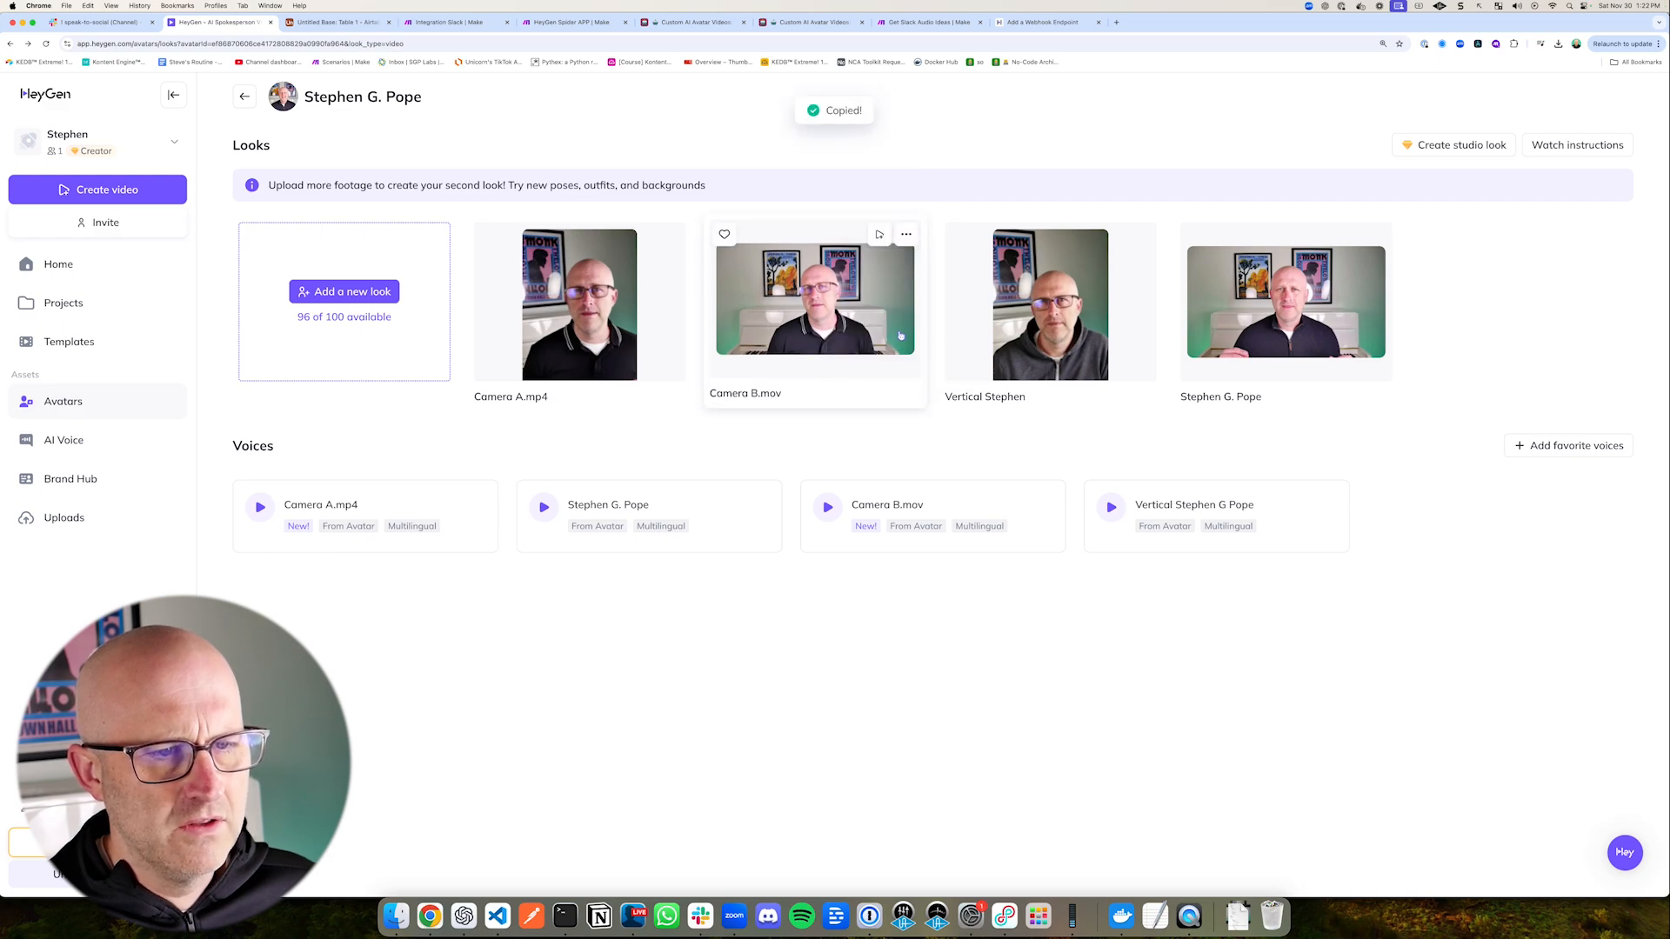
left_click_drag(494, 127, 471, 57)
Step: Return to the HTTP module in Make and paste the copied Camera B.mov avatar ID as the avatar_id value
left_click(467, 23)
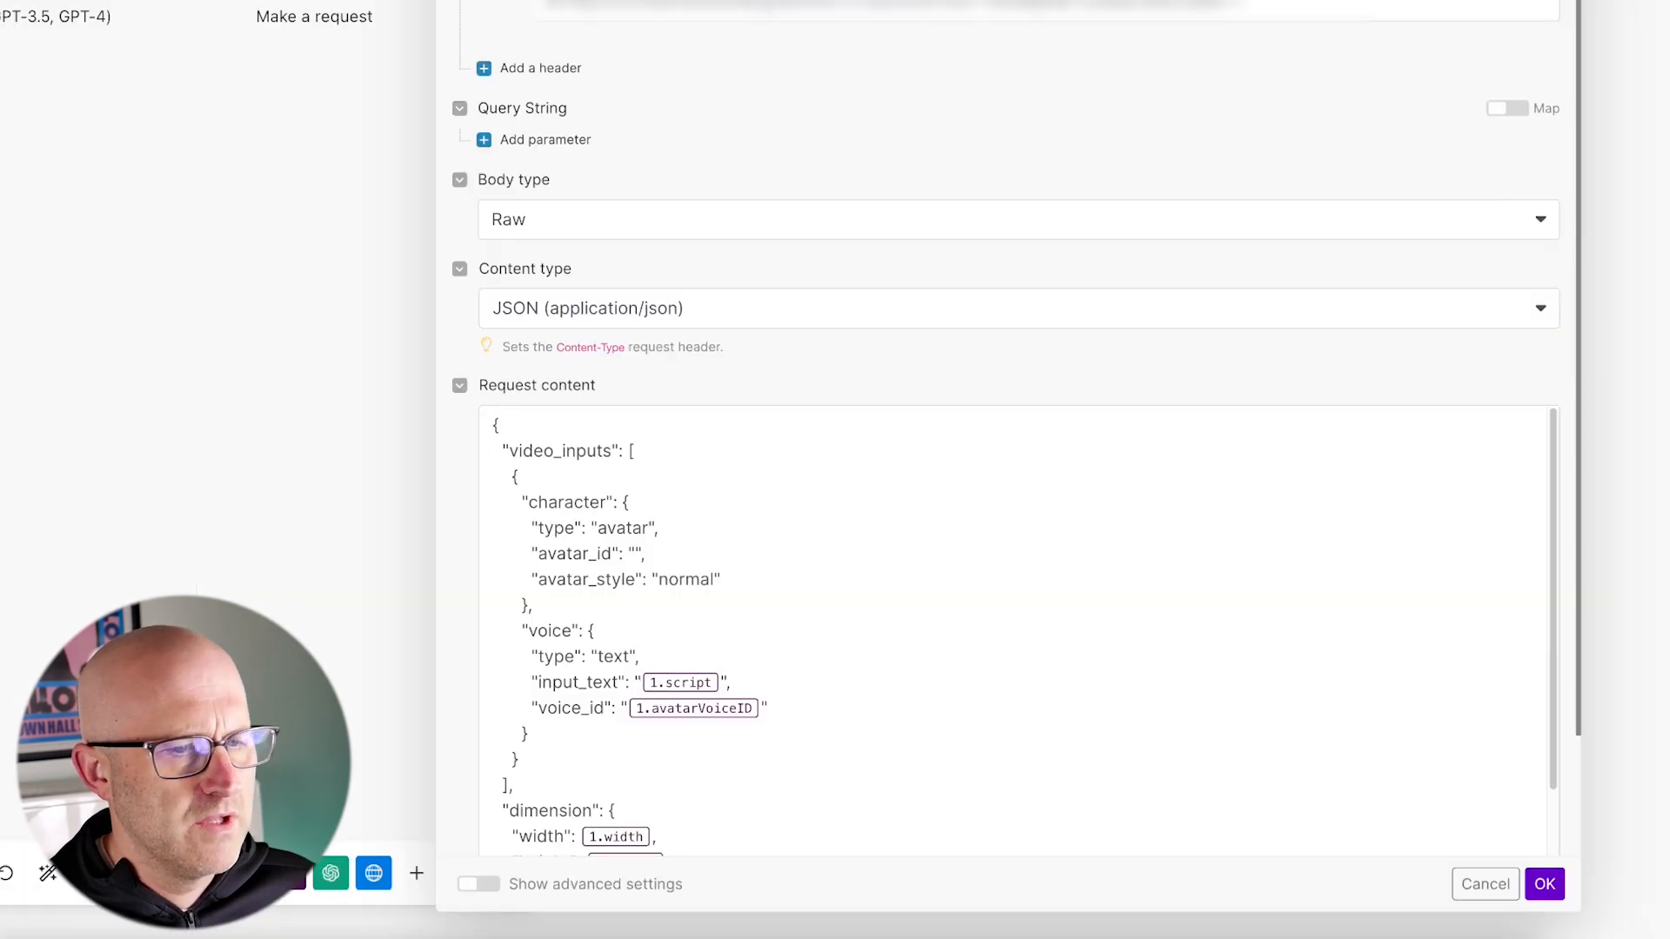
left_click_drag(696, 434, 638, 548)
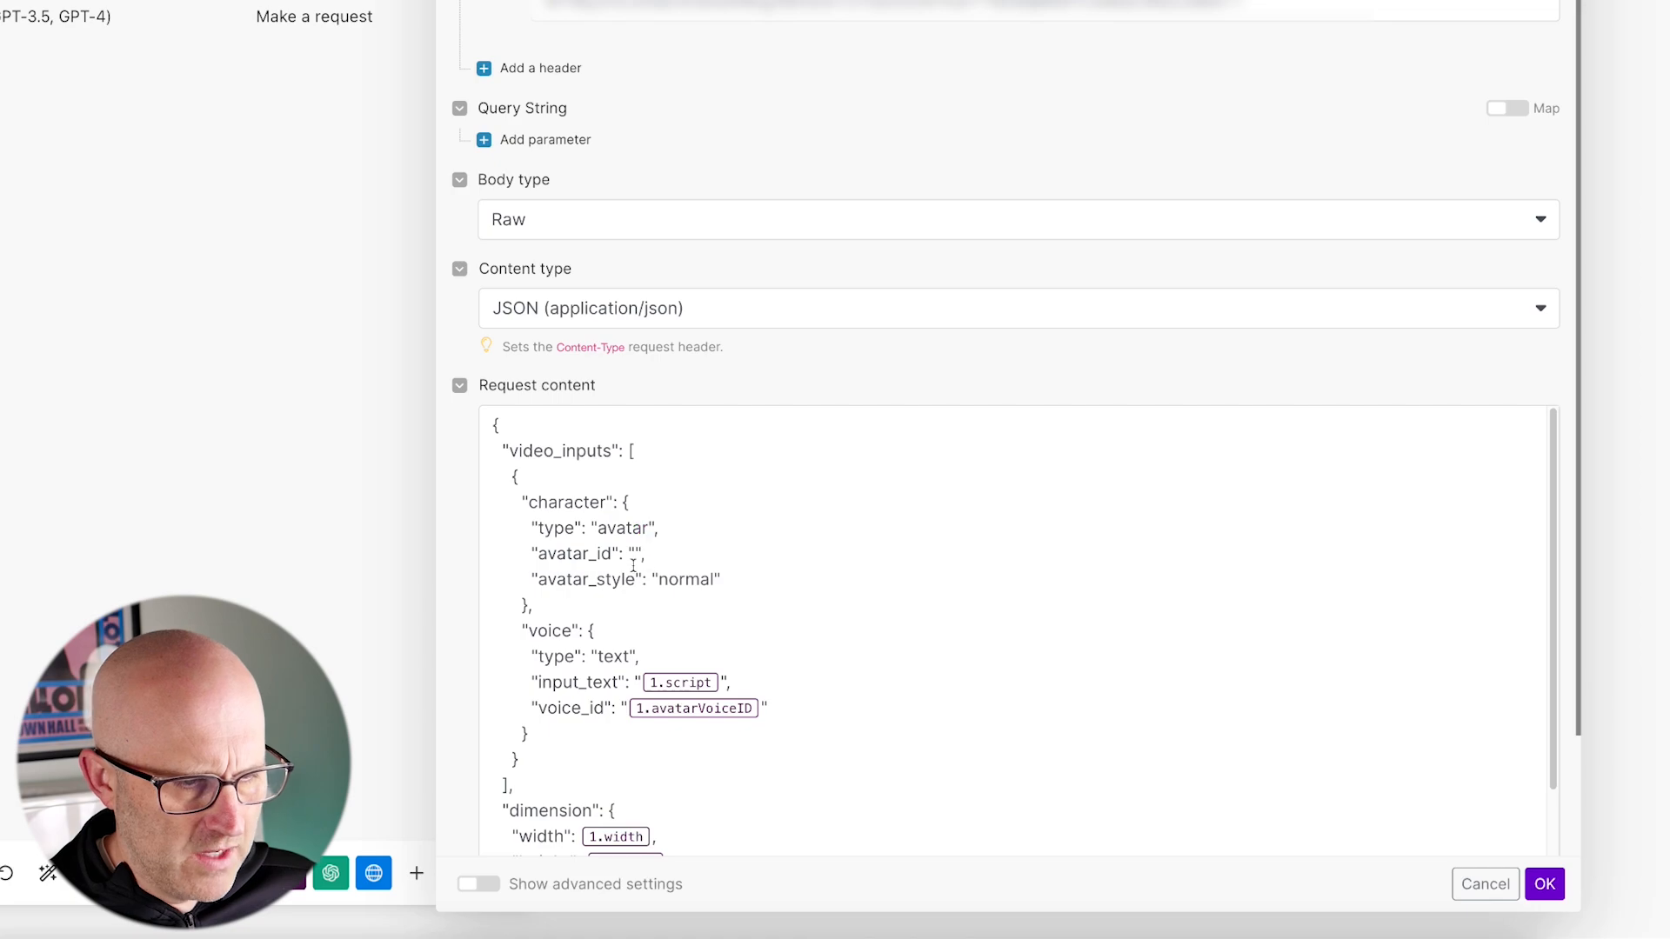
left_click(637, 550)
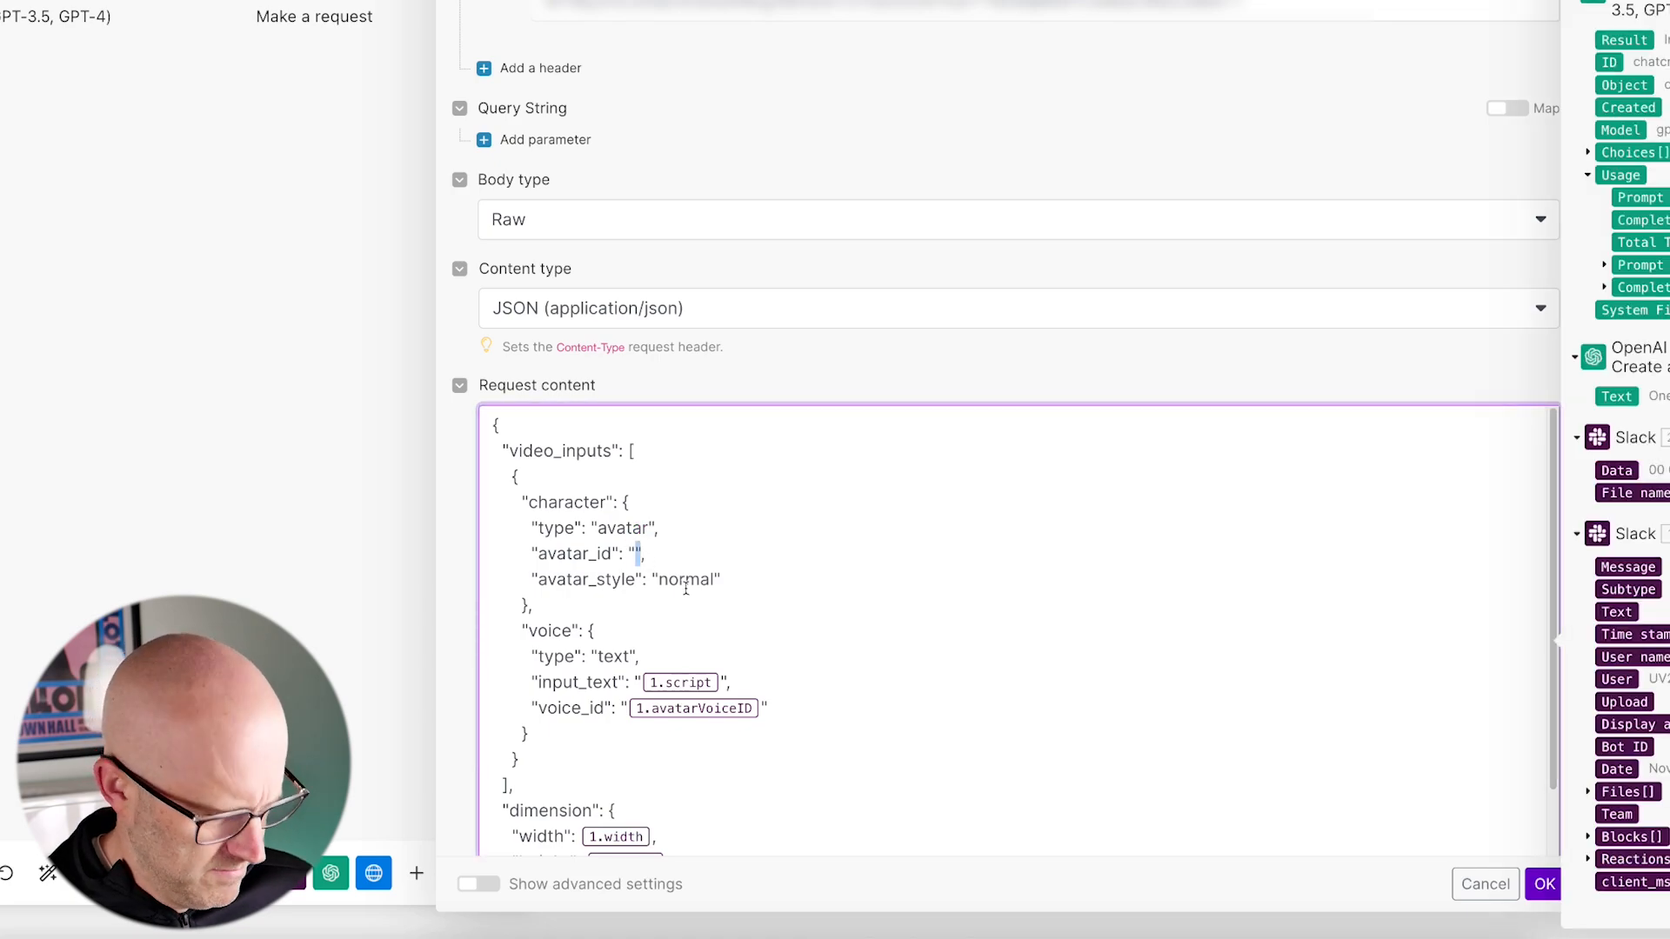
left_click_drag(632, 419, 633, 531)
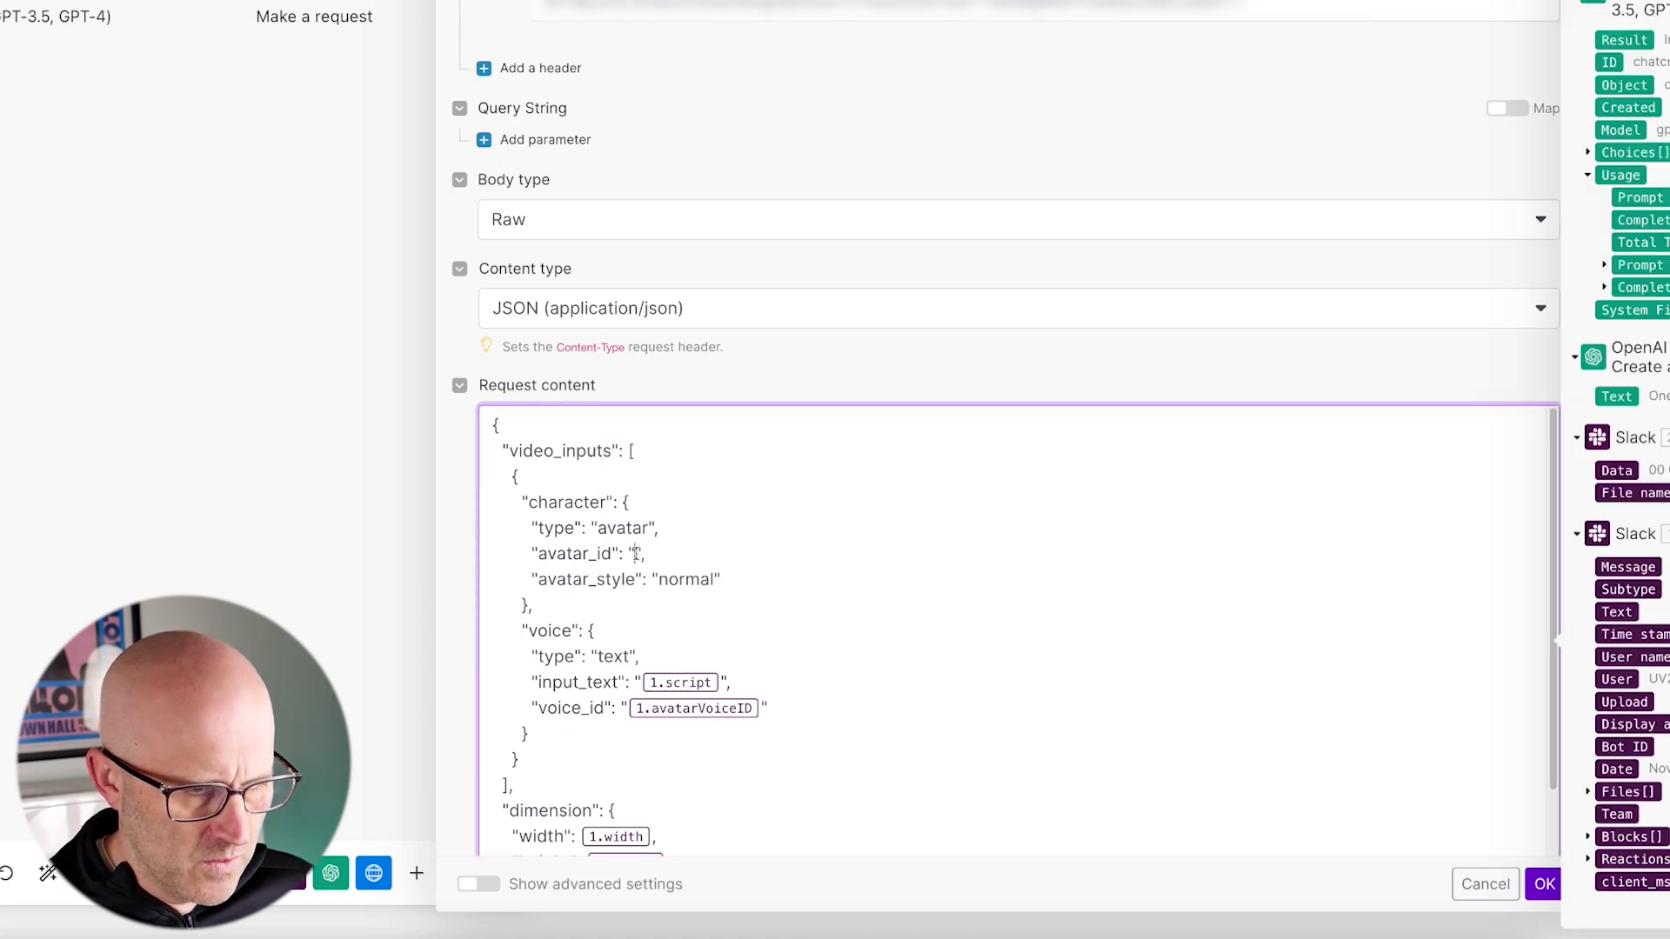
key("ctrl+v")
Step: Replace the 1.script placeholder in input_text with the Result of the OpenAI completion module (4)
scroll(645, 564, "down", 1)
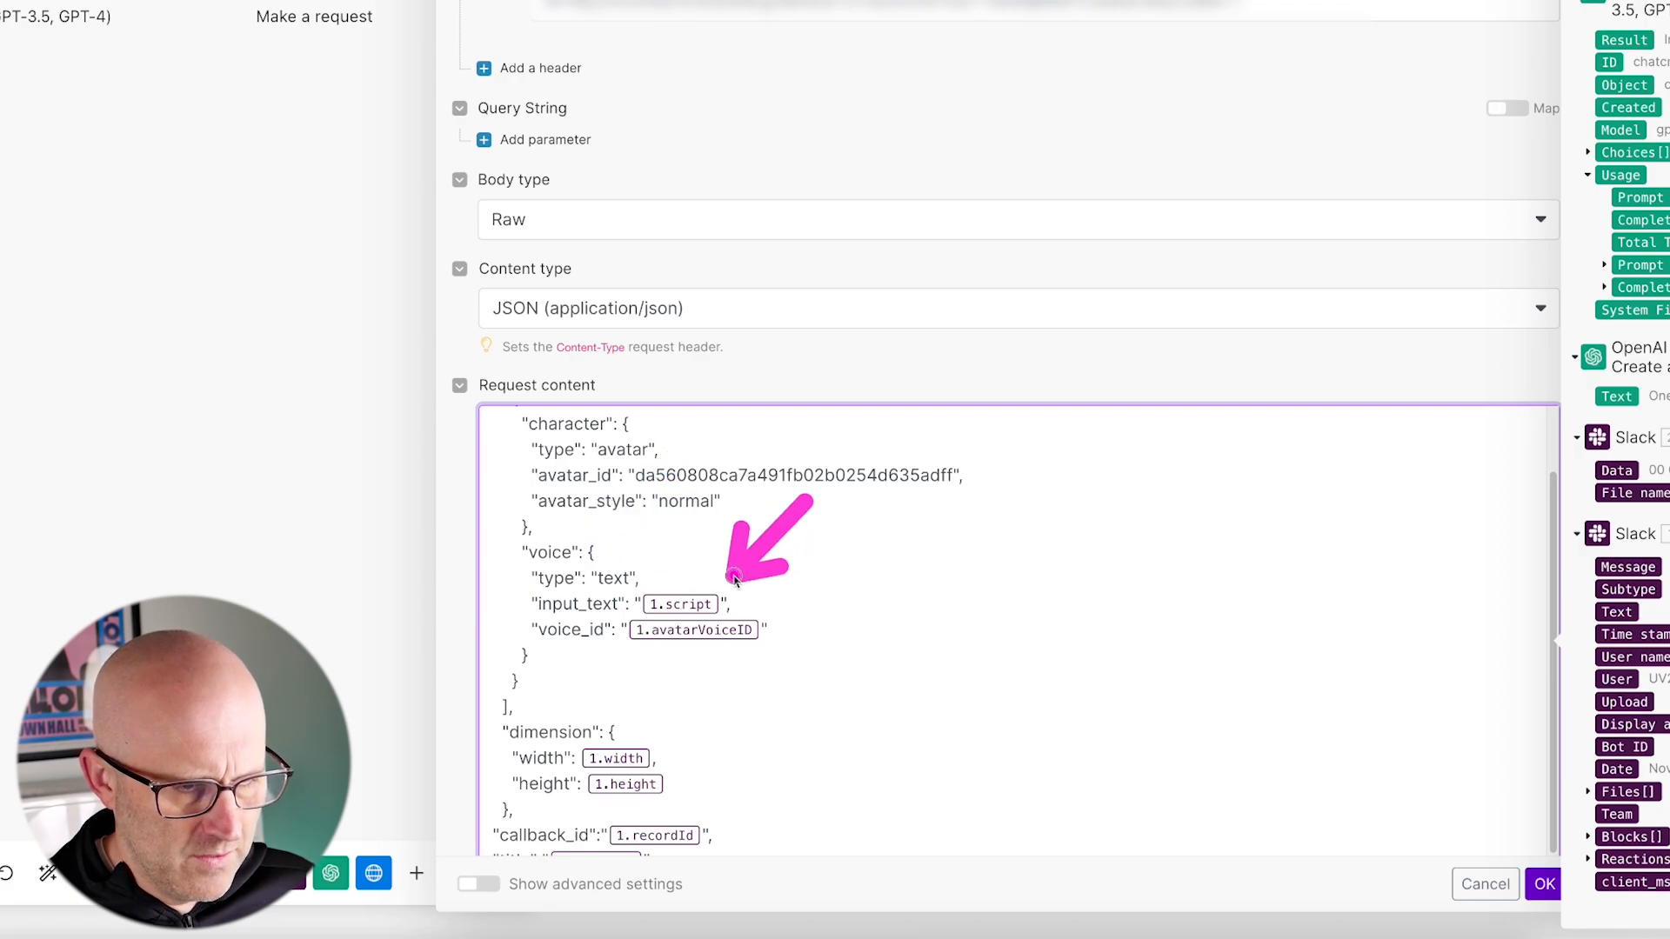
left_click(720, 600)
key("BackSpace")
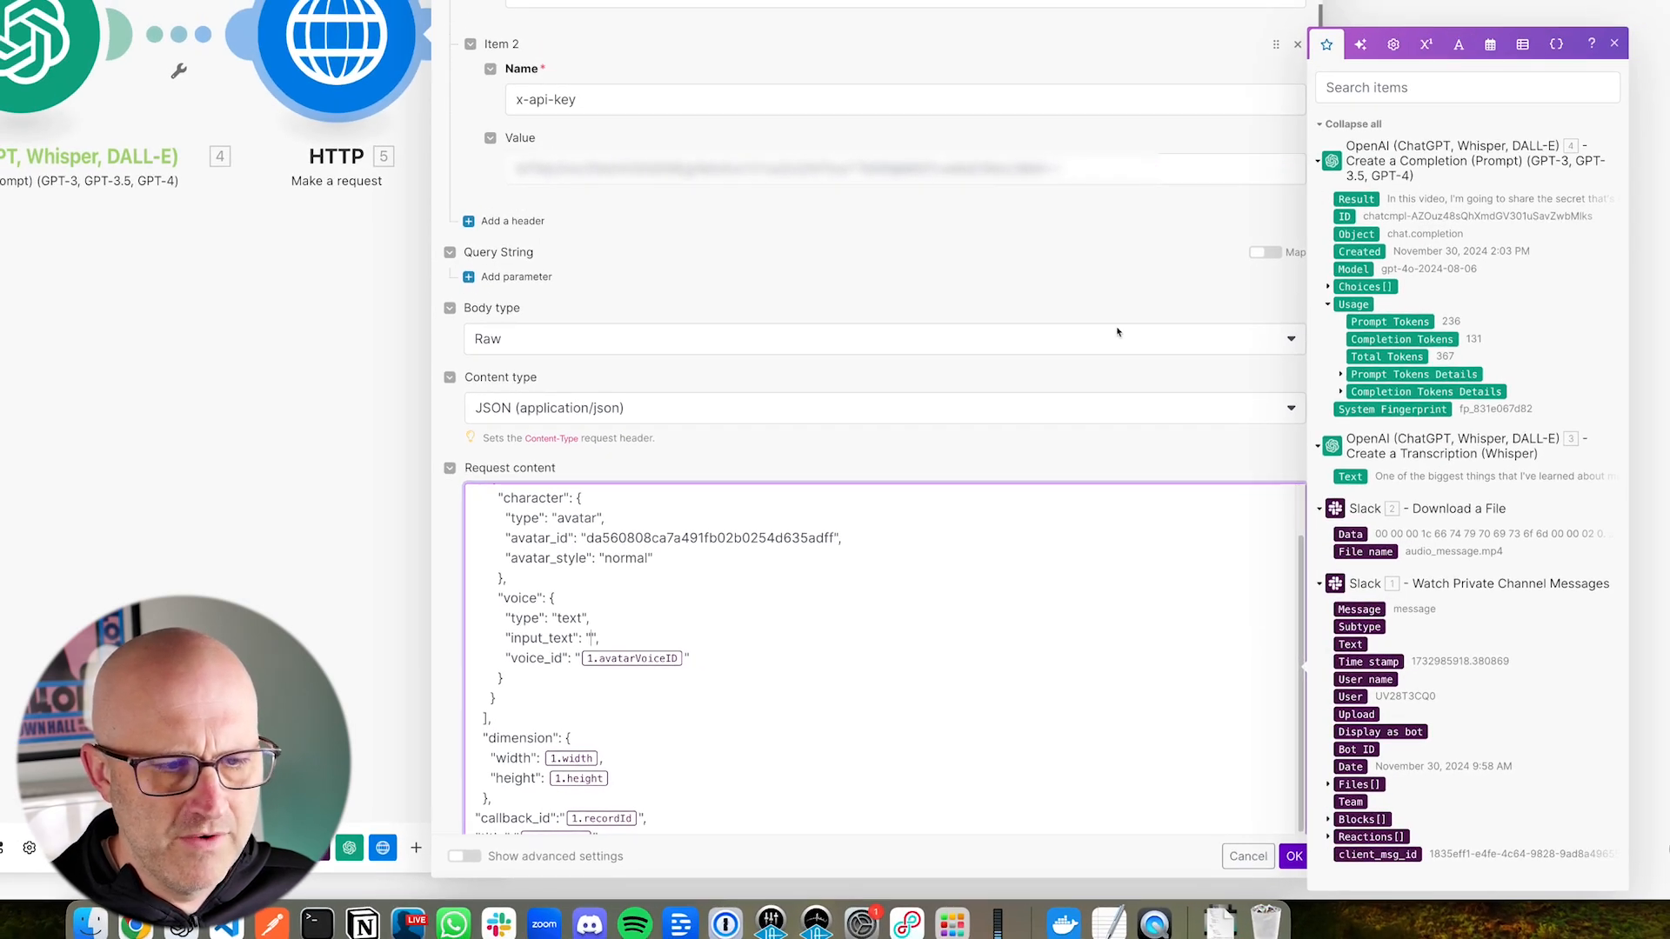
left_click(1357, 199)
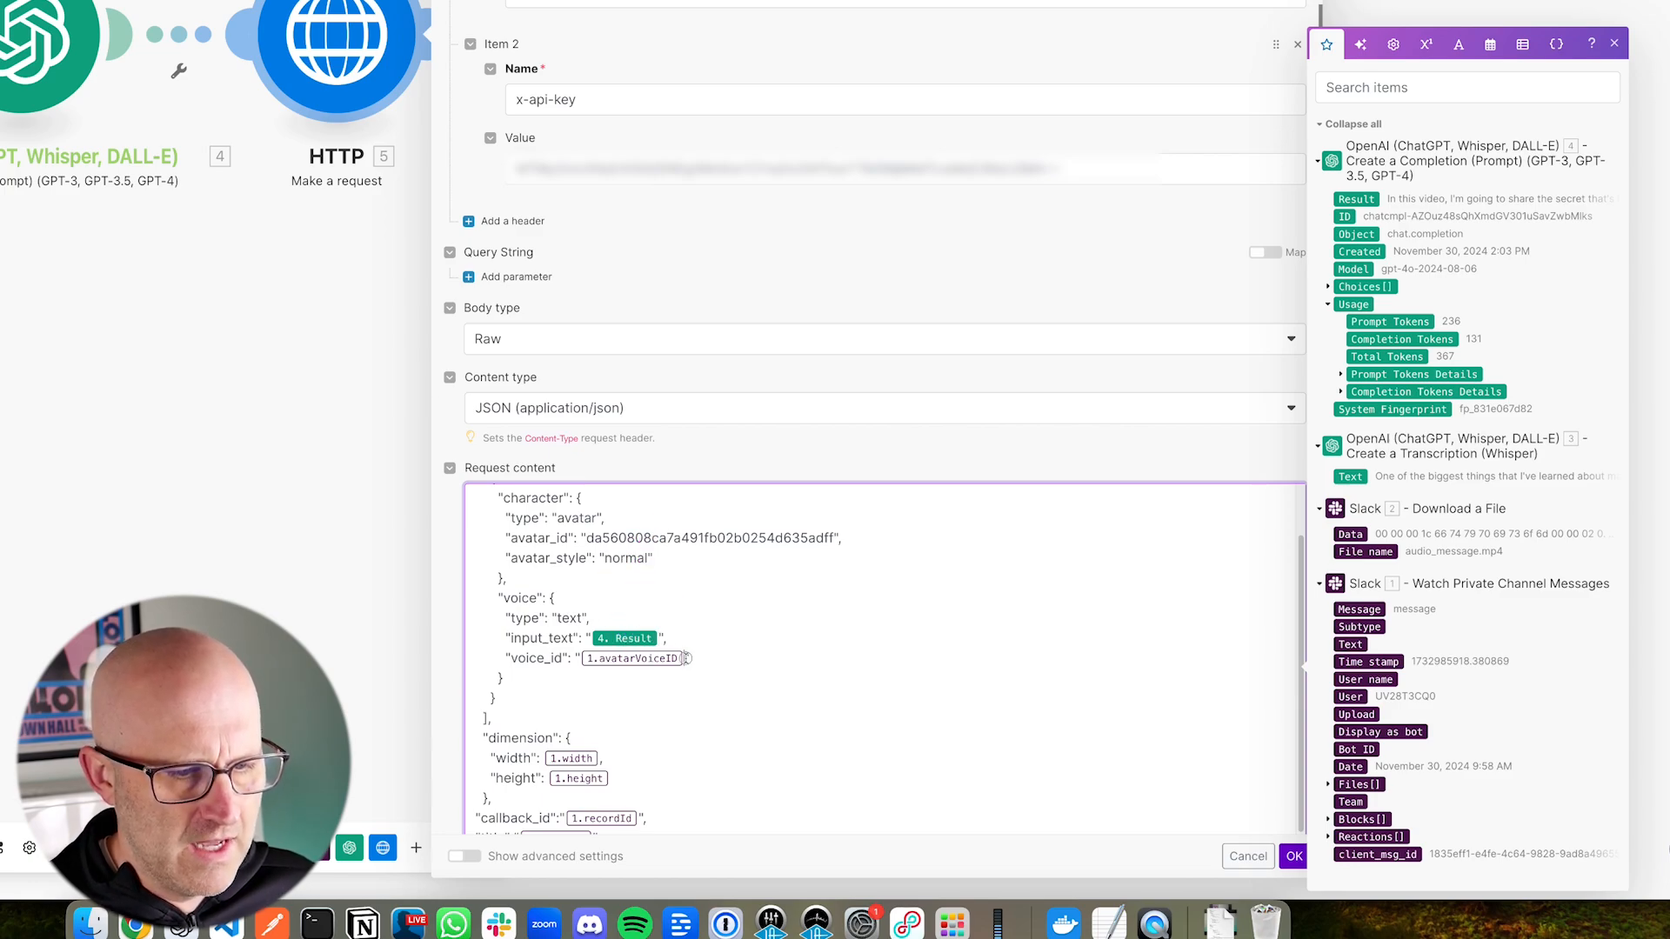
Step: Replace the 1.avatarVoiceID placeholder in voice_id with the Camera B.mov voice ID copied from HeyGen's AI Voice page
key("BackSpace")
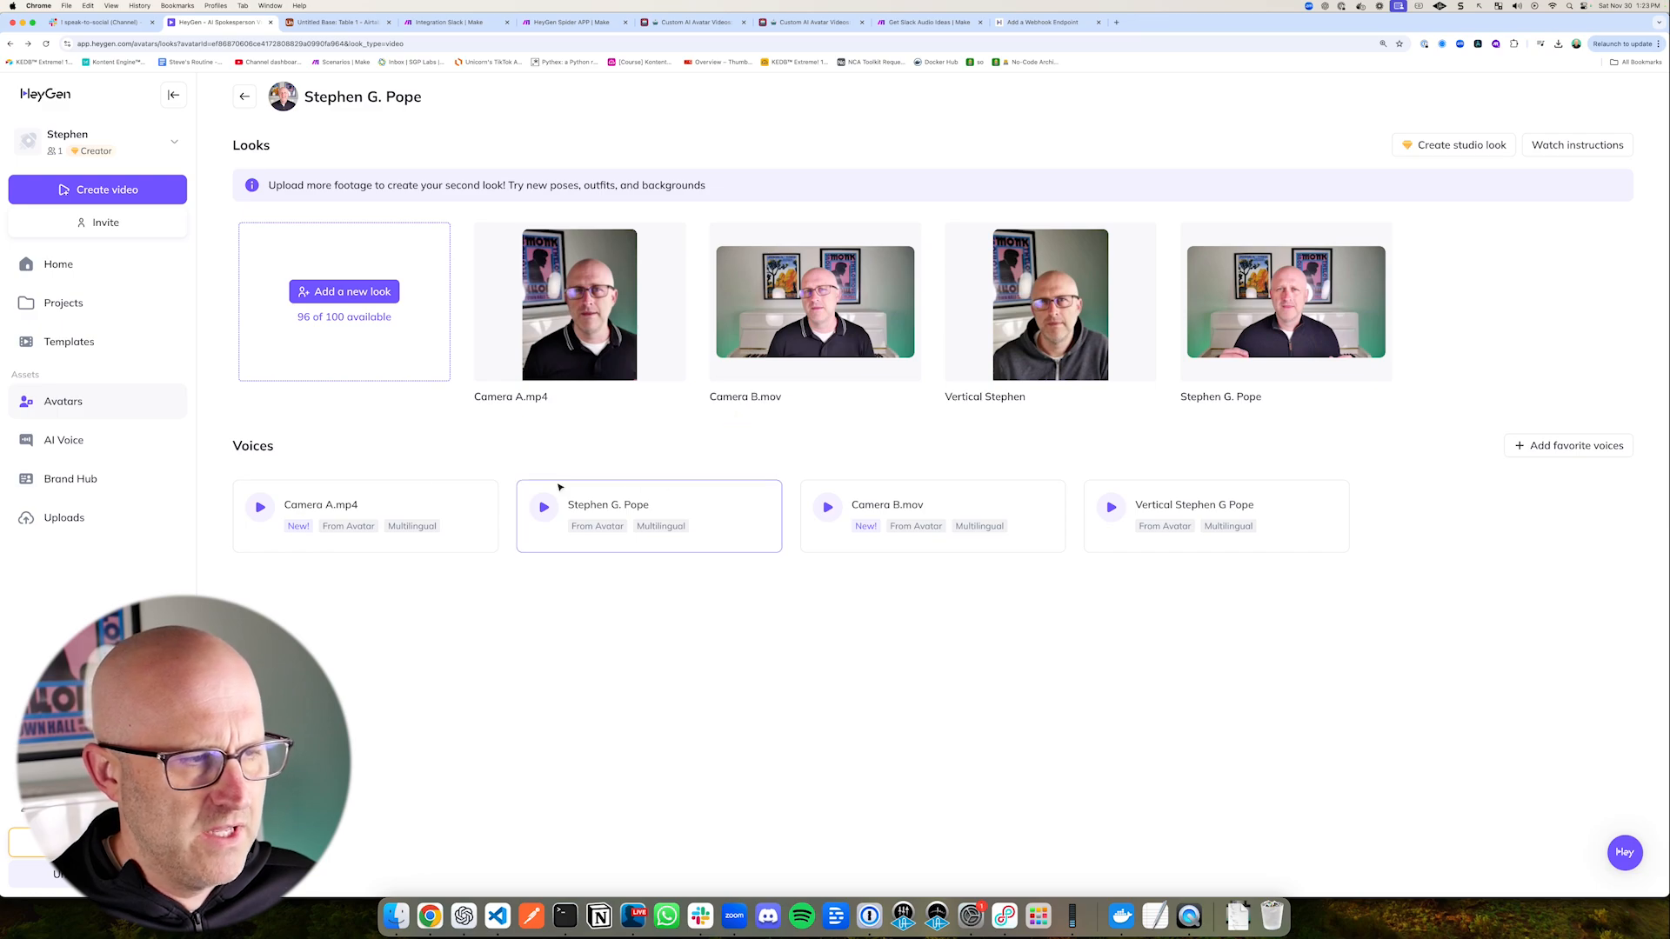
left_click(66, 441)
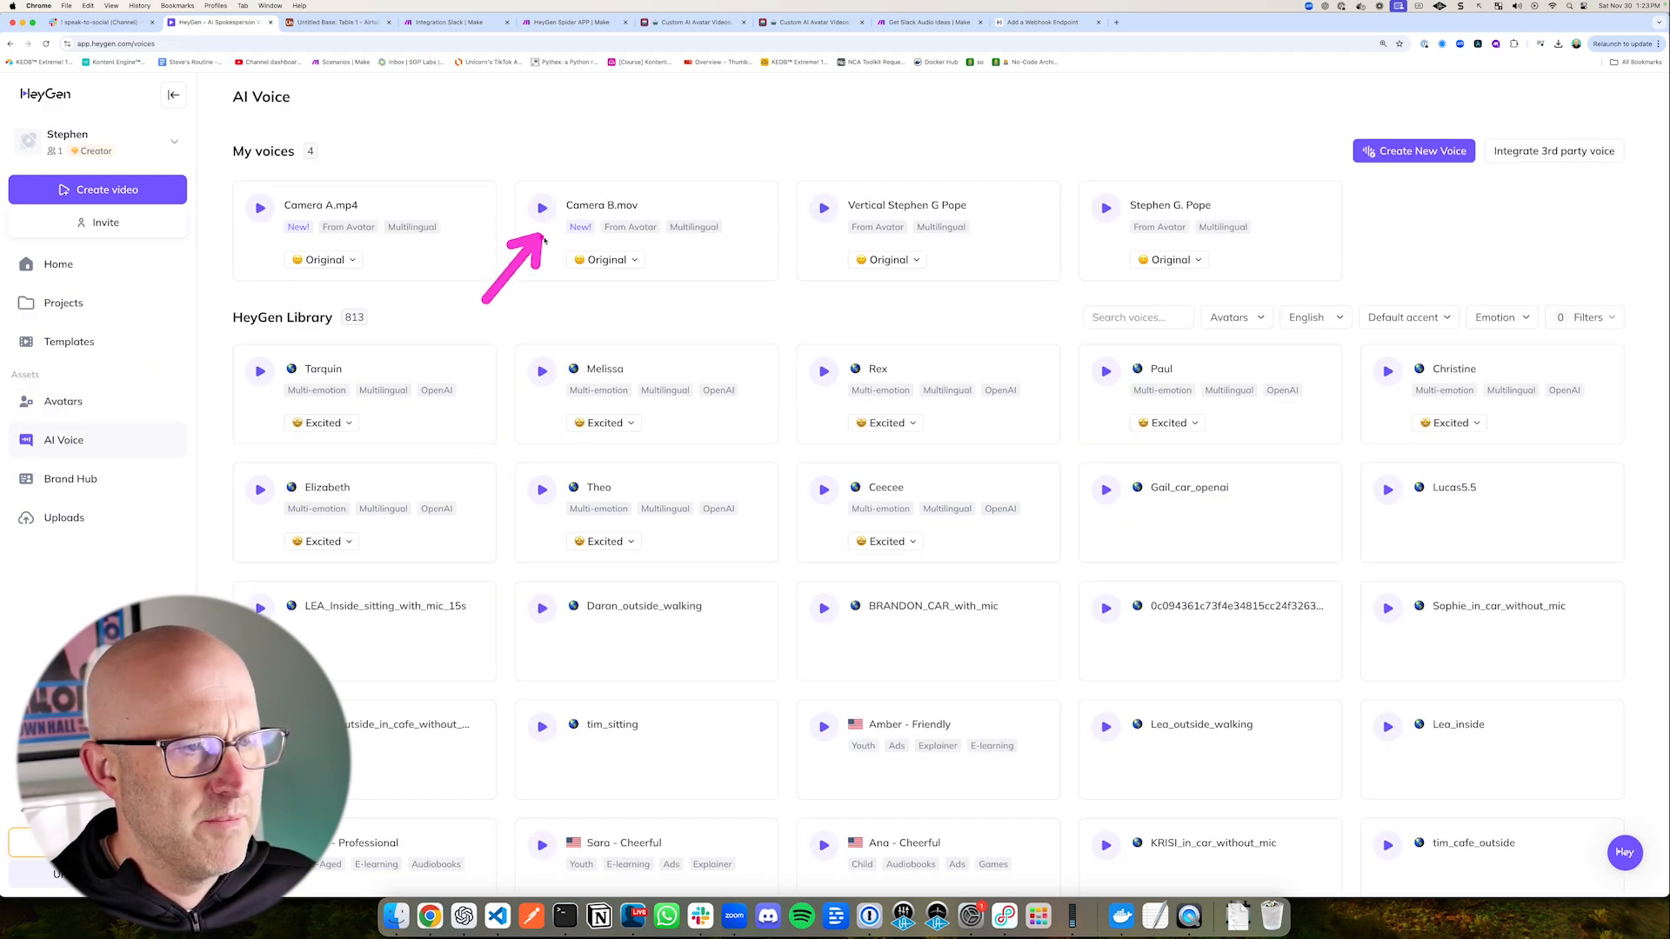
mouse_move(724, 203)
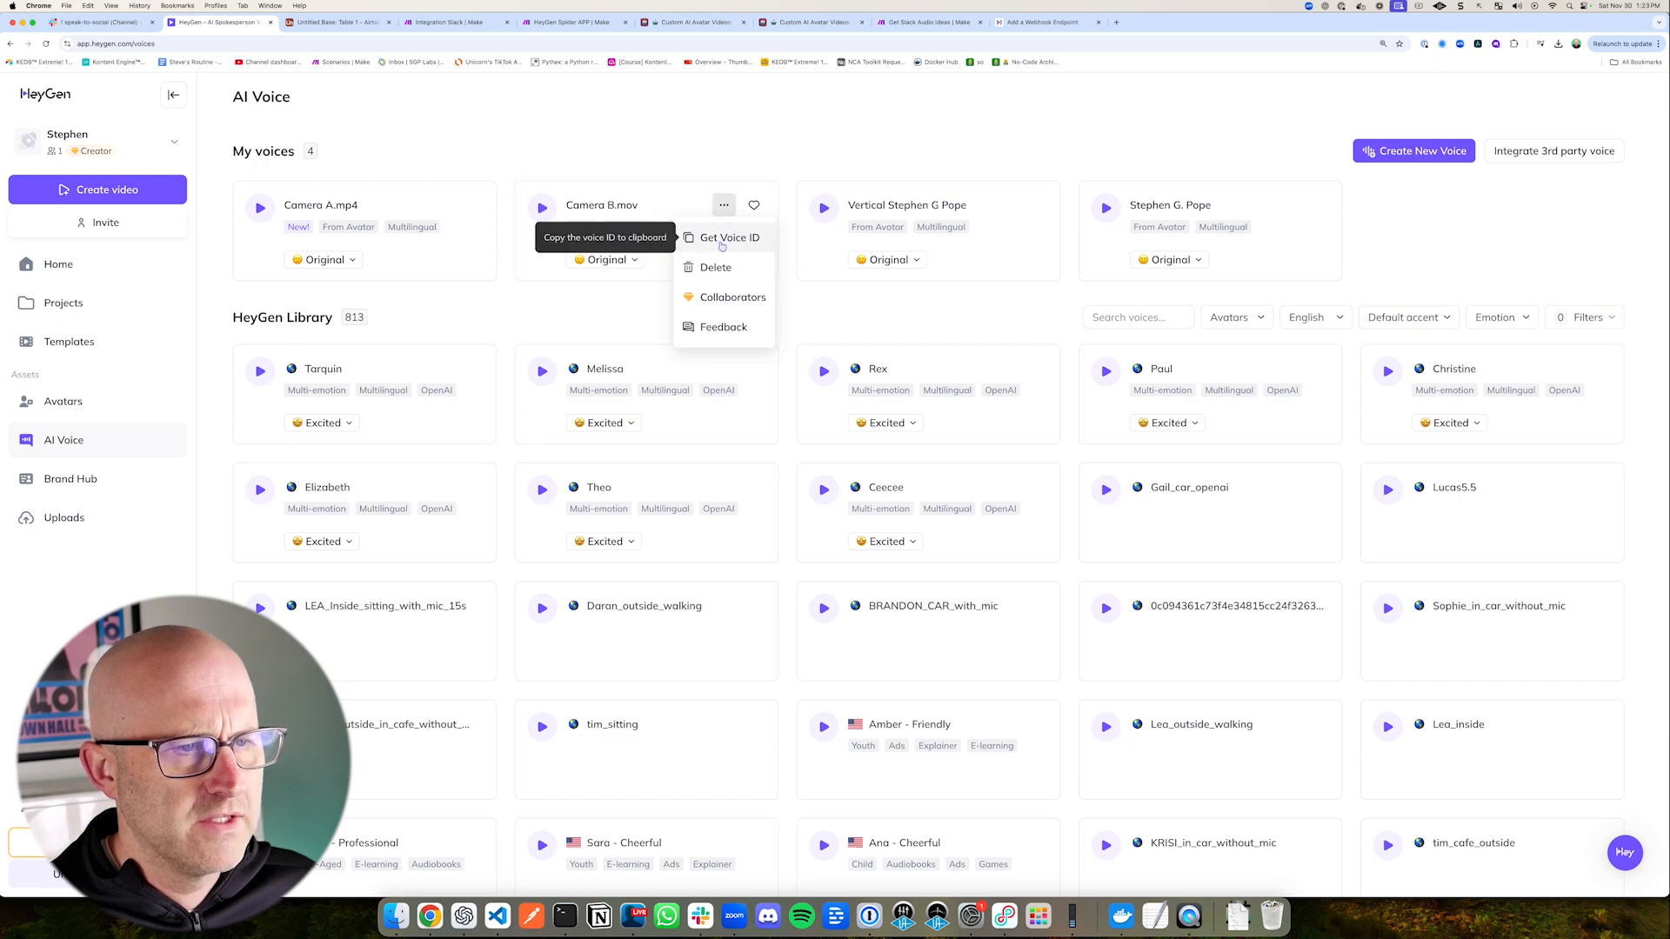
left_click(721, 241)
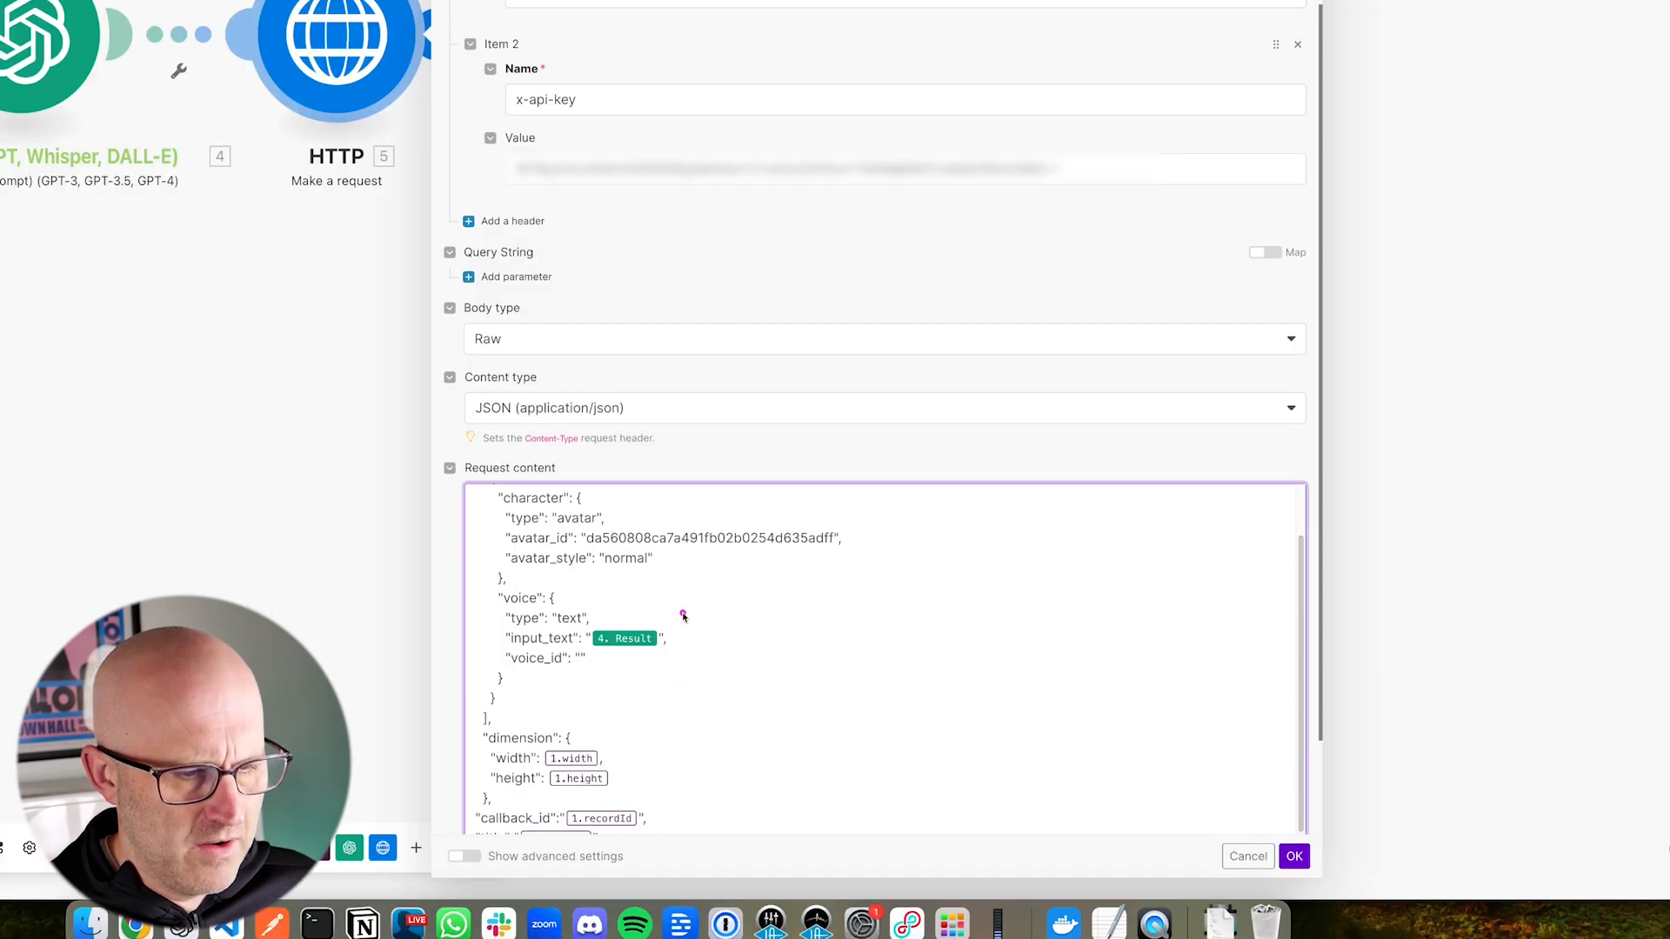
left_click(580, 655)
key("super+v")
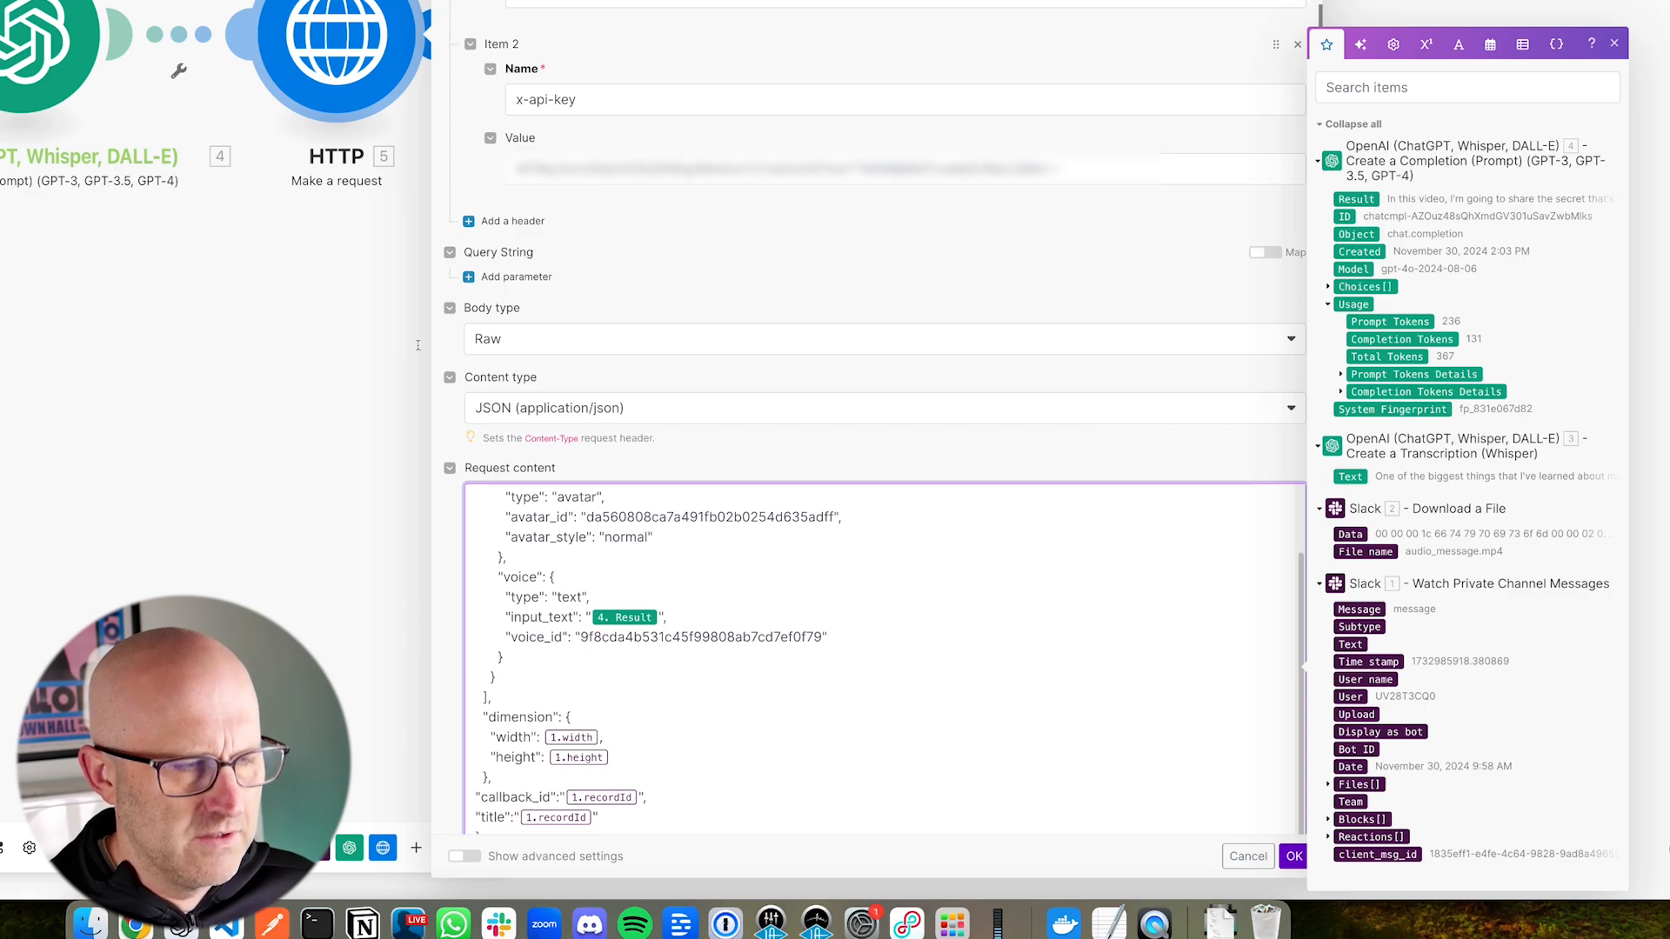
Step: Set the dimension width to 1920 and remove the 1.height placeholder from the height value in the request content
left_click(73, 405)
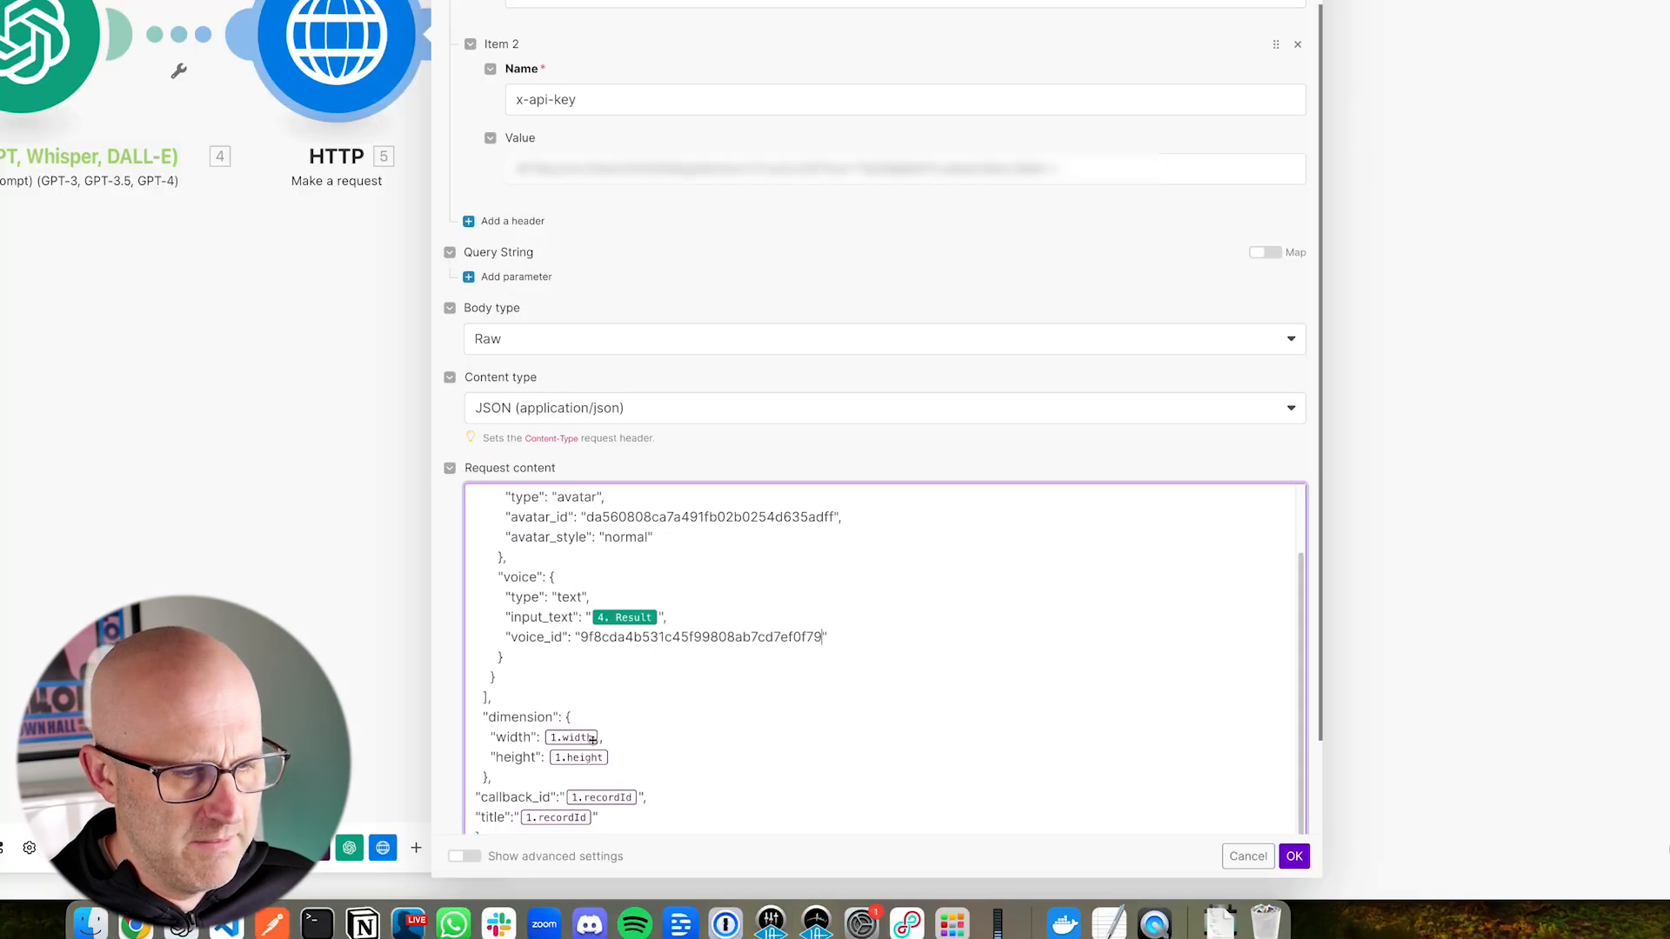
left_click(623, 731)
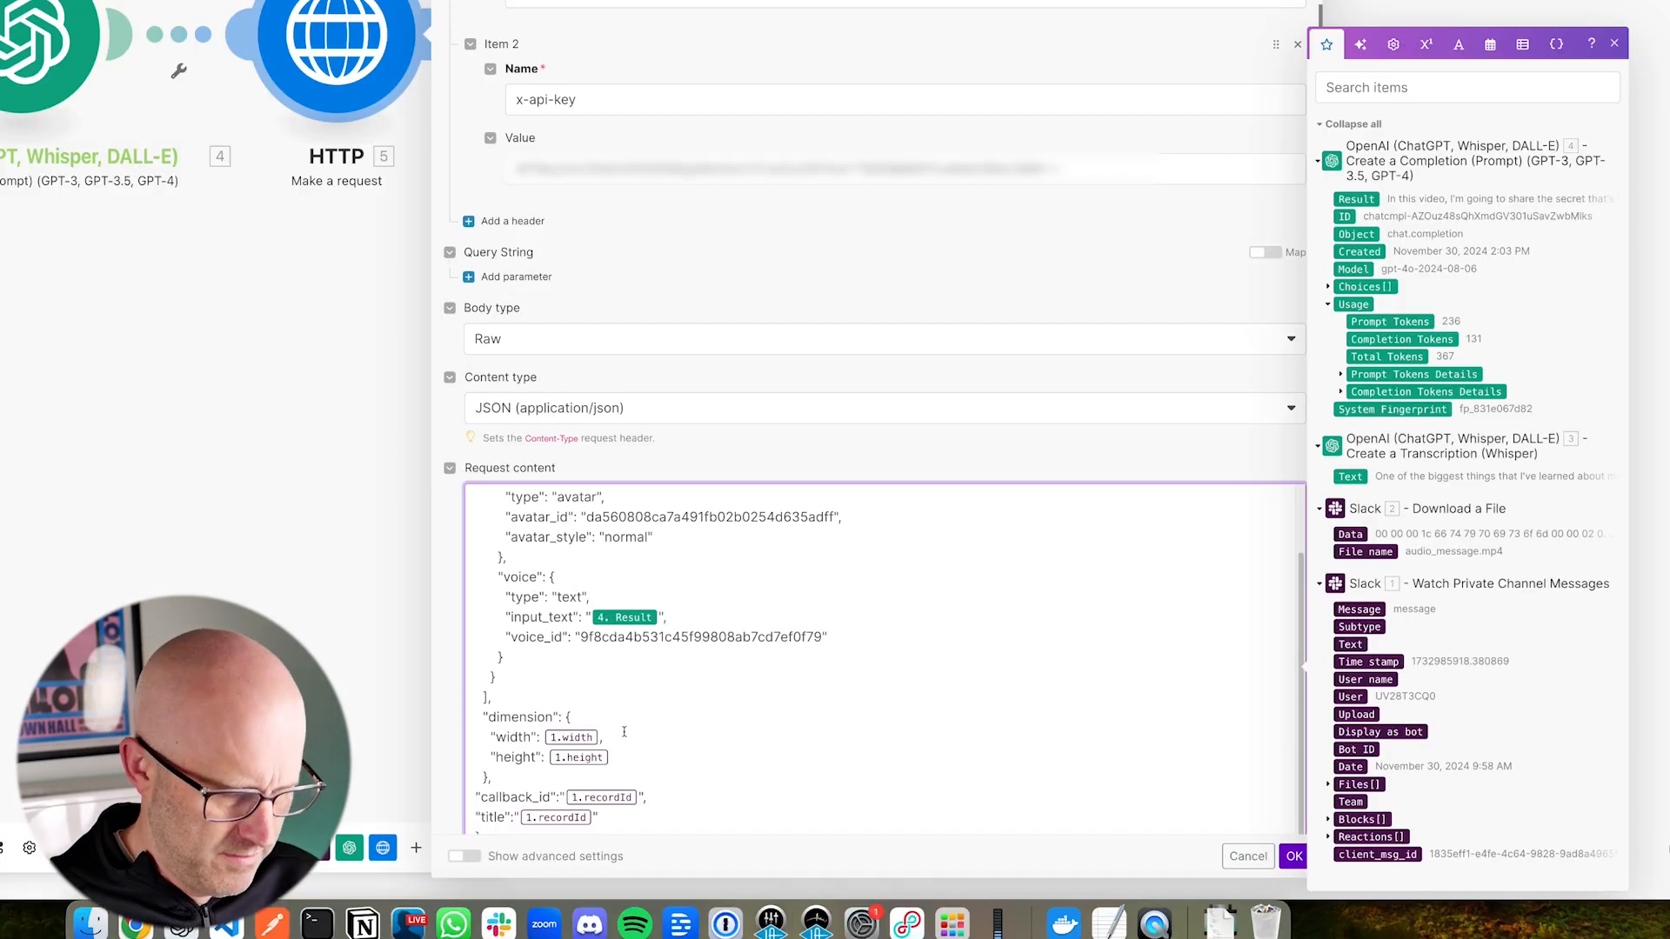
key("BackSpace")
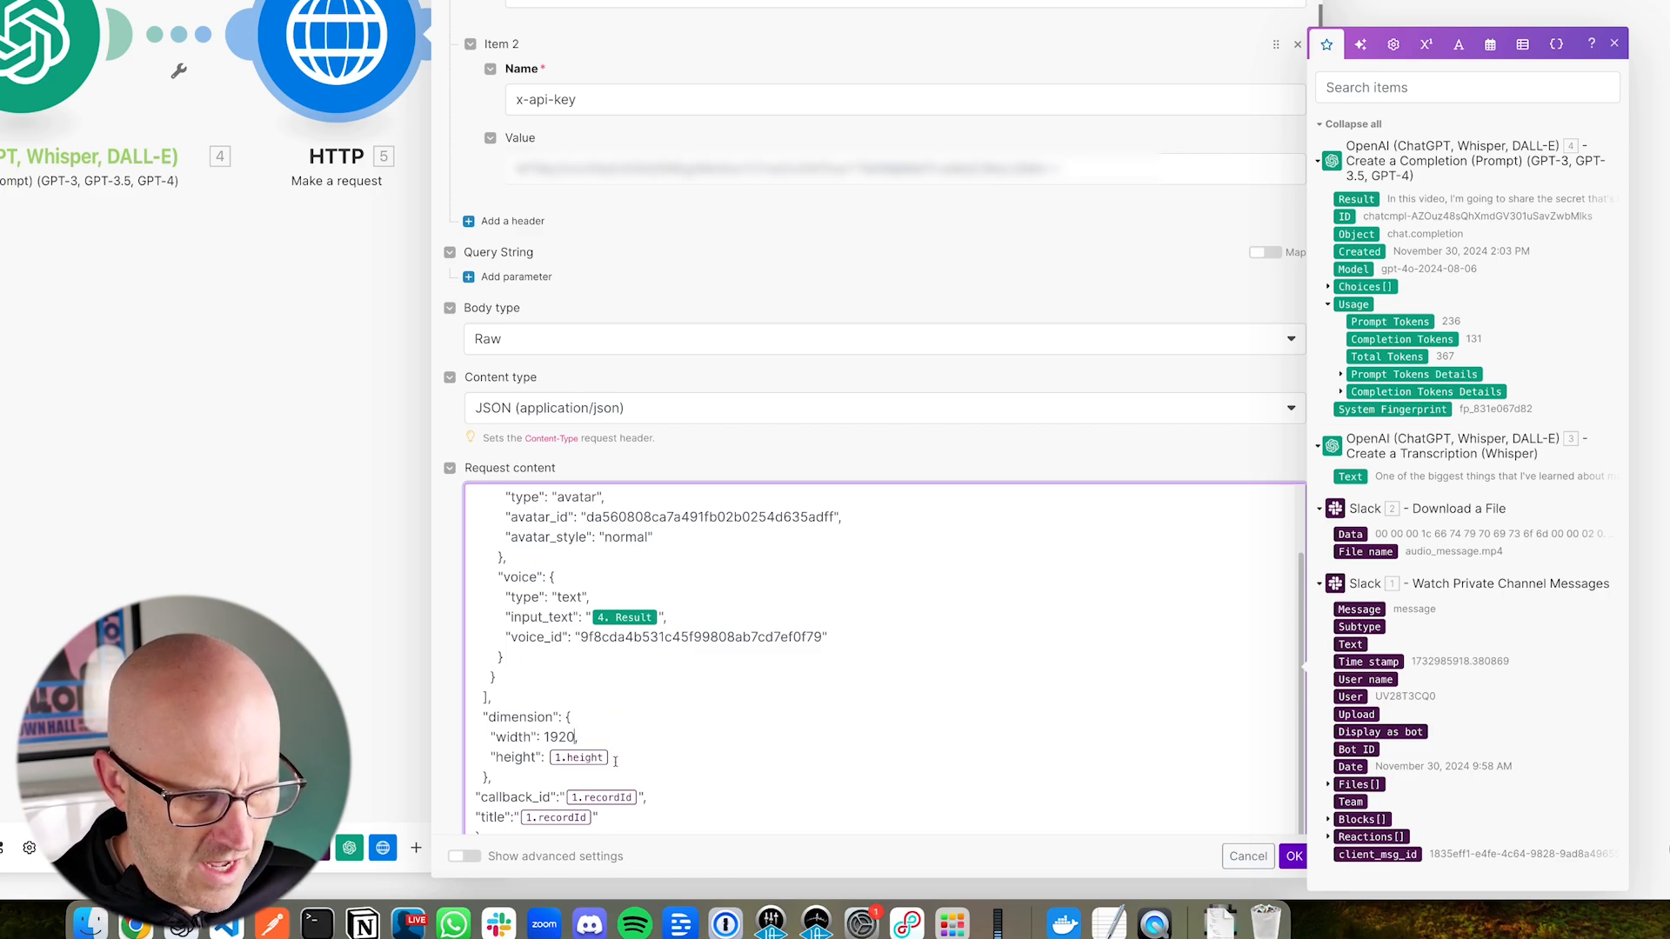
key("BackSpace")
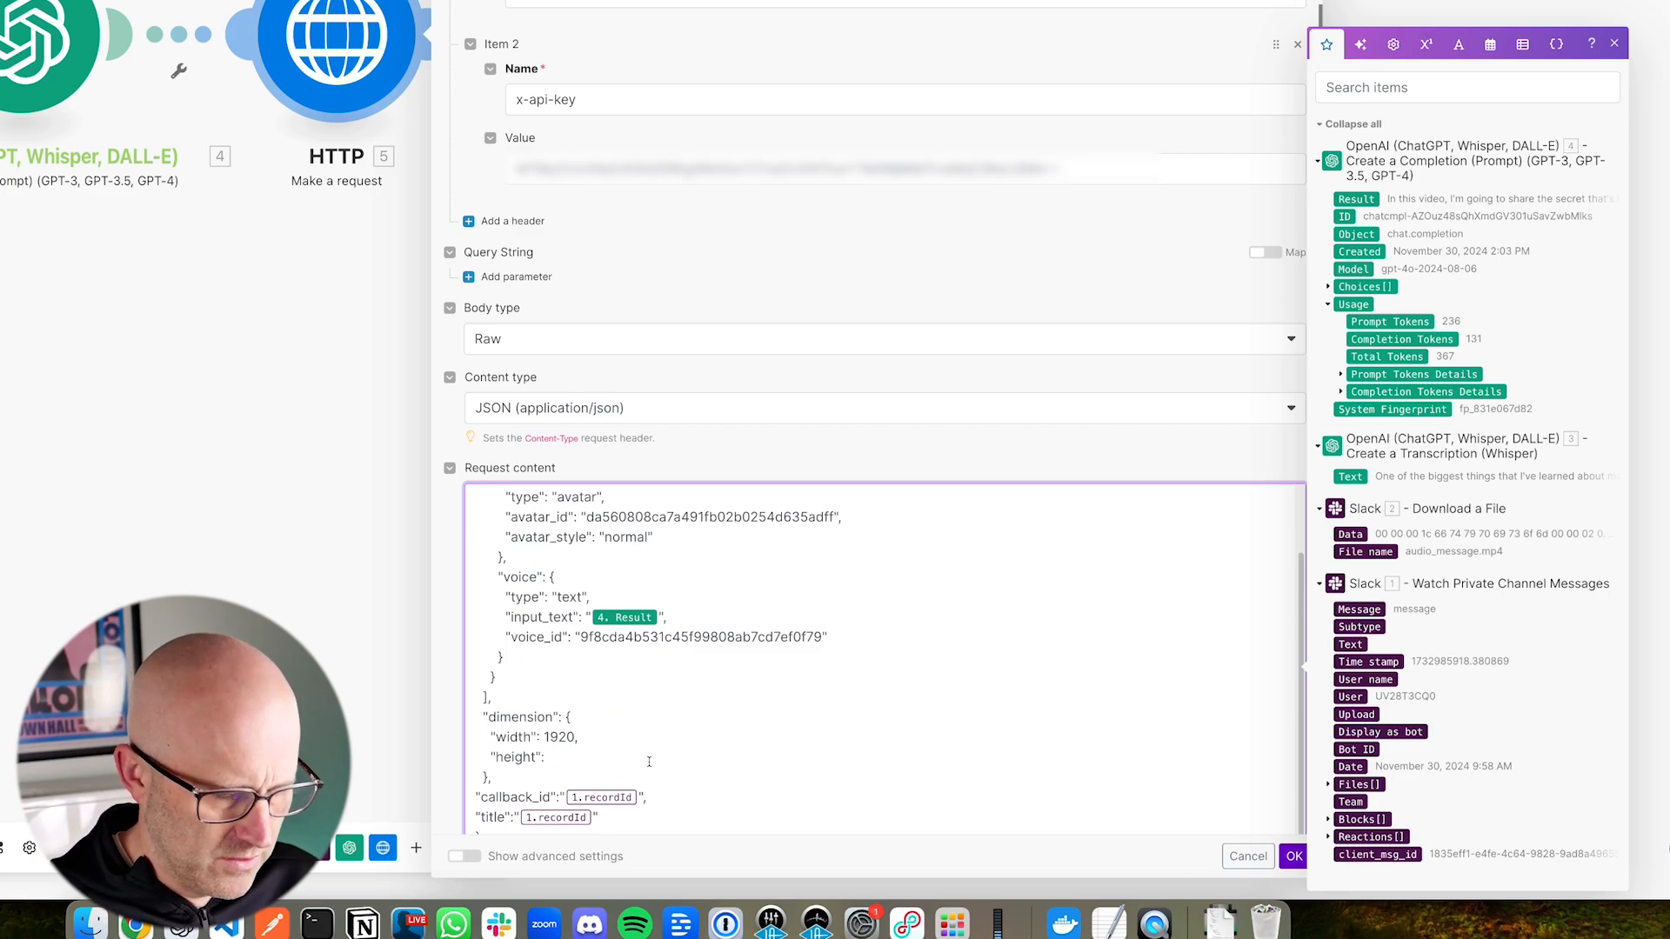
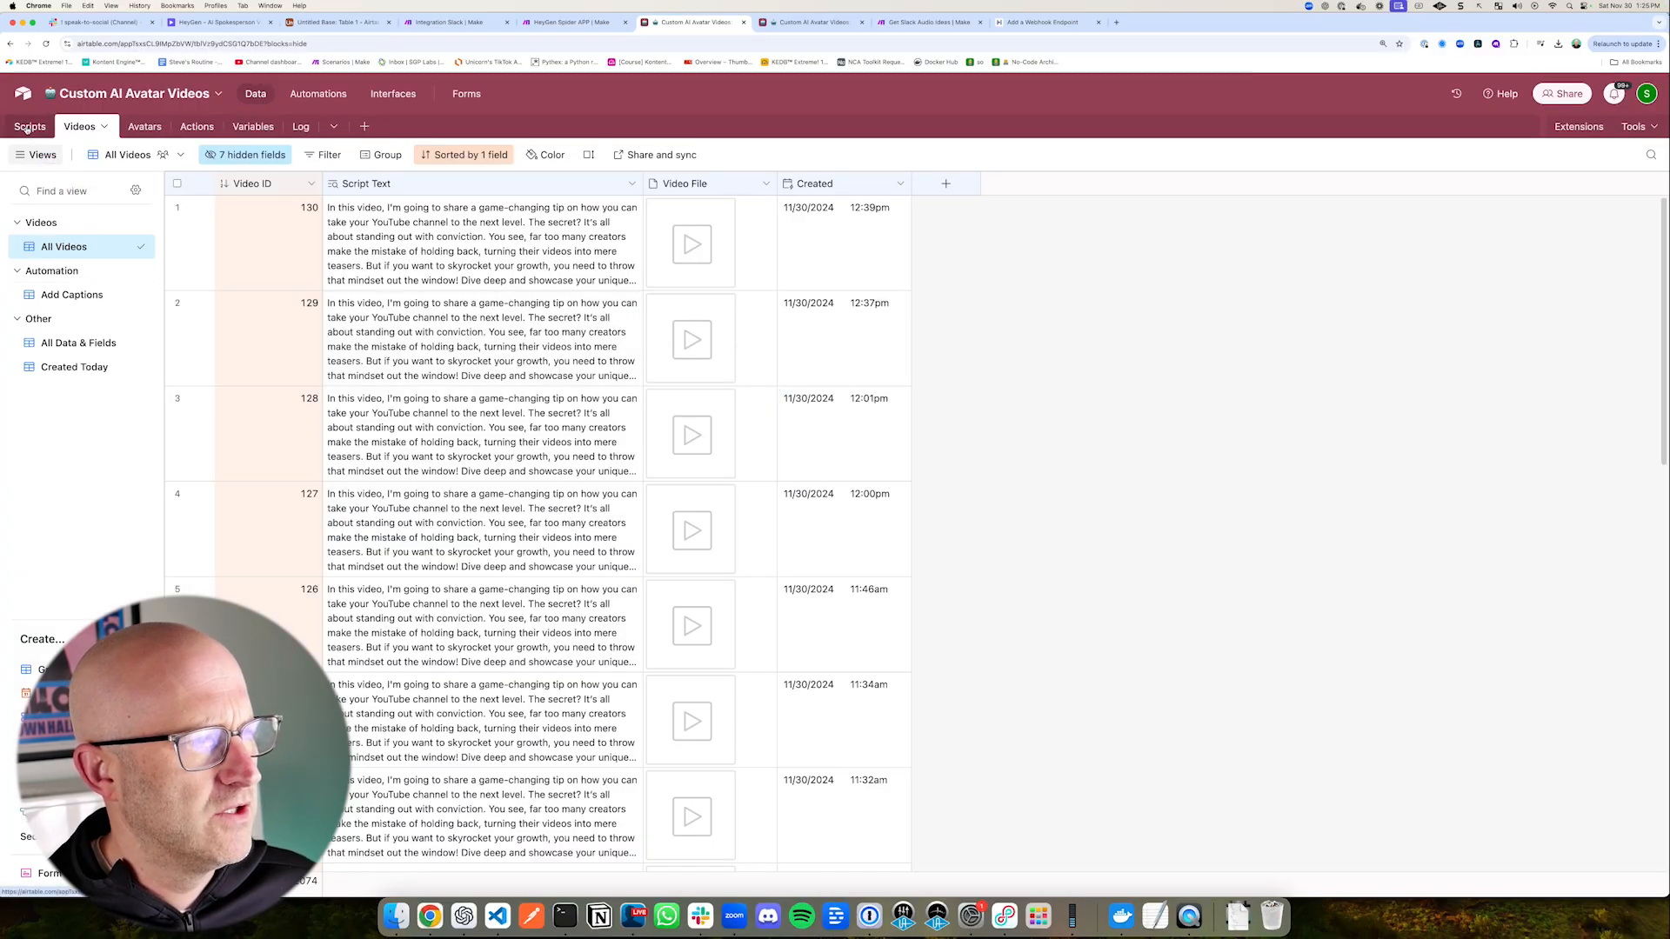
Step: Replace the 1.recordId placeholders in callback_id and title with the System Fingerprint of the OpenAI completion module (4) in Make's HTTP request
left_click(29, 127)
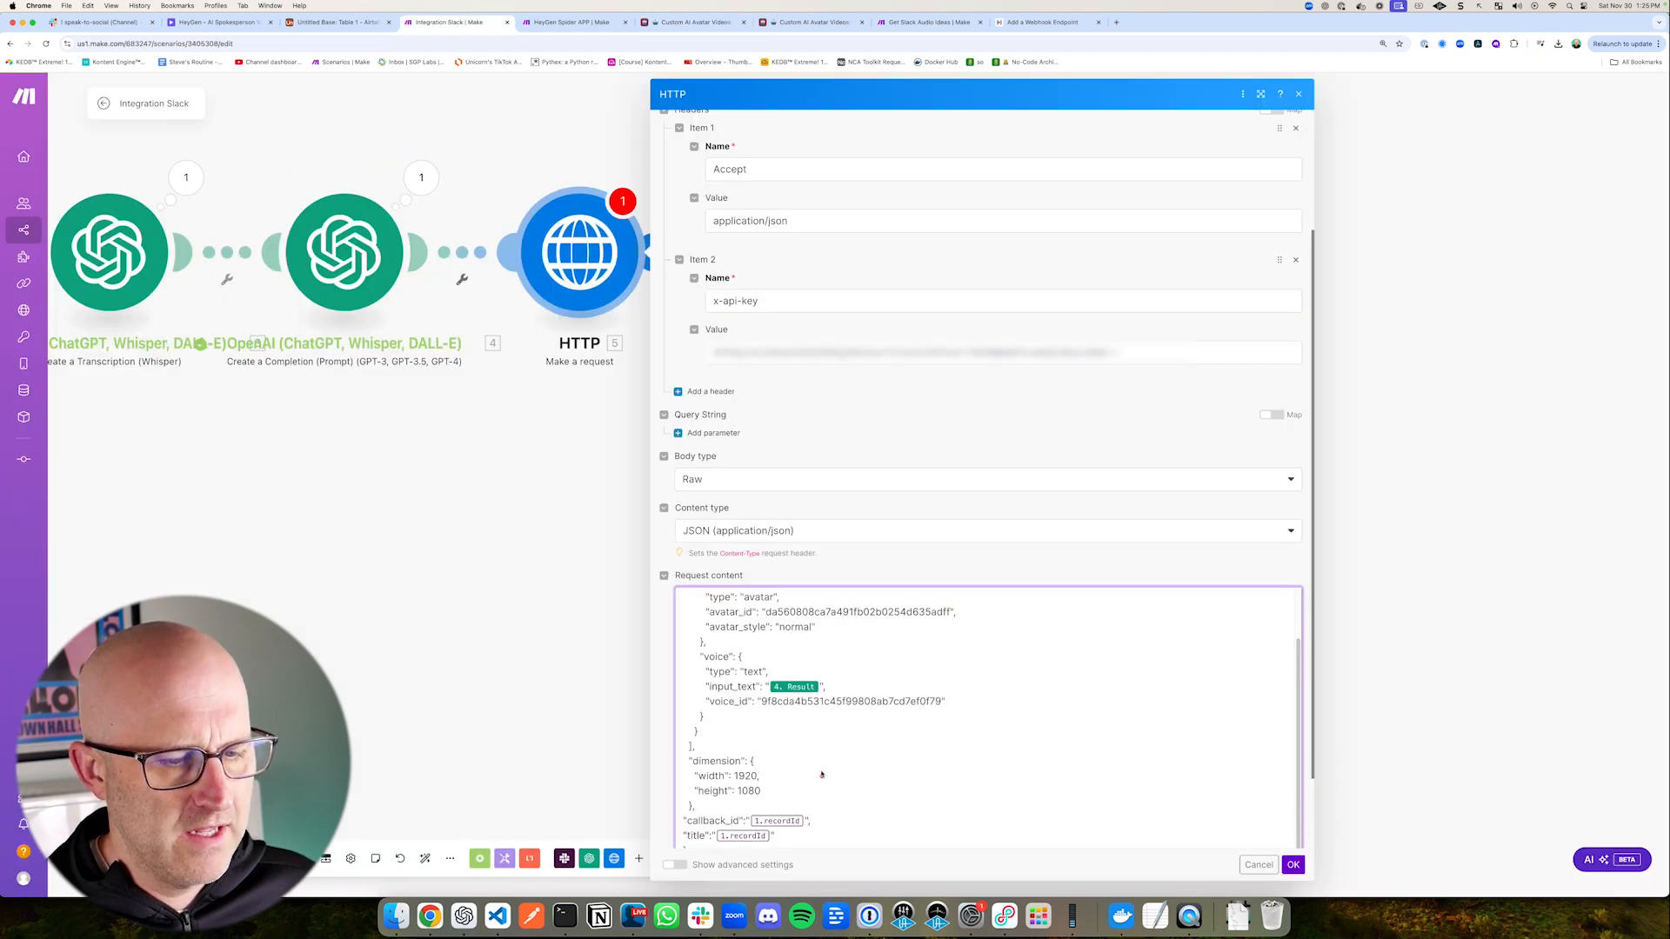
left_click(812, 818)
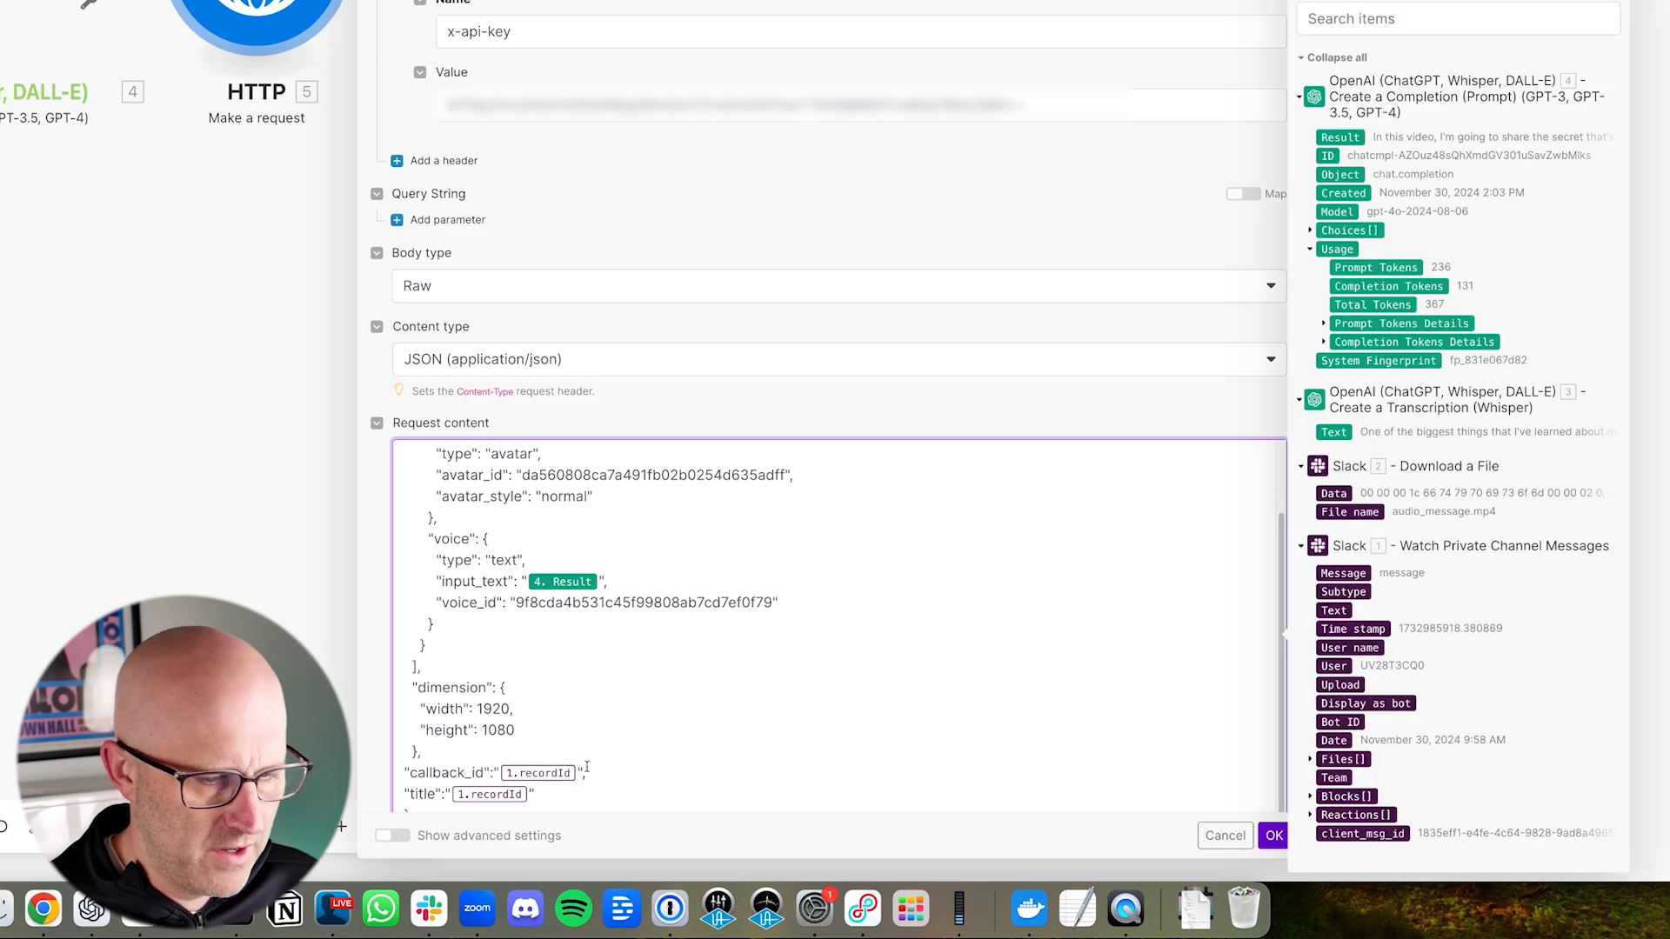
key("BackSpace")
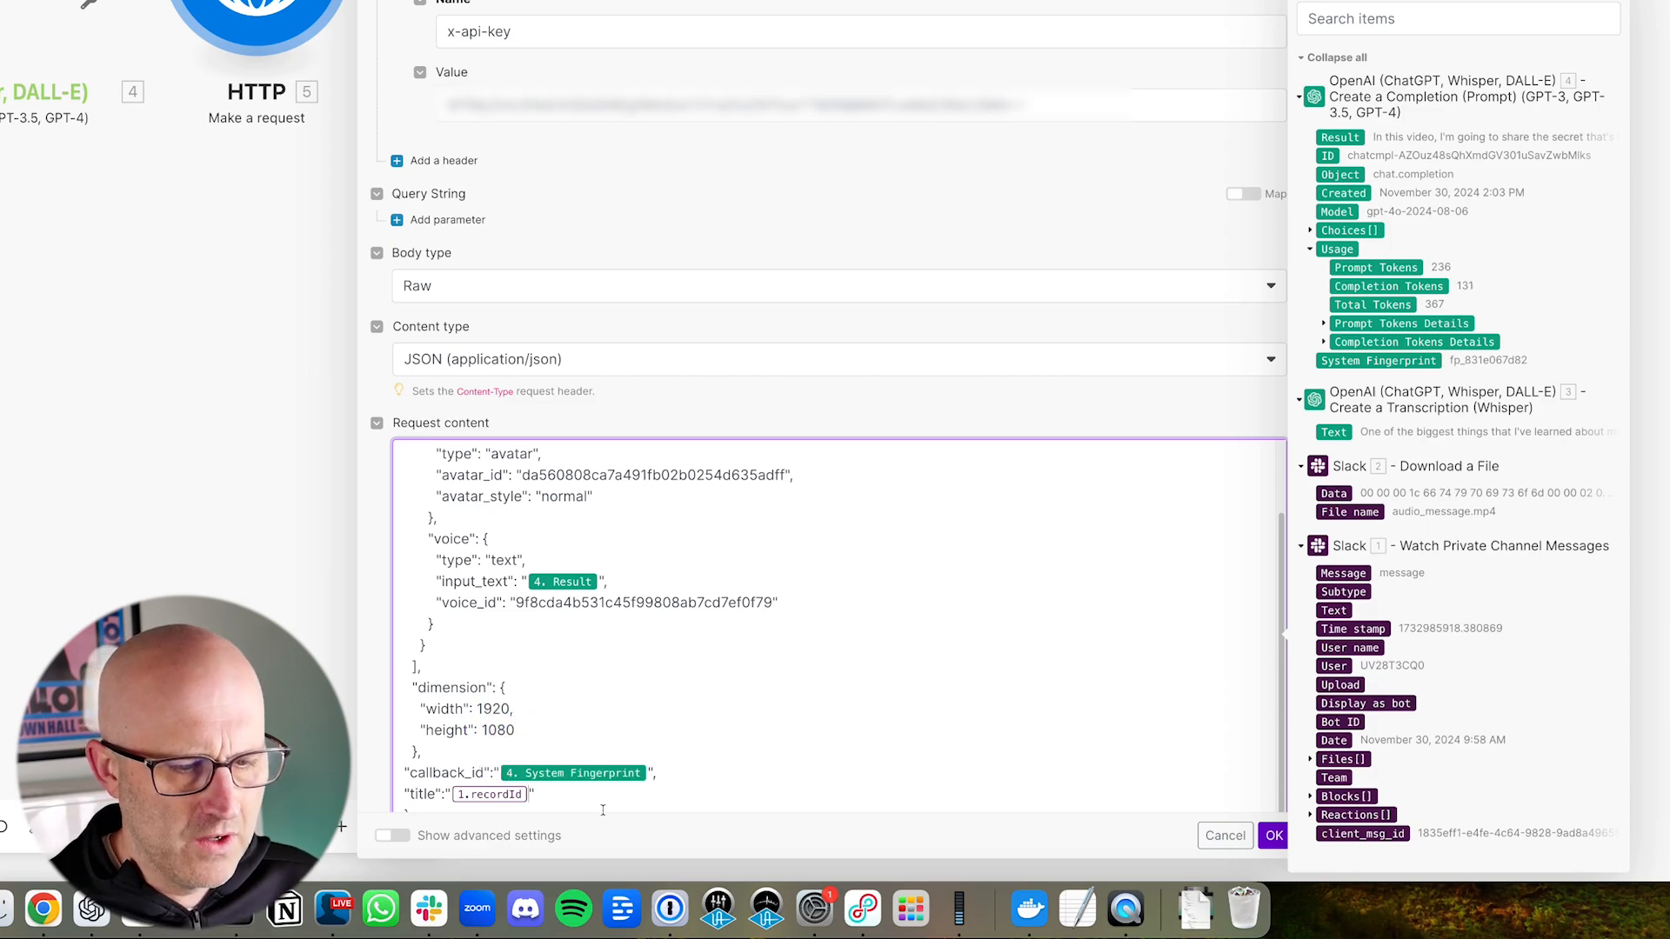
key("BackSpace")
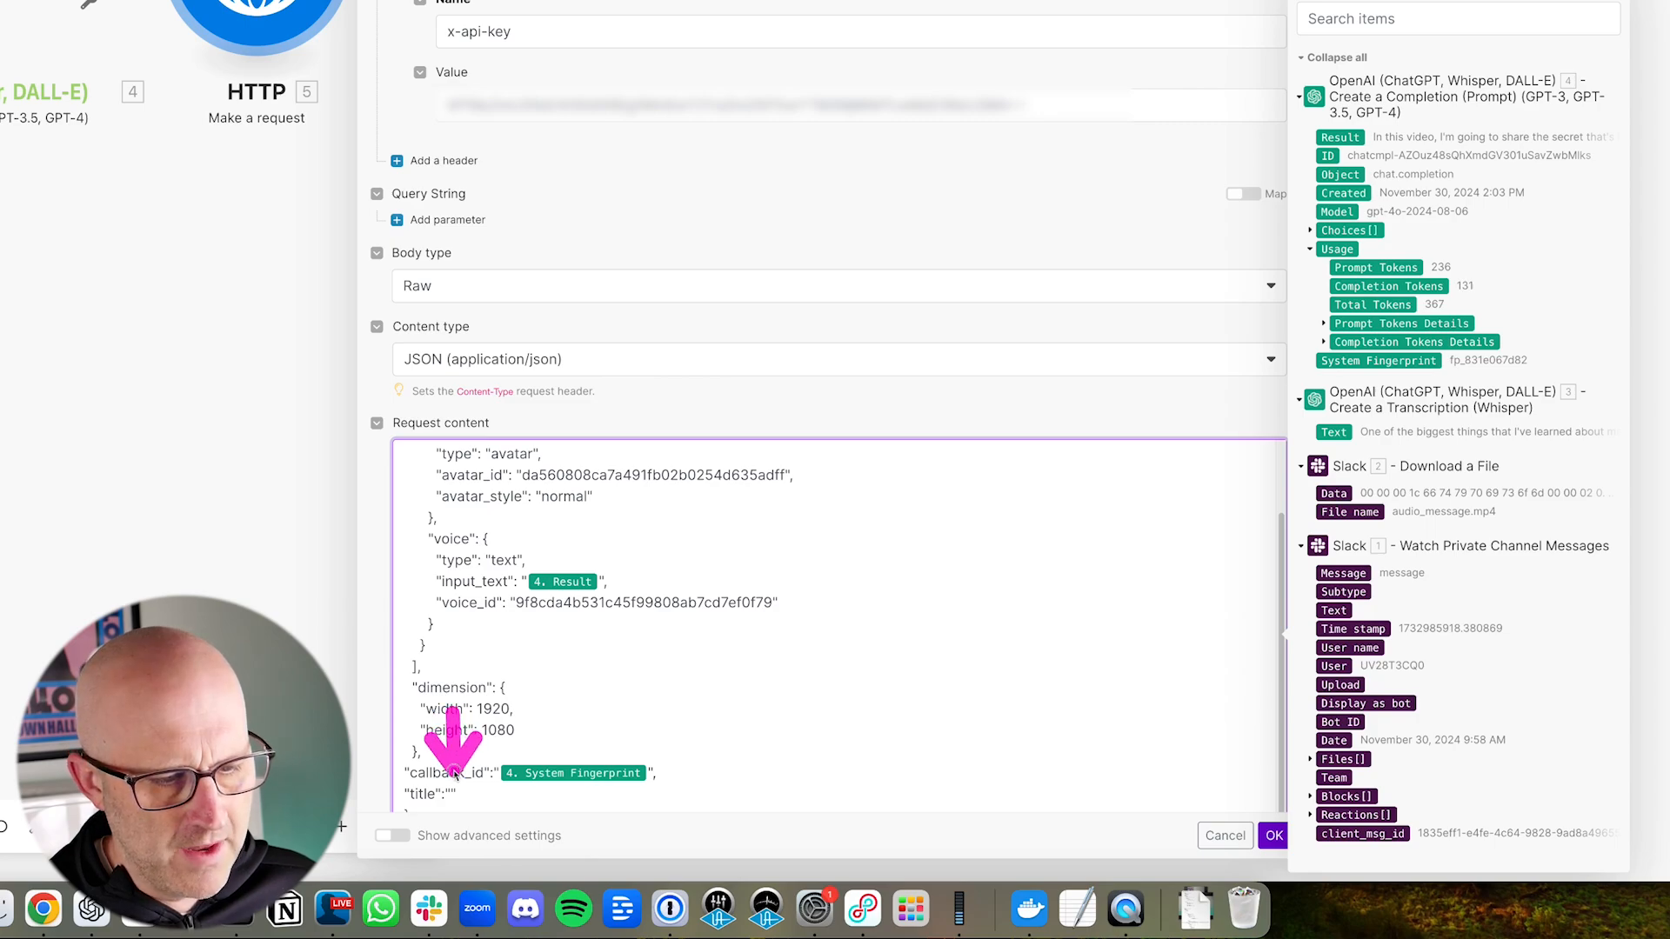
left_click(1358, 364)
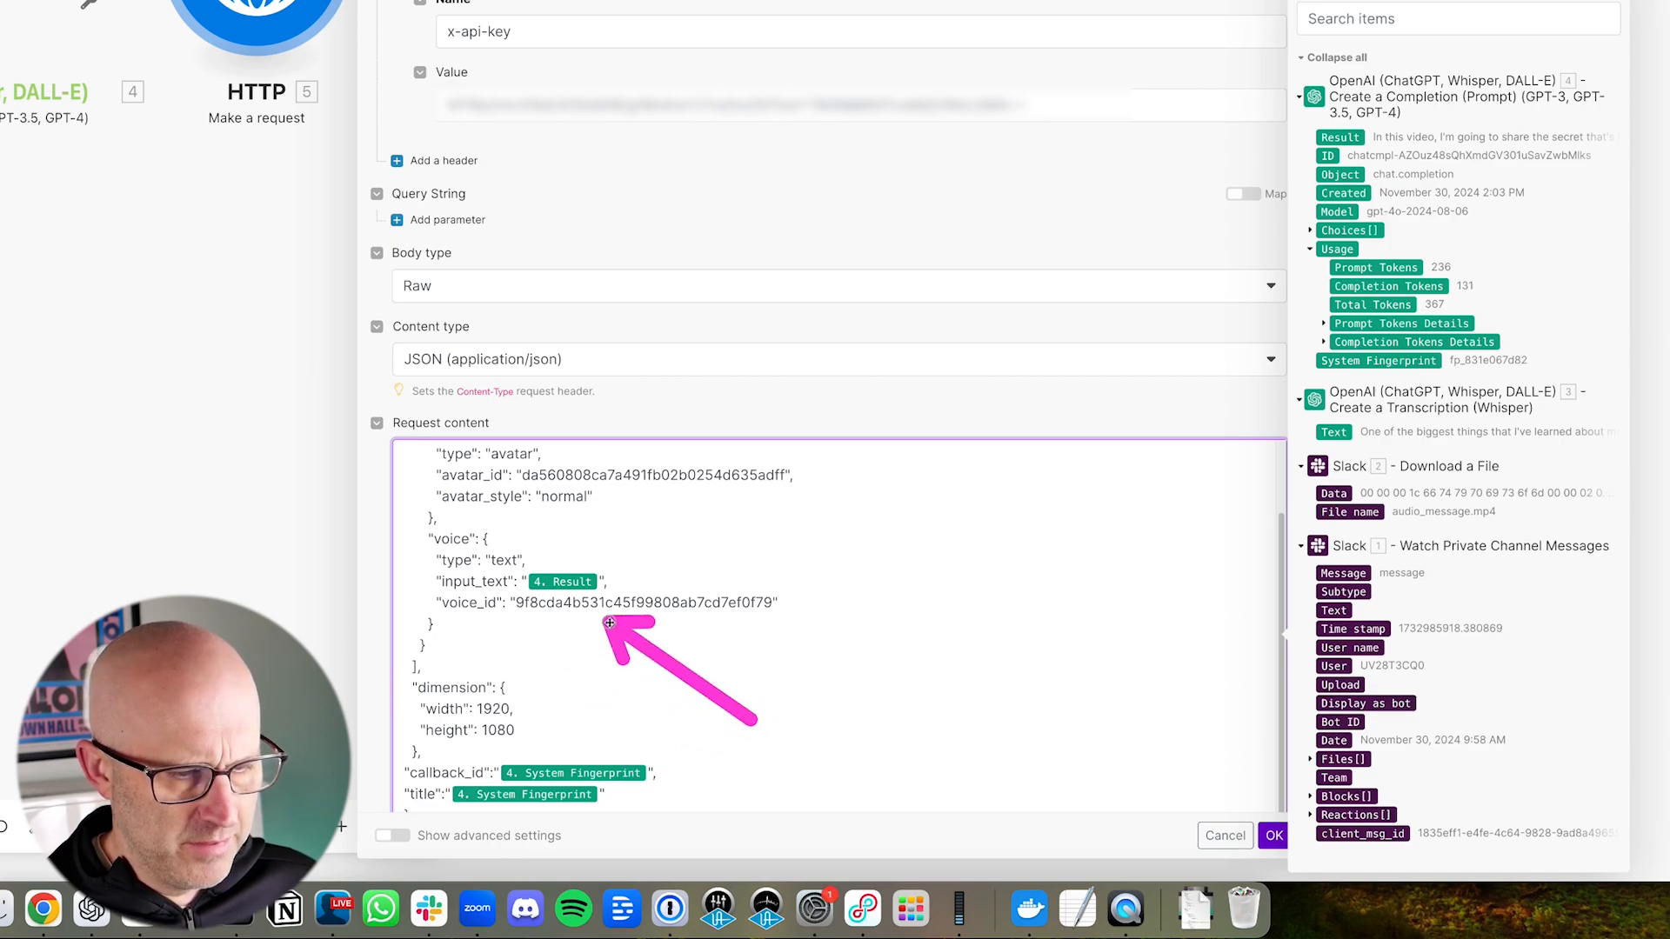
Step: Check the full JSON request content, confirm the HTTP module's settings and save the scenario
scroll(672, 674, "up", 3)
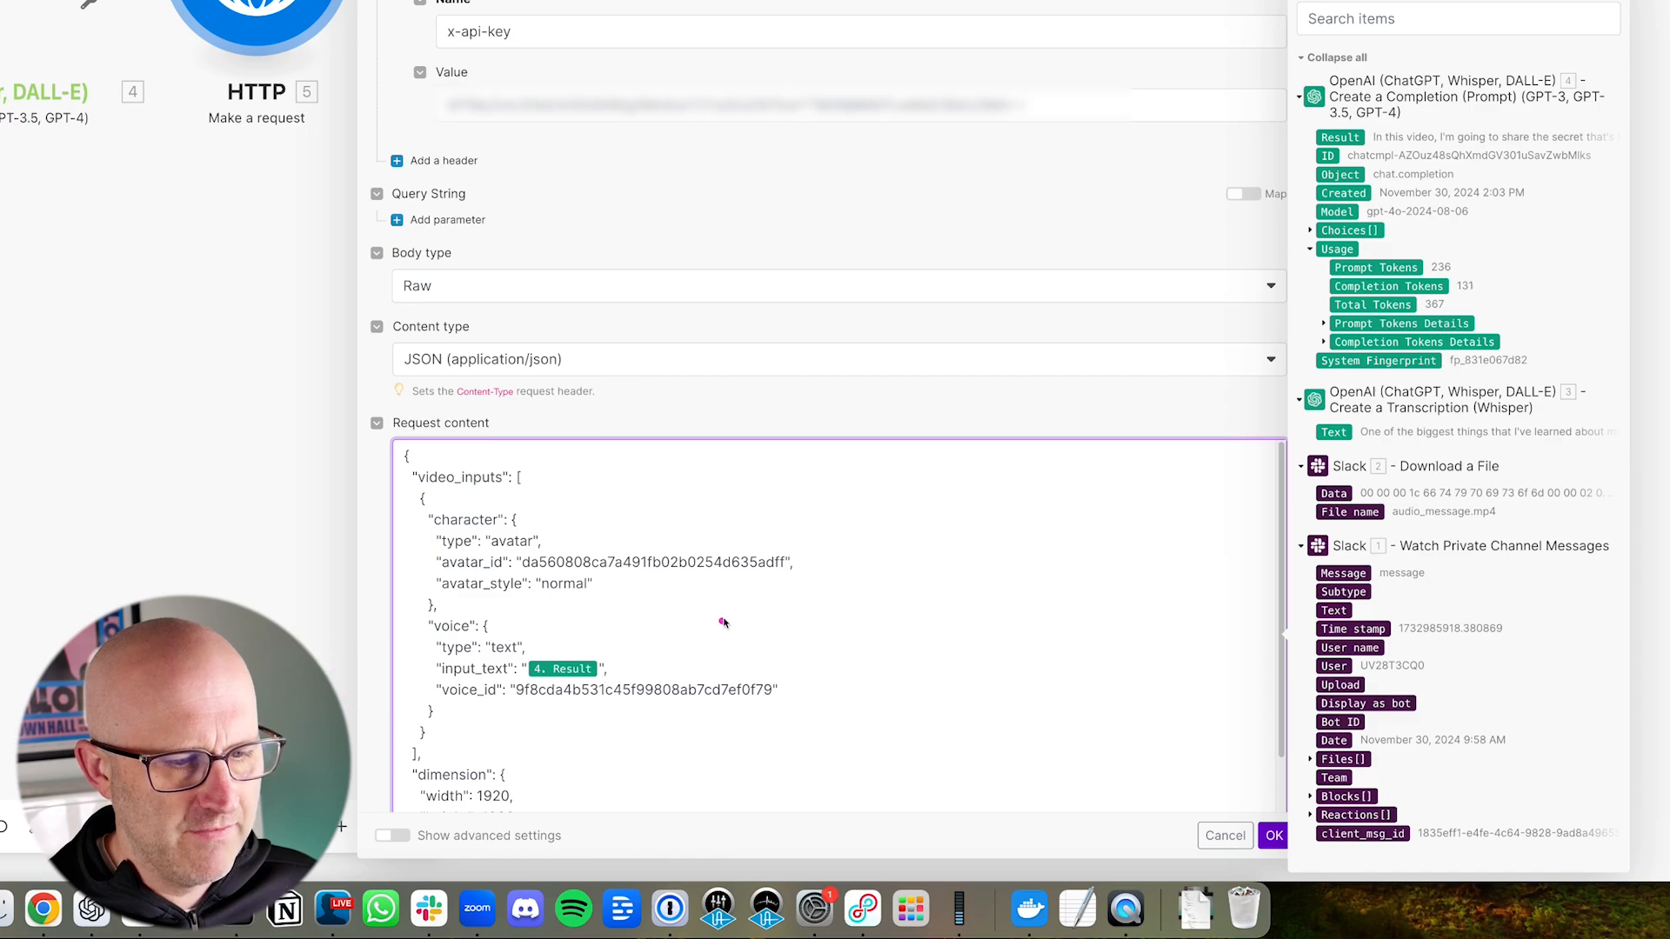
scroll(630, 653, "down", 3)
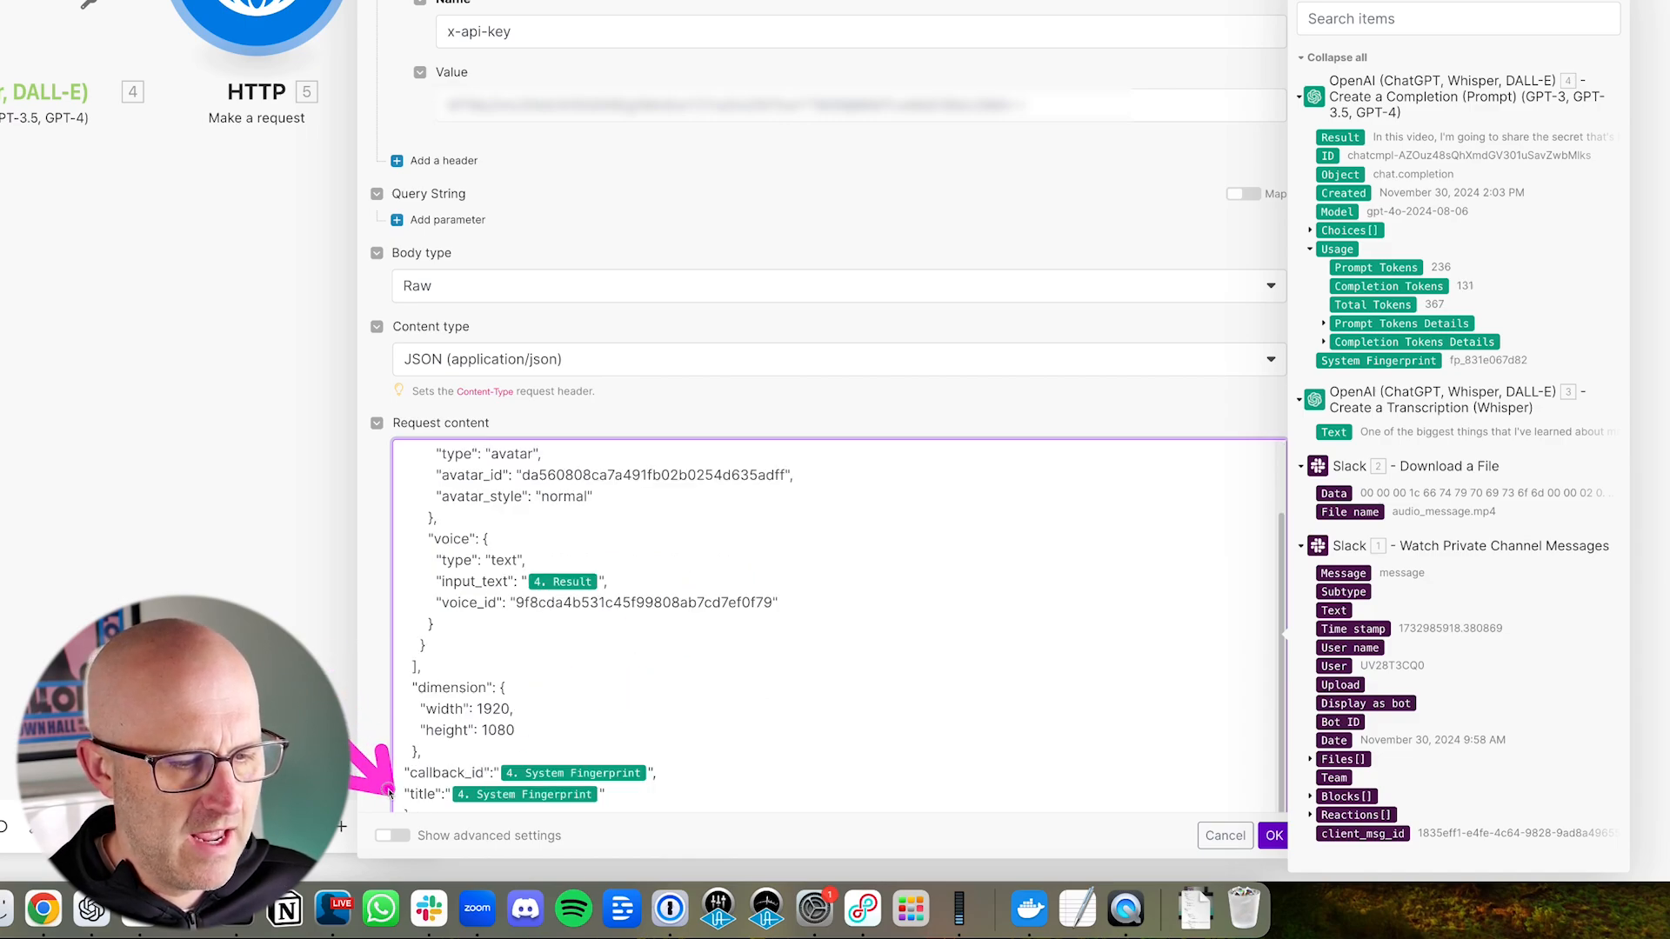
left_click(1274, 835)
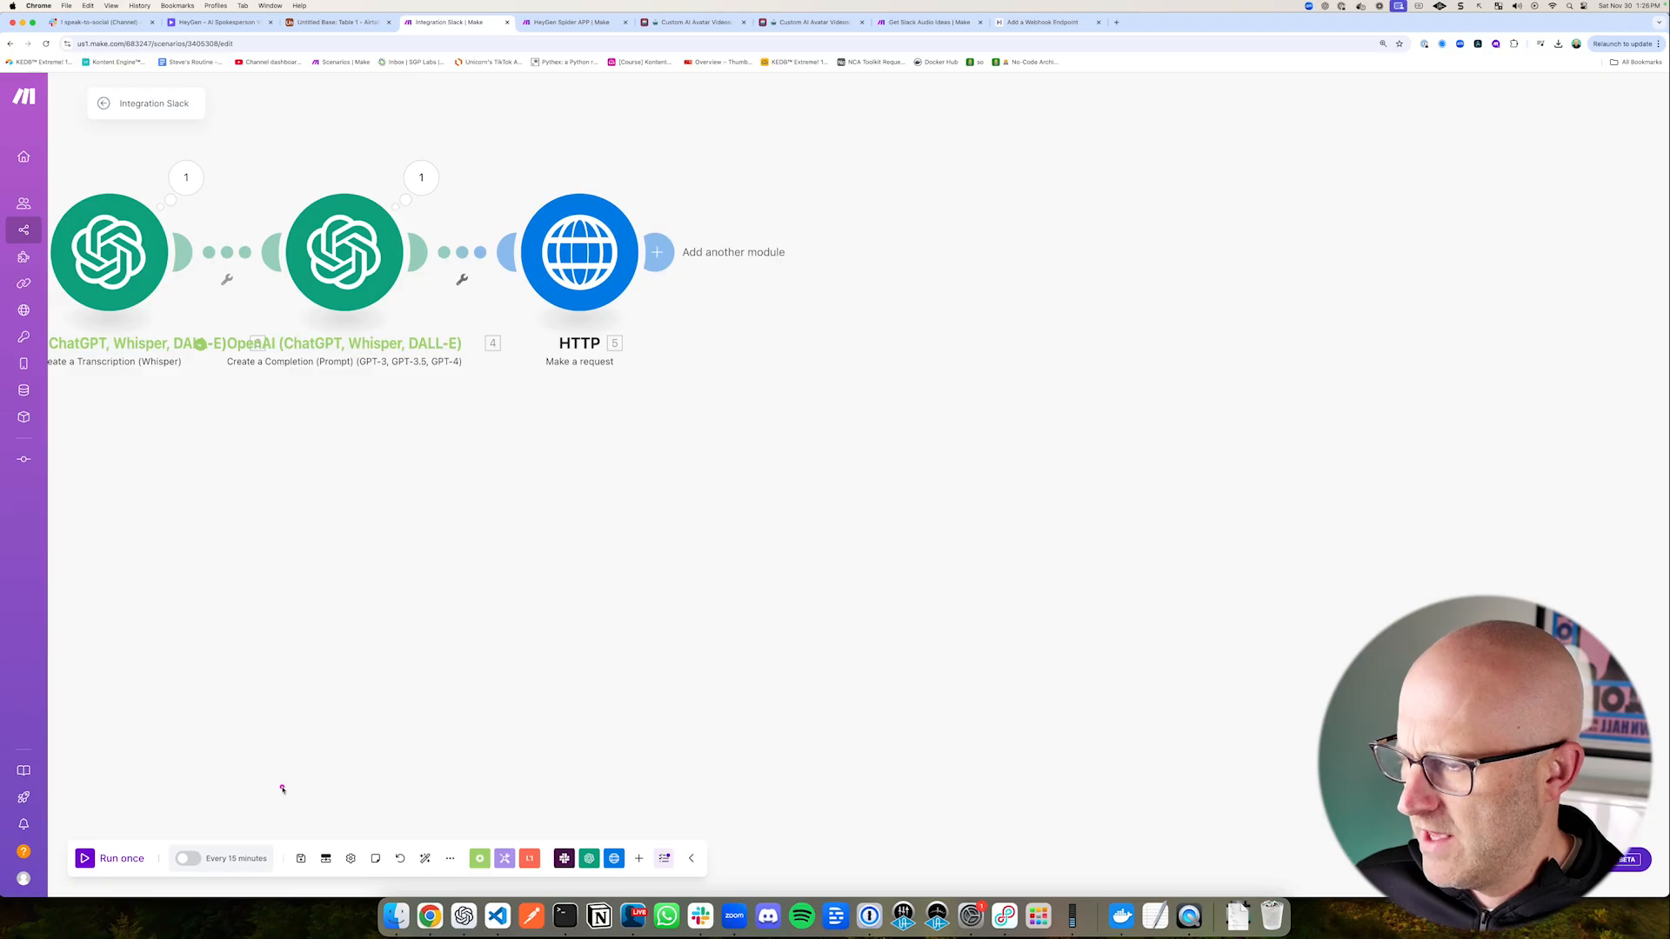
left_click(301, 858)
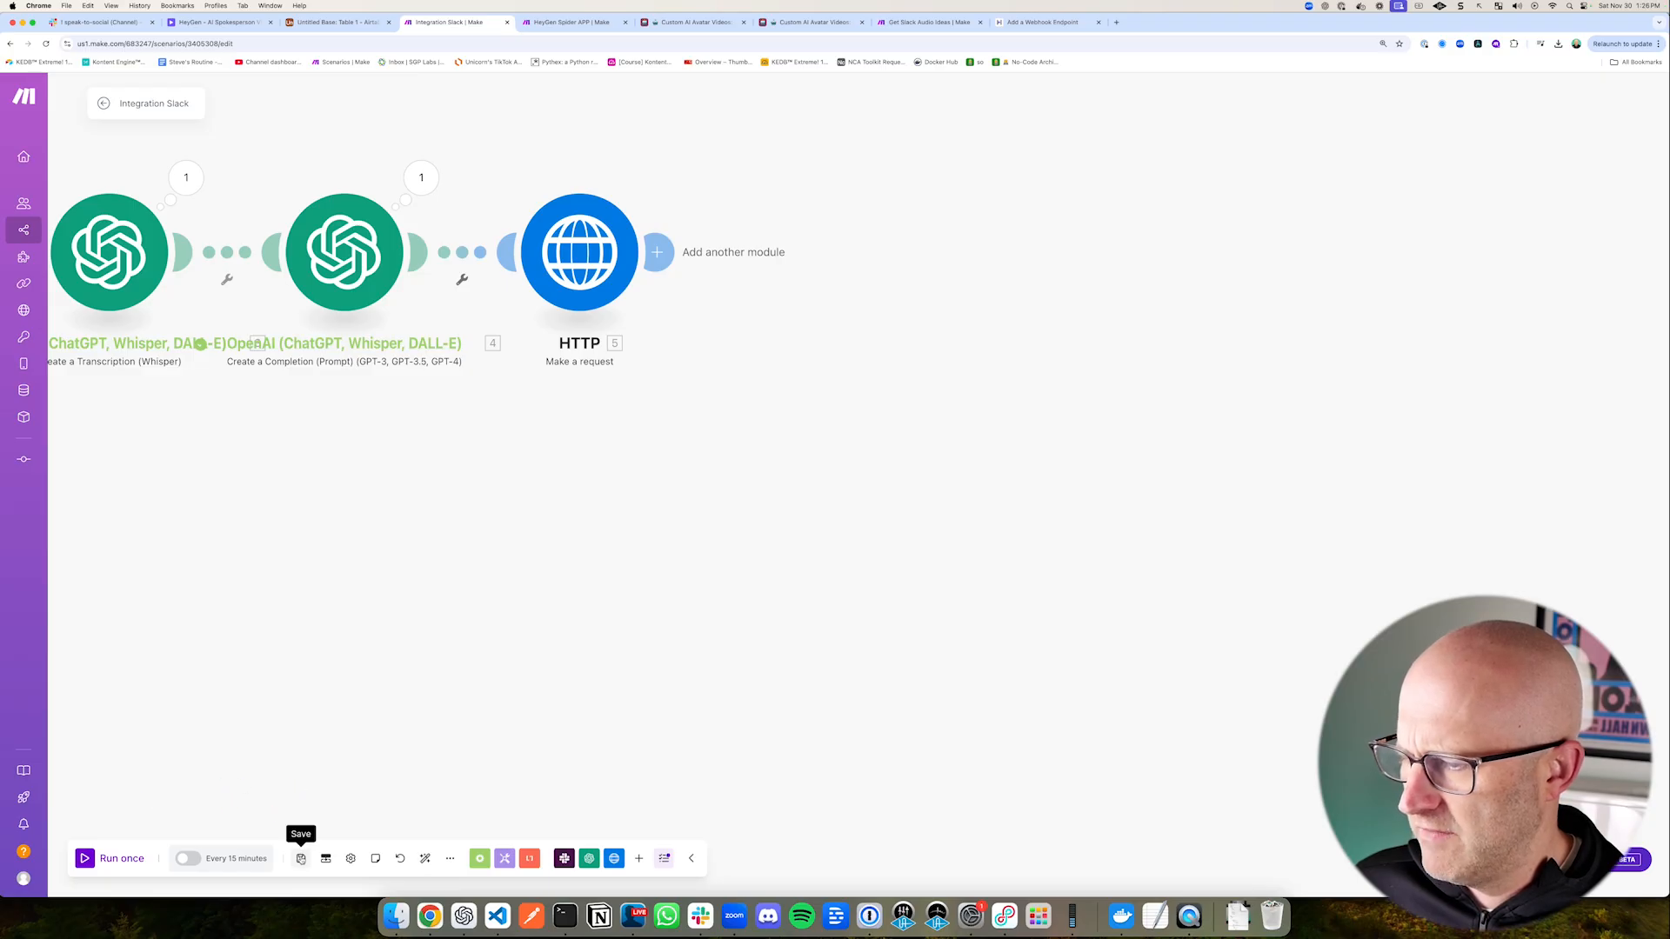
Step: Set the Slack Watch Private Channel Messages trigger to start from a manually chosen message, selecting the [object Object] entry
left_click_drag(263, 695, 913, 723)
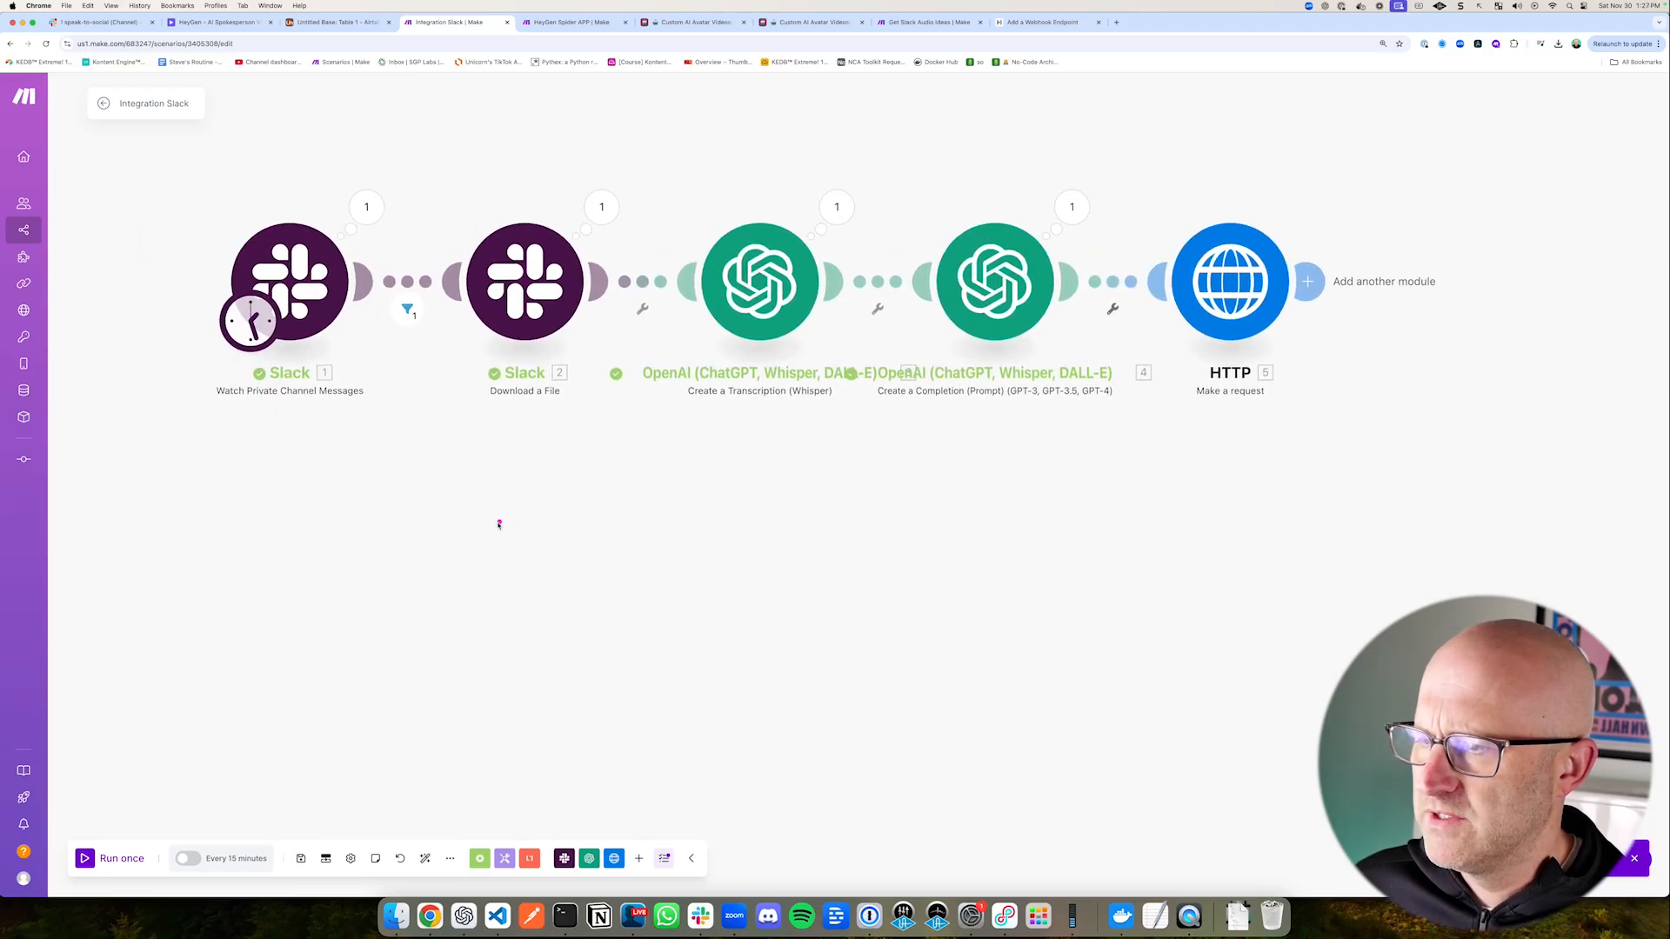
left_click_drag(397, 516, 335, 387)
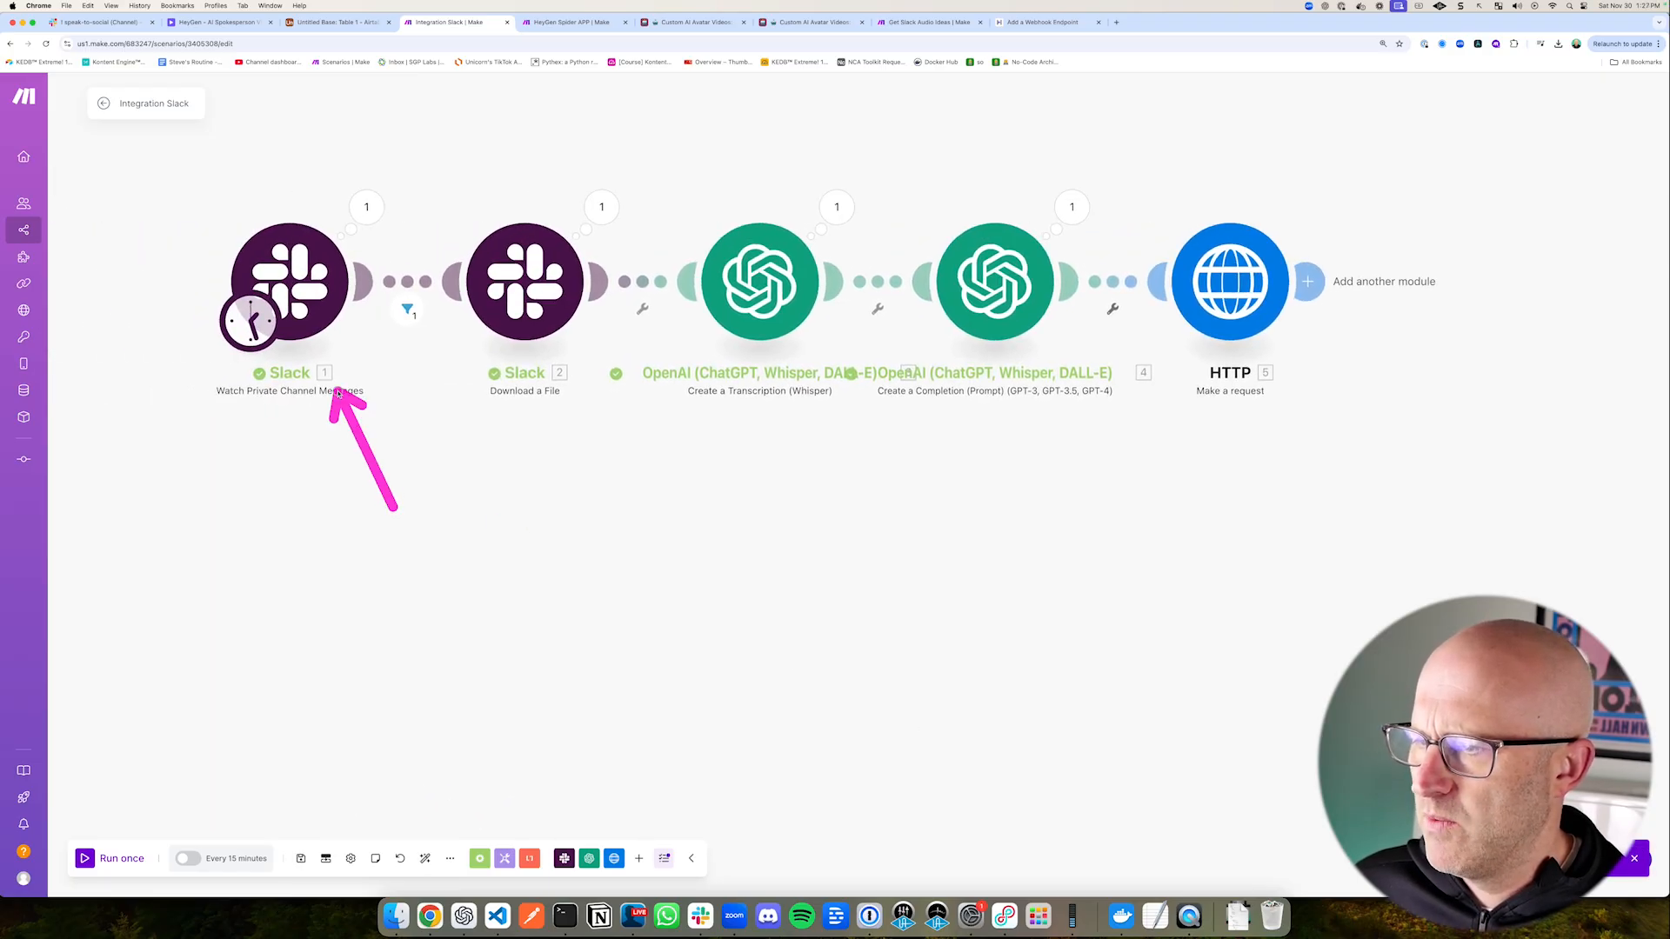
right_click(291, 292)
left_click(378, 345)
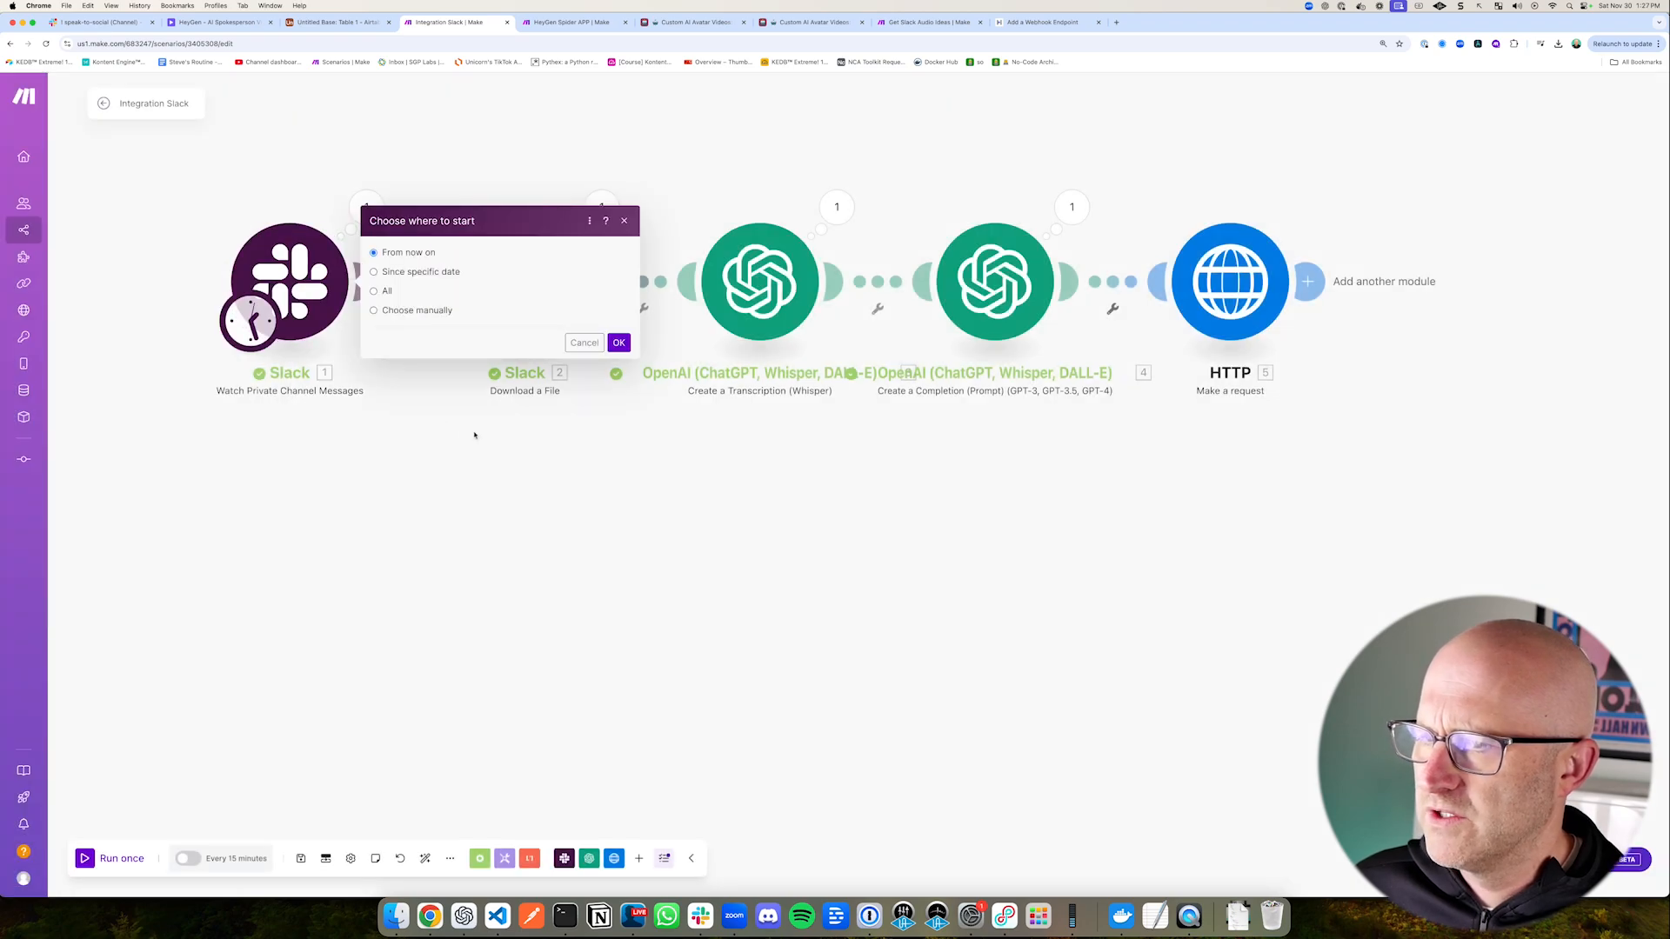
left_click_drag(537, 244, 463, 306)
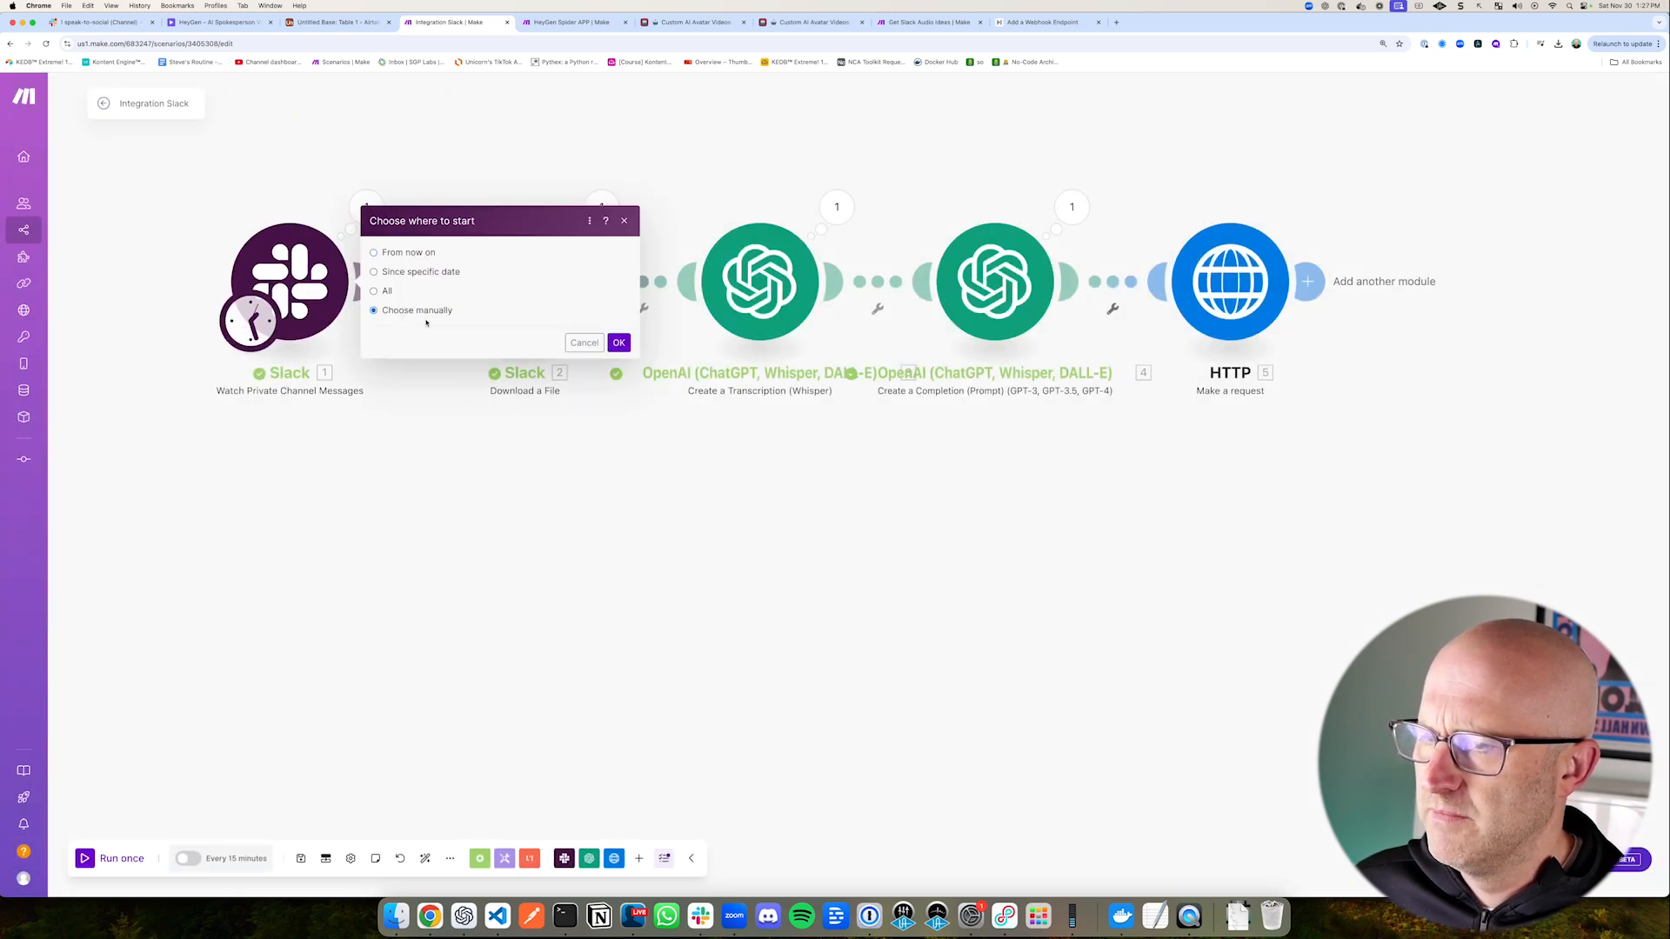
left_click_drag(526, 240, 484, 296)
left_click_drag(611, 259, 617, 324)
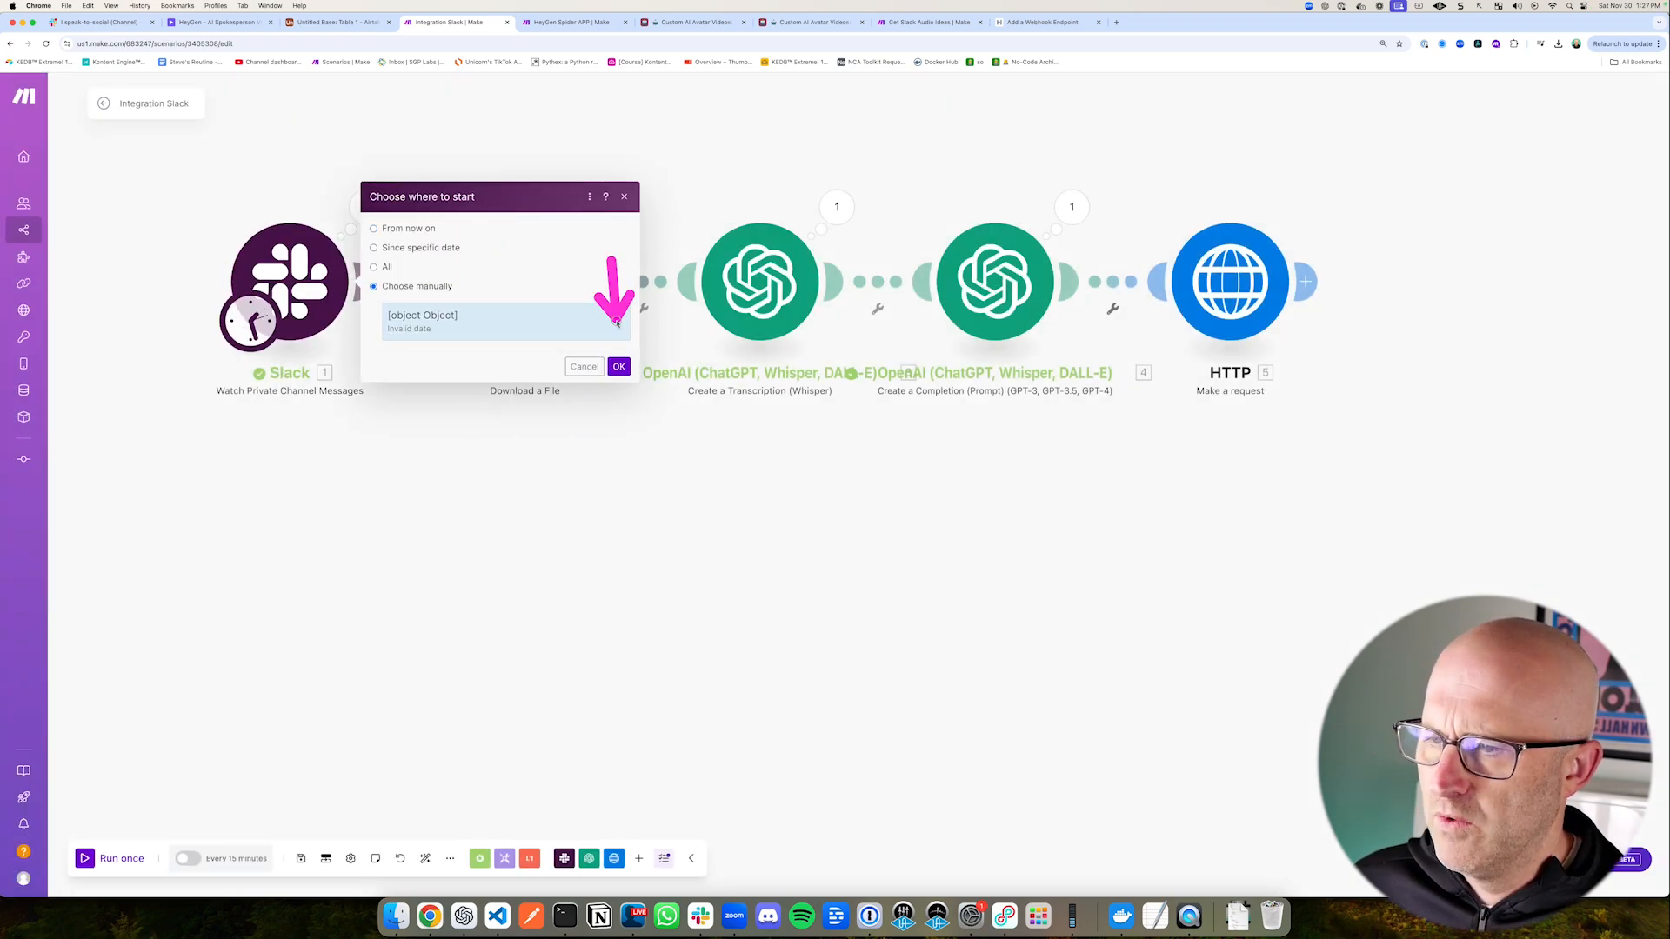
left_click(618, 366)
Step: Run the Integration Slack scenario once through to the HTTP module
left_click_drag(175, 740, 109, 820)
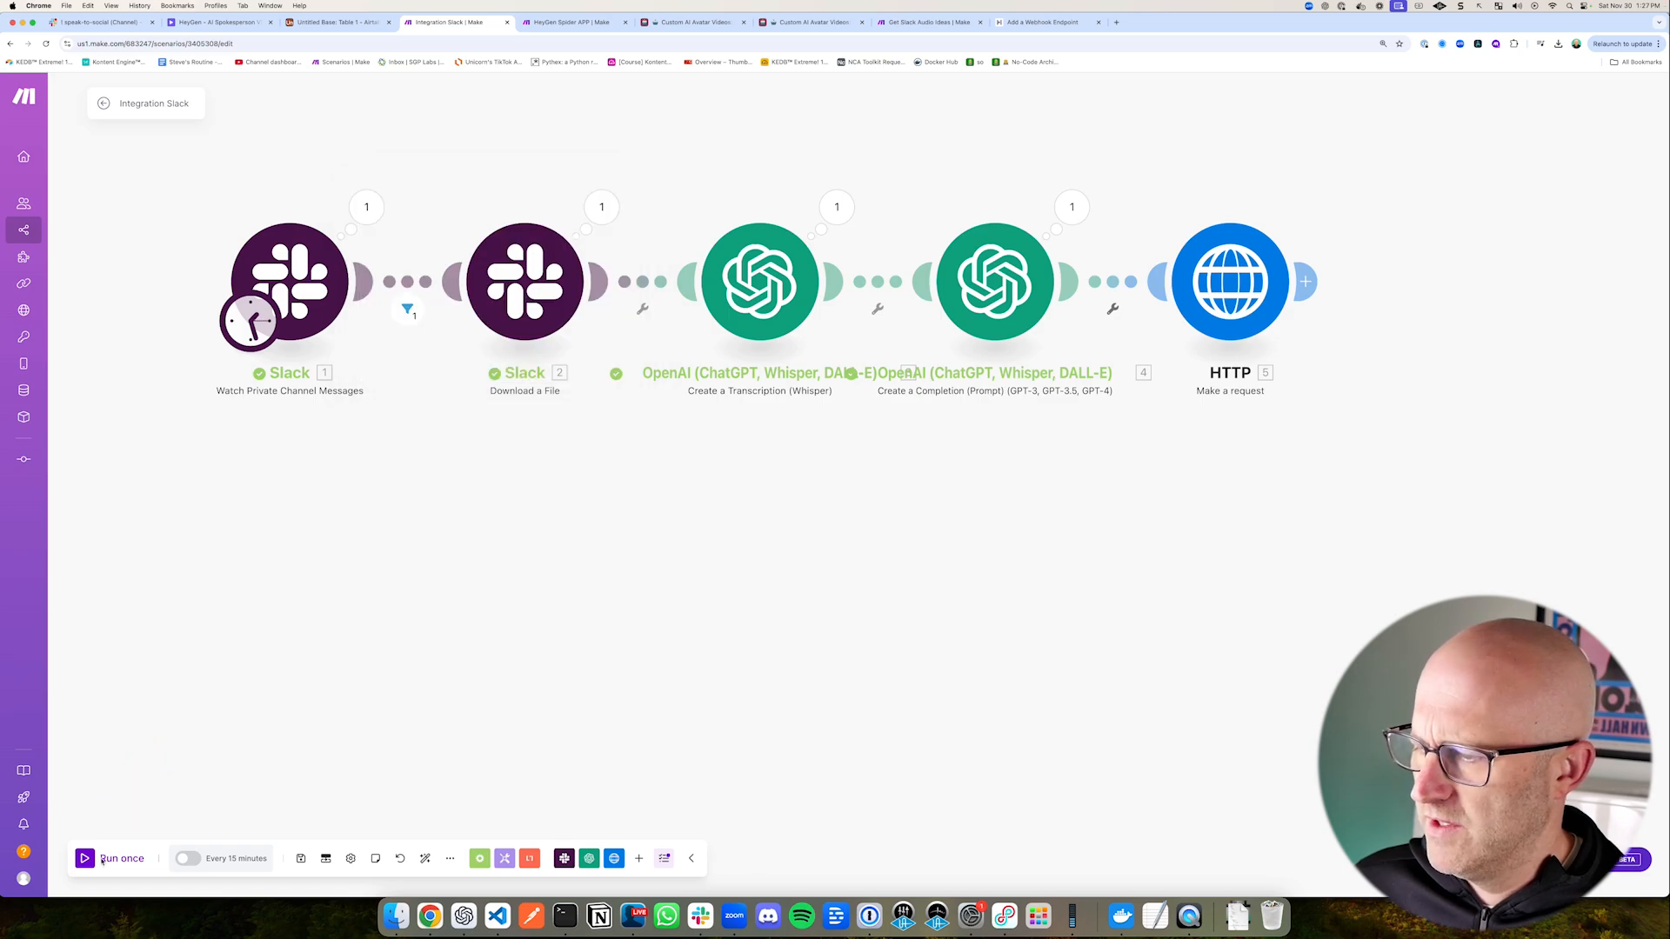
left_click(102, 858)
left_click_drag(787, 276, 835, 353)
left_click_drag(1051, 257, 1081, 347)
left_click_drag(1262, 291, 1323, 370)
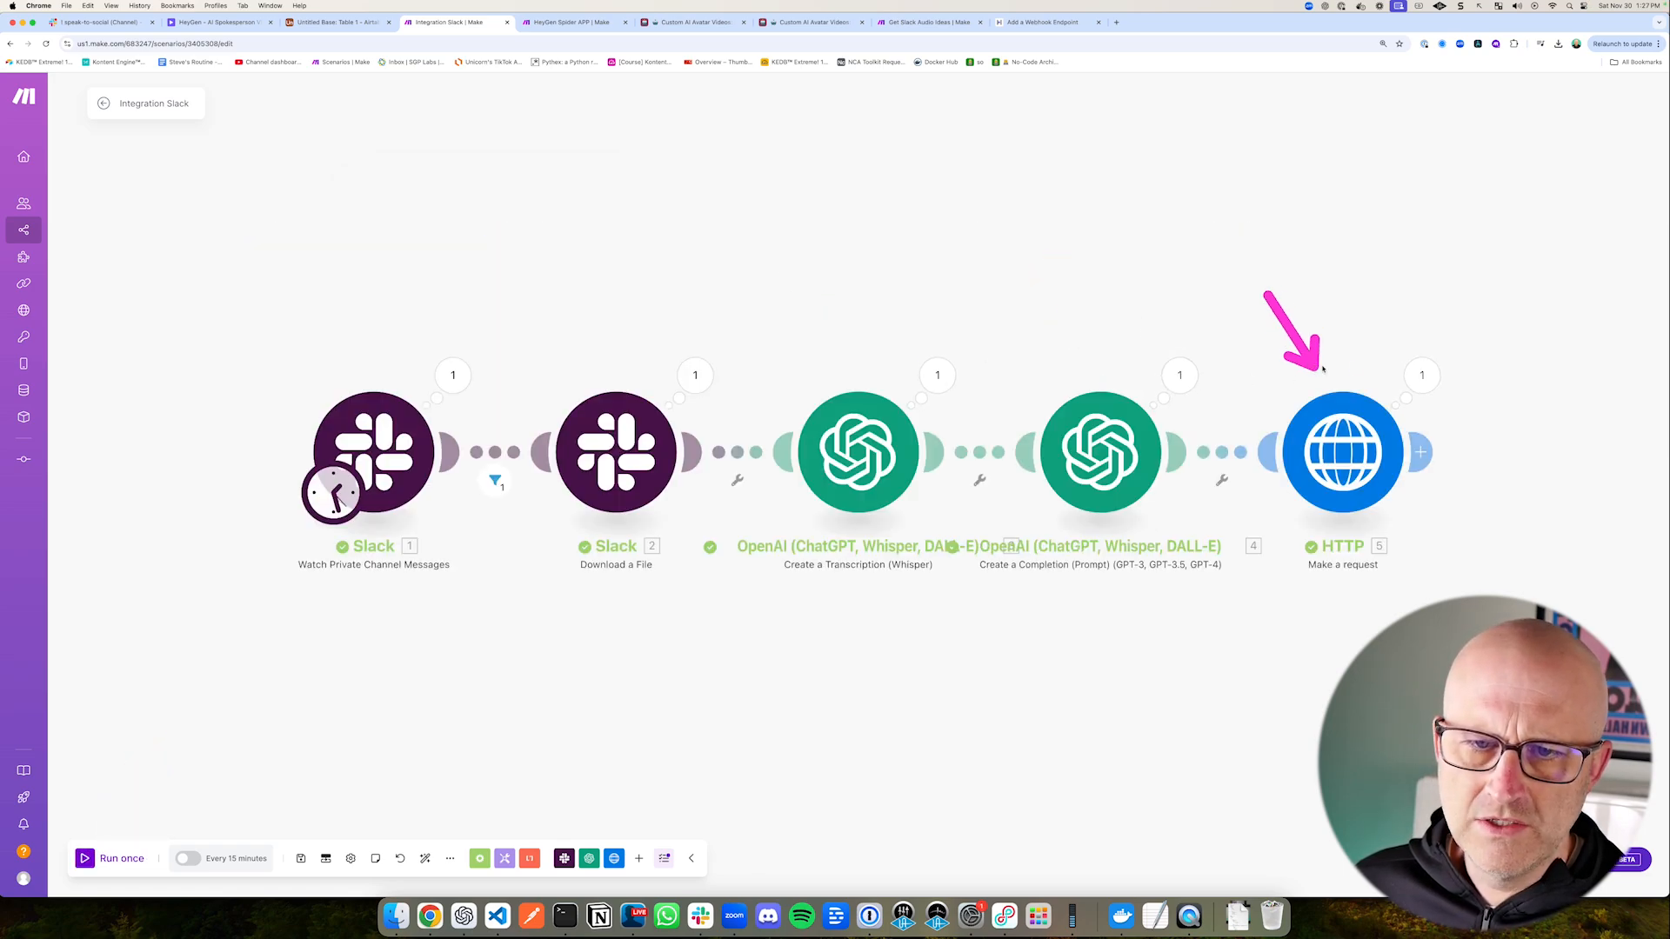
Step: Inspect the HTTP module's output from the scenario run
left_click_drag(1410, 275, 1414, 342)
left_click_drag(1486, 486, 1163, 445)
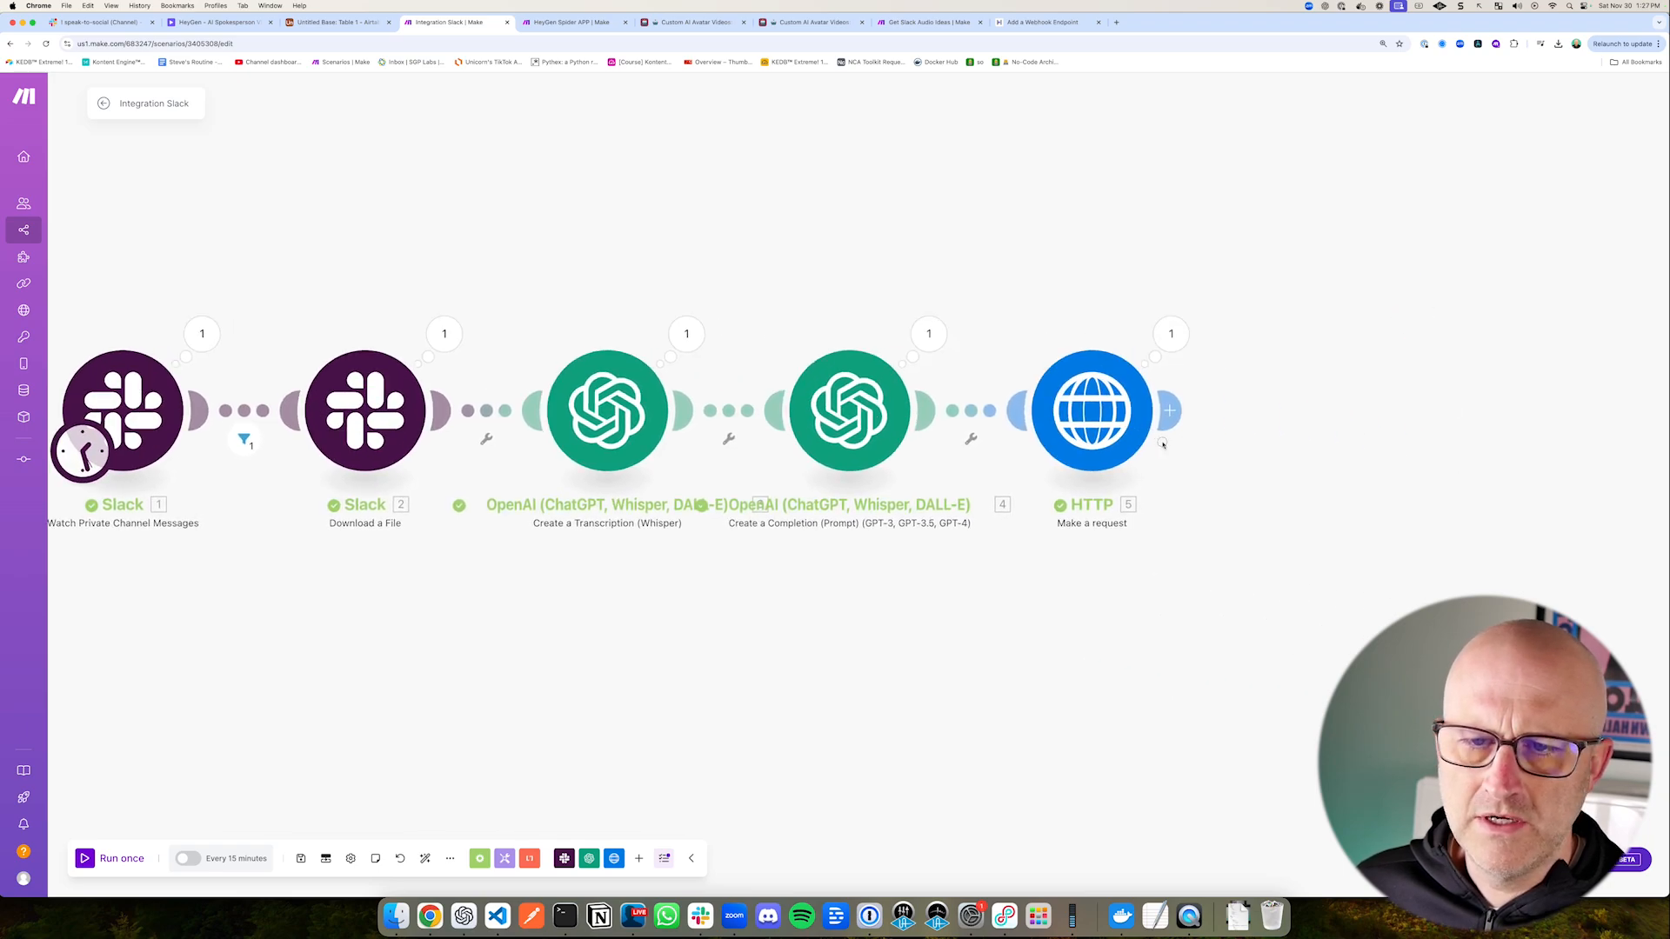
left_click_drag(1163, 445, 997, 439)
left_click(1009, 328)
left_click_drag(1211, 421, 1158, 466)
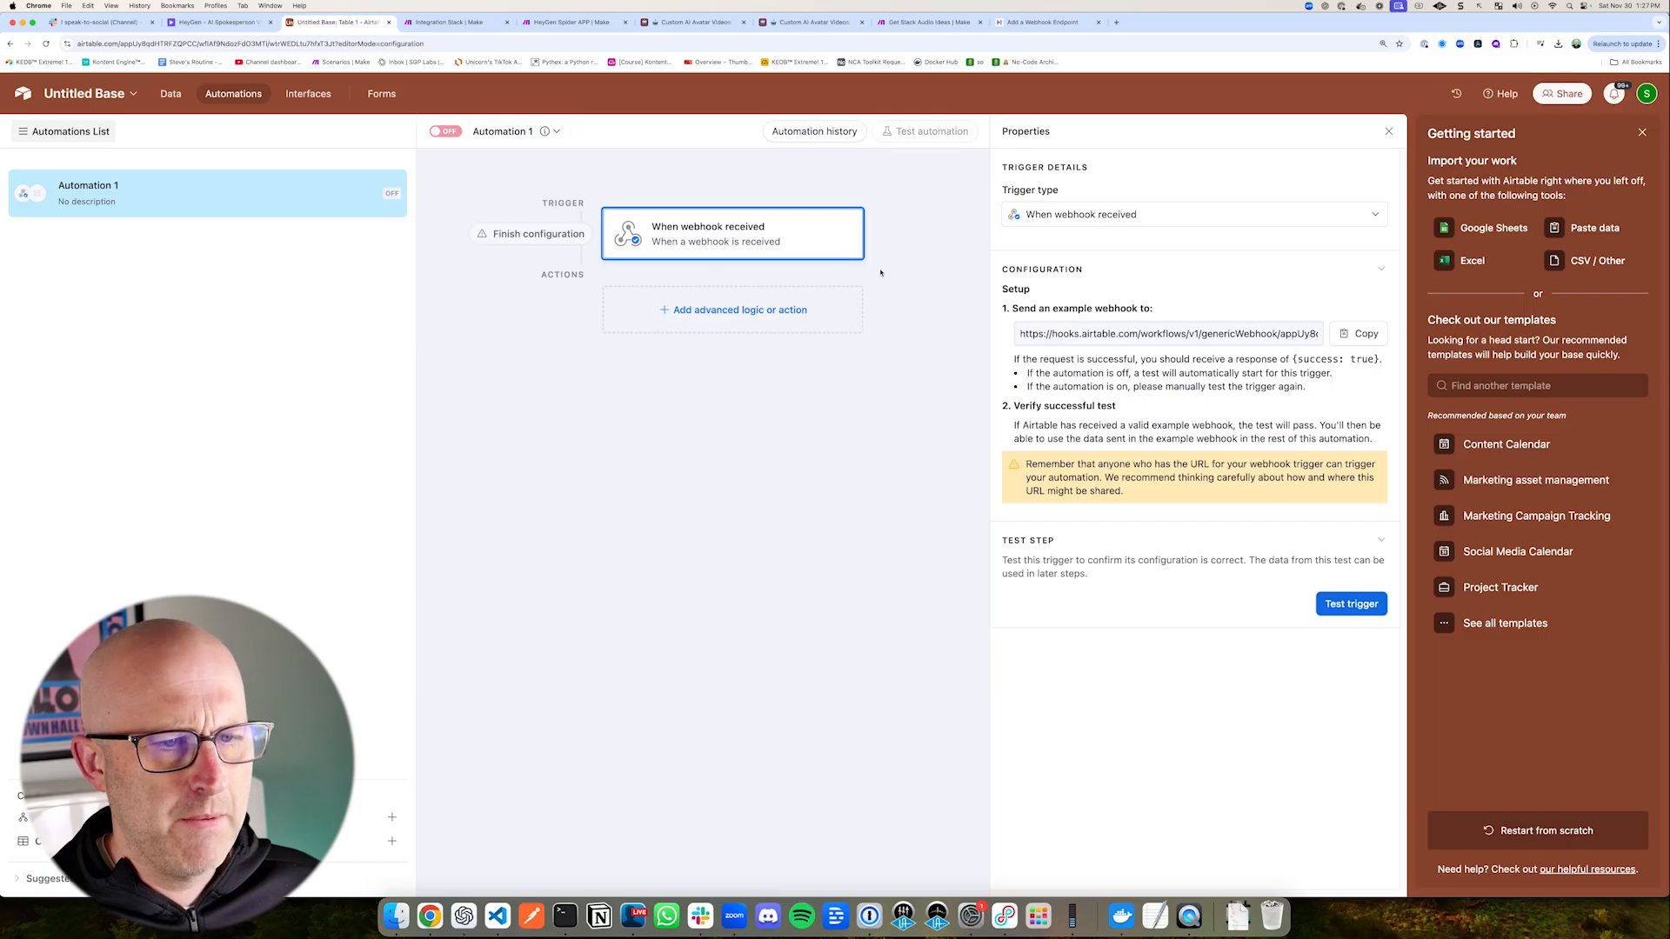
Step: Switch to Airtable's Untitled Base and test the When webhook received trigger of Automation 1
left_click_drag(950, 291, 820, 243)
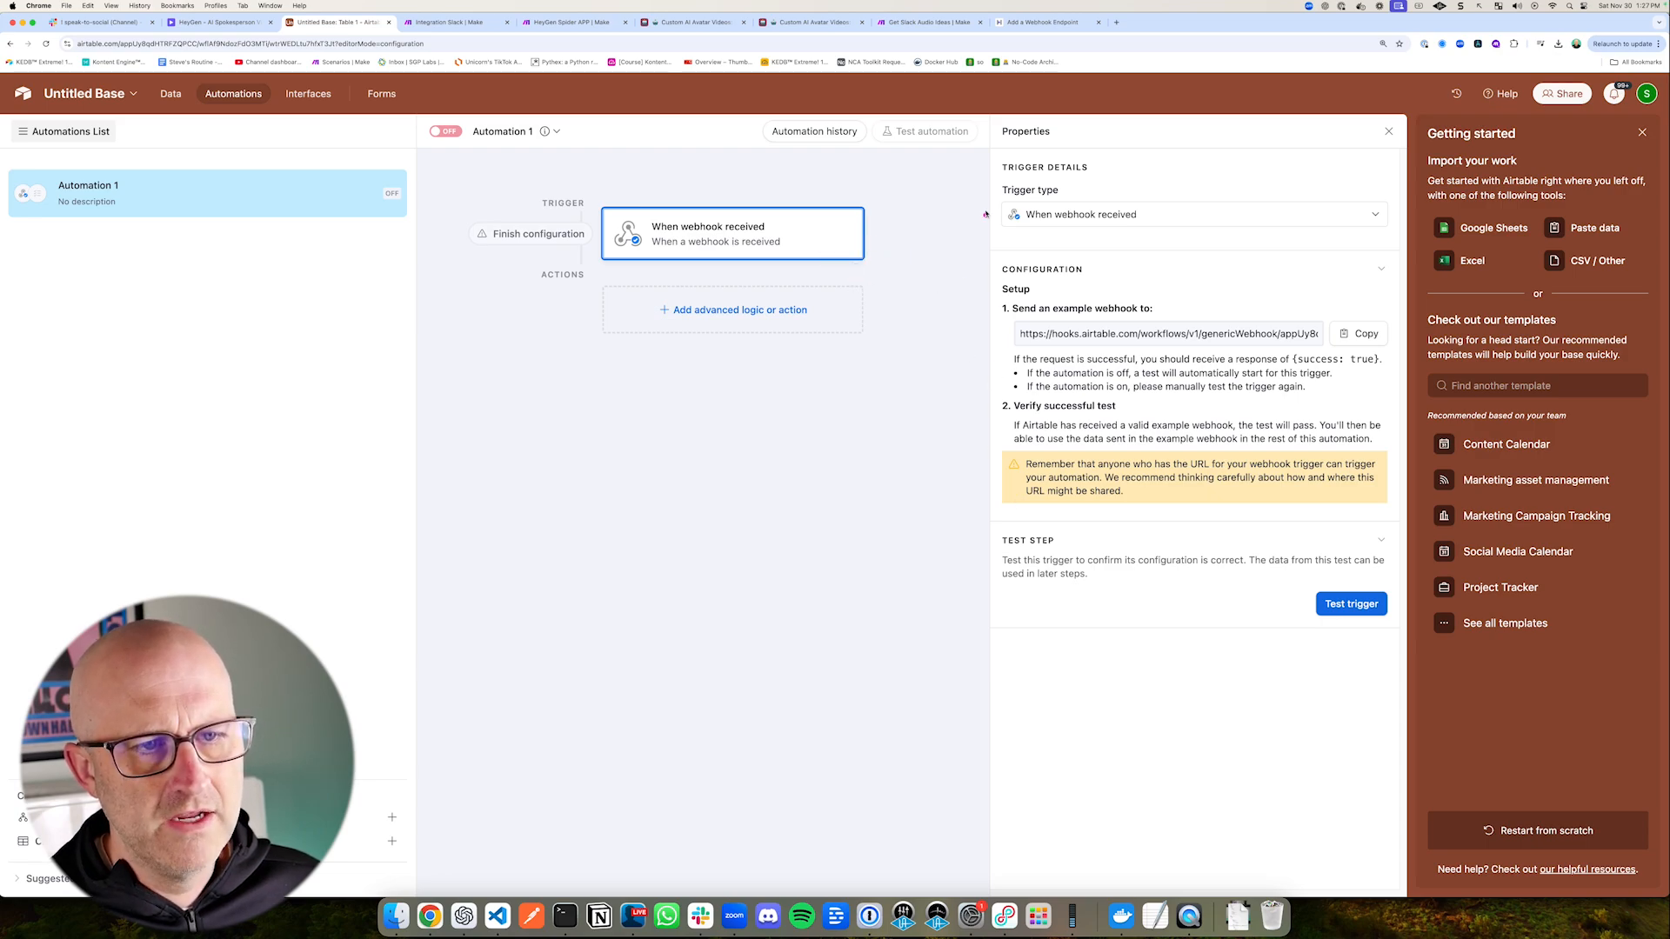
mouse_move(981, 111)
left_mouse_down()
mouse_move(1217, 357)
mouse_move(1411, 662)
mouse_move(1412, 641)
left_mouse_up()
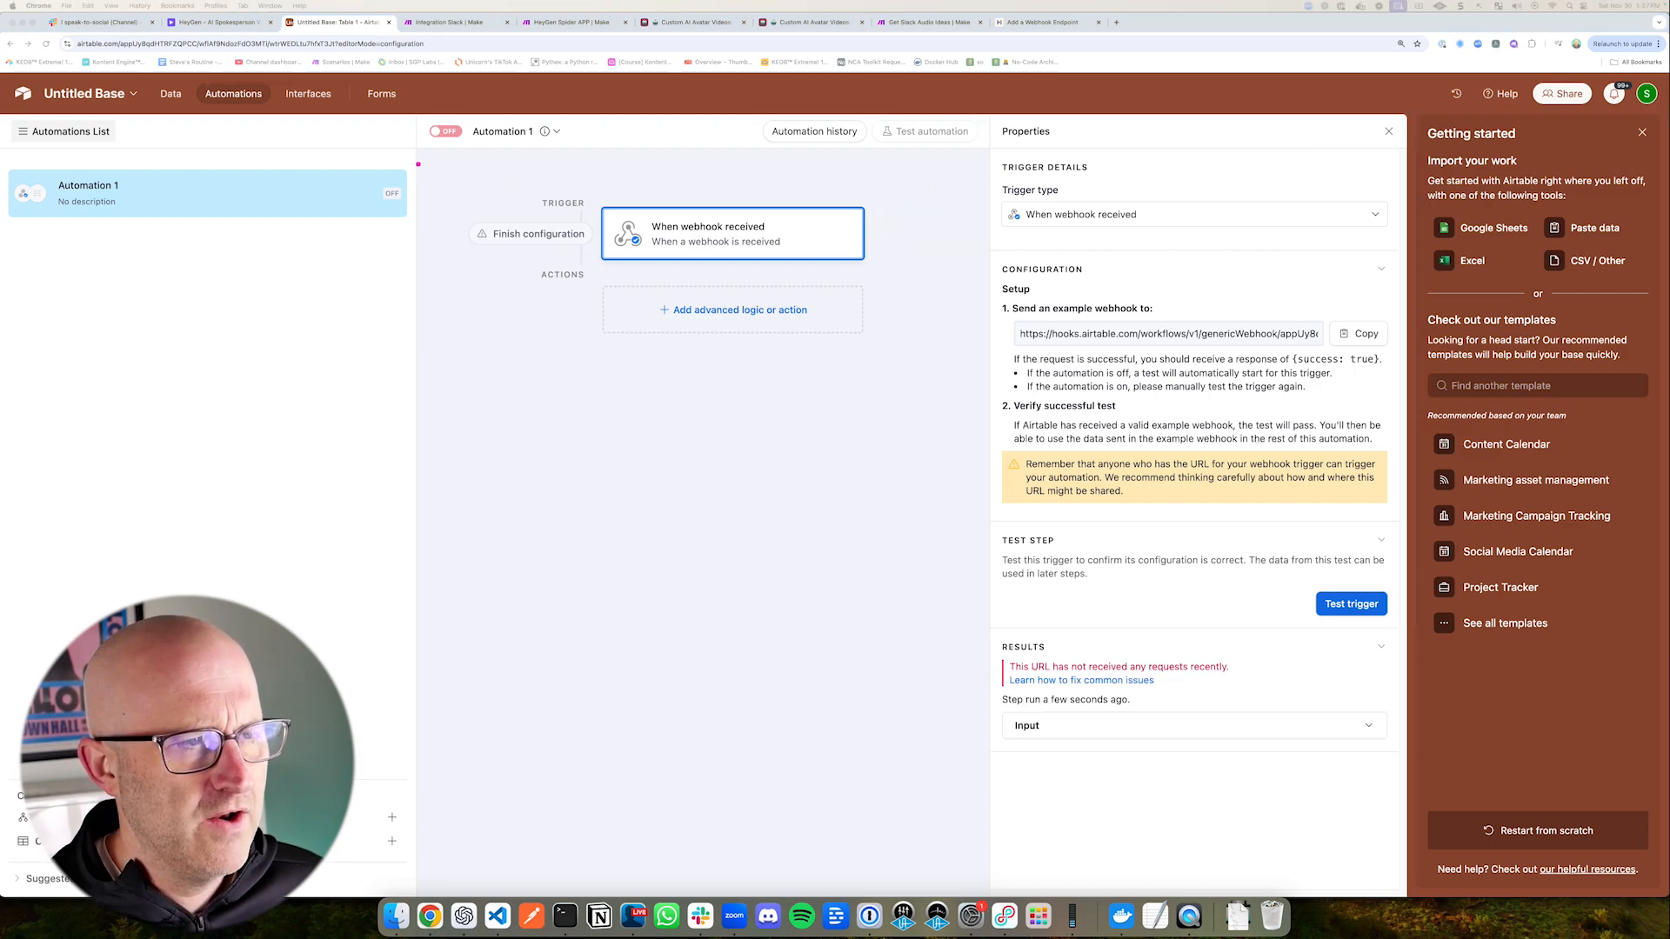
left_click_drag(418, 164, 926, 372)
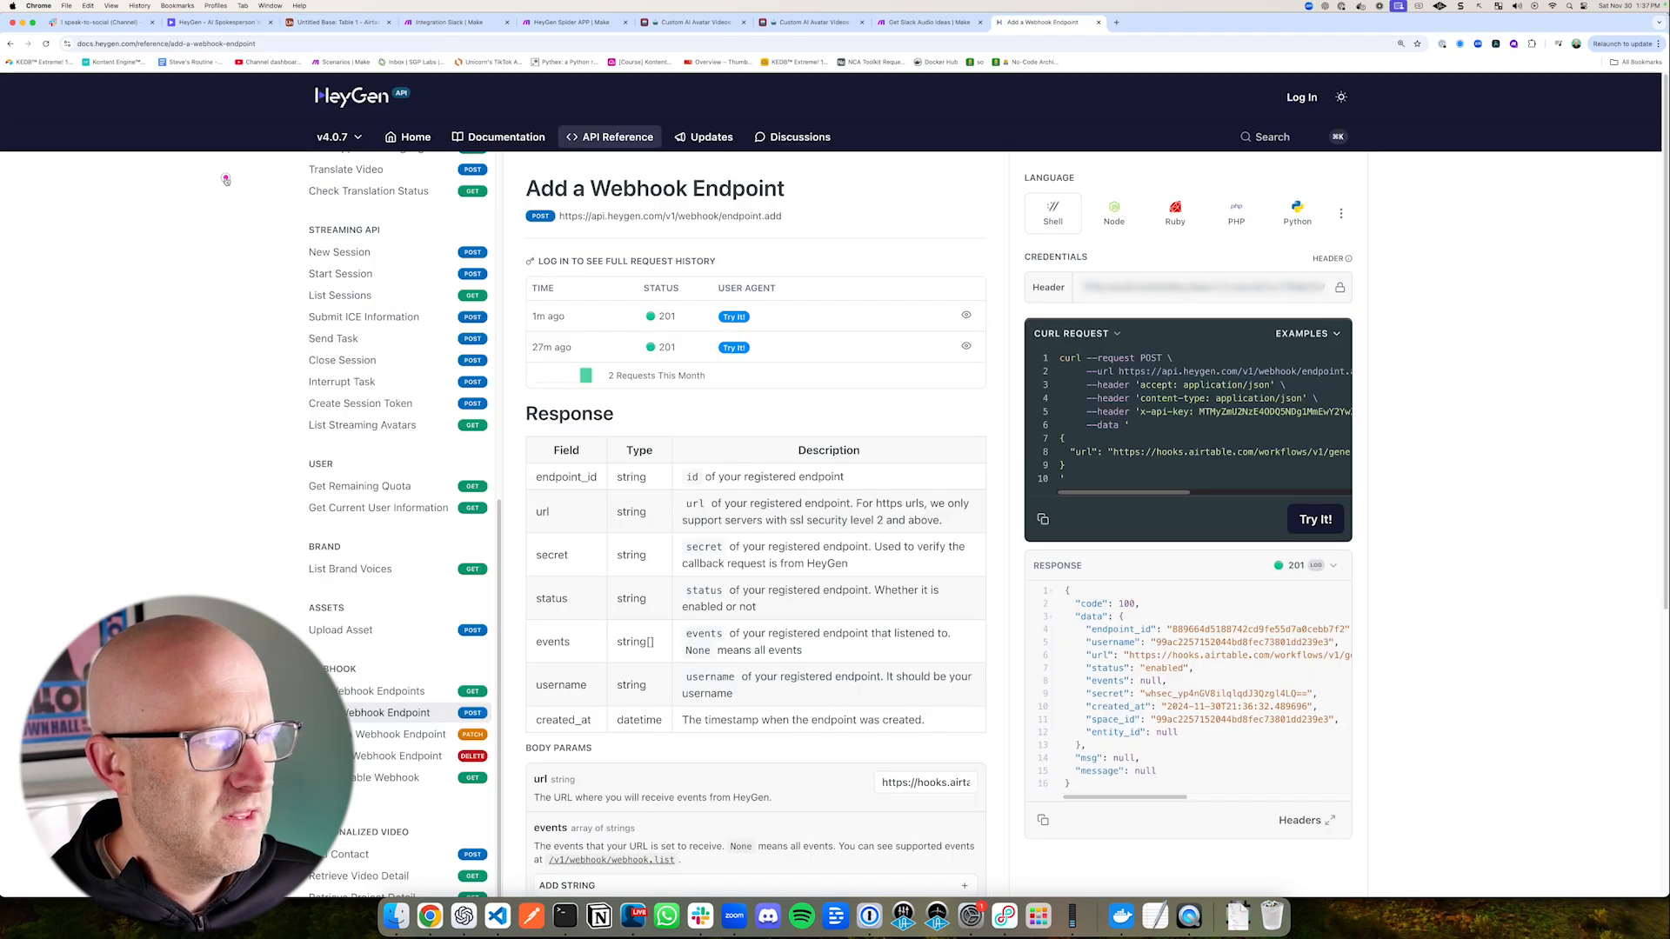
left_click_drag(224, 176, 294, 114)
key("Escape")
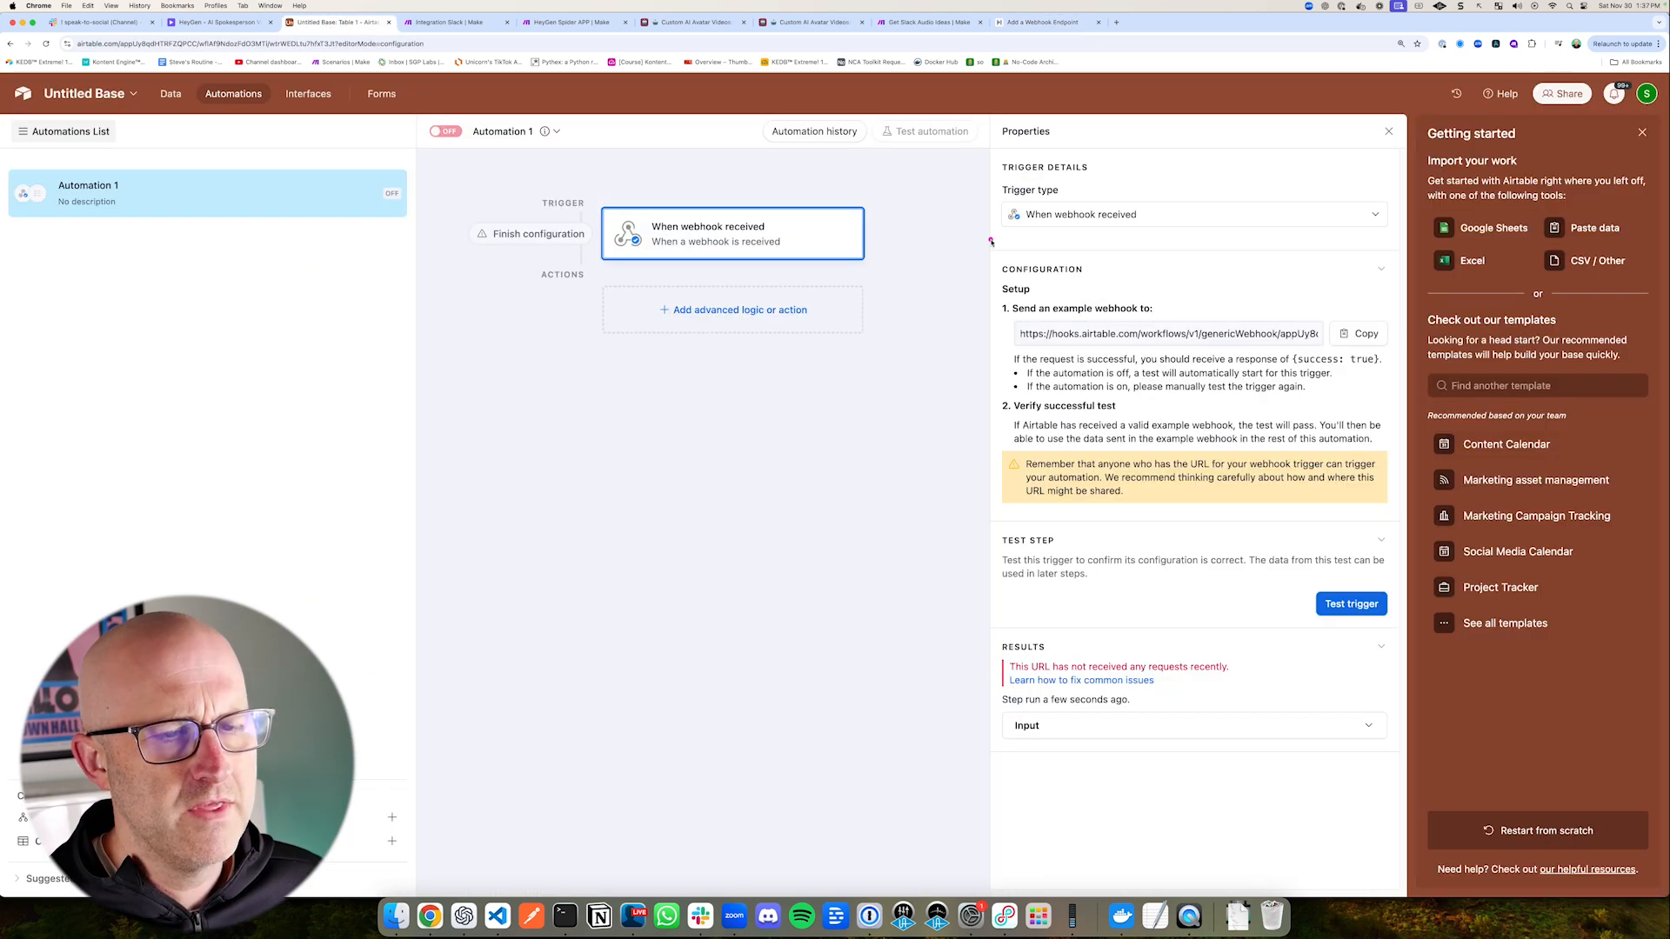
left_click_drag(1053, 176, 870, 225)
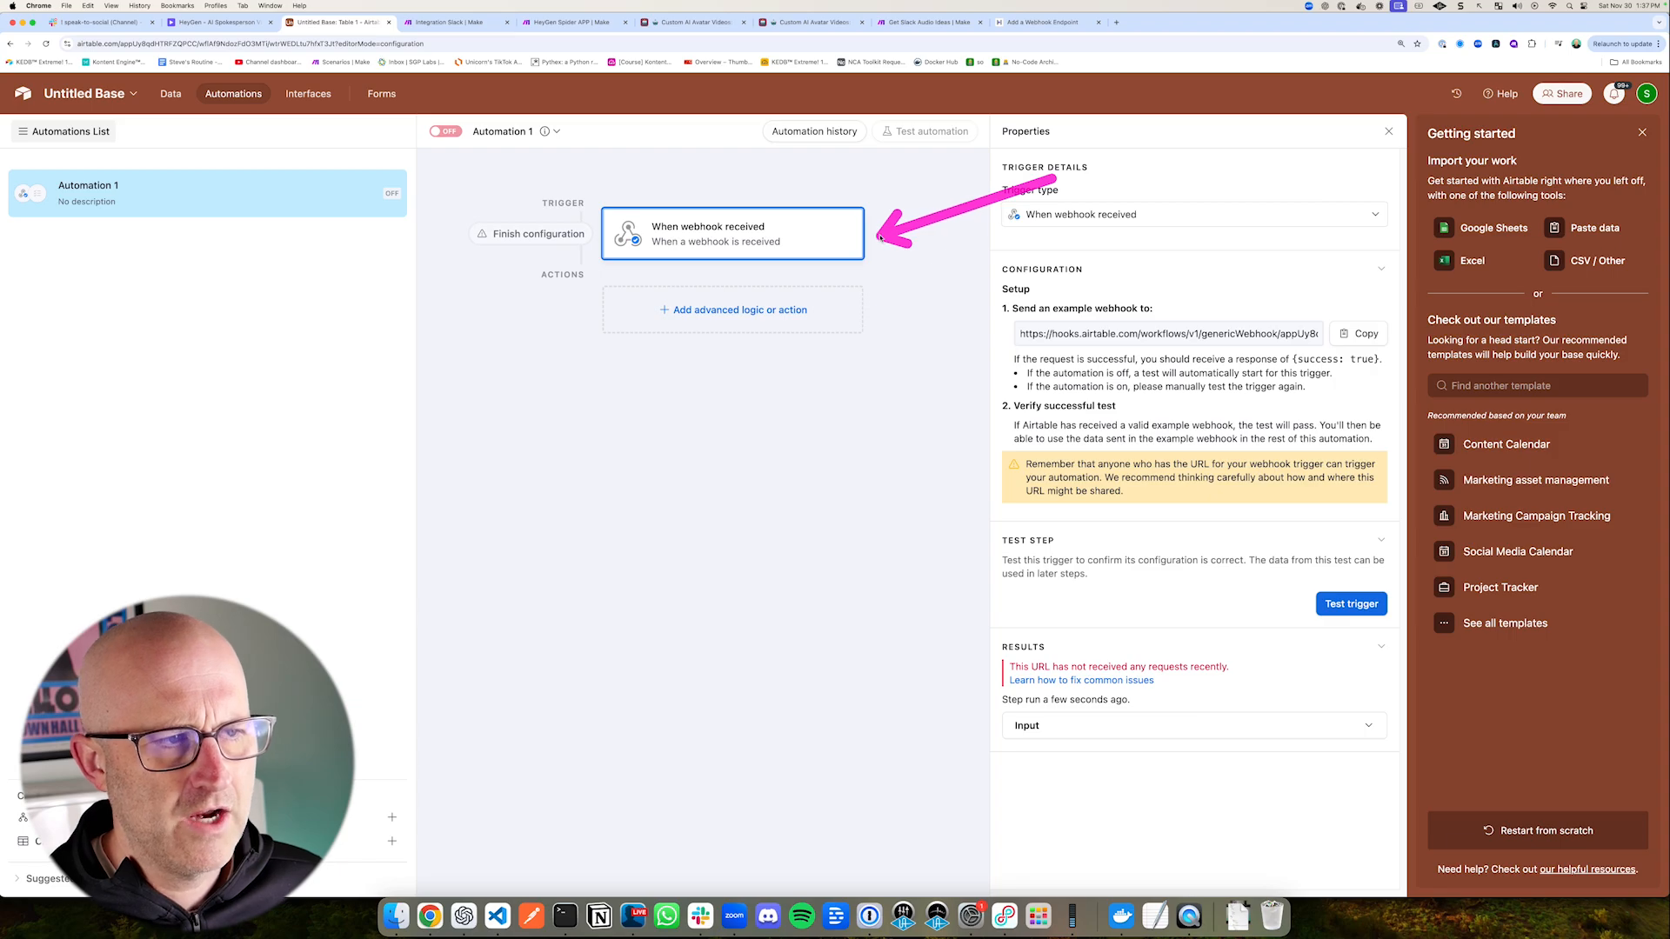
mouse_move(421, 159)
left_mouse_down()
mouse_move(467, 204)
mouse_move(944, 315)
left_mouse_up()
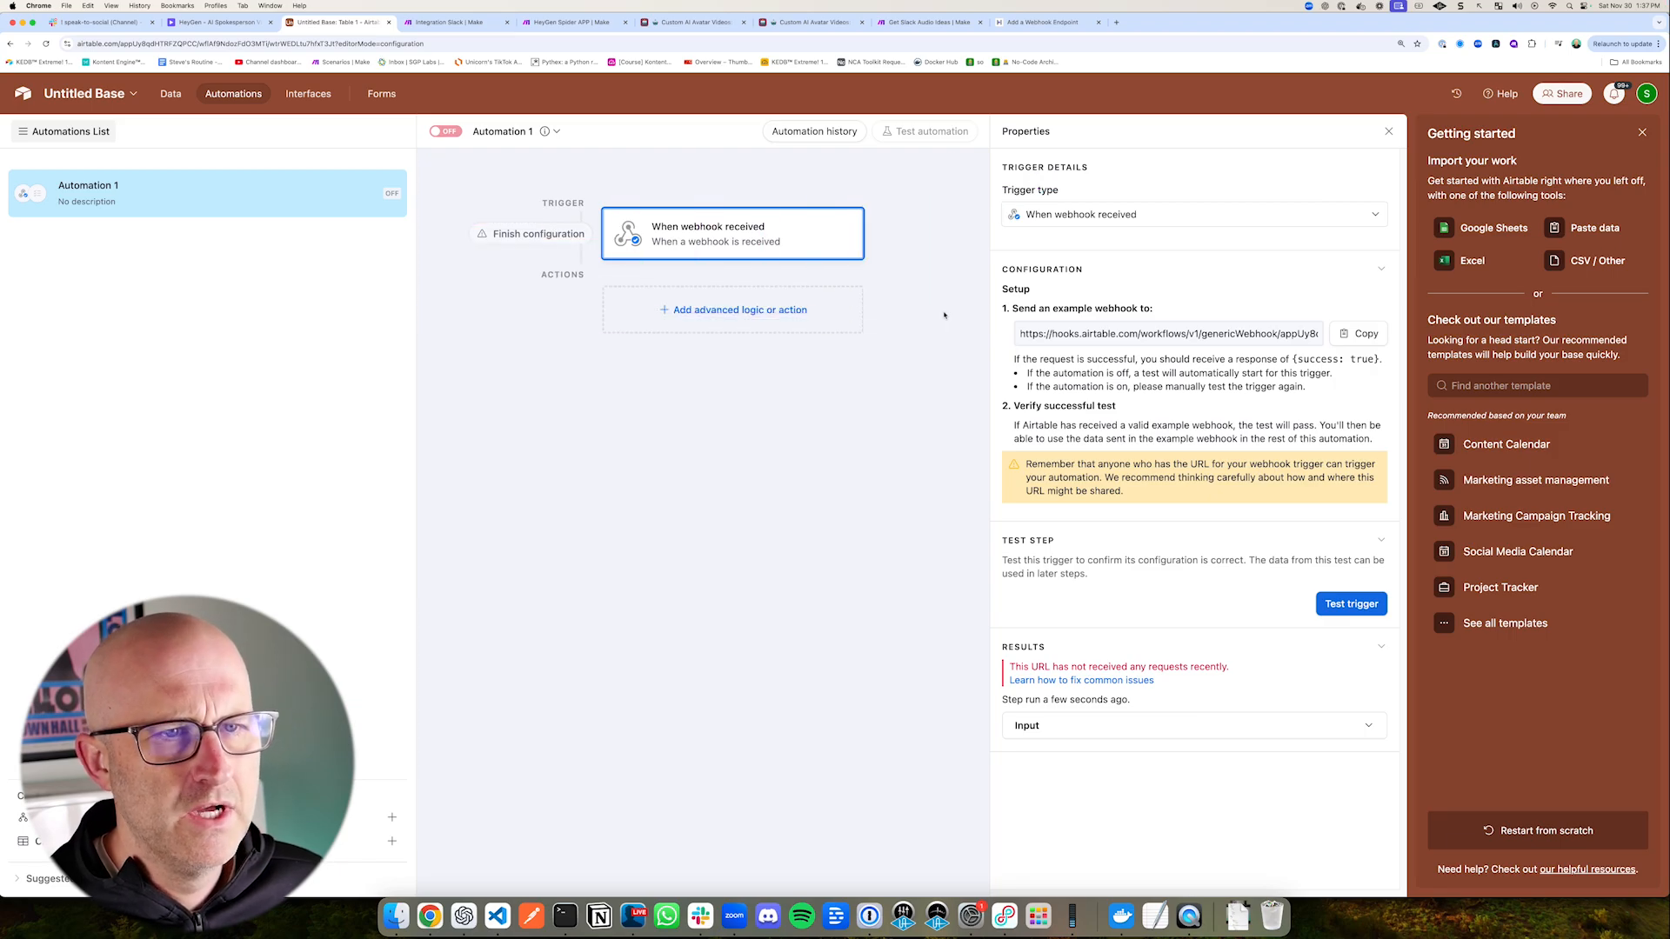
Step: Return to HeyGen's Add a Webhook Endpoint reference page and examine the request's response
left_click_drag(954, 185, 1015, 64)
left_click(1041, 23)
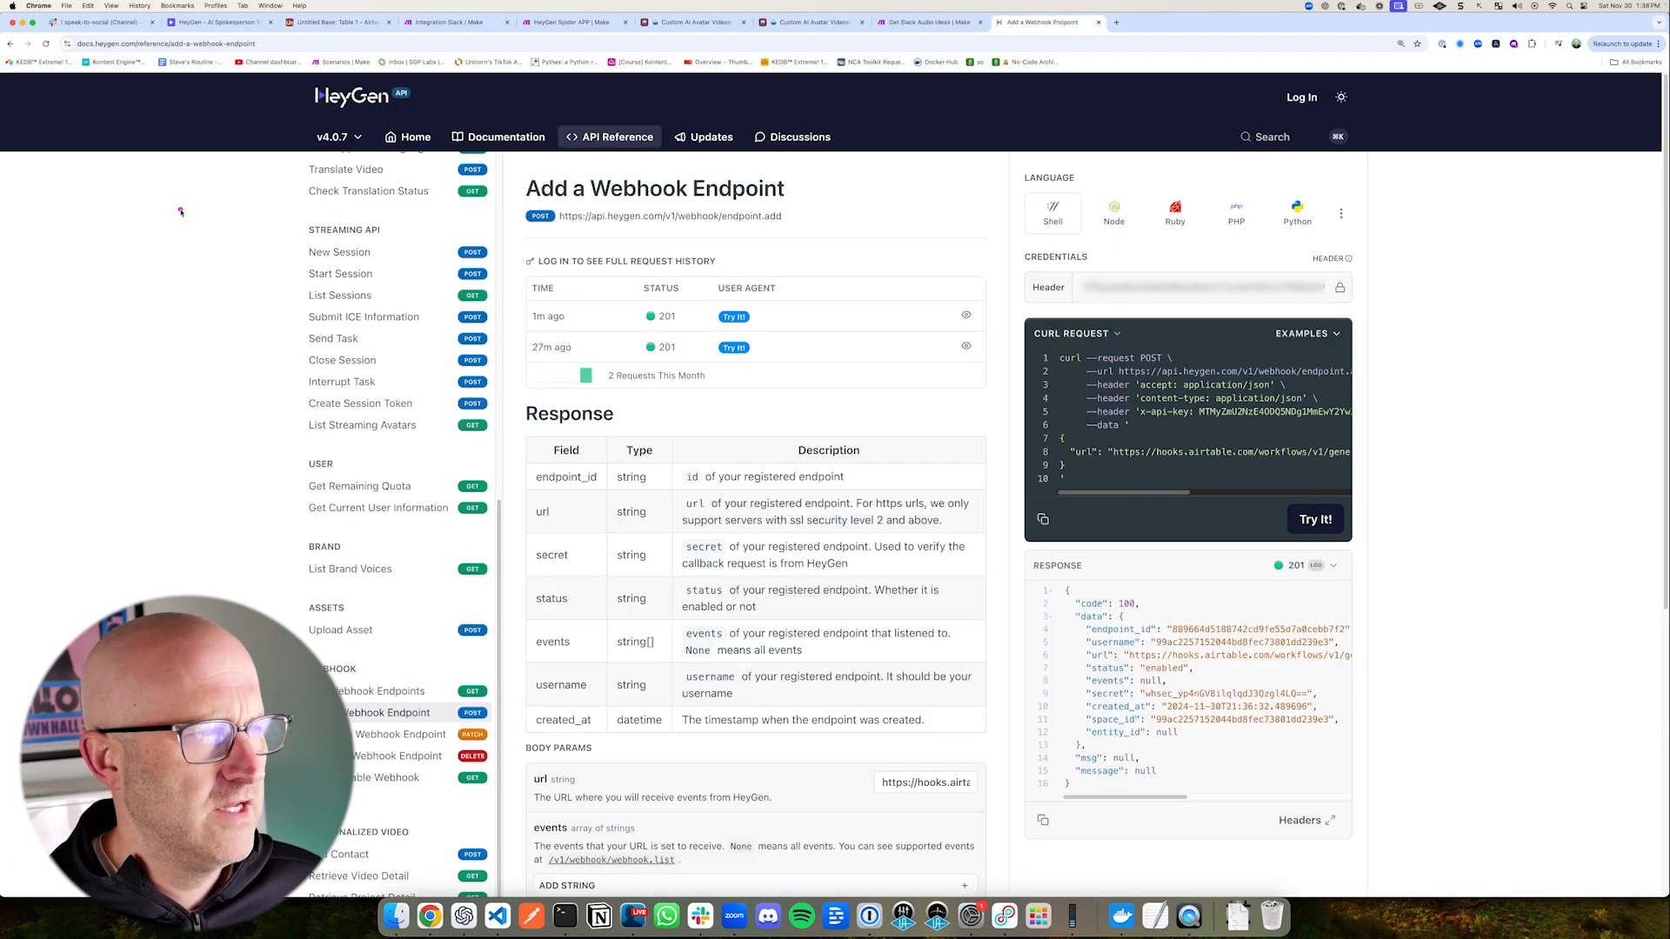
left_click_drag(168, 197, 280, 119)
mouse_move(1241, 567)
left_mouse_down()
mouse_move(1138, 648)
mouse_move(1200, 642)
left_mouse_up()
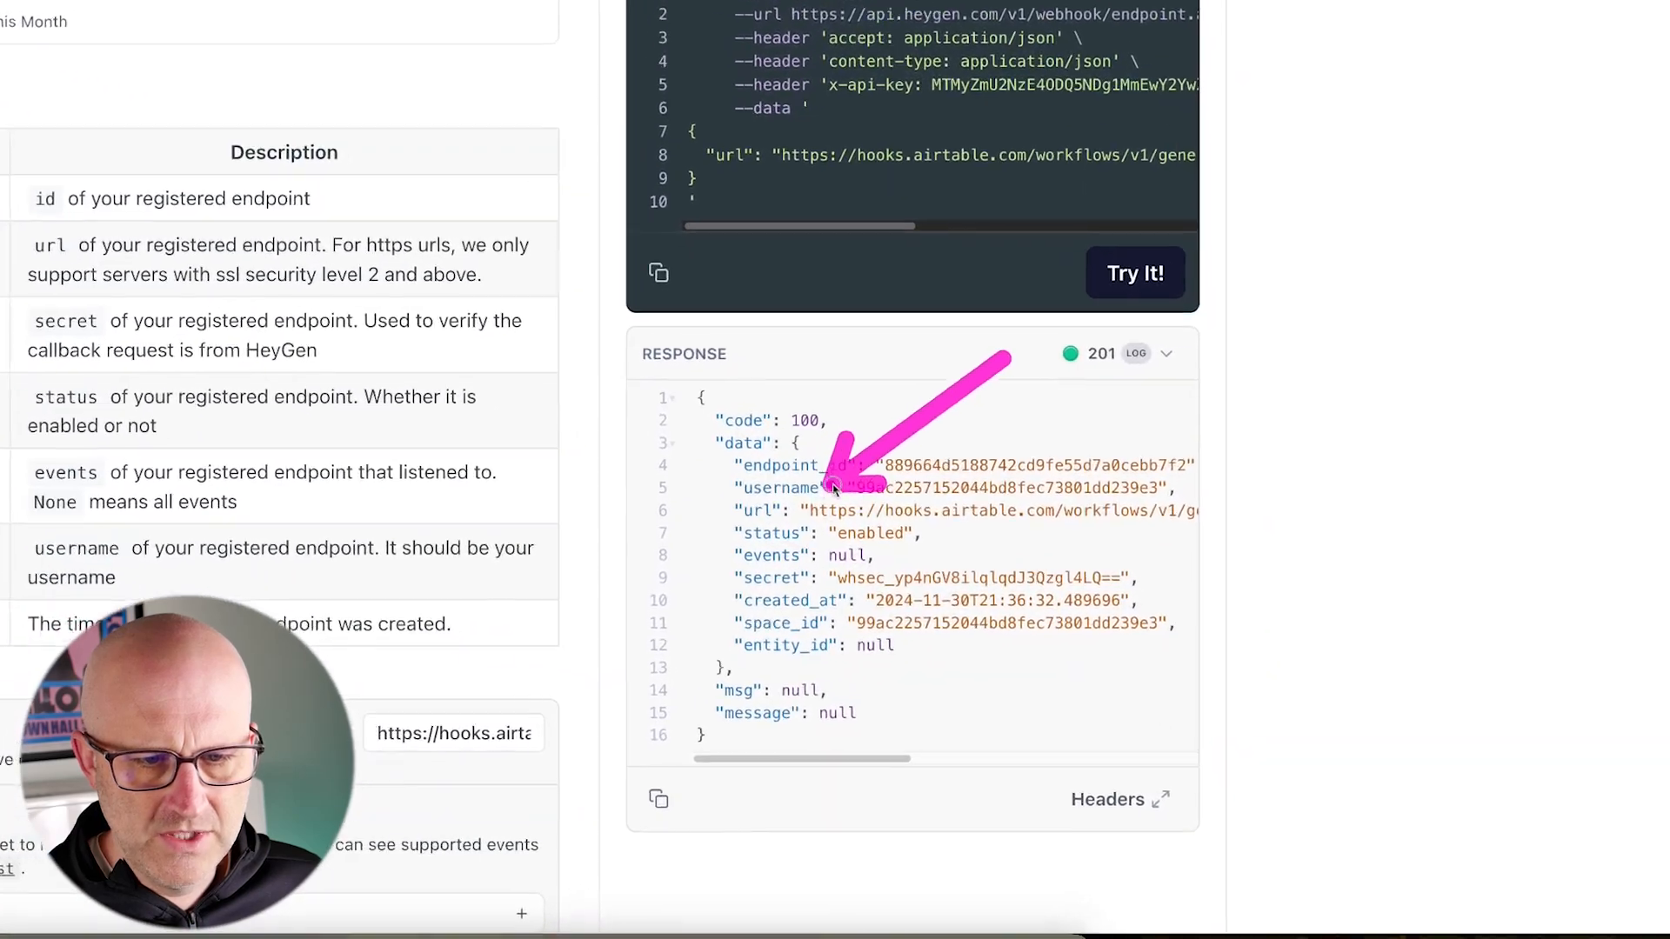
left_click_drag(896, 467, 1029, 470)
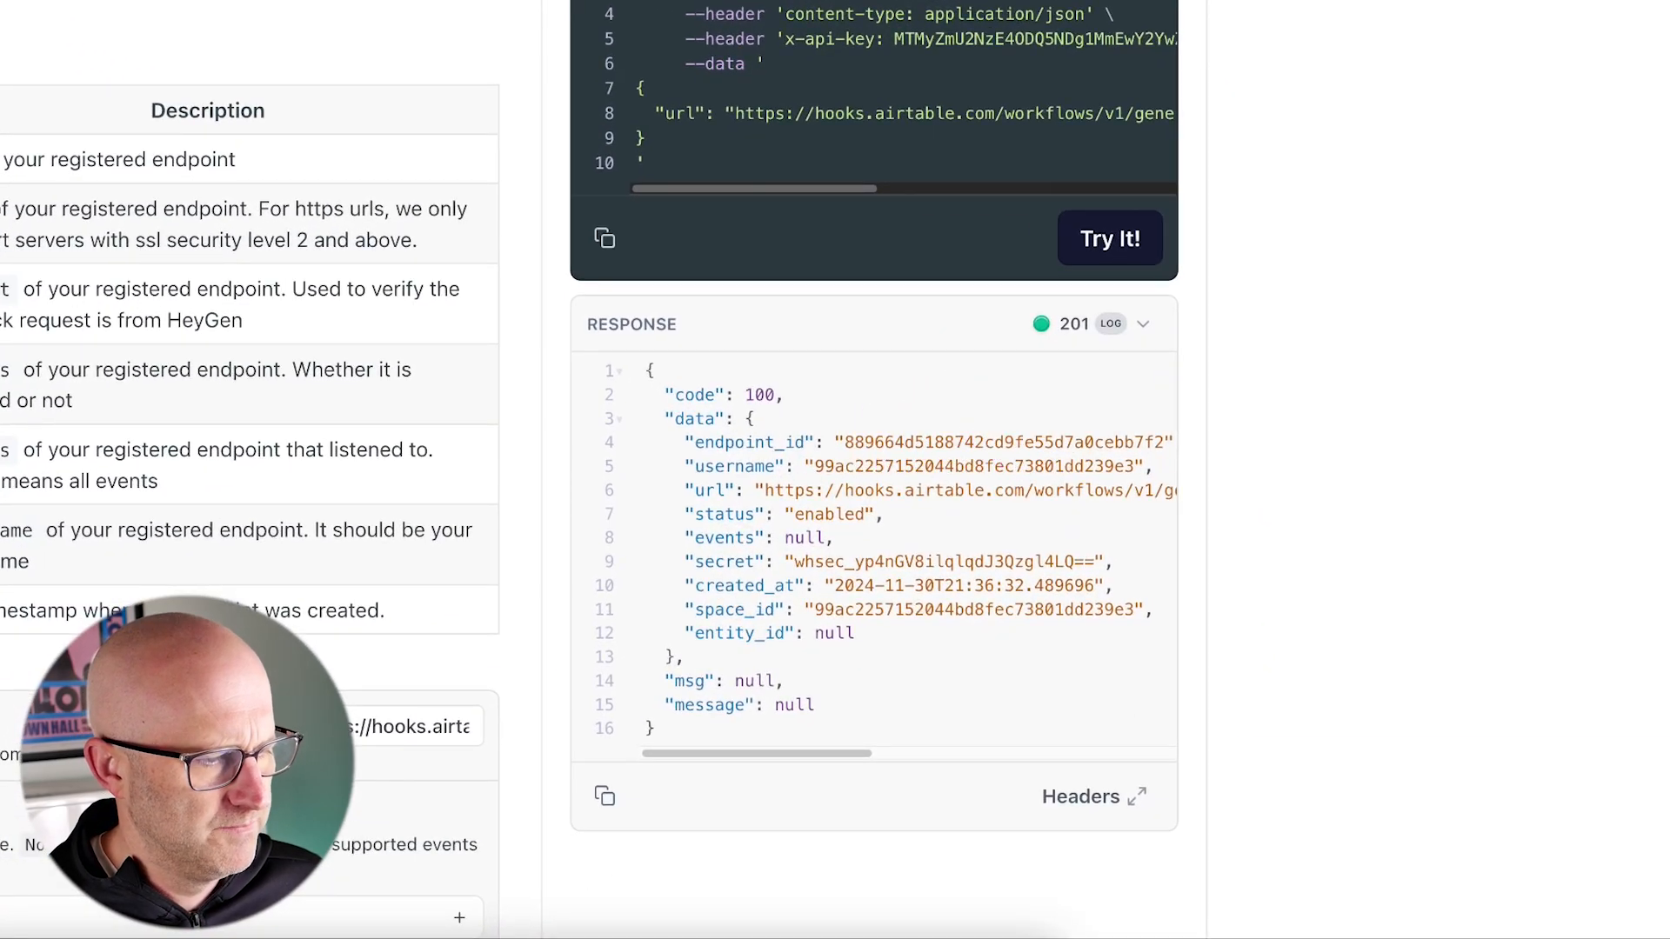
left_click_drag(186, 665, 297, 688)
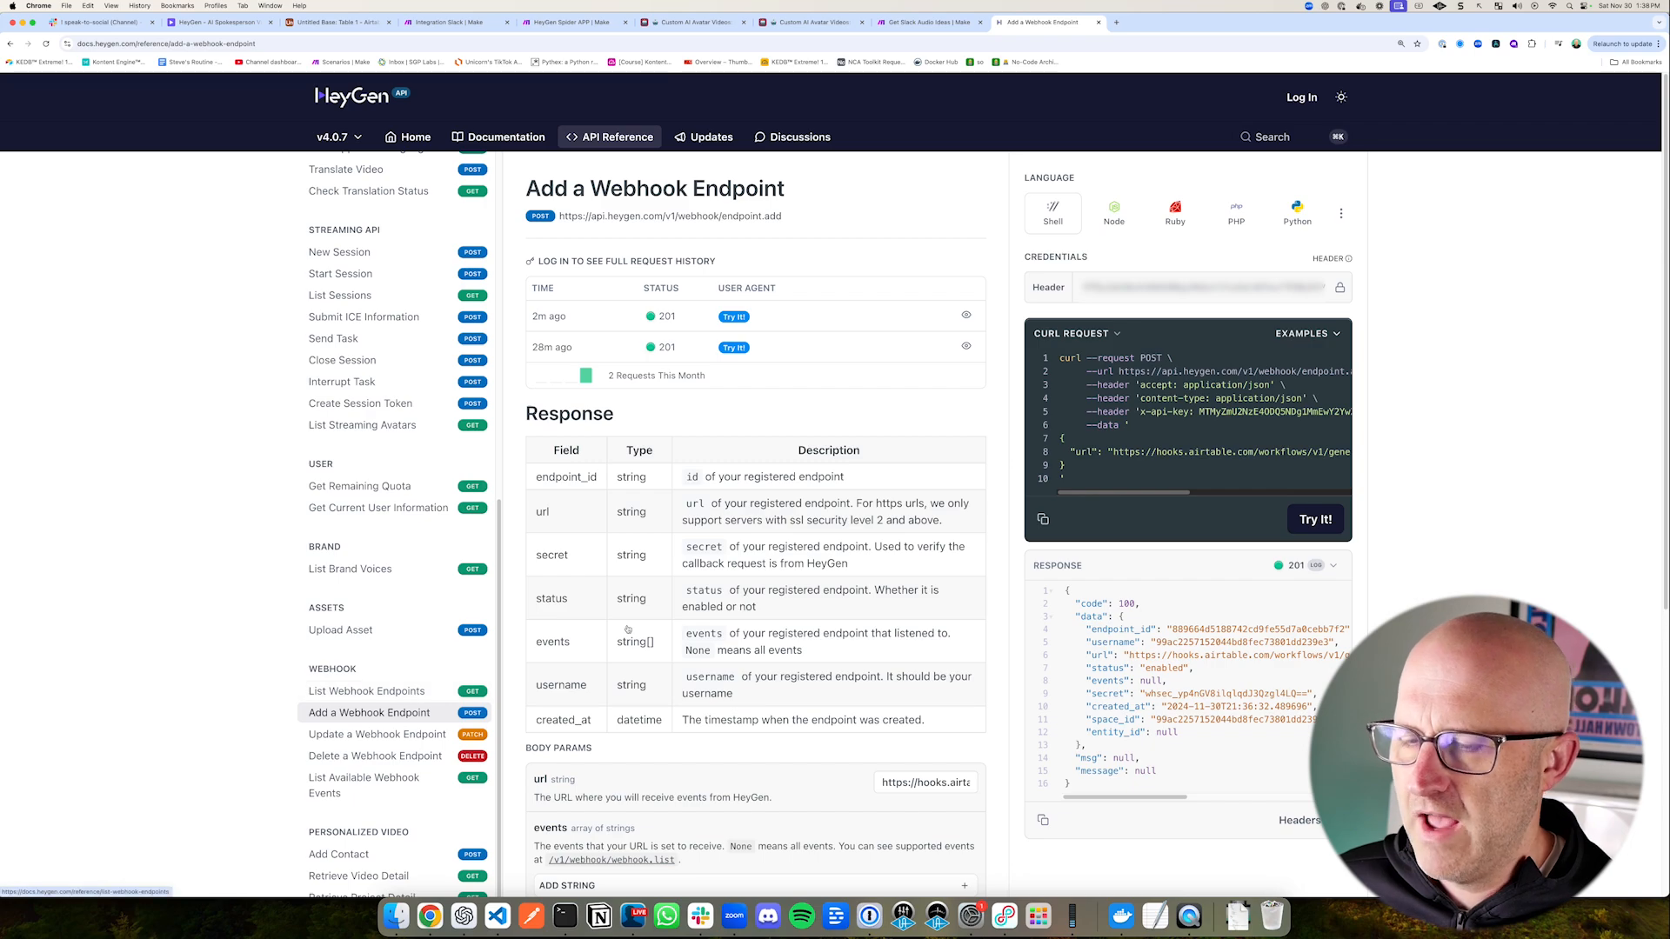
Step: Open the List Webhook Endpoints reference page and run its request
left_click_drag(206, 645, 274, 679)
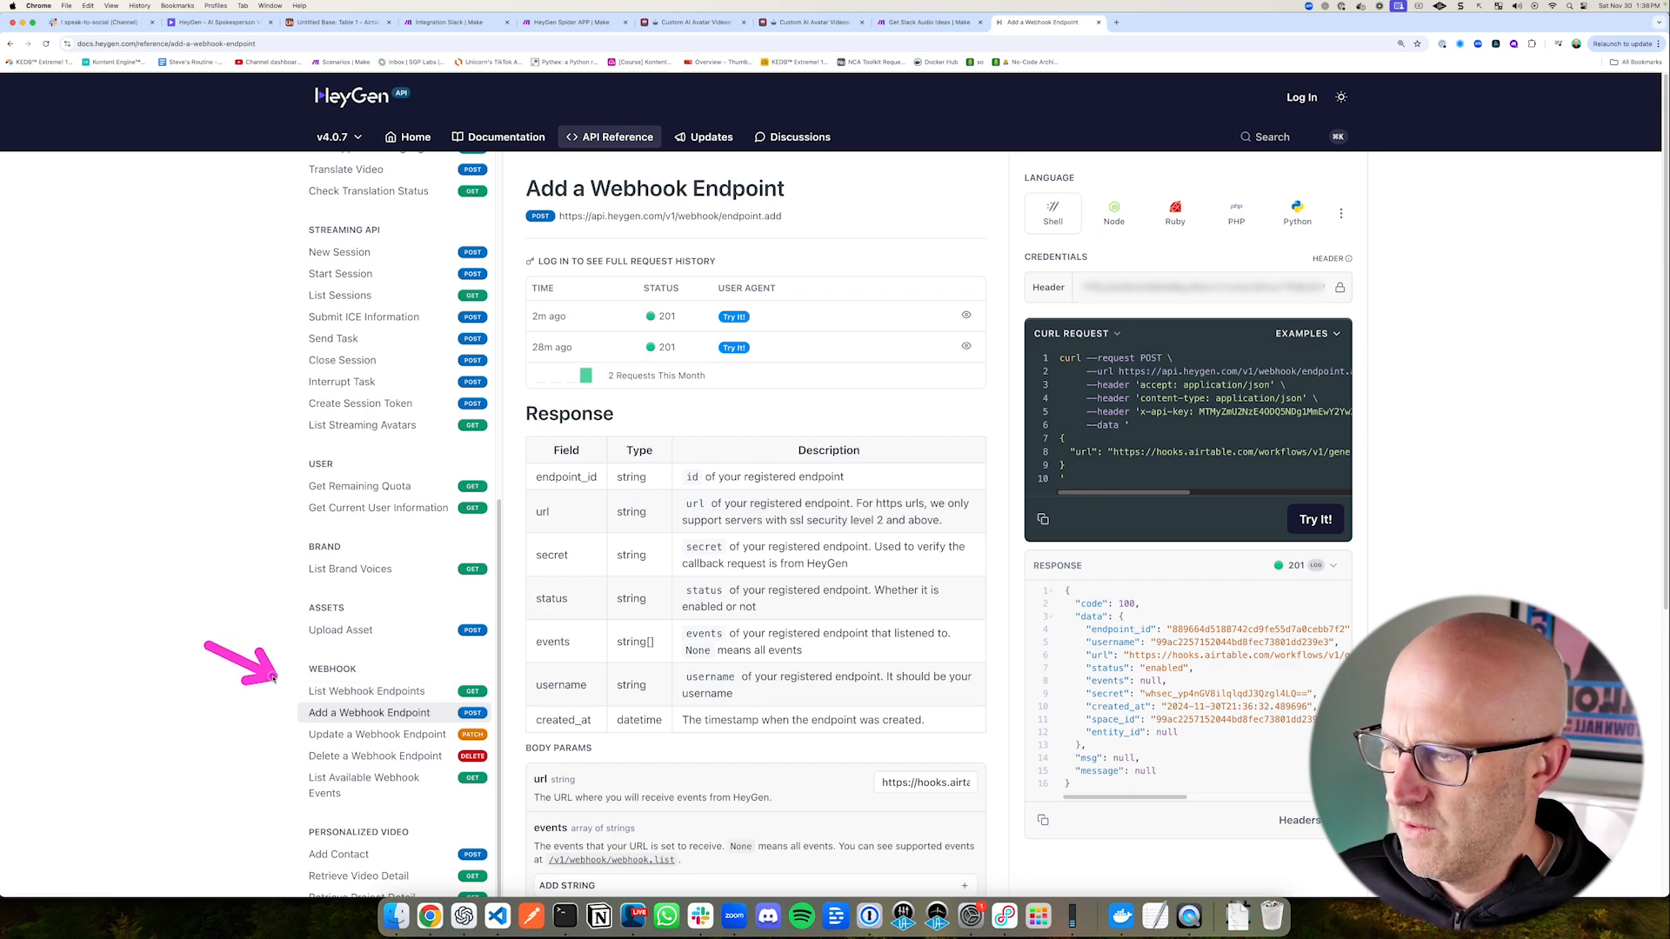
left_click(365, 692)
left_click_drag(1483, 396, 1360, 437)
left_click(1322, 439)
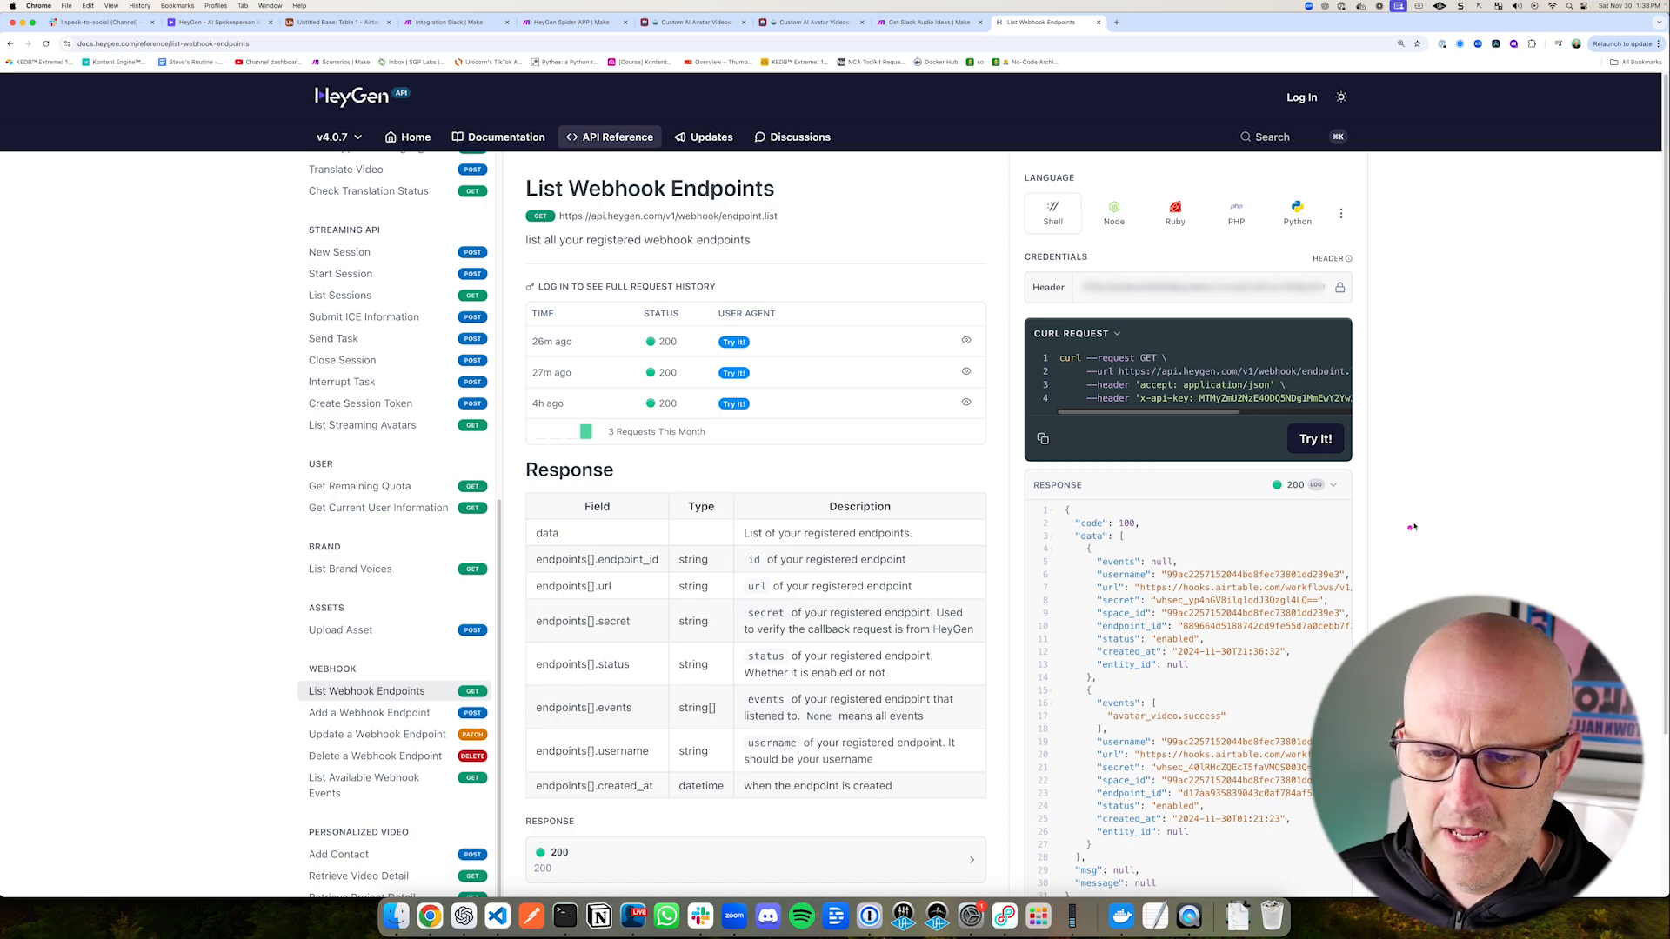
Step: Compare the webhook URLs in the List Webhook Endpoints response with the webhook URL of Airtable's Automation 1
left_click_drag(1428, 516, 1355, 553)
mouse_move(1059, 710)
left_mouse_down()
mouse_move(1097, 741)
mouse_move(1409, 840)
left_mouse_up()
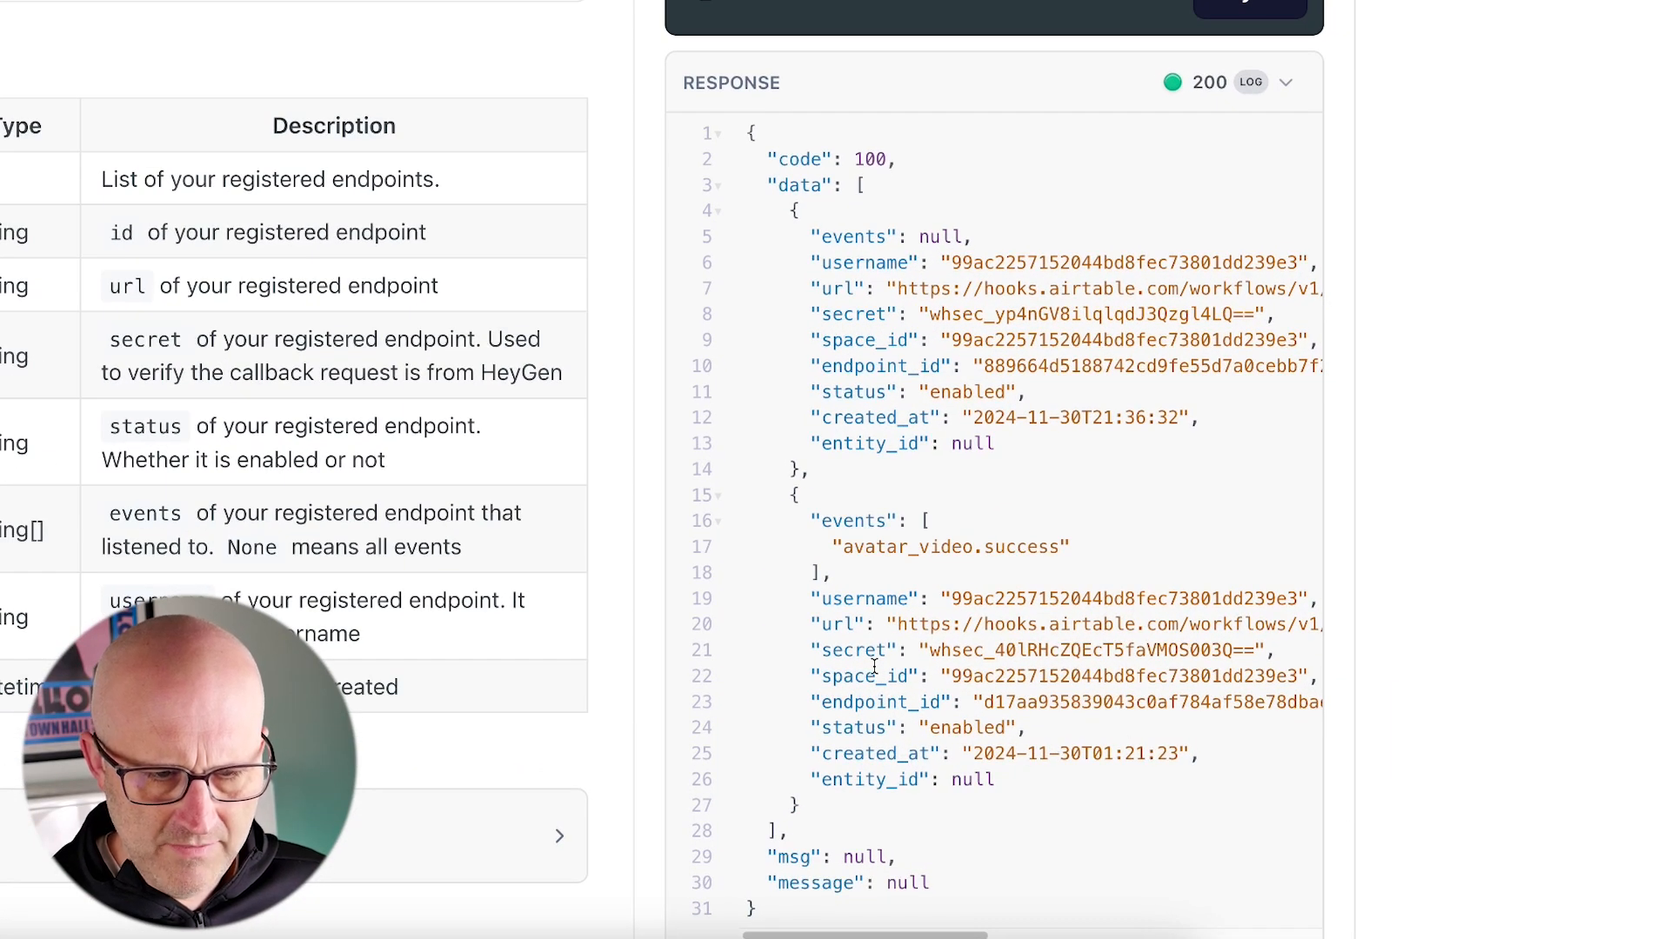
left_click_drag(785, 527, 887, 605)
scroll(915, 935, "right", 5)
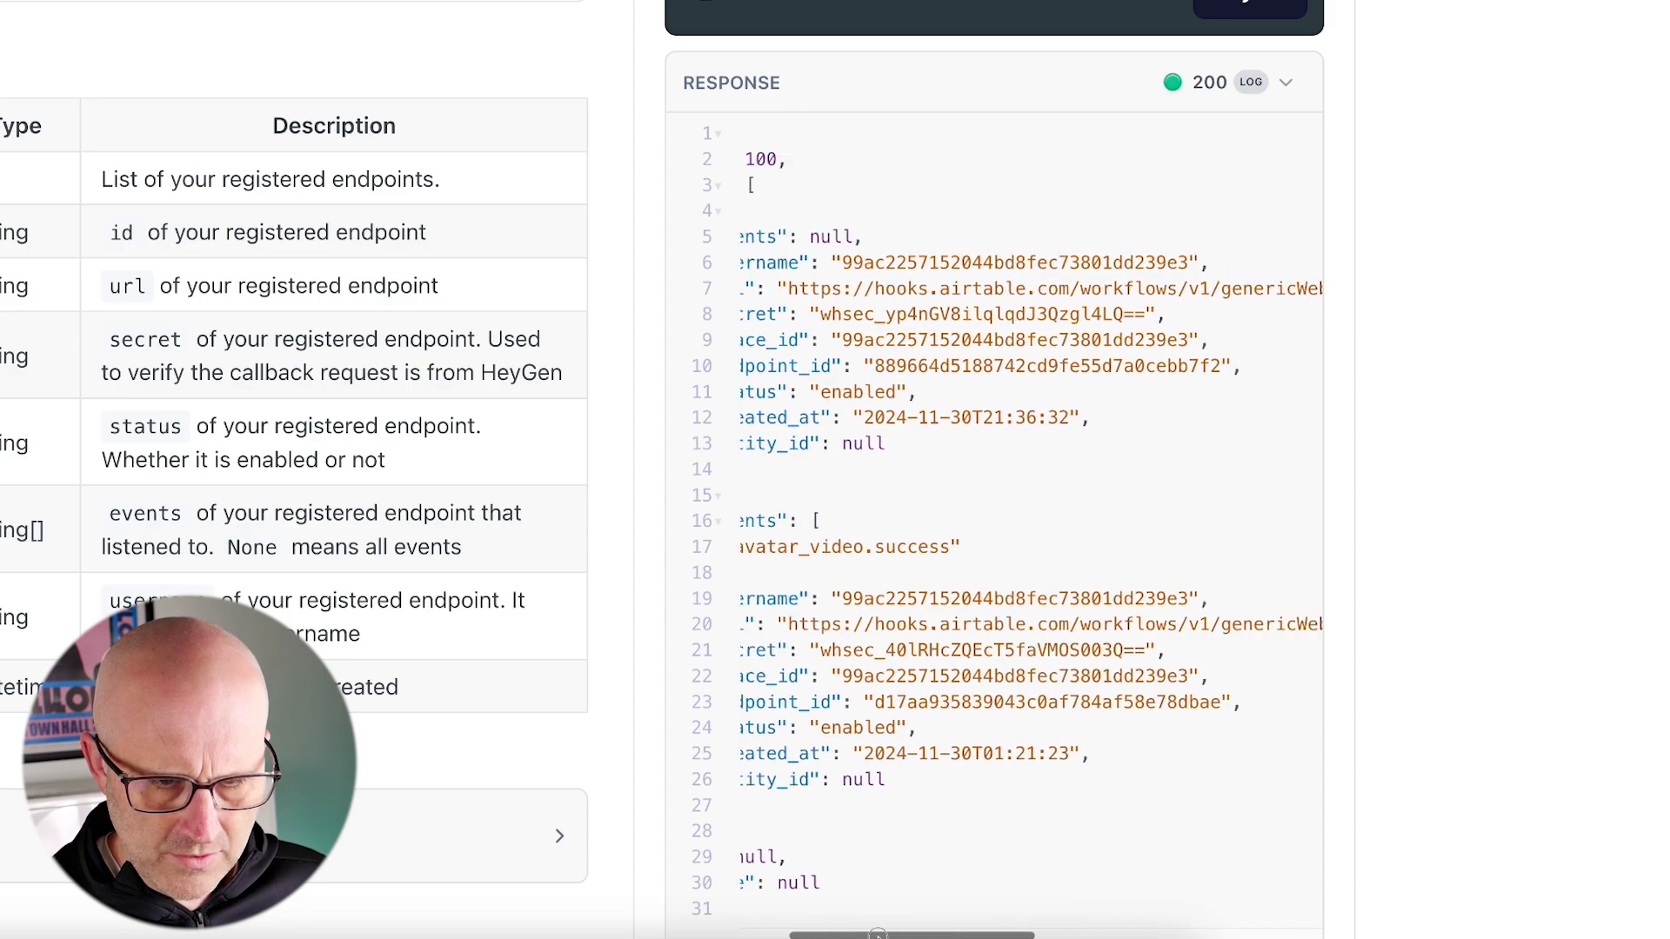
scroll(916, 935, "right", 10)
left_click_drag(1245, 481, 1277, 591)
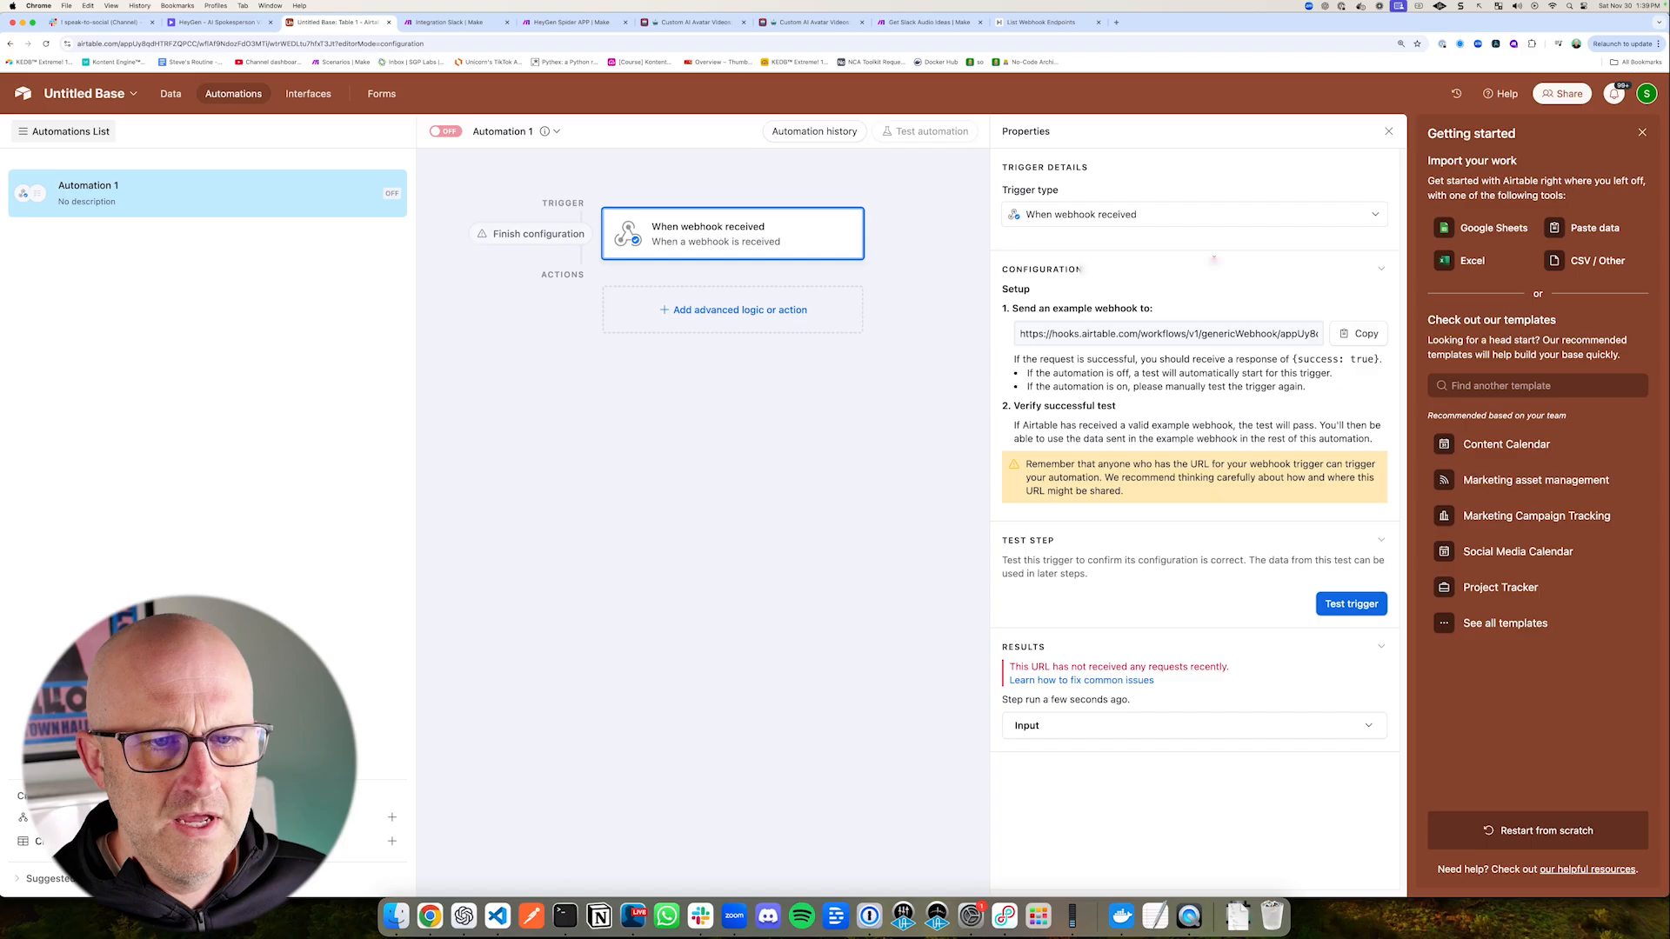
mouse_move(1189, 258)
left_mouse_down()
mouse_move(1256, 320)
mouse_move(1302, 315)
left_mouse_up()
left_click(1264, 333)
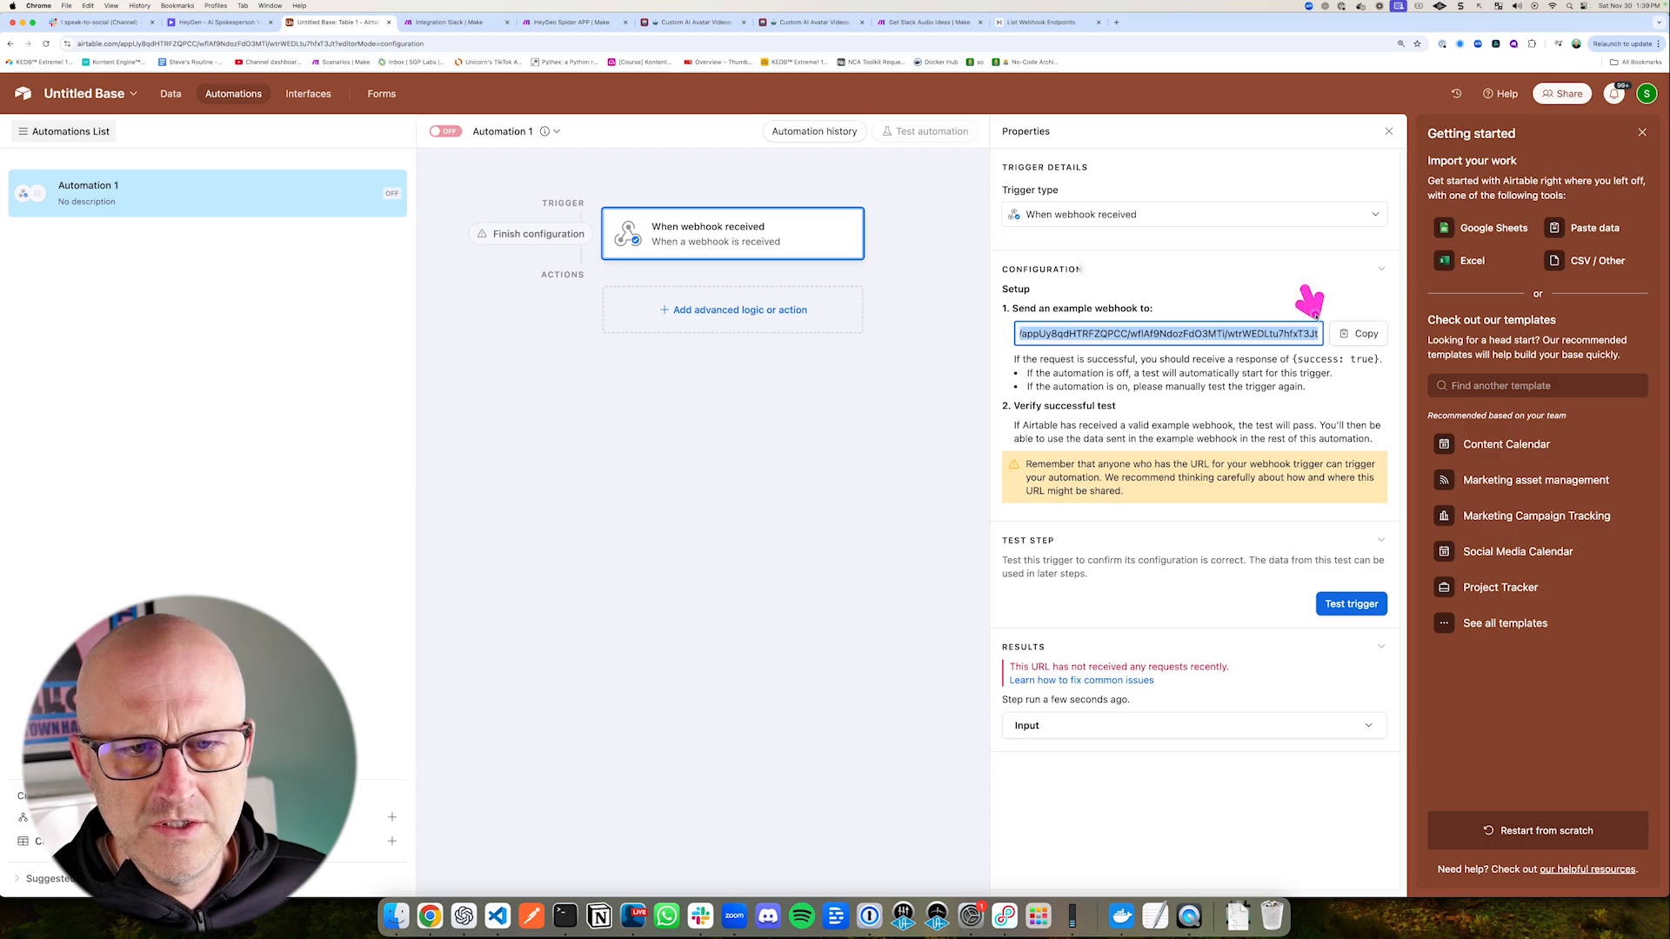
left_click(1035, 22)
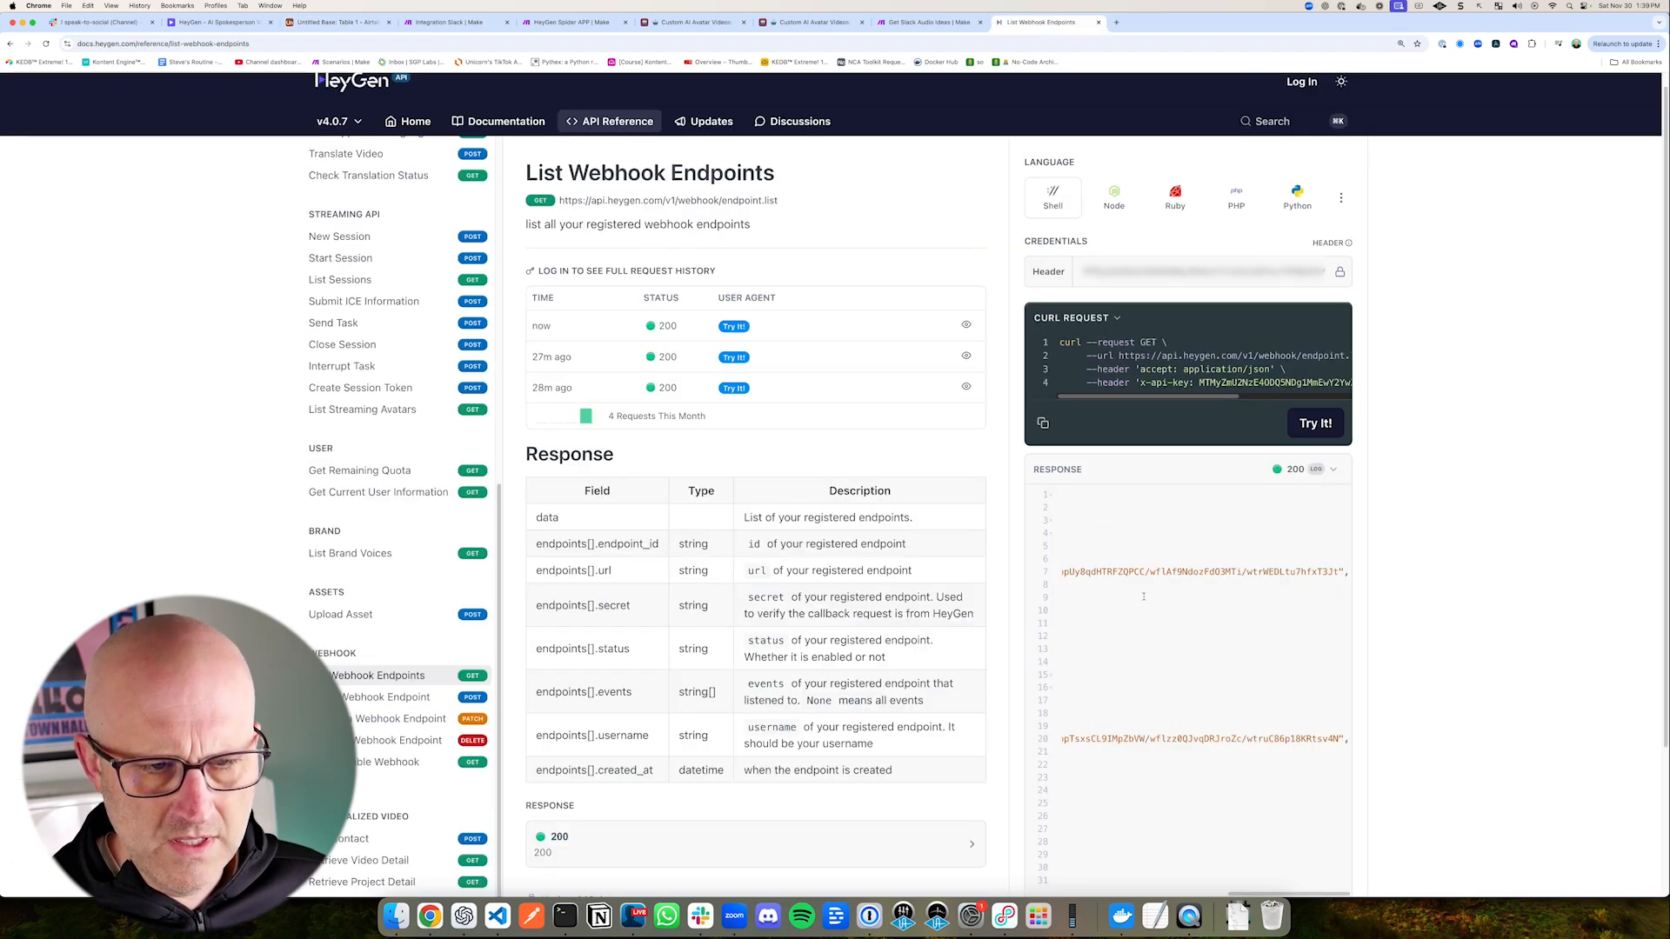
Step: Copy the endpoint ID of the avatar_video.success webhook and paste it as endpoint_id on the Delete a Webhook Endpoint page
scroll(1108, 700, "left", 10)
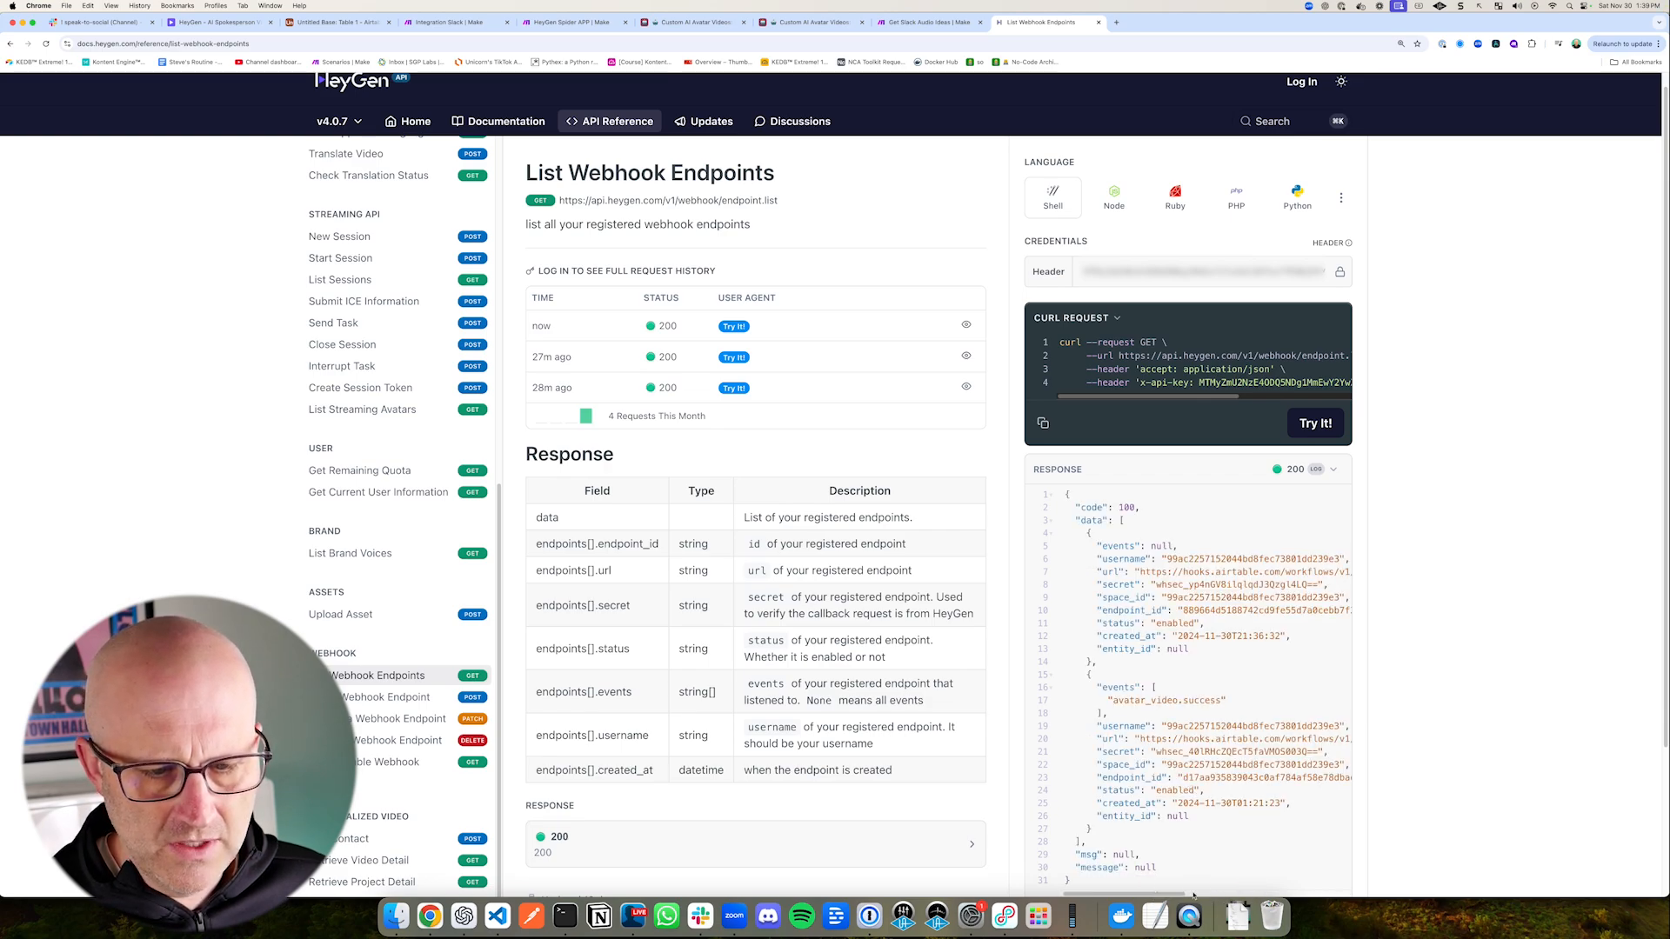
scroll(1180, 896, "right", 2)
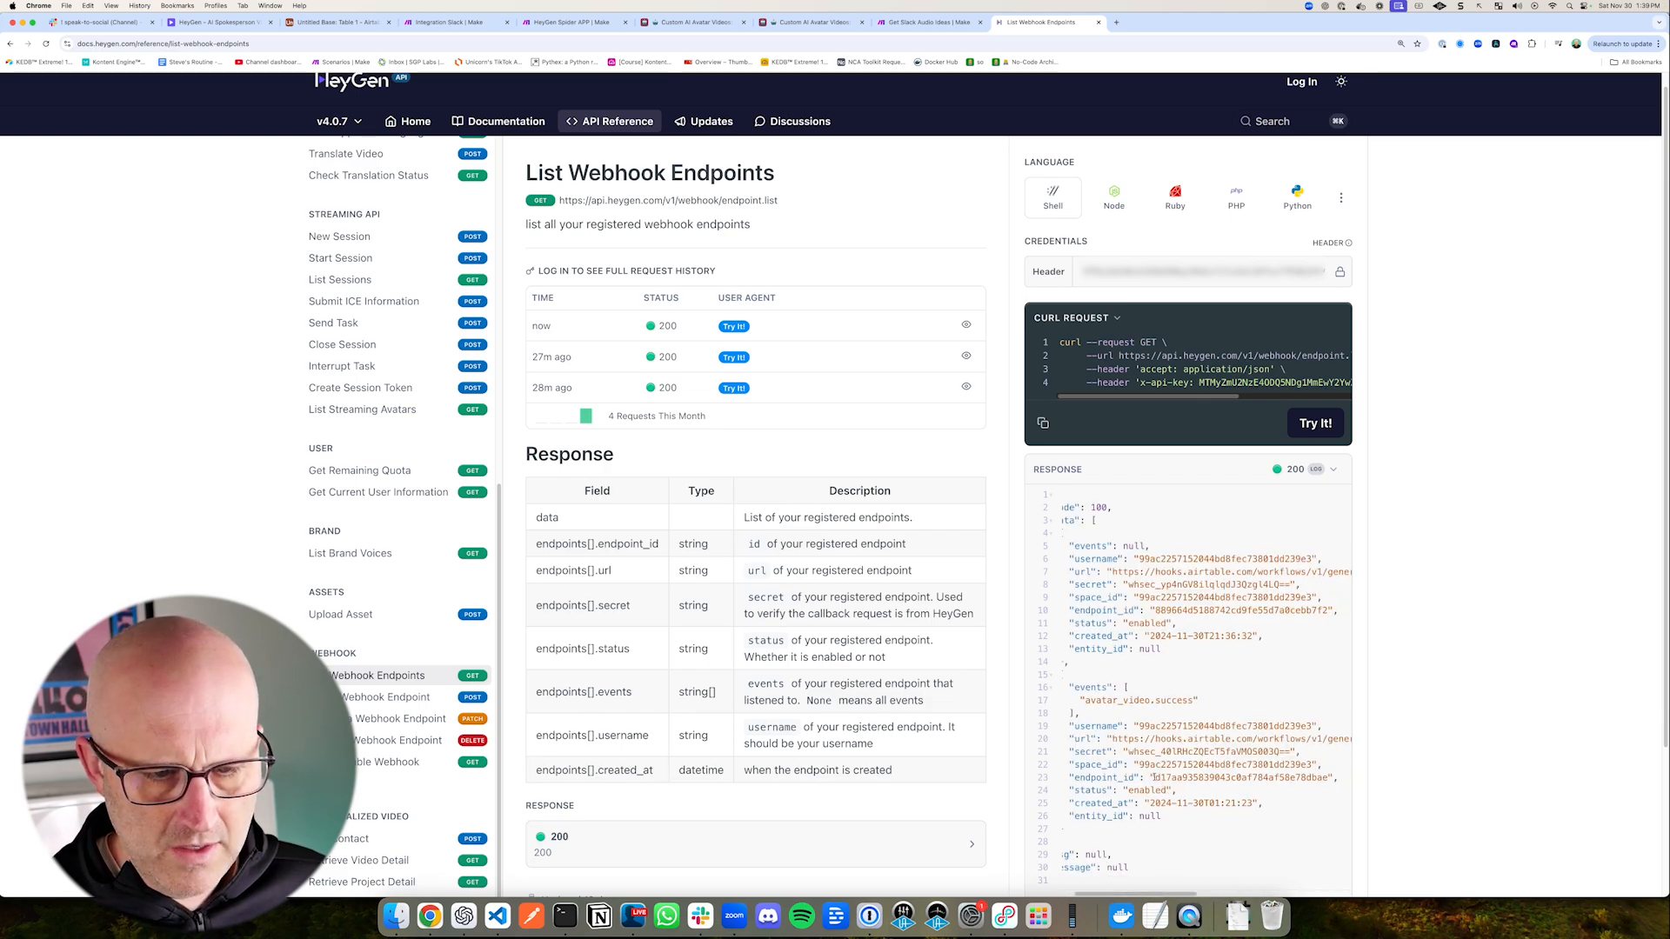
left_click(353, 744)
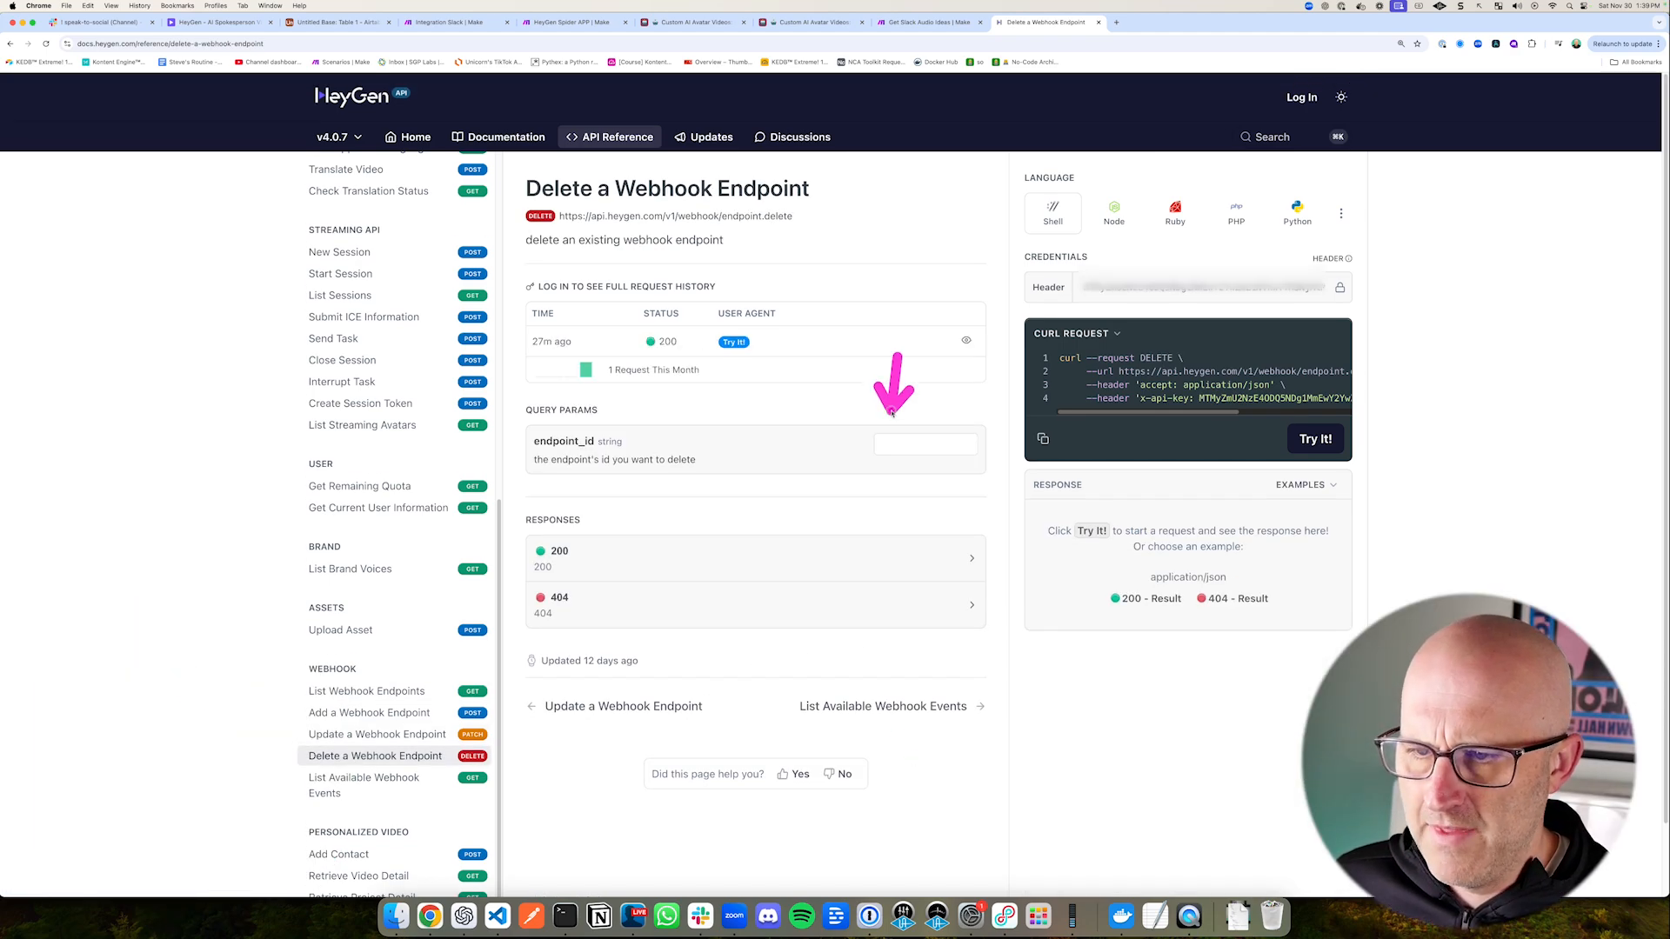
left_click(893, 447)
type("d17aa935839043")
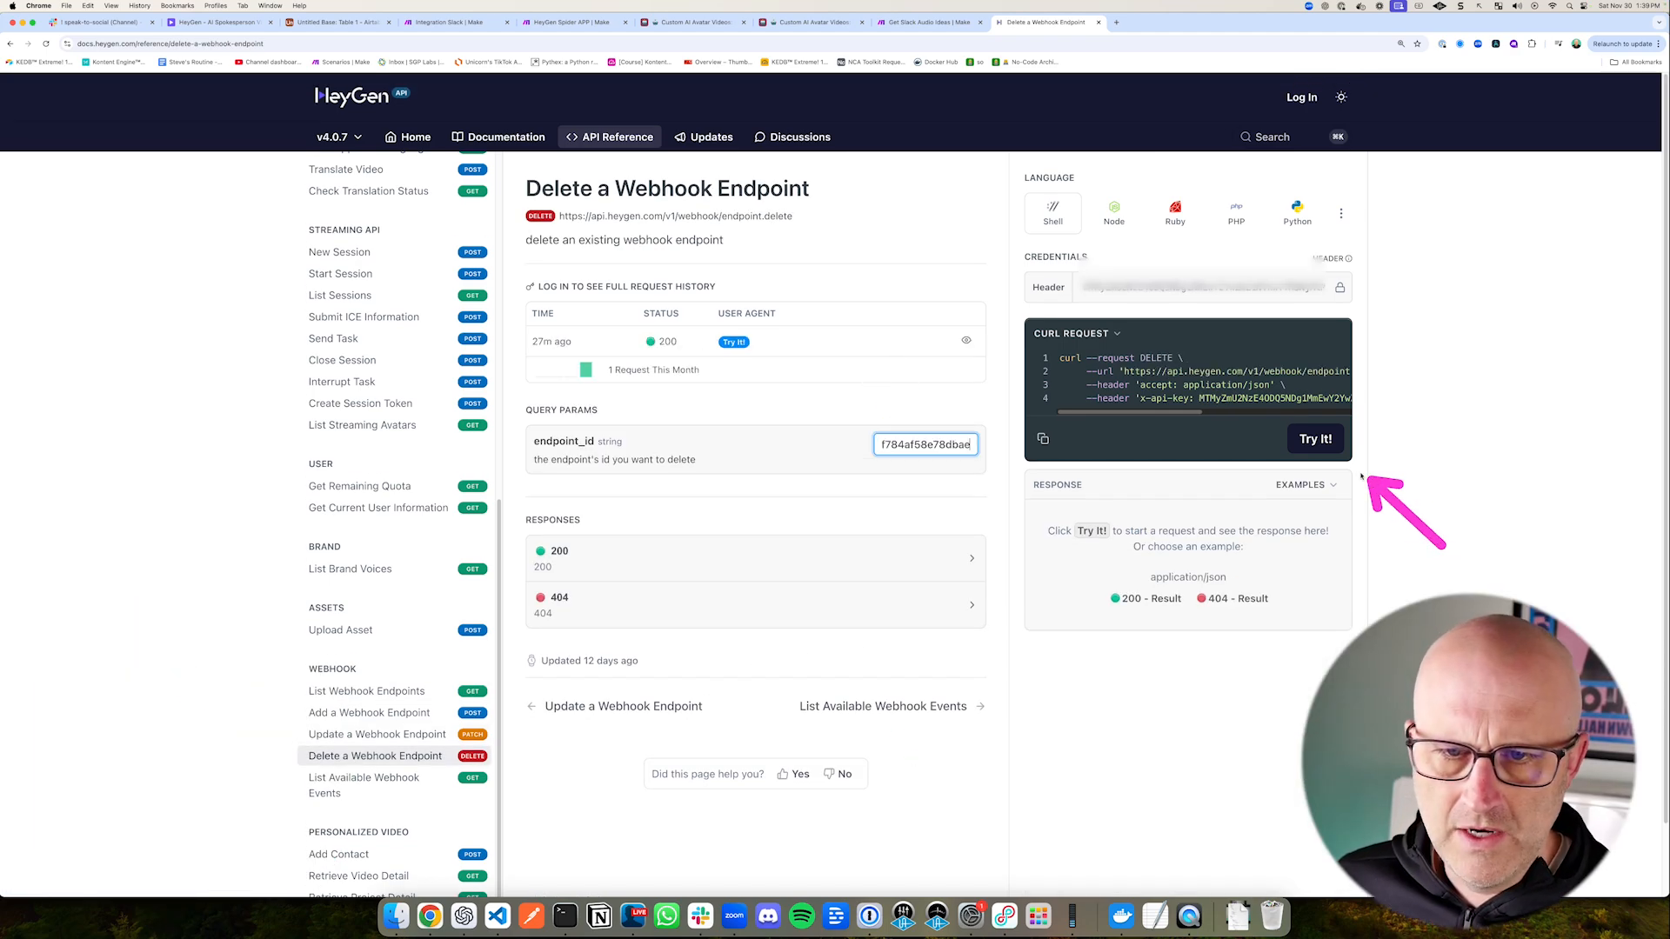
Step: Run the Delete a Webhook Endpoint request, and run the List Webhook Endpoints request again to check the remaining webhook URL
left_click(1311, 438)
left_click(366, 691)
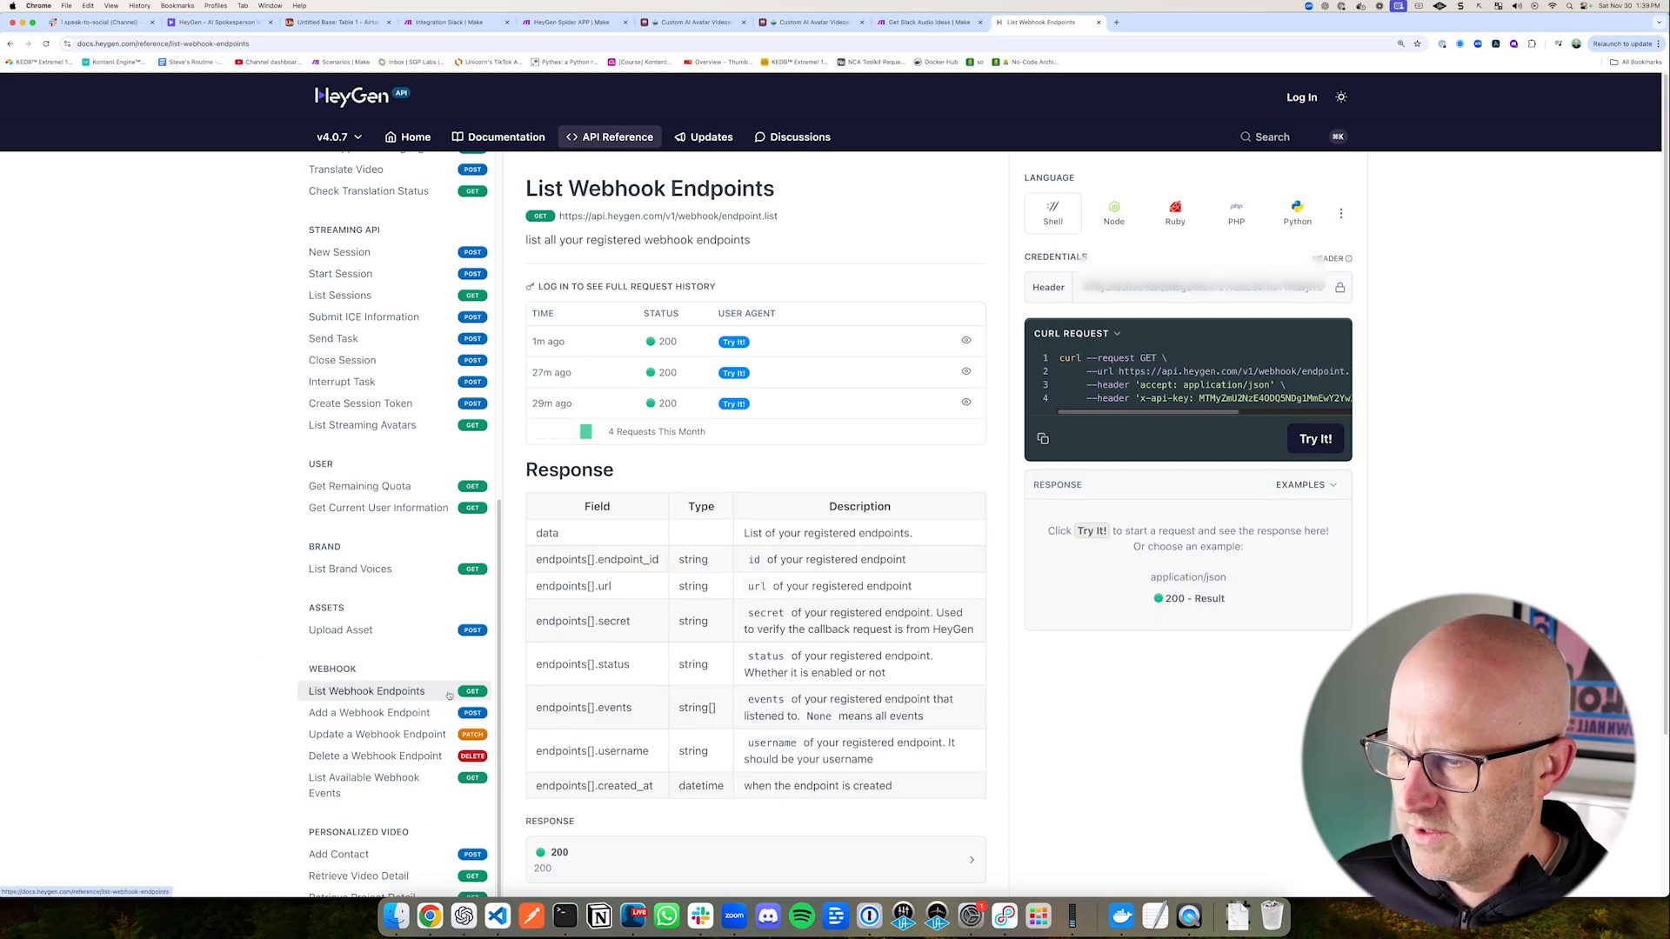
left_click(1314, 439)
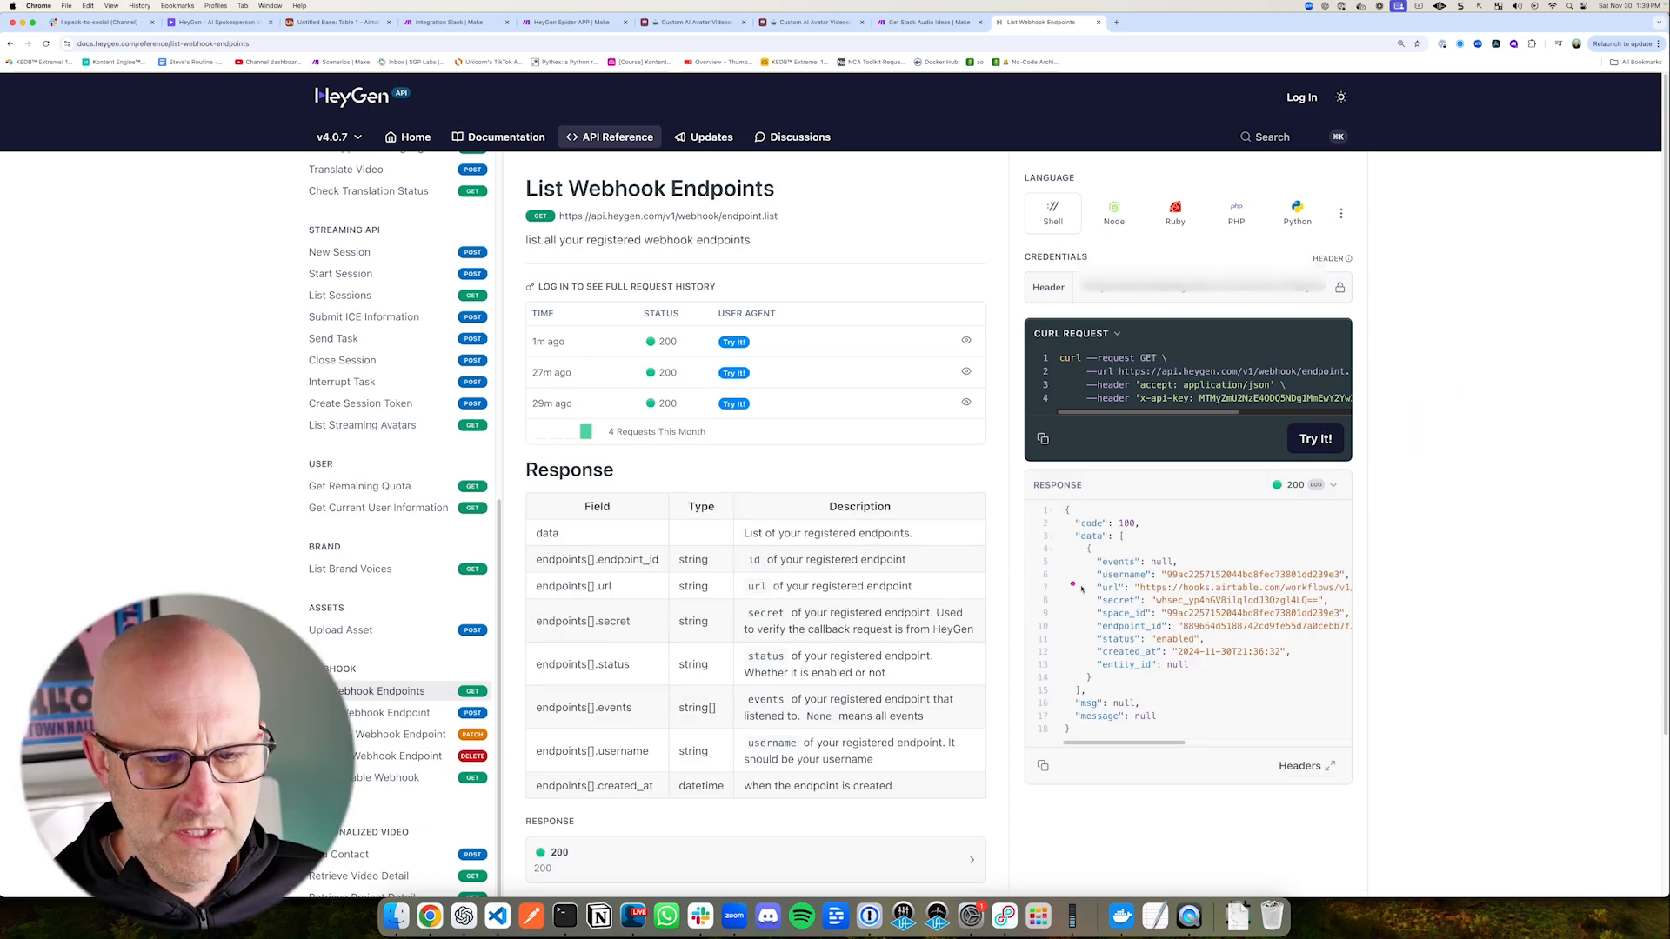
scroll(1261, 626, "right", 10)
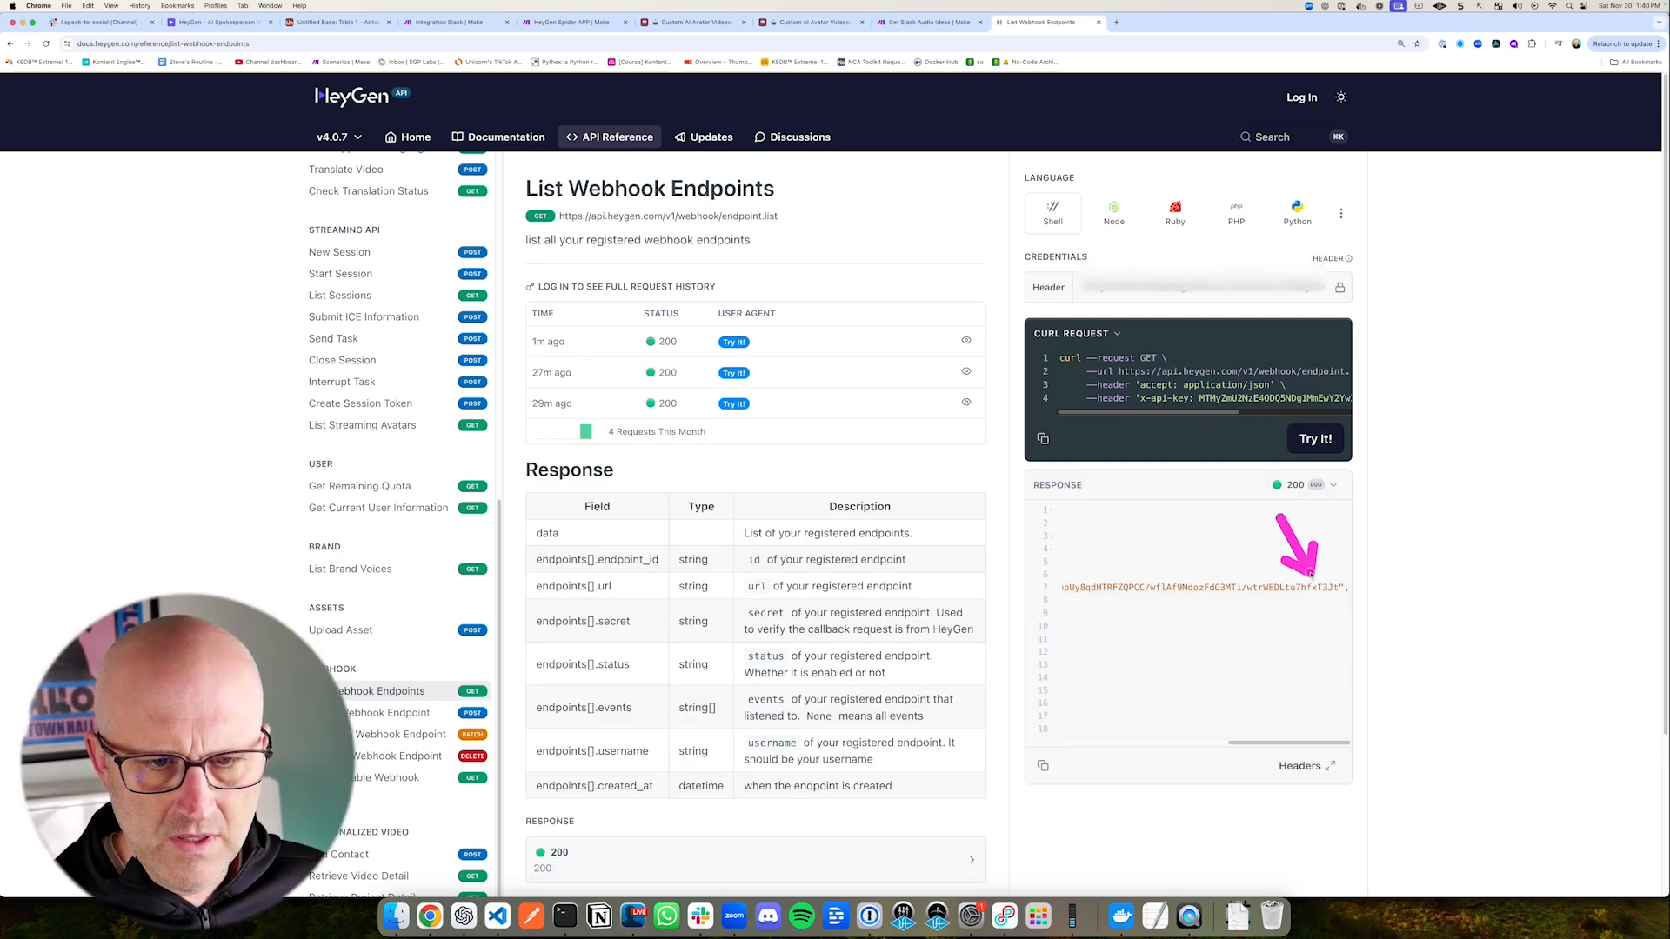
Step: In Make's Integration Slack scenario, set the Watch Private Channel Messages module to start from the manually chosen message
left_click(338, 23)
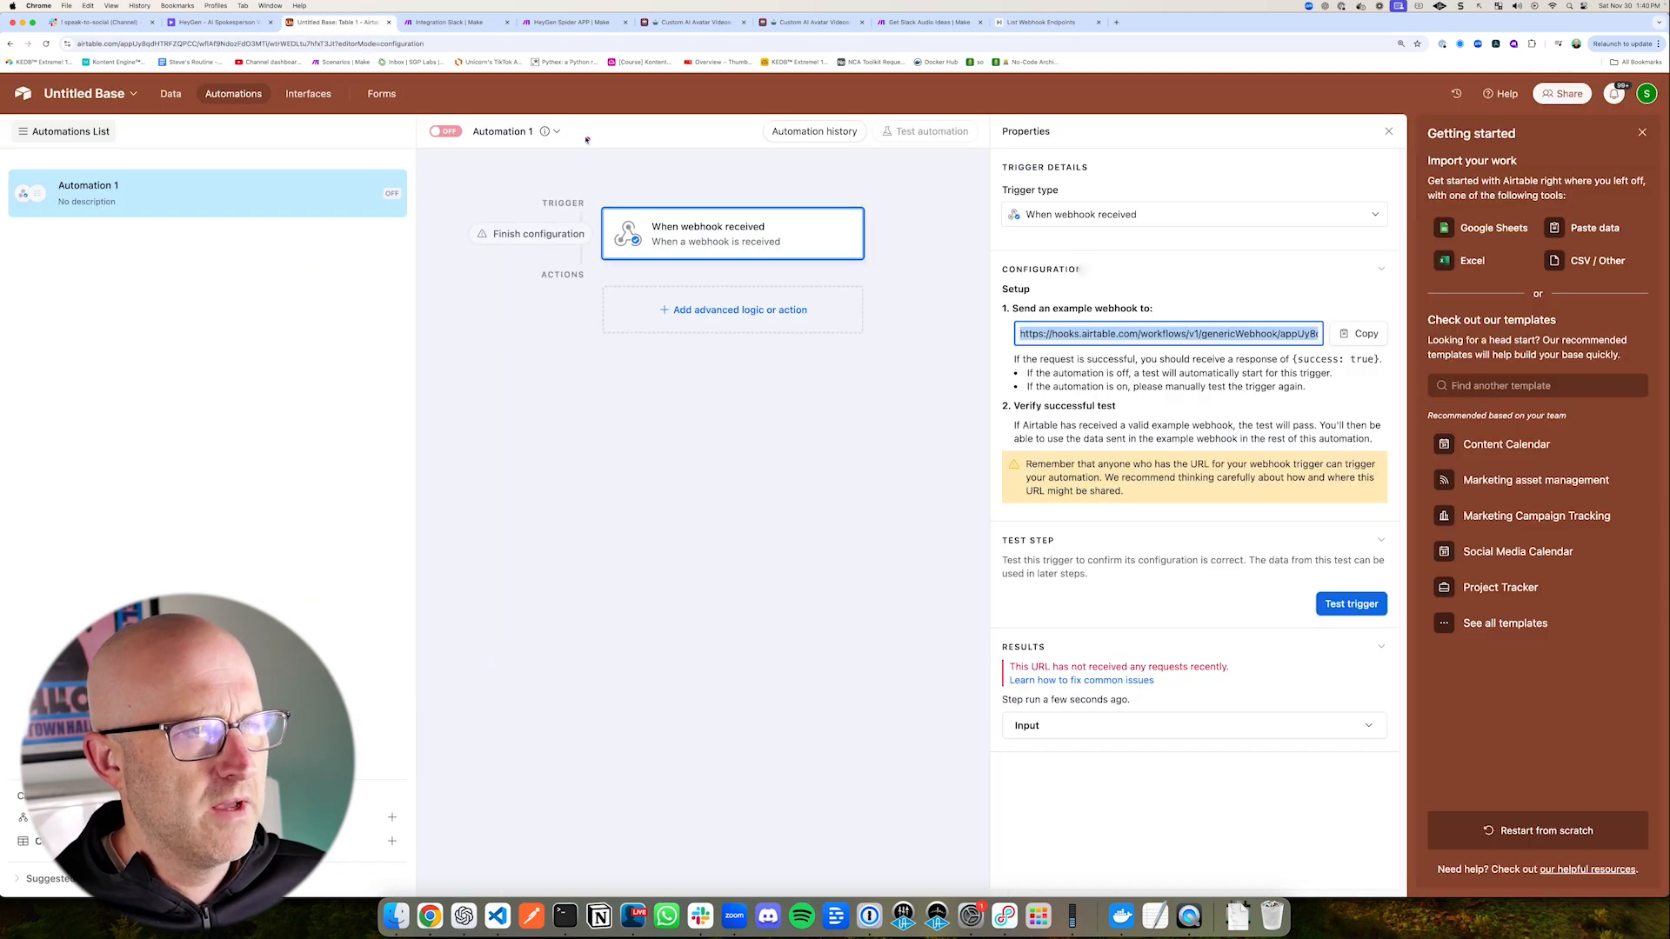
left_click(461, 23)
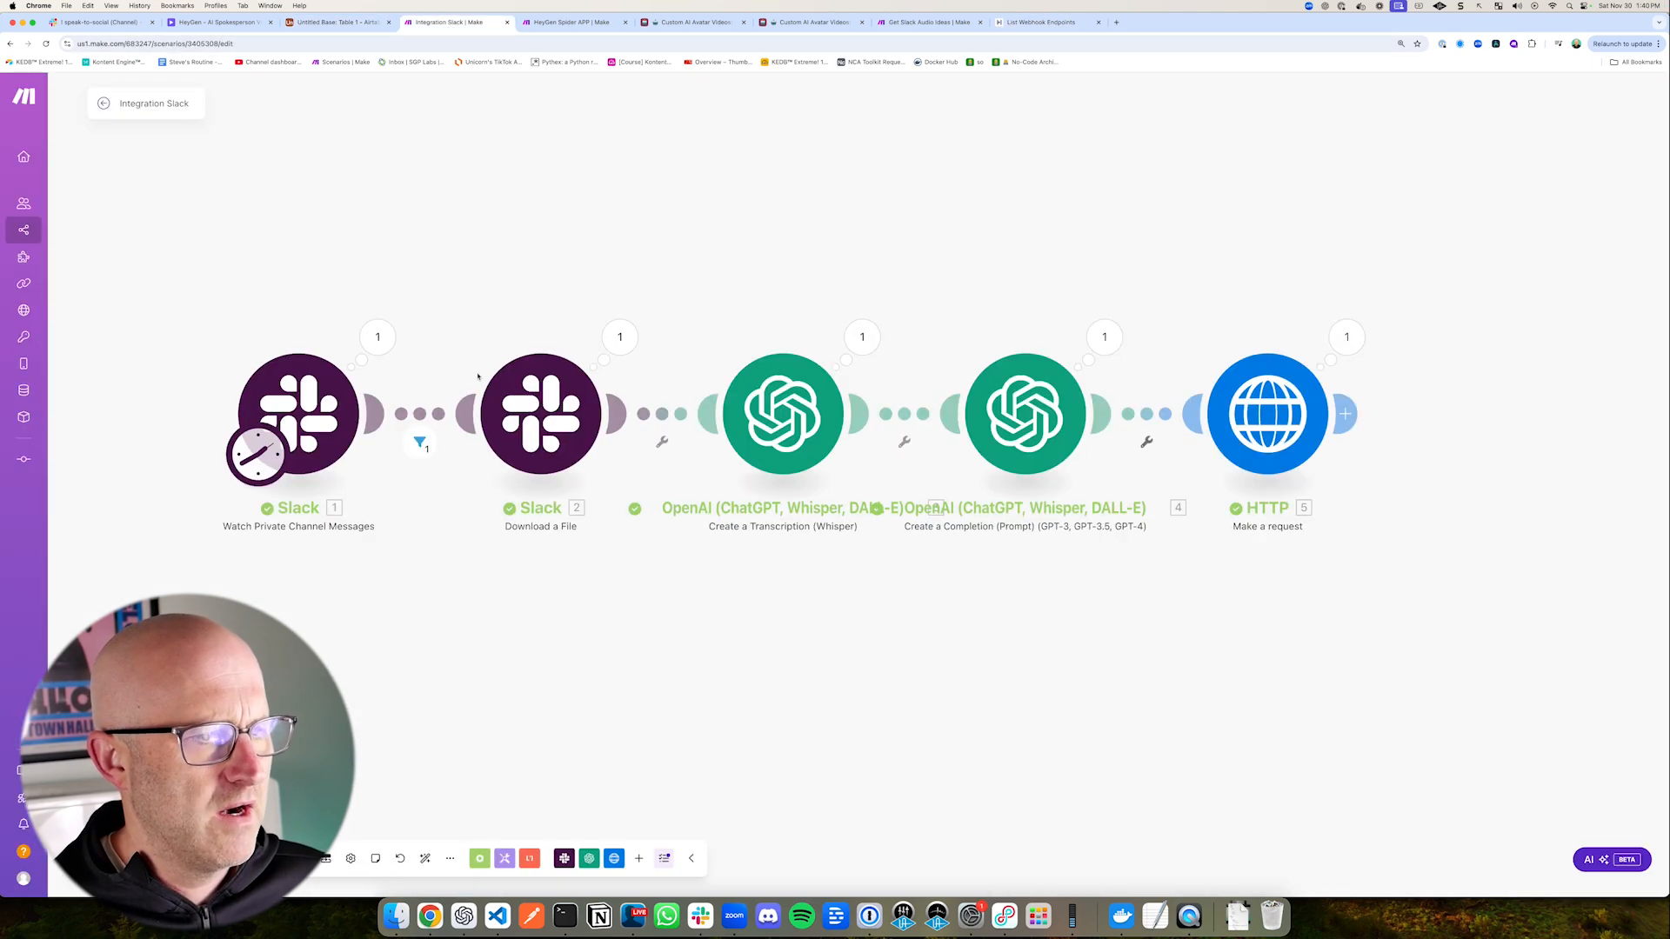
right_click(277, 417)
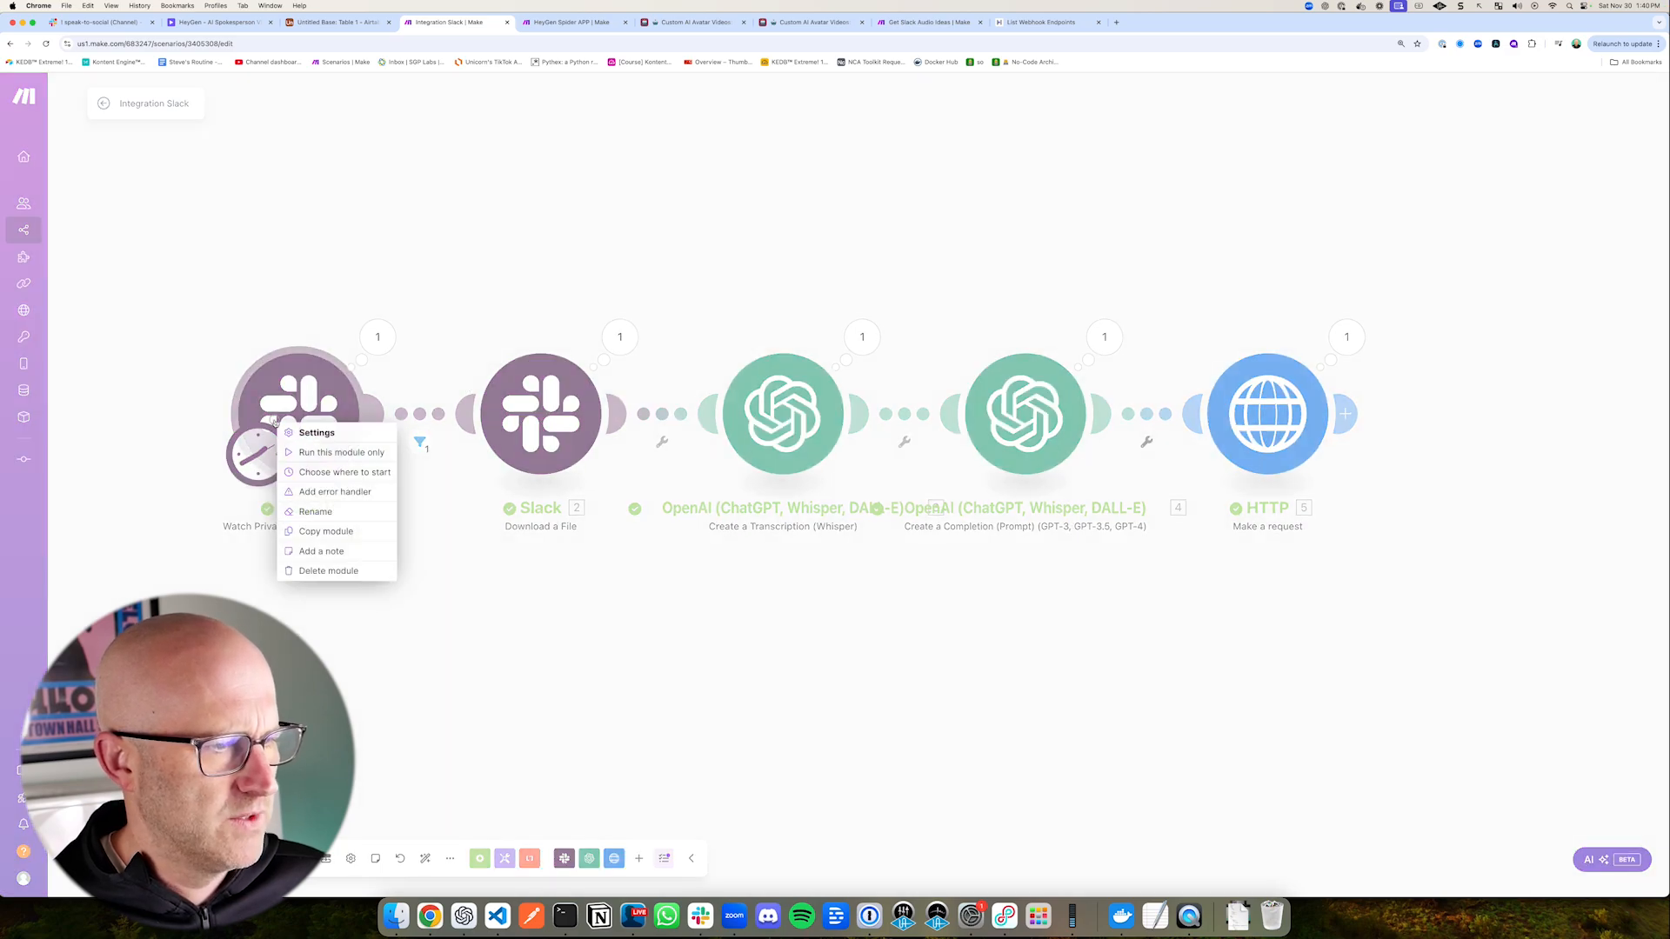
left_click(335, 469)
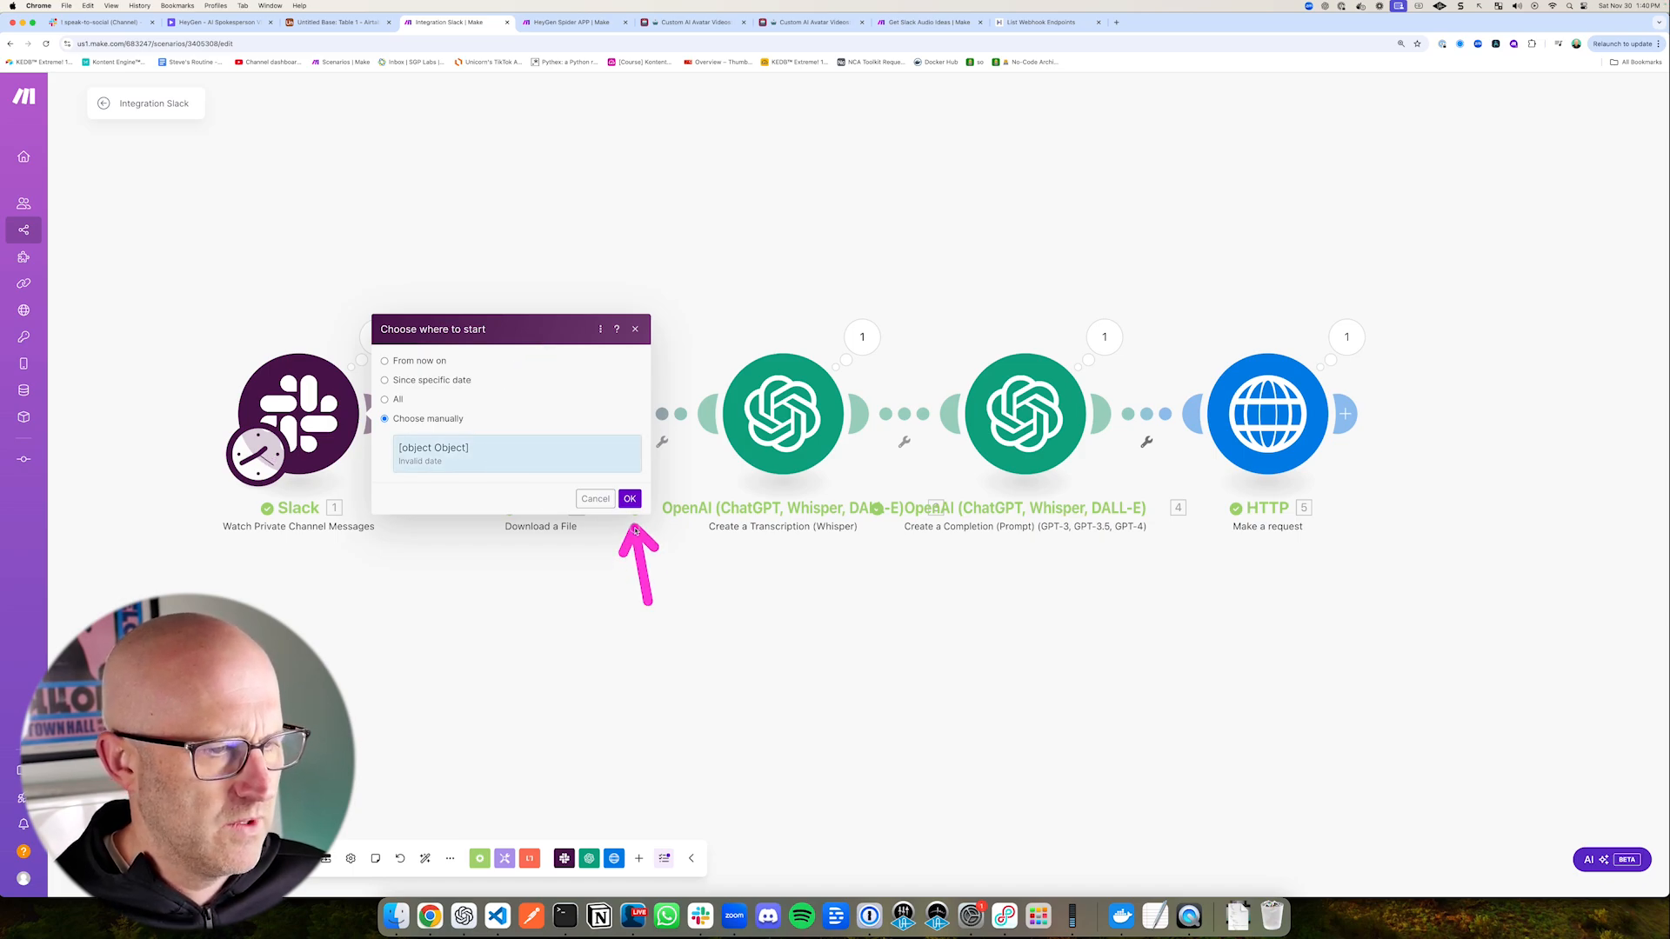
left_click(630, 498)
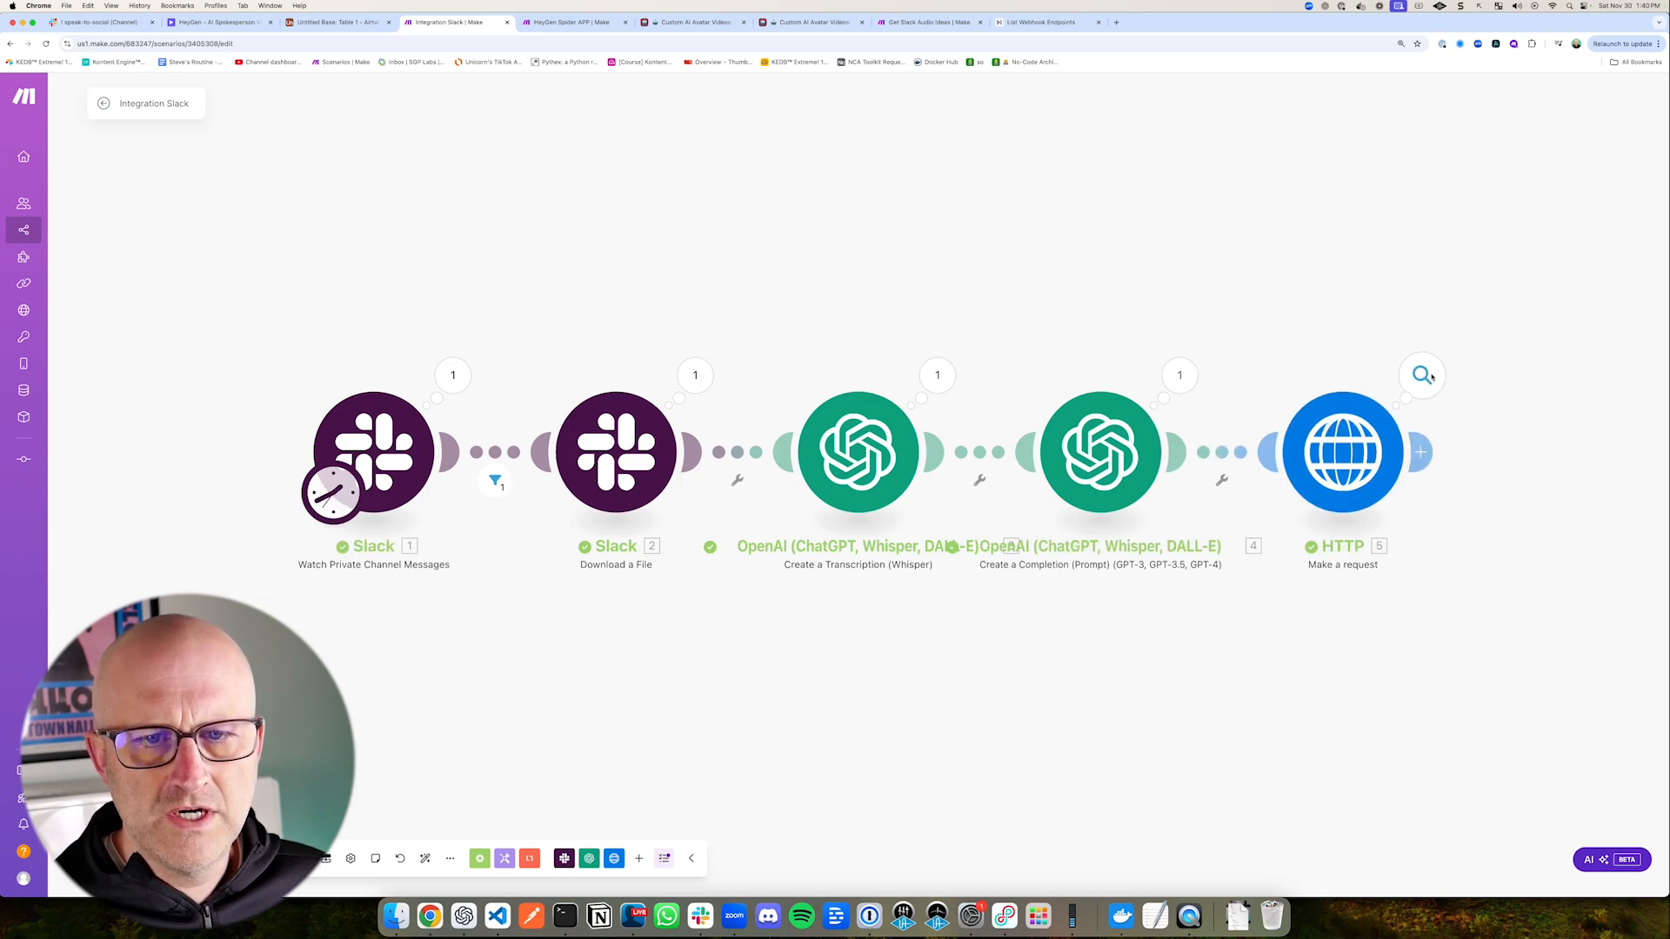
Step: Inspect the HTTP module's output bundle and check HeyGen's Projects page for the generated video
left_click(1430, 381)
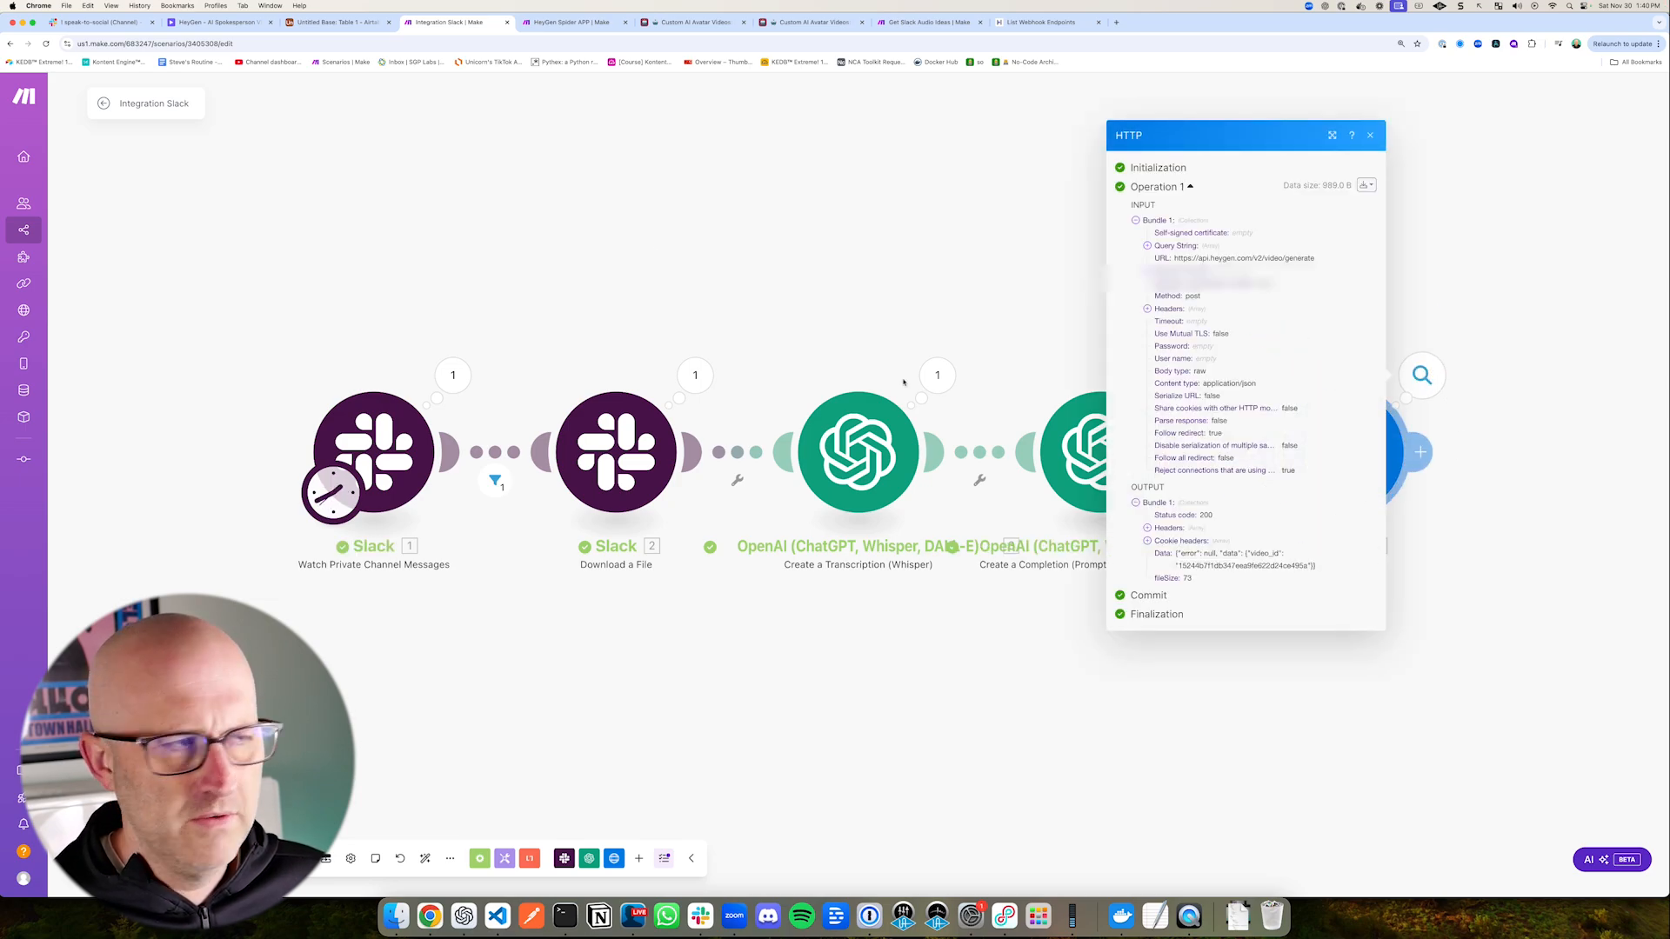
left_click(222, 22)
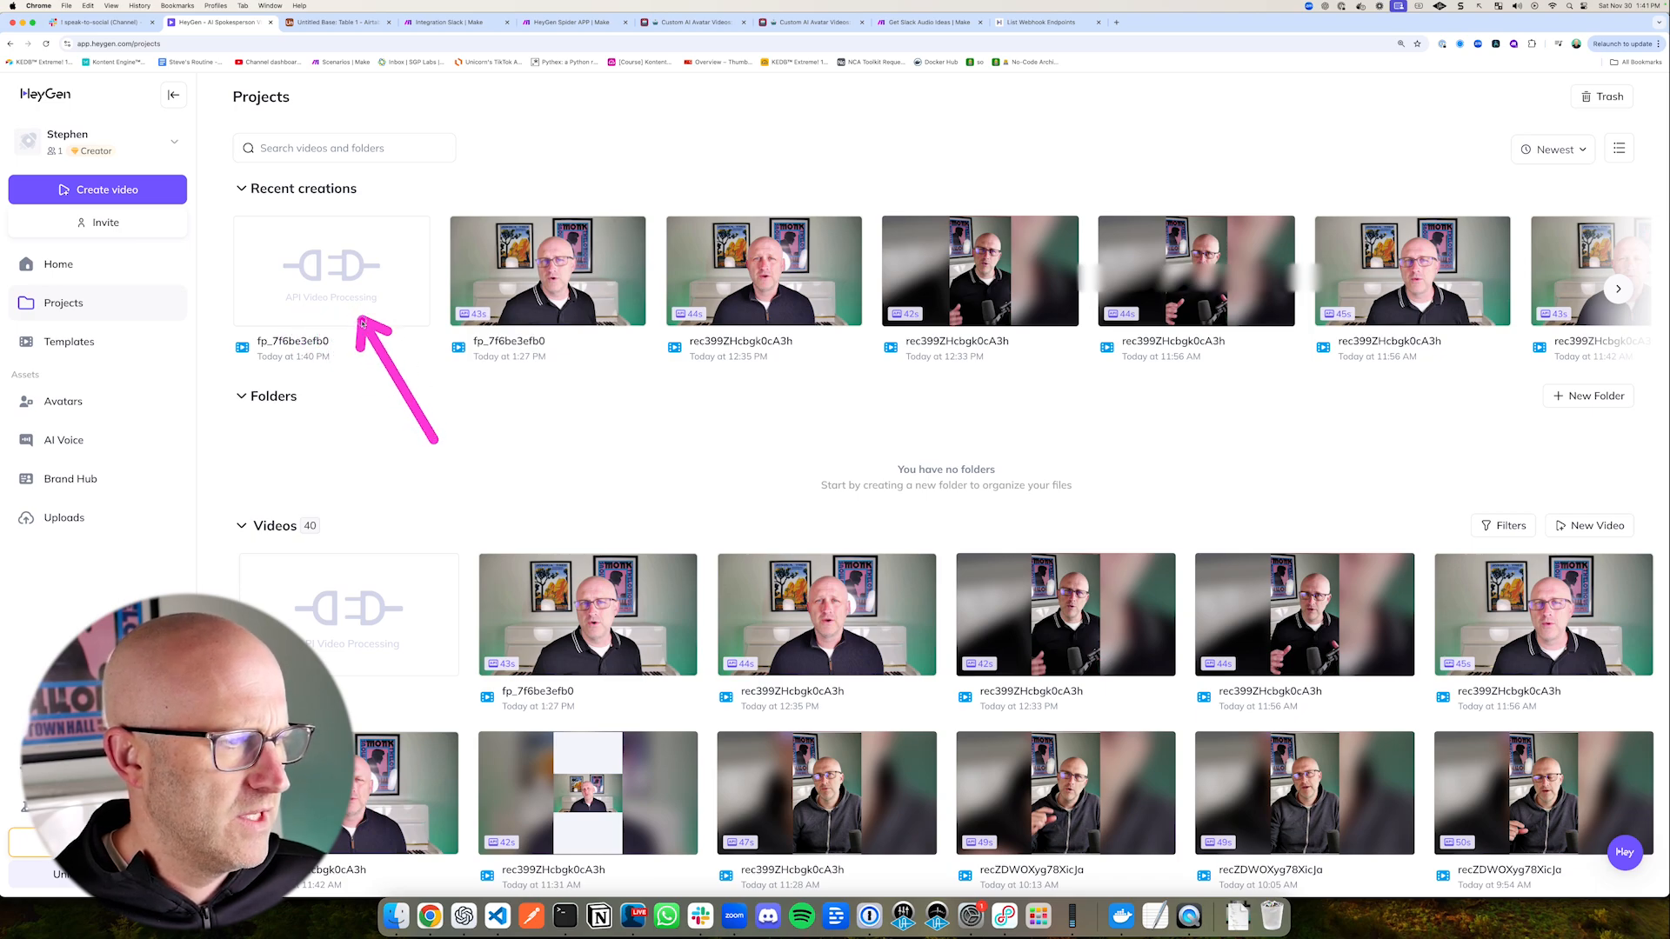
Step: Return to Airtable's Automation 1 and examine the body and event_data of the webhook received in the trigger test
left_click(337, 22)
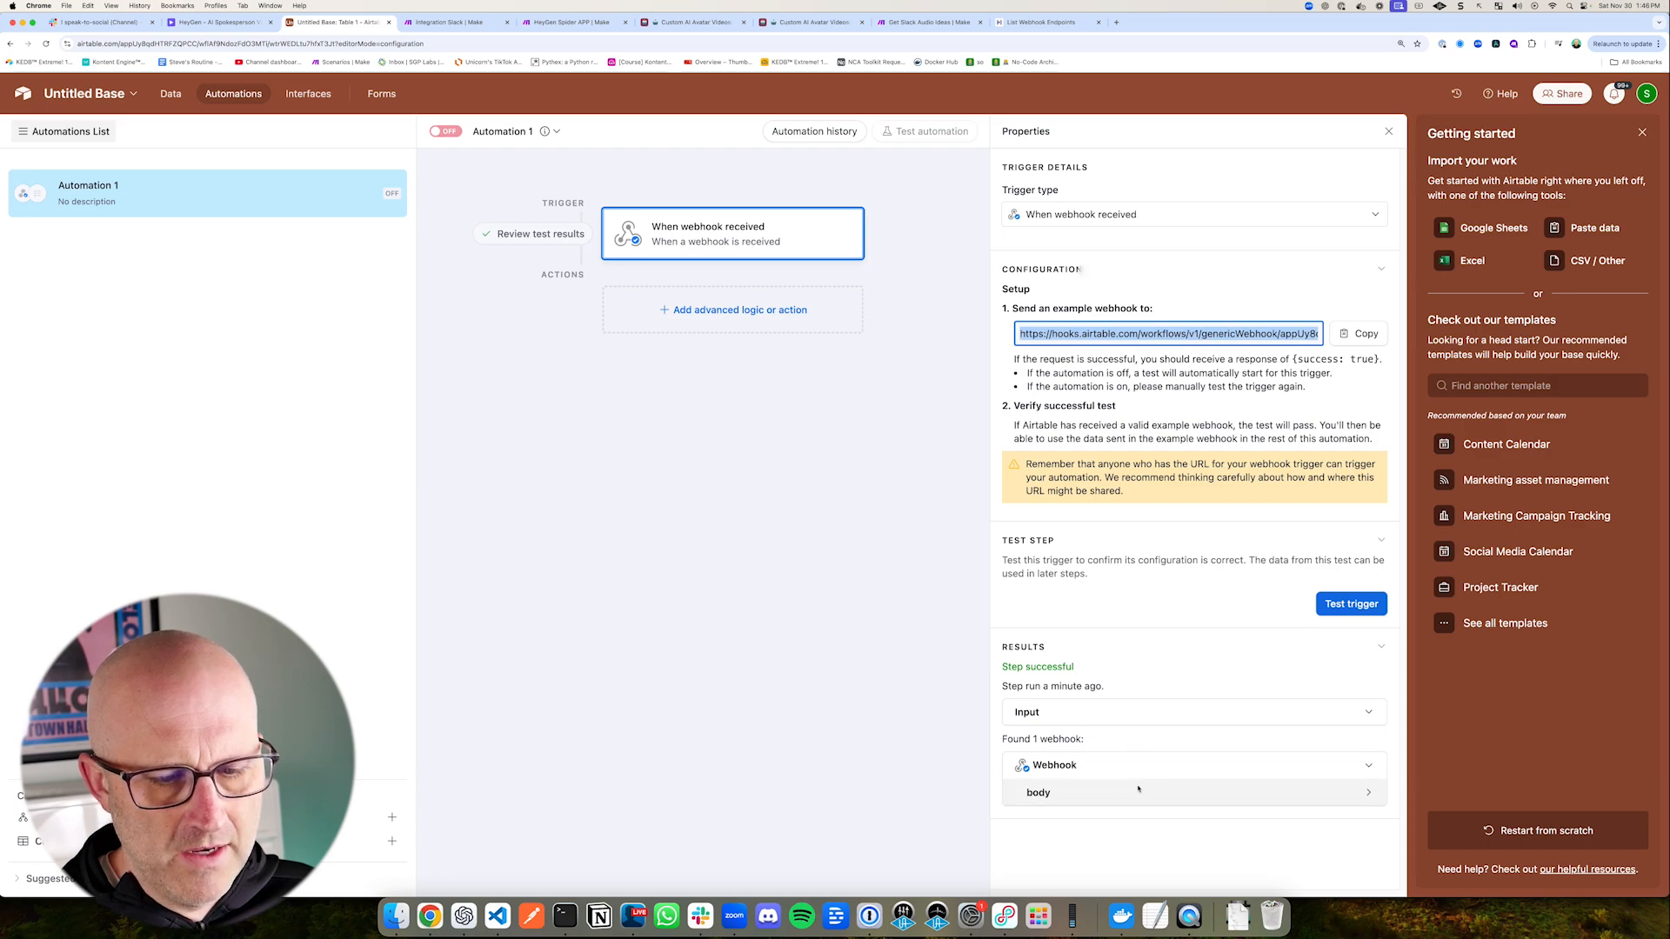
left_click(1314, 794)
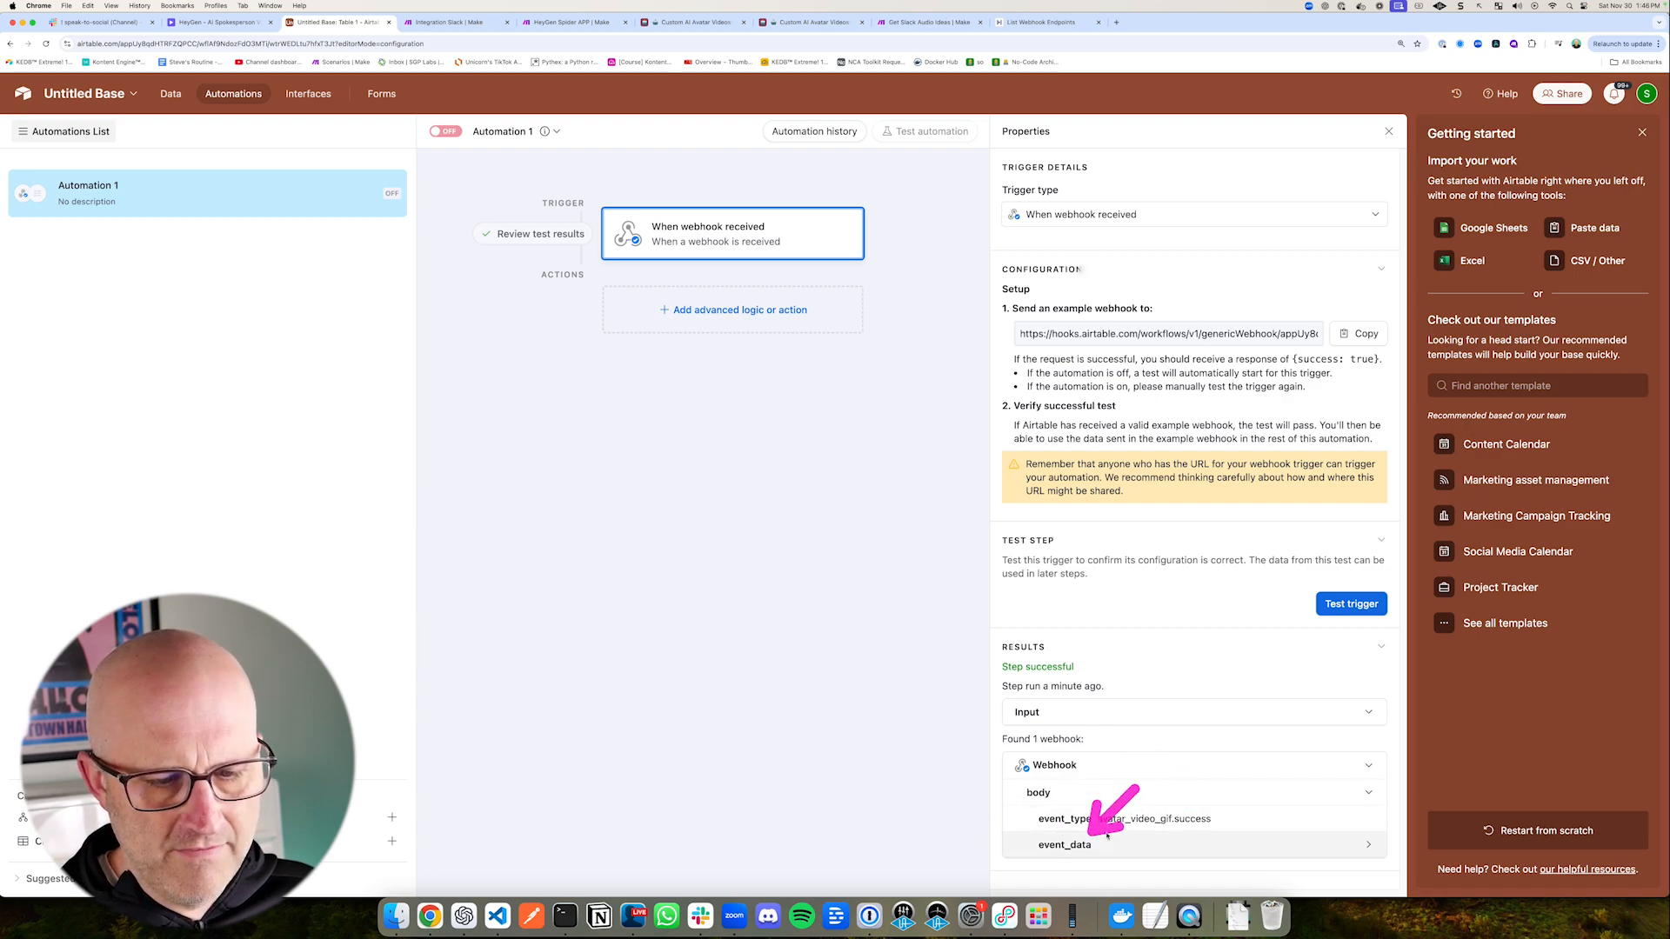
left_click(1368, 845)
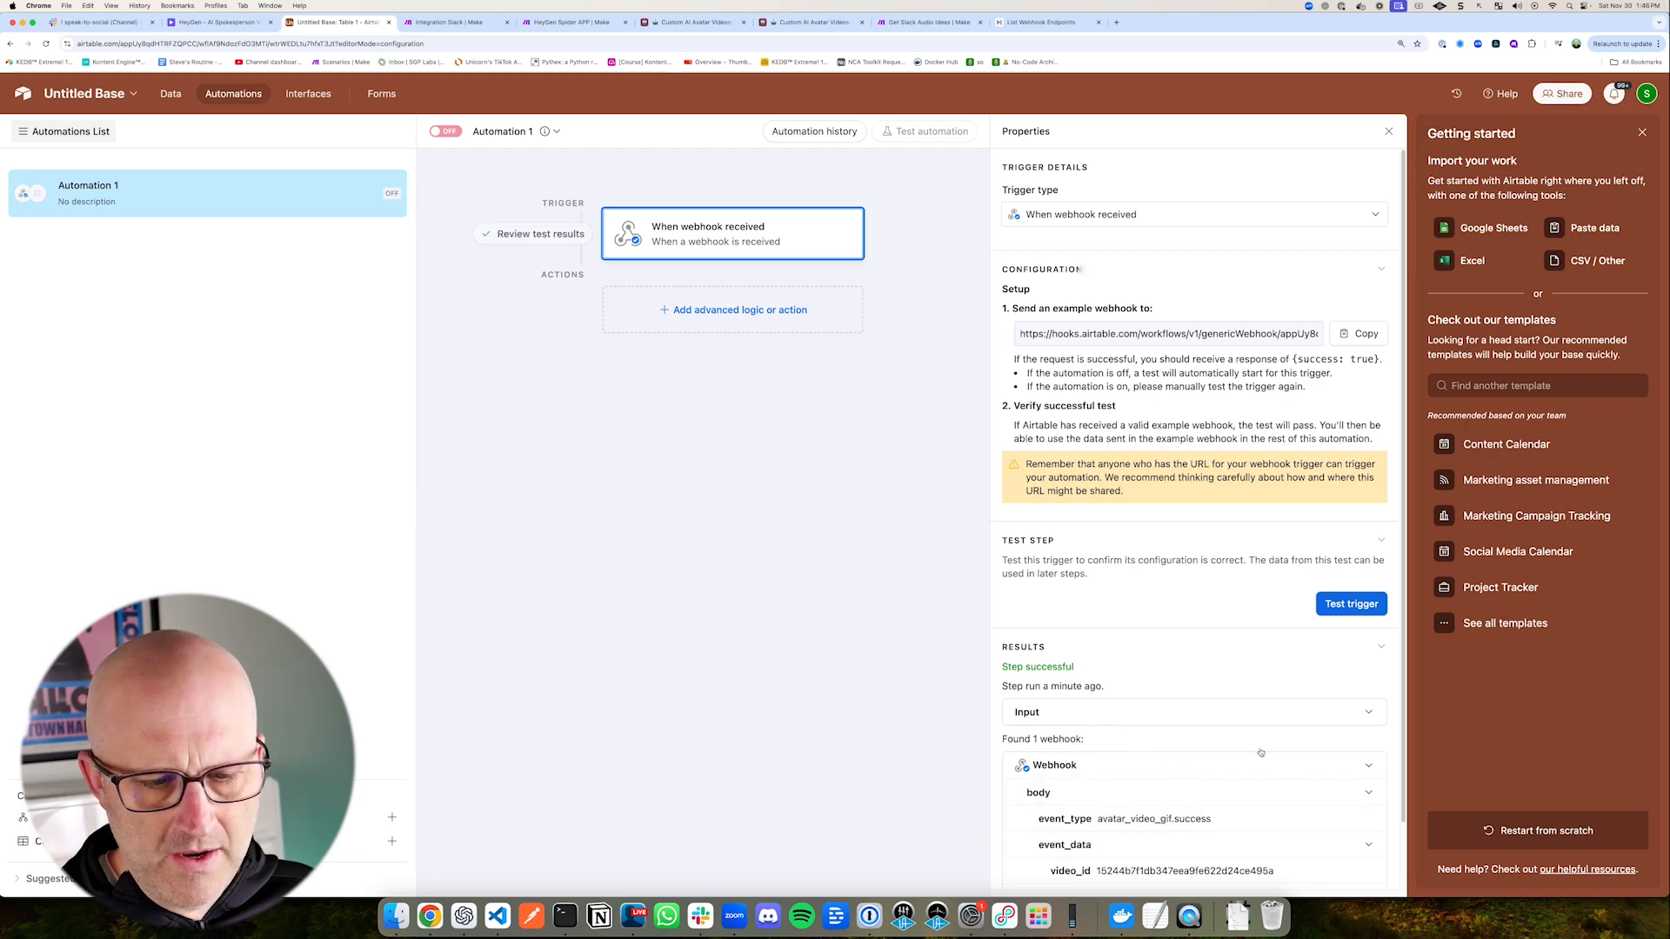
scroll(1087, 782, "down", 1)
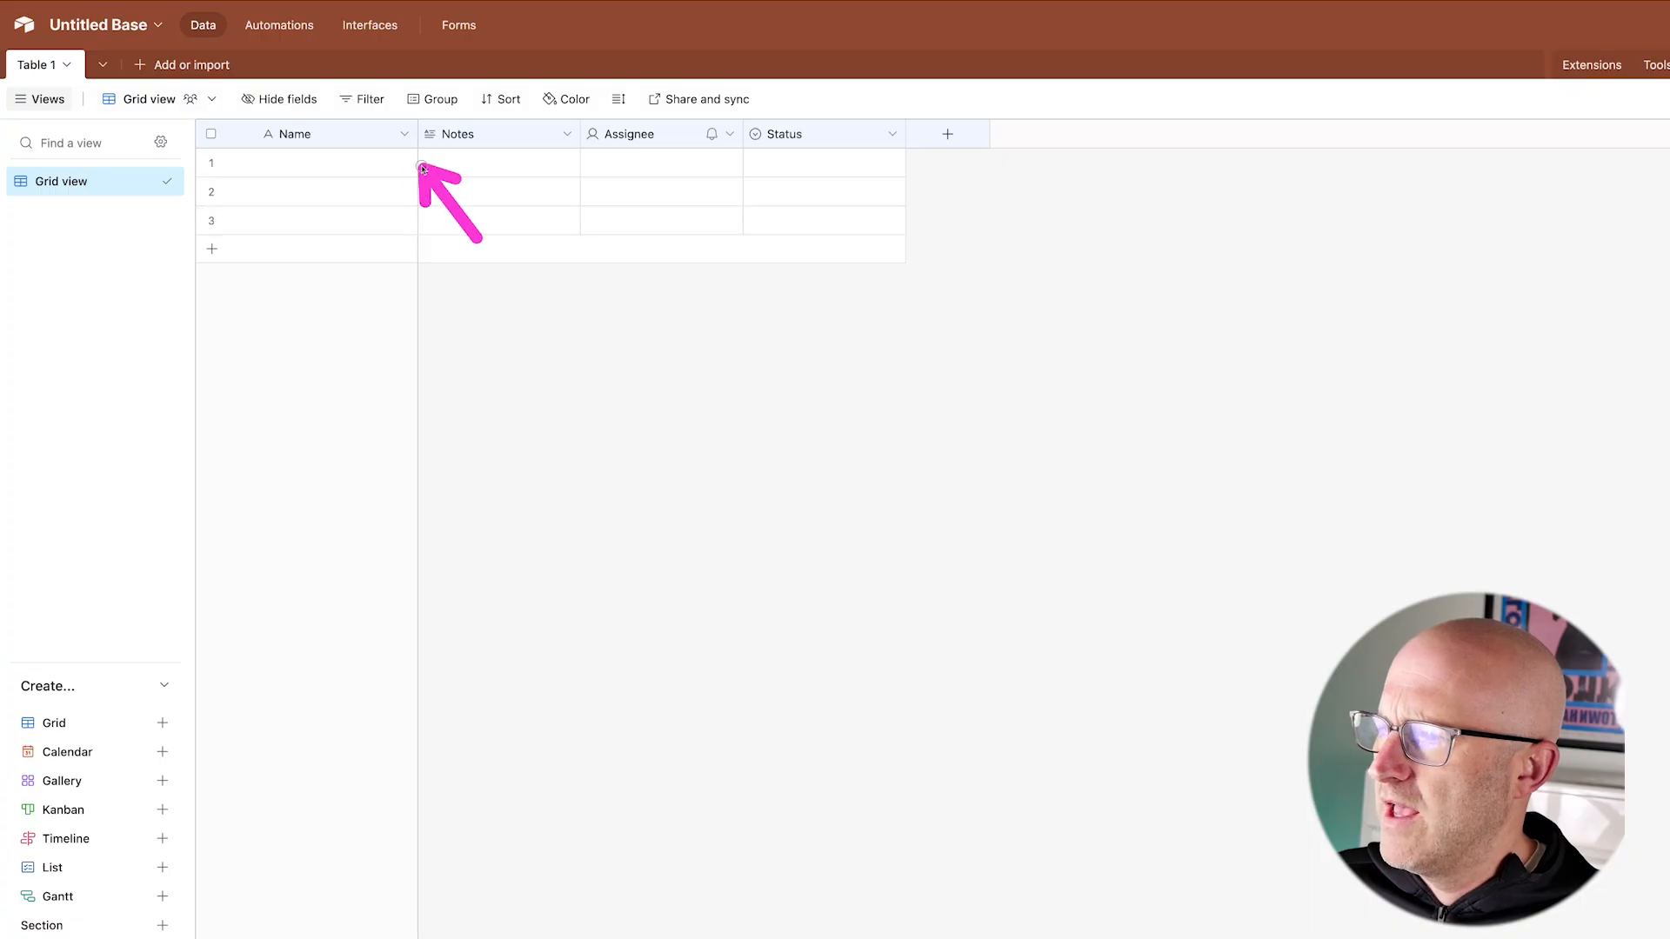
Step: Rename Table 1's primary Name field to Video ID
left_click(405, 134)
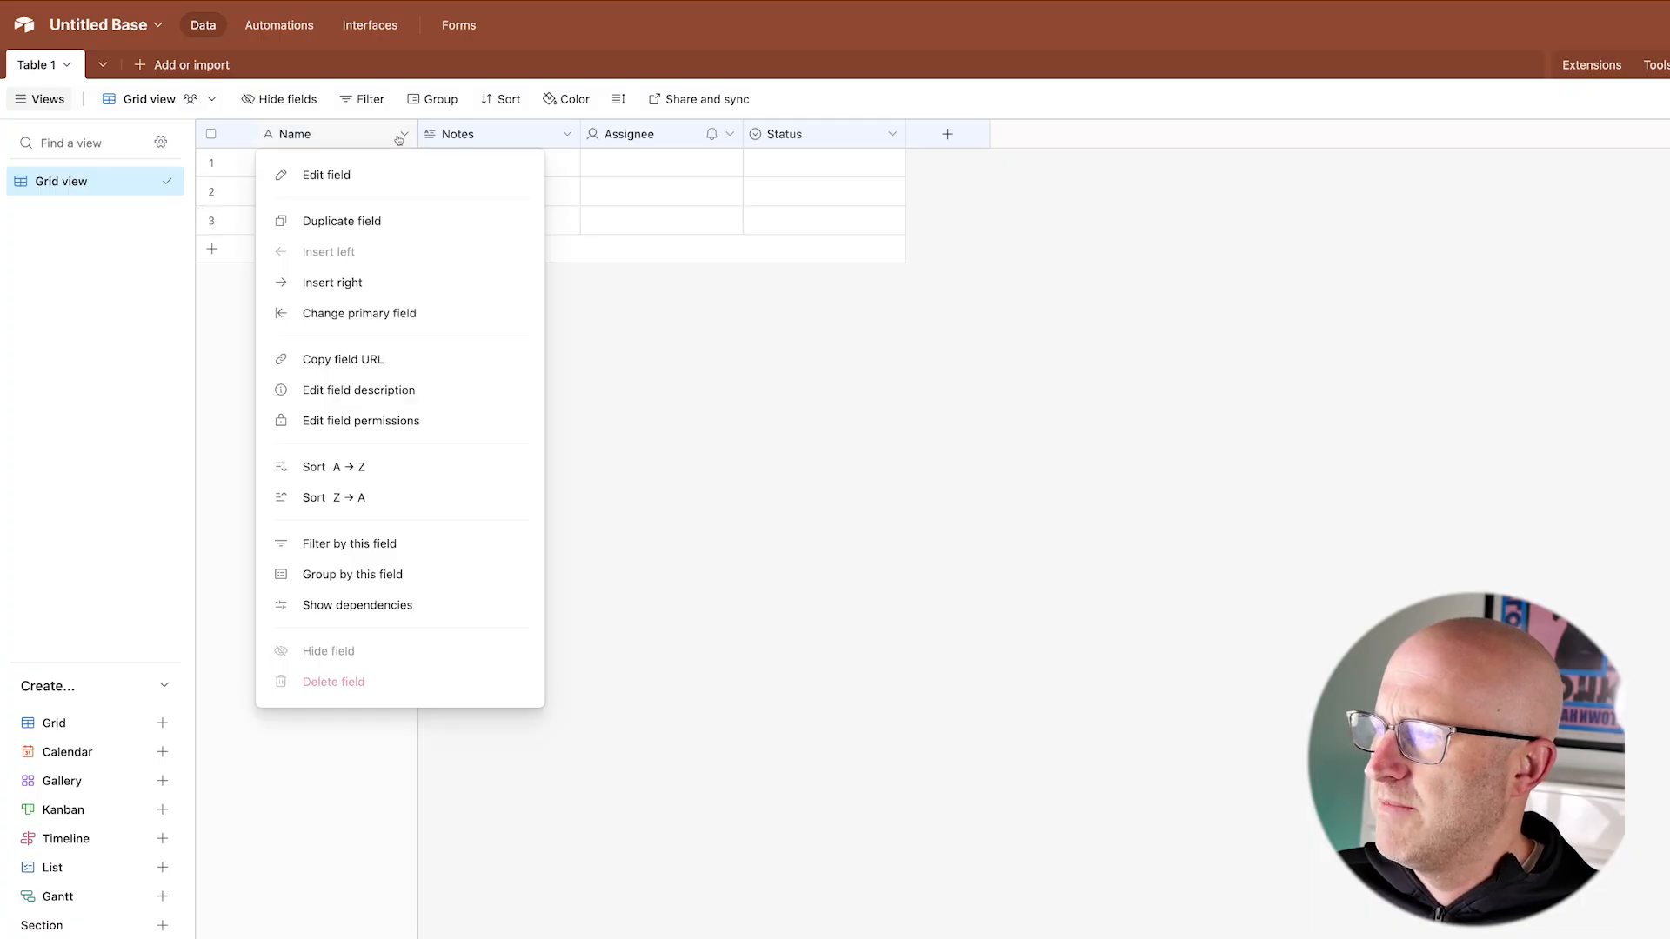
left_click(376, 177)
type("Video ID")
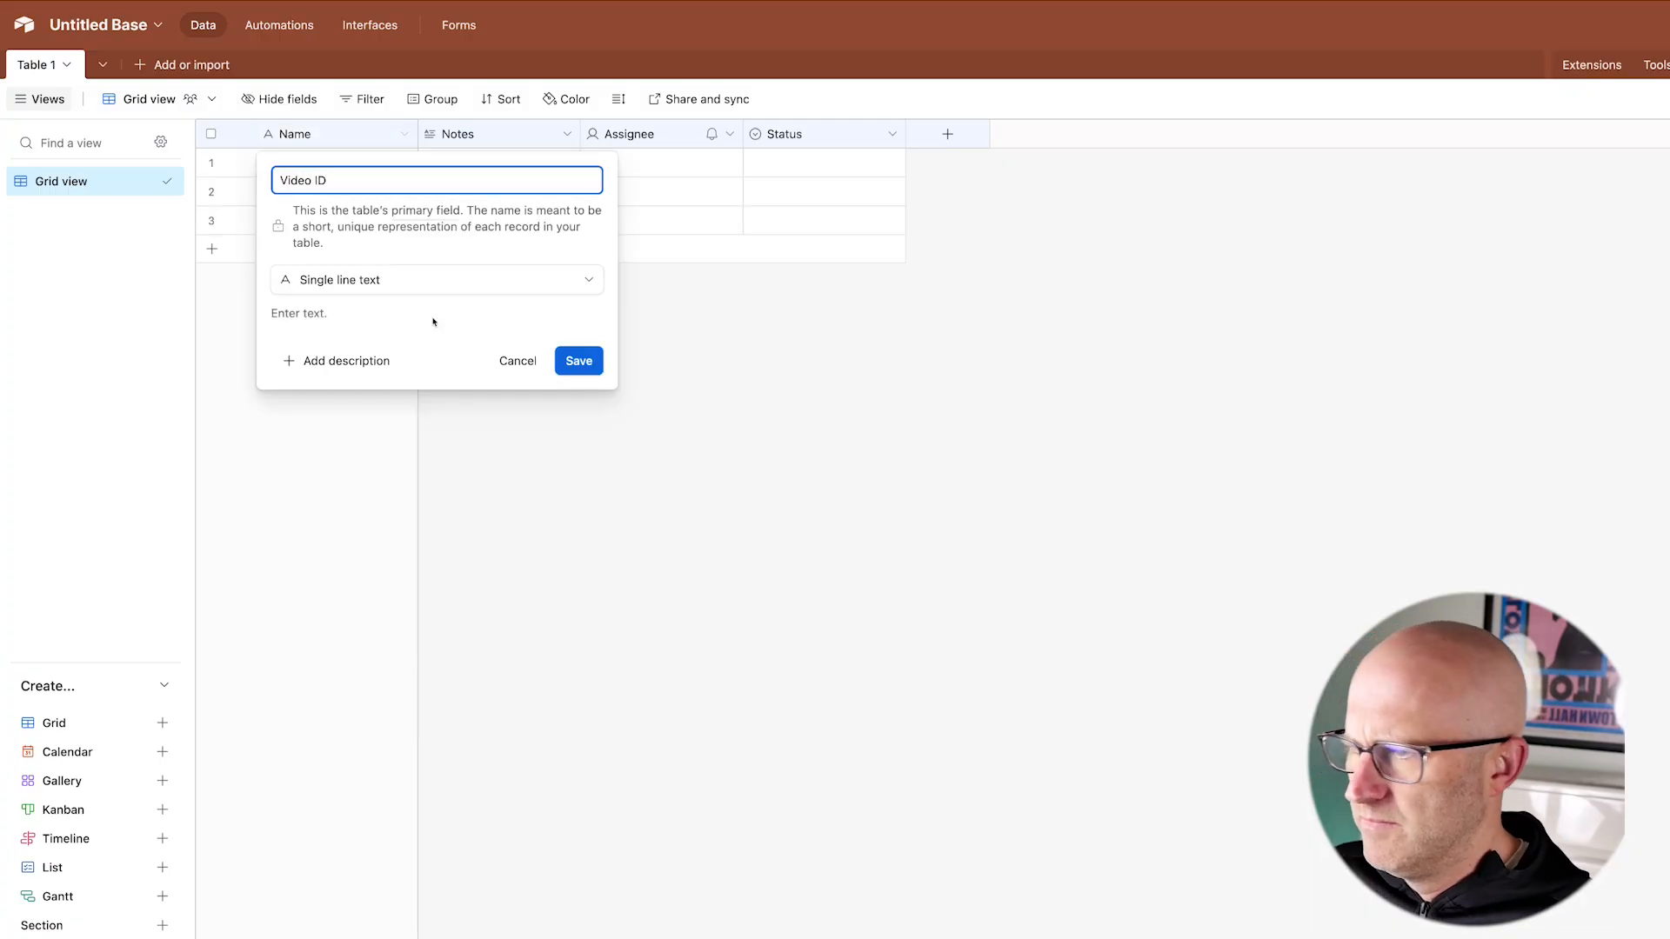
left_click(577, 360)
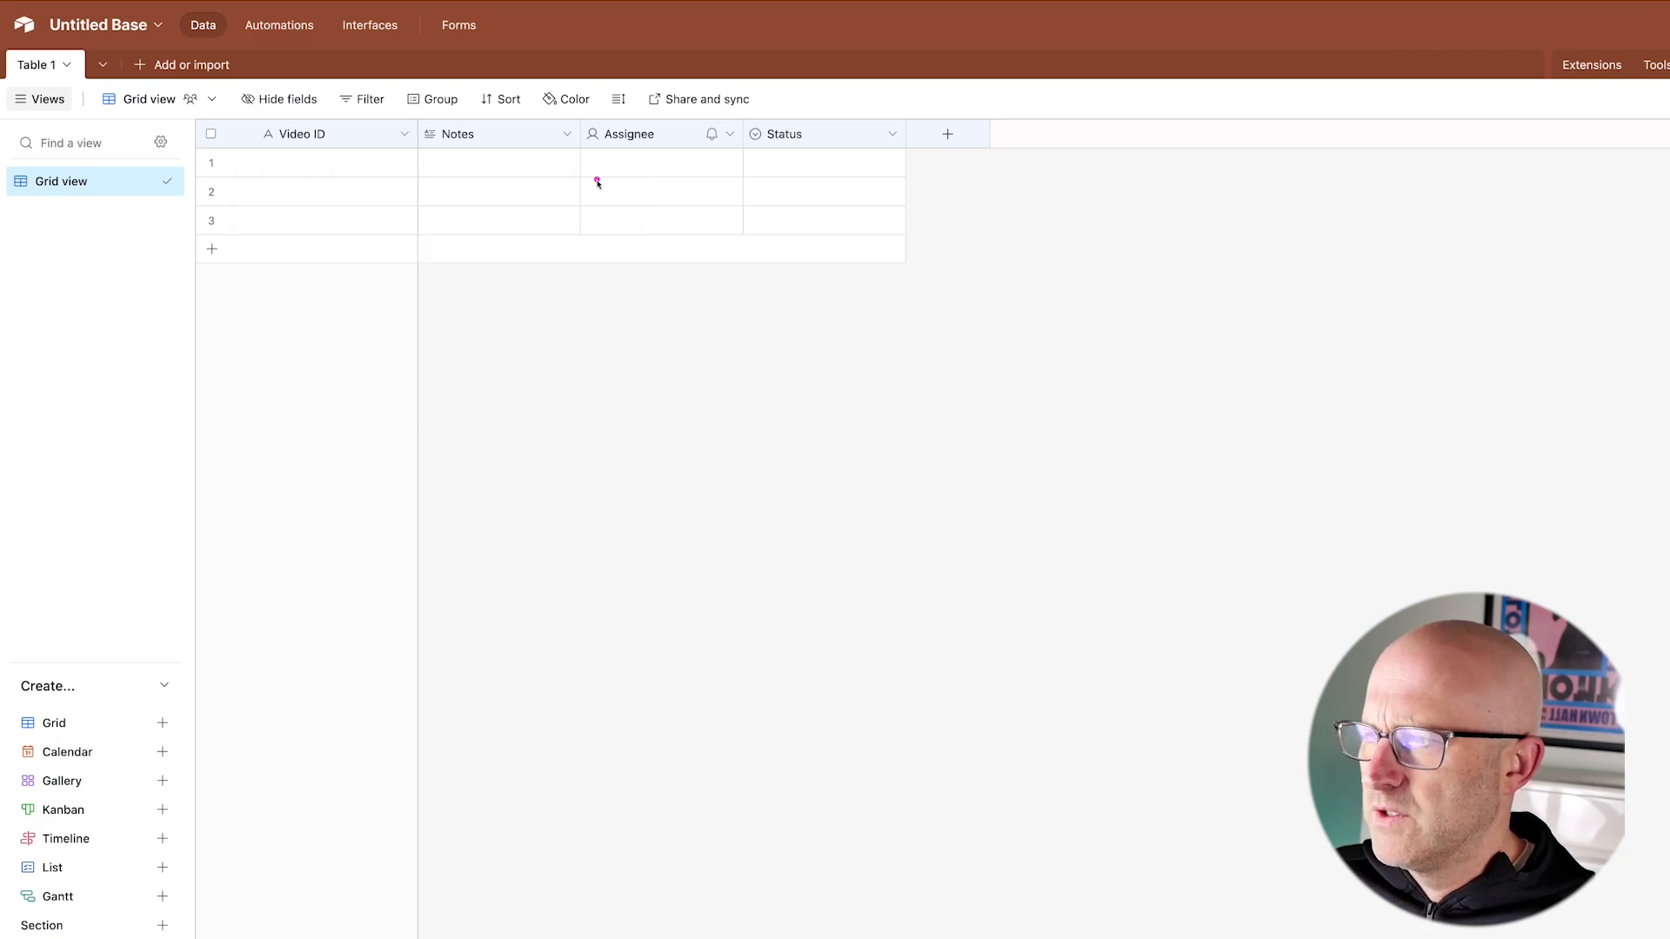
Step: Rename the Notes field to URL and change its field type to URL
left_click(564, 134)
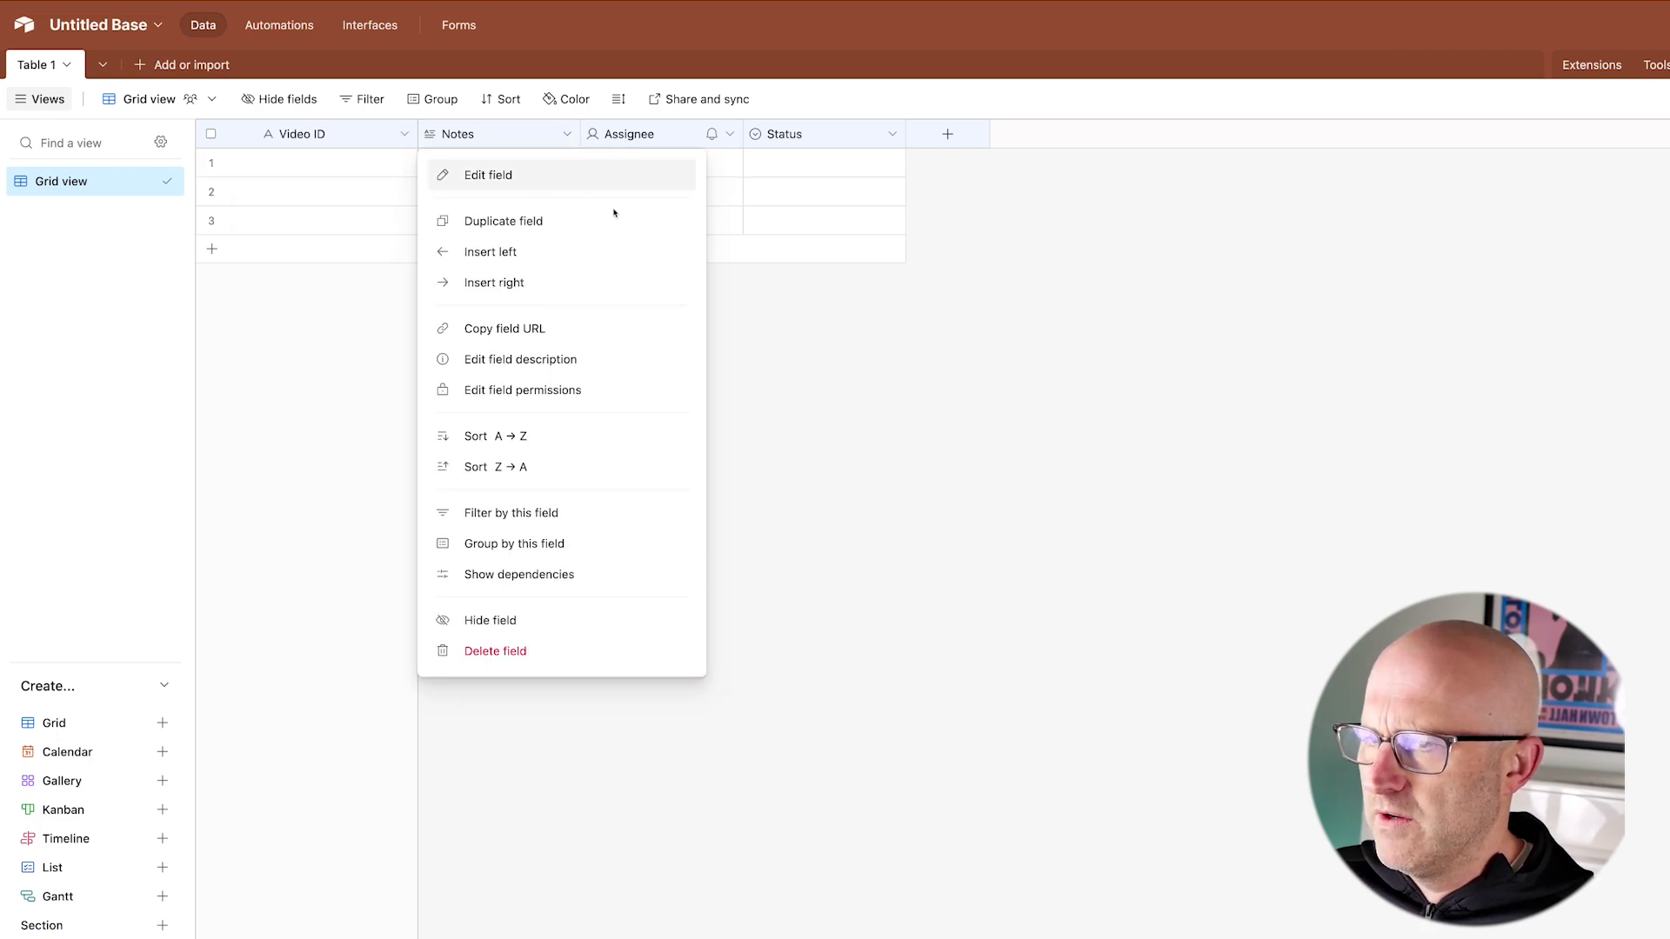
left_click(539, 174)
type("URL")
left_click(526, 224)
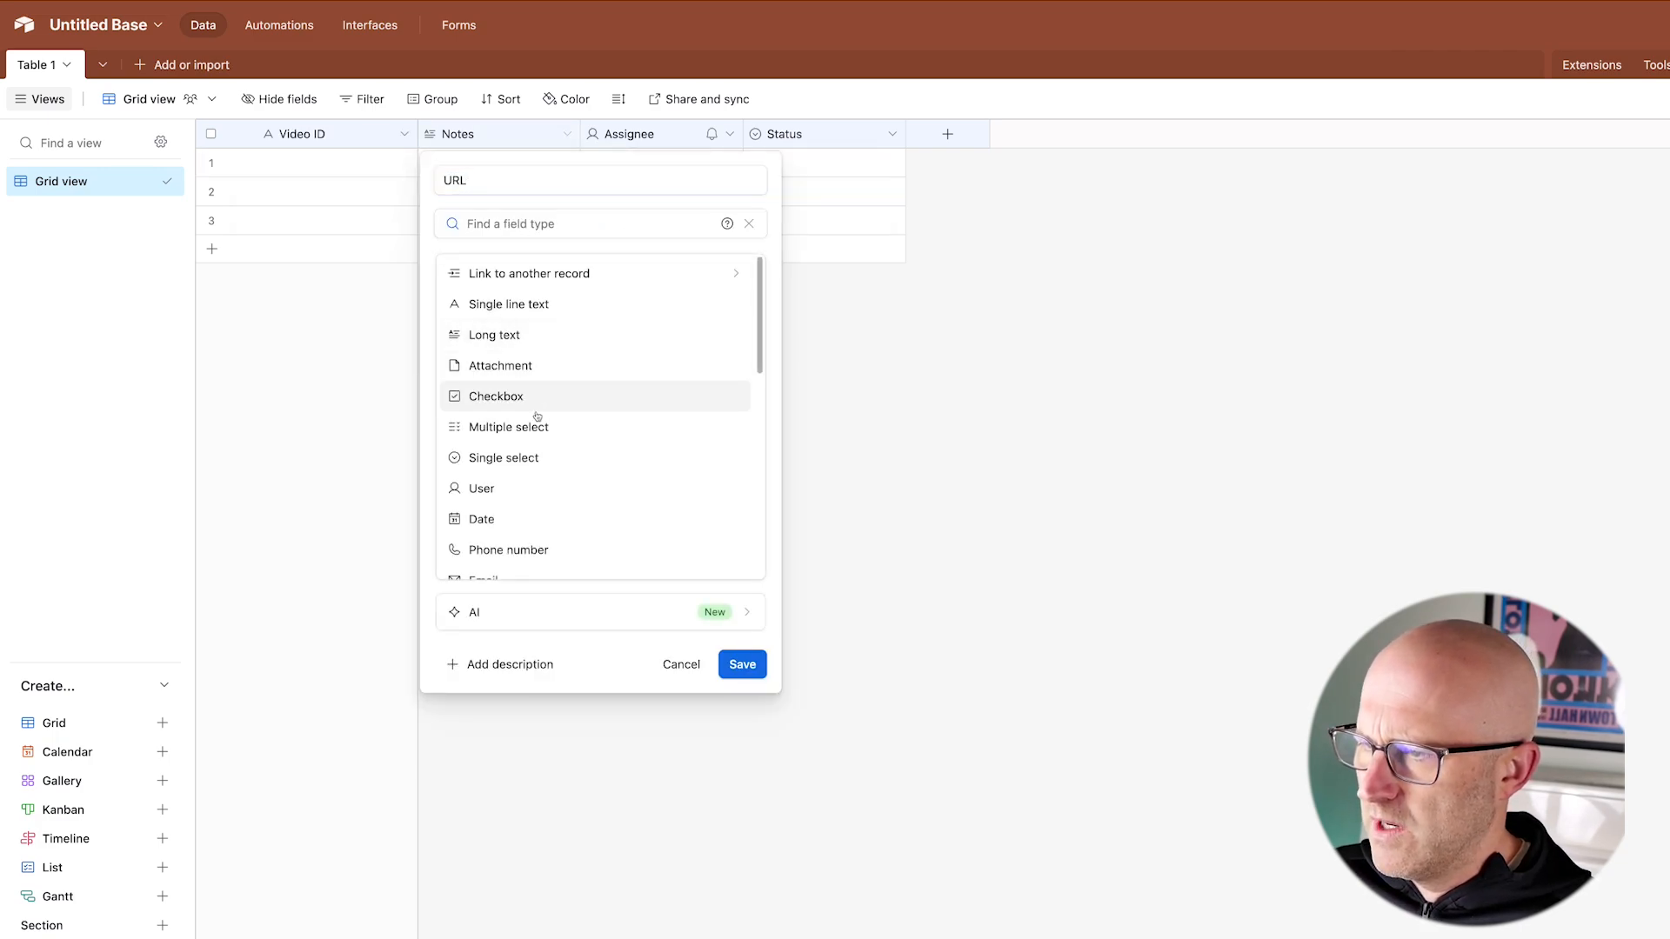
scroll(642, 485, "down", 1)
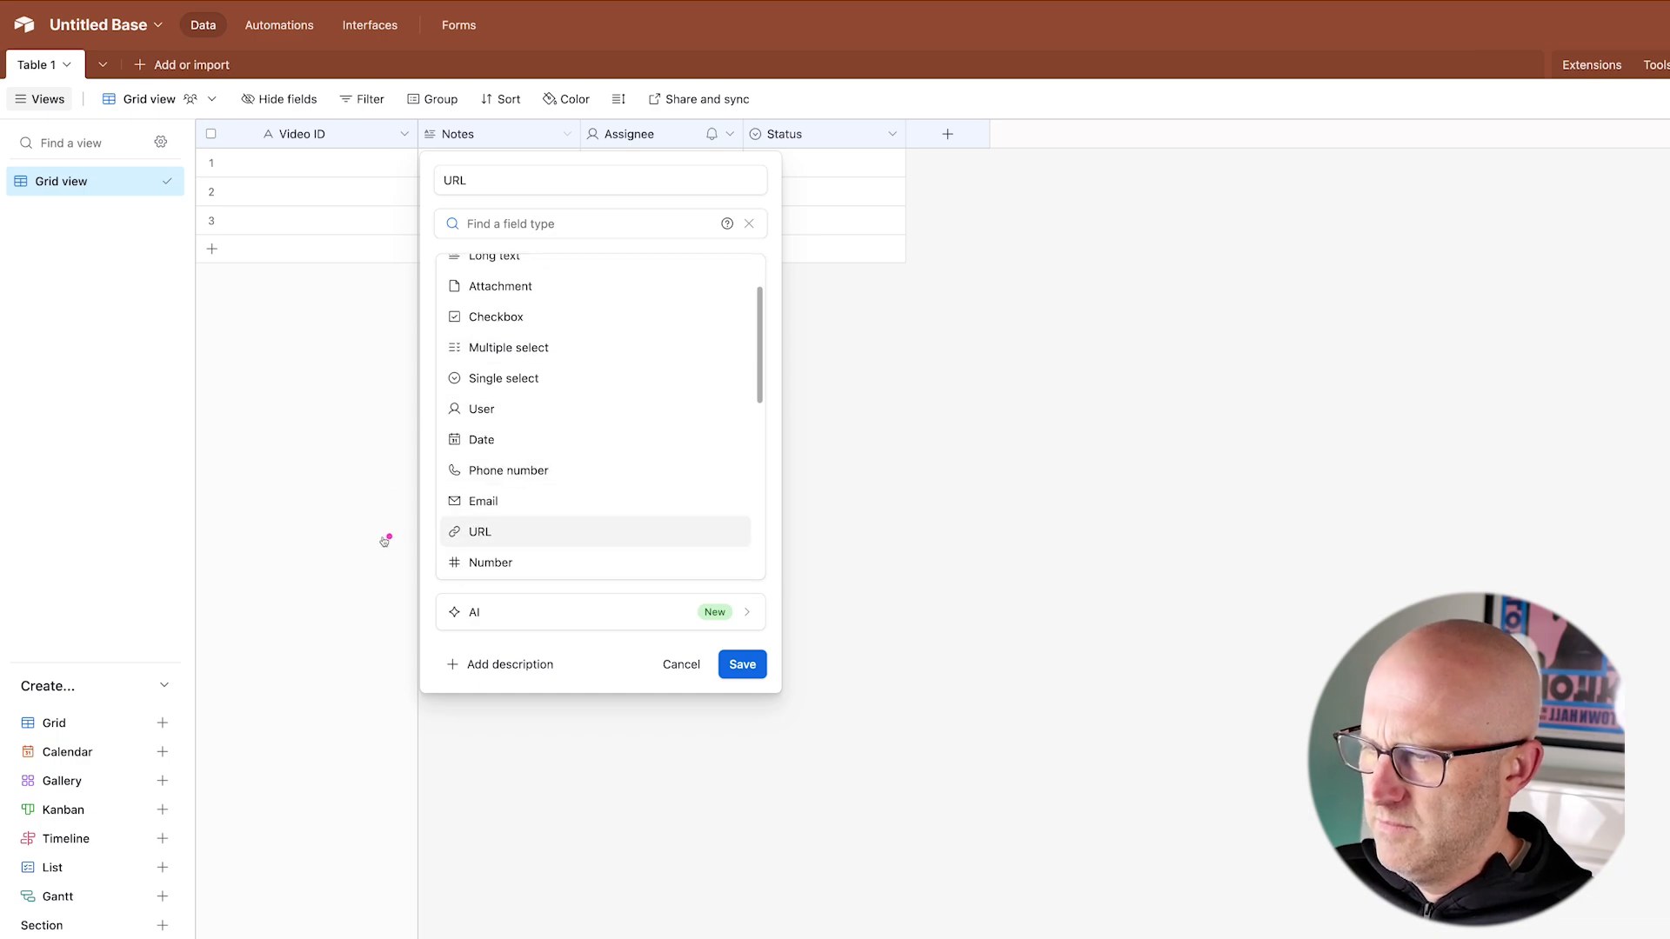
left_click(509, 532)
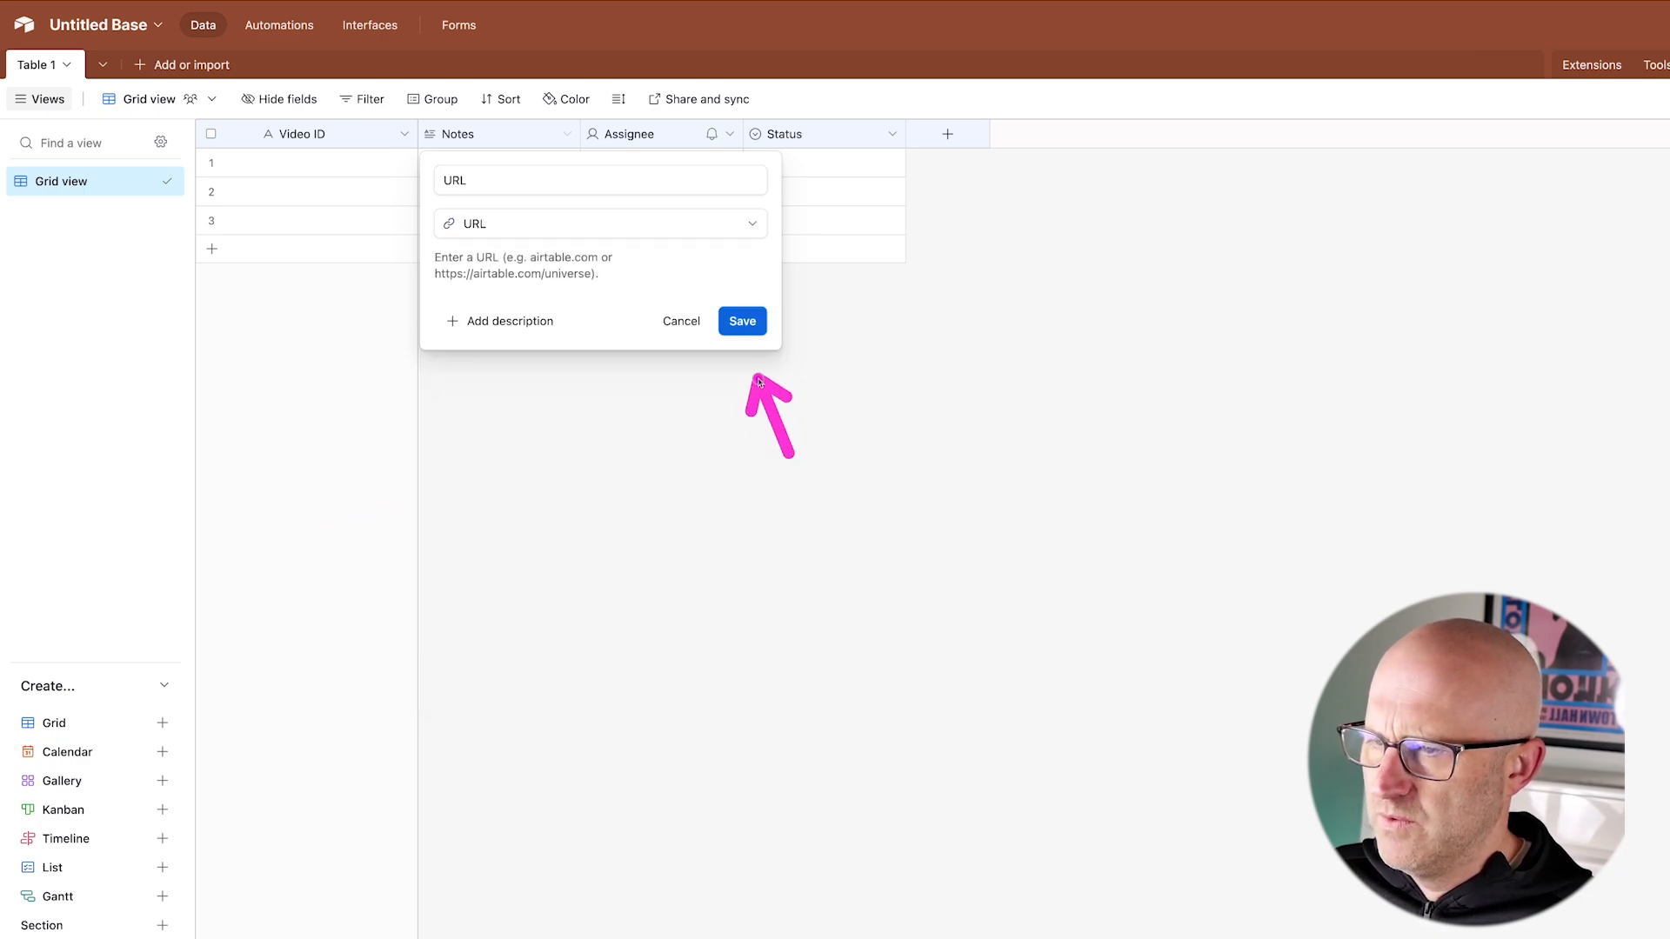
left_click(742, 321)
Step: Rename the Assignee field to Callback ID and change its type to Single line text
left_click(729, 134)
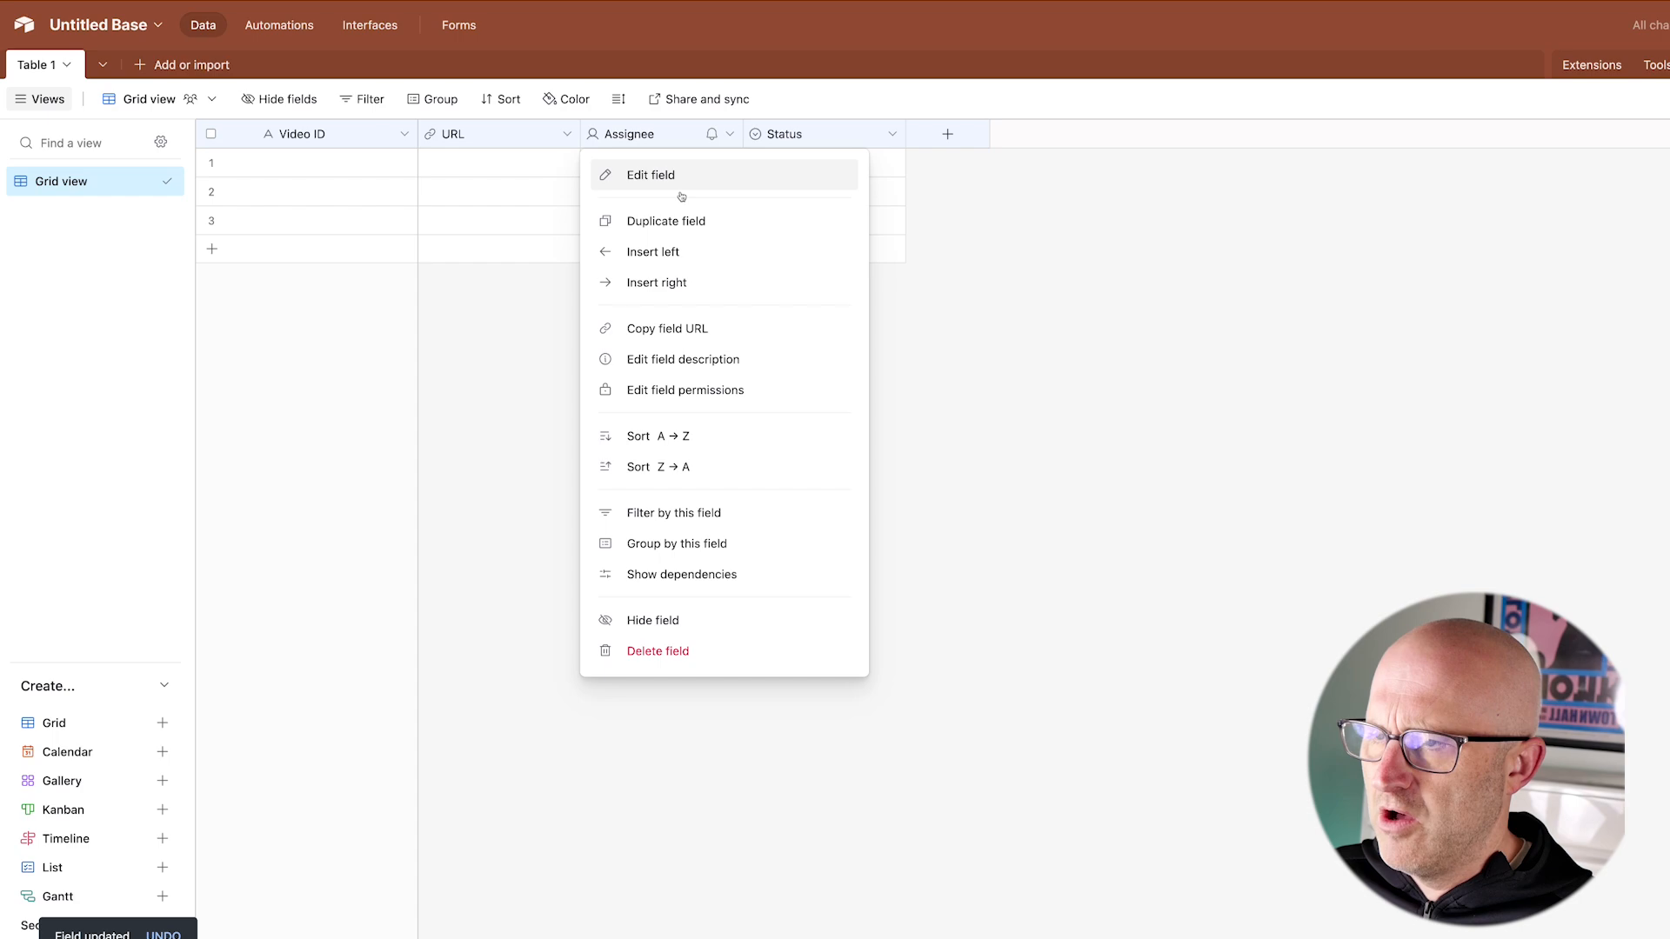
left_click(671, 178)
type("Callback ID")
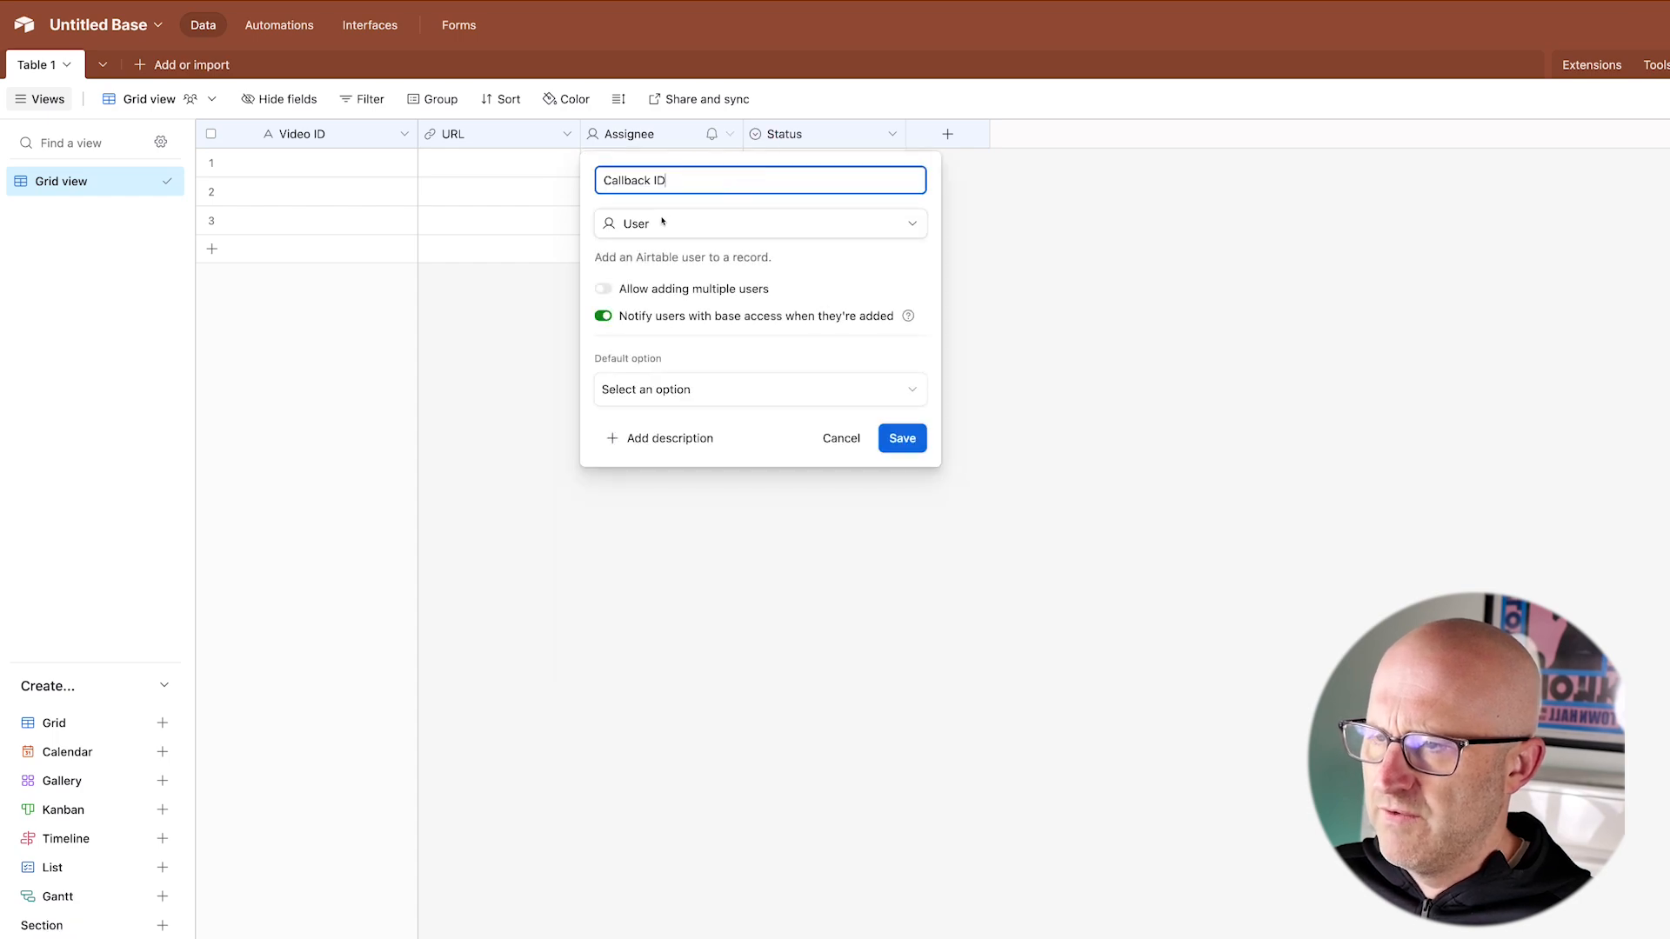
left_click(666, 225)
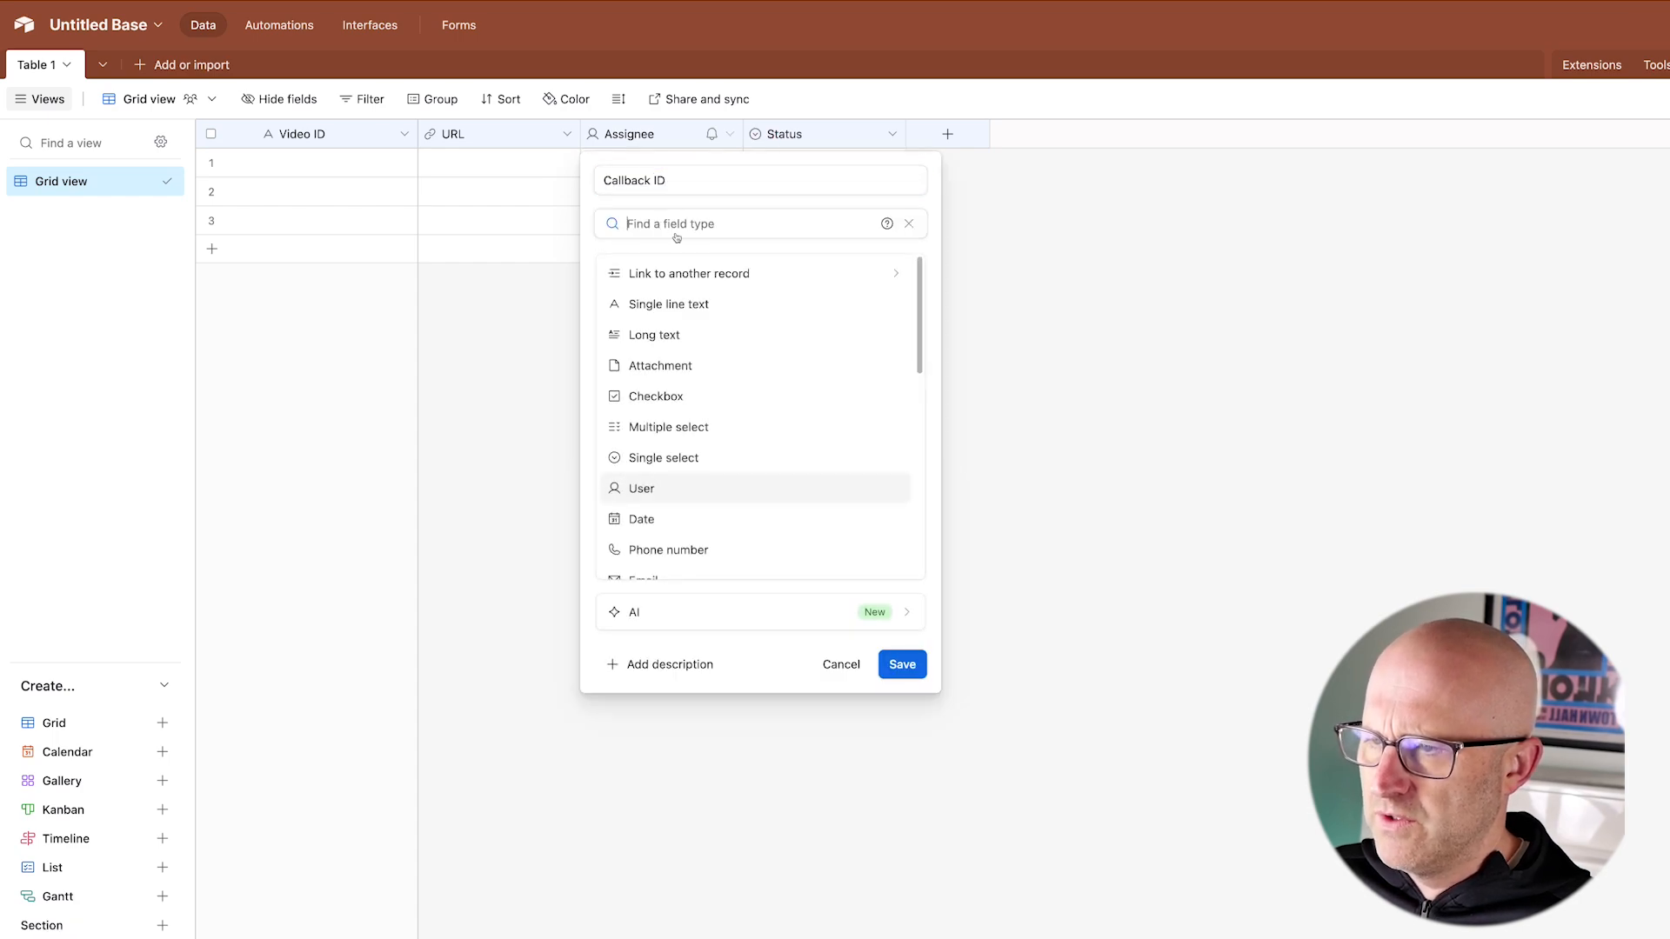
left_click(707, 304)
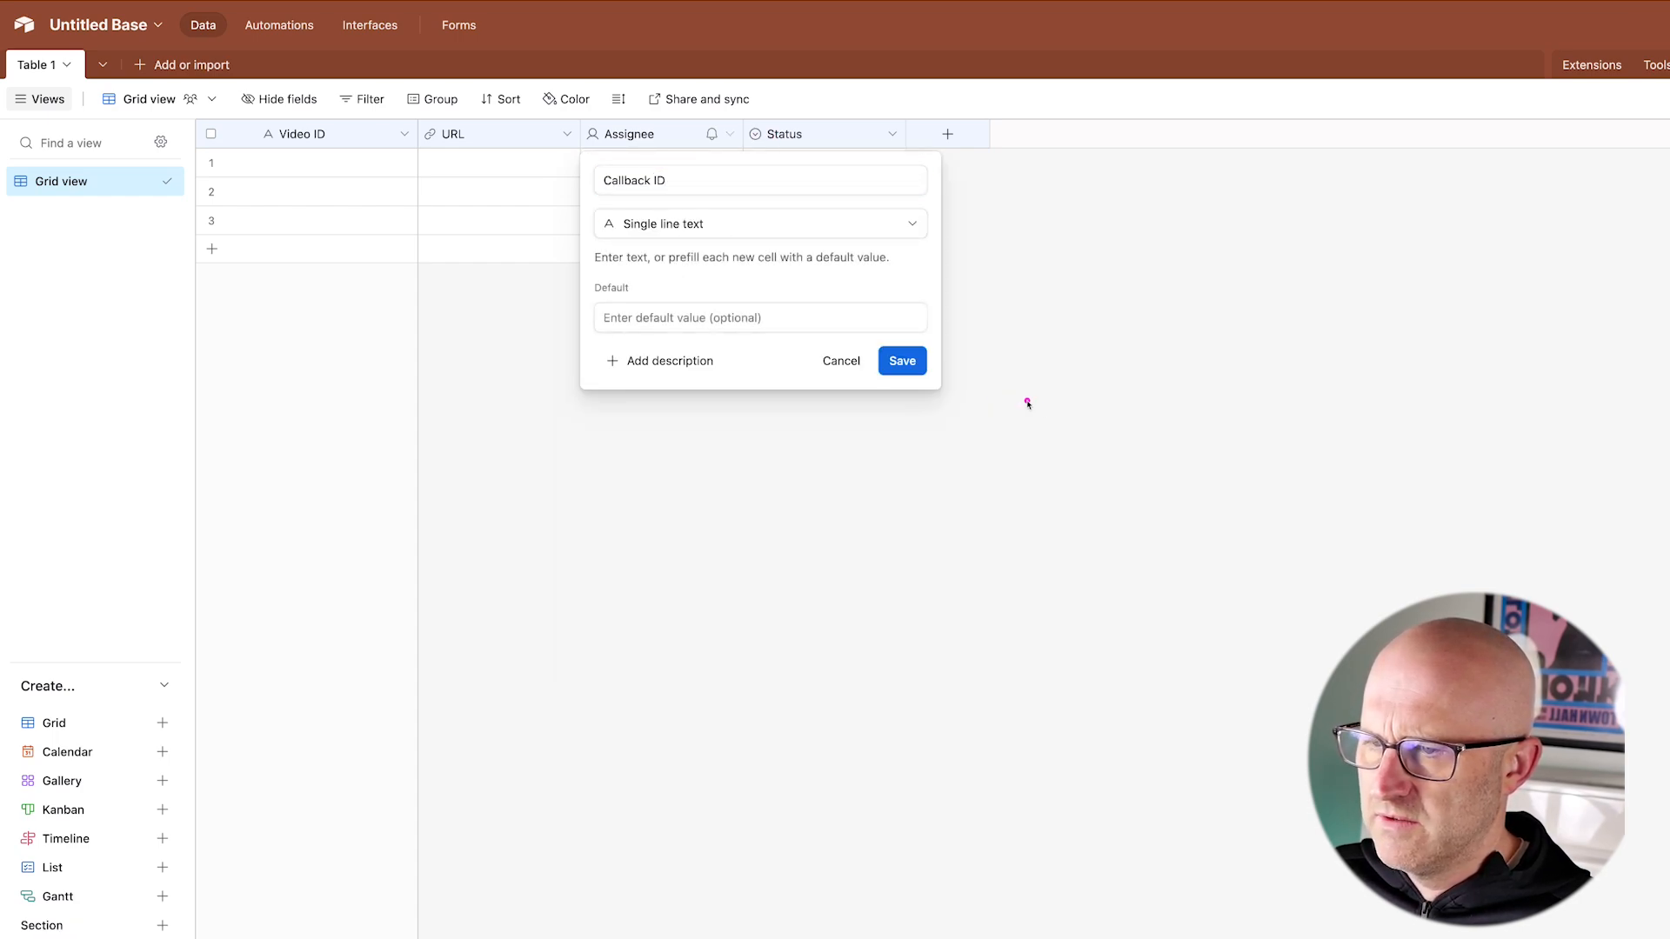
left_click(902, 360)
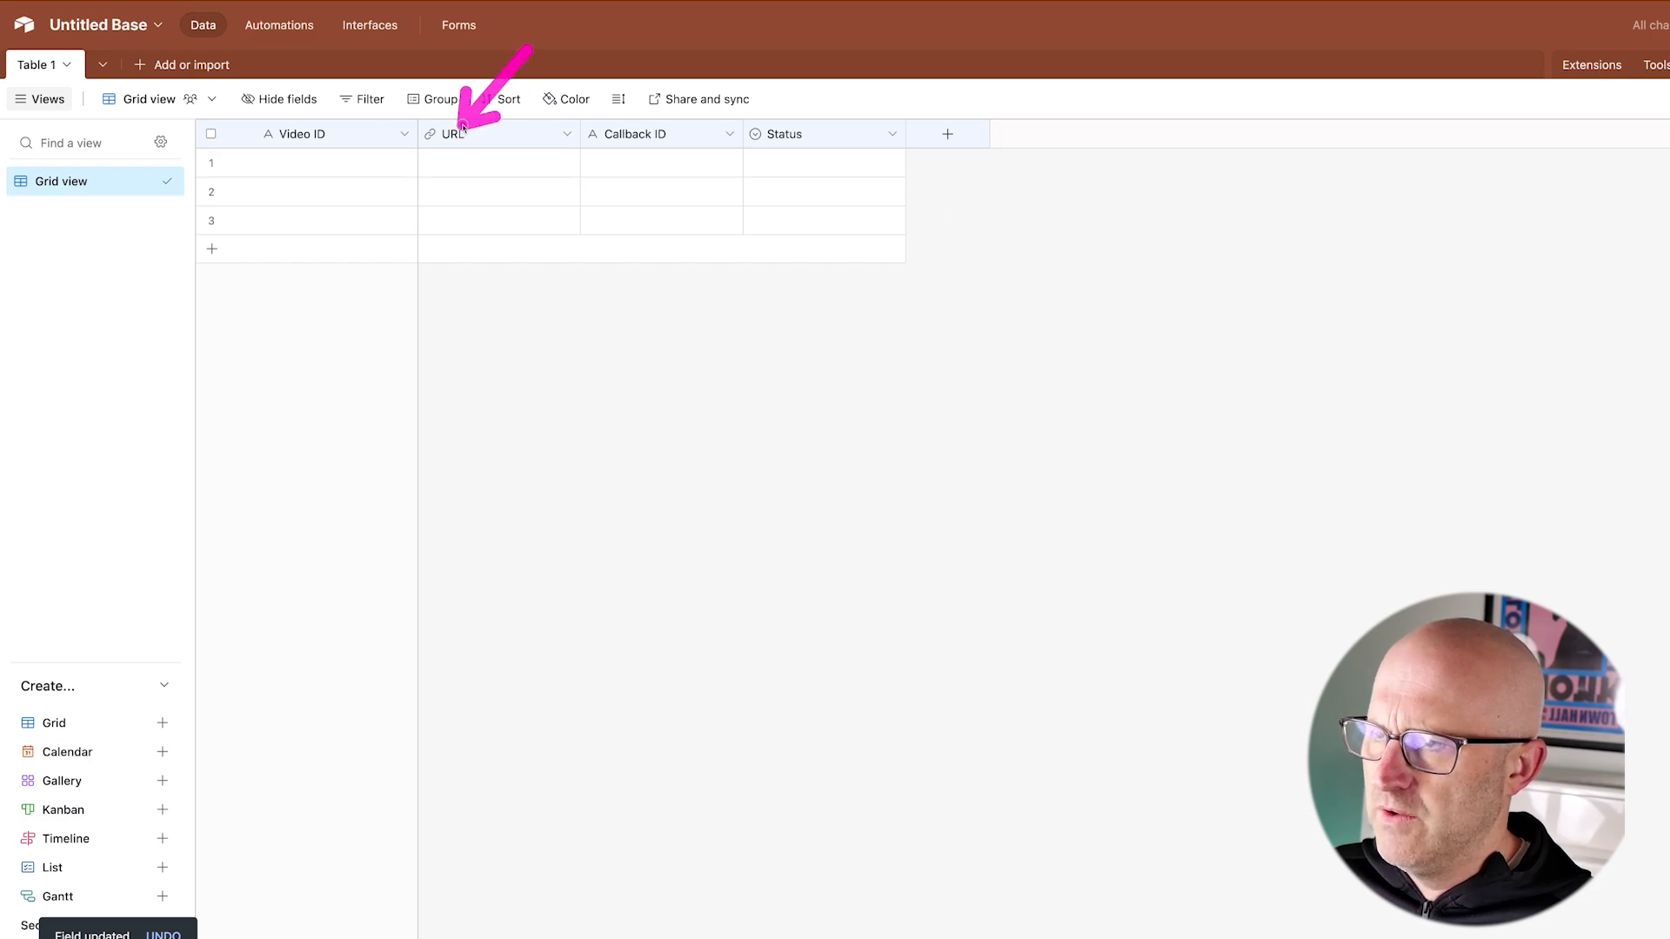
Step: Change the Status field into an Attachment field named Video
left_click(891, 134)
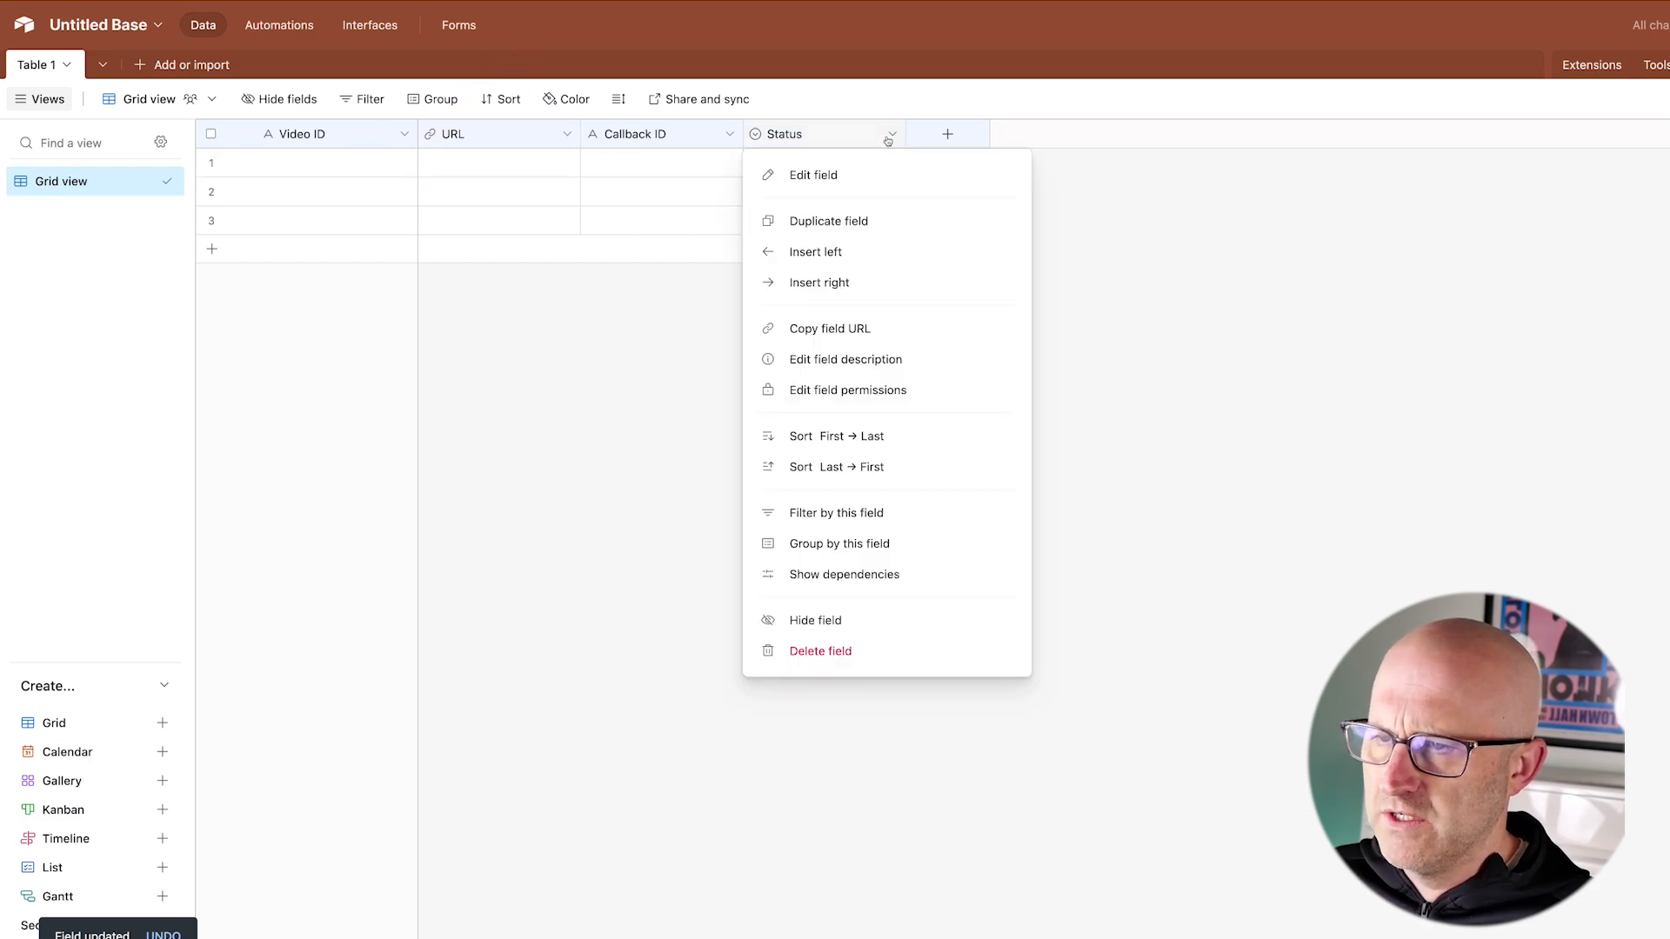
left_click(916, 171)
left_click(856, 223)
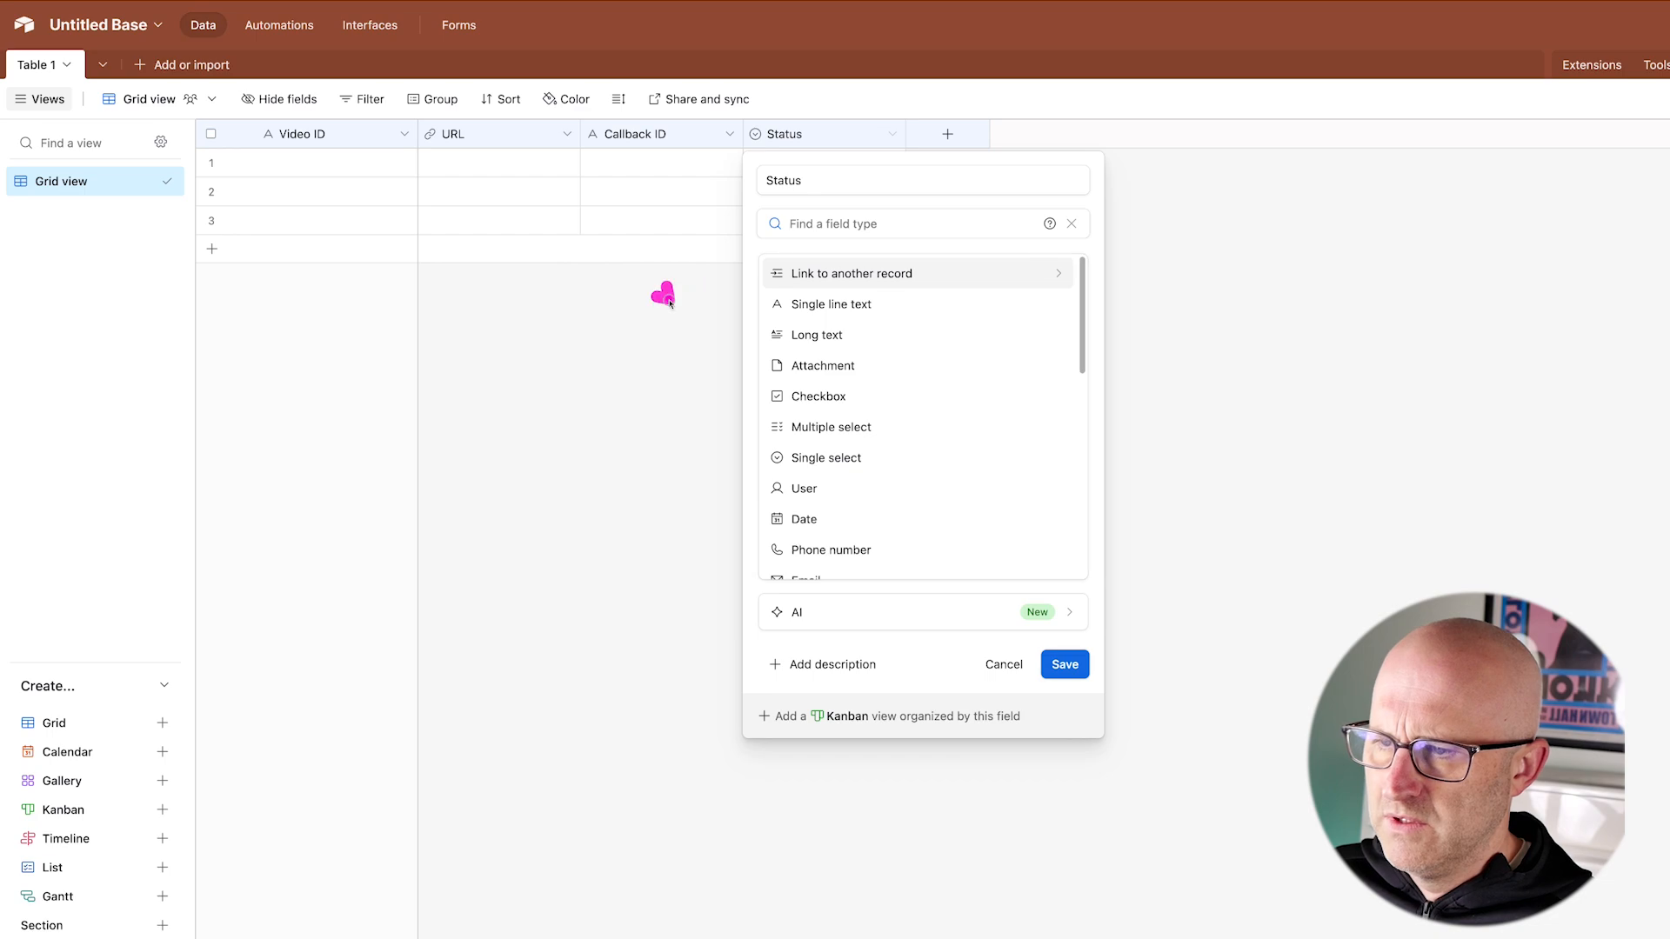
left_click(822, 365)
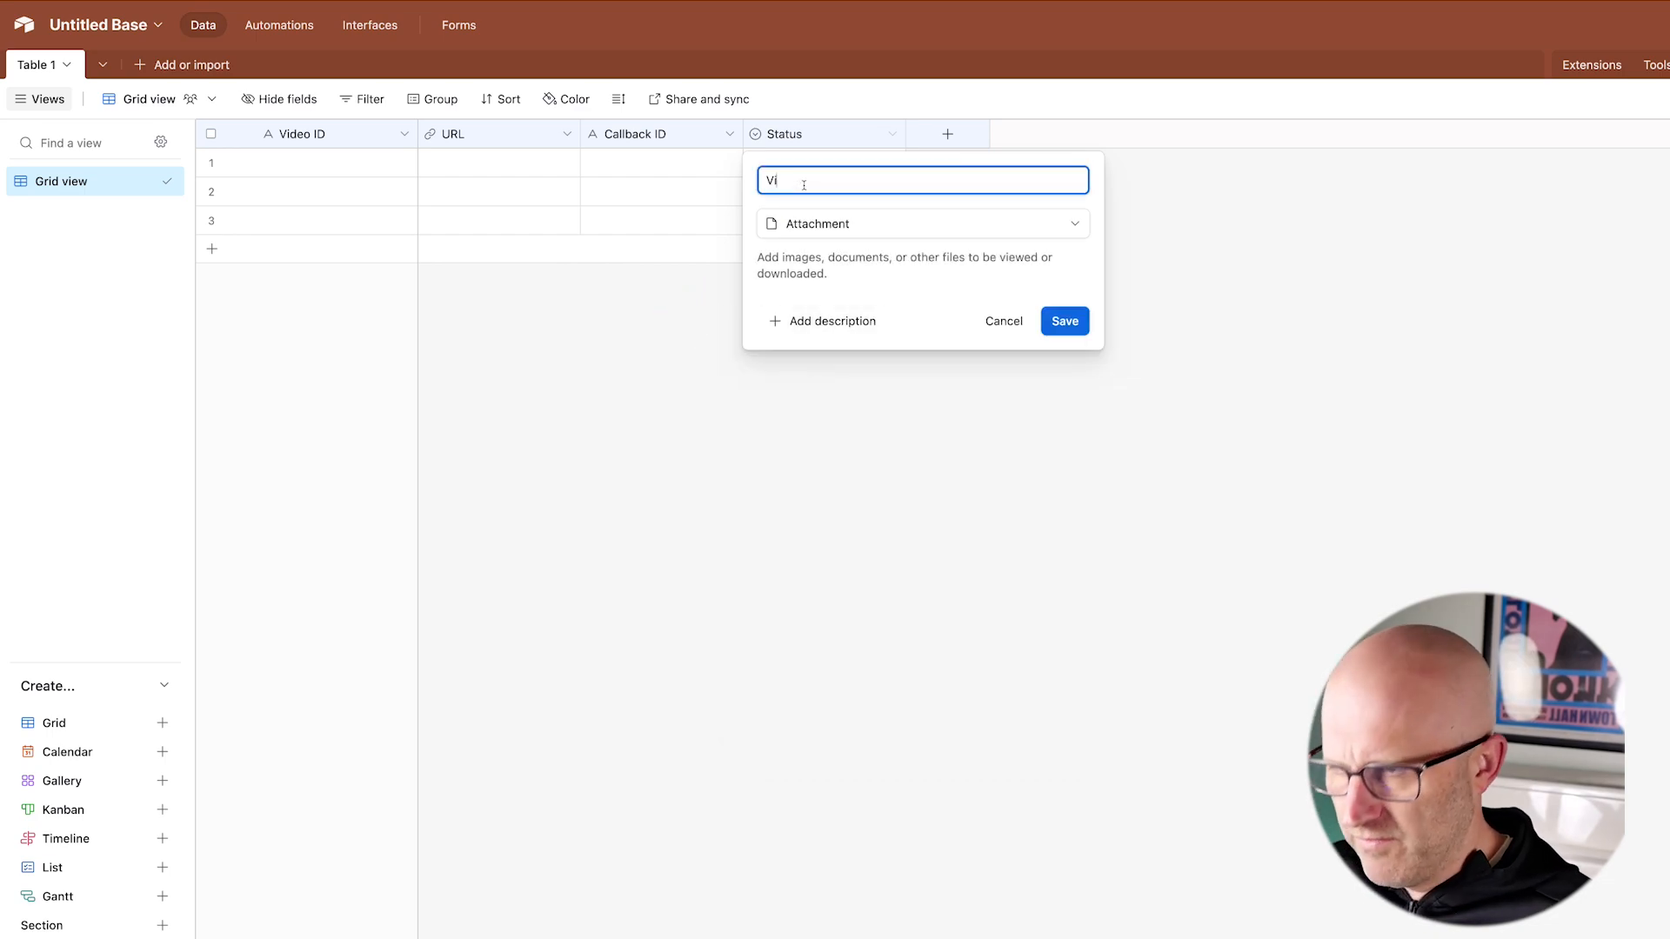
type("Video")
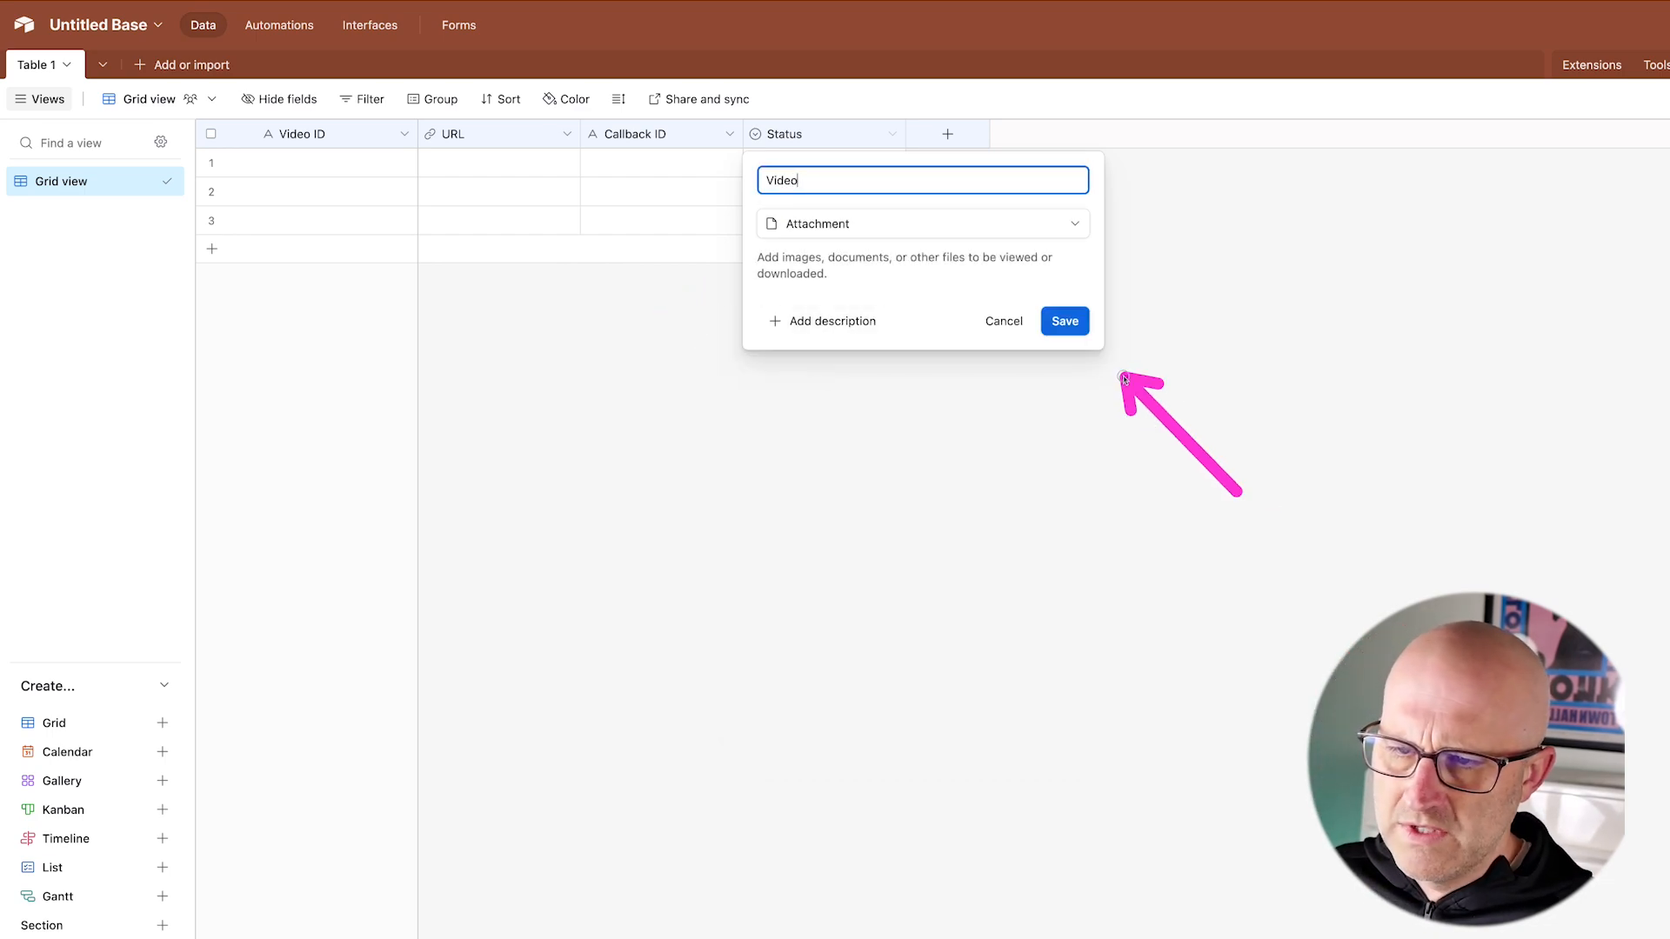
left_click(1064, 320)
Step: Rename Table 1 to HeyGen Videos
left_click(59, 65)
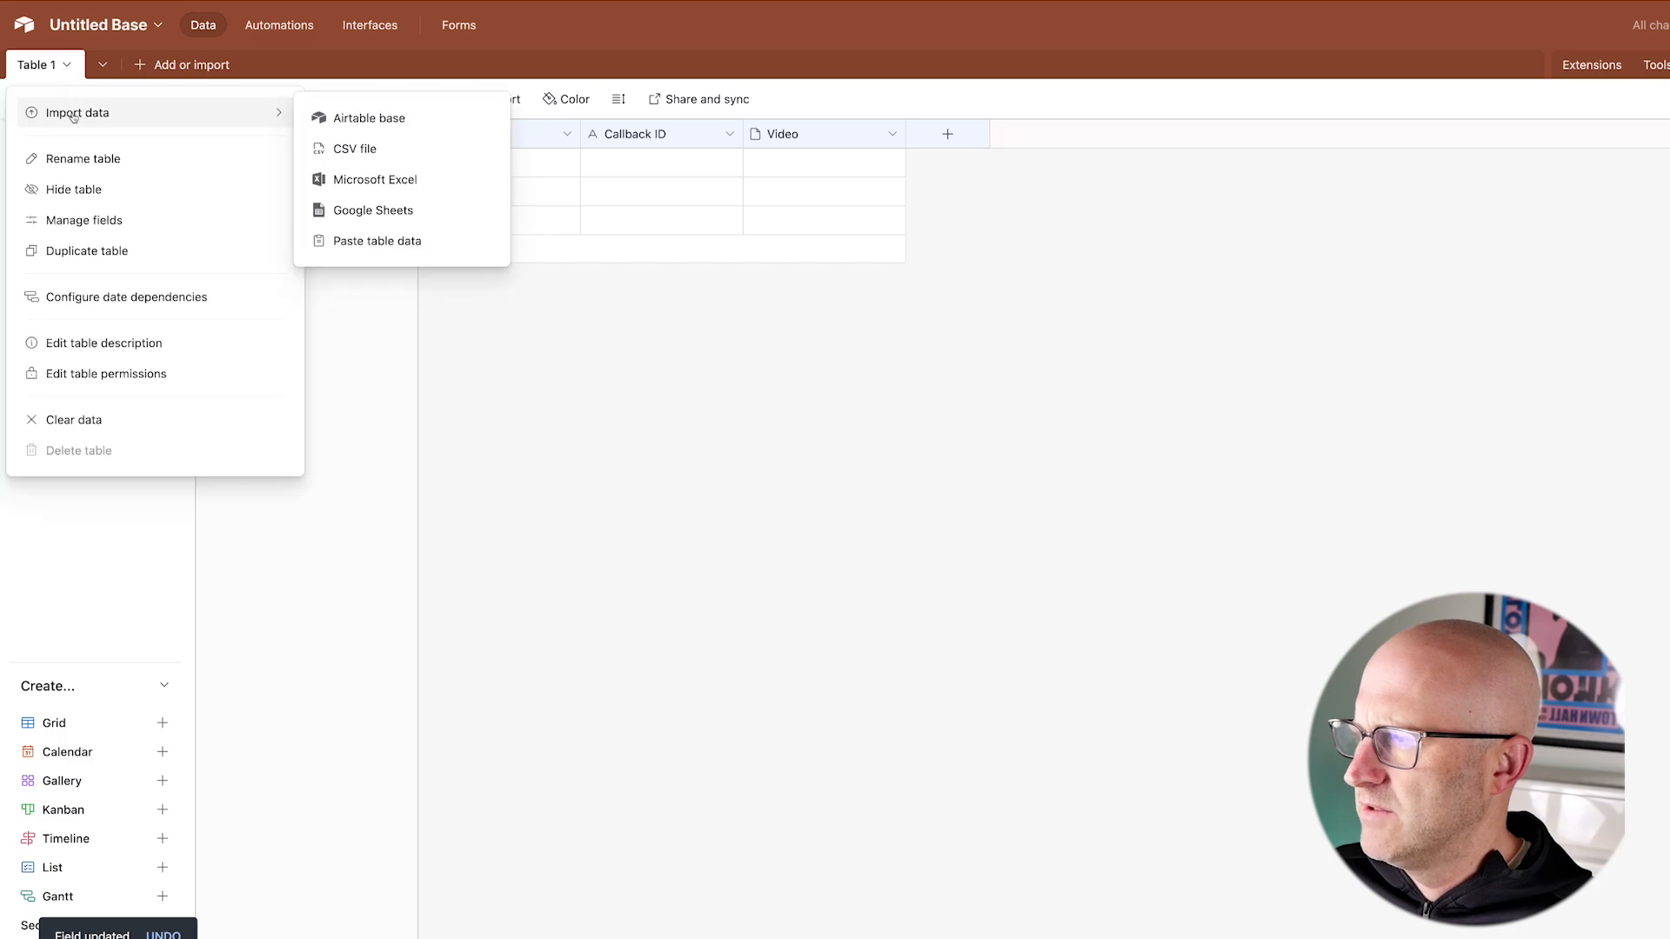
left_click(65, 159)
type("HeyGen V")
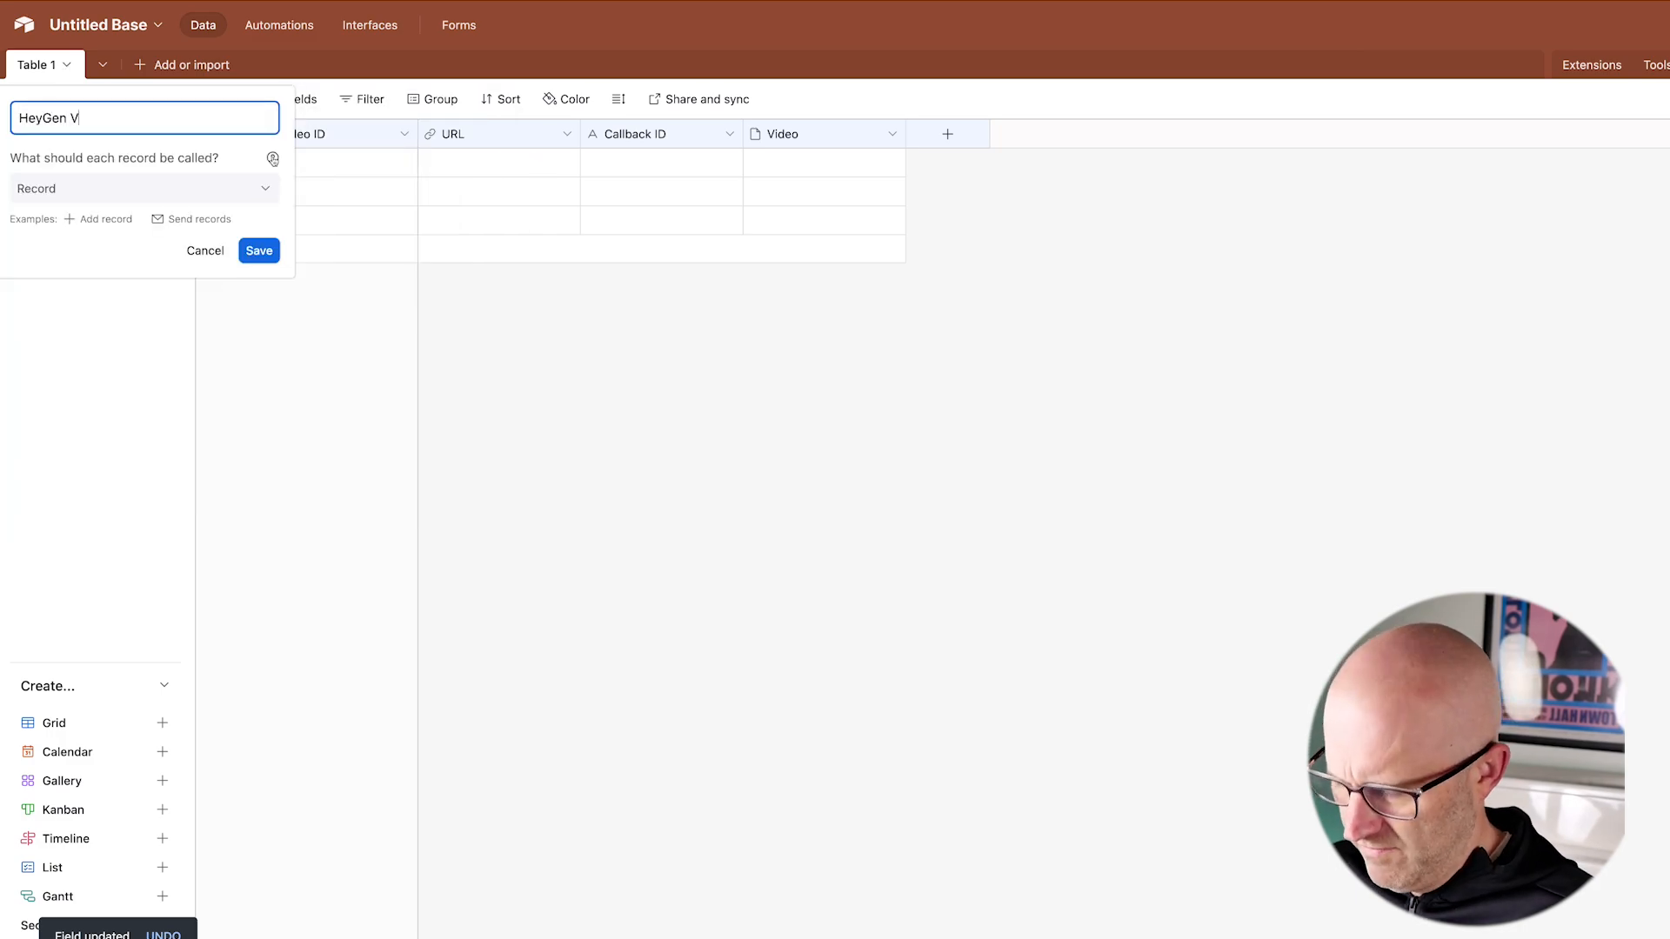
type("ideos")
left_click(259, 251)
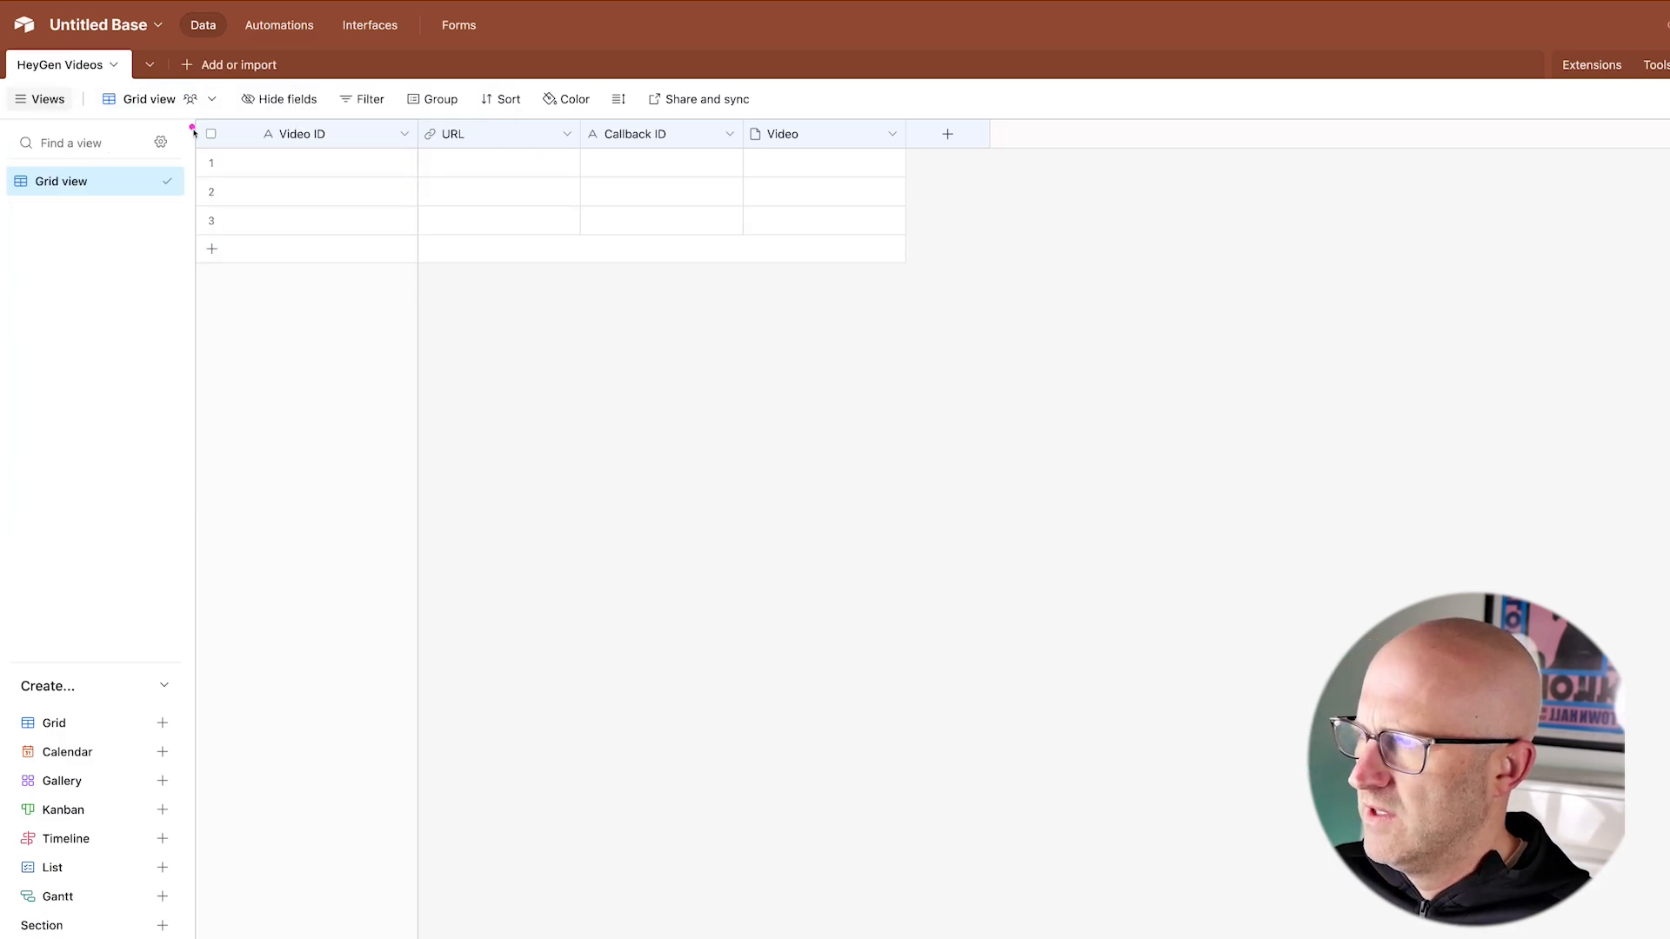
Step: Rename the untitled base to HeyGen Video Generator
left_click(117, 31)
type("HeyGen Video")
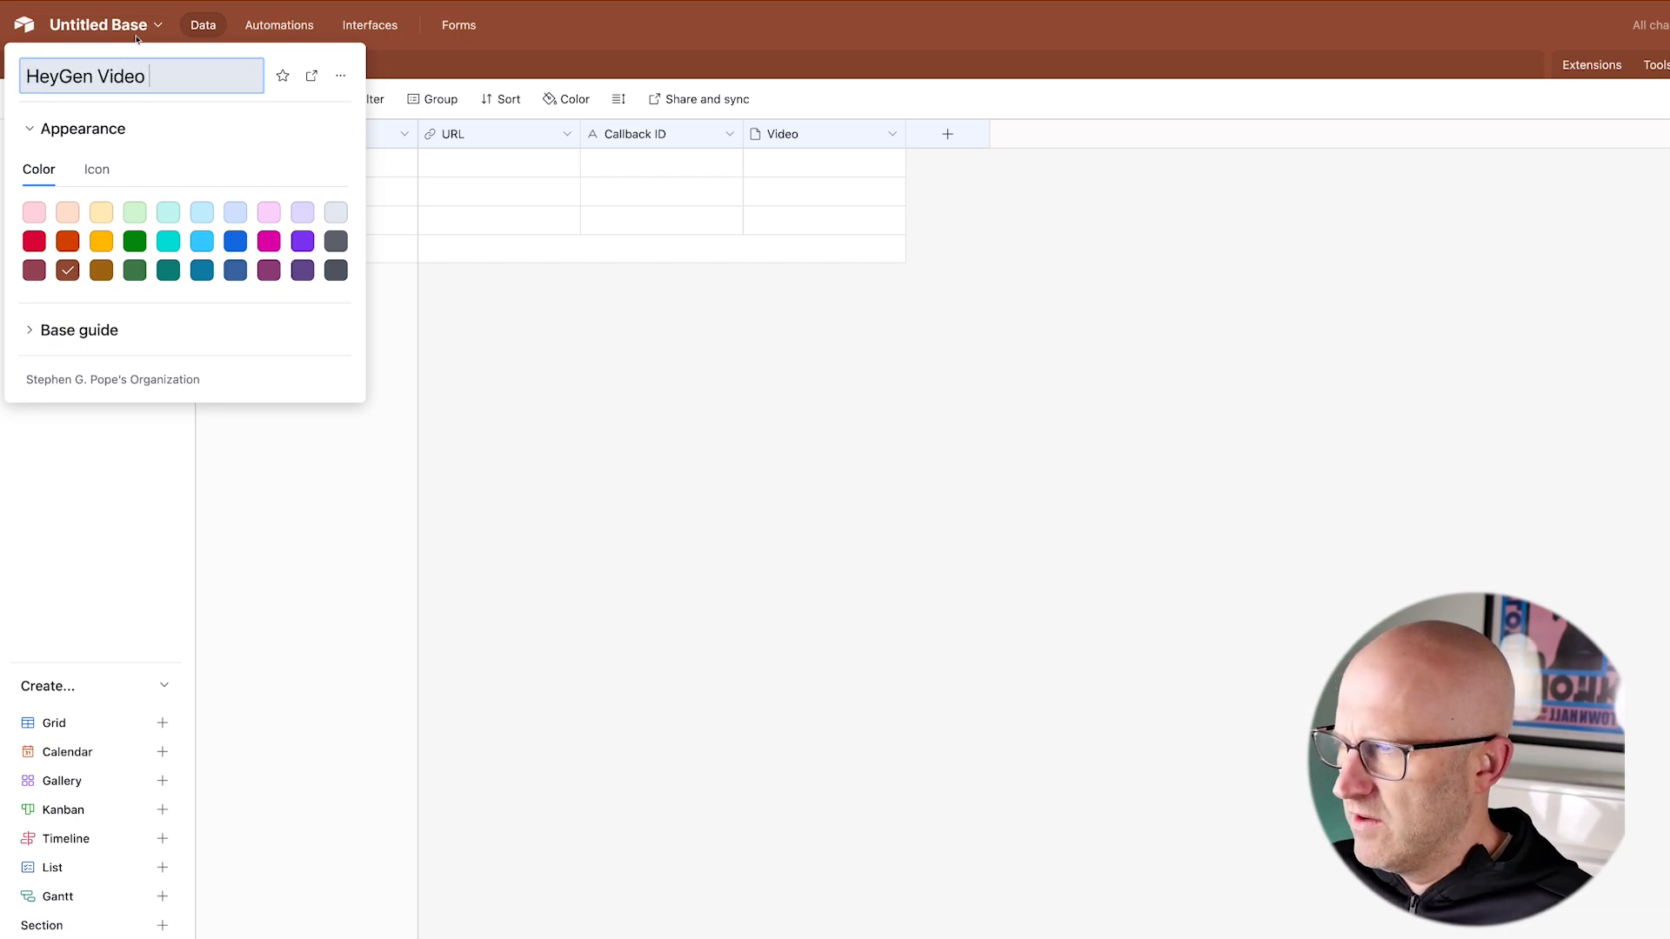
type(" Generator")
key("Return")
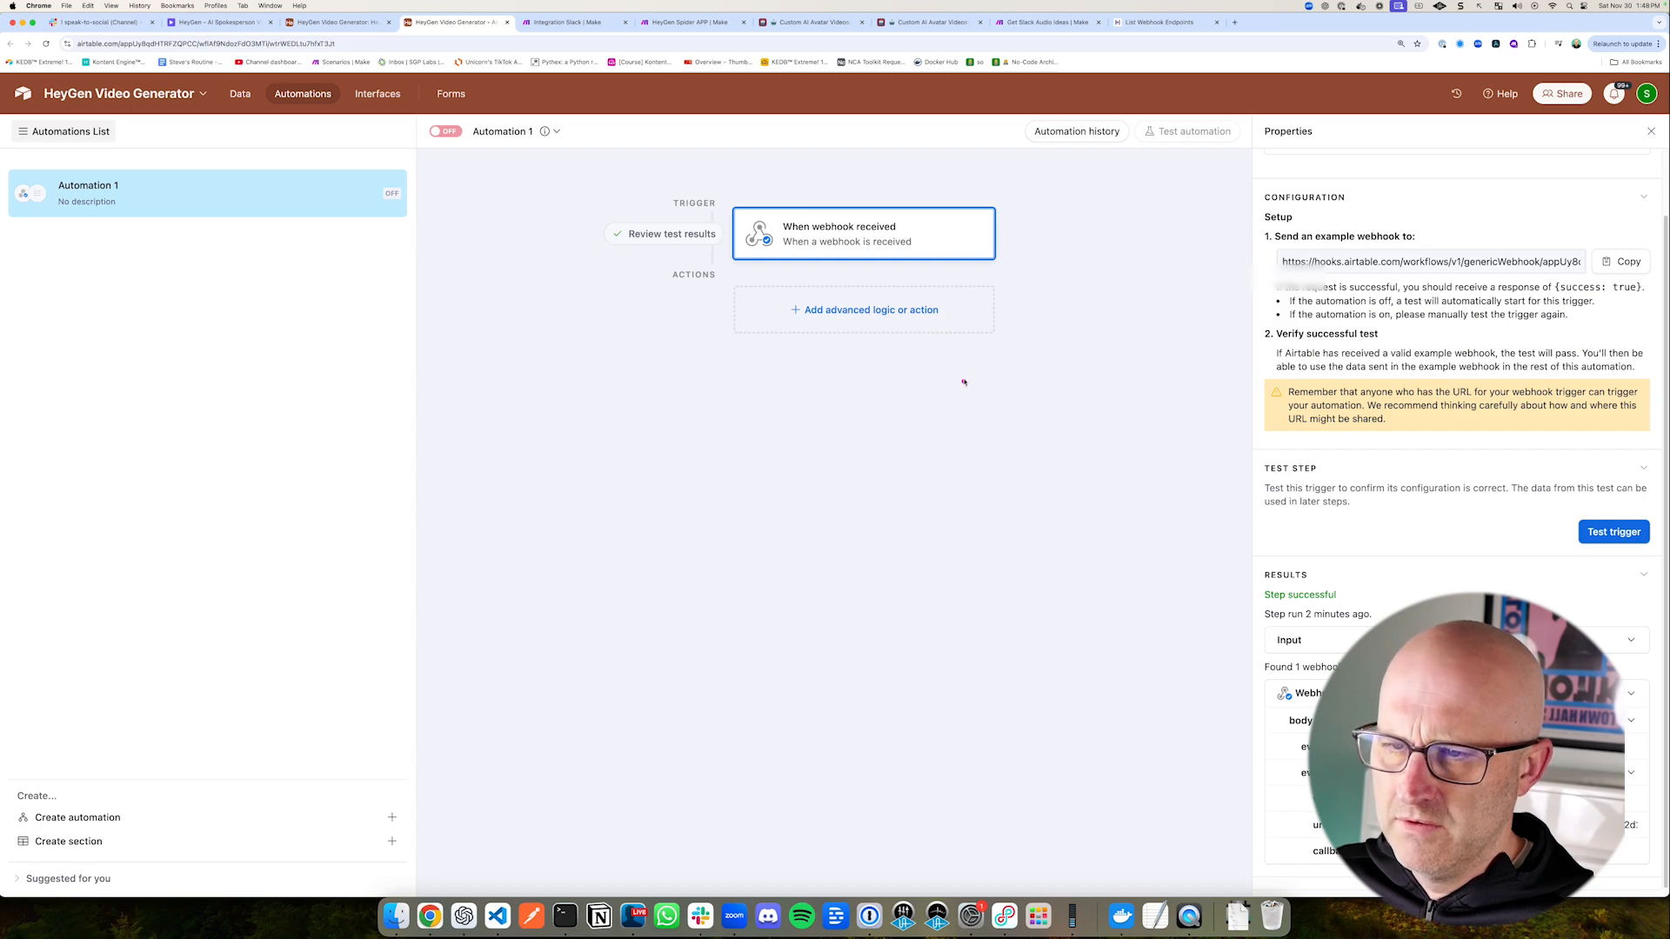
Step: Add a Create record action after the webhook trigger and point it at the HeyGen Videos table
left_click(871, 310)
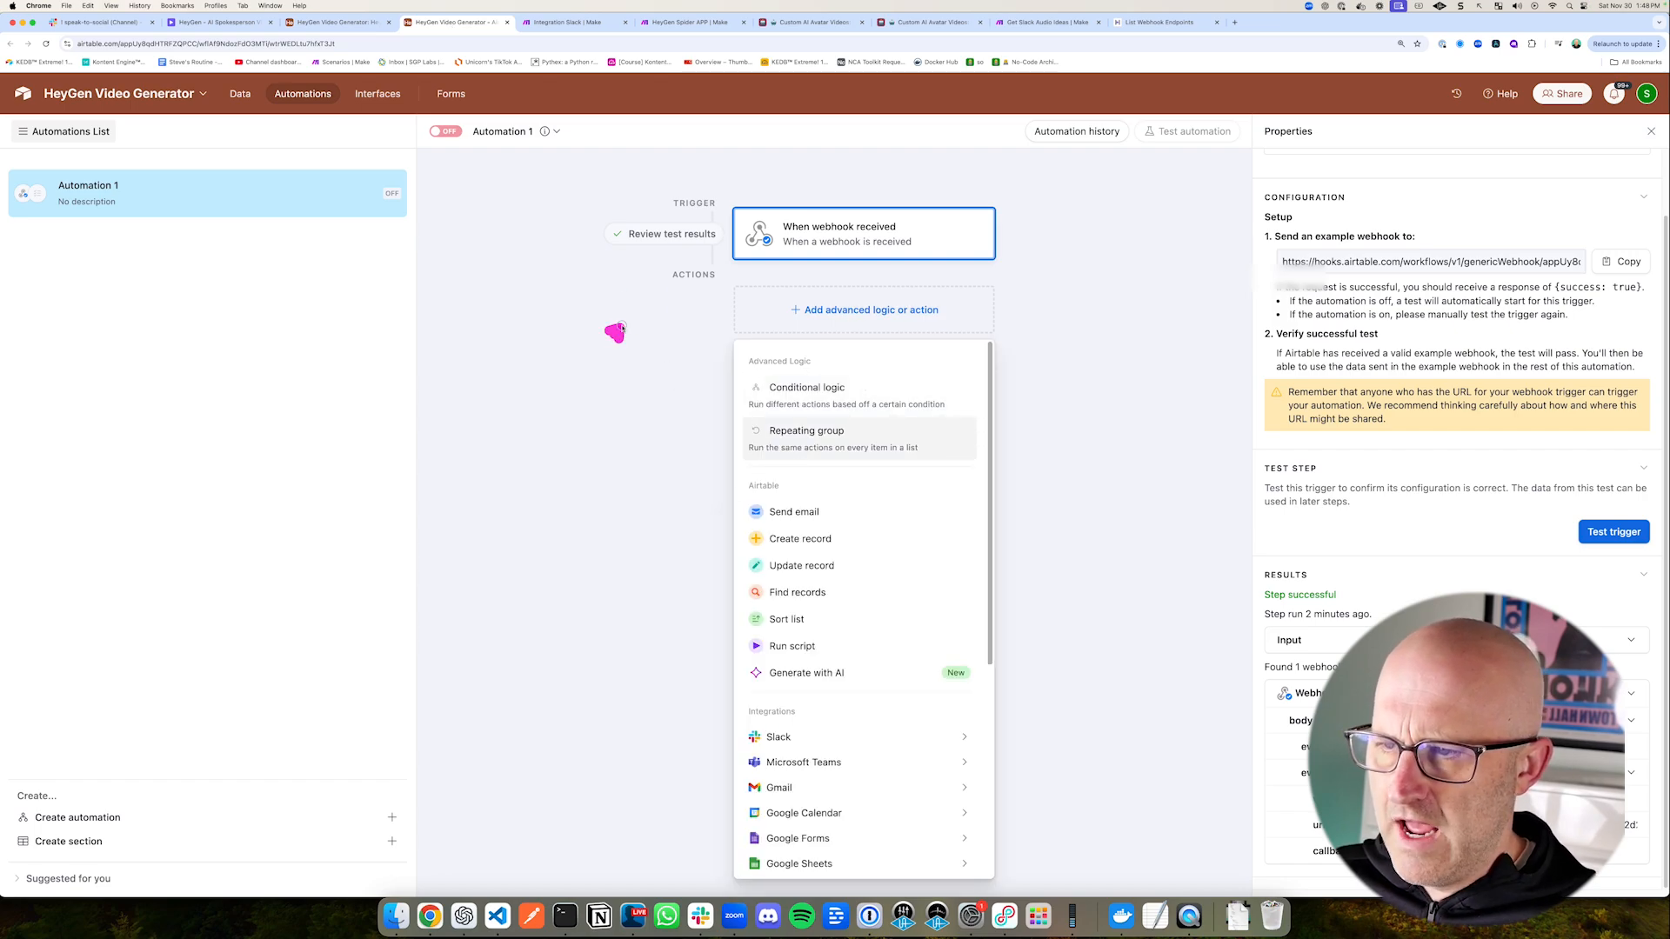
left_click(1014, 403)
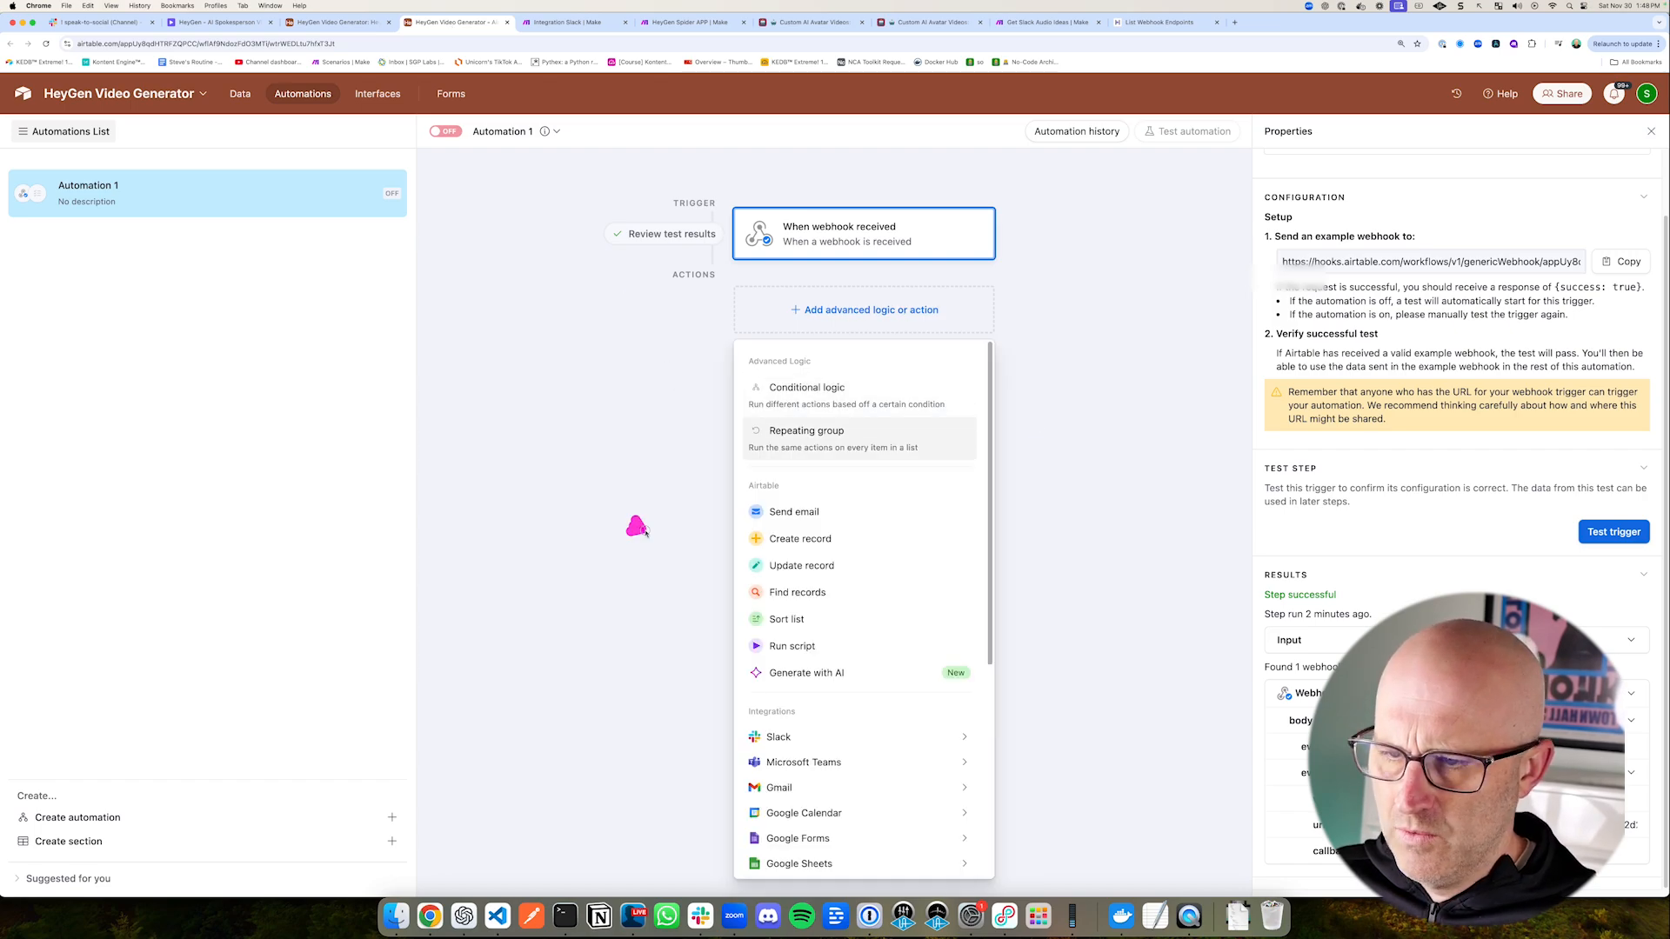
left_click(814, 538)
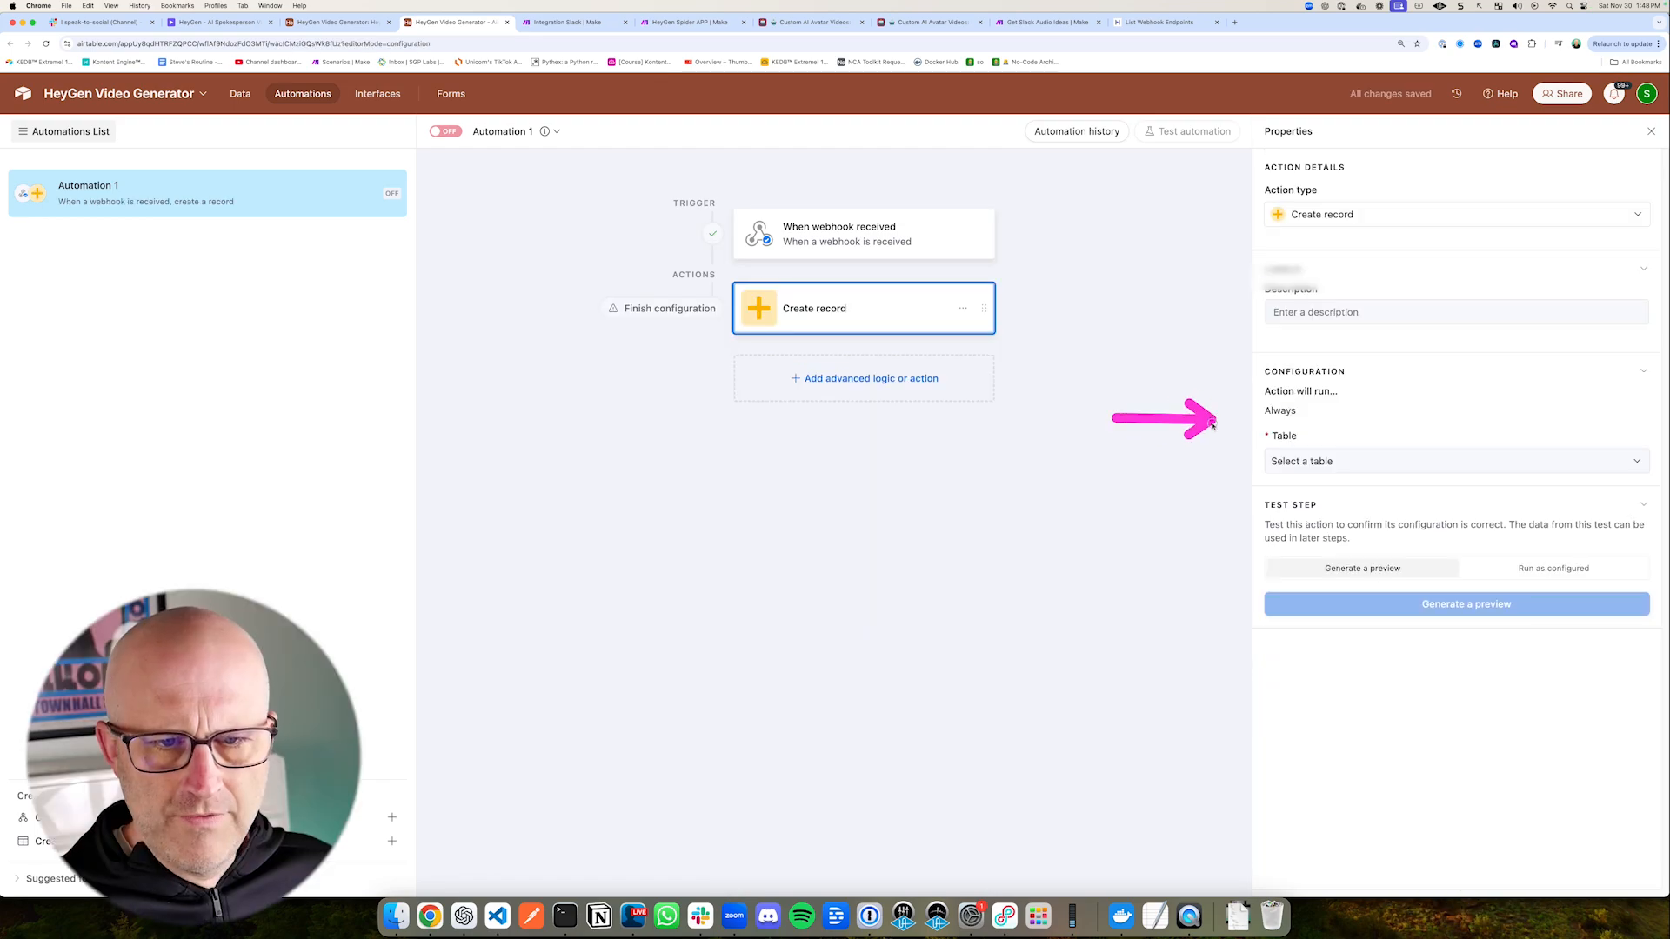
left_click(1296, 469)
left_click(1296, 513)
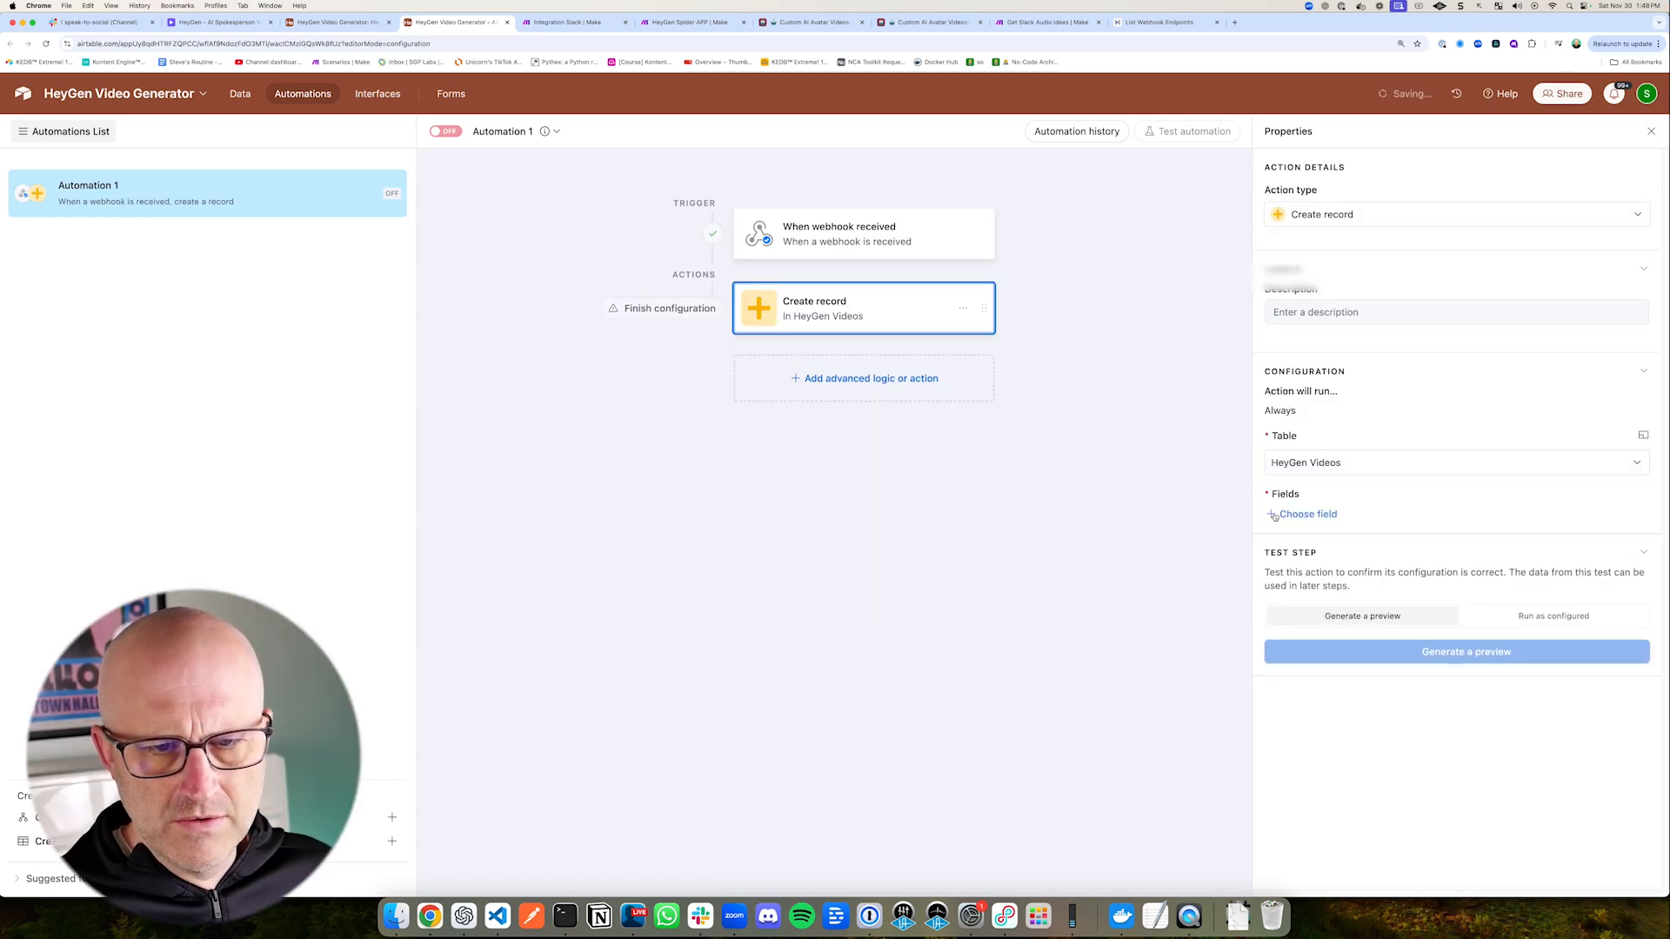
Step: Add the Video ID, Callback ID, URL and Video fields to the Create record action
left_click(1305, 514)
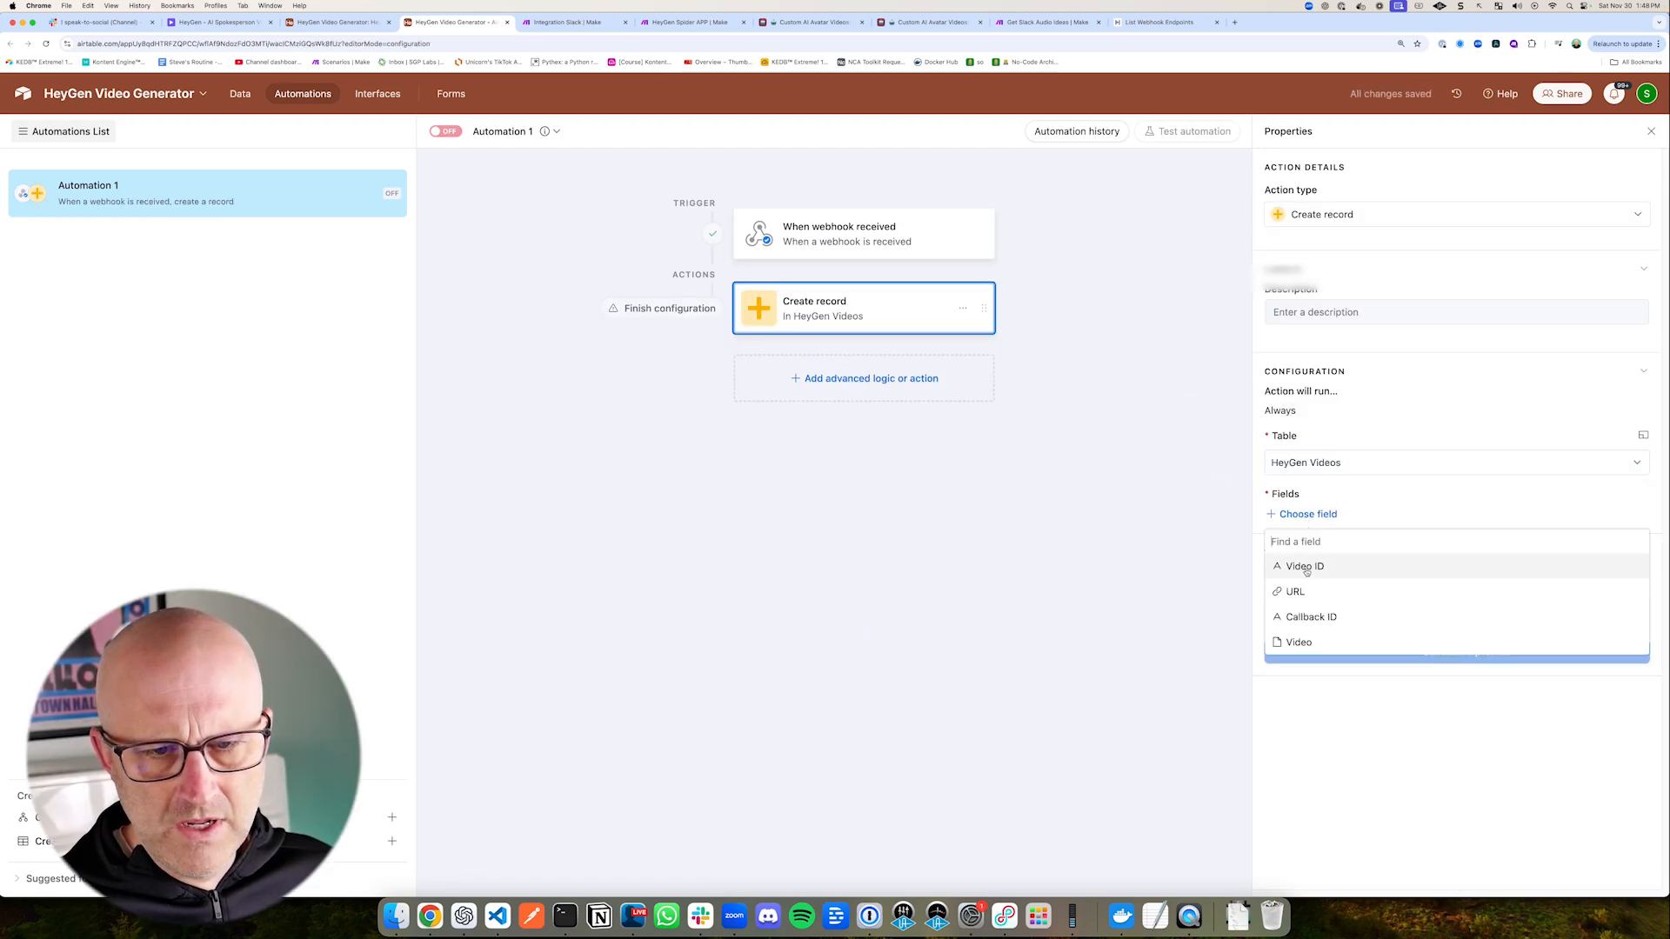
left_click(1304, 566)
left_click(1308, 578)
left_click(1324, 654)
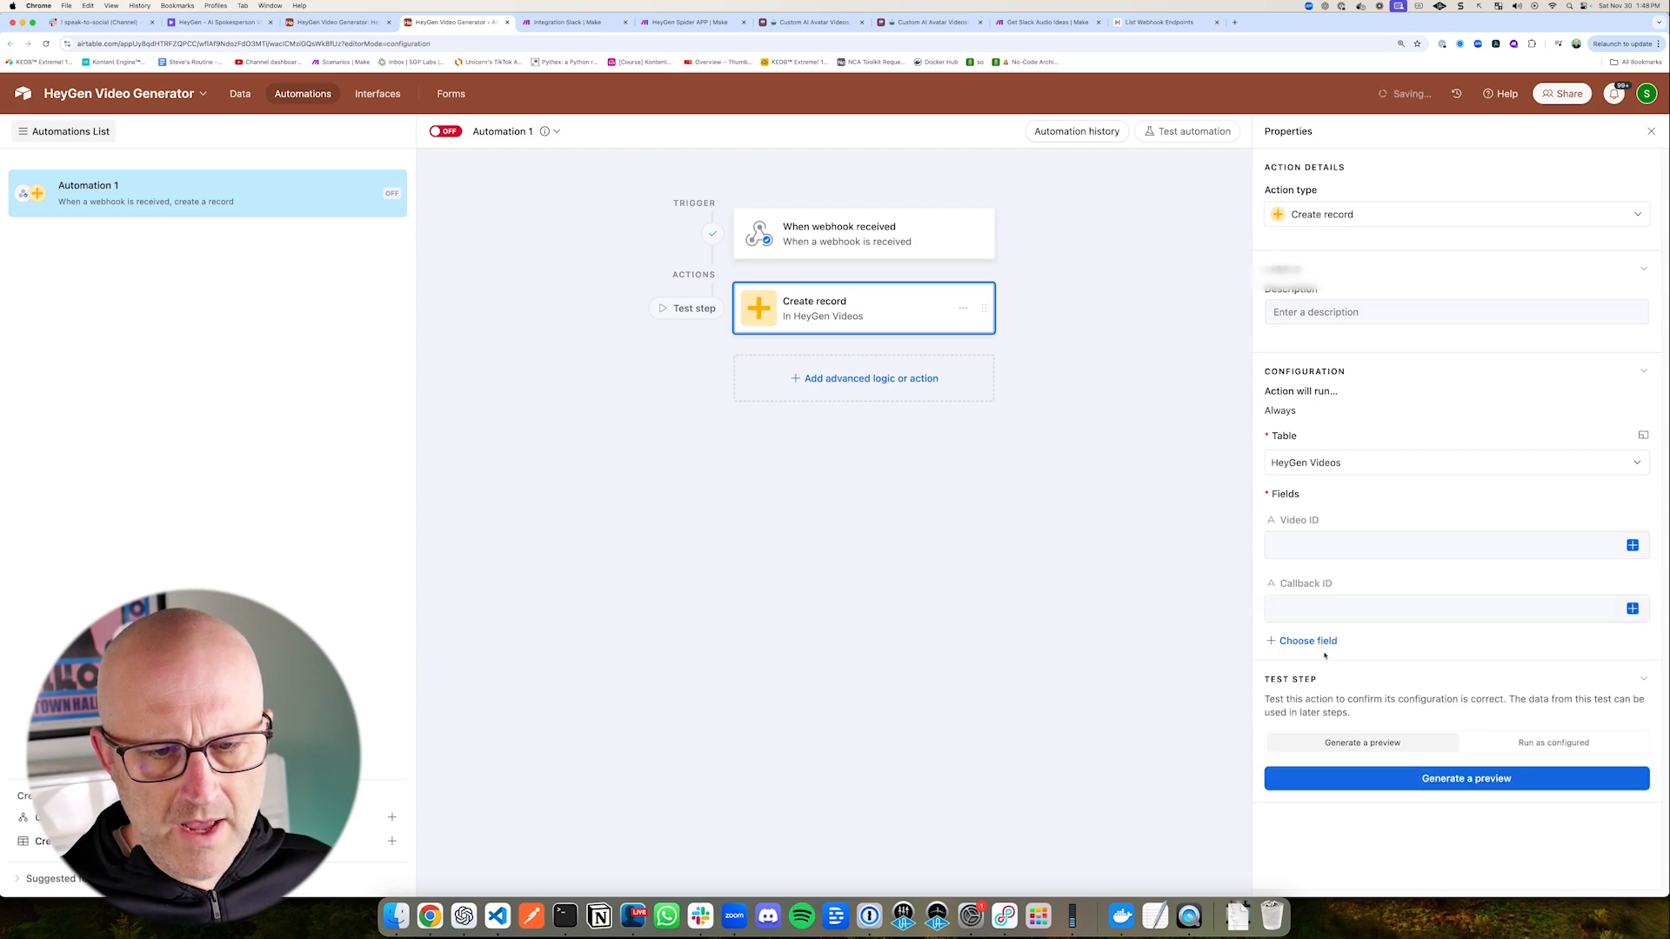
left_click(1302, 638)
left_click(1300, 692)
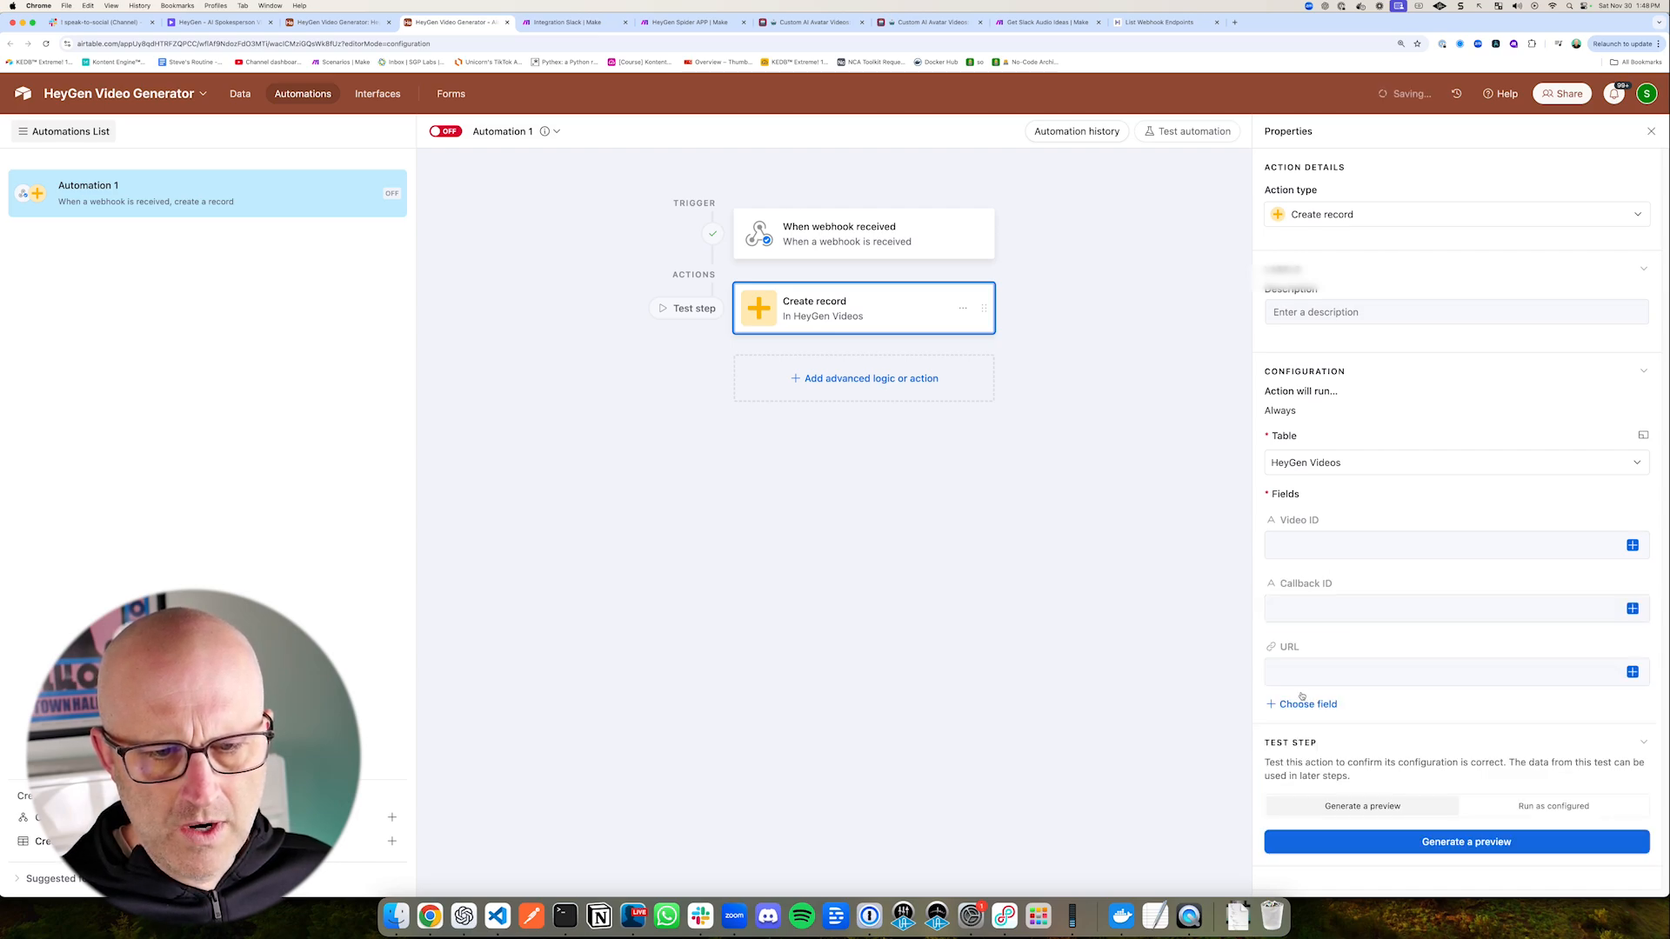
left_click(1282, 704)
left_click(1307, 756)
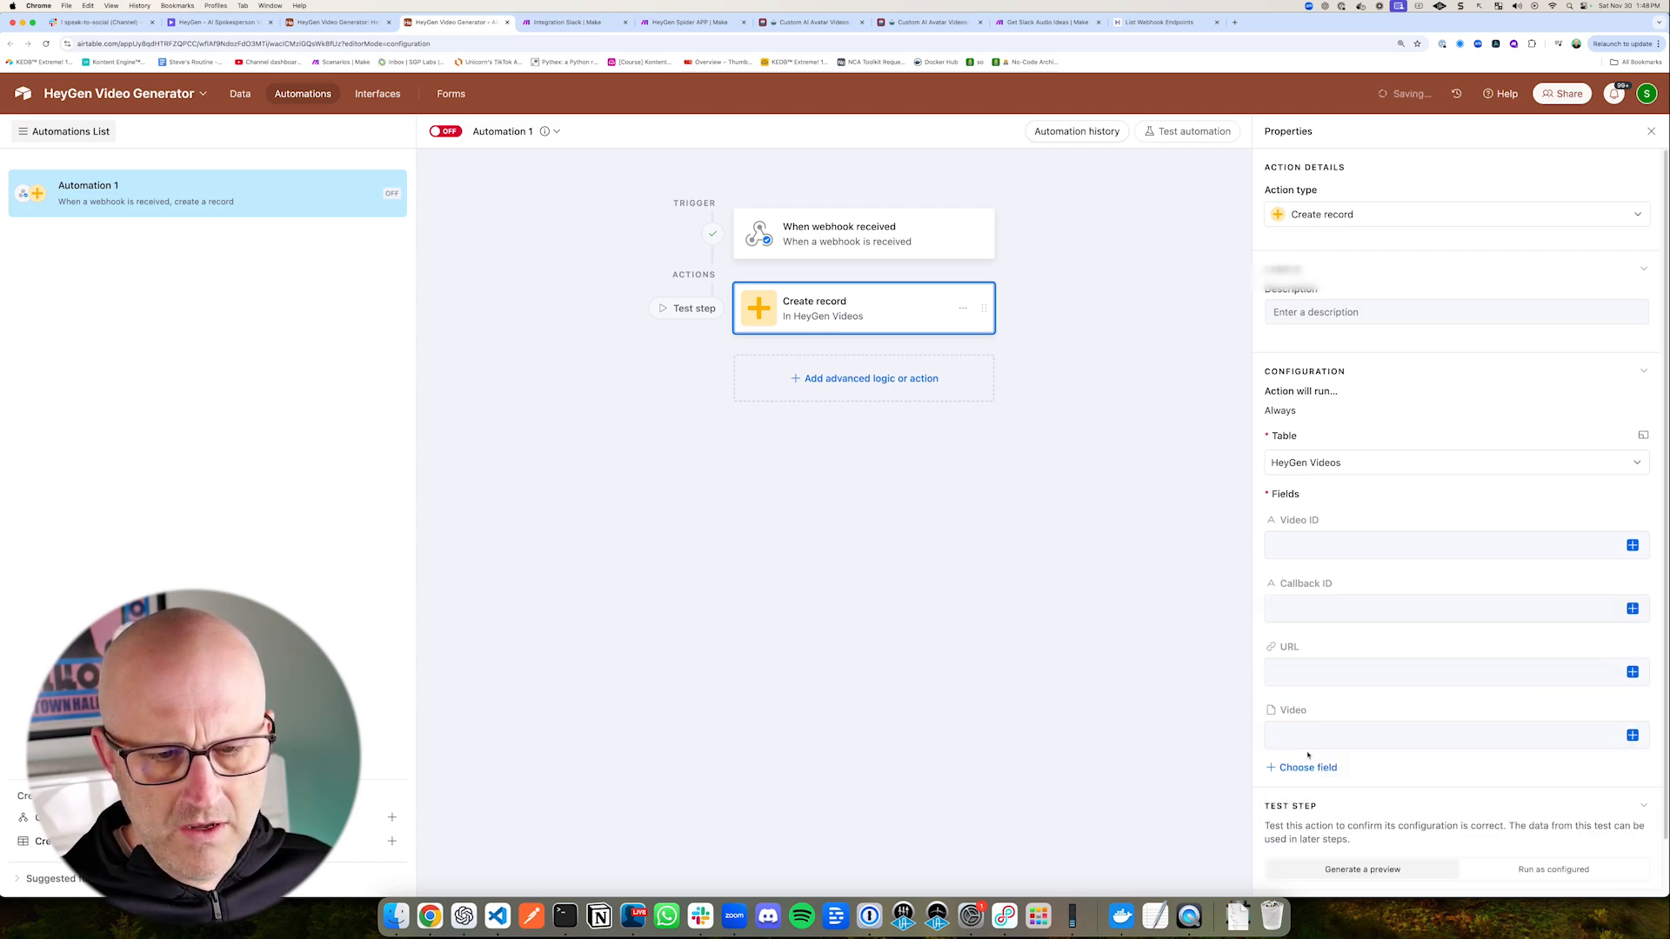
Step: Map the action's Video ID field to video_id from the webhook body's event_data
left_click(1632, 545)
left_click(1487, 661)
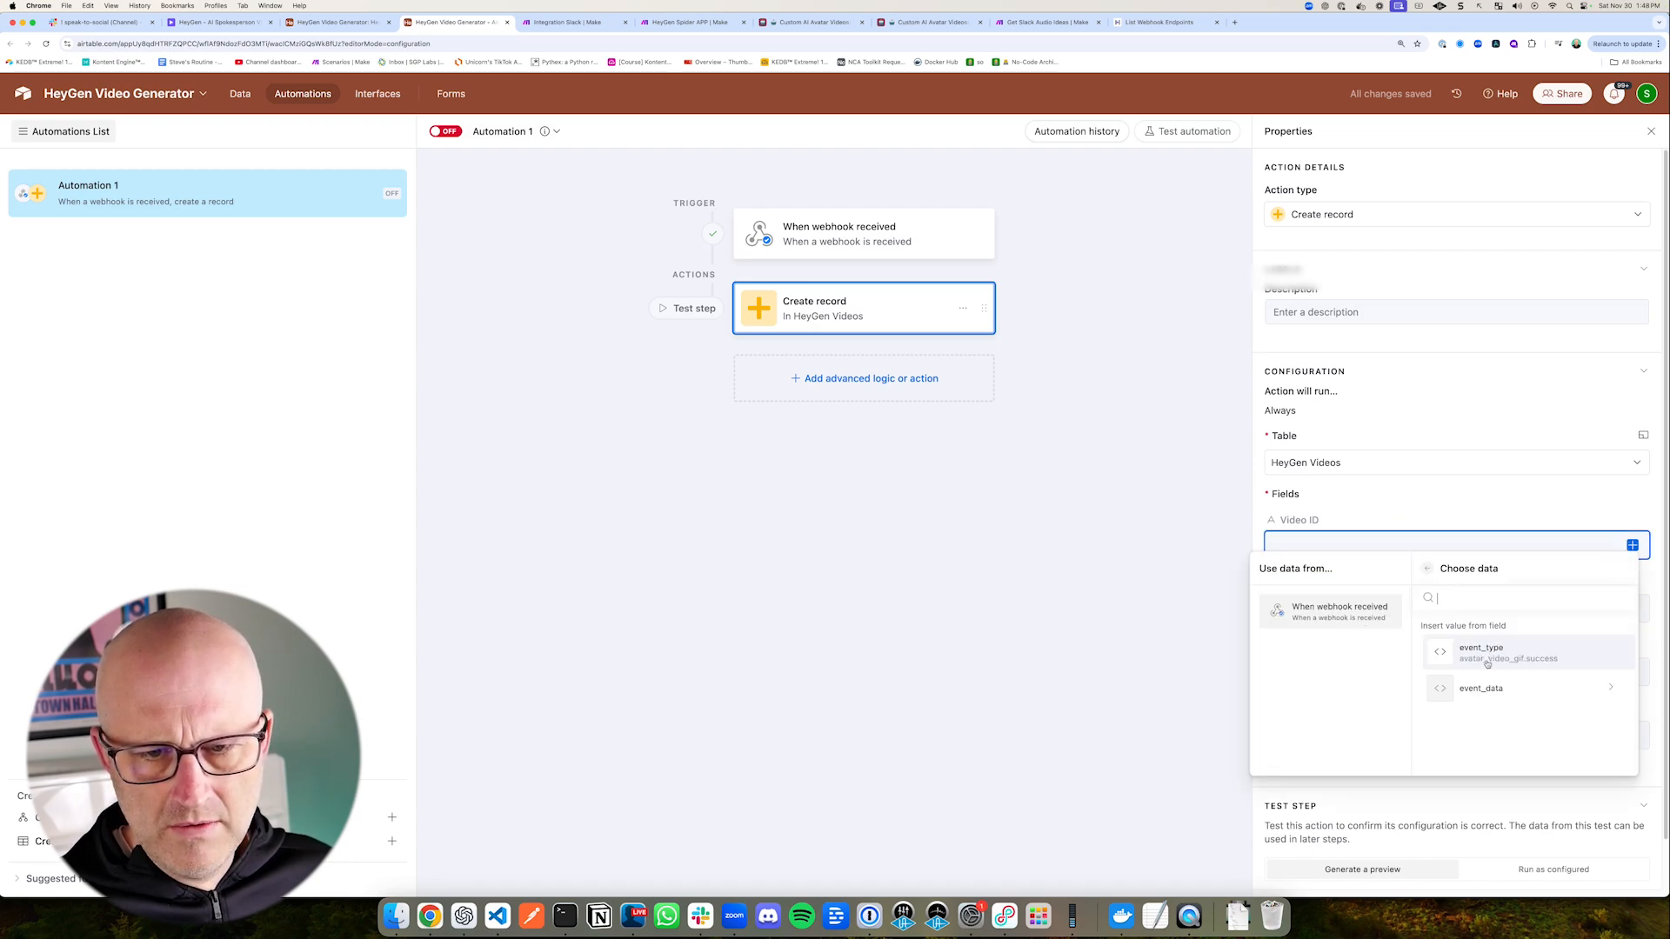
left_click(1478, 688)
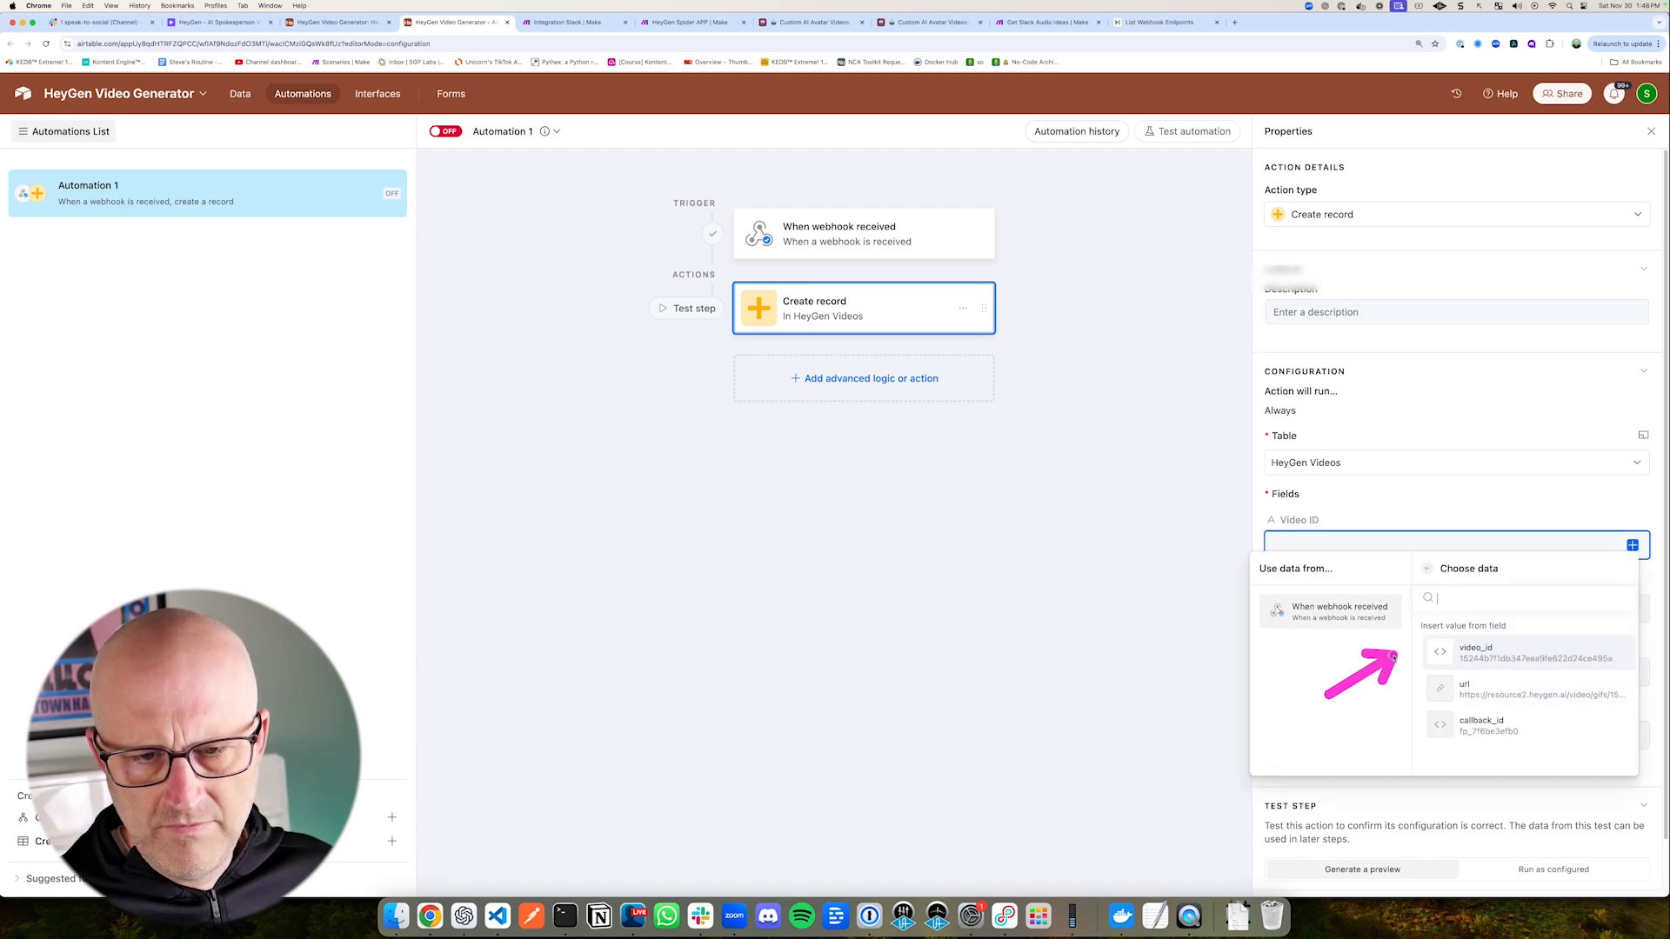
left_click(1487, 648)
Step: Map the action's Callback ID field to callback_id from the webhook body's event_data
left_click(1633, 608)
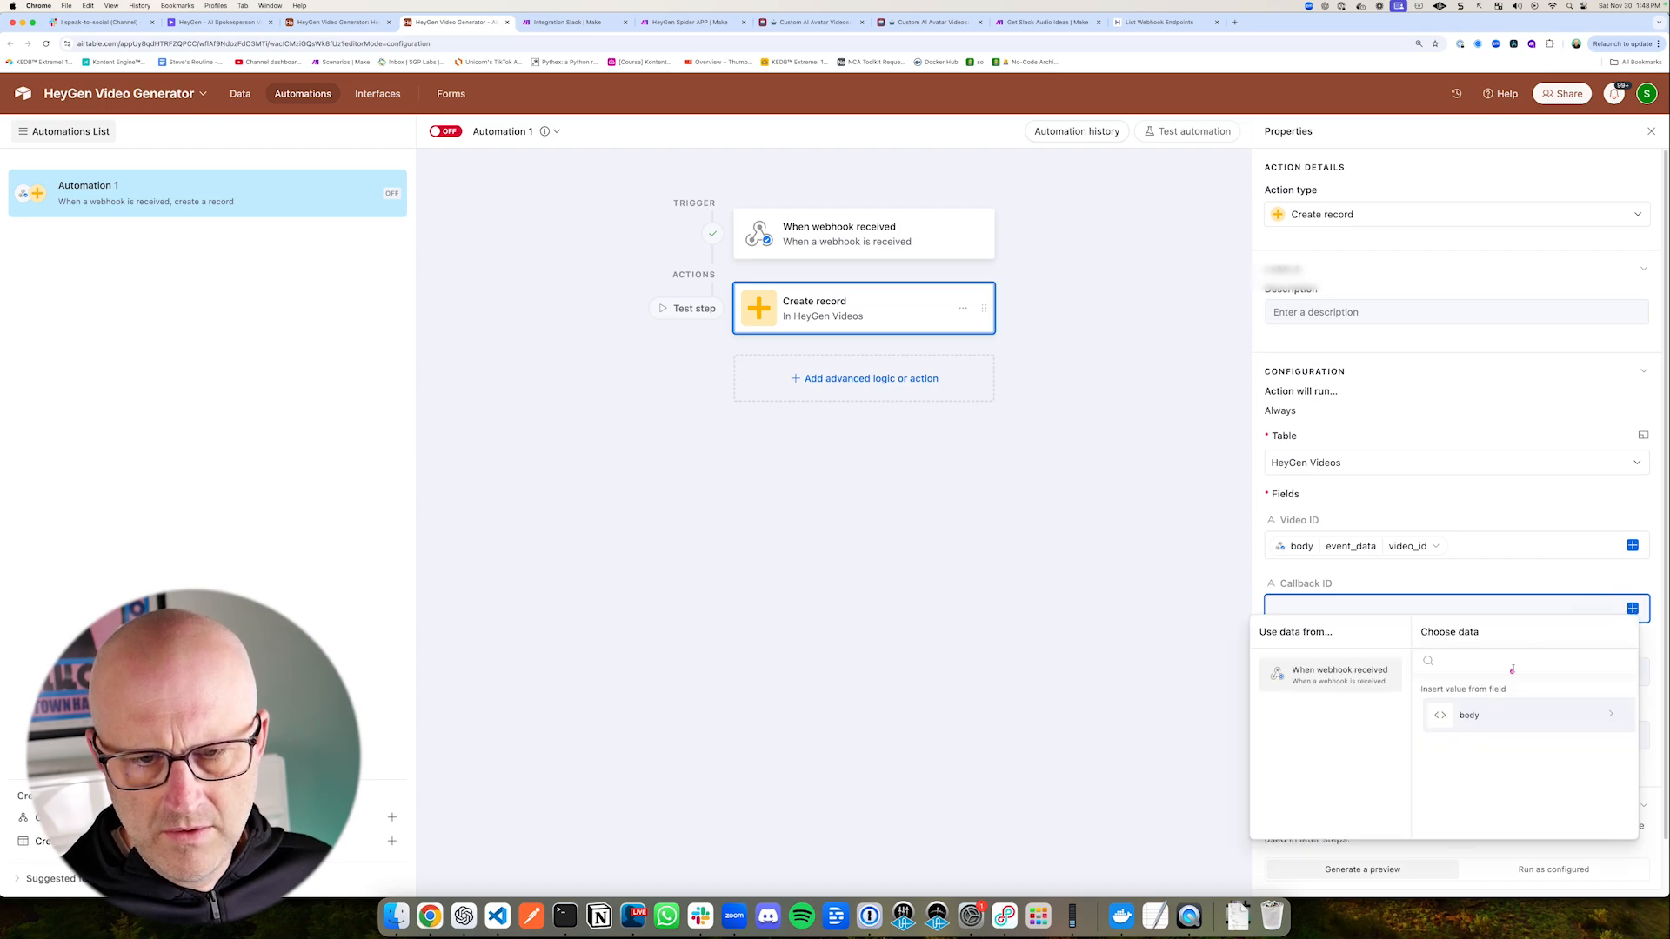
left_click(1473, 716)
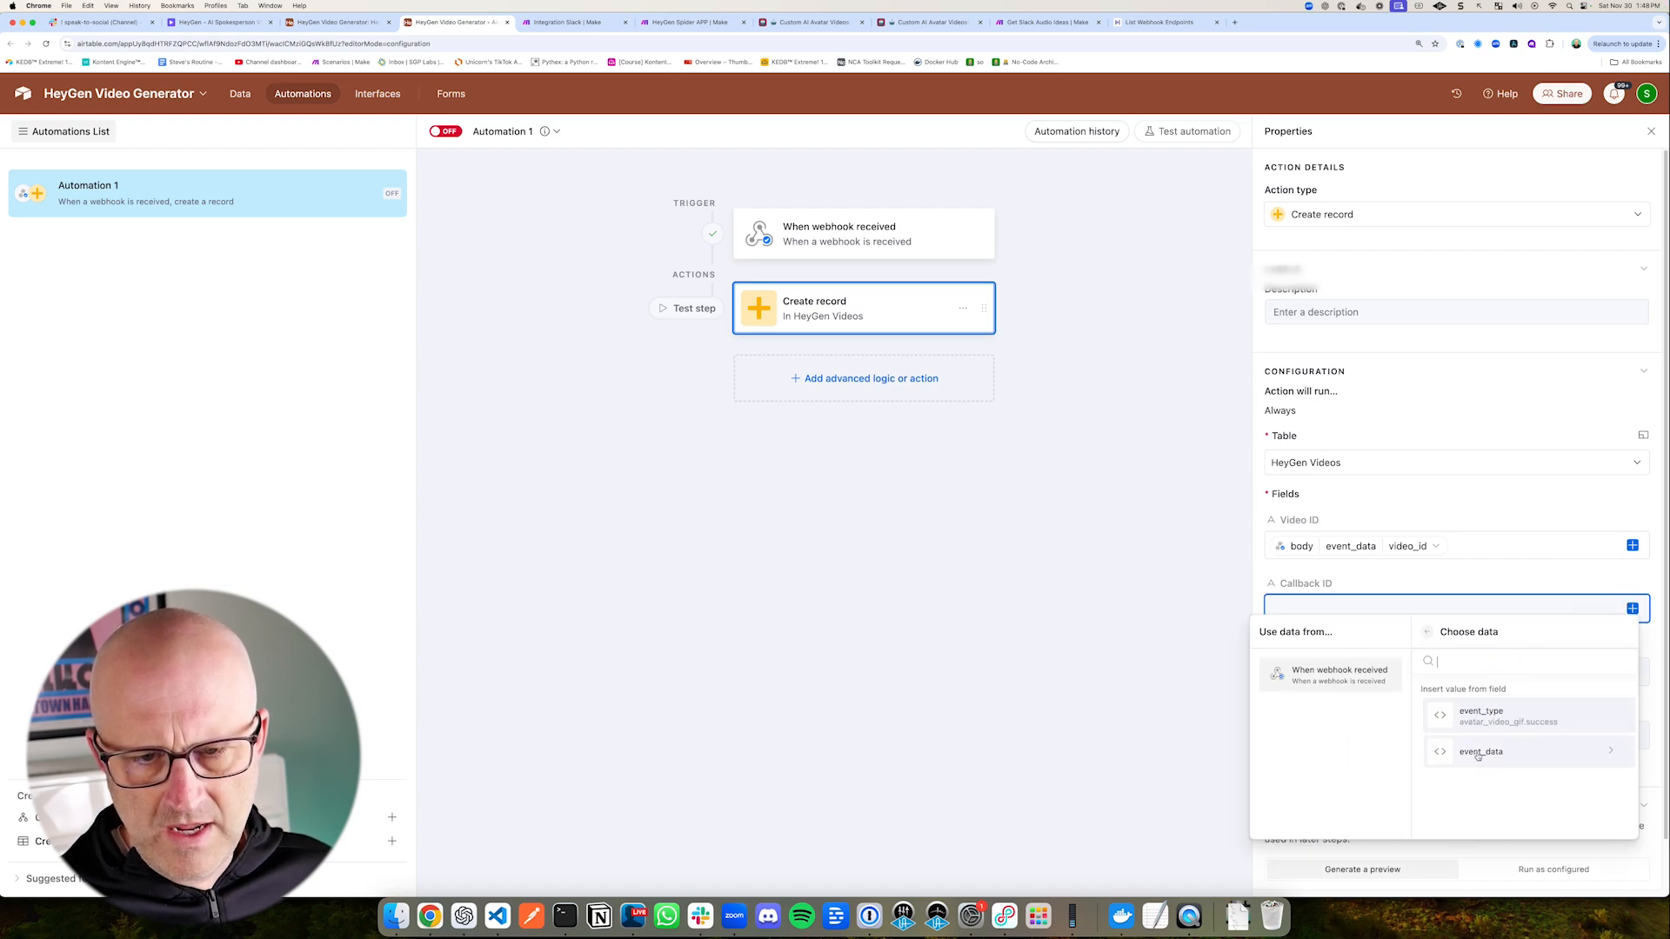
left_click(1470, 753)
left_click_drag(1325, 776, 1430, 777)
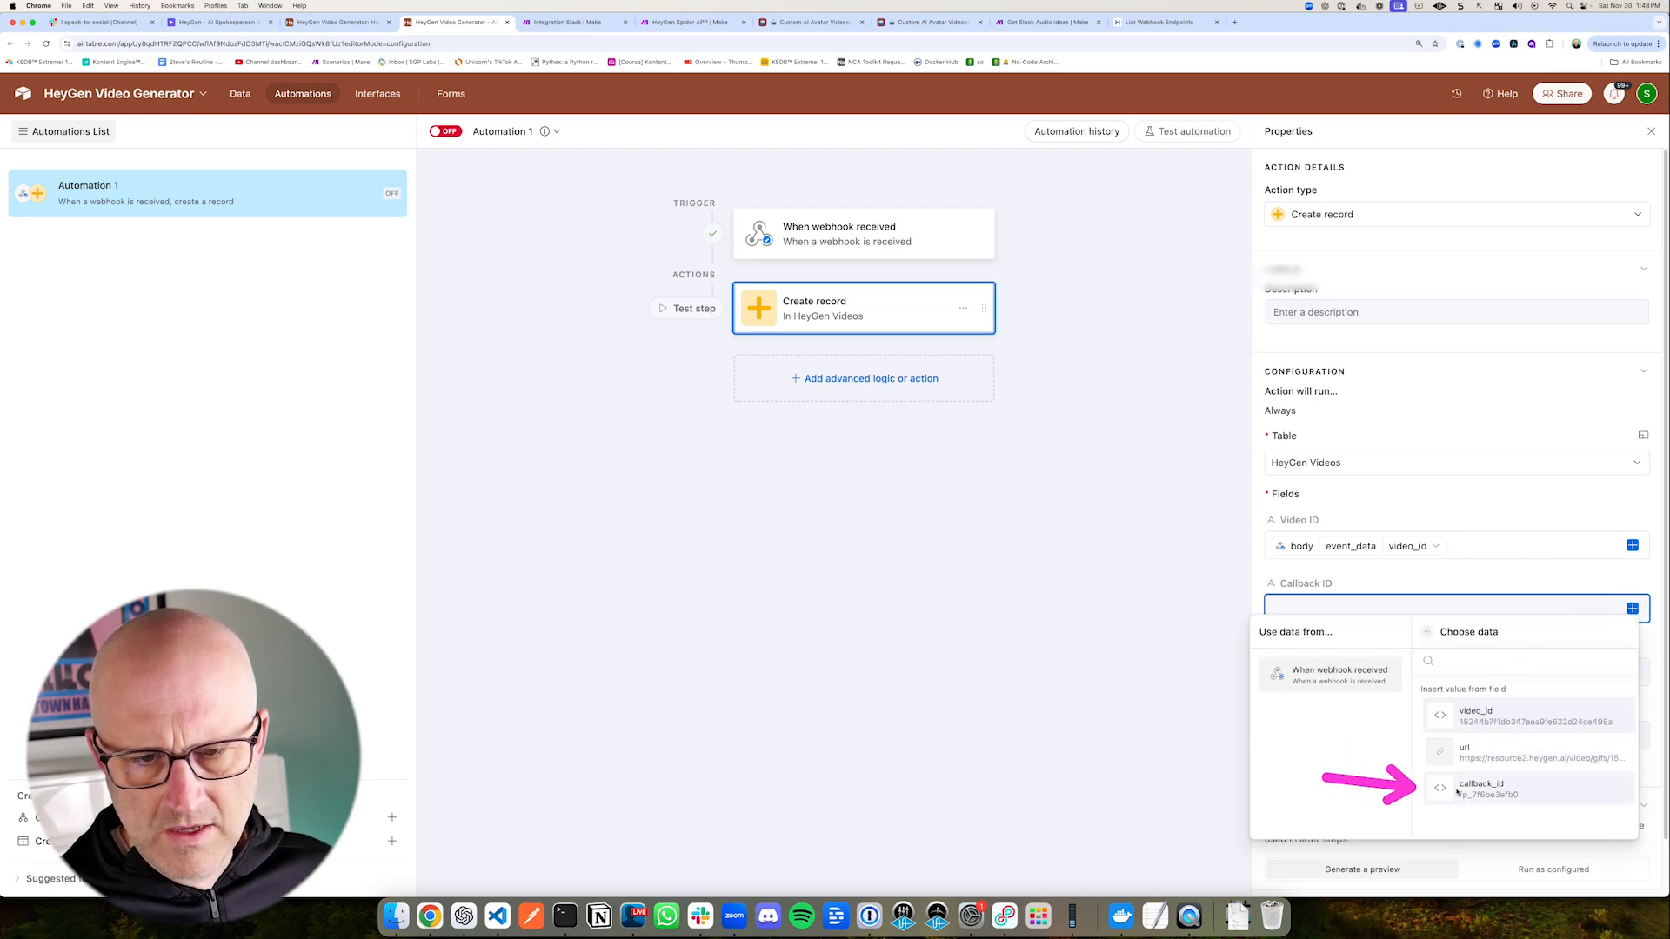
left_click(1469, 788)
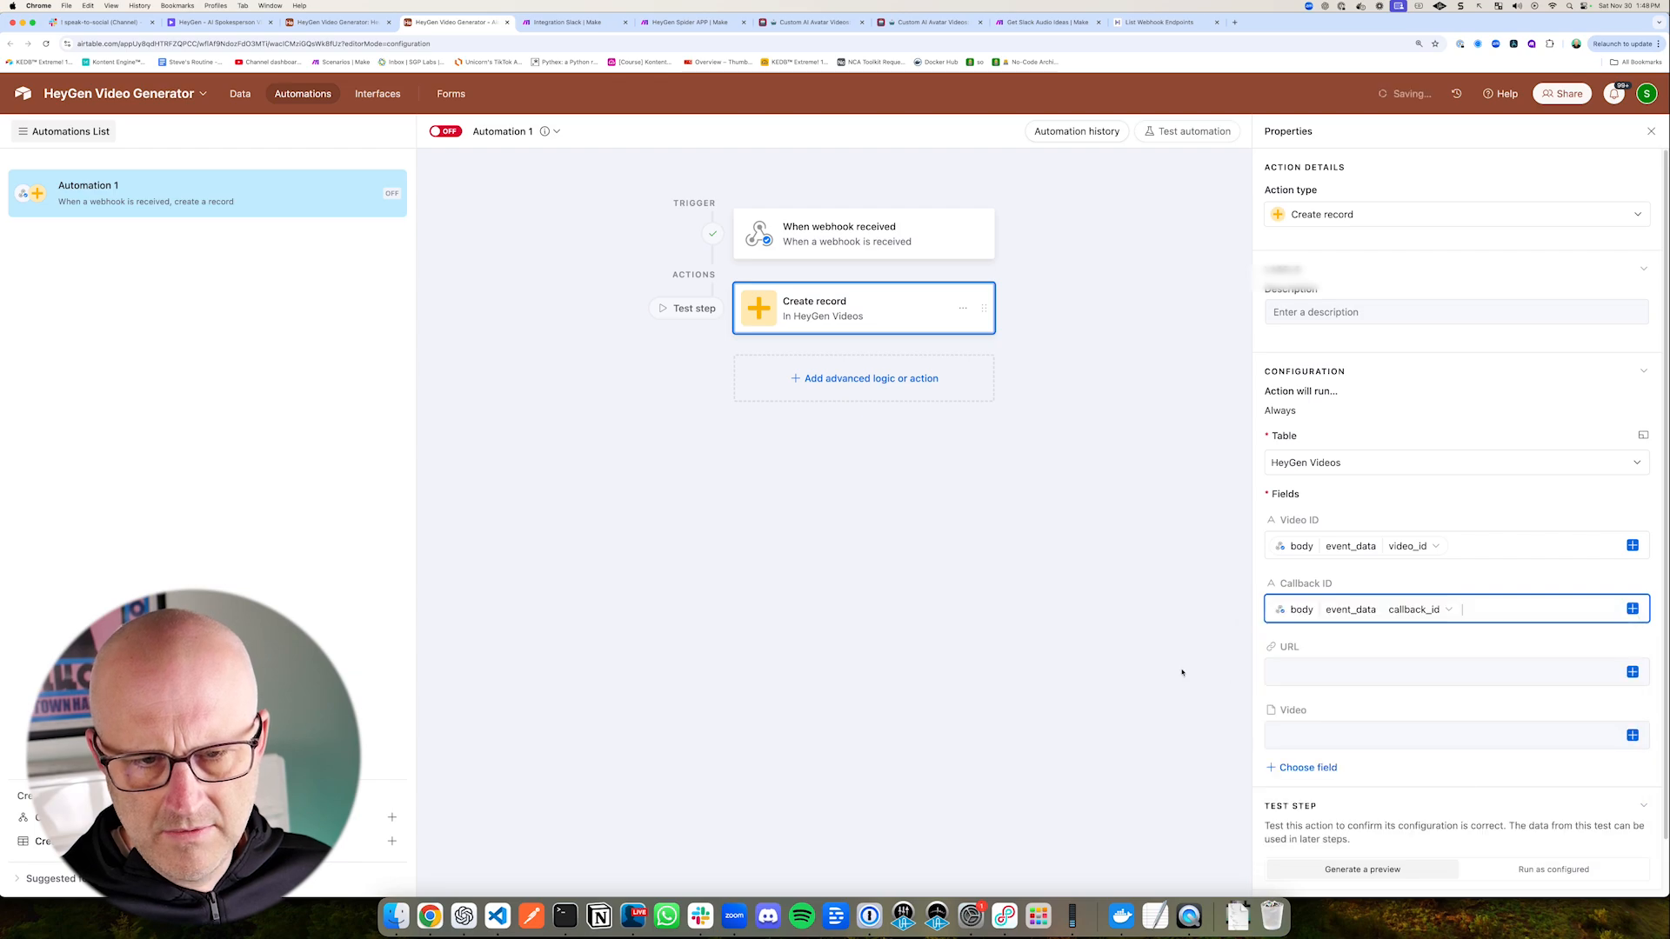
Step: Map the action's URL field to url from the webhook body's event_data
left_click(1632, 671)
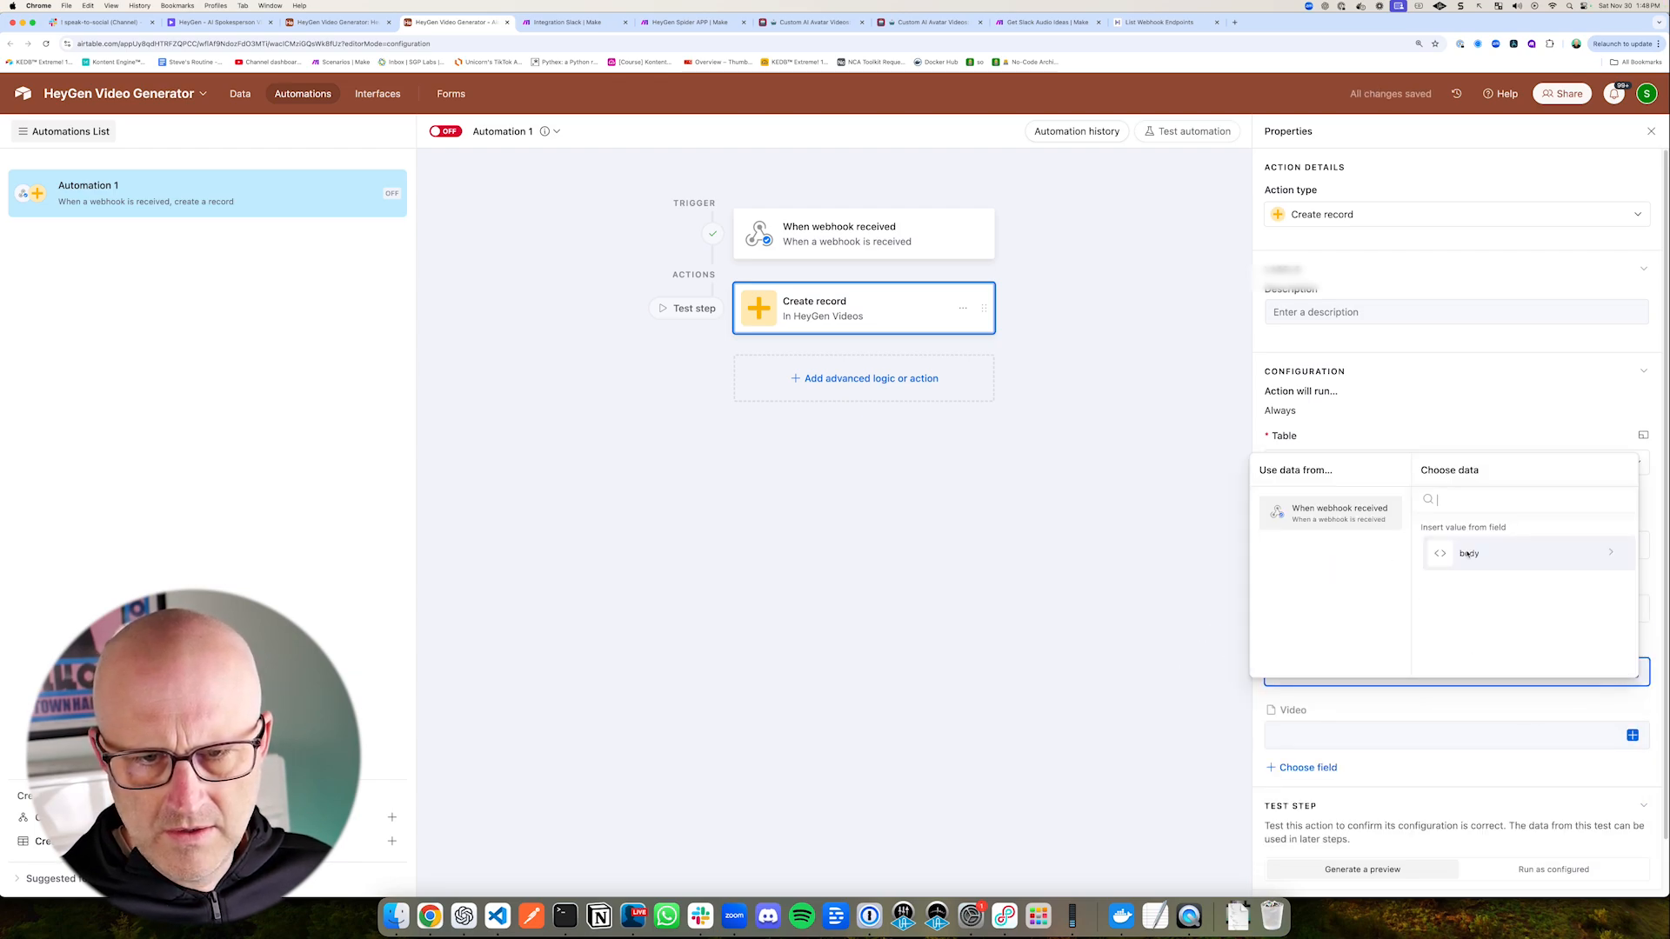
left_click(1468, 554)
left_click_drag(1366, 621, 1423, 584)
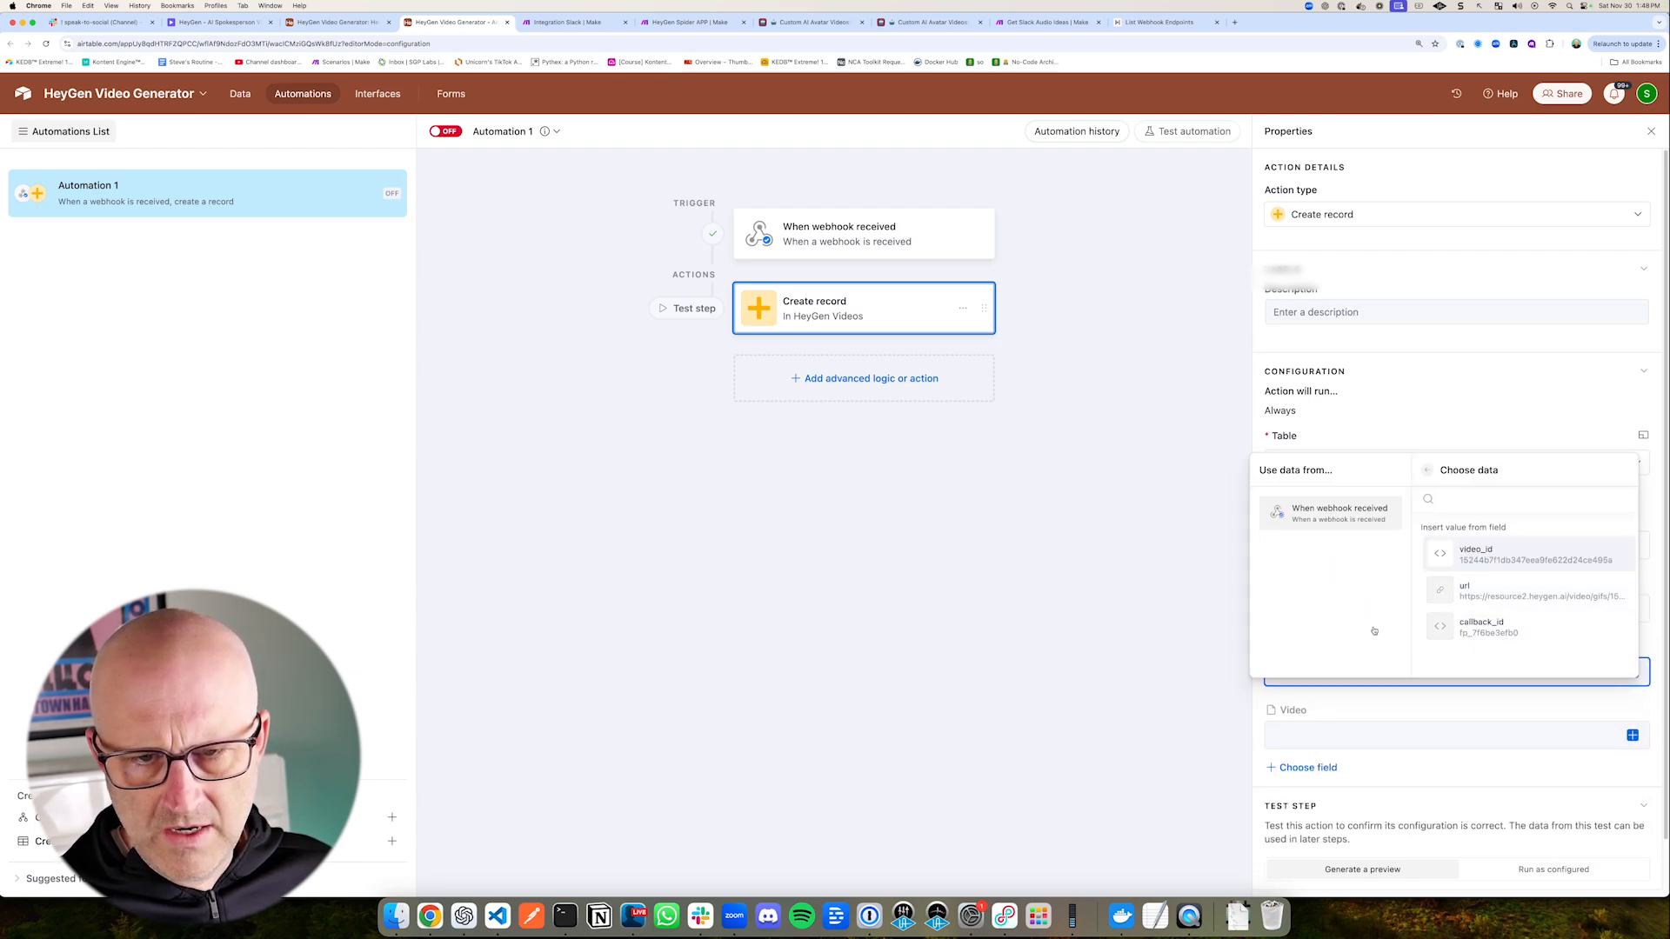
left_click(1470, 593)
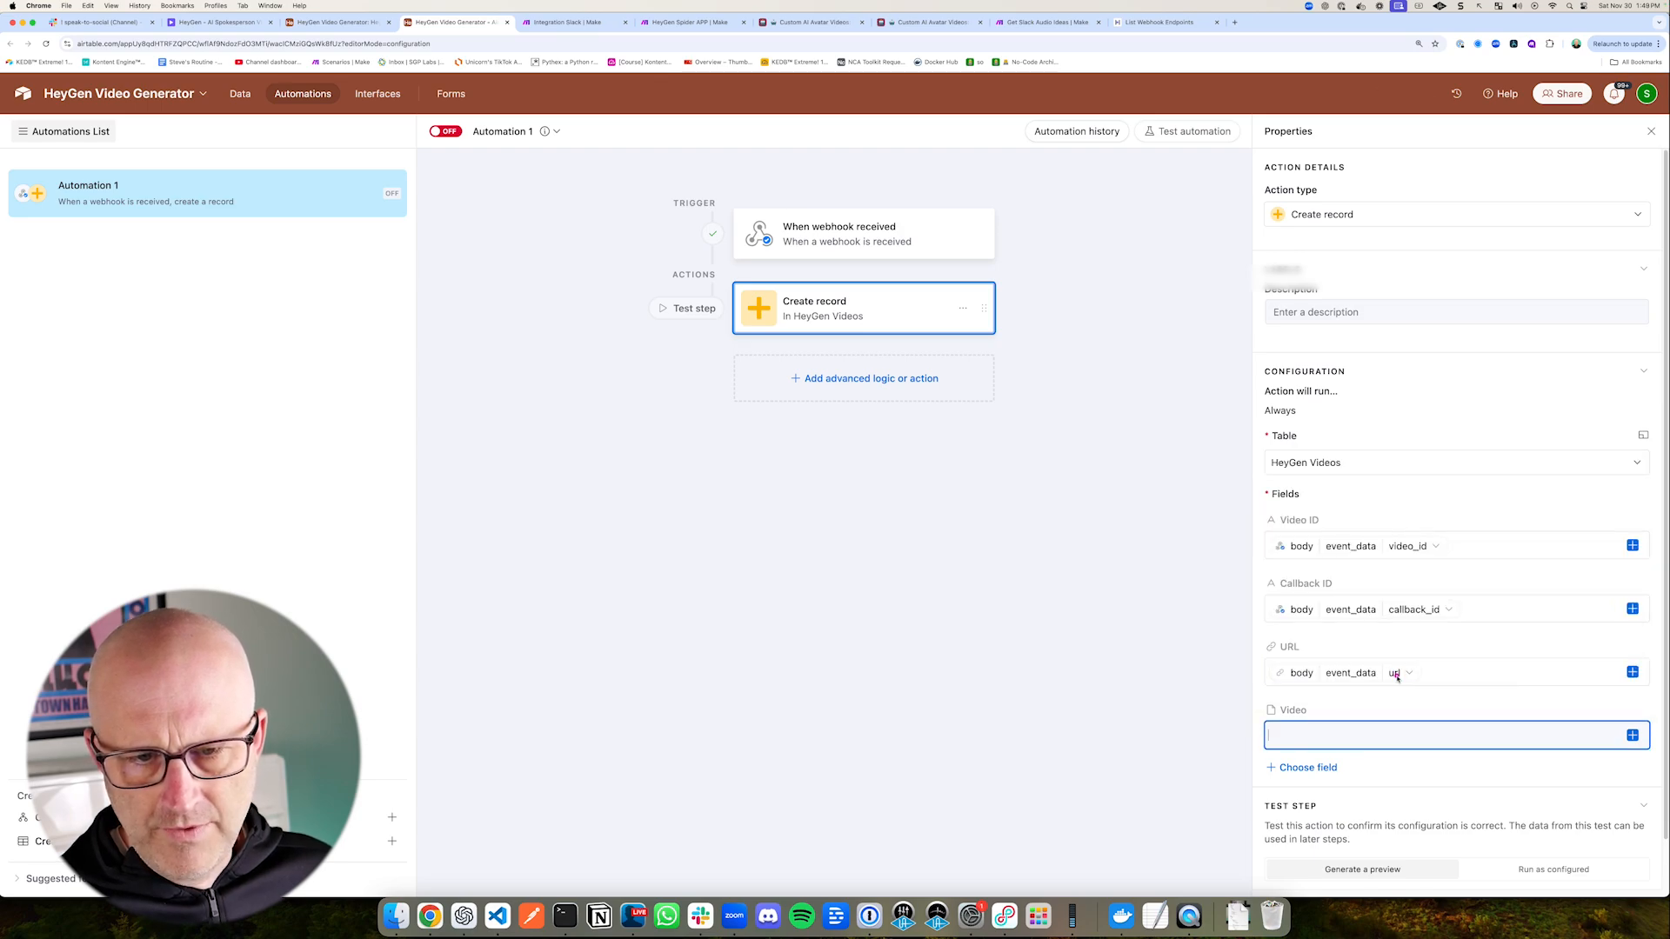
Step: Map the action's Video attachment field to url from the webhook body's event_data
left_click_drag(1555, 694, 1616, 730)
left_click(1633, 735)
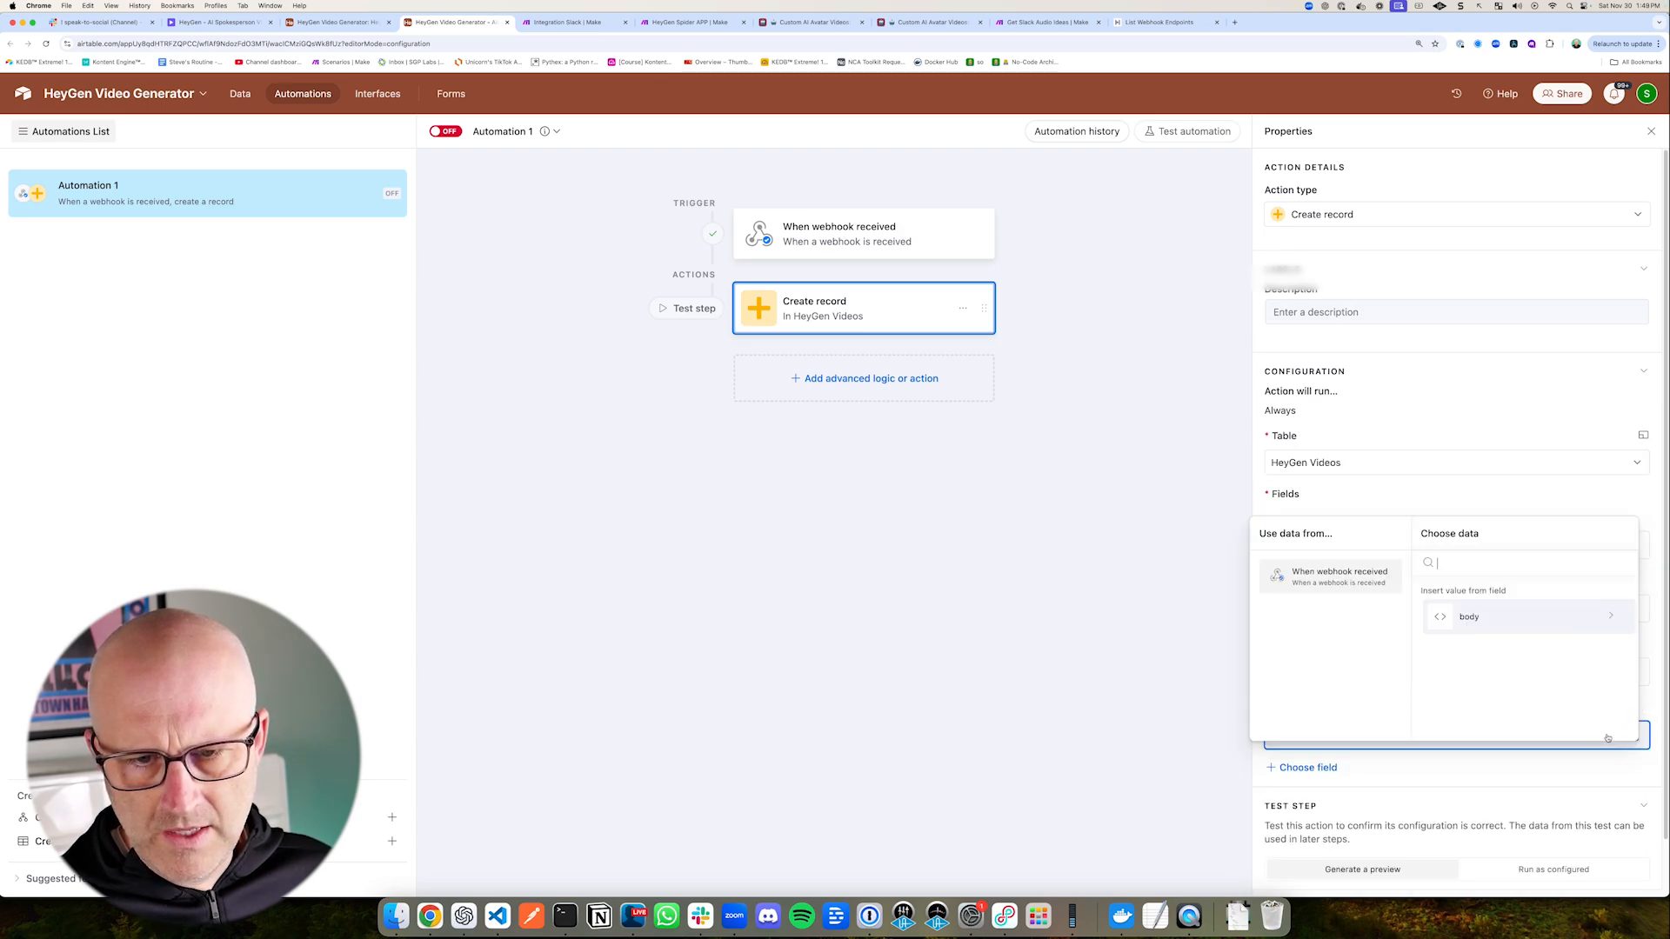
left_click(1503, 633)
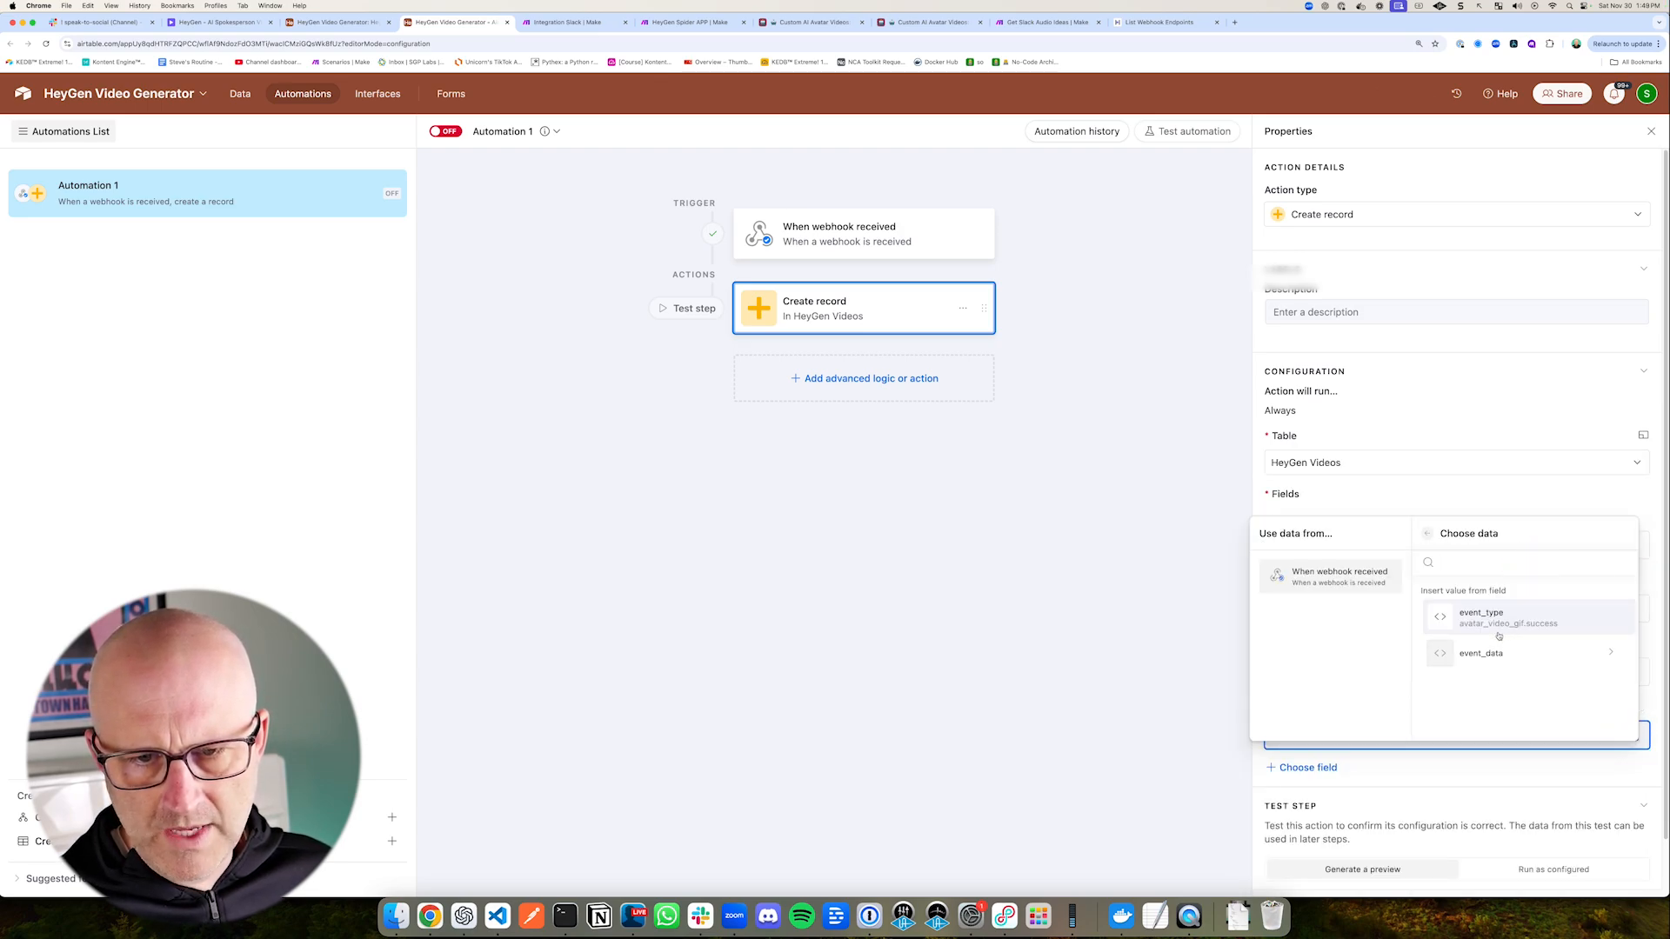
left_click(1481, 653)
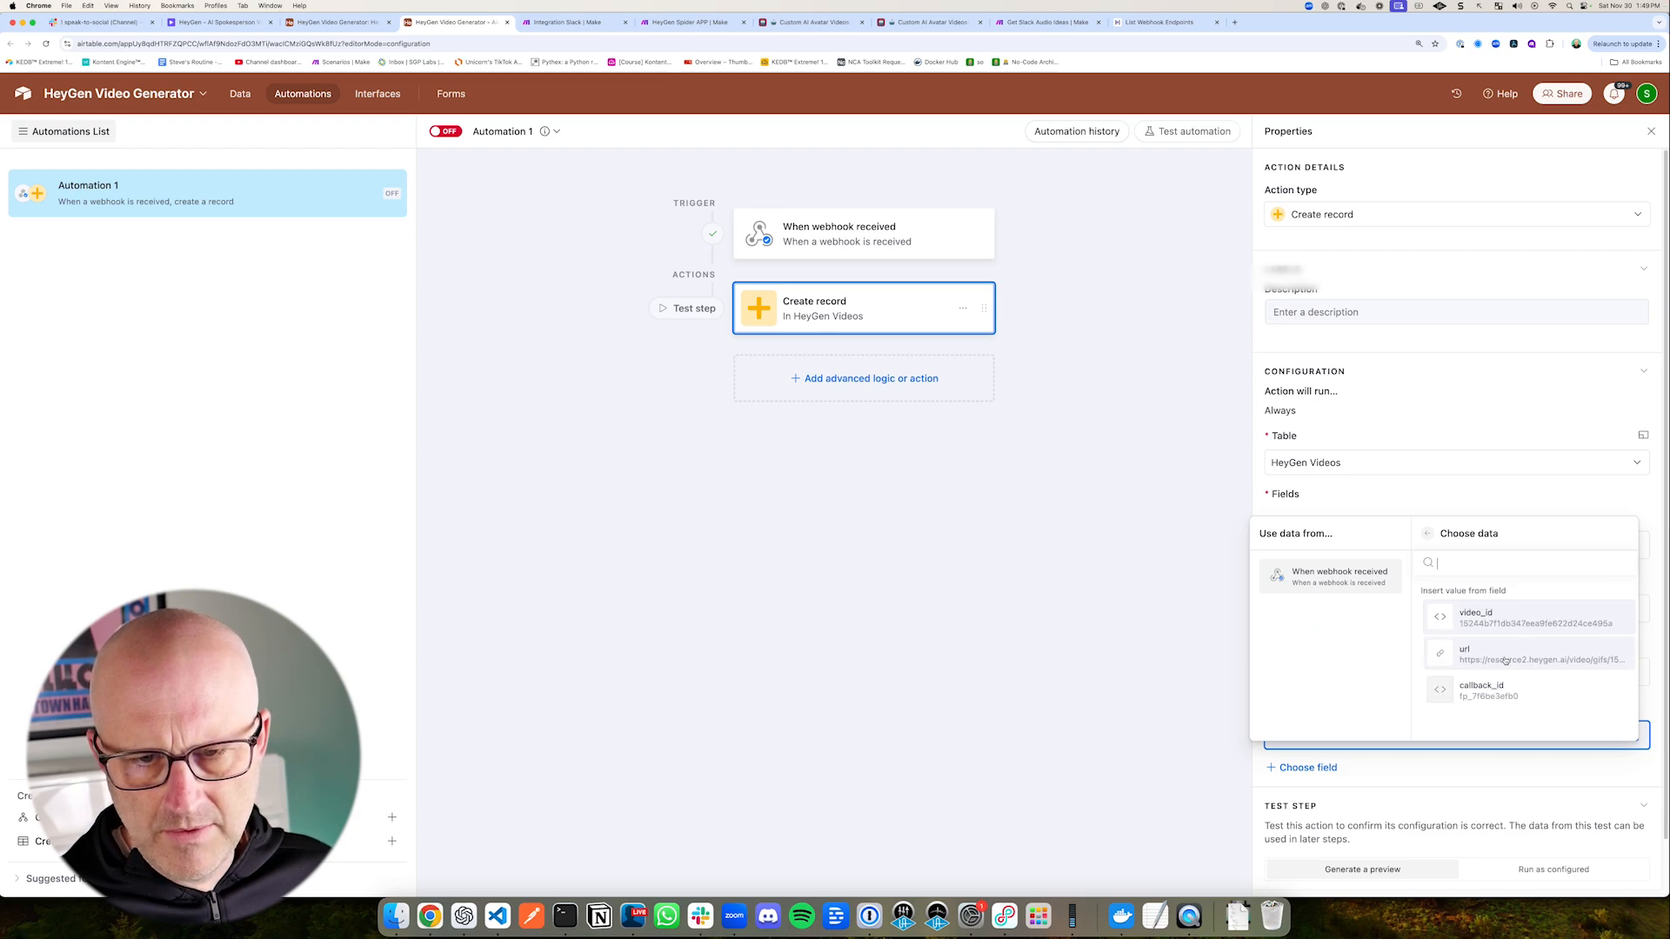
left_click_drag(1310, 640, 1373, 642)
left_click(1470, 654)
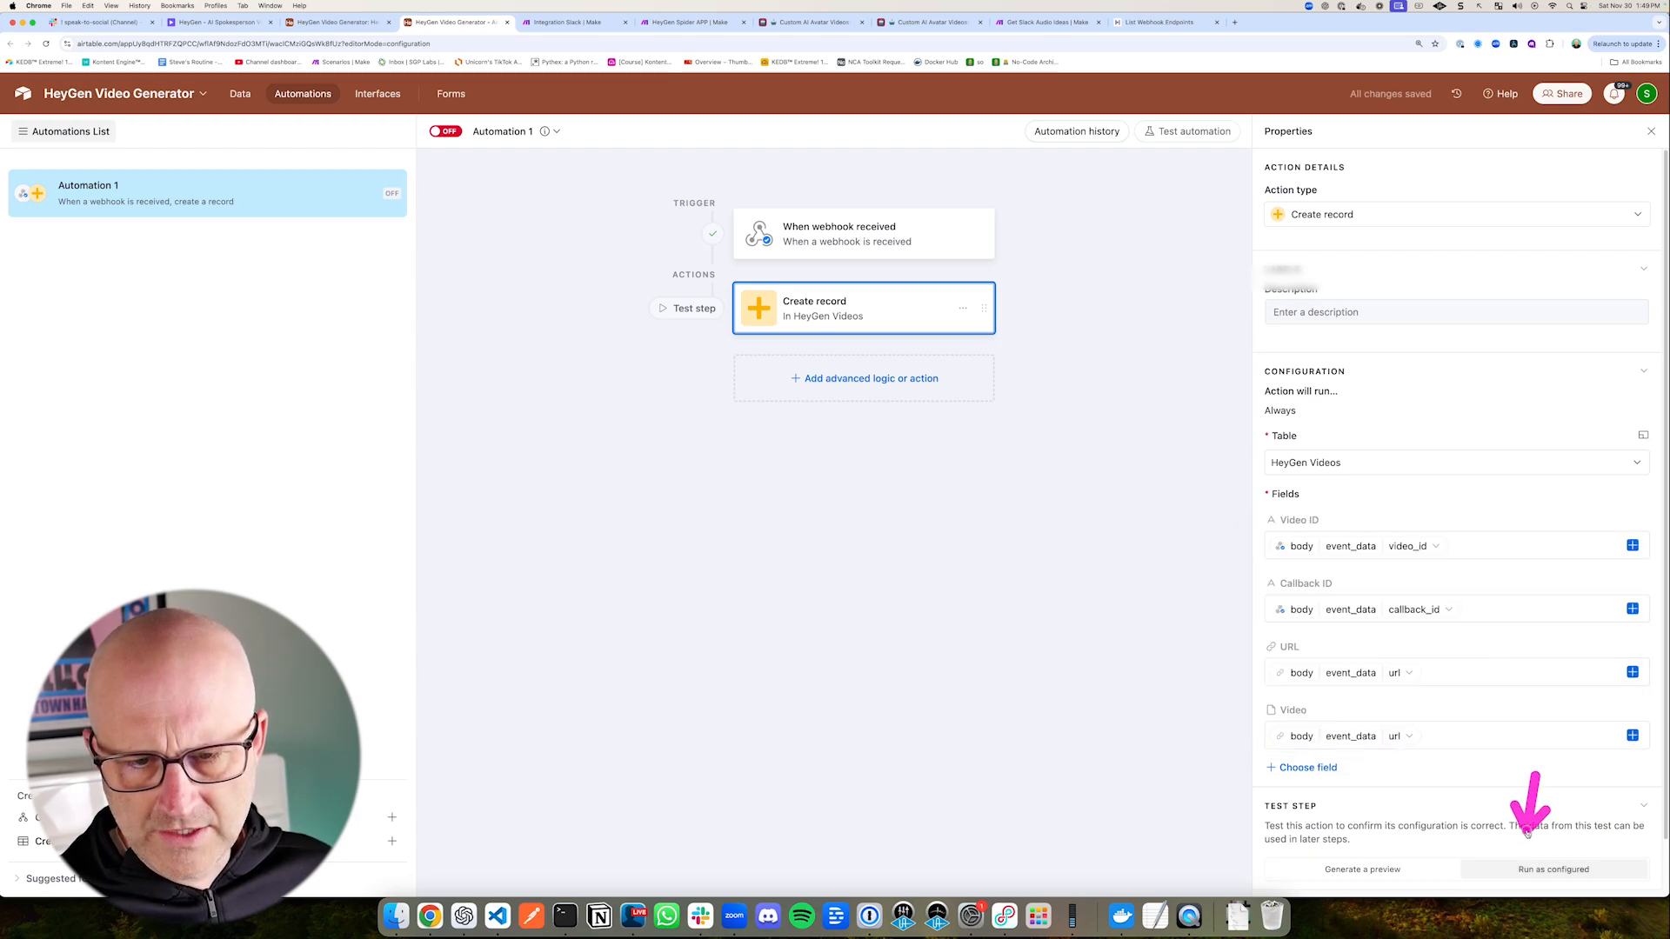
Step: Test the Create record action with the Run as configured option and bring up the HeyGen Videos table
left_click(1546, 869)
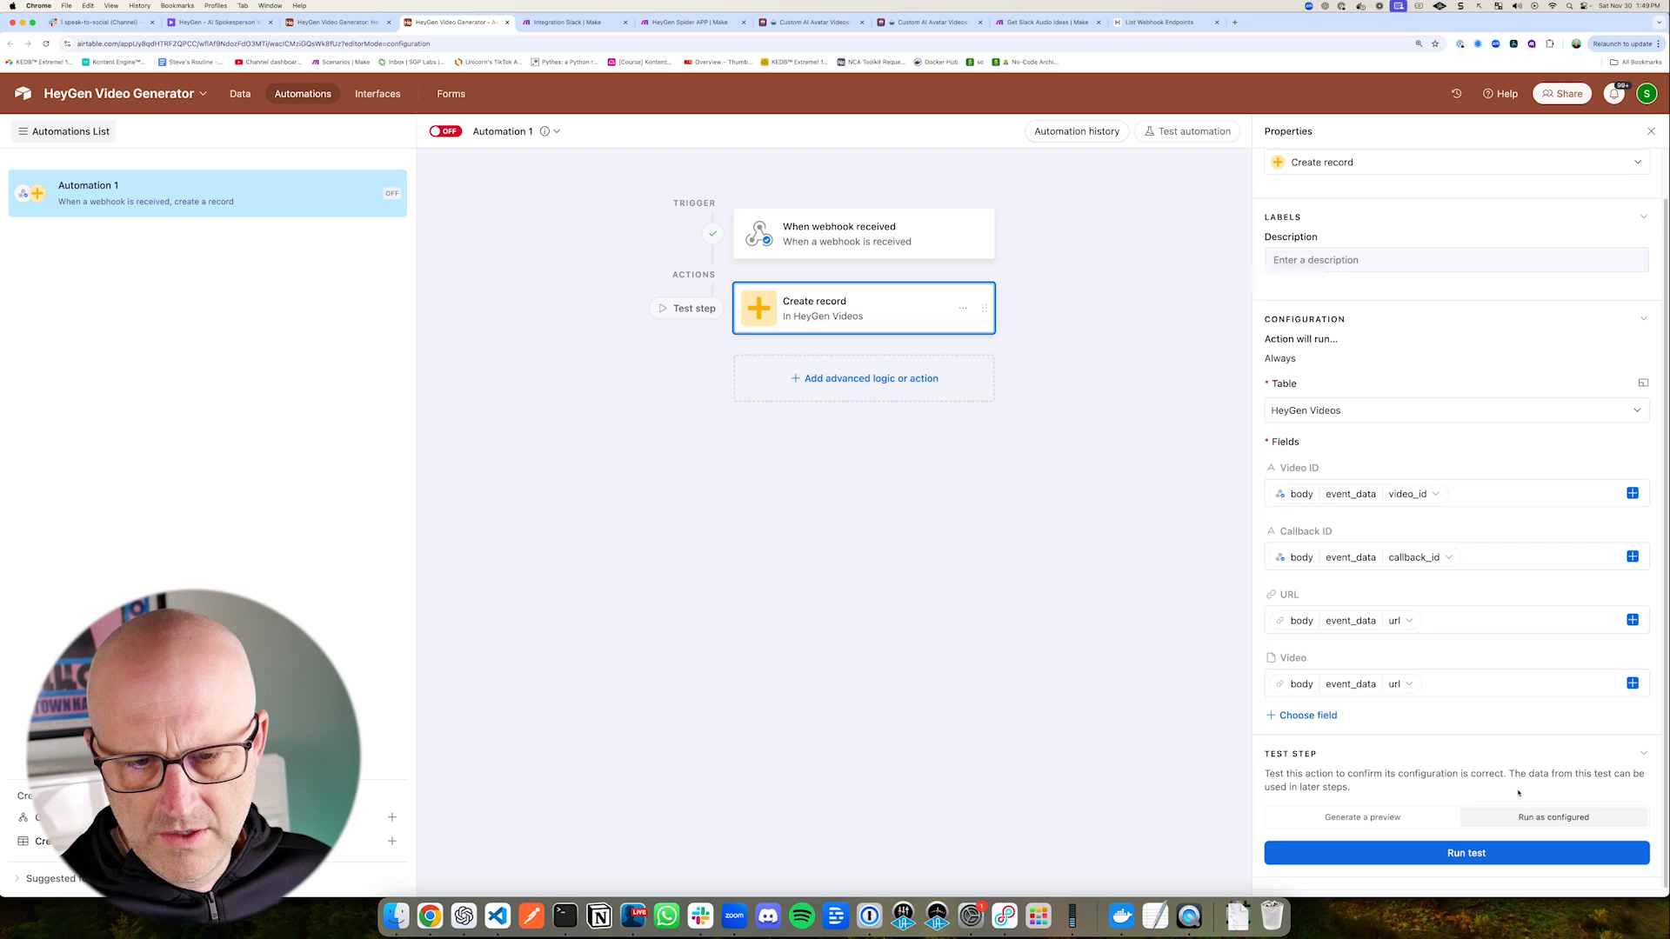
left_click(1468, 850)
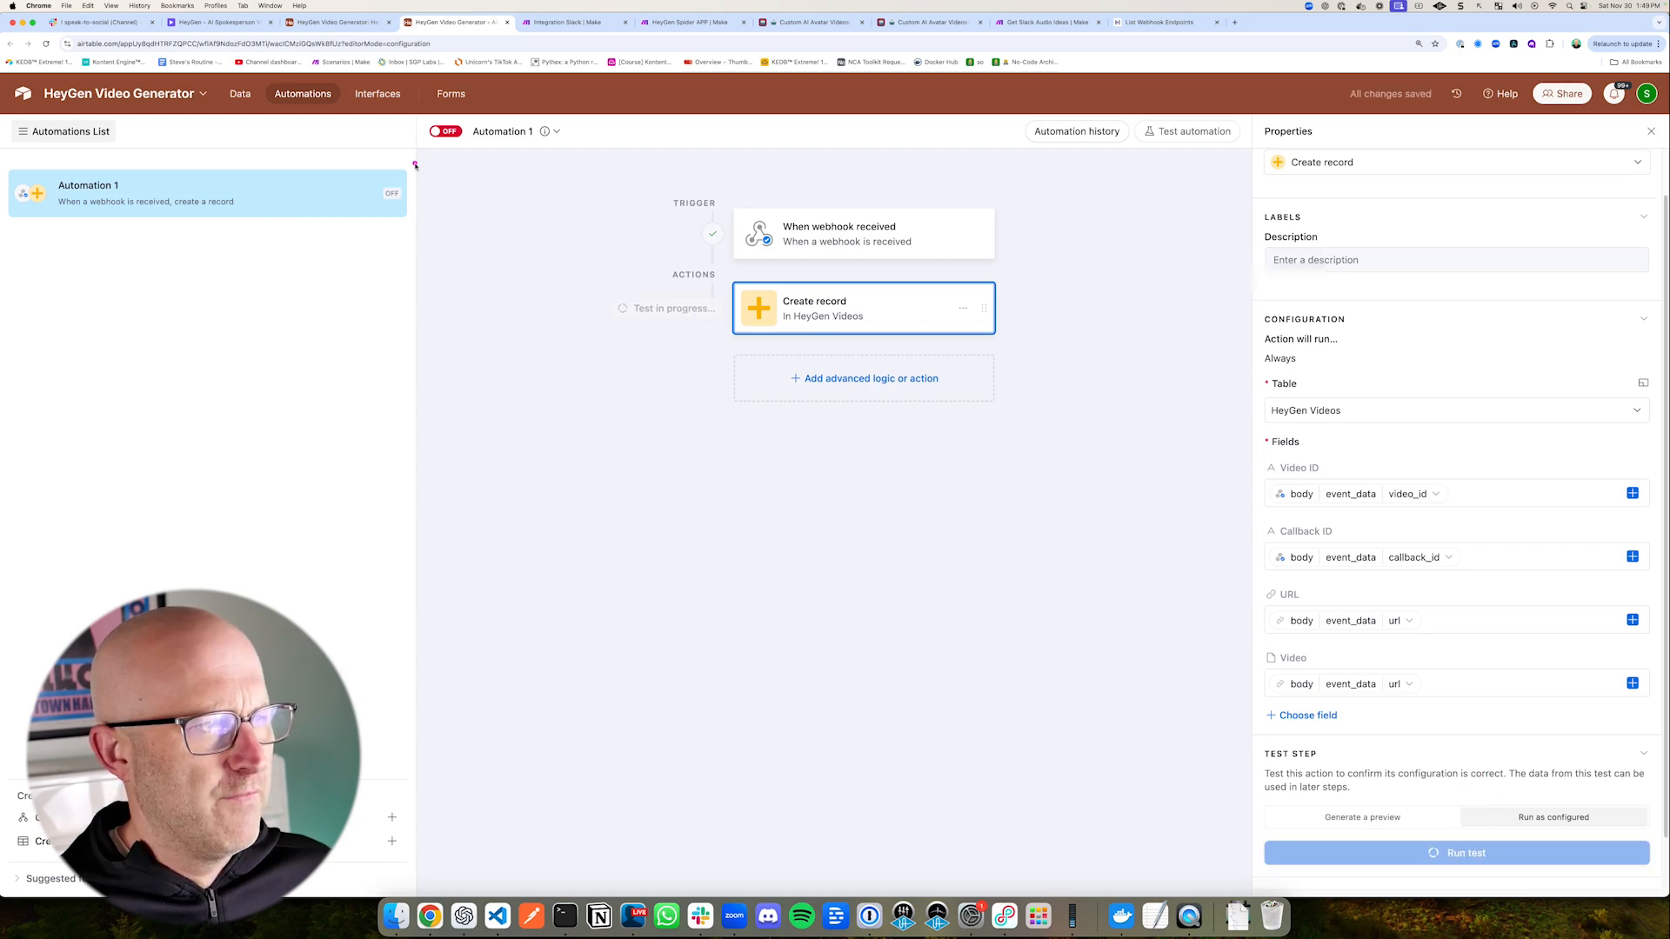
left_click(355, 28)
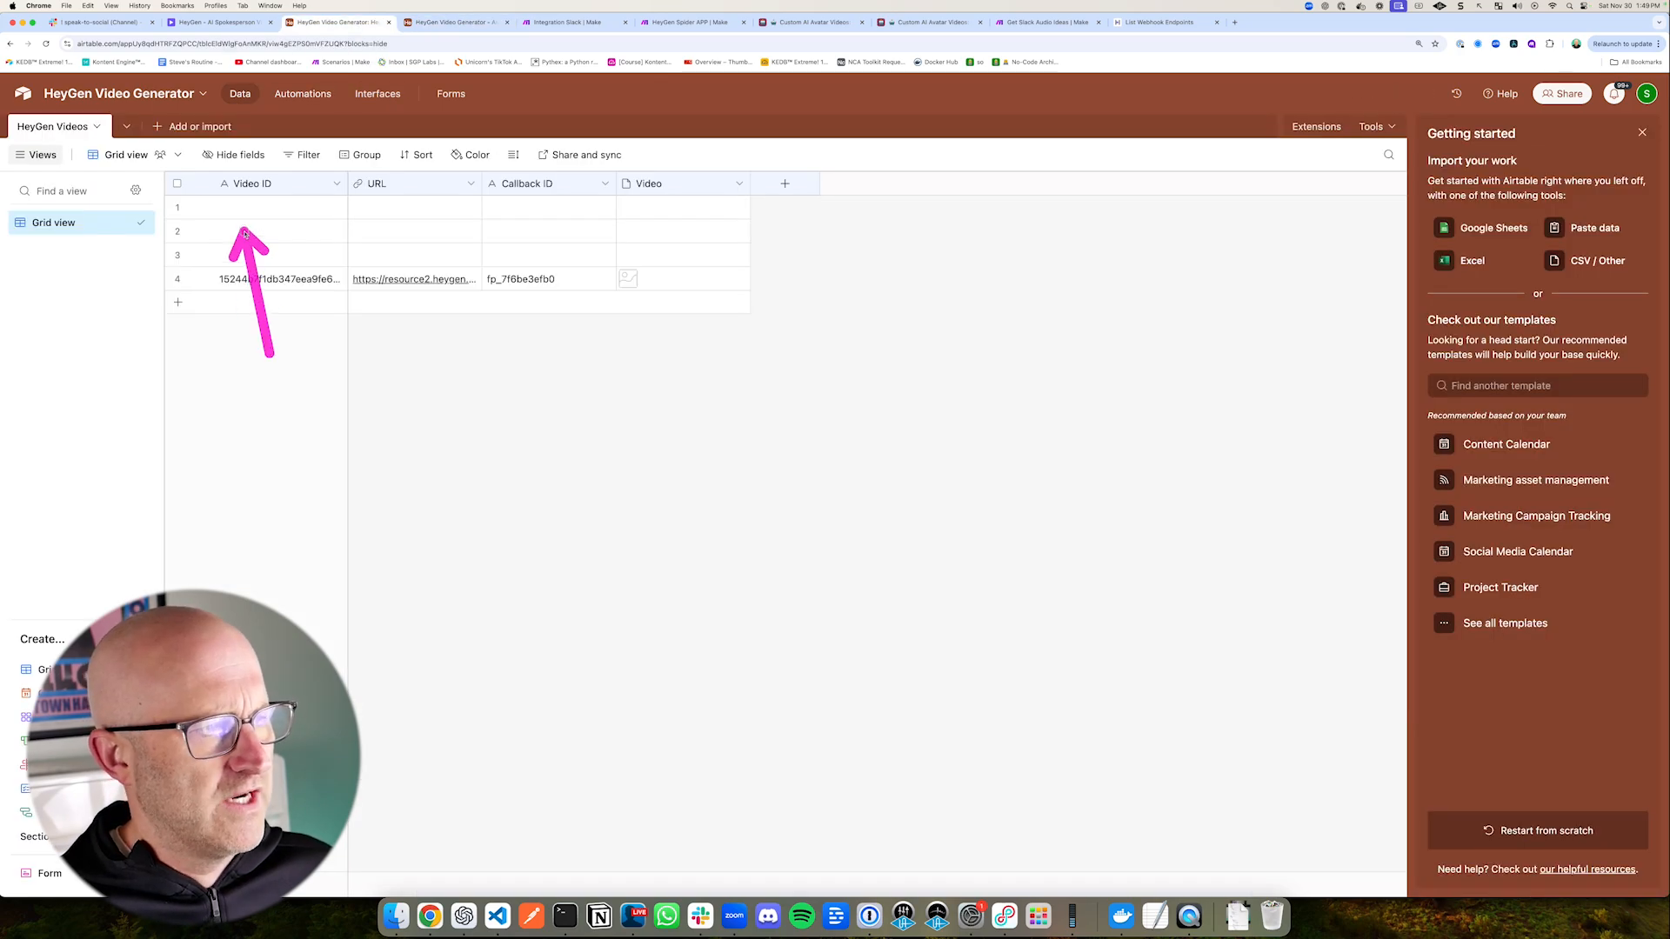
Step: Delete the three empty records at the start of the HeyGen Videos table
left_click(176, 207)
left_click(177, 230)
left_click(177, 254)
right_click(292, 228)
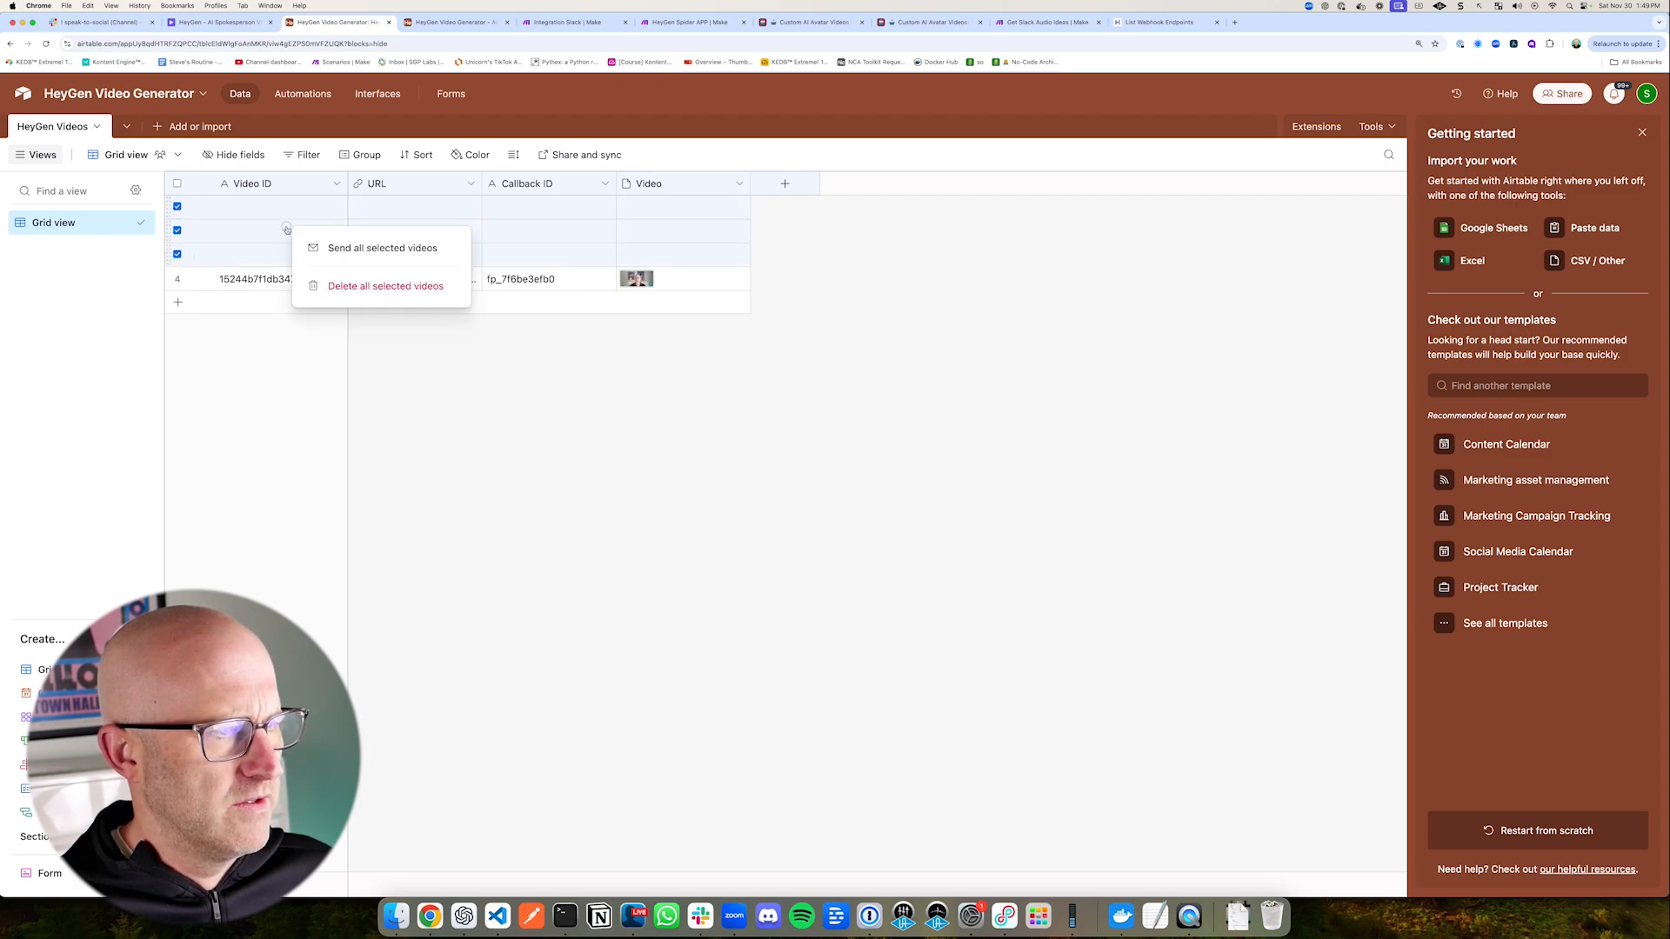
left_click(352, 285)
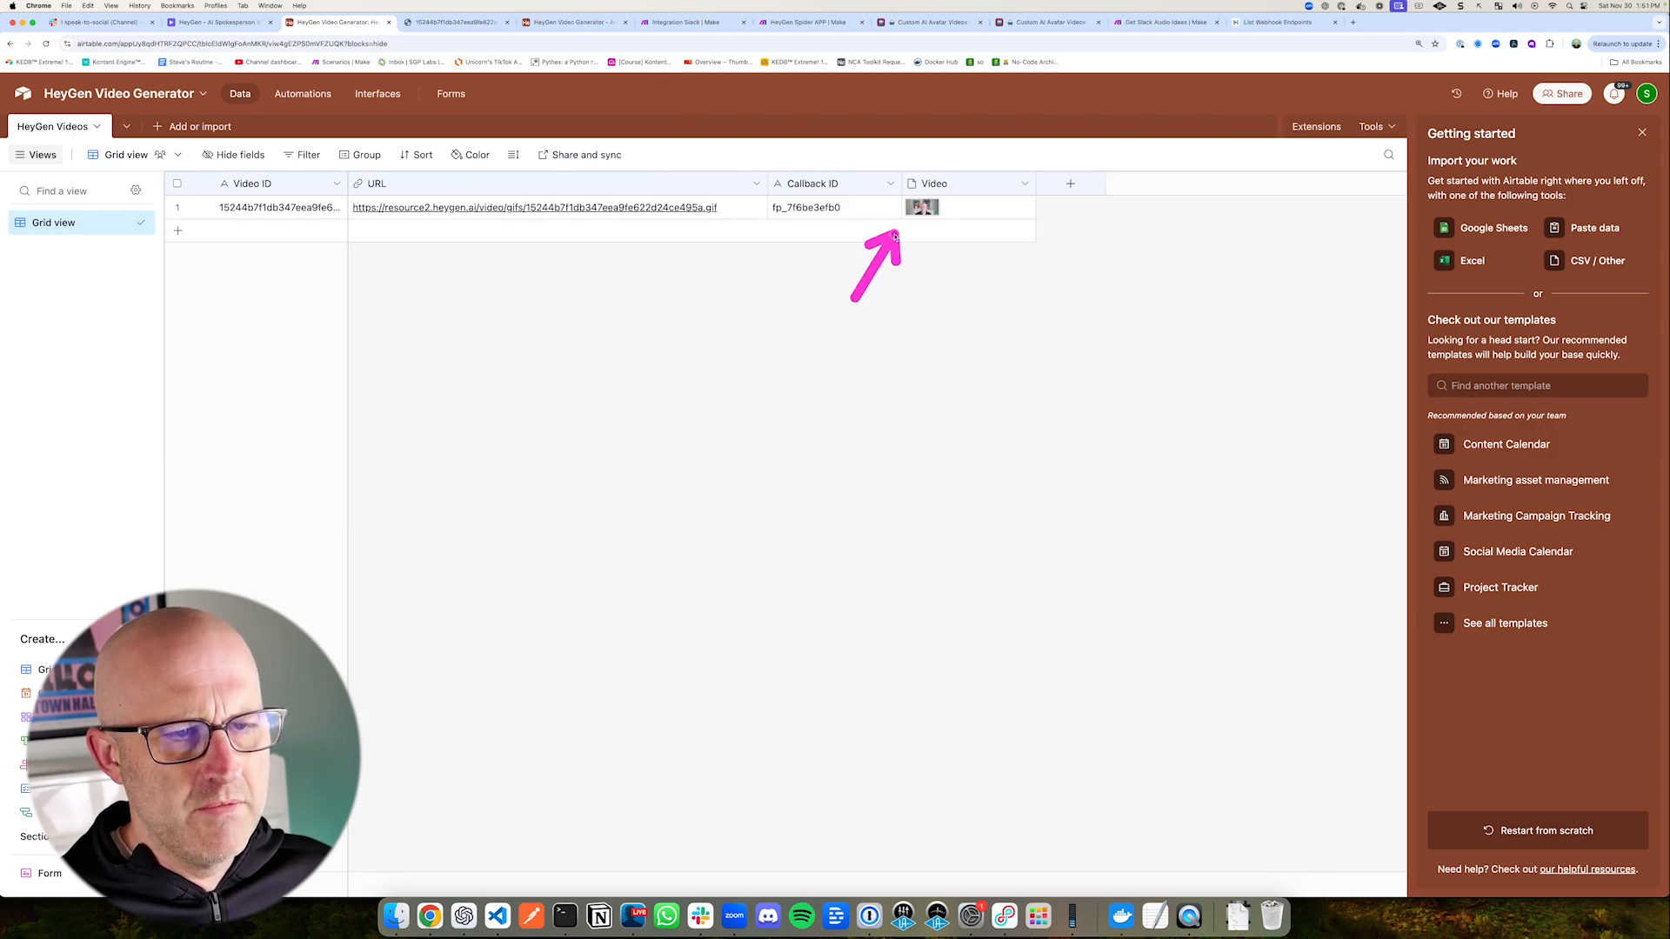
Step: Preview the new record's Video attachment at full size and close the preview
left_click(922, 207)
left_click(926, 211)
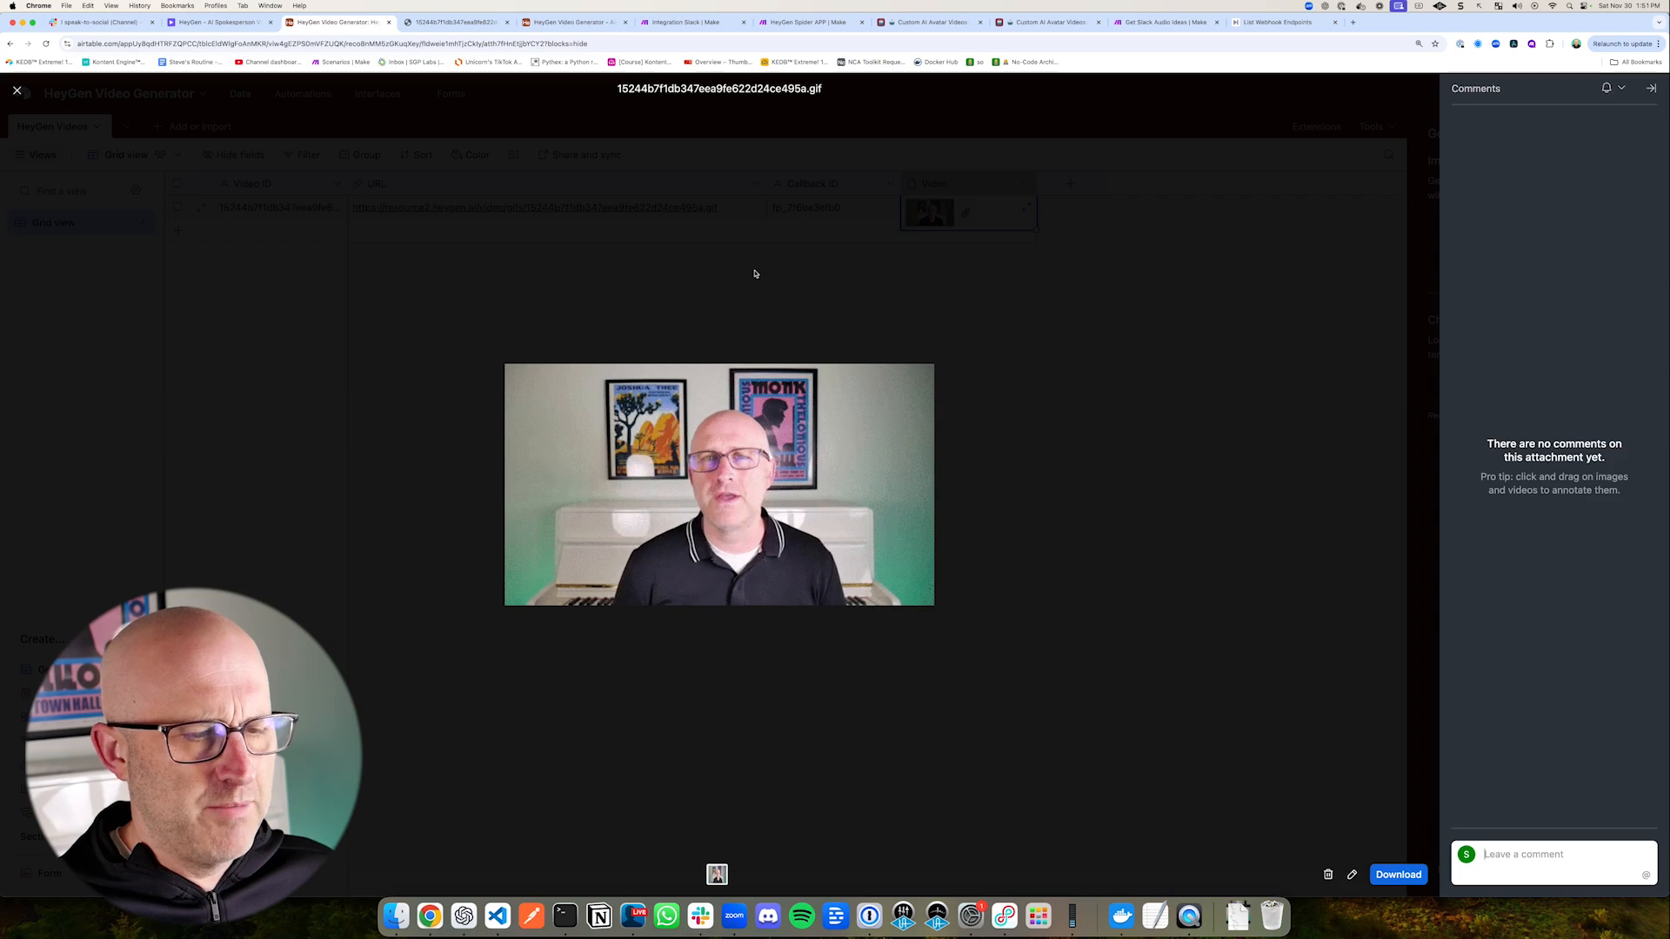
left_click(920, 320)
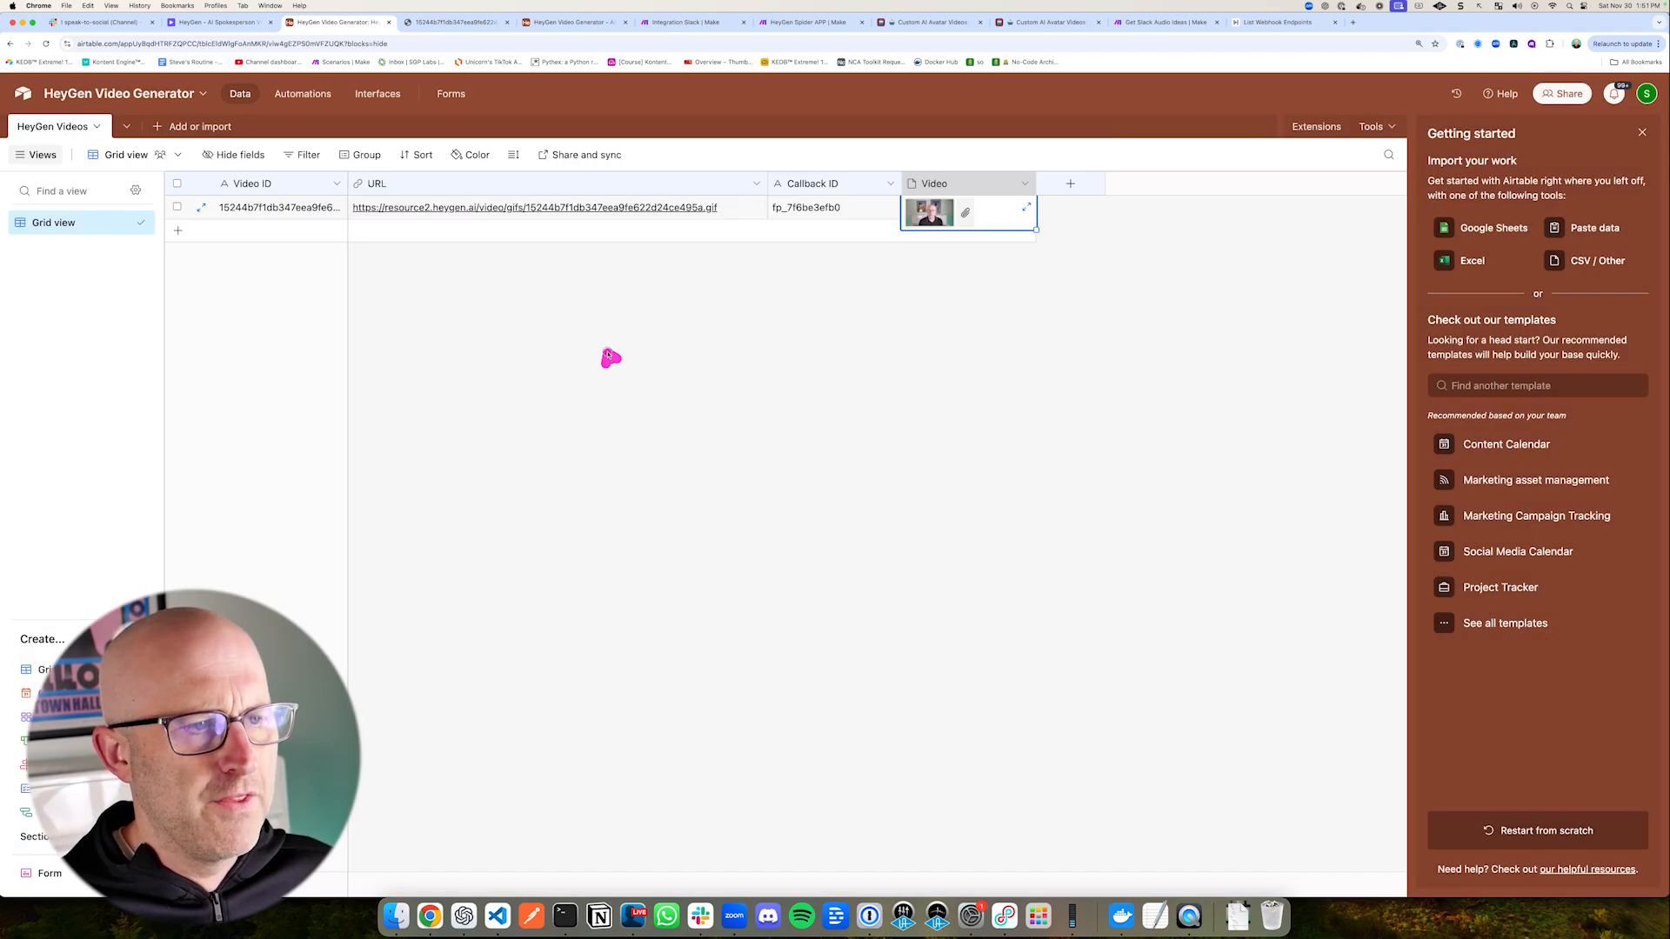
Step: Open the new record's HeyGen URL to check the GIF it links to, and return to the HeyGen Videos table
mouse_move(607, 354)
left_mouse_down()
mouse_move(792, 228)
mouse_move(690, 261)
mouse_move(588, 249)
mouse_move(716, 249)
left_mouse_up()
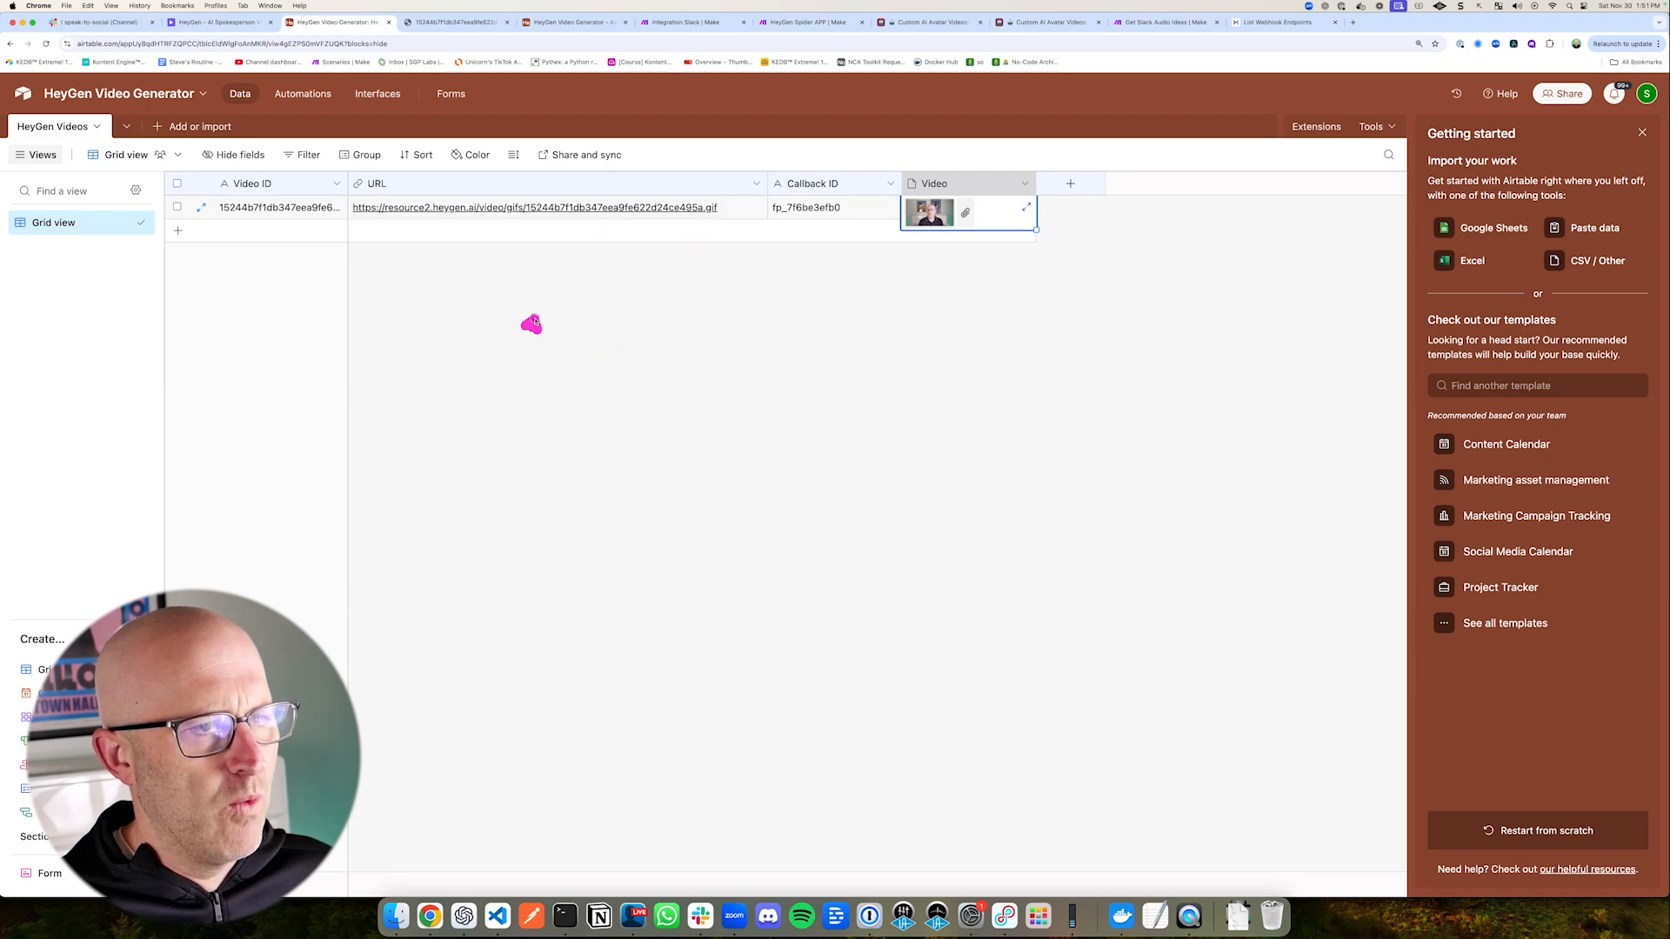
left_click_drag(531, 324, 657, 233)
left_click(695, 209)
left_click(673, 210)
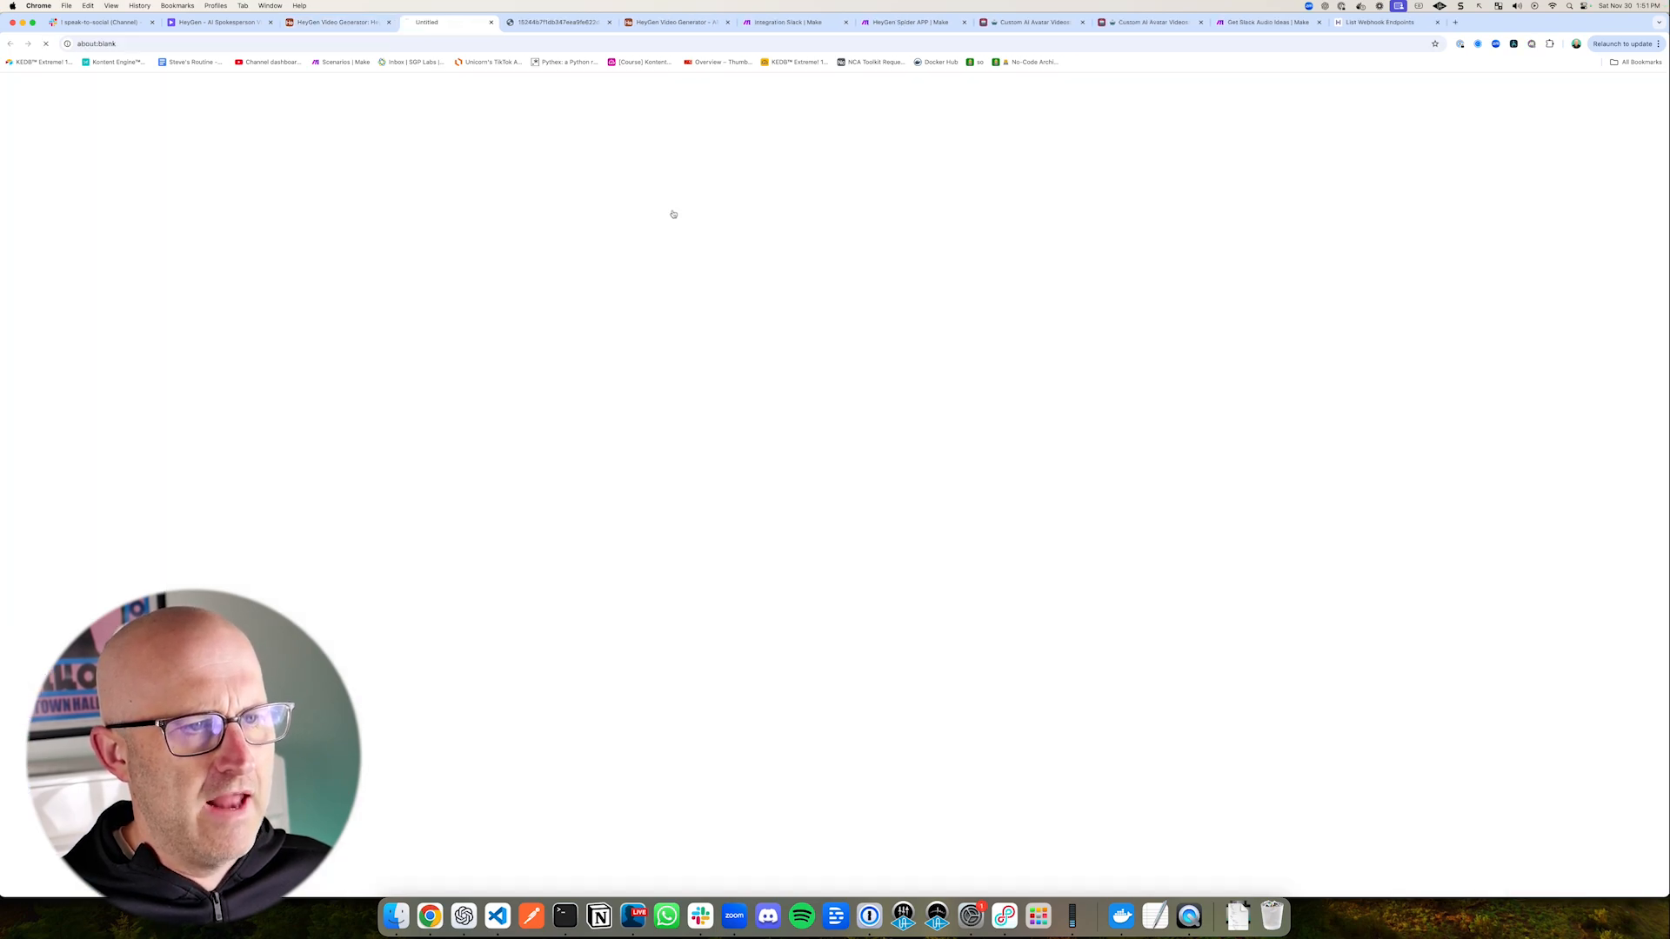
left_click_drag(357, 150, 343, 94)
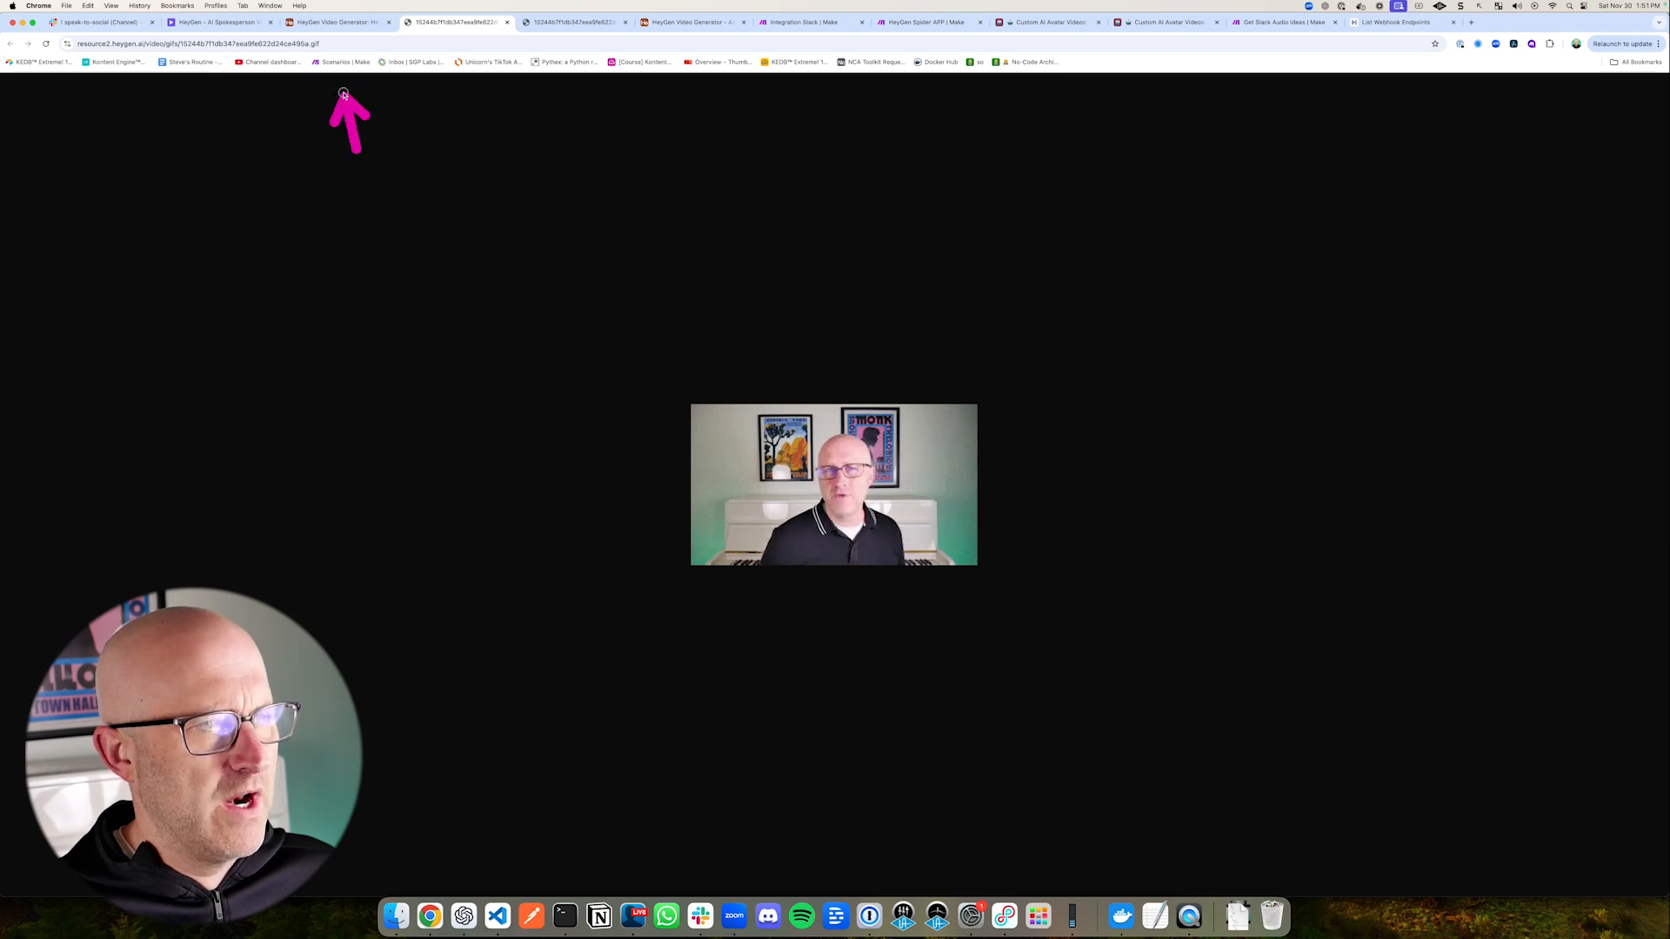
left_click(342, 28)
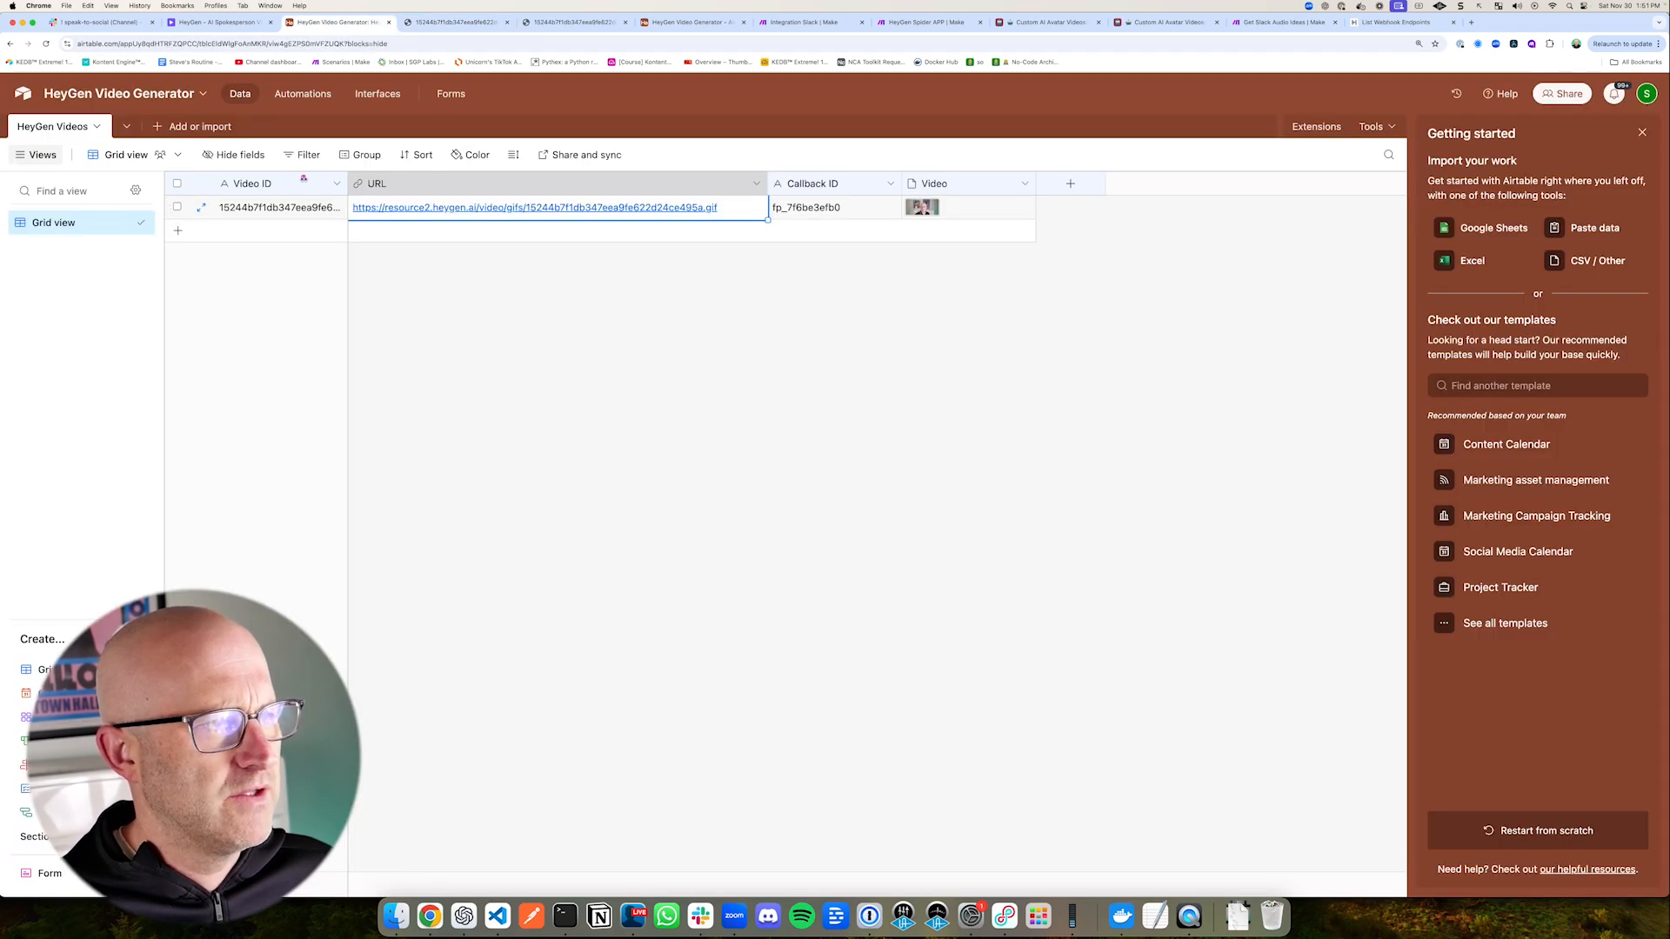
Step: Return to the automations and expand the webhook trigger's test results to inspect the body and event_data fields
left_click_drag(303, 179, 301, 132)
left_click(303, 93)
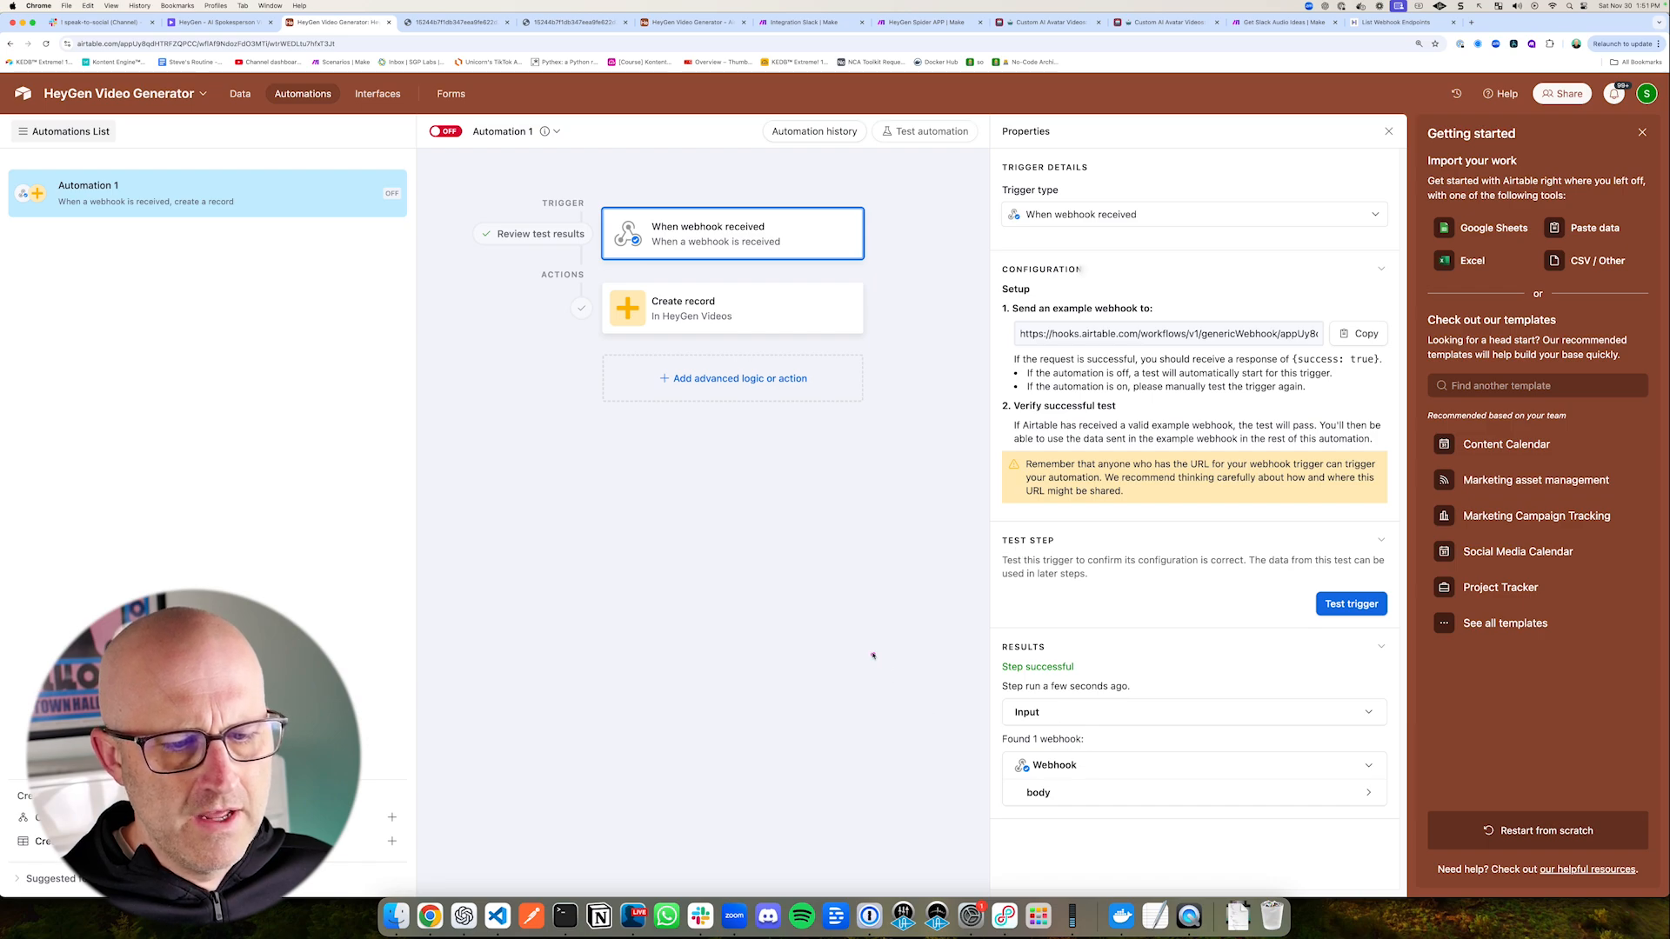
left_click_drag(957, 304, 845, 228)
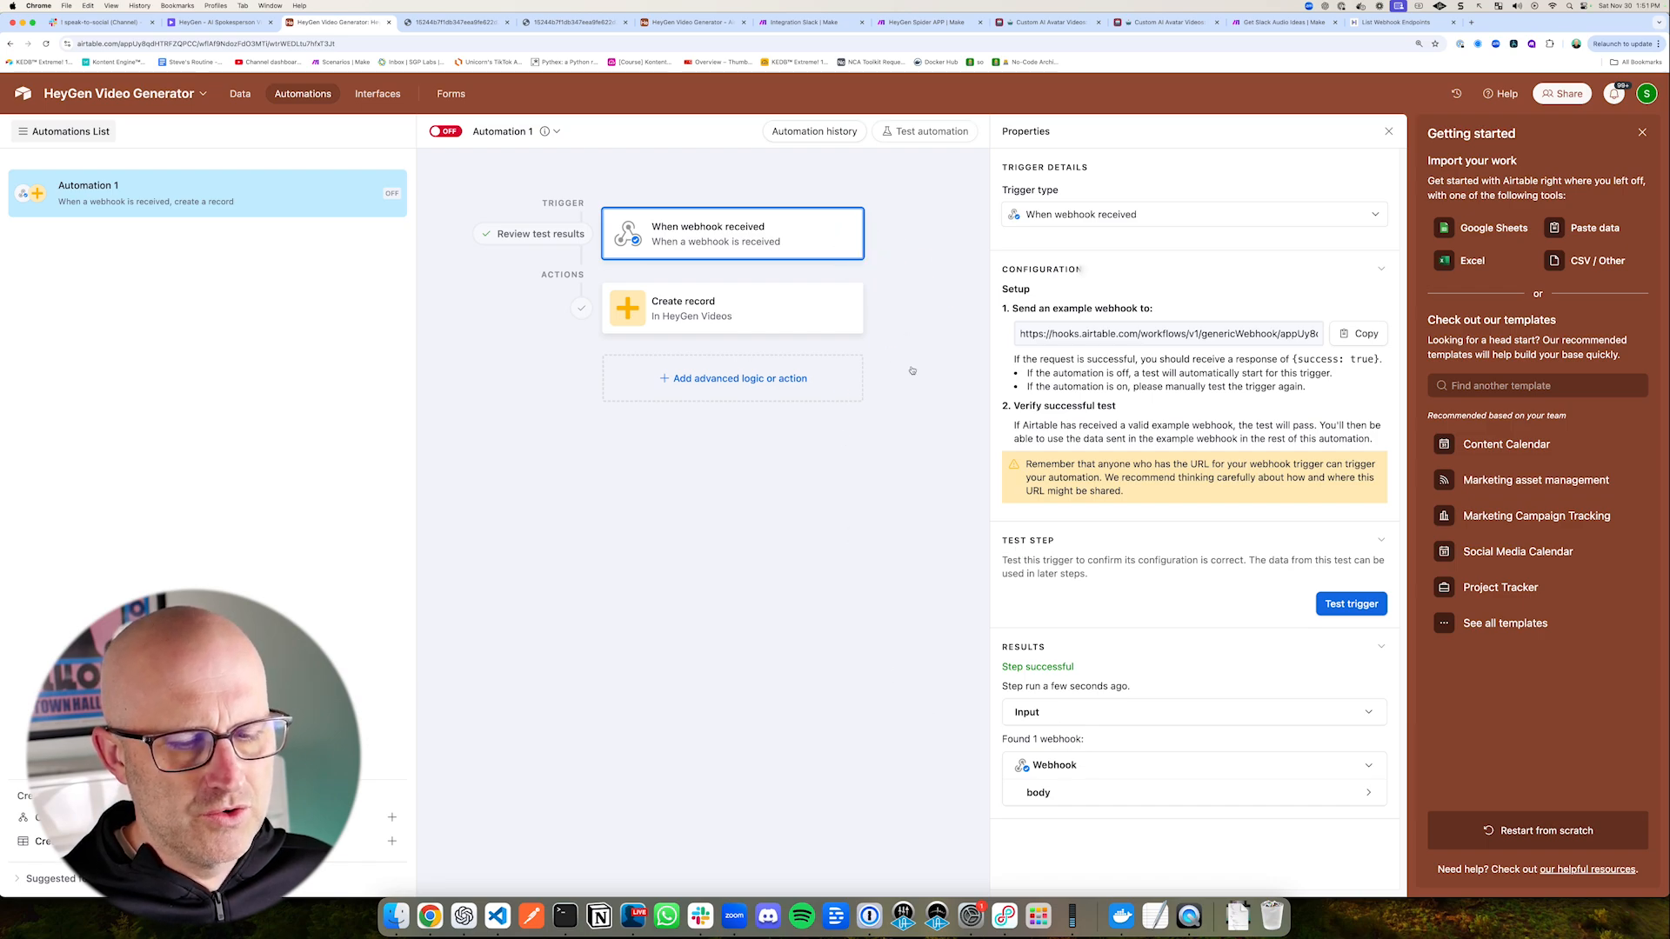
left_click_drag(889, 745, 984, 791)
left_click(1039, 792)
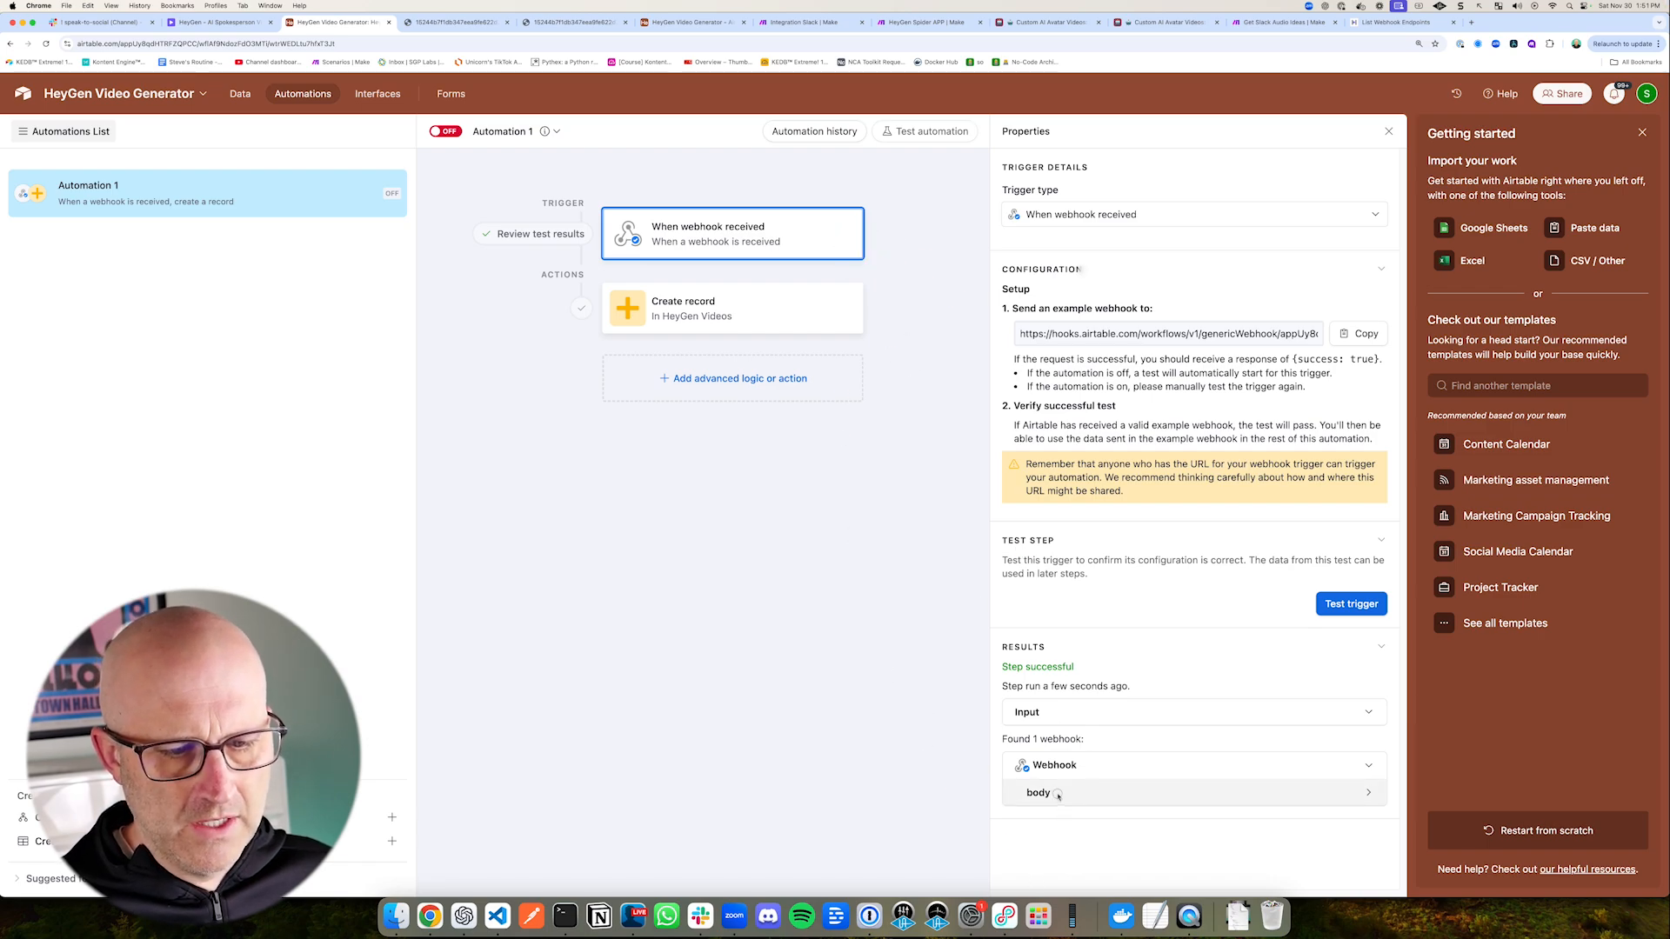
left_click_drag(1154, 715, 1137, 801)
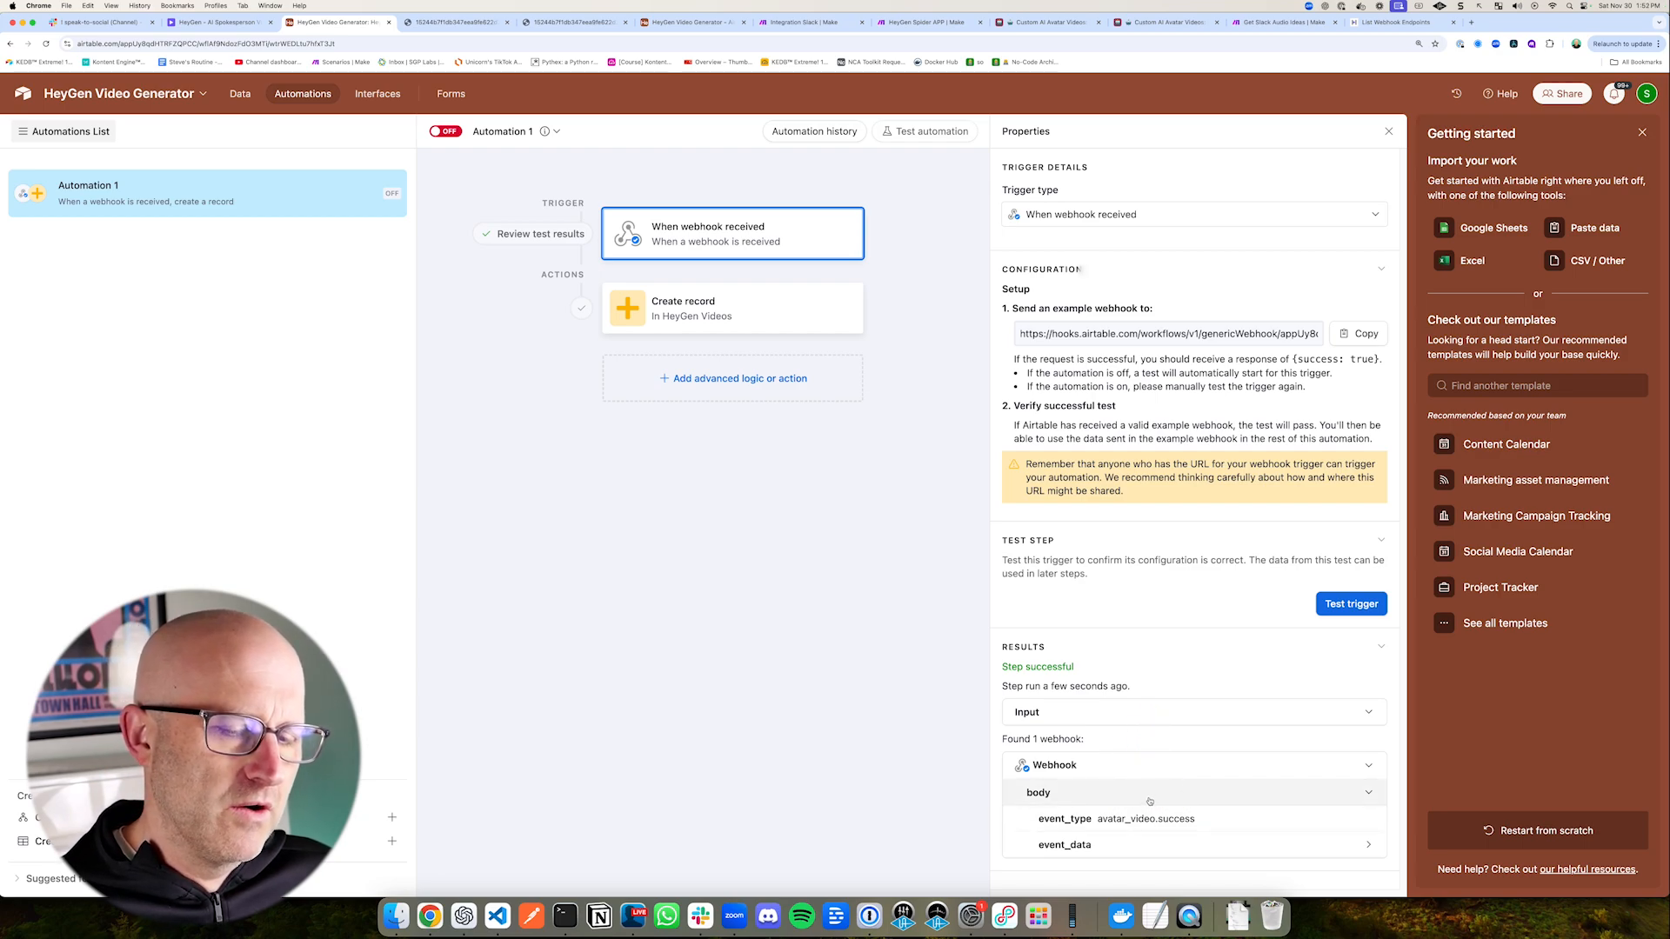
mouse_move(1151, 720)
left_mouse_down()
mouse_move(1146, 802)
mouse_move(1166, 808)
mouse_move(1119, 798)
mouse_move(1153, 796)
left_mouse_up()
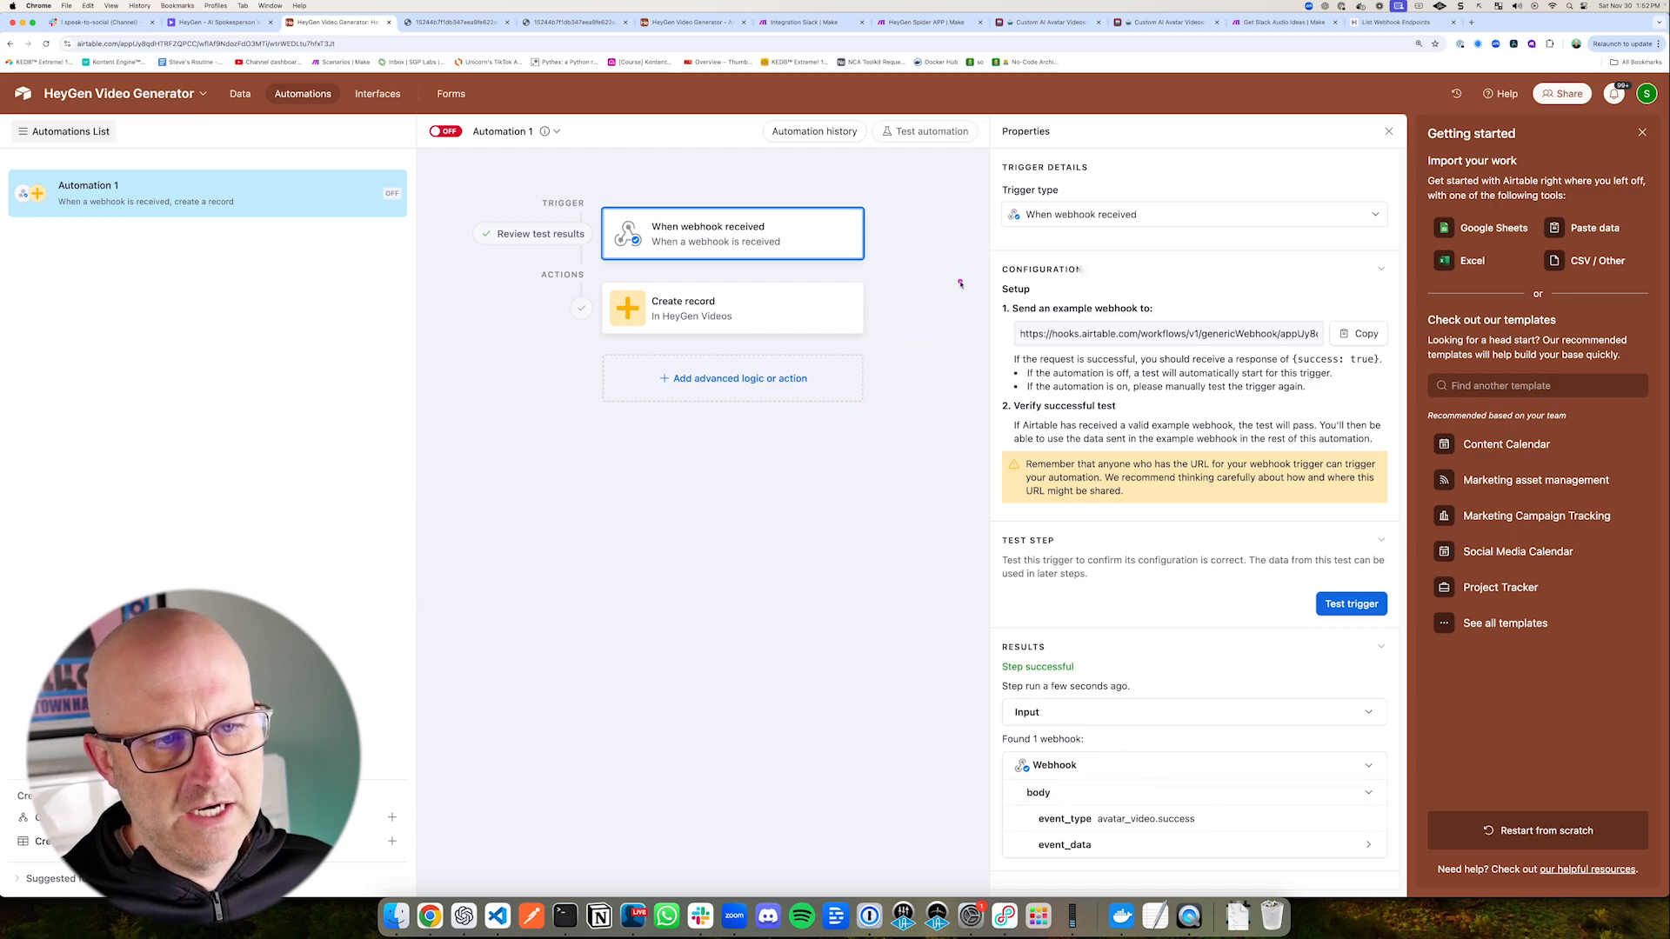
left_click_drag(961, 300, 870, 233)
left_click_drag(1104, 905, 983, 850)
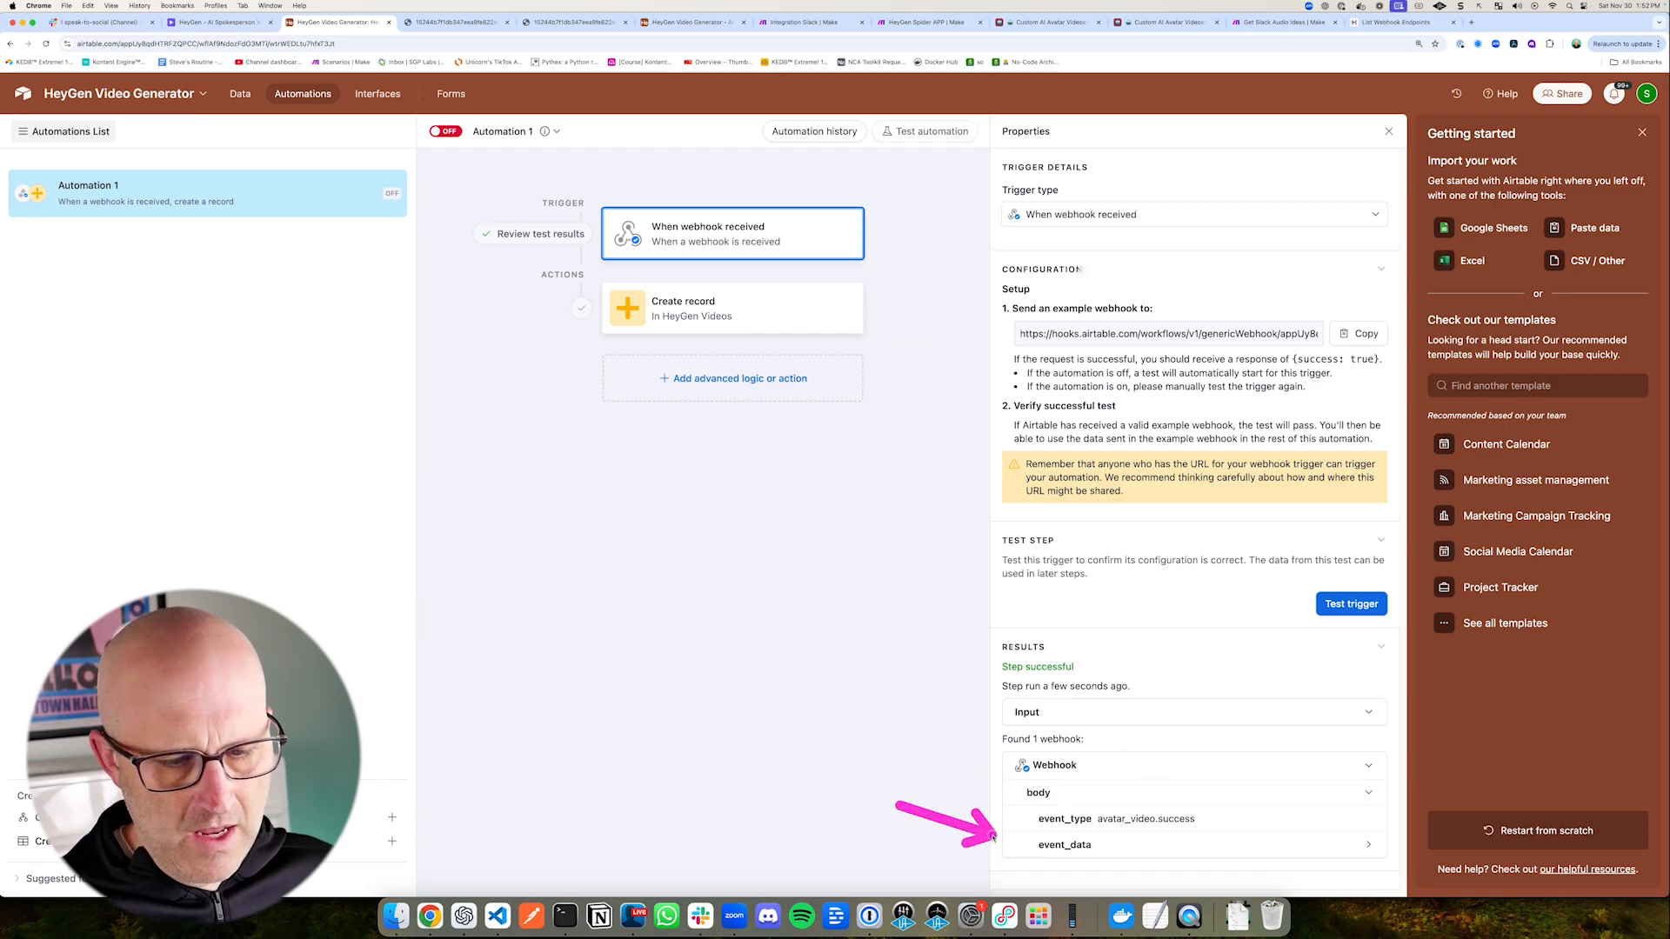
left_click(1087, 845)
mouse_move(927, 765)
left_mouse_down()
mouse_move(1015, 799)
mouse_move(1043, 858)
left_mouse_up()
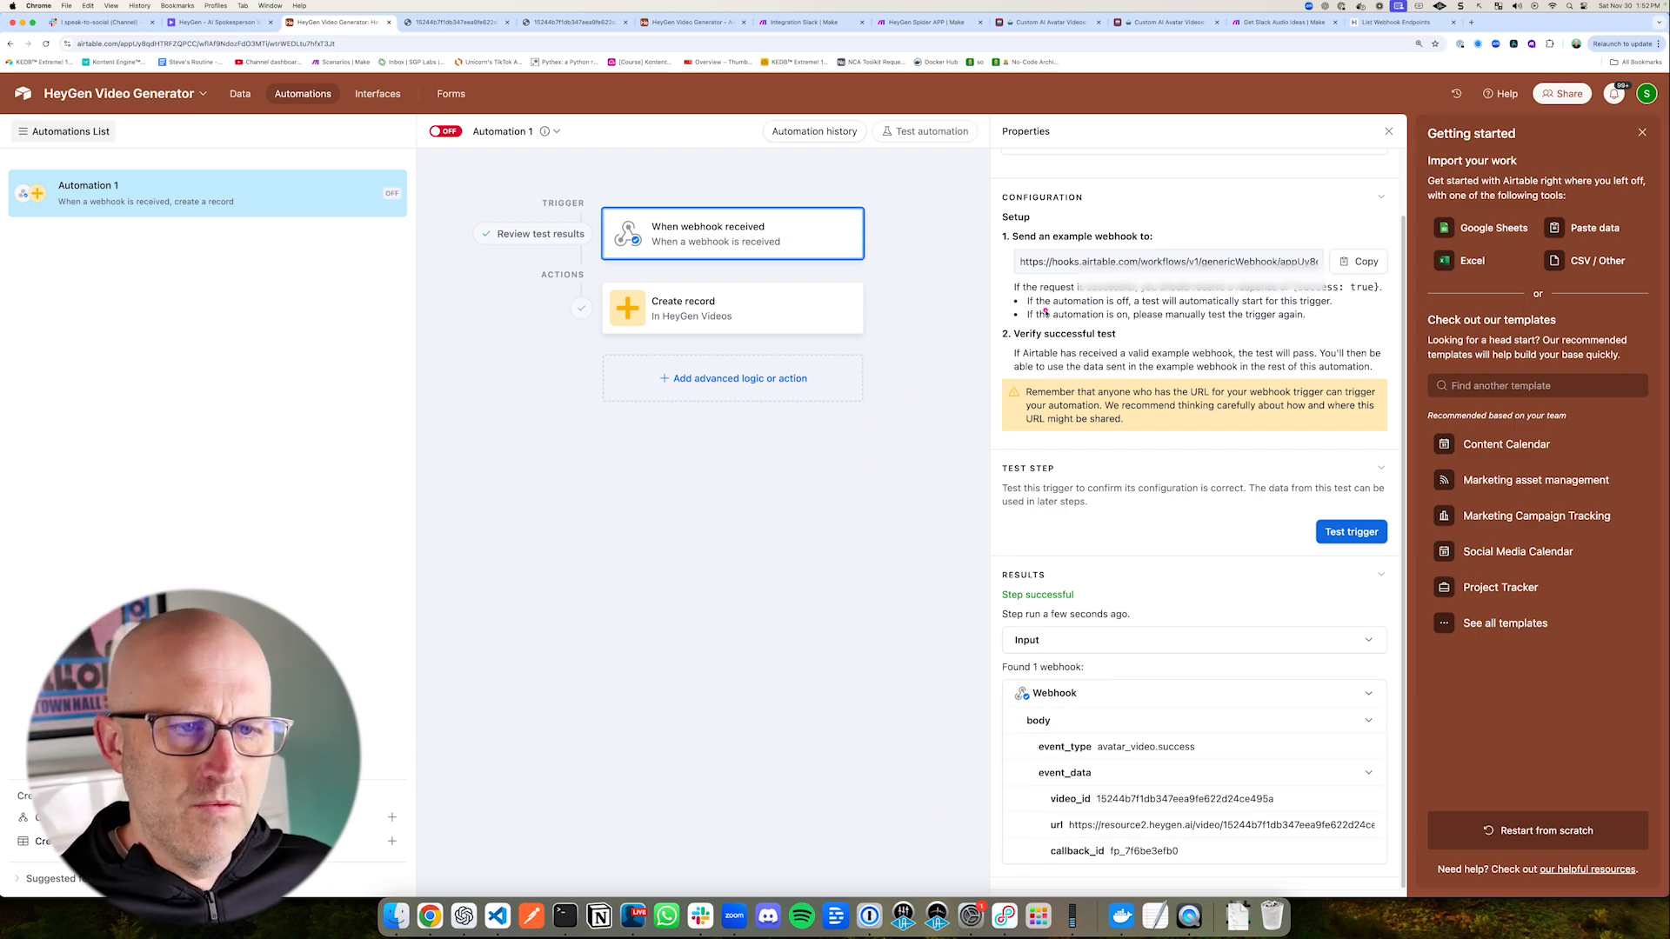
Step: Add a conditional logic group after the Create record action
mouse_move(1046, 312)
left_mouse_down()
mouse_move(845, 222)
mouse_move(850, 343)
left_mouse_up()
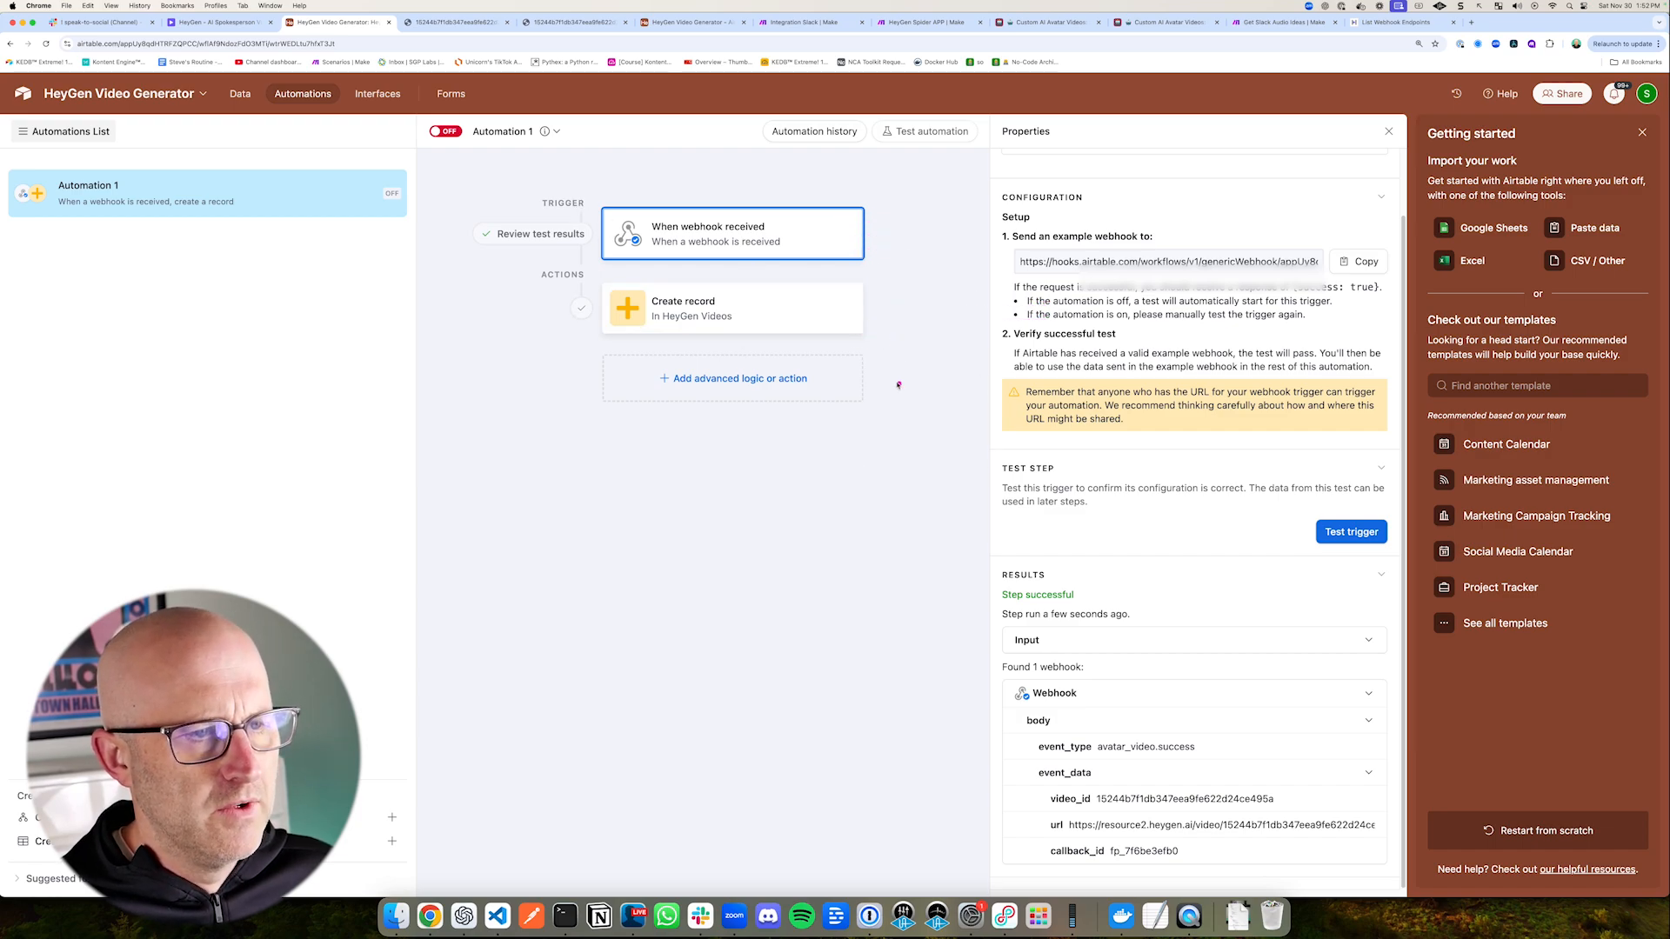
mouse_move(990, 336)
left_mouse_down()
mouse_move(770, 230)
mouse_move(674, 306)
left_mouse_up()
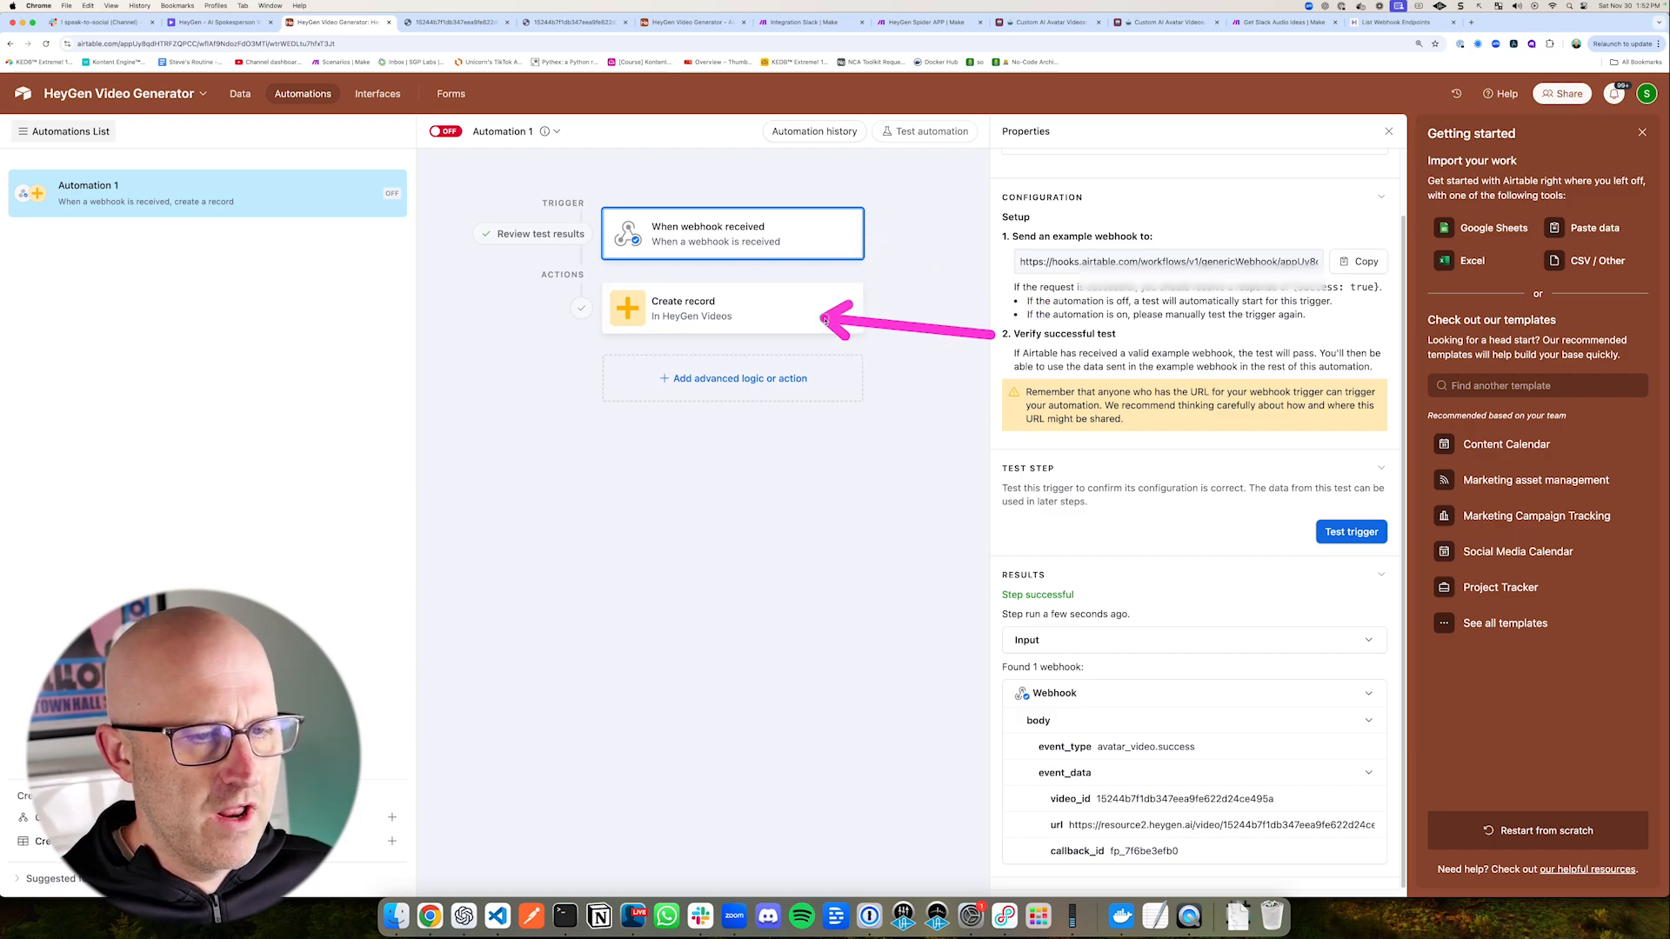
mouse_move(900, 735)
left_mouse_down()
mouse_move(1083, 765)
mouse_move(1131, 753)
left_mouse_up()
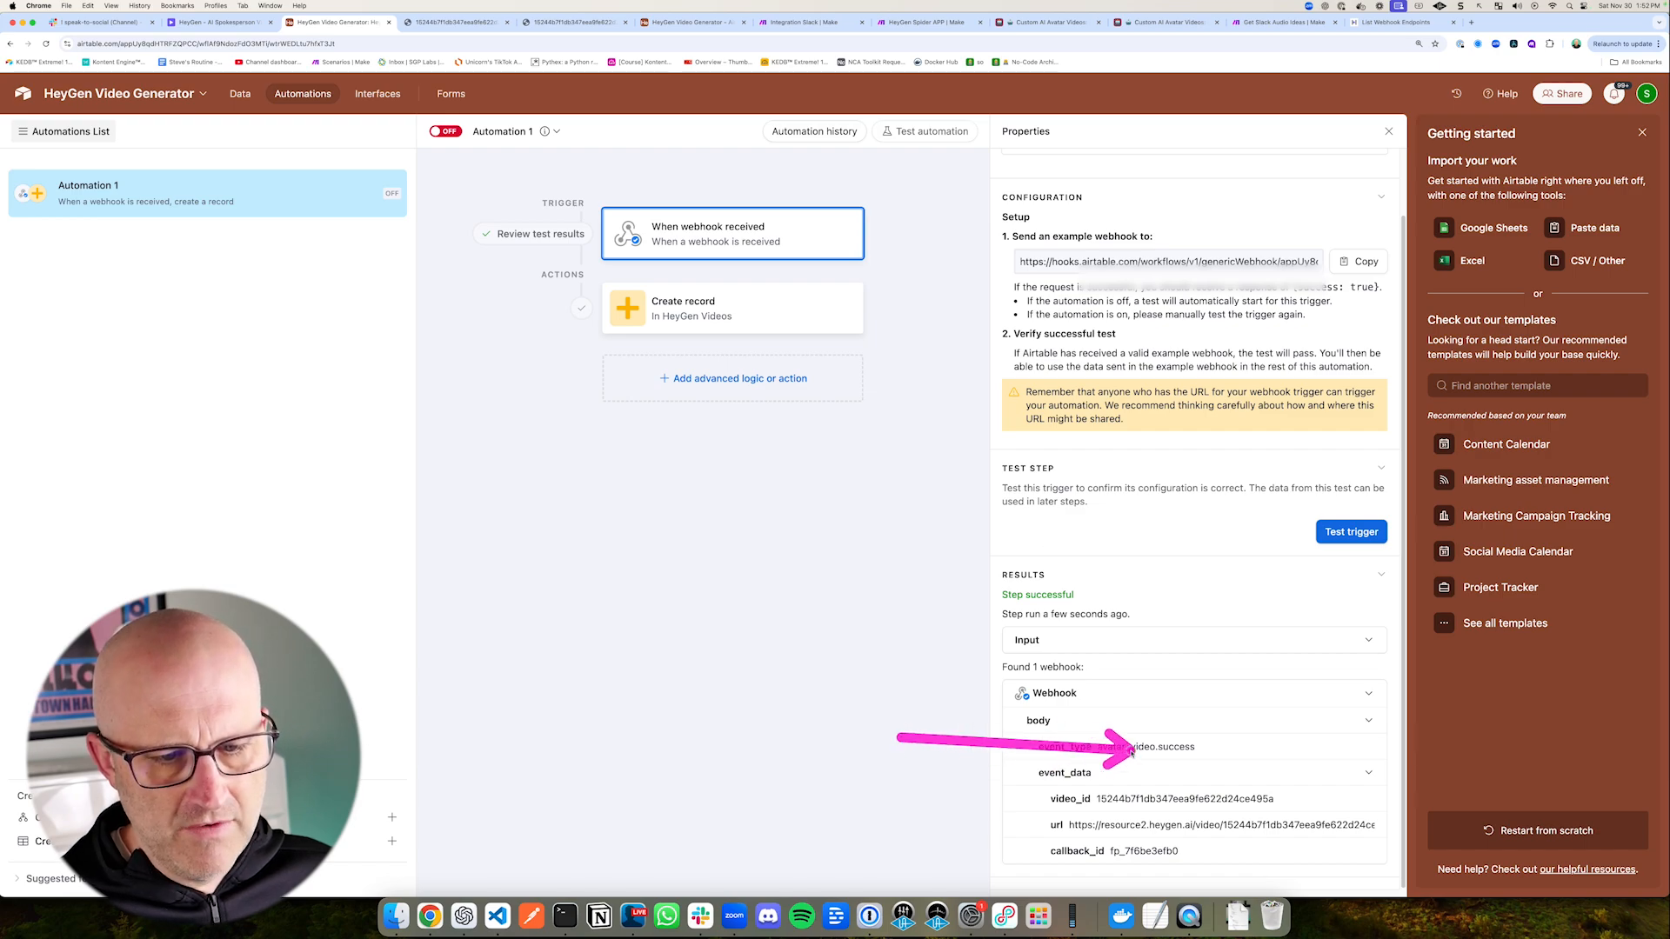
left_click_drag(834, 507, 762, 406)
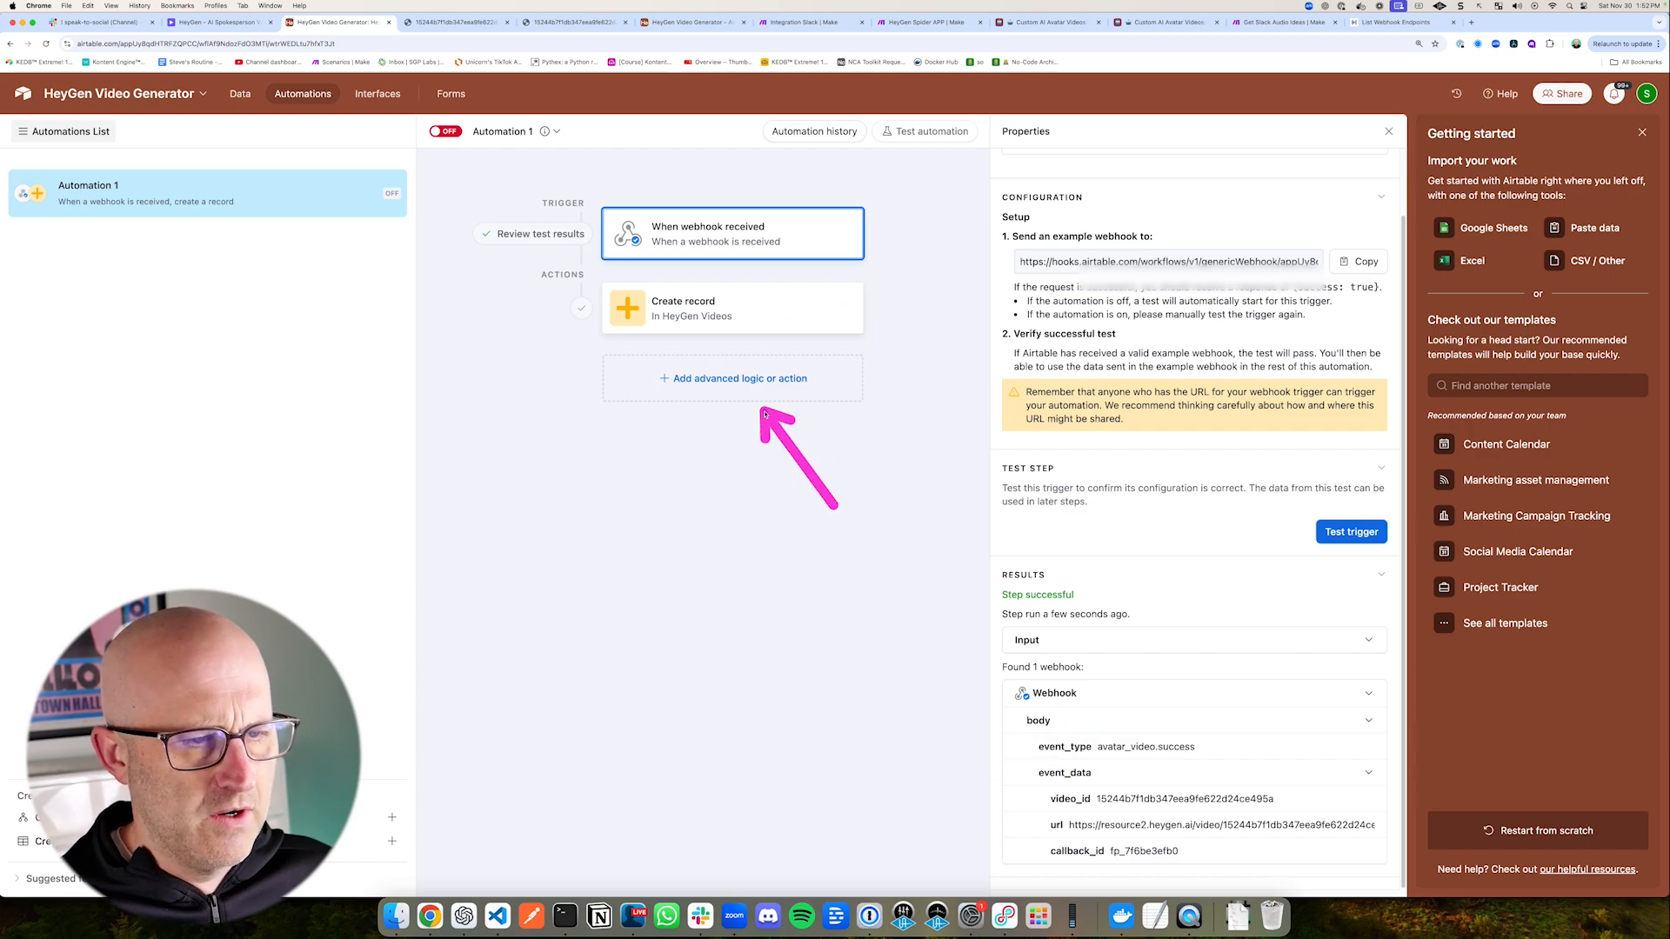
left_click(729, 385)
left_click_drag(508, 500, 595, 468)
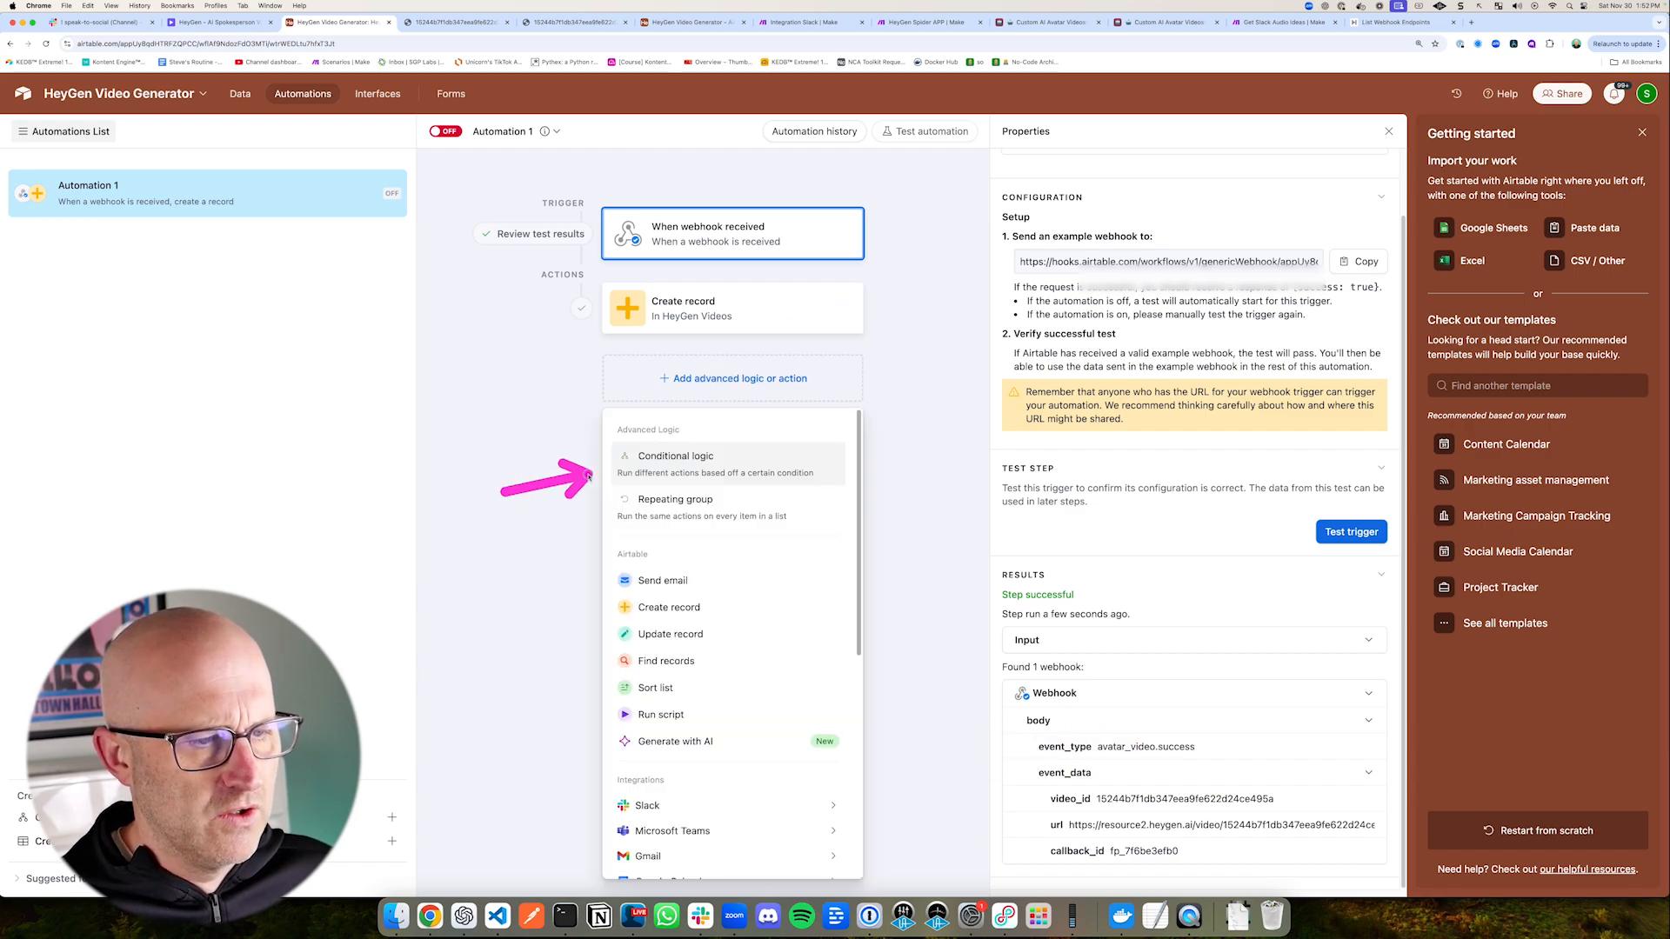
left_click(683, 456)
left_click_drag(975, 242, 965, 320)
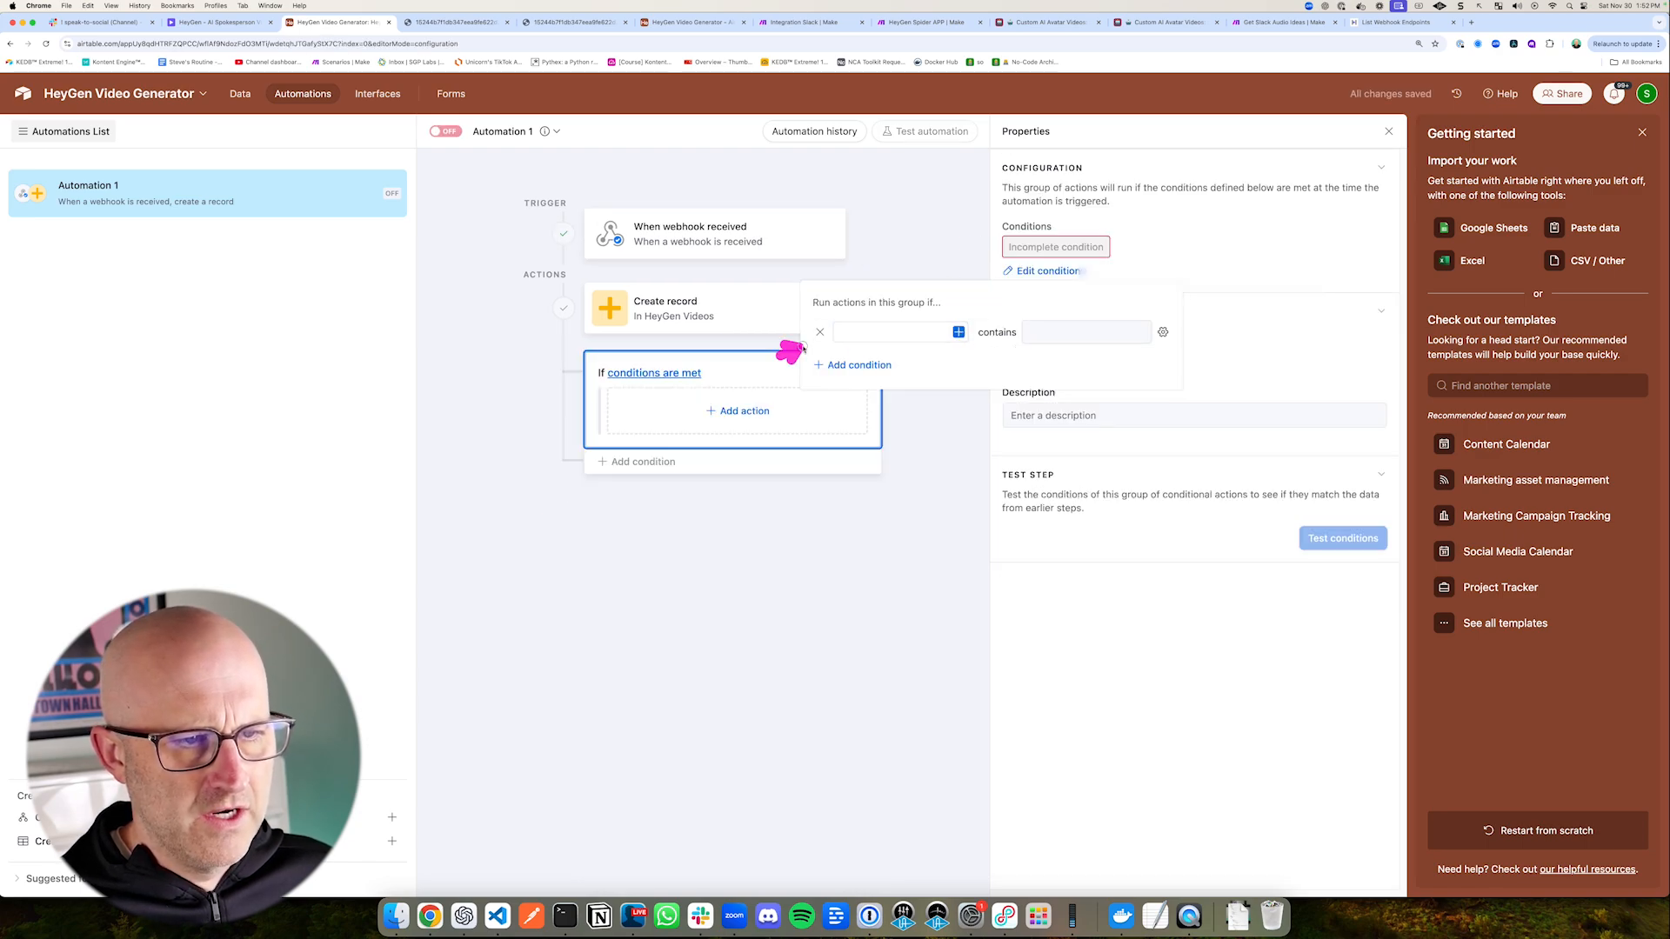
Step: Set the group's condition to body event_type is avatar_video.succes, and move the Create record action into the group
left_click(958, 332)
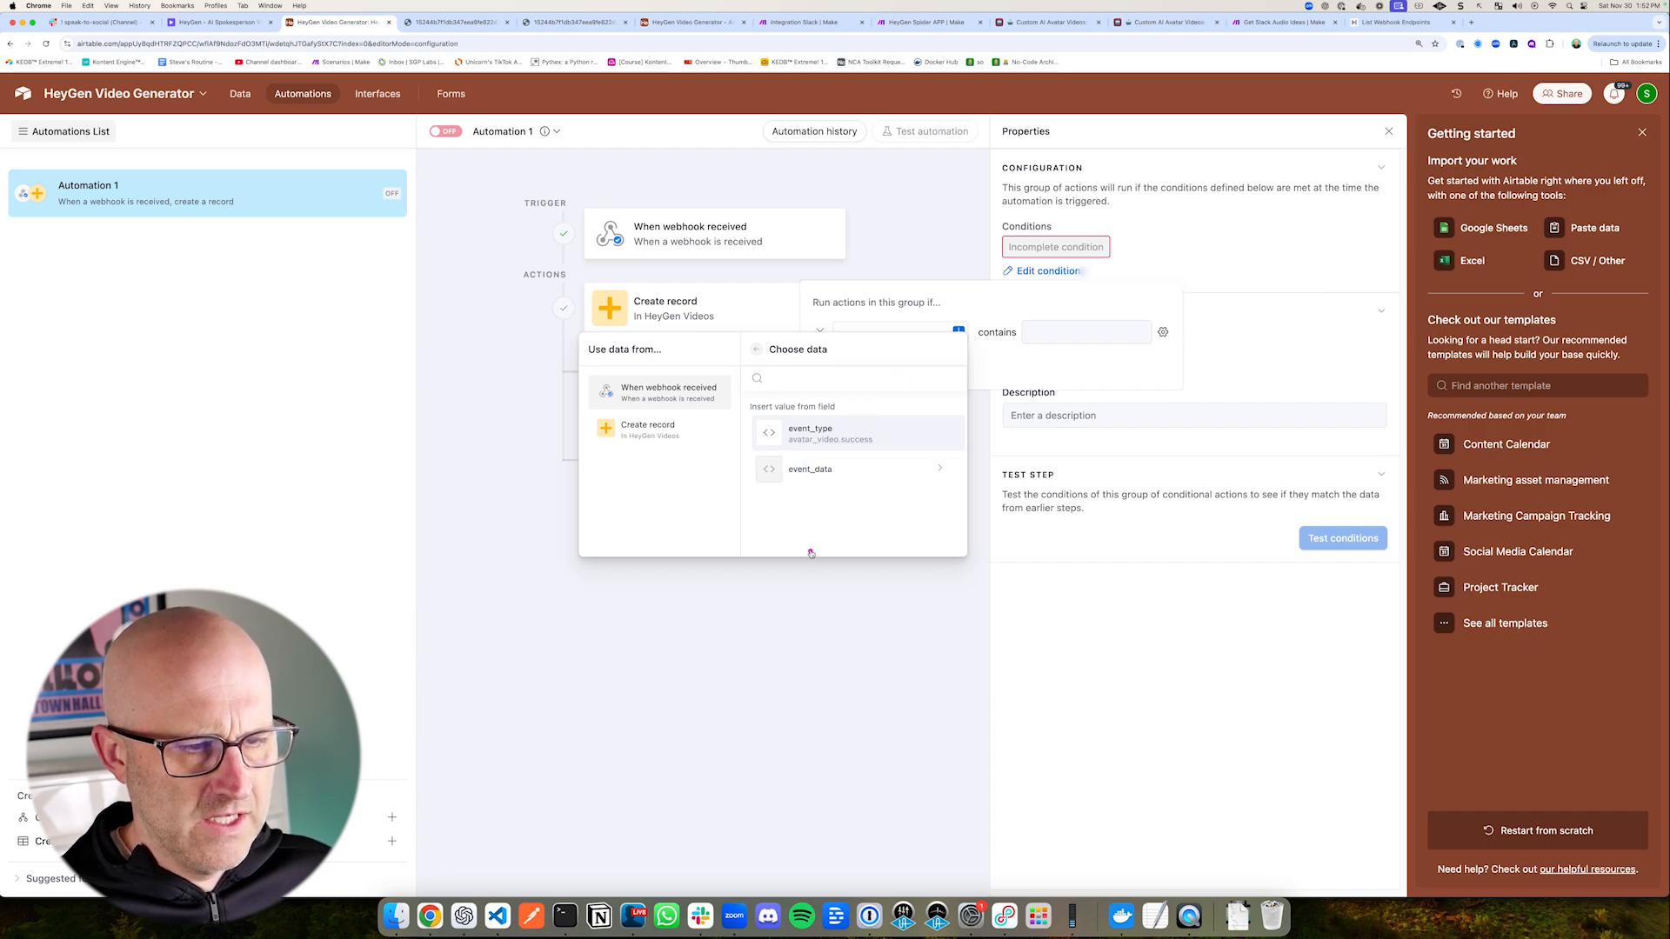
left_click(837, 452)
left_click(993, 332)
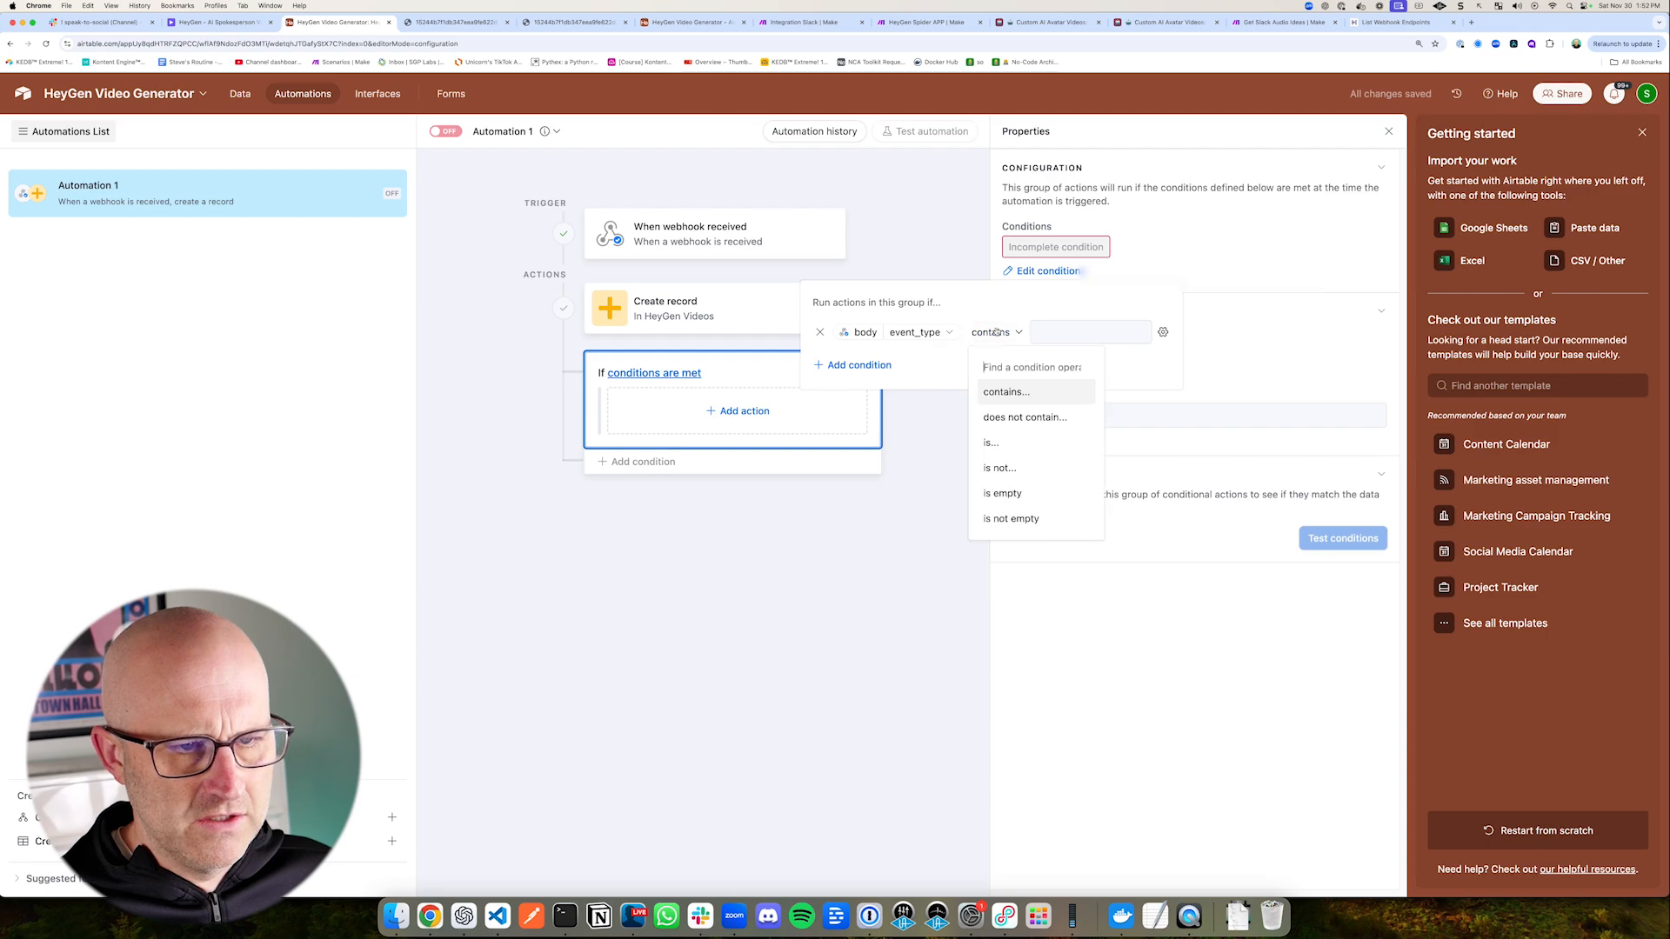
left_click(1001, 443)
type("avata")
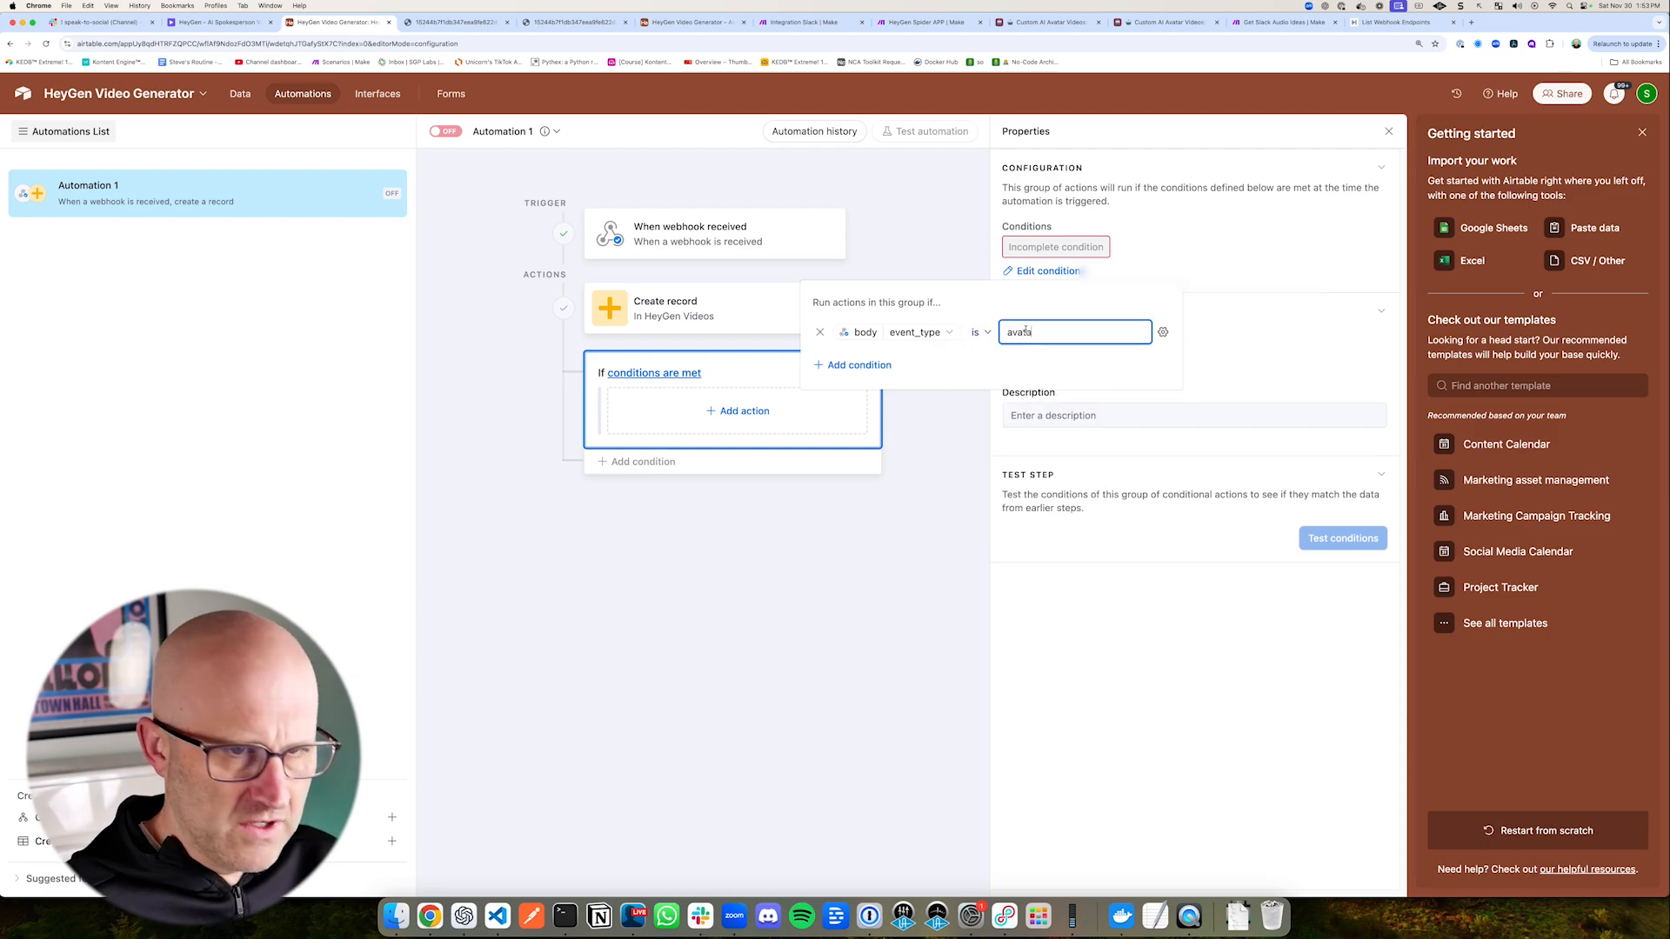
type("r_")
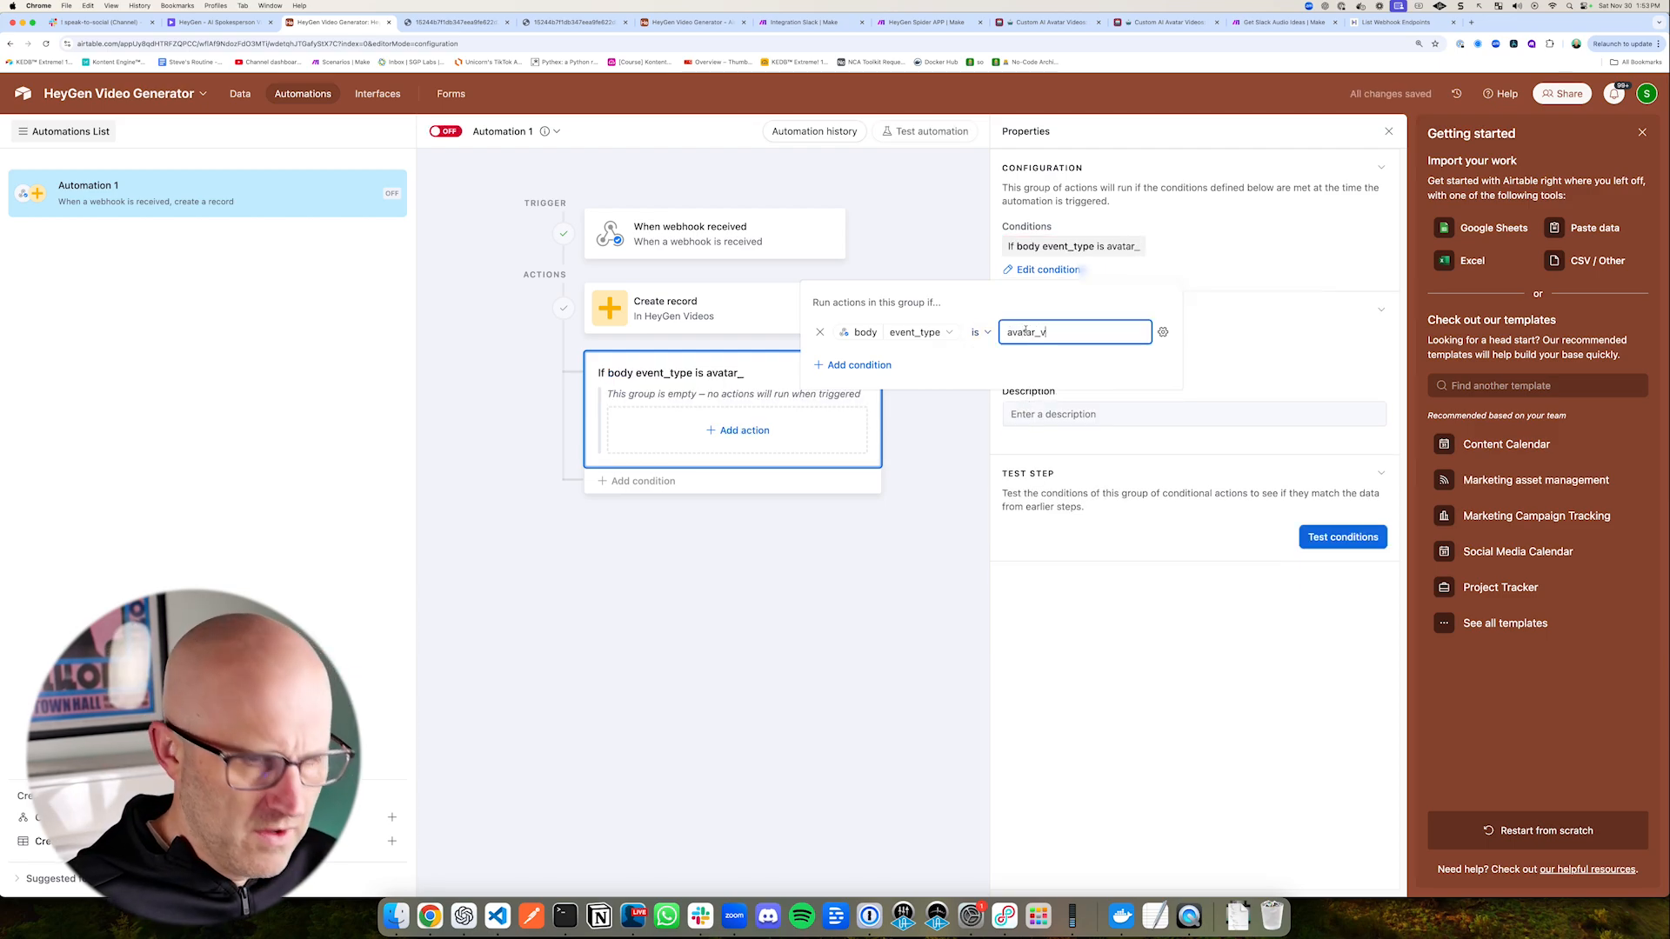
type("video.succe")
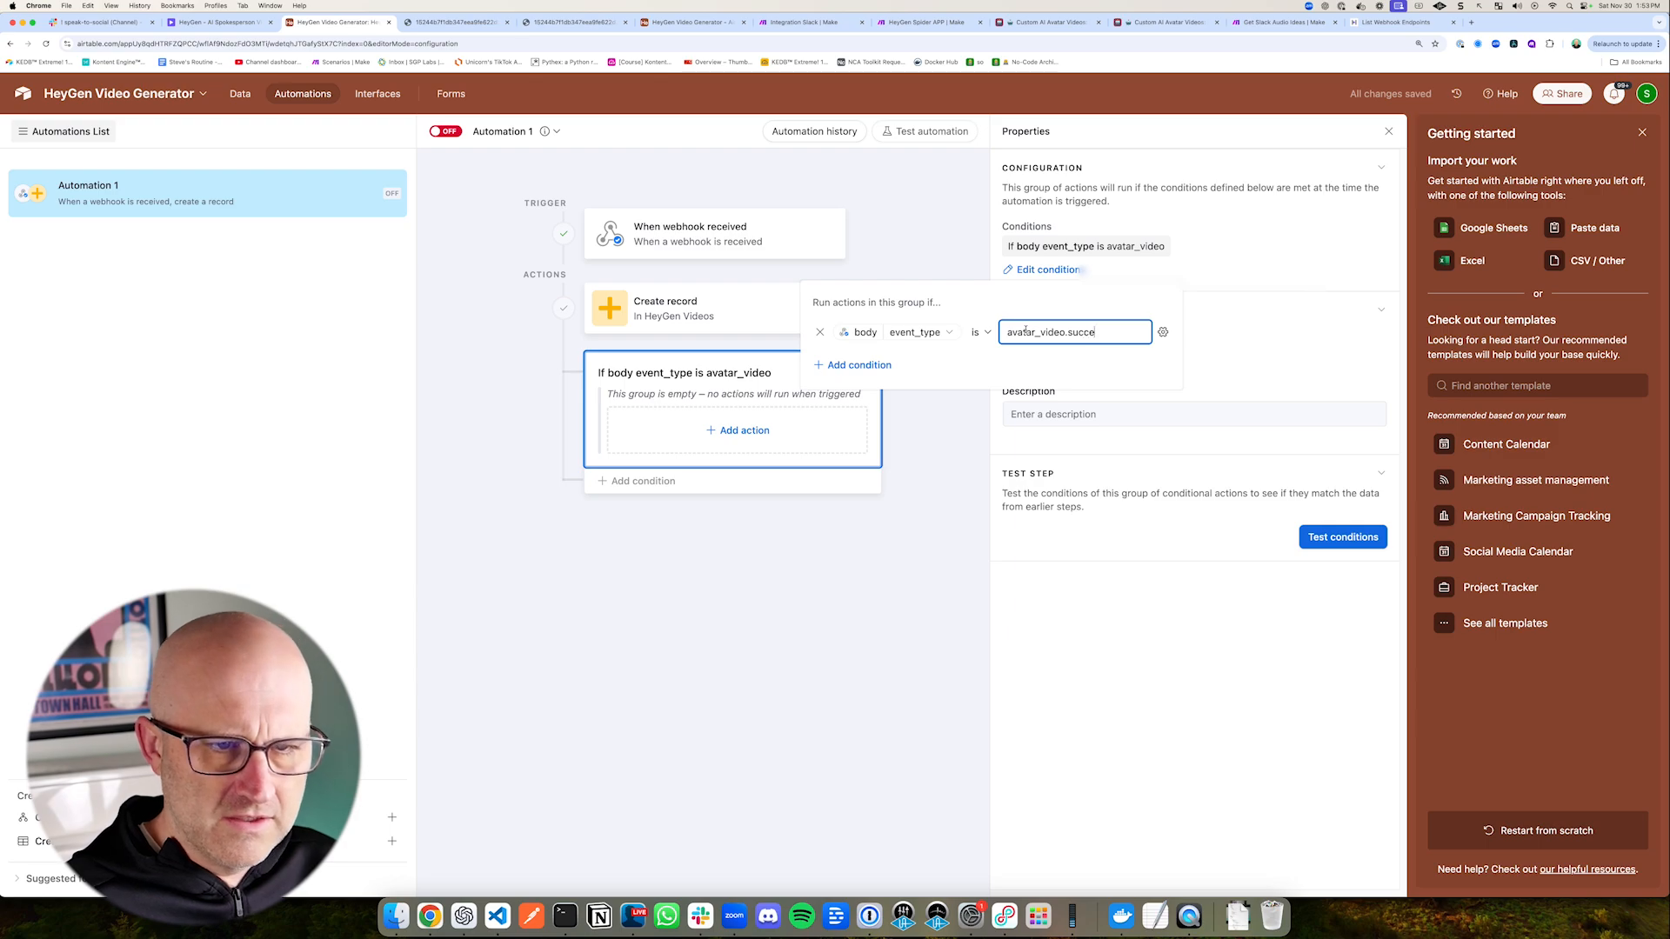
type("s")
left_click(947, 236)
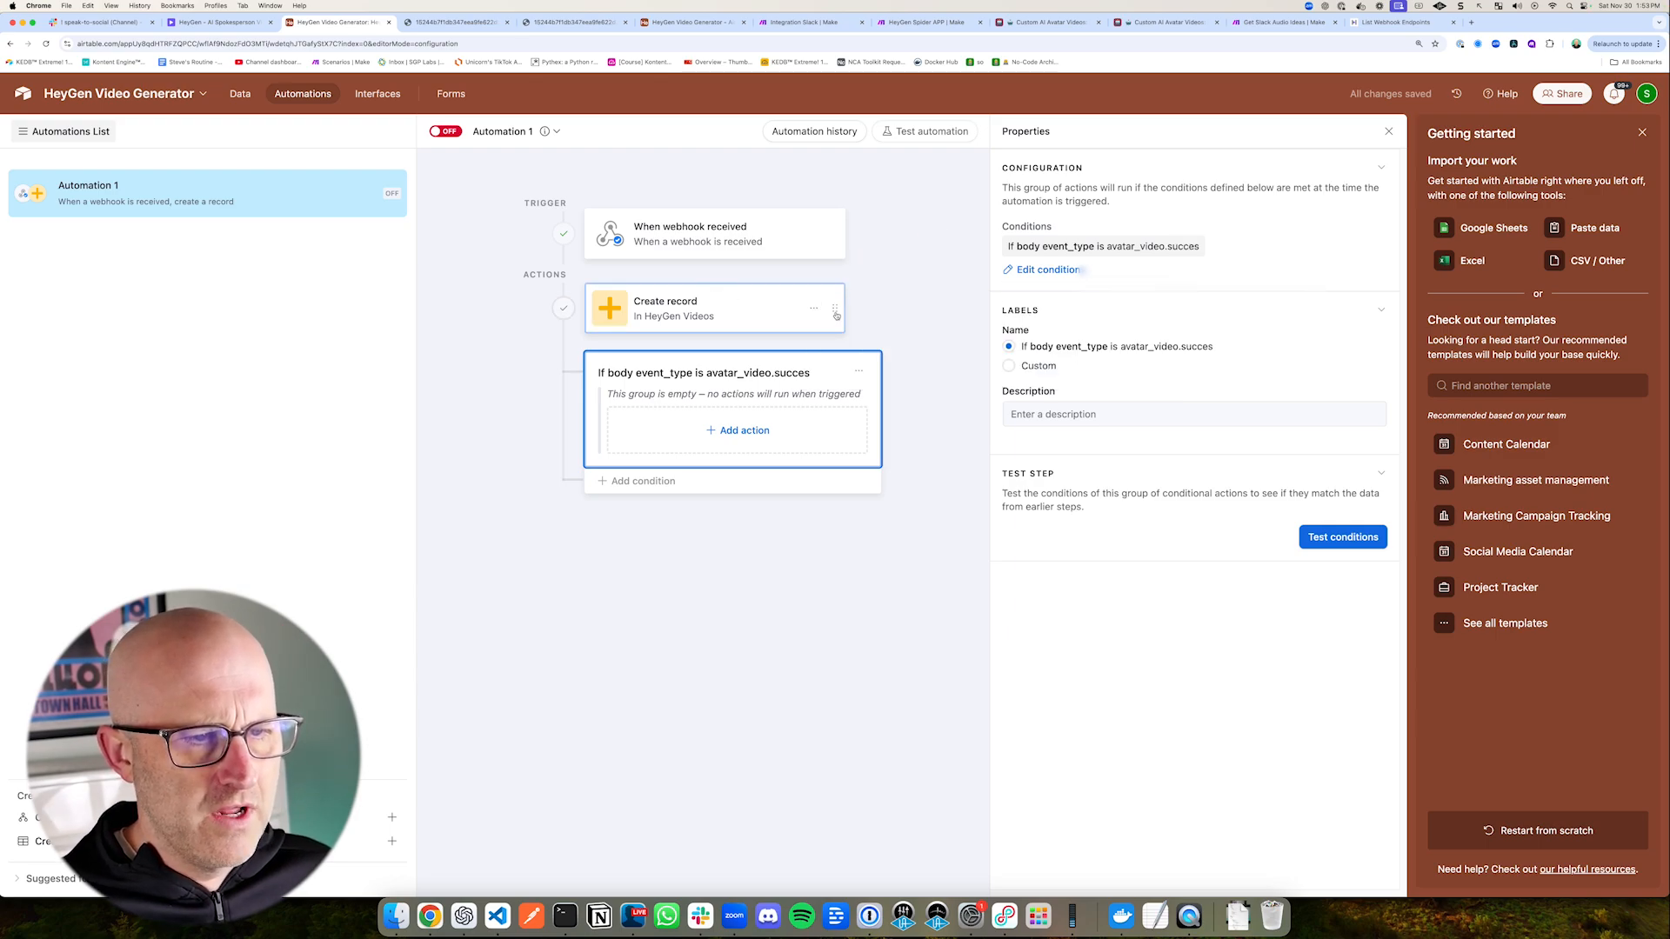
left_click_drag(838, 310, 752, 426)
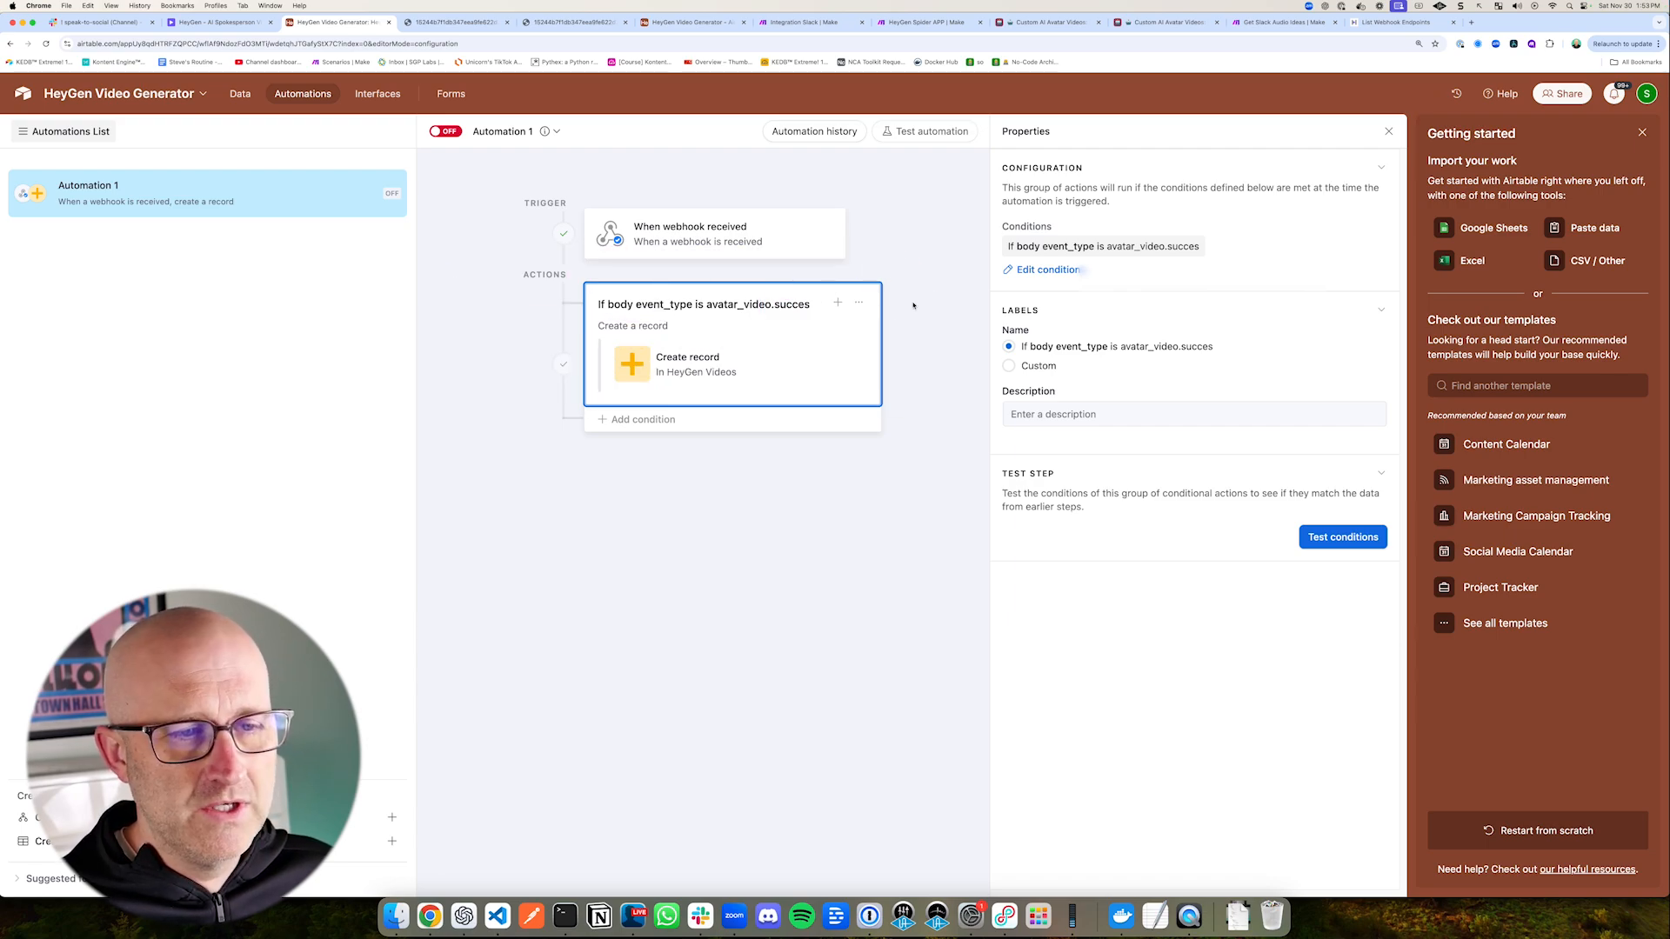
Step: Switch to the HeyGen API reference, look up Add a Webhook Endpoint, and follow its supported-events link to List Available Webhook Events
left_click(1395, 23)
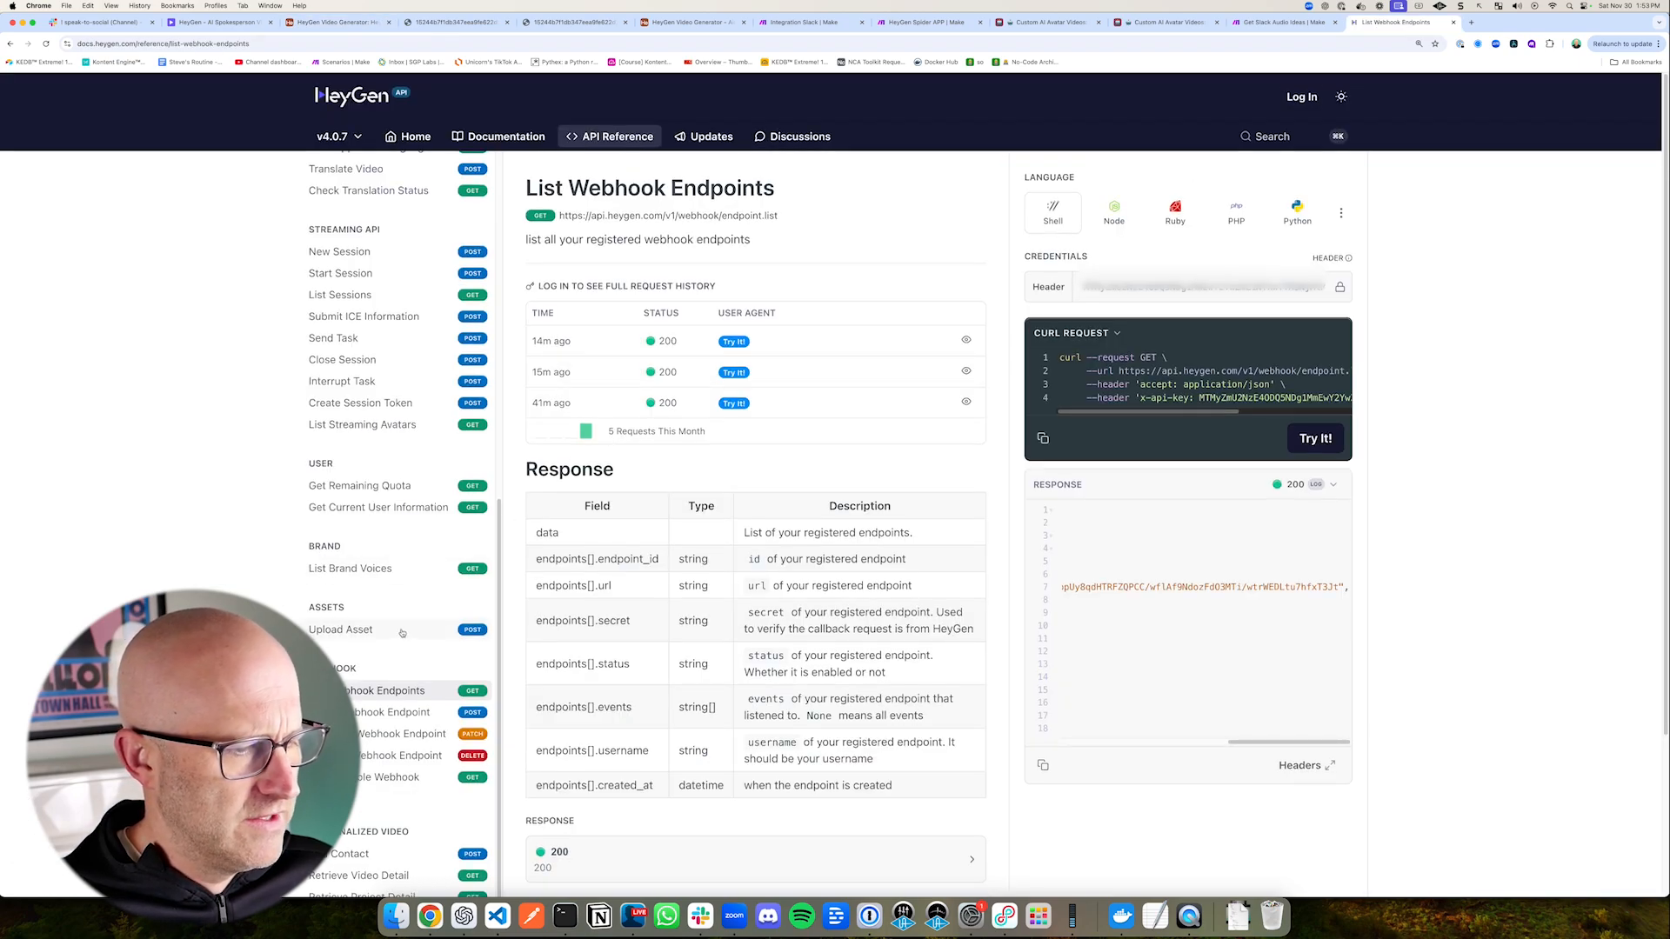
scroll(383, 616, "down", 3)
scroll(375, 693, "up", 8)
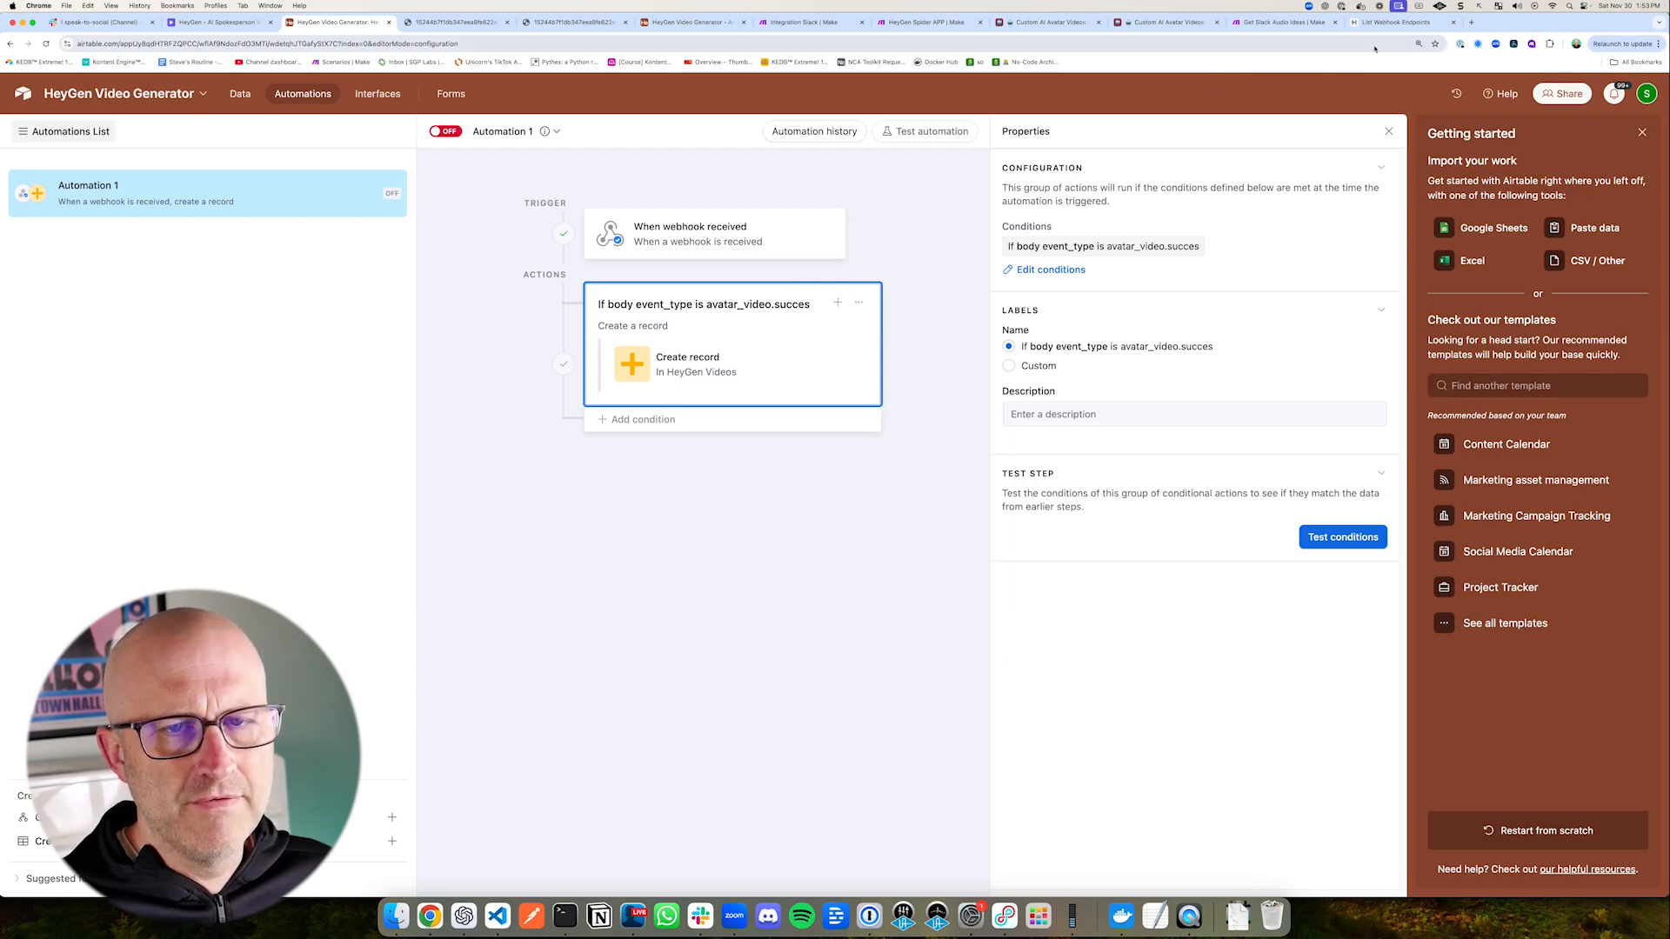
left_click(1400, 21)
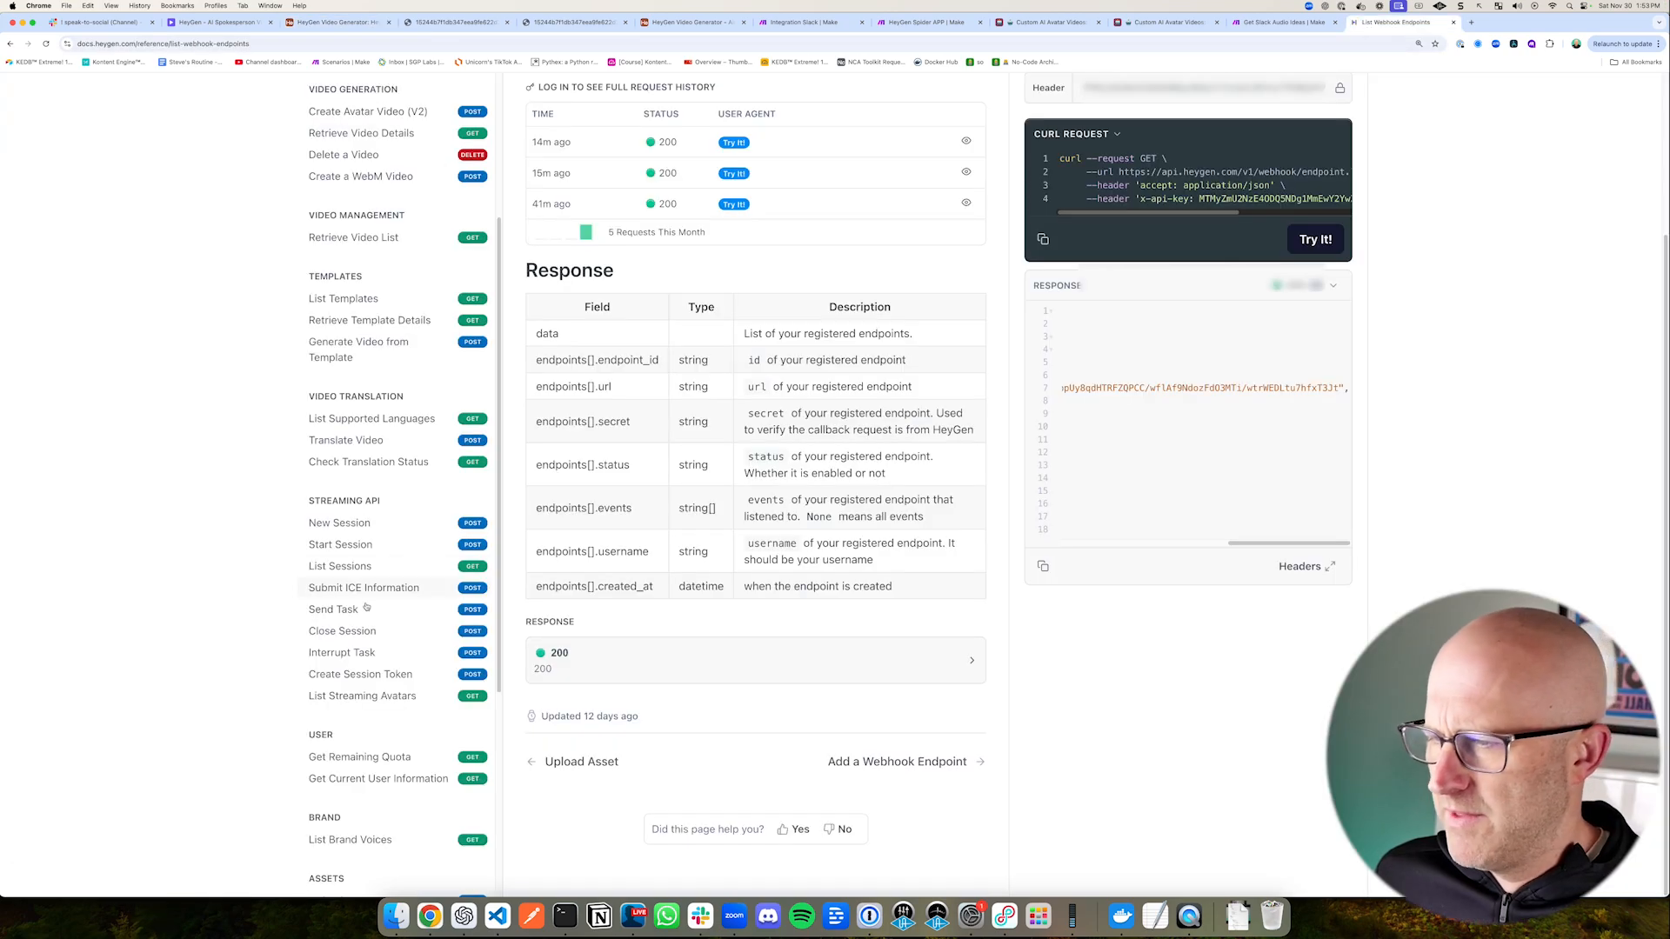
scroll(268, 626, "down", 5)
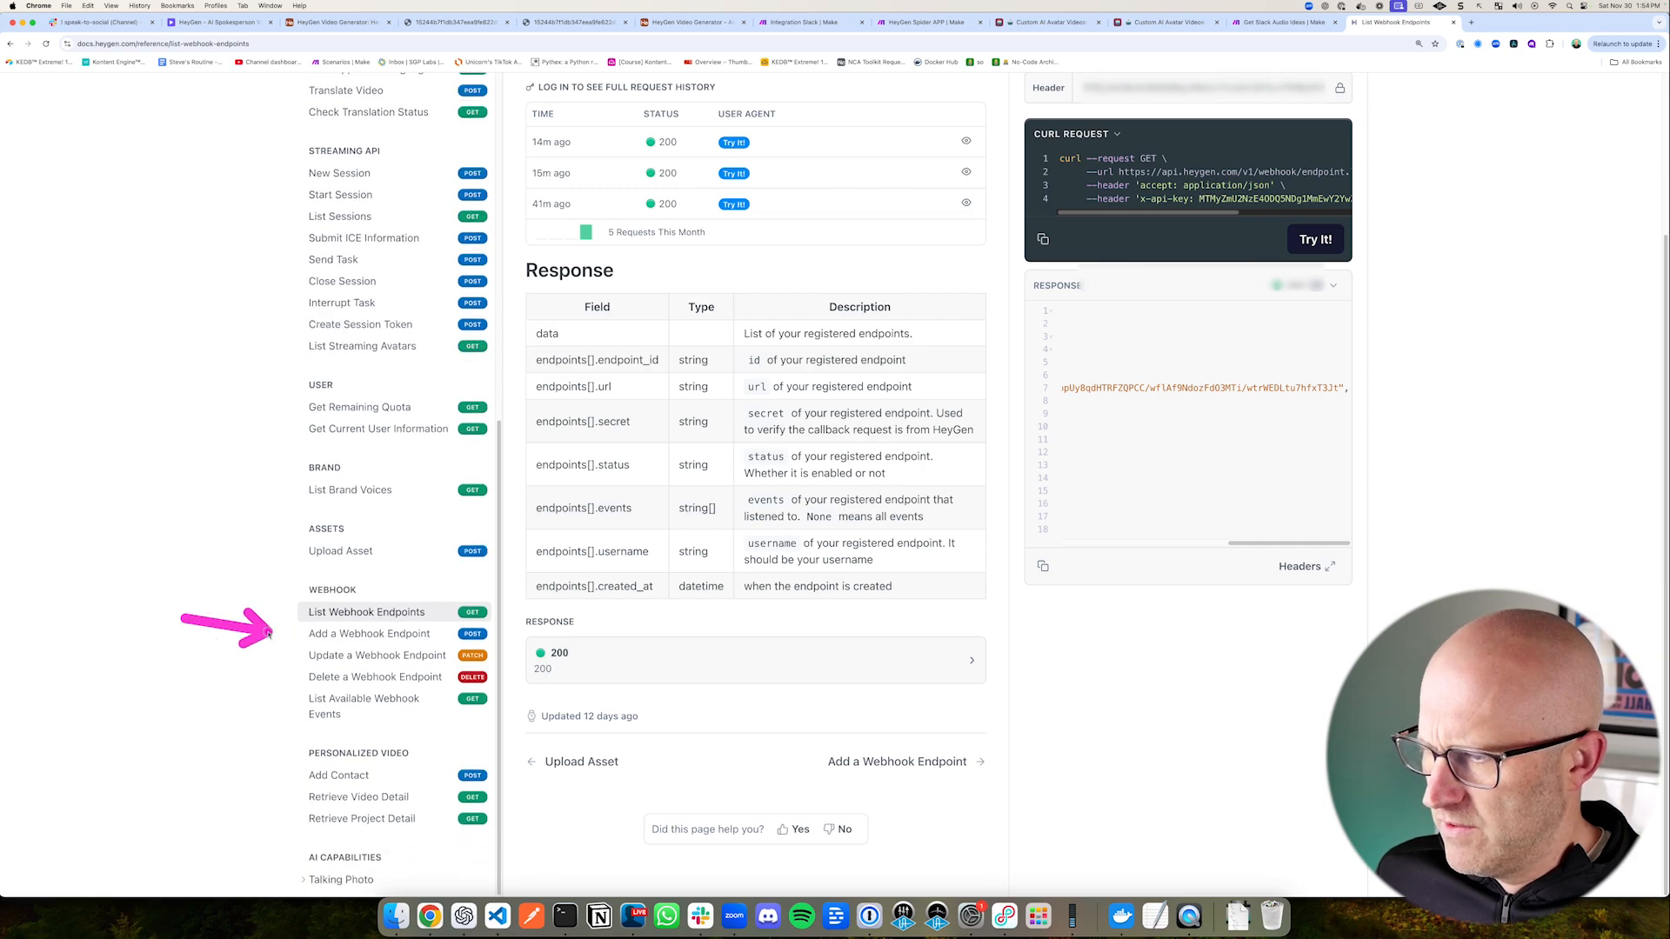
left_click(374, 633)
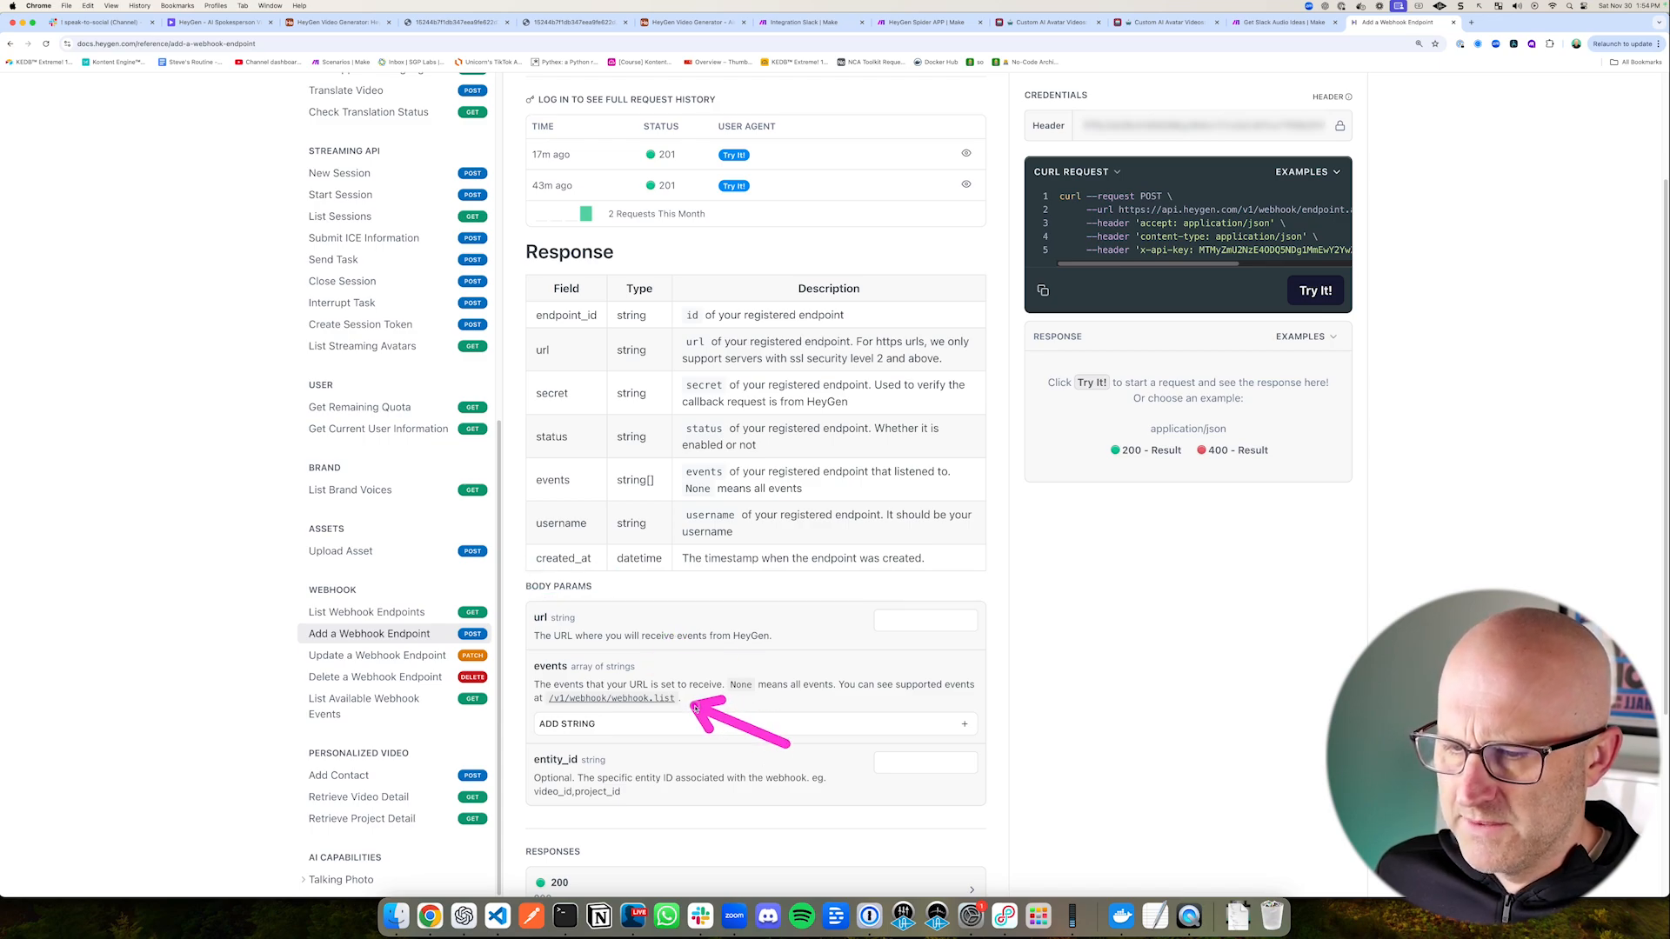
left_click(611, 698)
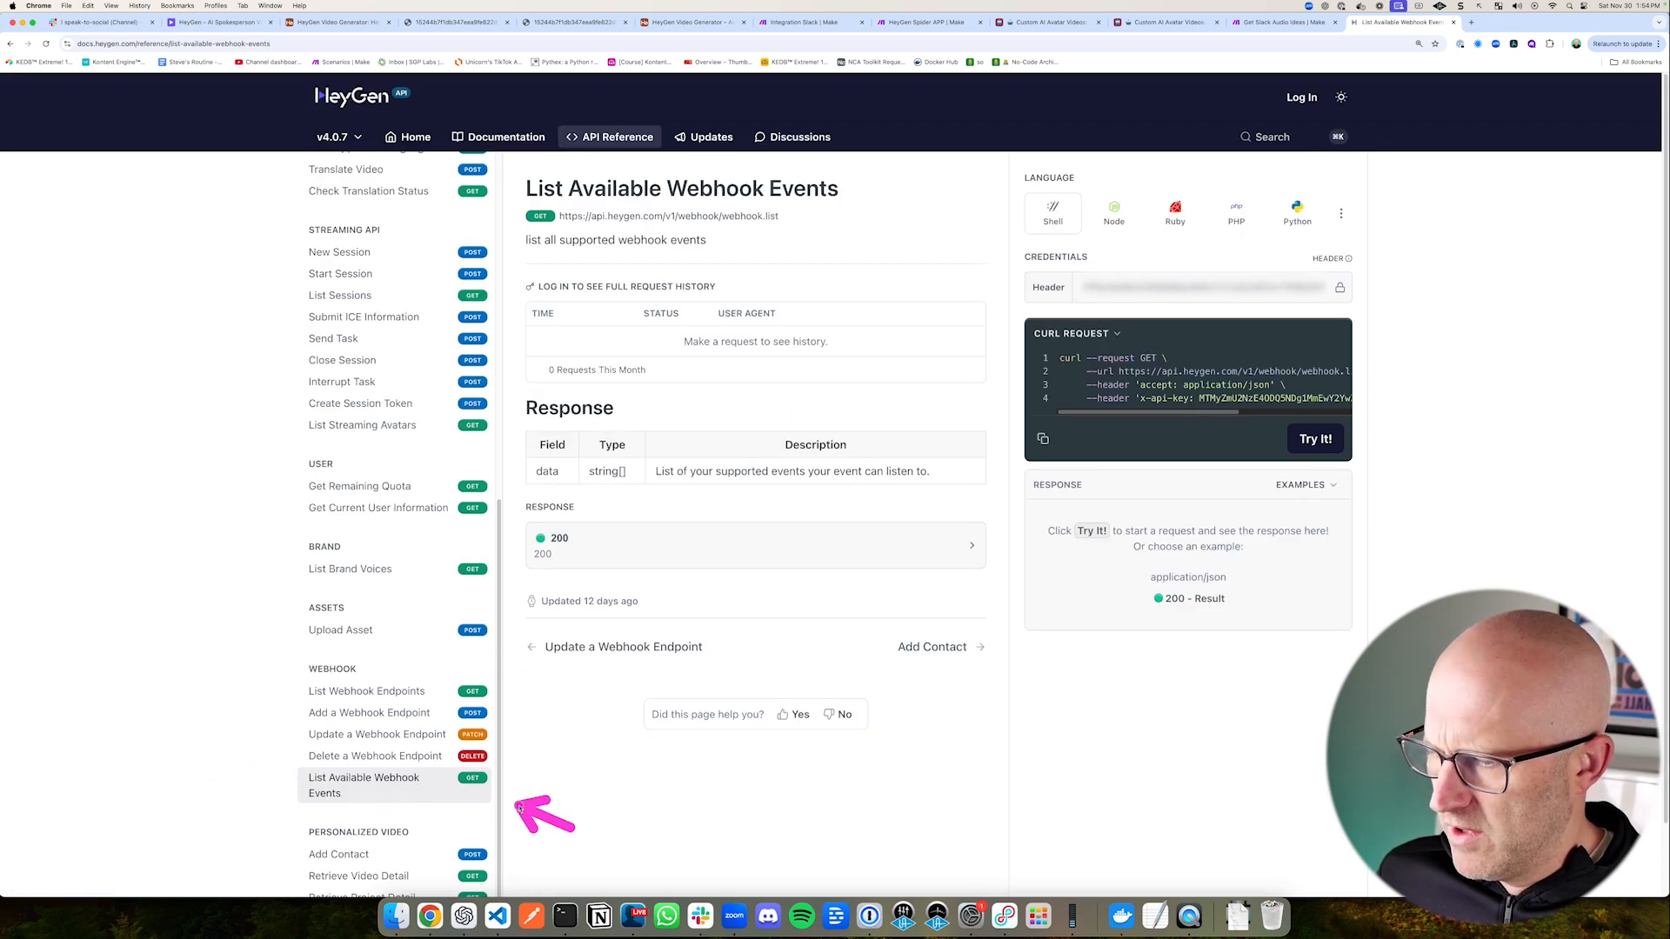
Step: Run the List Available Webhook Events request and copy the avatar_video.success event name from the response
left_click_drag(1451, 395, 1374, 435)
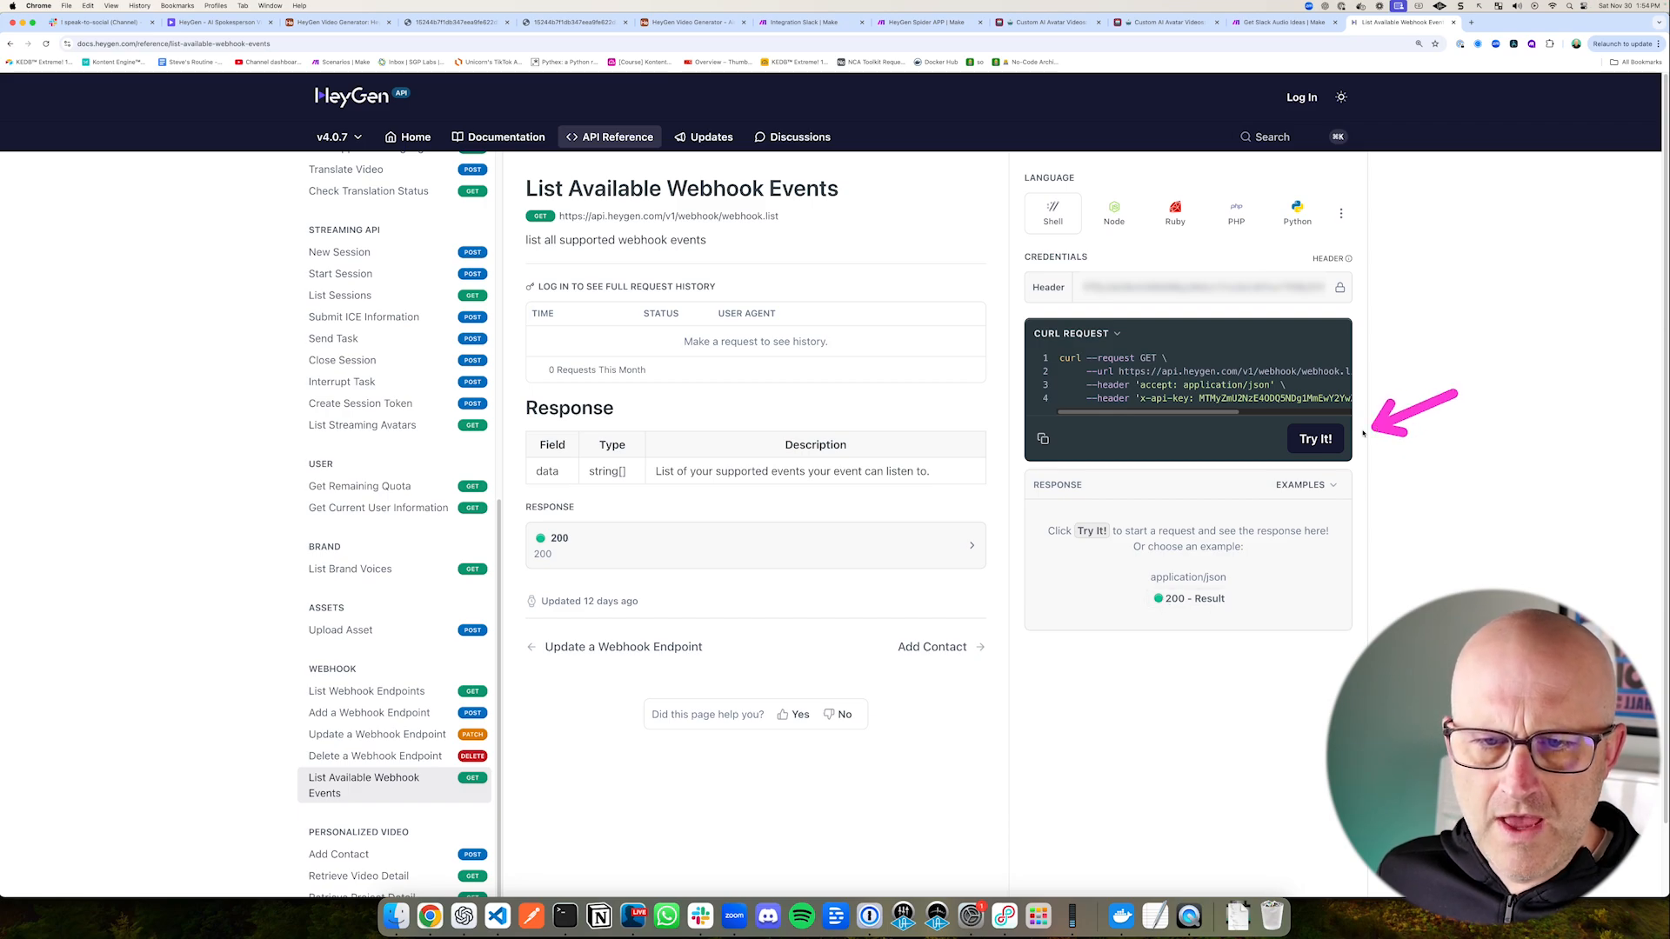
left_click(1315, 439)
mouse_move(1014, 464)
left_mouse_down()
mouse_move(1131, 559)
mouse_move(1232, 697)
left_mouse_up()
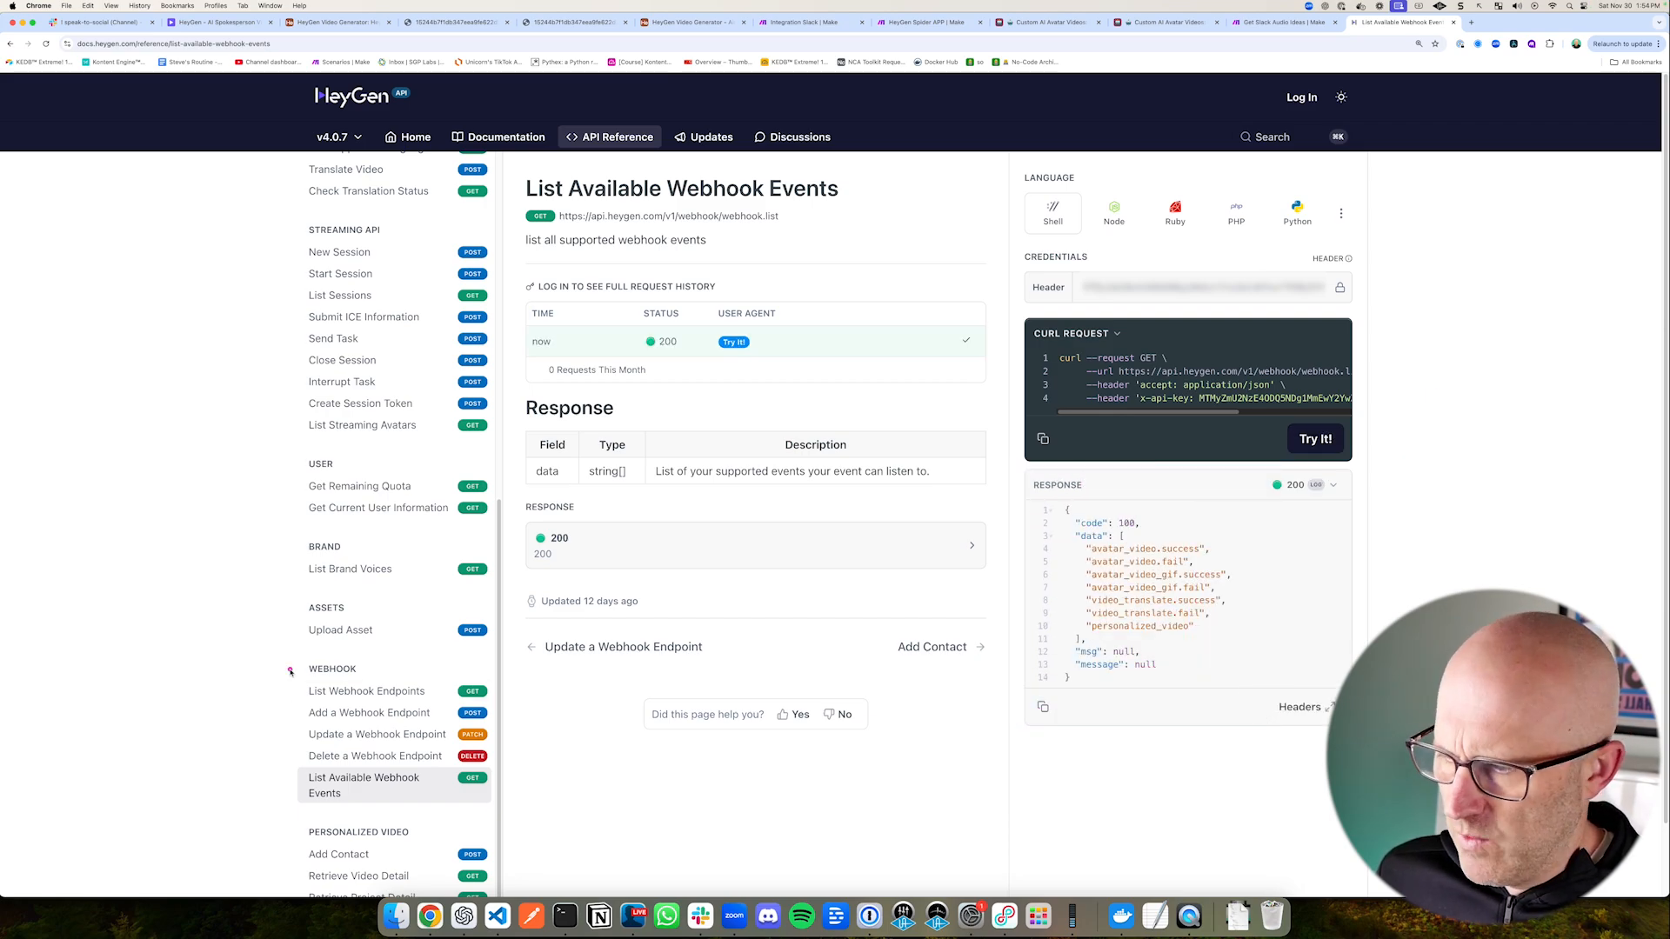
left_click_drag(183, 687, 282, 712)
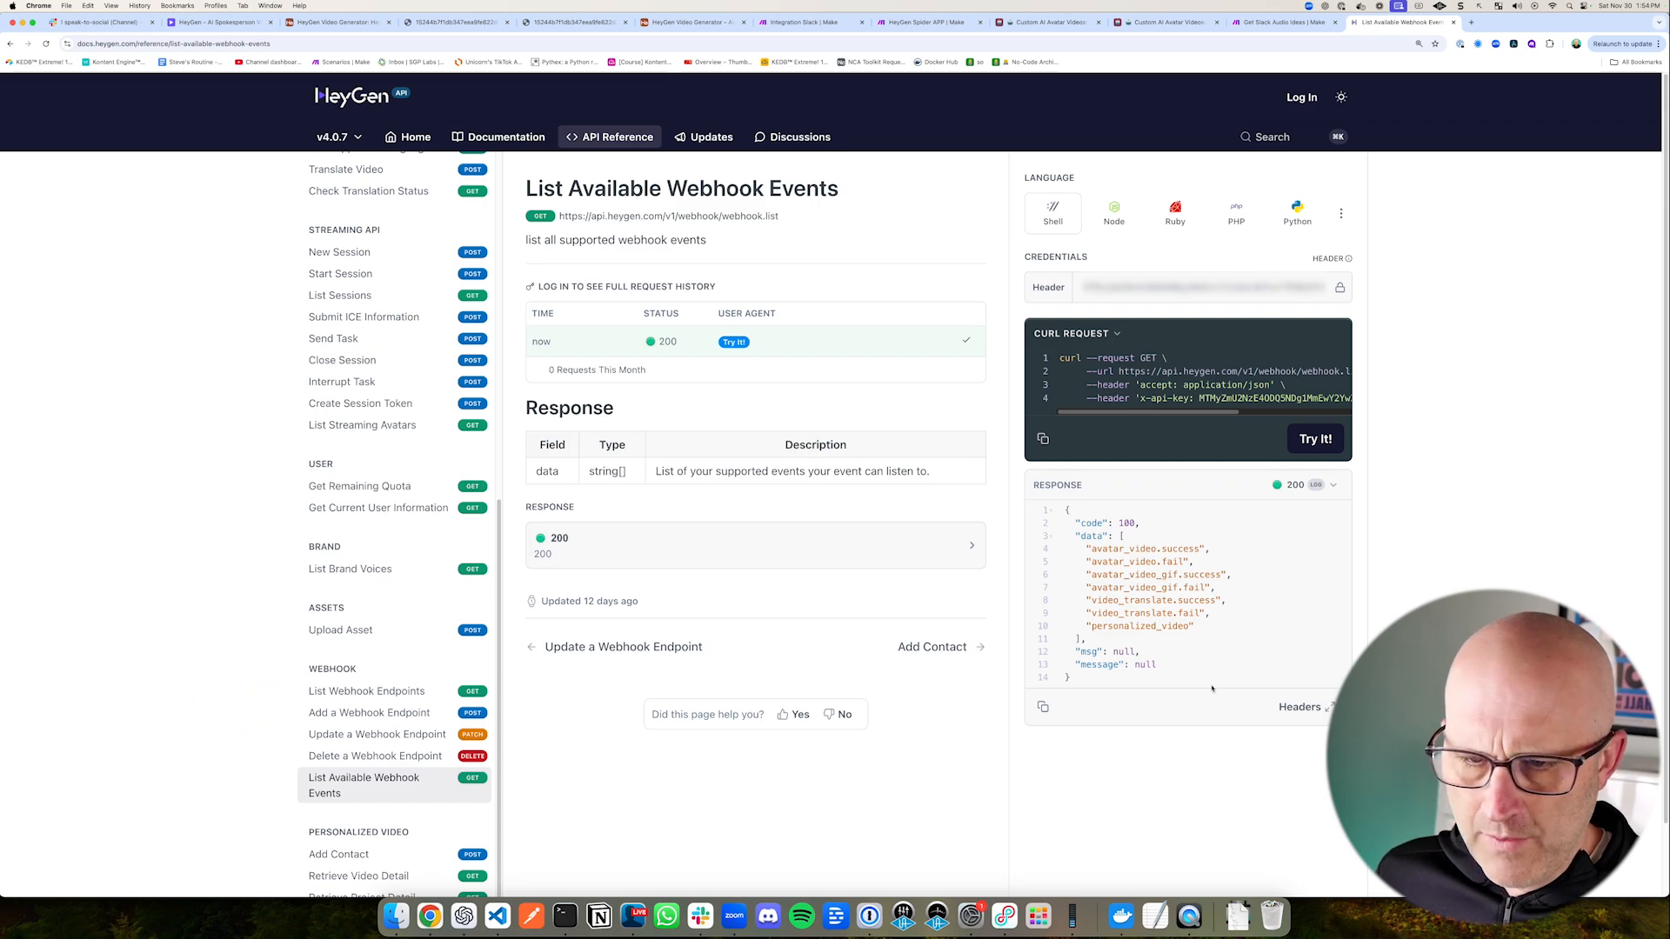
left_click_drag(1207, 555, 1099, 558)
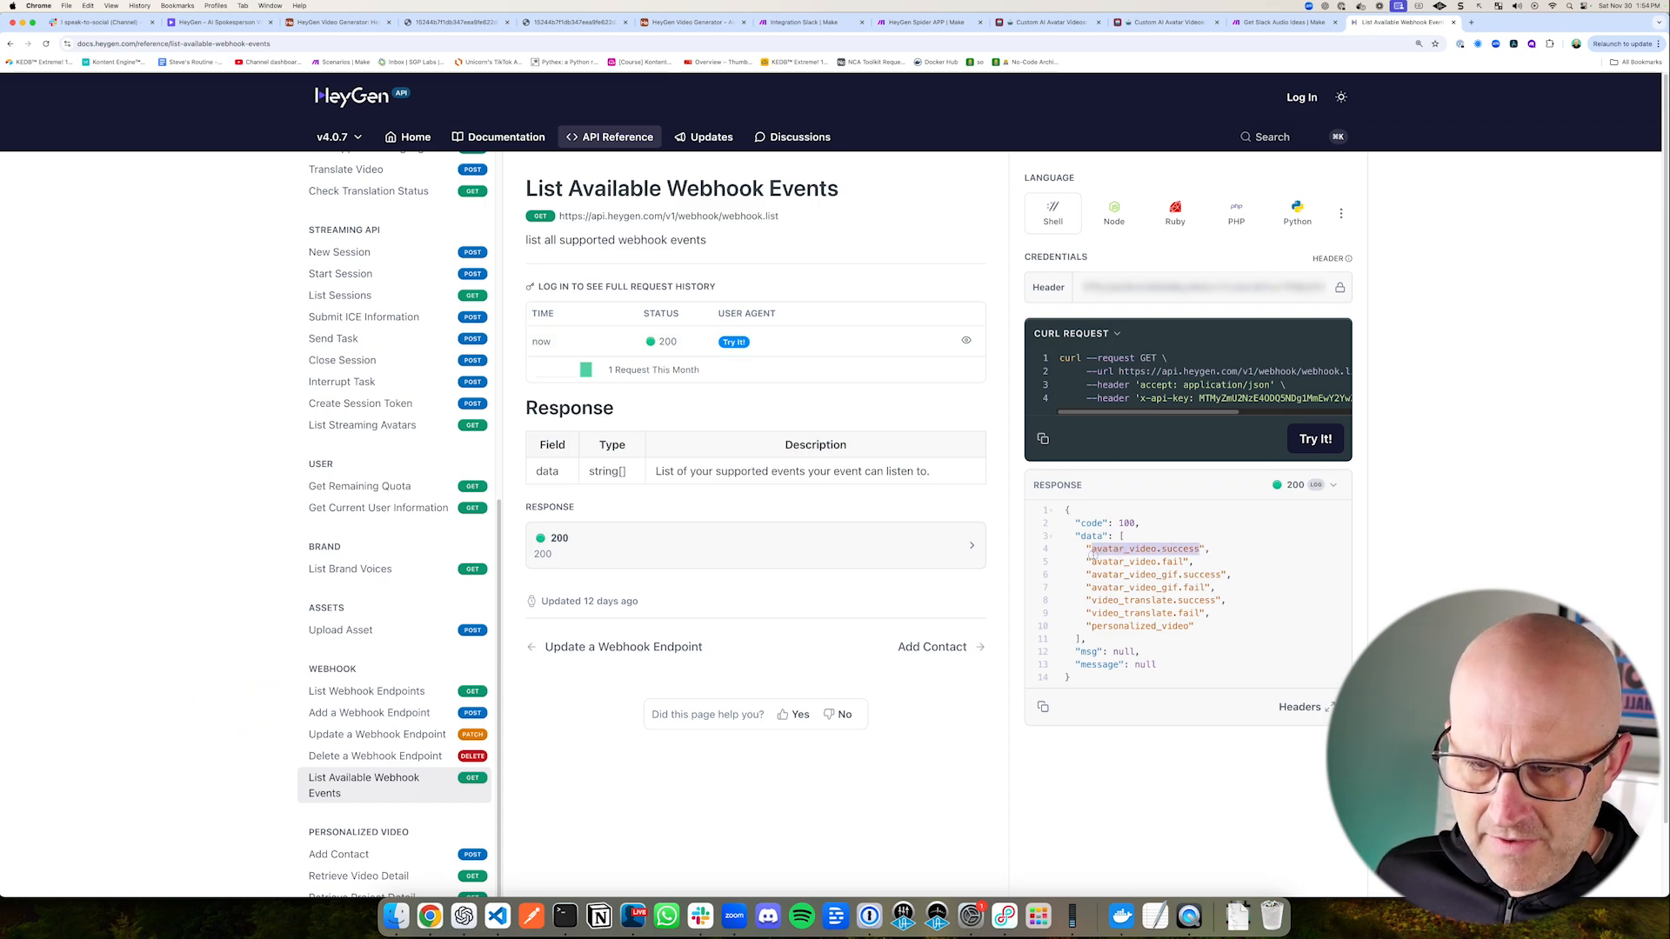
right_click(1112, 548)
left_click(1152, 592)
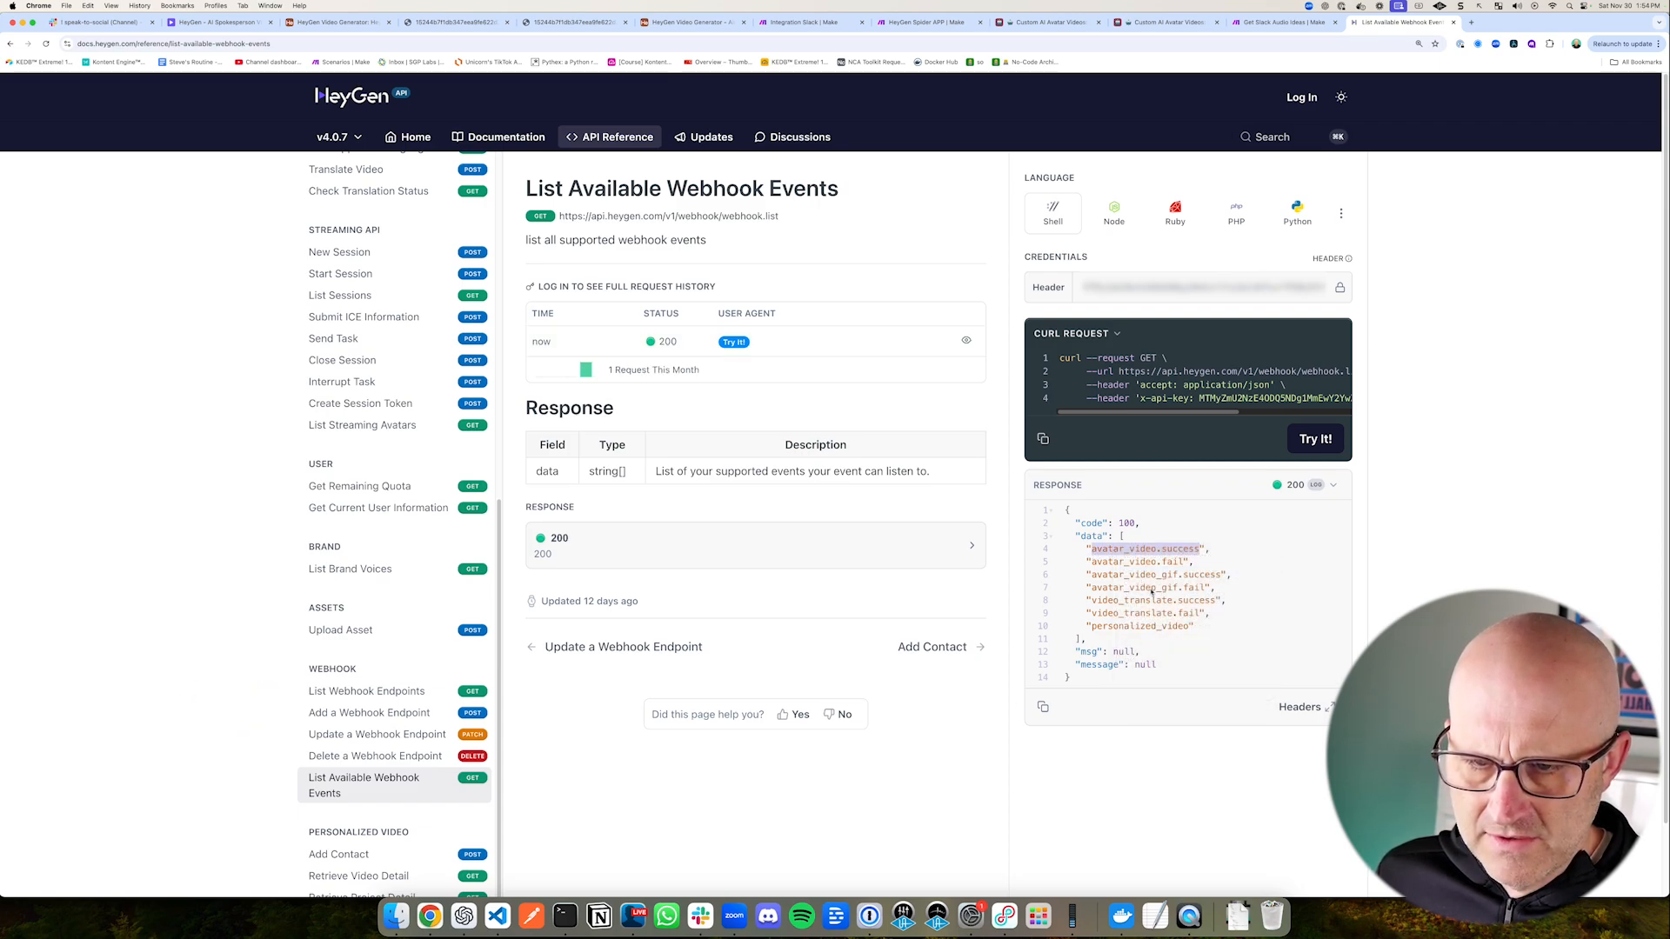
left_click_drag(1297, 643, 1180, 584)
Step: Add avatar_video.success as an events string in the Add a Webhook Endpoint body parameters
left_click_drag(176, 671, 297, 708)
left_click(365, 717)
scroll(569, 697, "down", 1)
left_click_drag(637, 619, 555, 690)
left_click_drag(654, 724, 628, 758)
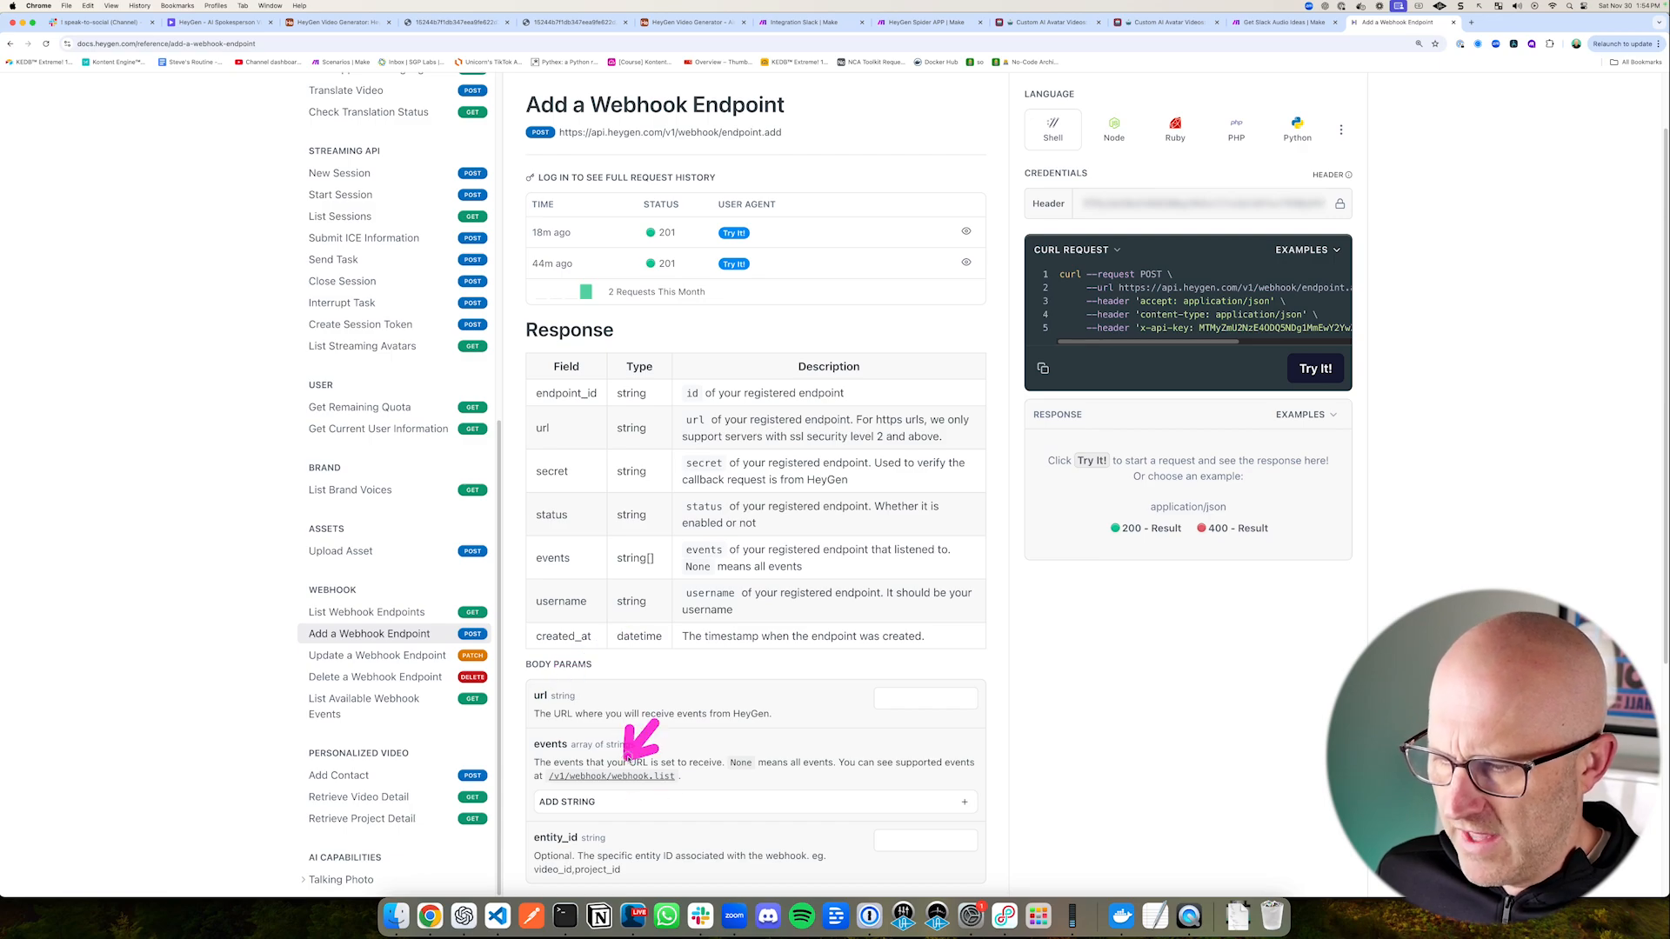
left_click(581, 801)
left_click(561, 836)
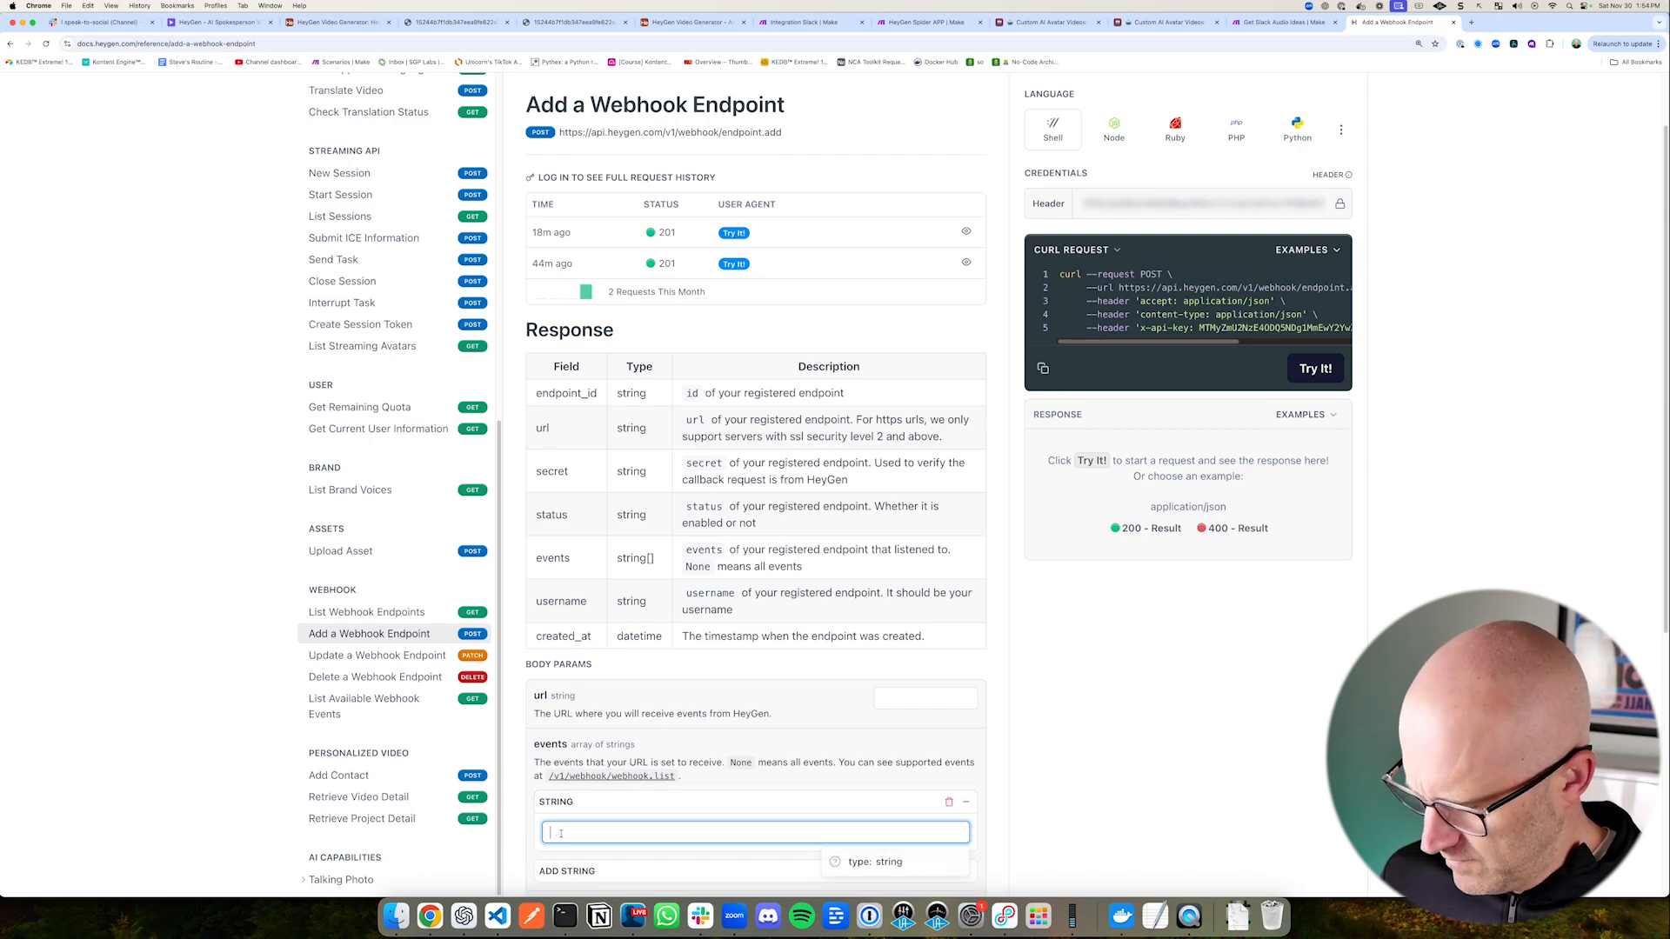
key("super+v")
scroll(739, 597, "down", 2)
left_click_drag(739, 596, 677, 645)
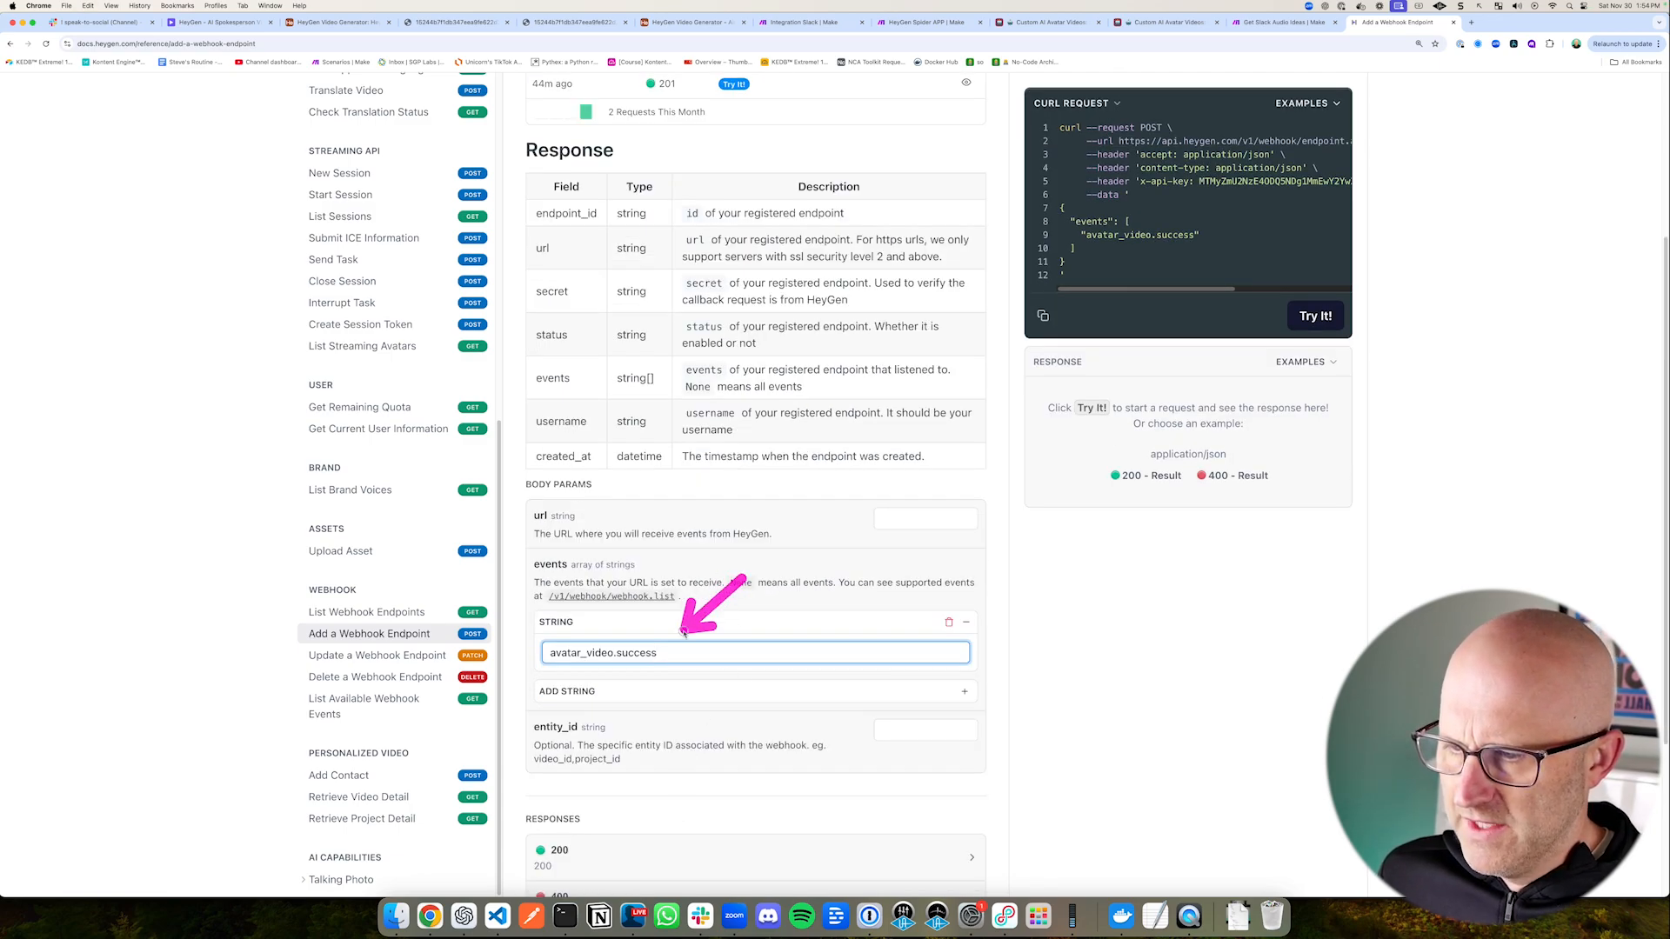
mouse_move(514, 605)
left_mouse_down()
mouse_move(701, 677)
mouse_move(992, 680)
left_mouse_up()
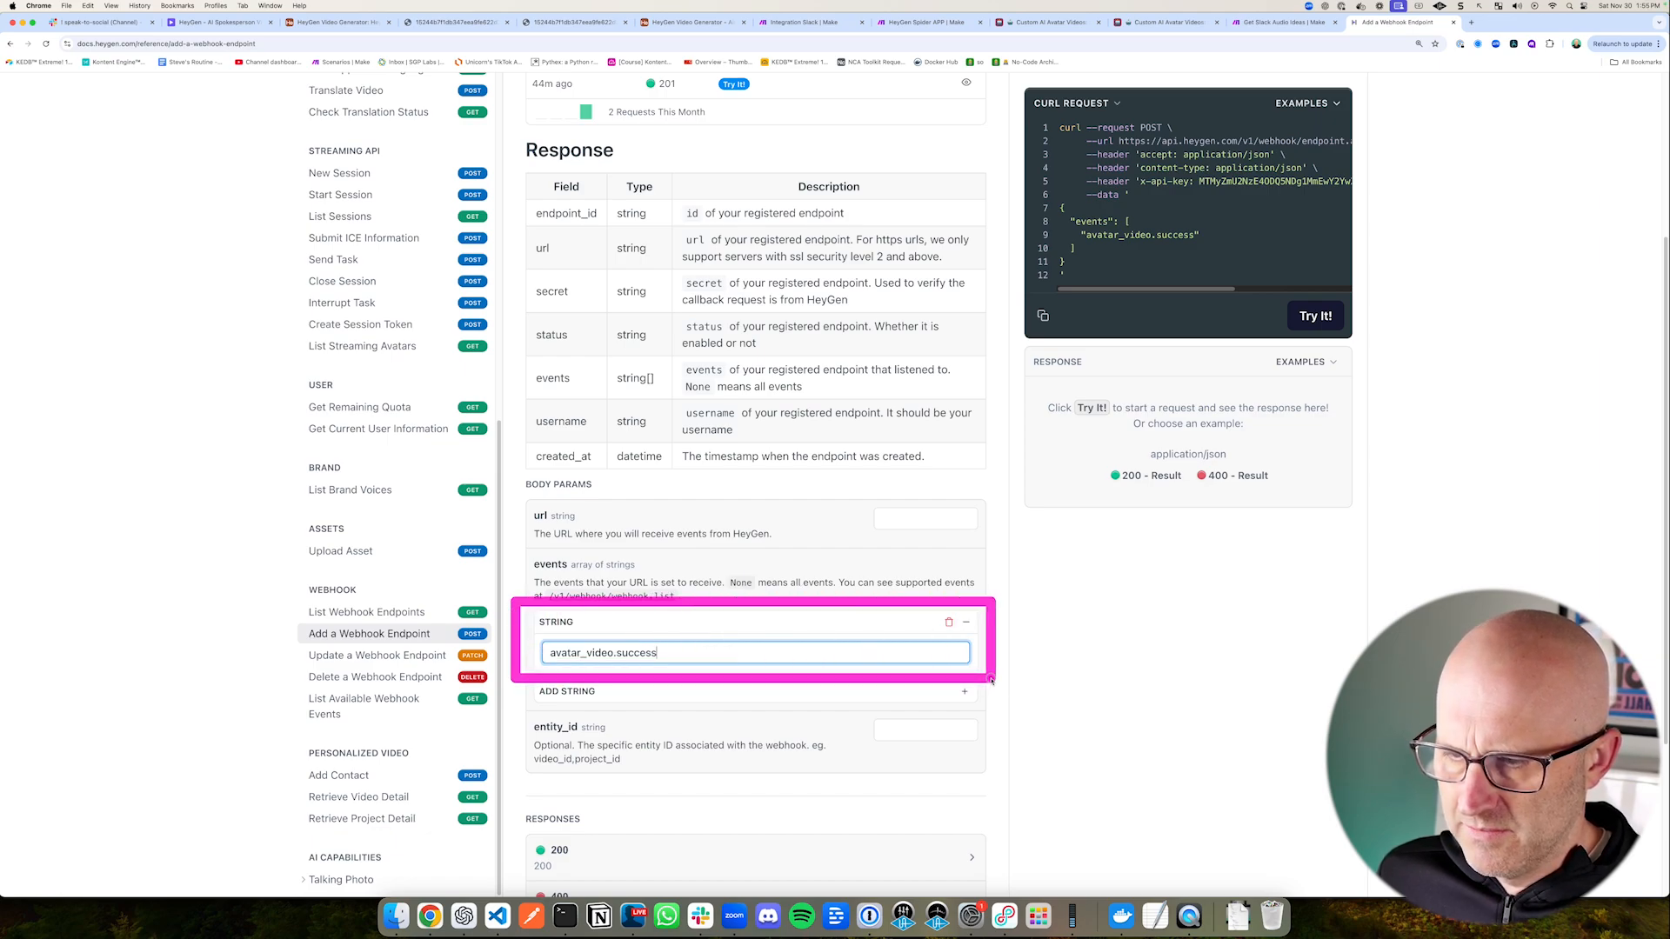
Step: Switch to the HeyGen Video Generator automation in Airtable and test the conditional group's conditions
left_click(337, 26)
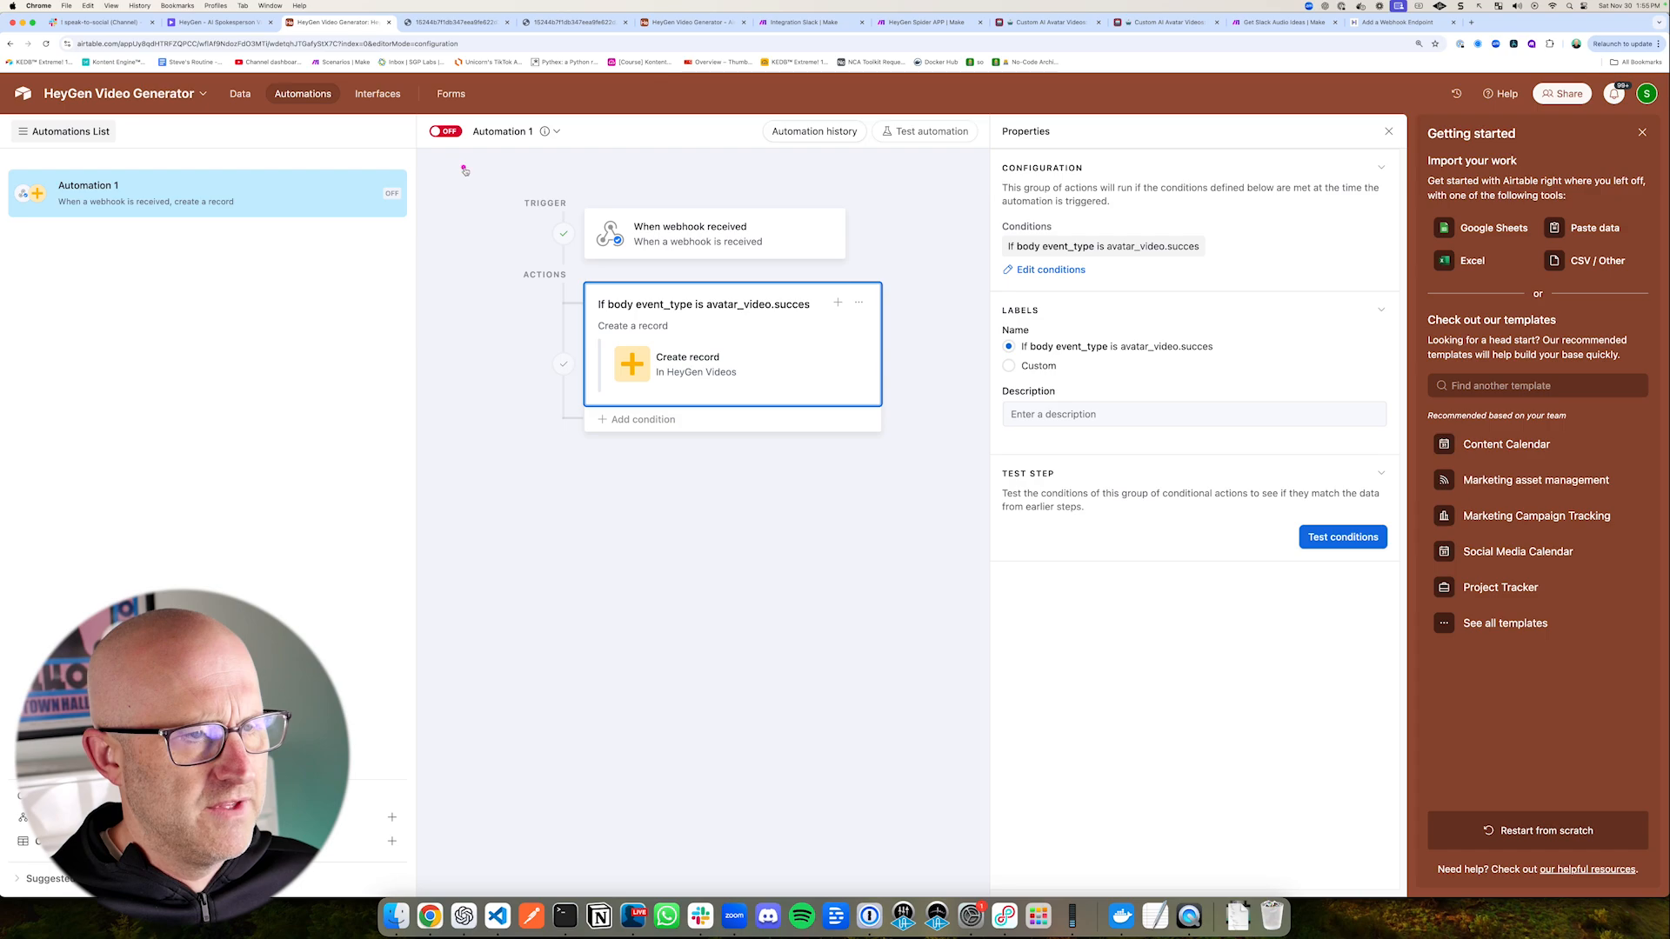
left_click_drag(465, 170, 939, 455)
left_click_drag(959, 342, 903, 308)
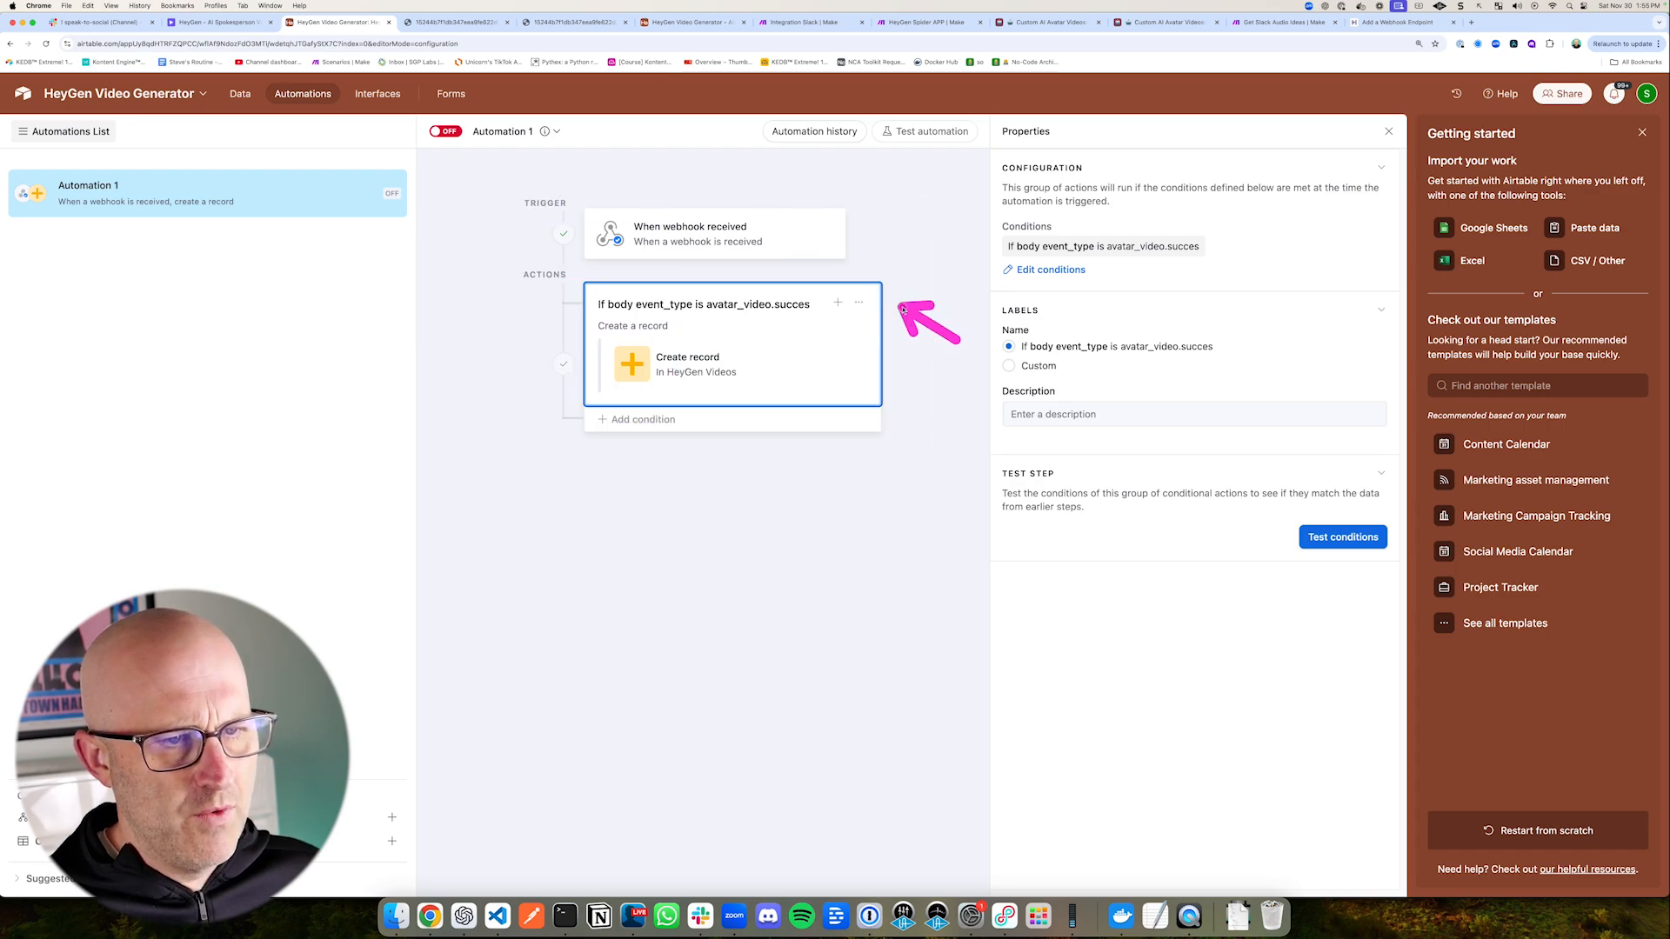
left_click_drag(1166, 532, 1252, 532)
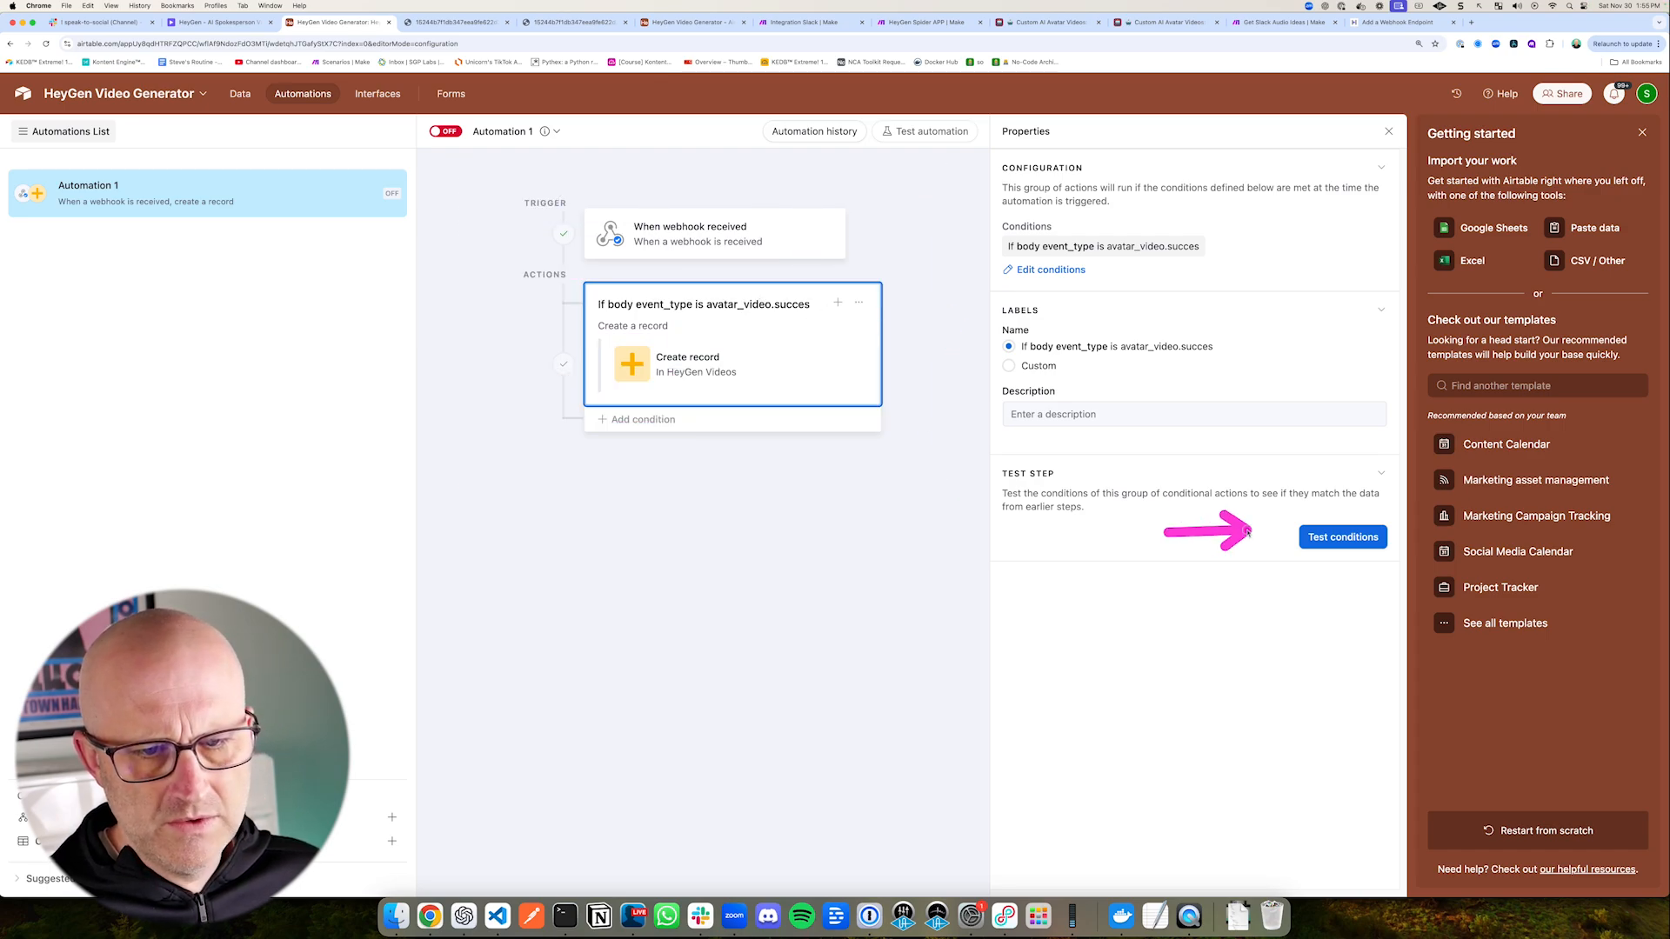
left_click(1343, 537)
left_click_drag(1306, 850, 1339, 809)
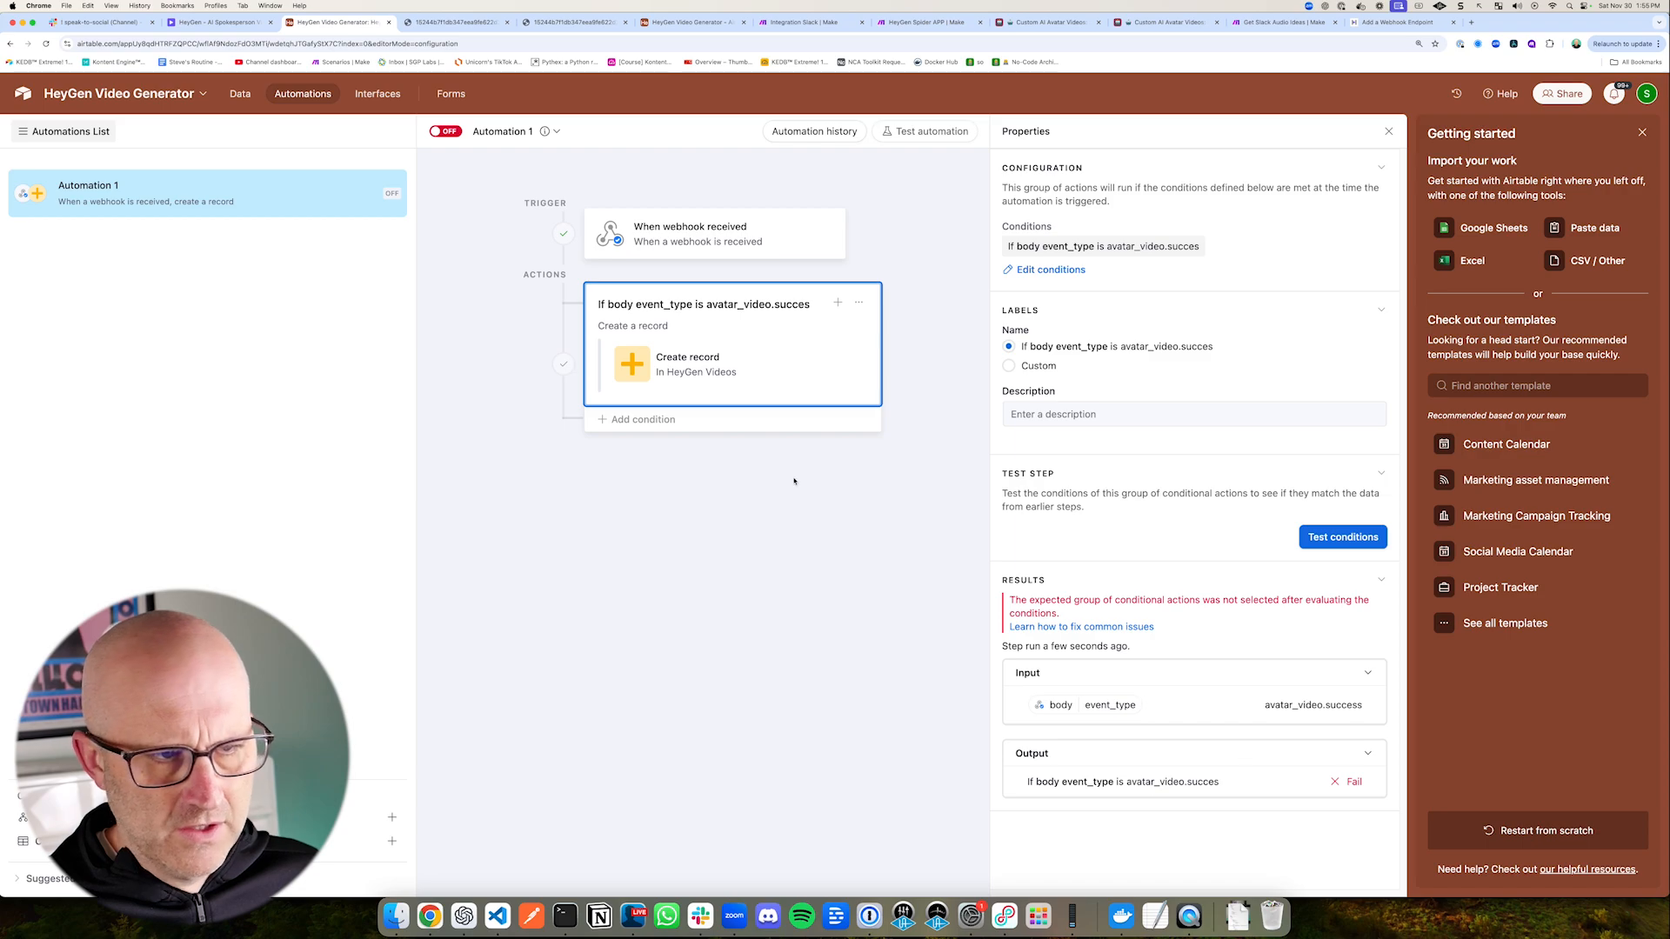
left_click_drag(1264, 746, 1235, 770)
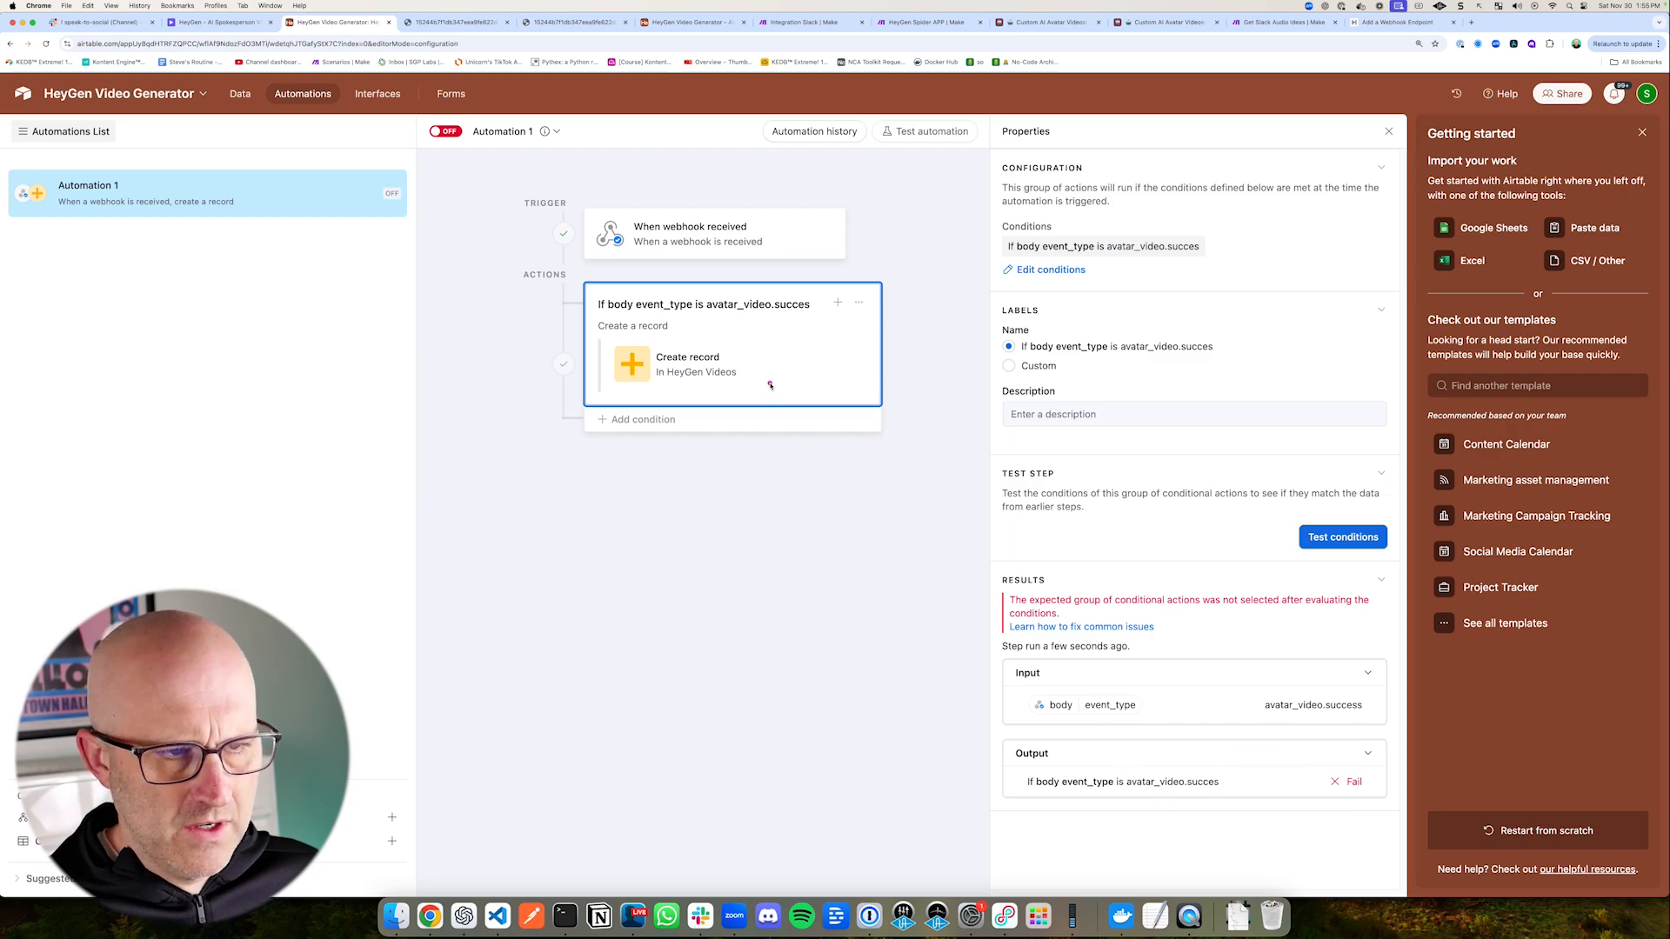
Step: Correct the group's body event_type condition value to avatar_video.success and test the conditions again
left_click_drag(911, 203, 984, 221)
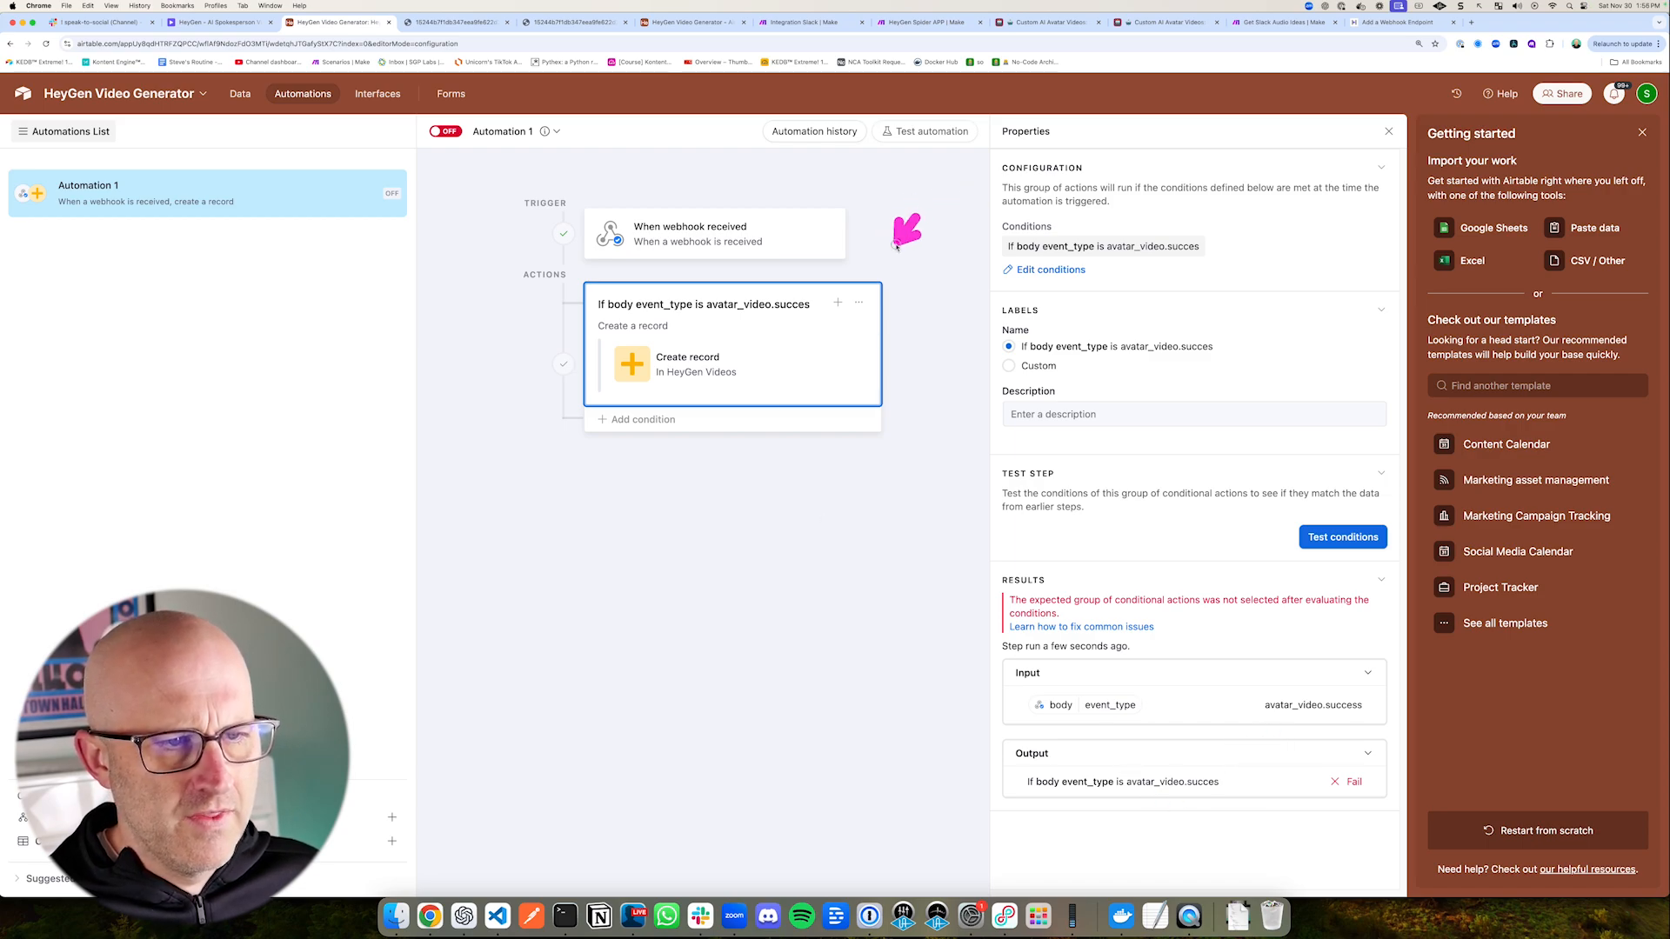
left_click(1052, 270)
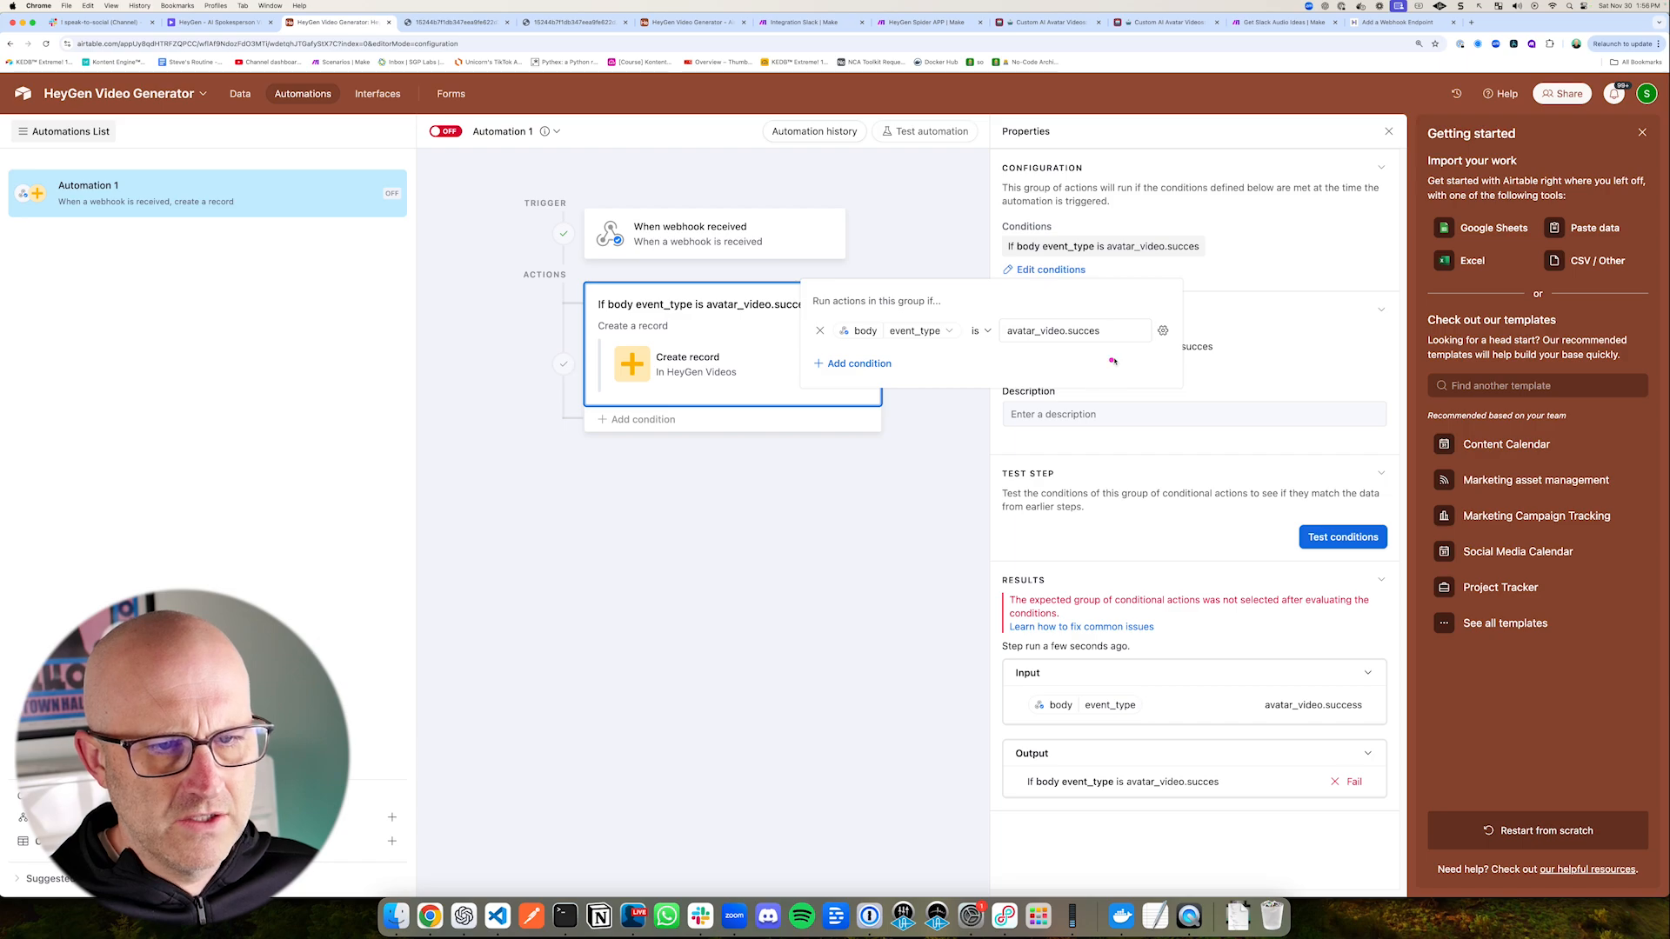
left_click(1109, 329)
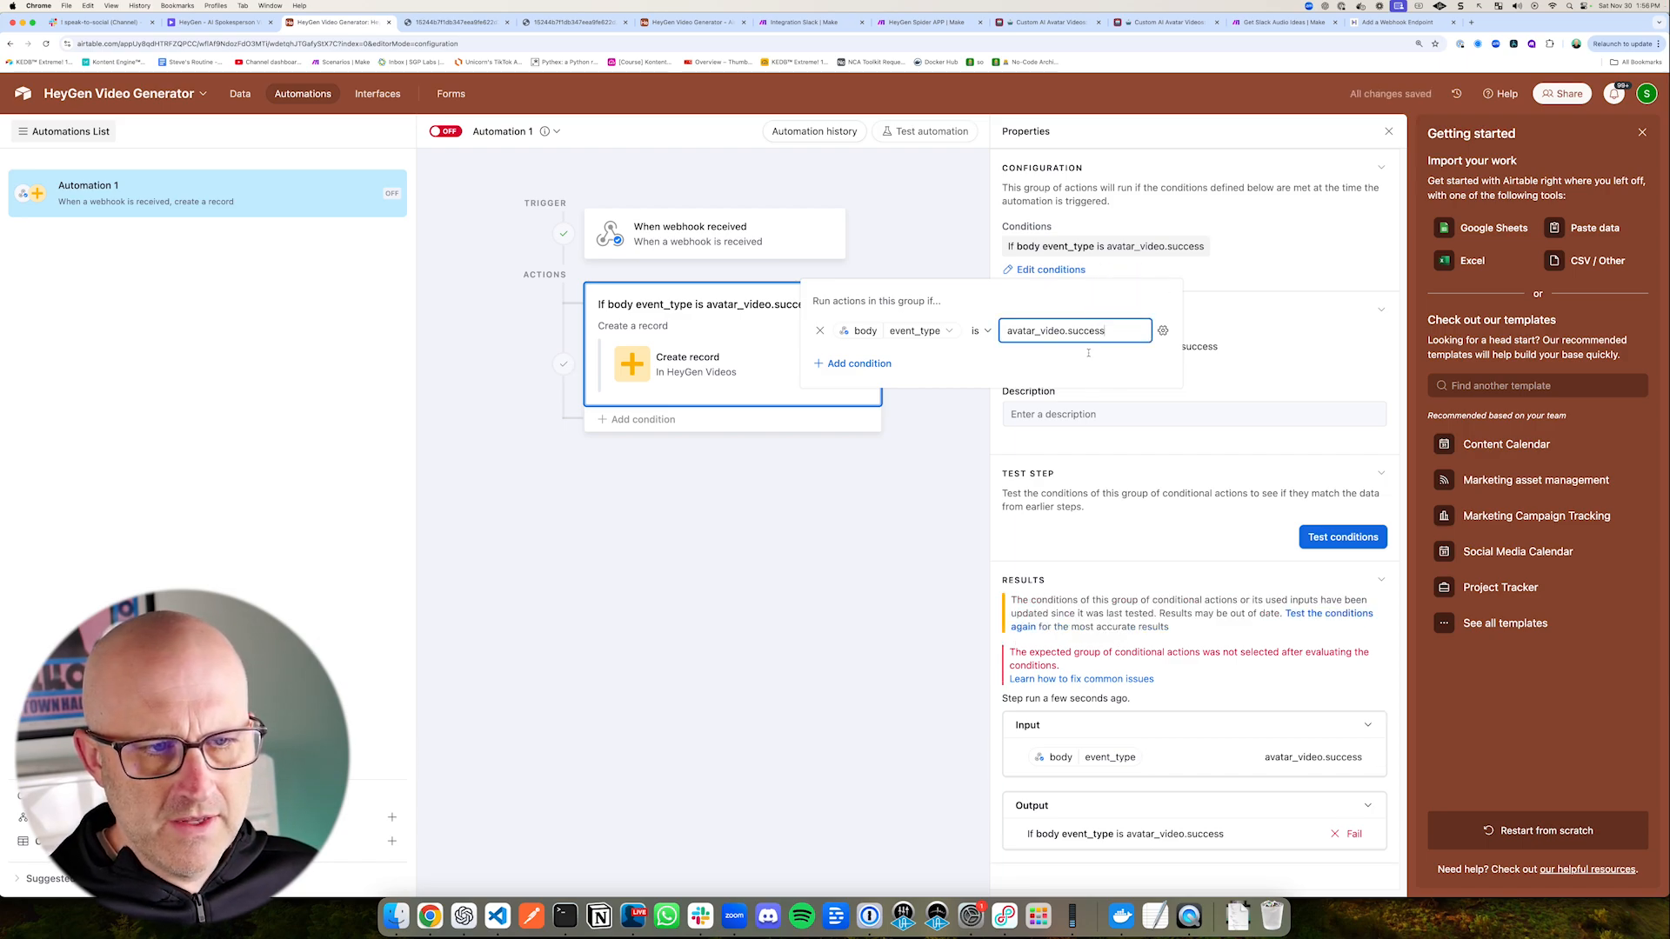
left_click(780, 328)
left_click(1339, 537)
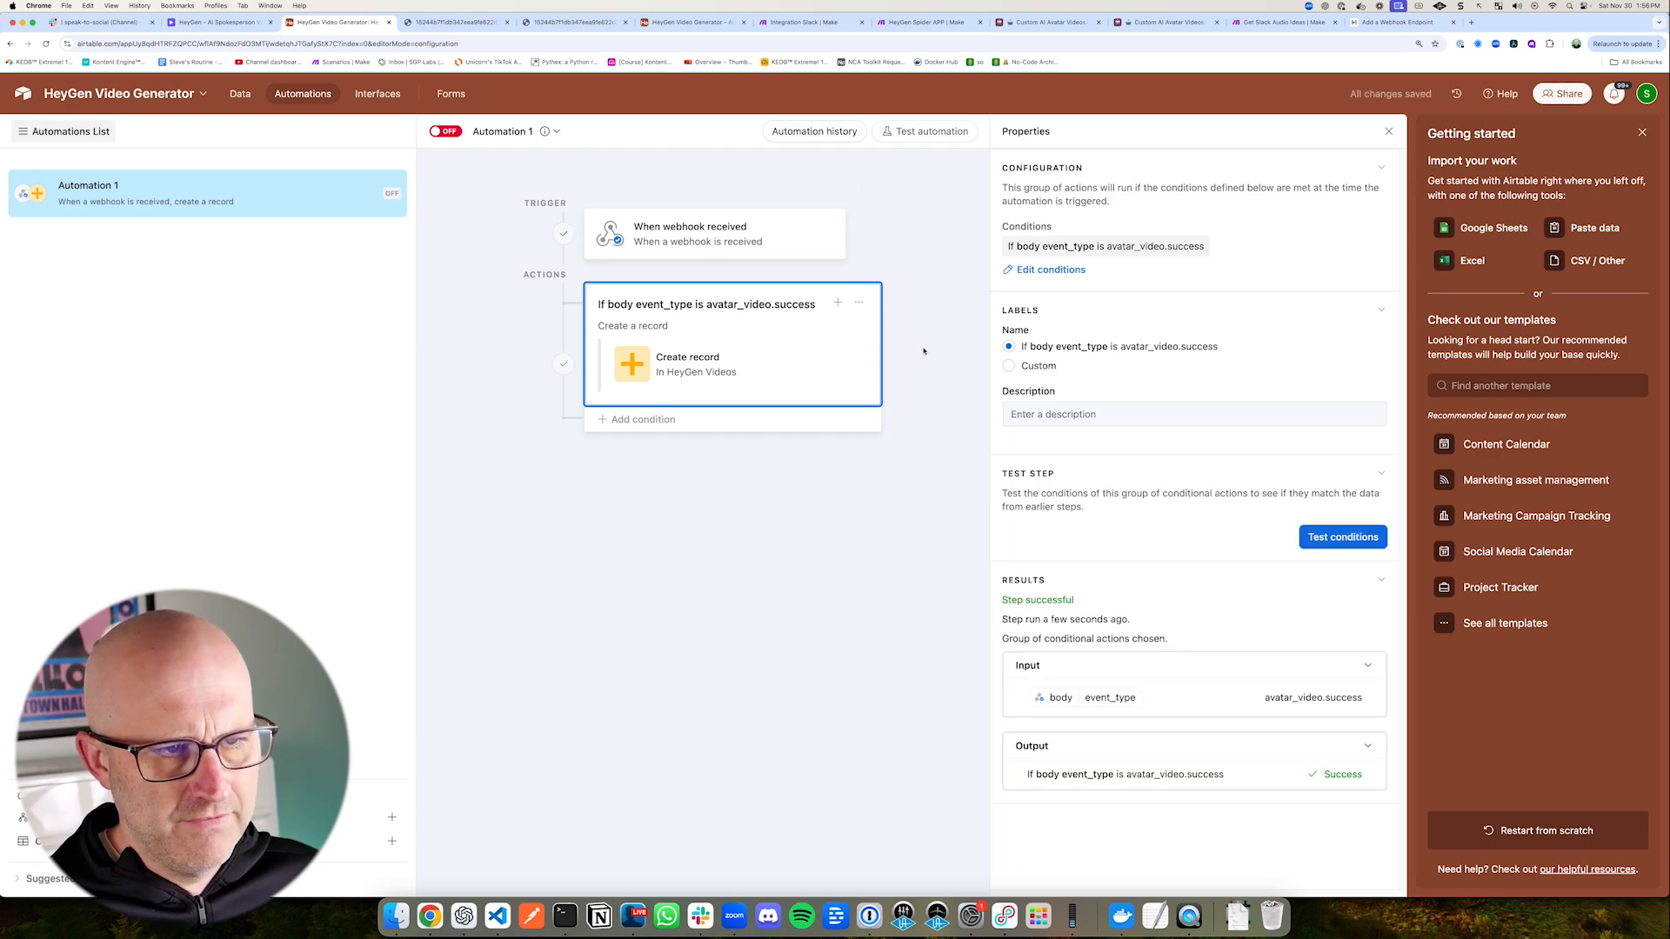
left_click_drag(1277, 737, 1383, 794)
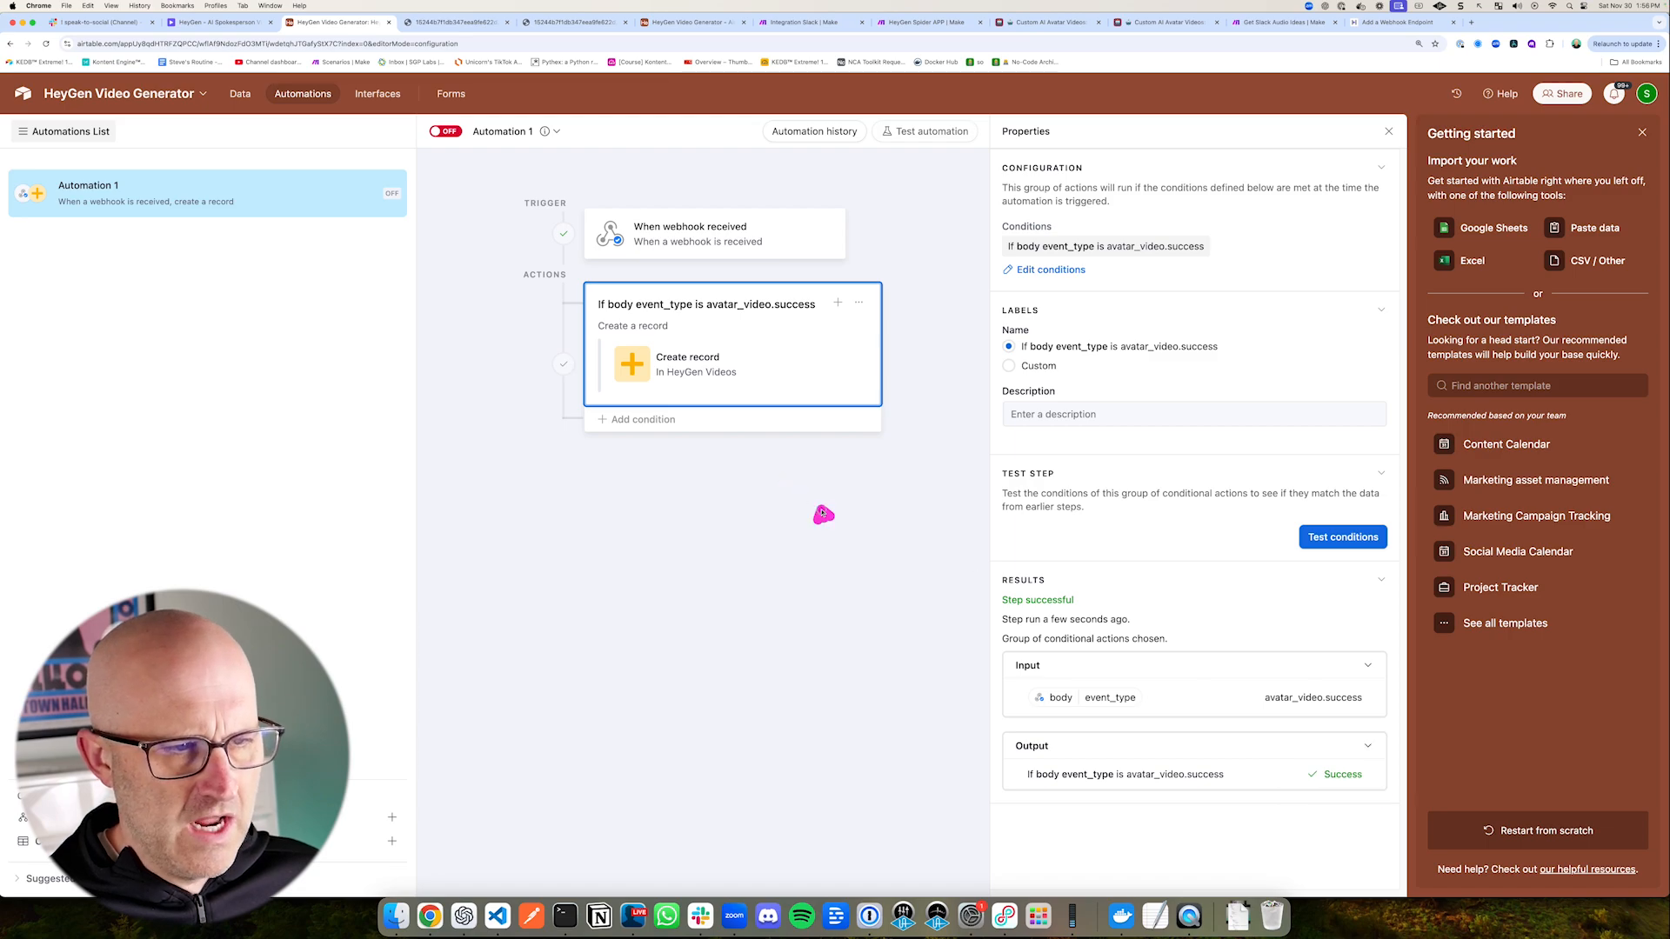
Step: Run the Create record action's test as configured so it adds a record to the HeyGen Videos table
left_click_drag(822, 514, 740, 382)
left_click(669, 361)
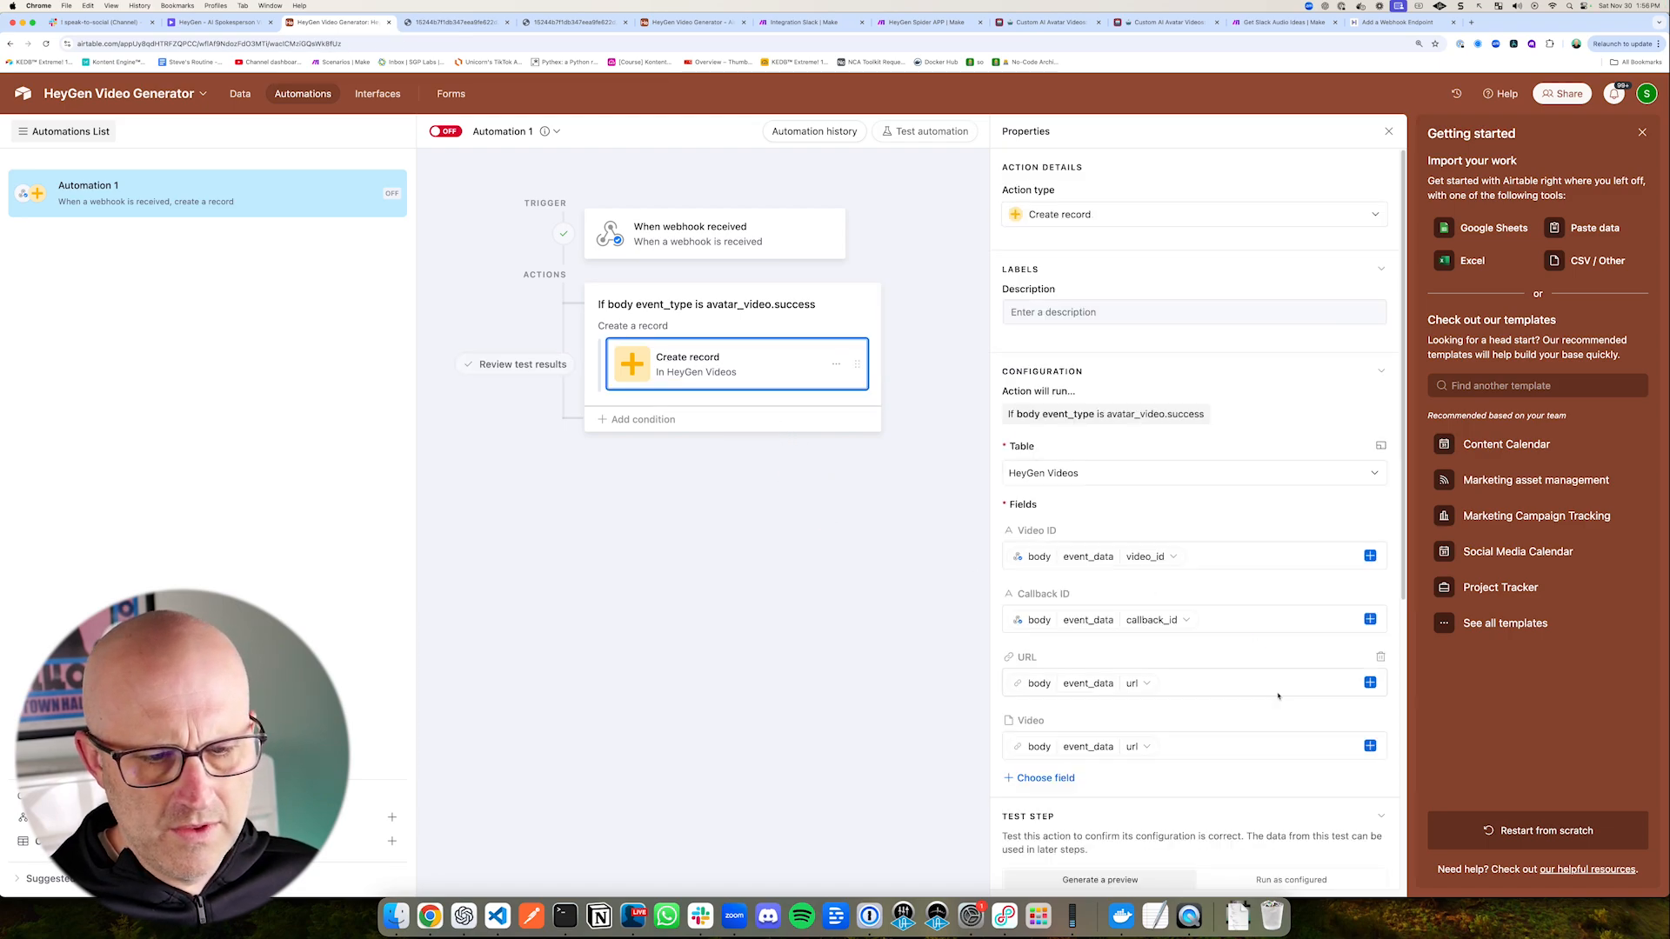
scroll(1278, 696, "down", 5)
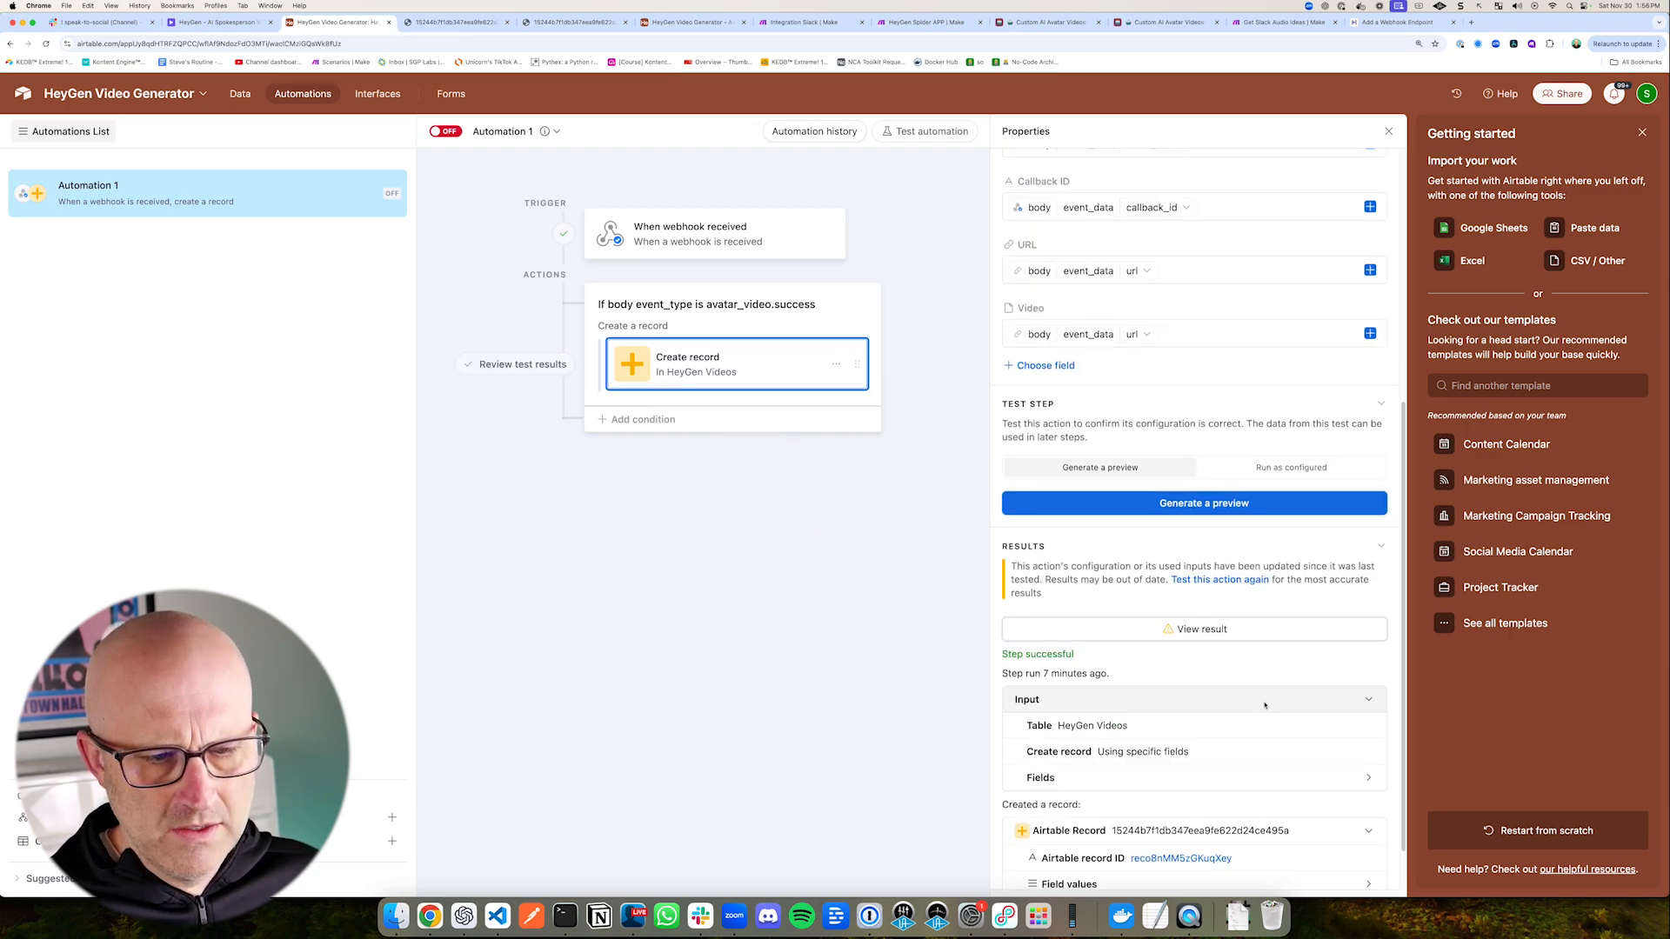
left_click(1287, 467)
left_click_drag(1248, 440, 1212, 485)
left_click(1201, 502)
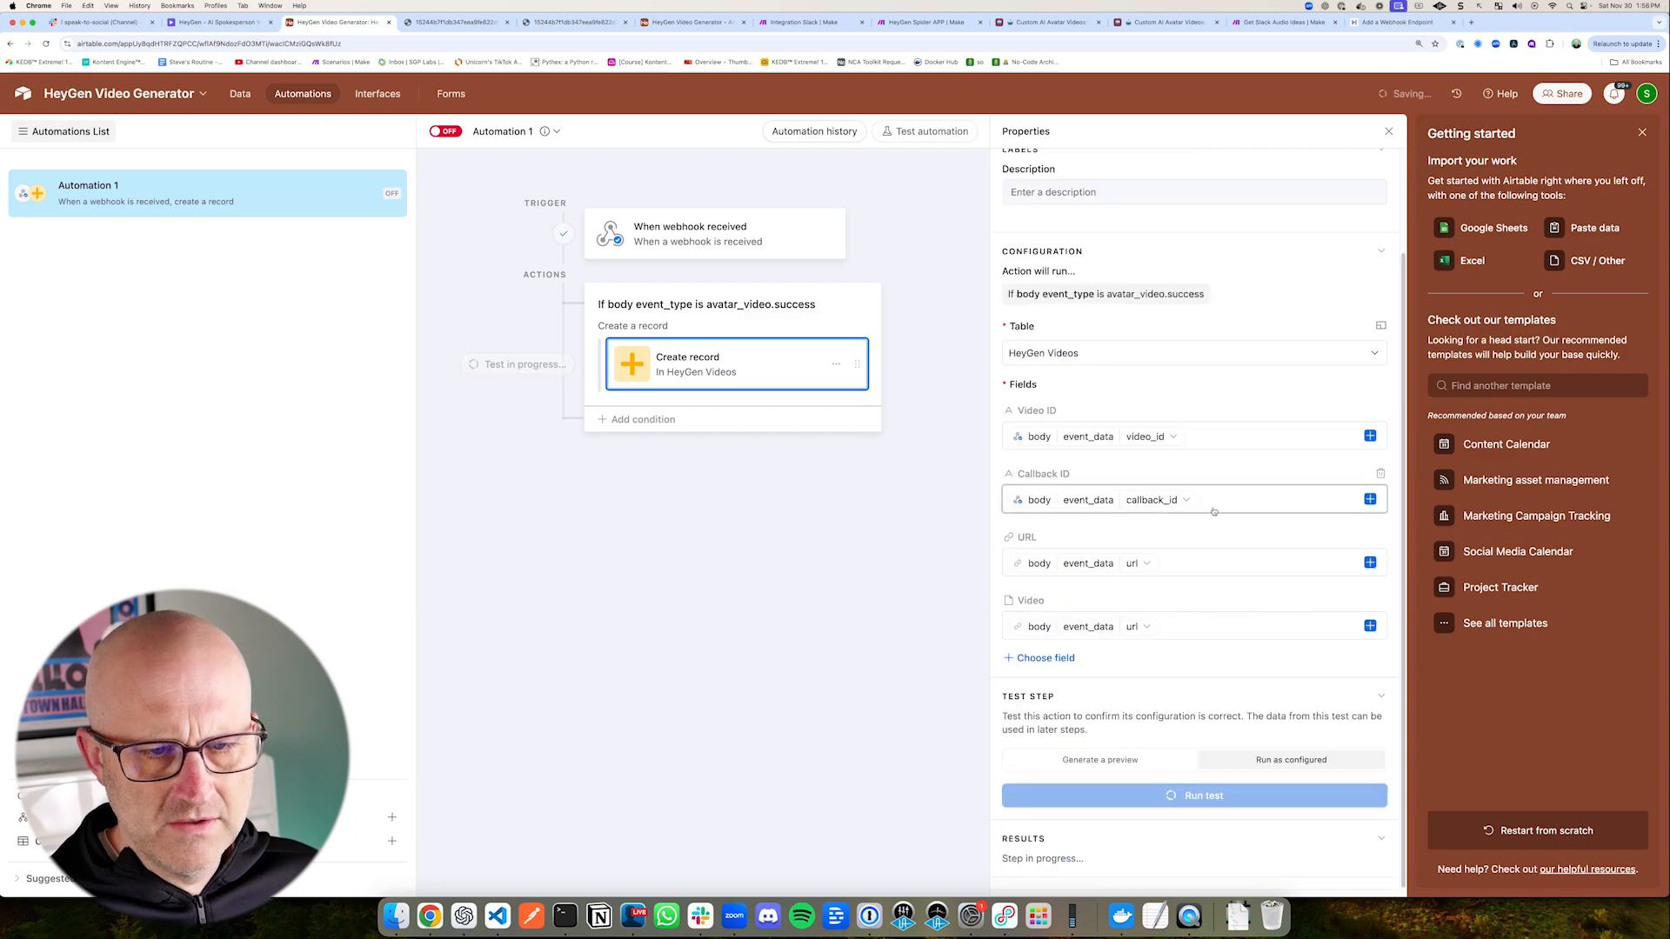
left_click_drag(291, 186, 249, 122)
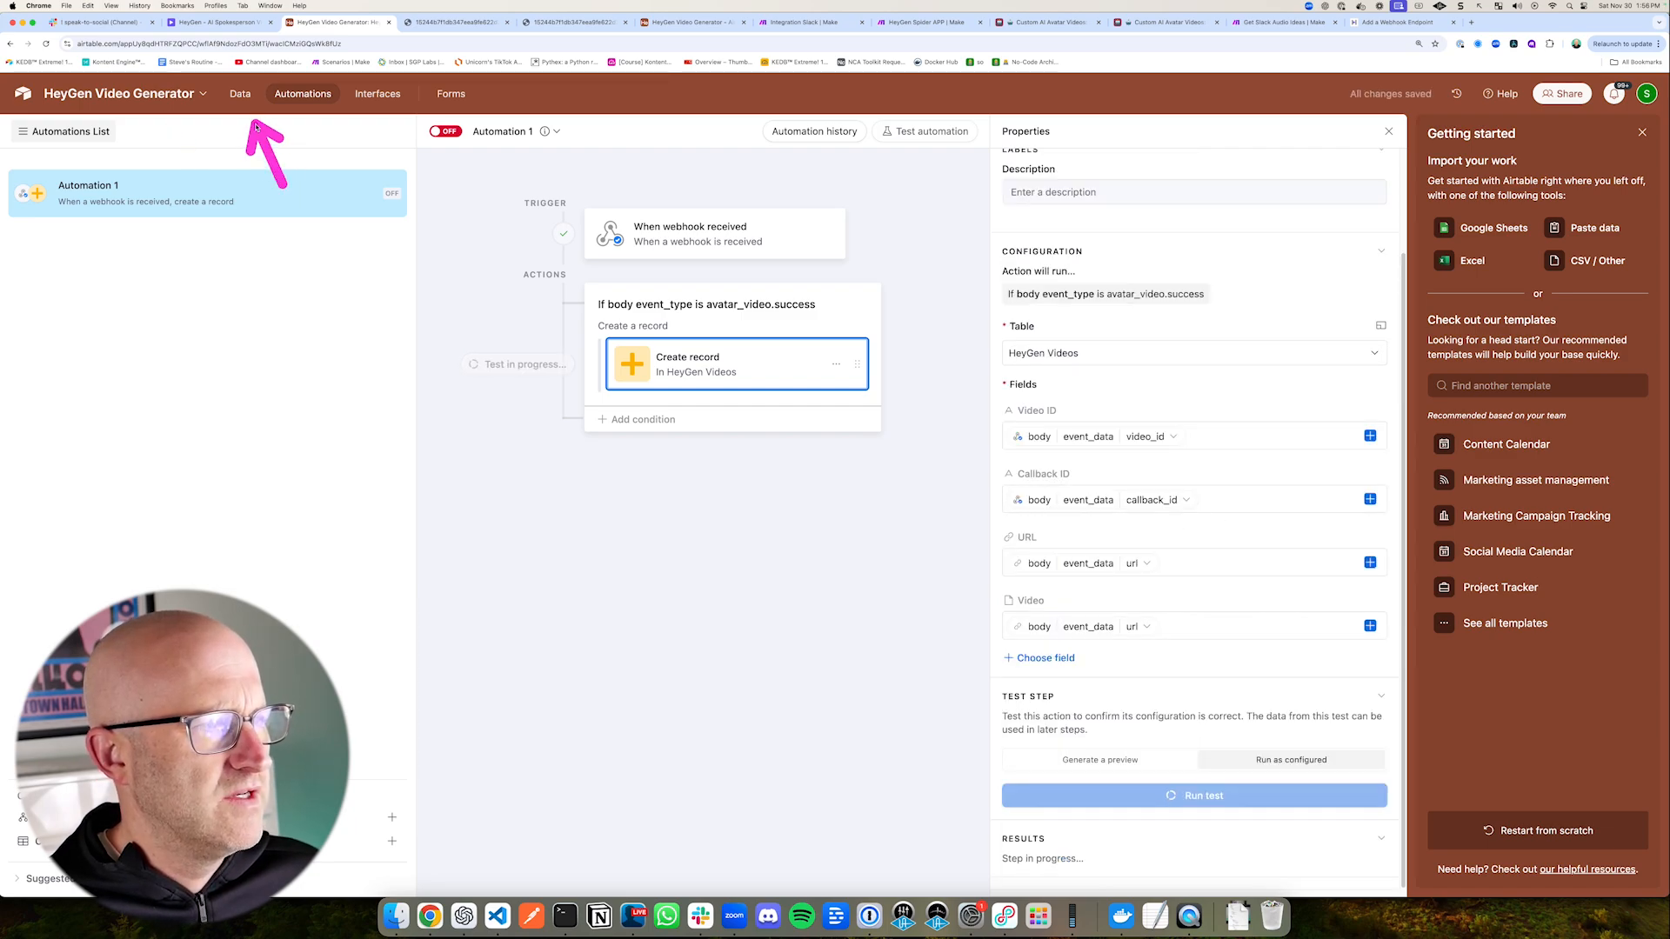
Step: In the HeyGen Videos table, open the second record's video URL and play its 1920x1080.mp4 attachment
left_click(240, 93)
left_click_drag(722, 382, 696, 291)
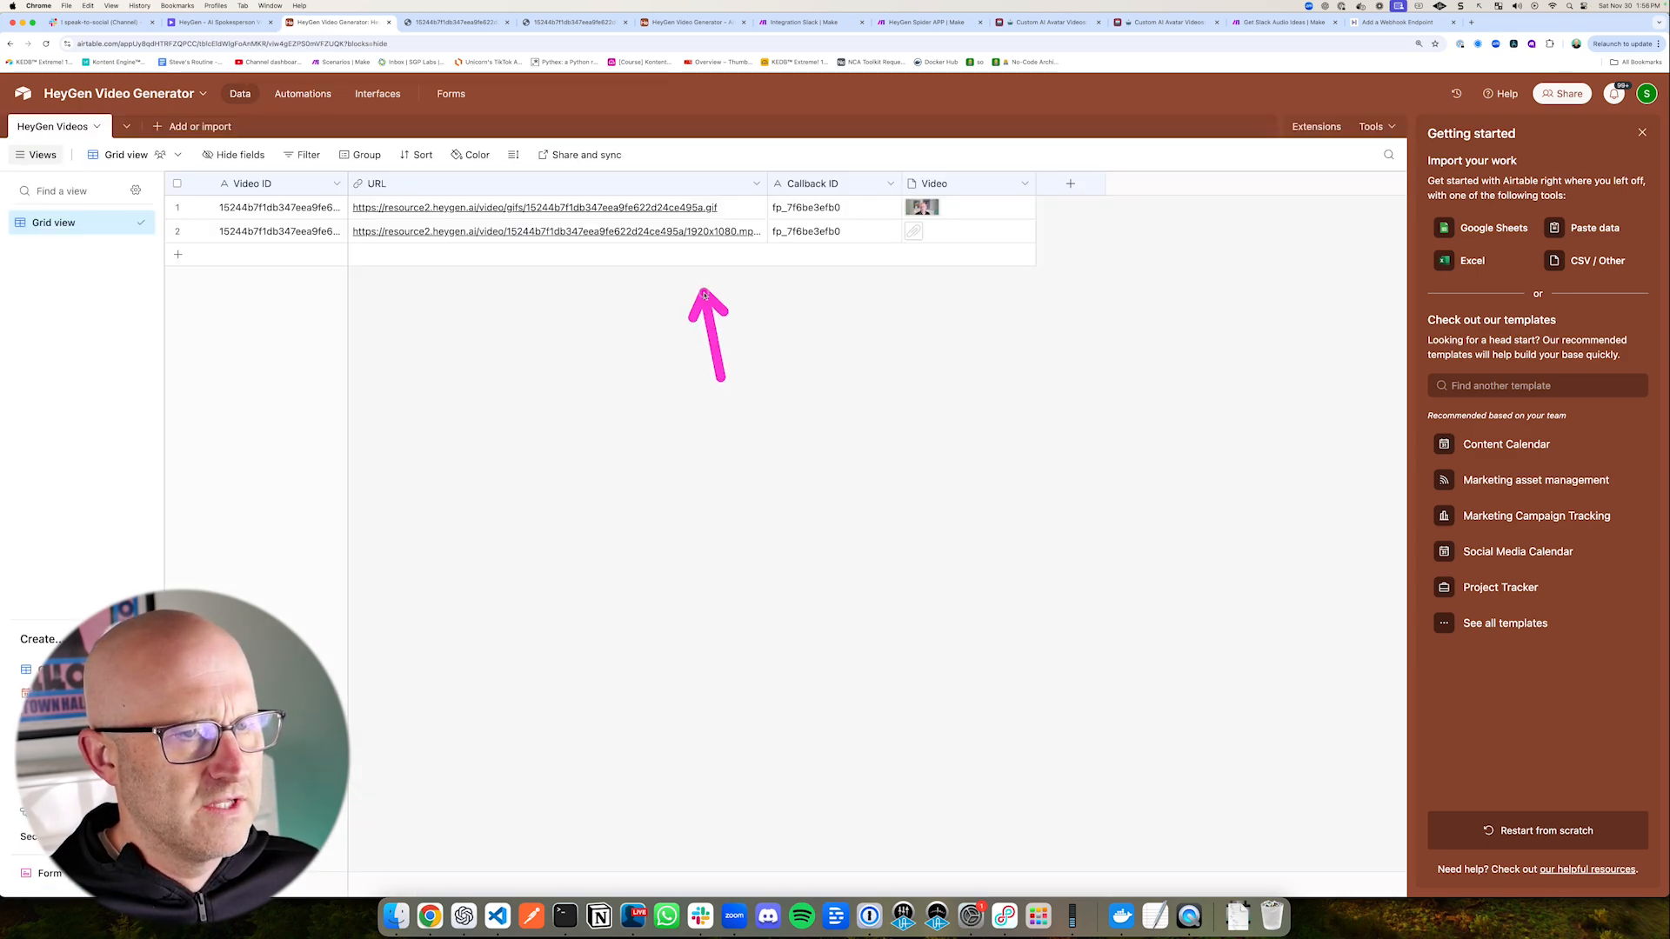
left_click_drag(616, 353, 616, 268)
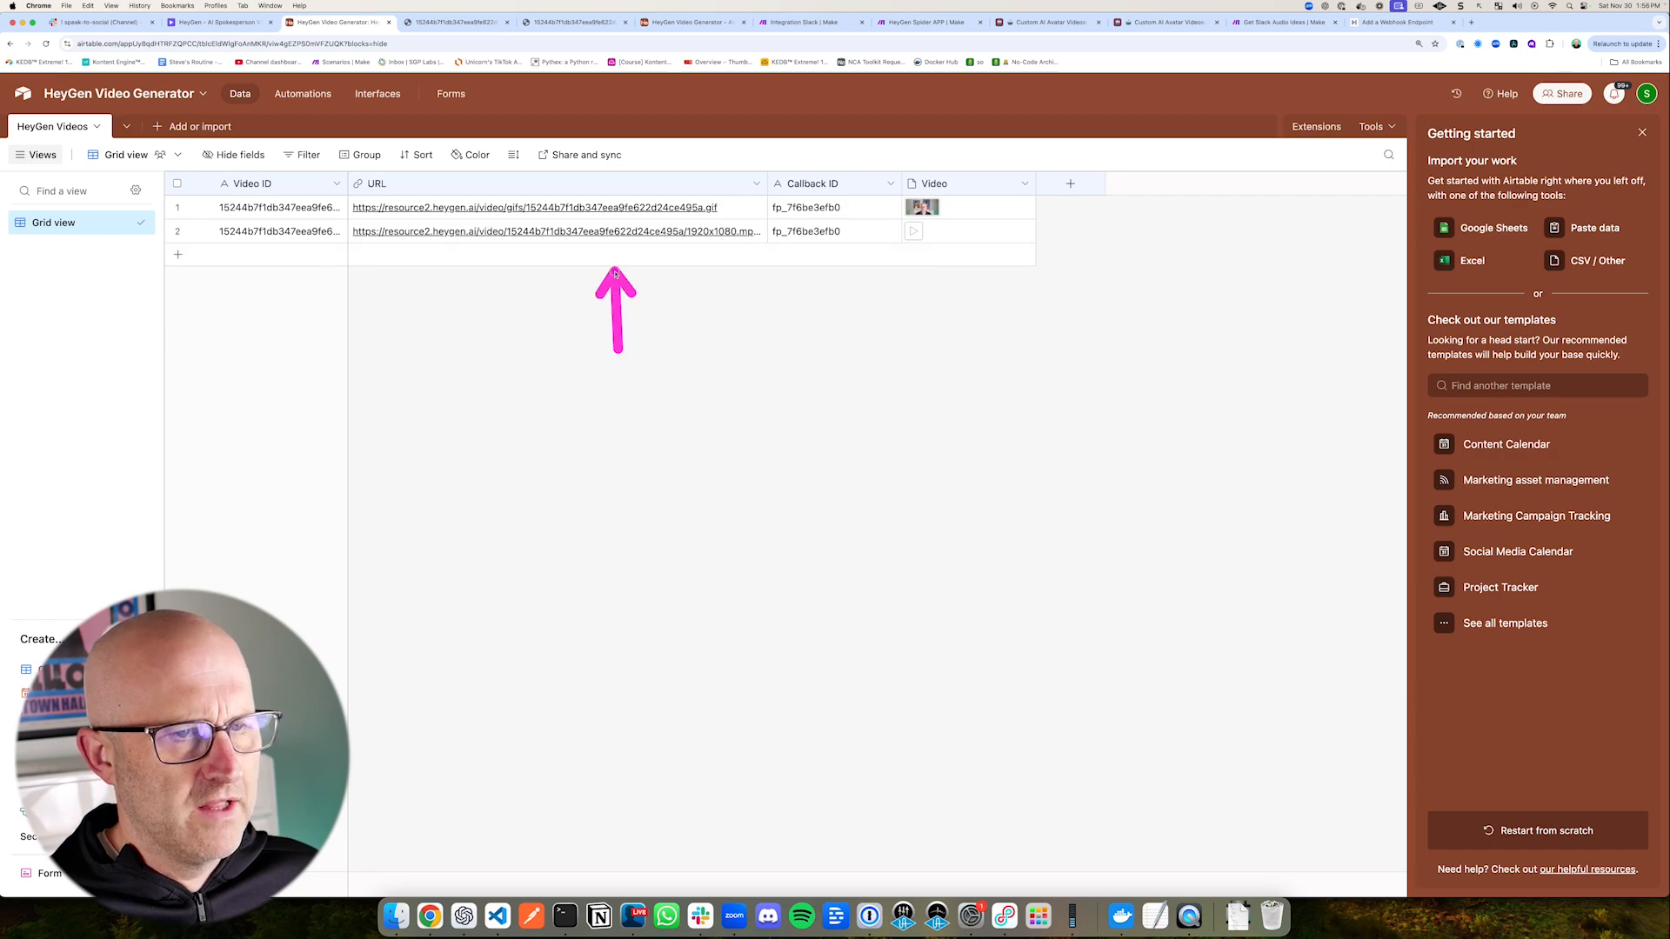
left_click(578, 231)
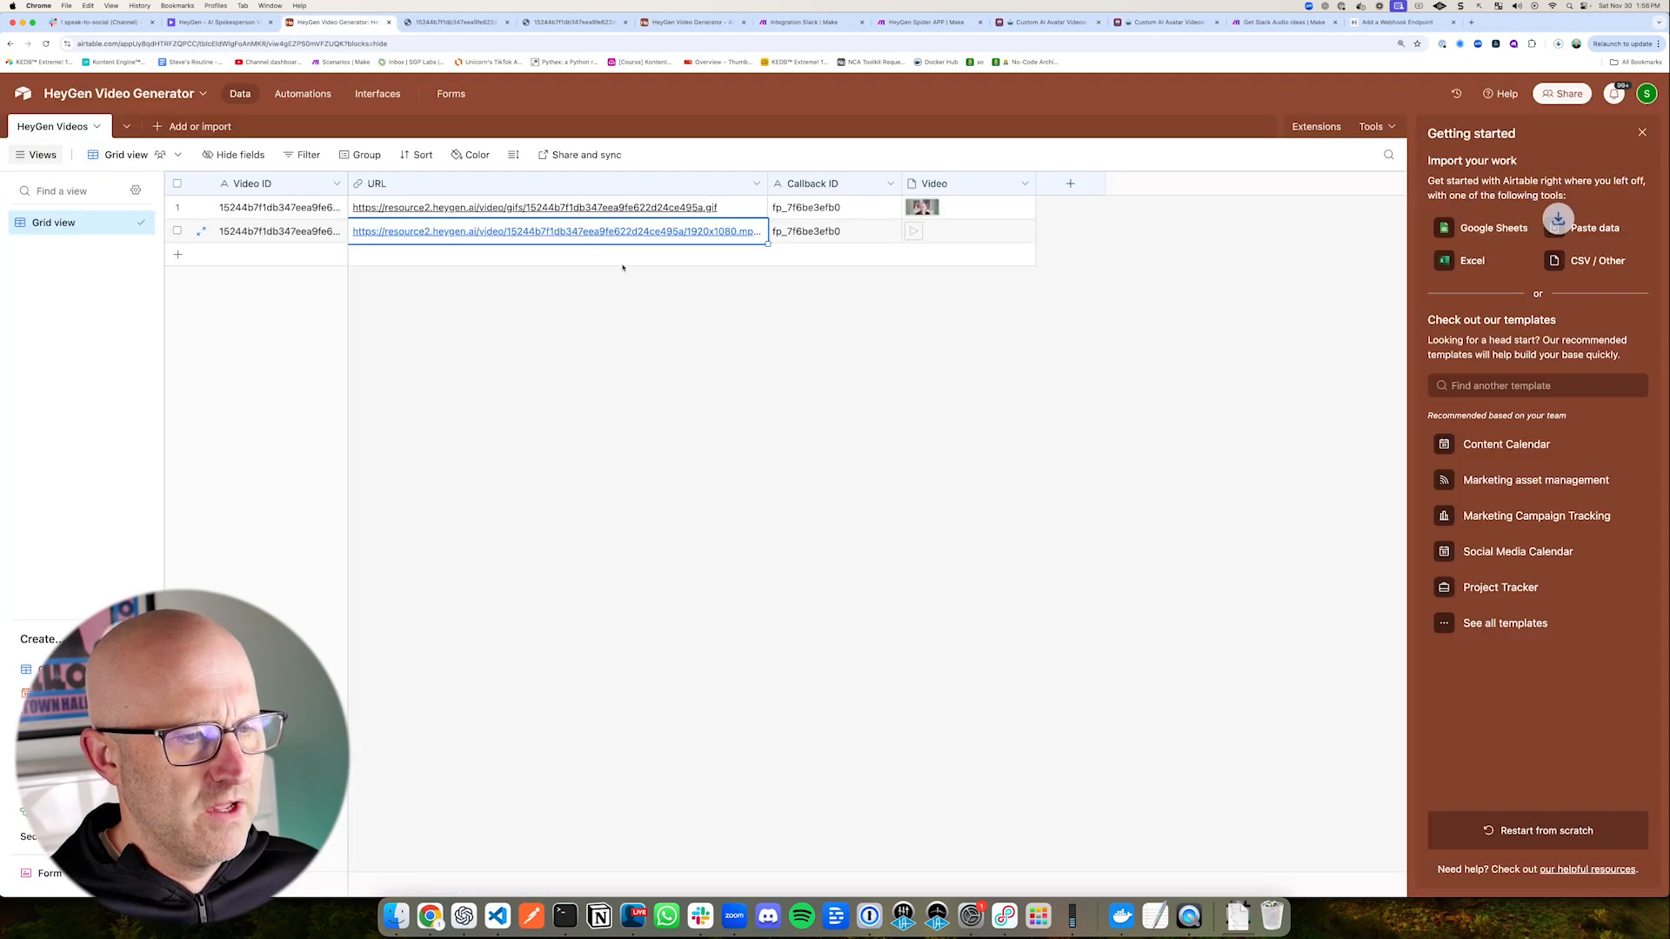
left_click_drag(1286, 120, 1399, 84)
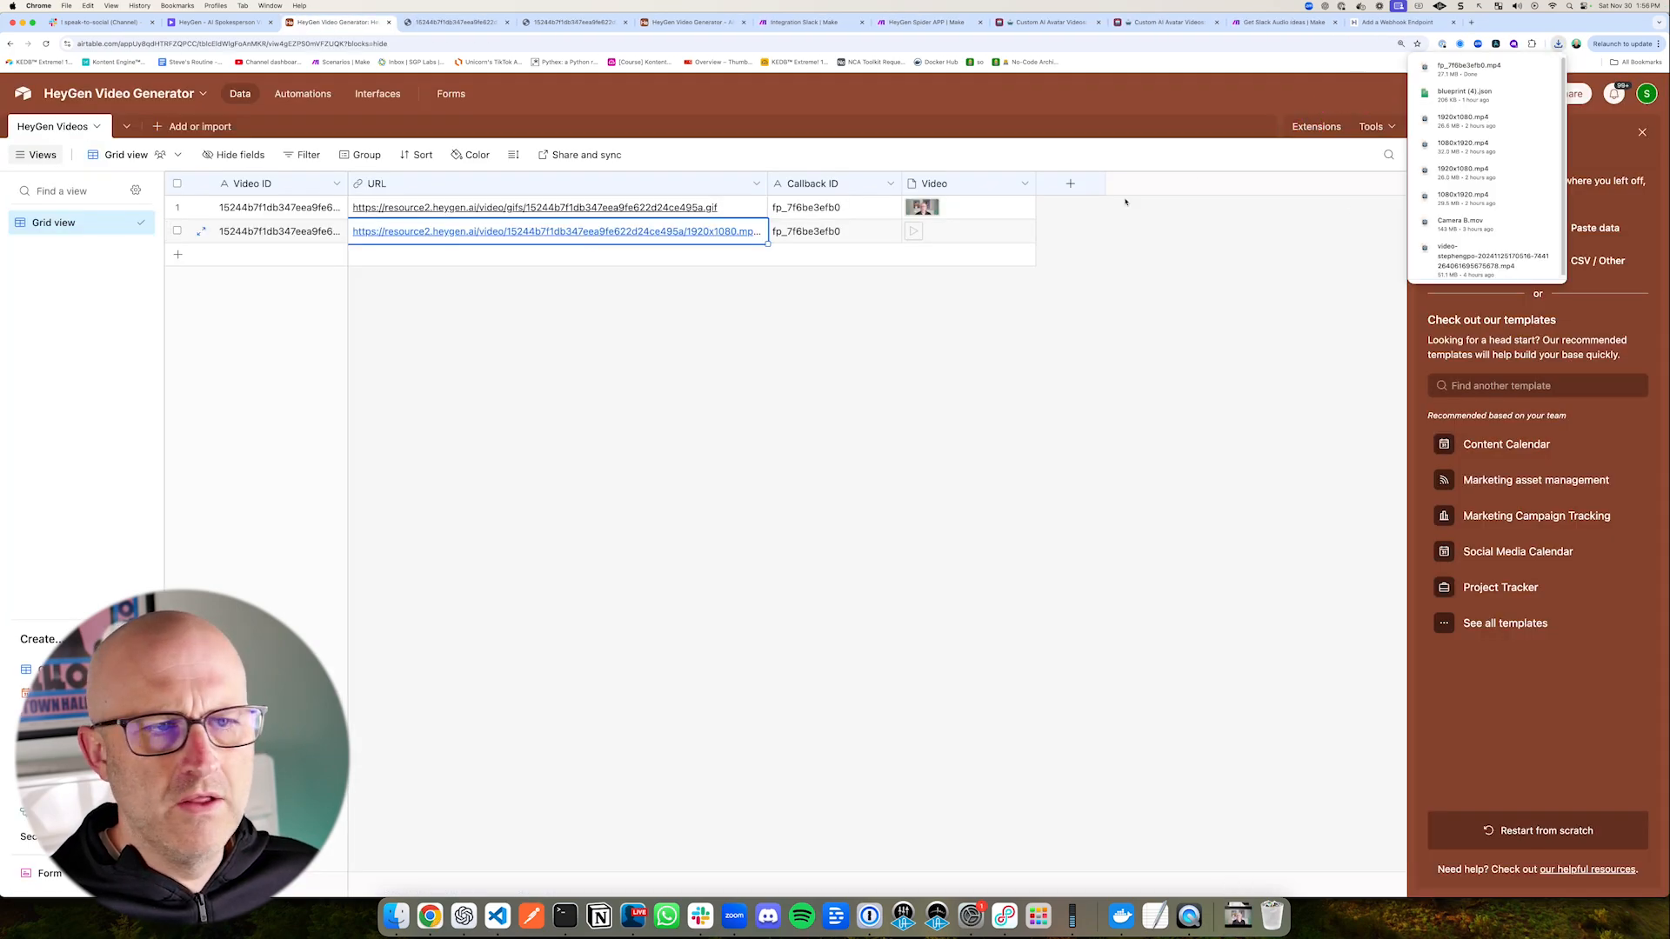
left_click_drag(852, 337, 892, 254)
left_click(913, 238)
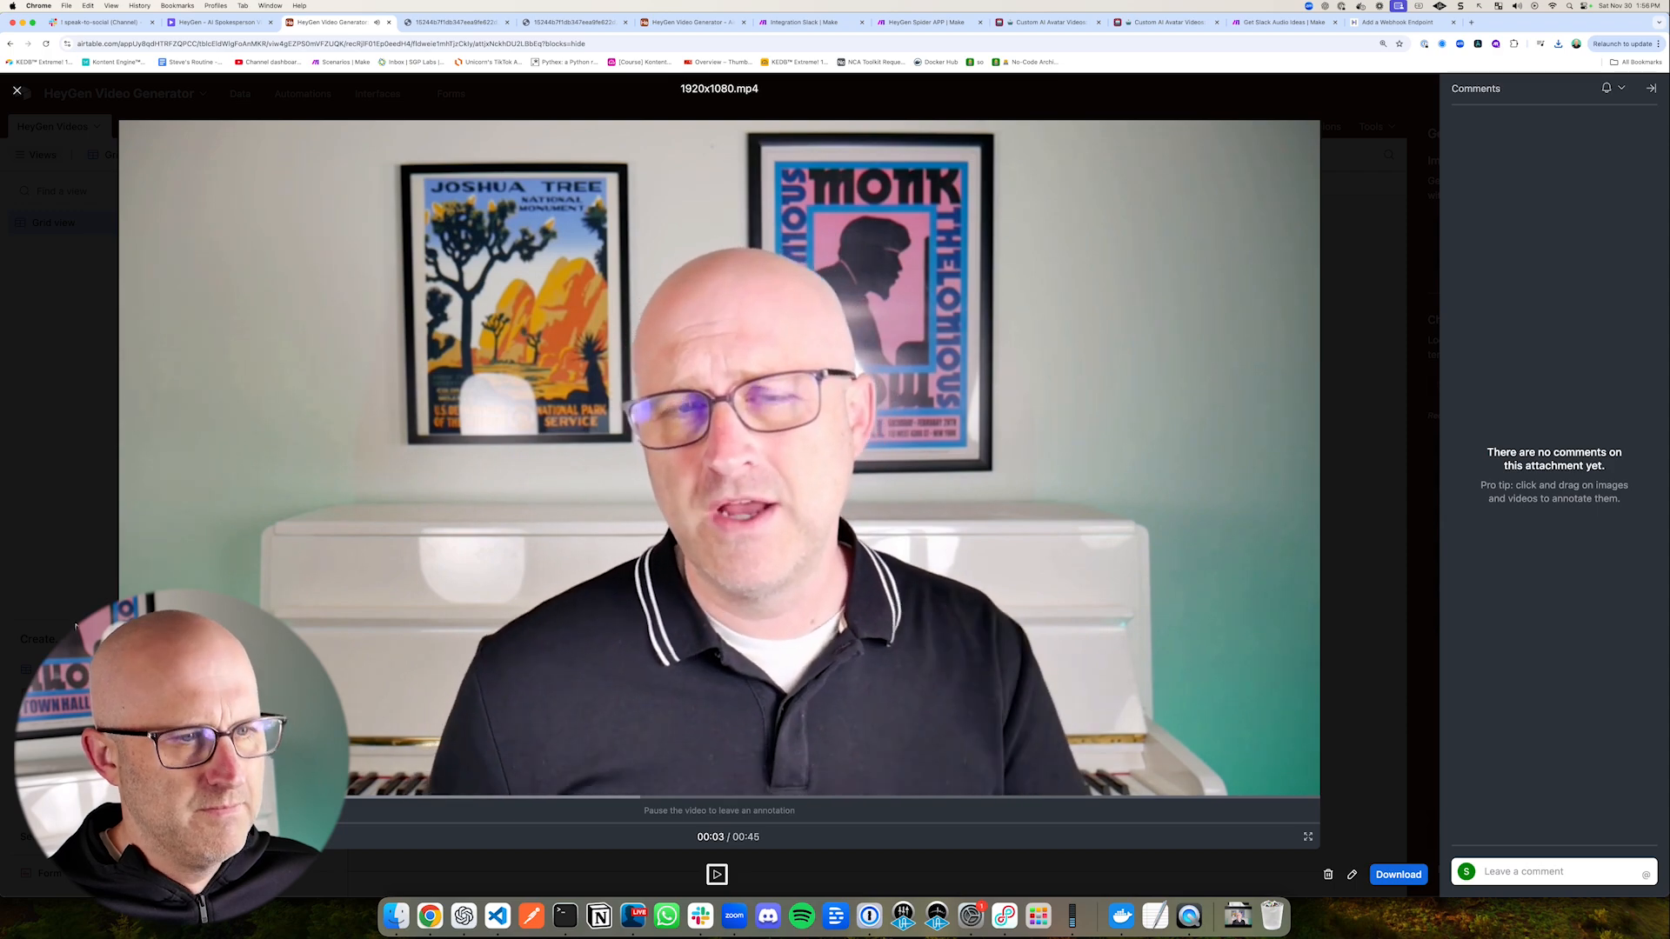
Step: Close the video preview, return to the automations and turn Automation 1 on
key("Escape")
left_click(306, 98)
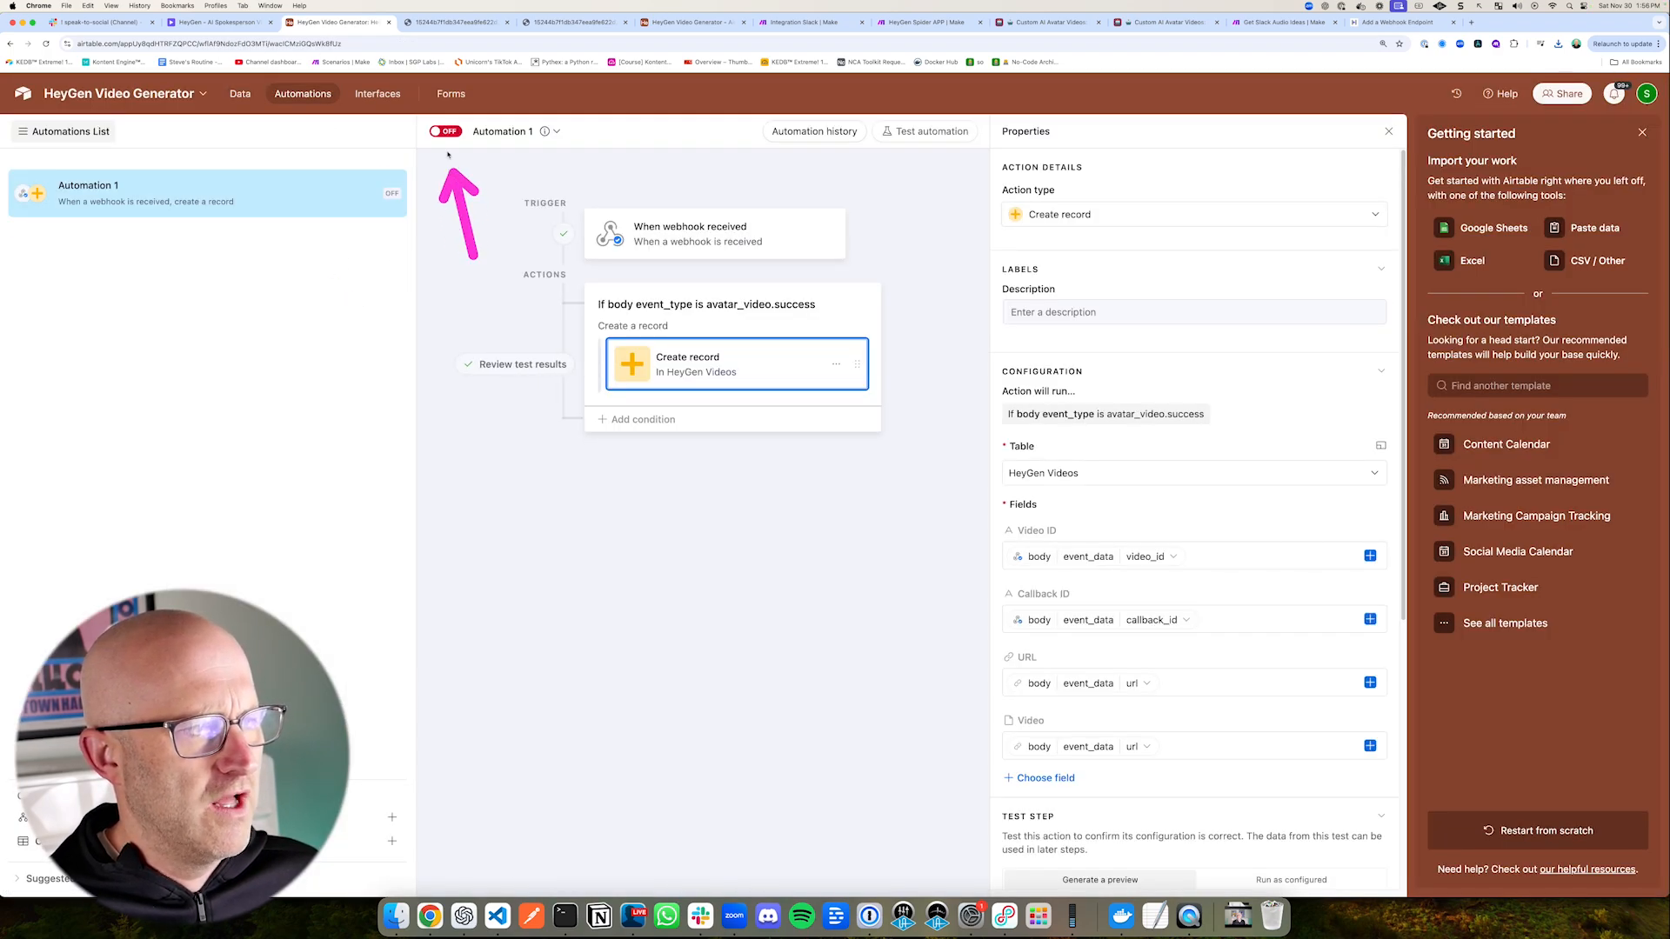
Step: Switch to the Integration Slack scenario in Make, leave its editor, and review the Slack, OpenAI and HTTP modules in the diagram
left_click(791, 23)
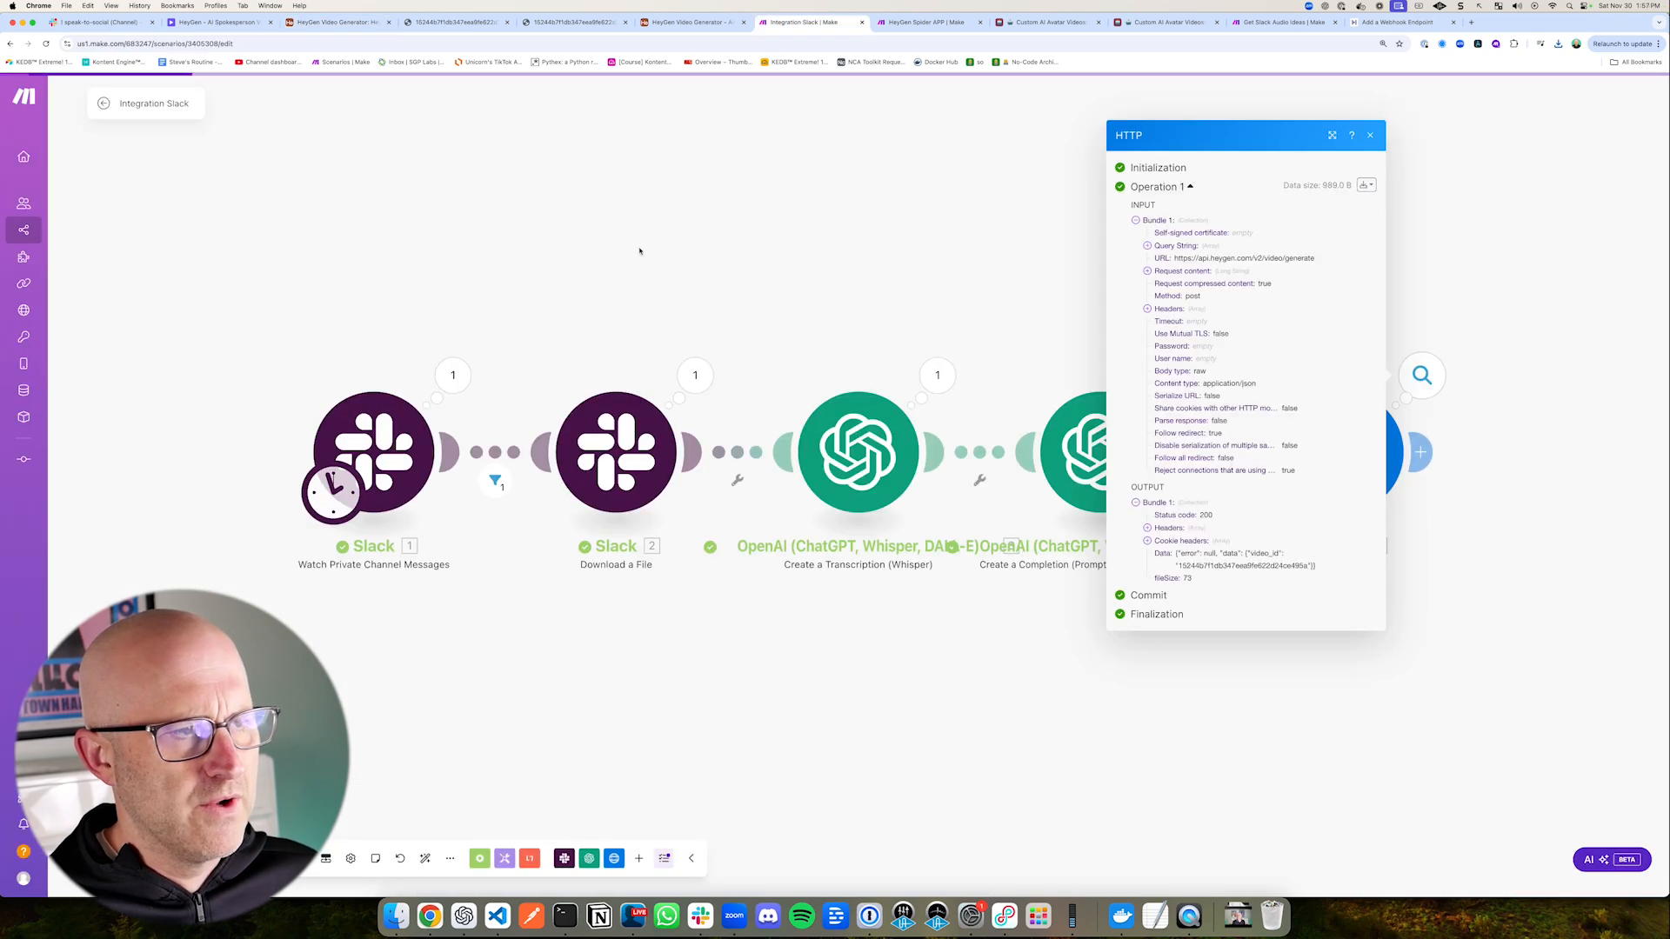
left_click(103, 105)
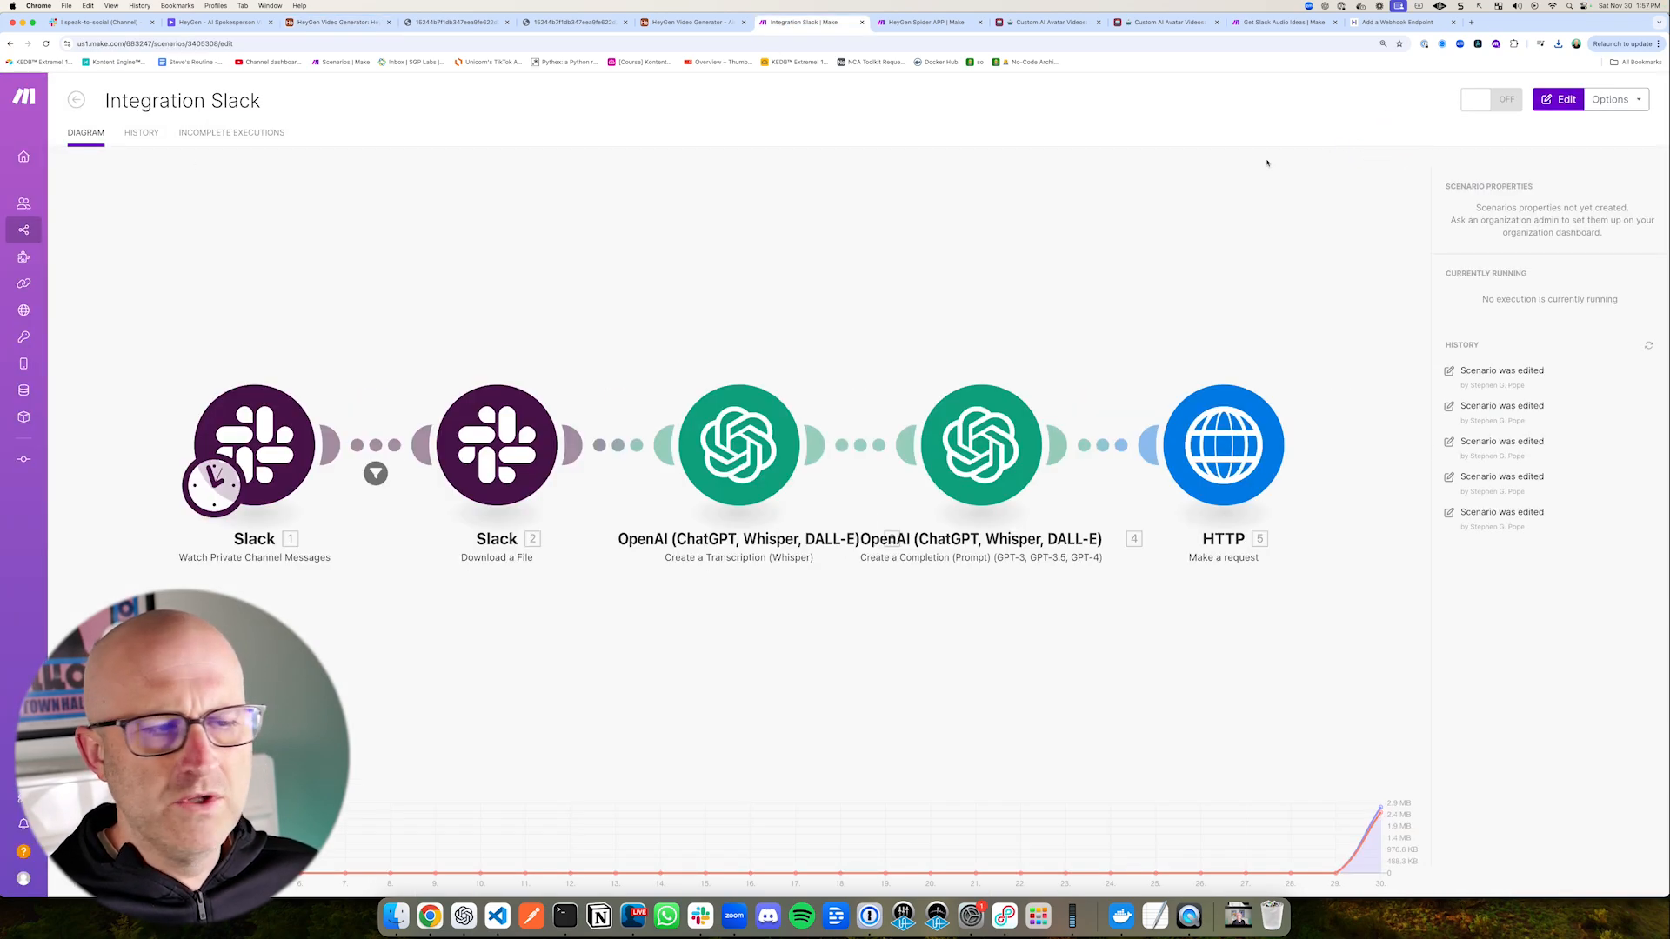
left_click_drag(148, 355, 411, 619)
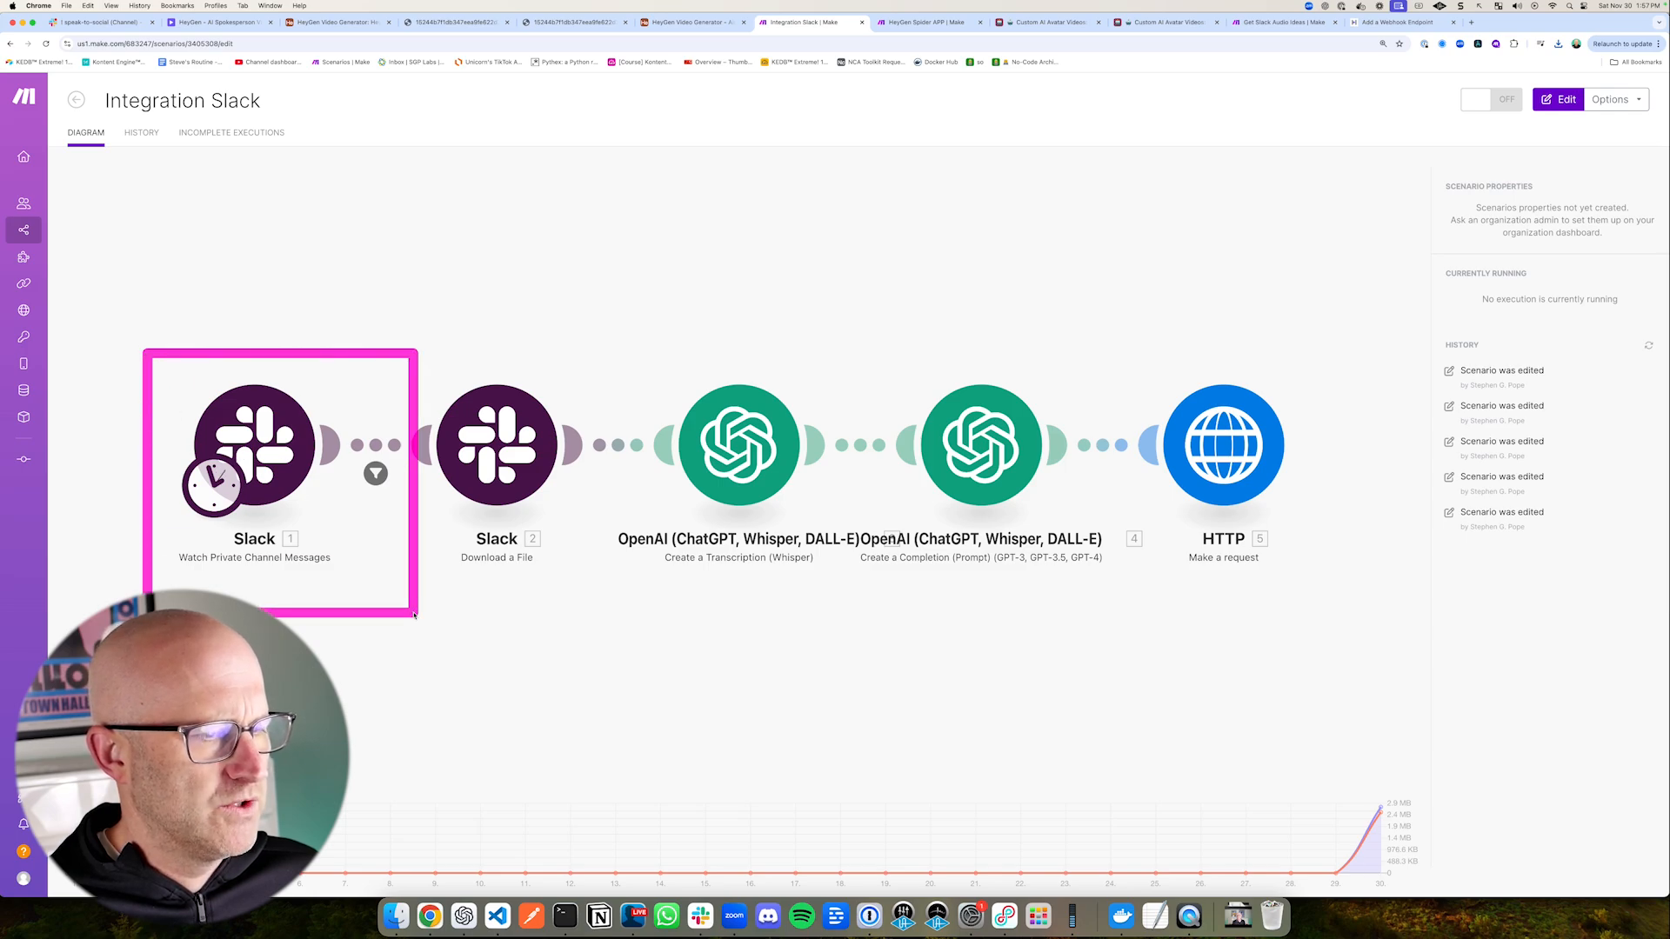
left_click_drag(294, 261, 289, 350)
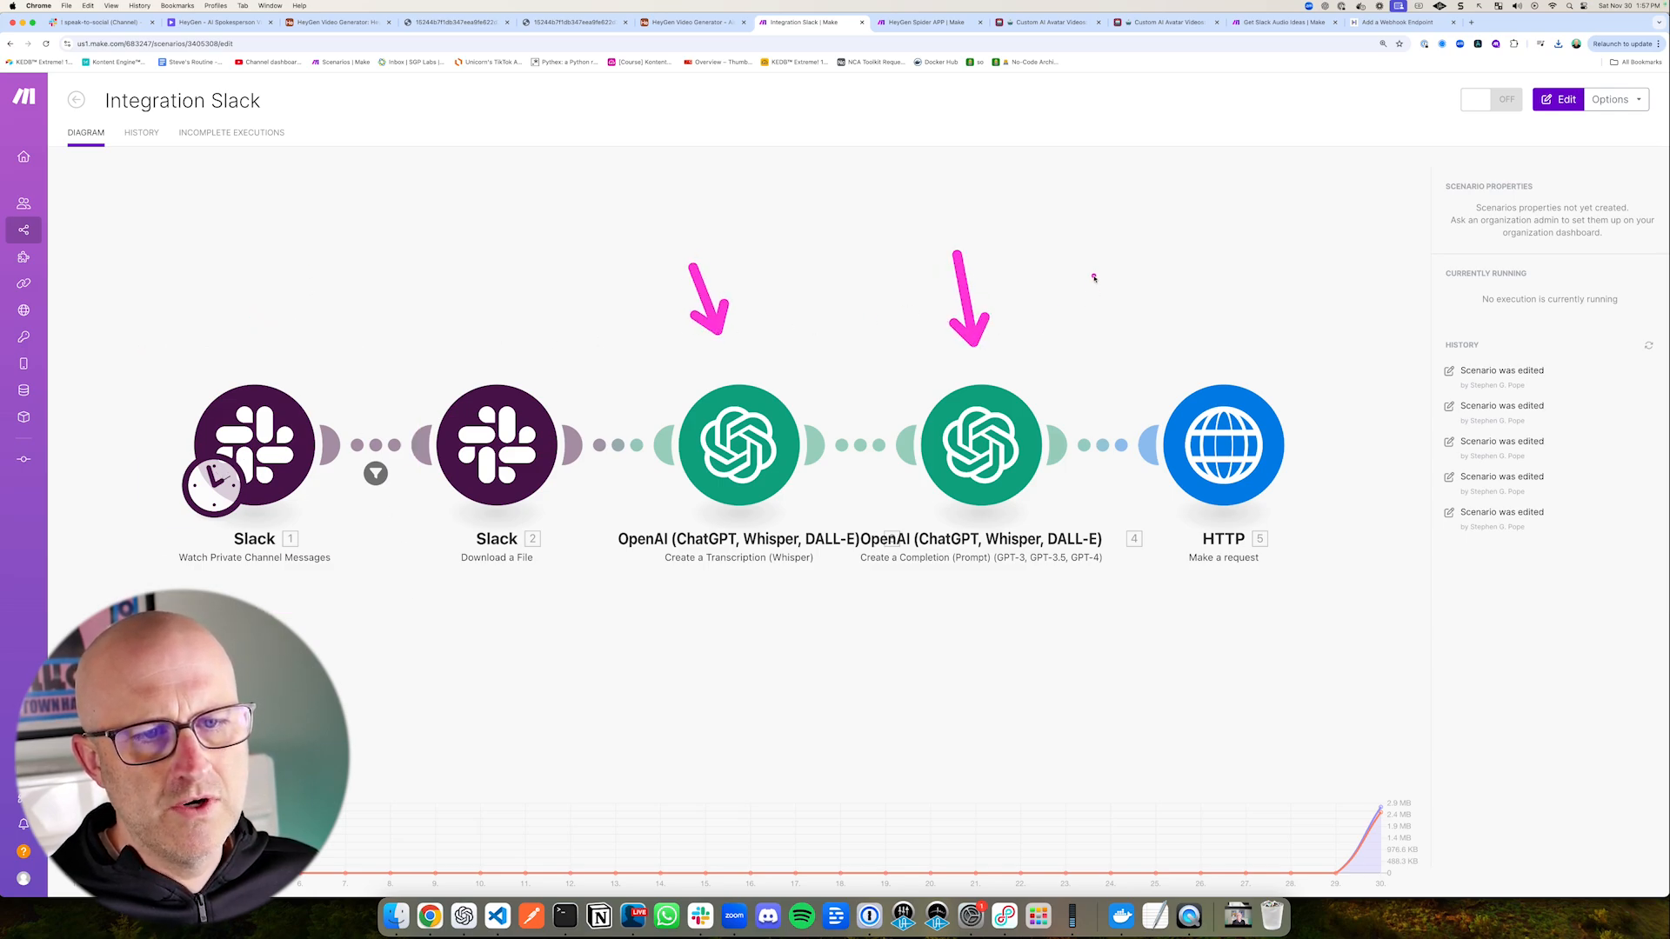
left_click_drag(1092, 272, 1175, 327)
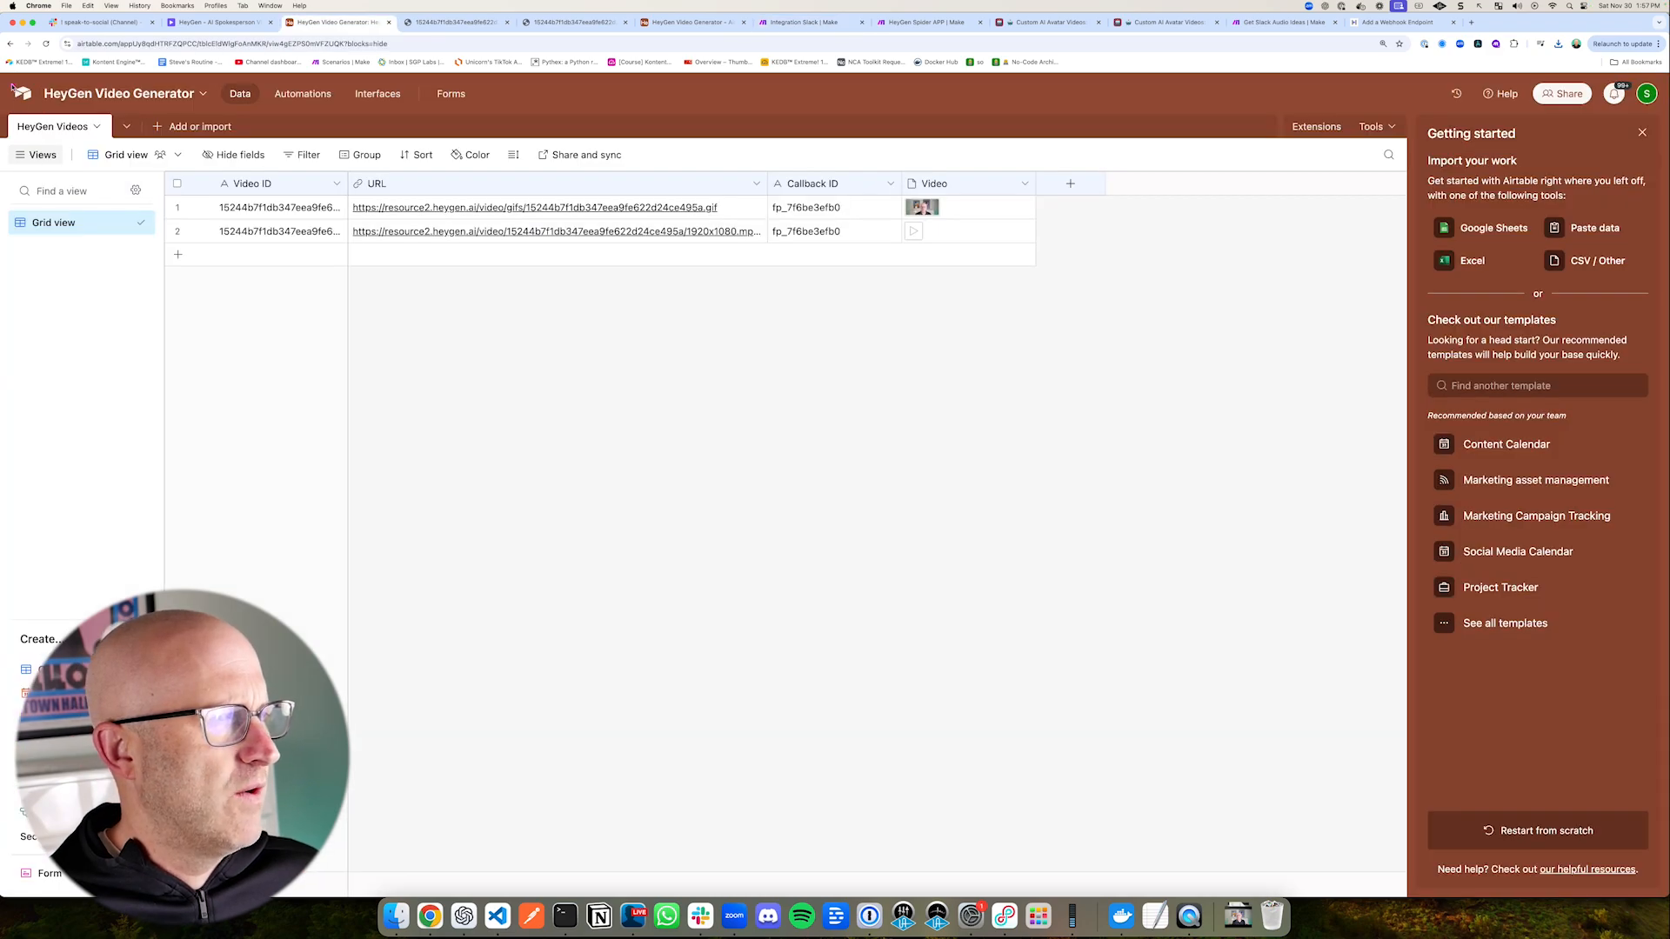
Step: Switch to the Custom AI Avatar Videos base in Airtable and review the Scripts table's transcript, script text and avatar fields
mouse_move(3, 79)
left_mouse_down()
mouse_move(346, 111)
mouse_move(1077, 280)
mouse_move(1077, 294)
left_mouse_up()
left_click(1048, 22)
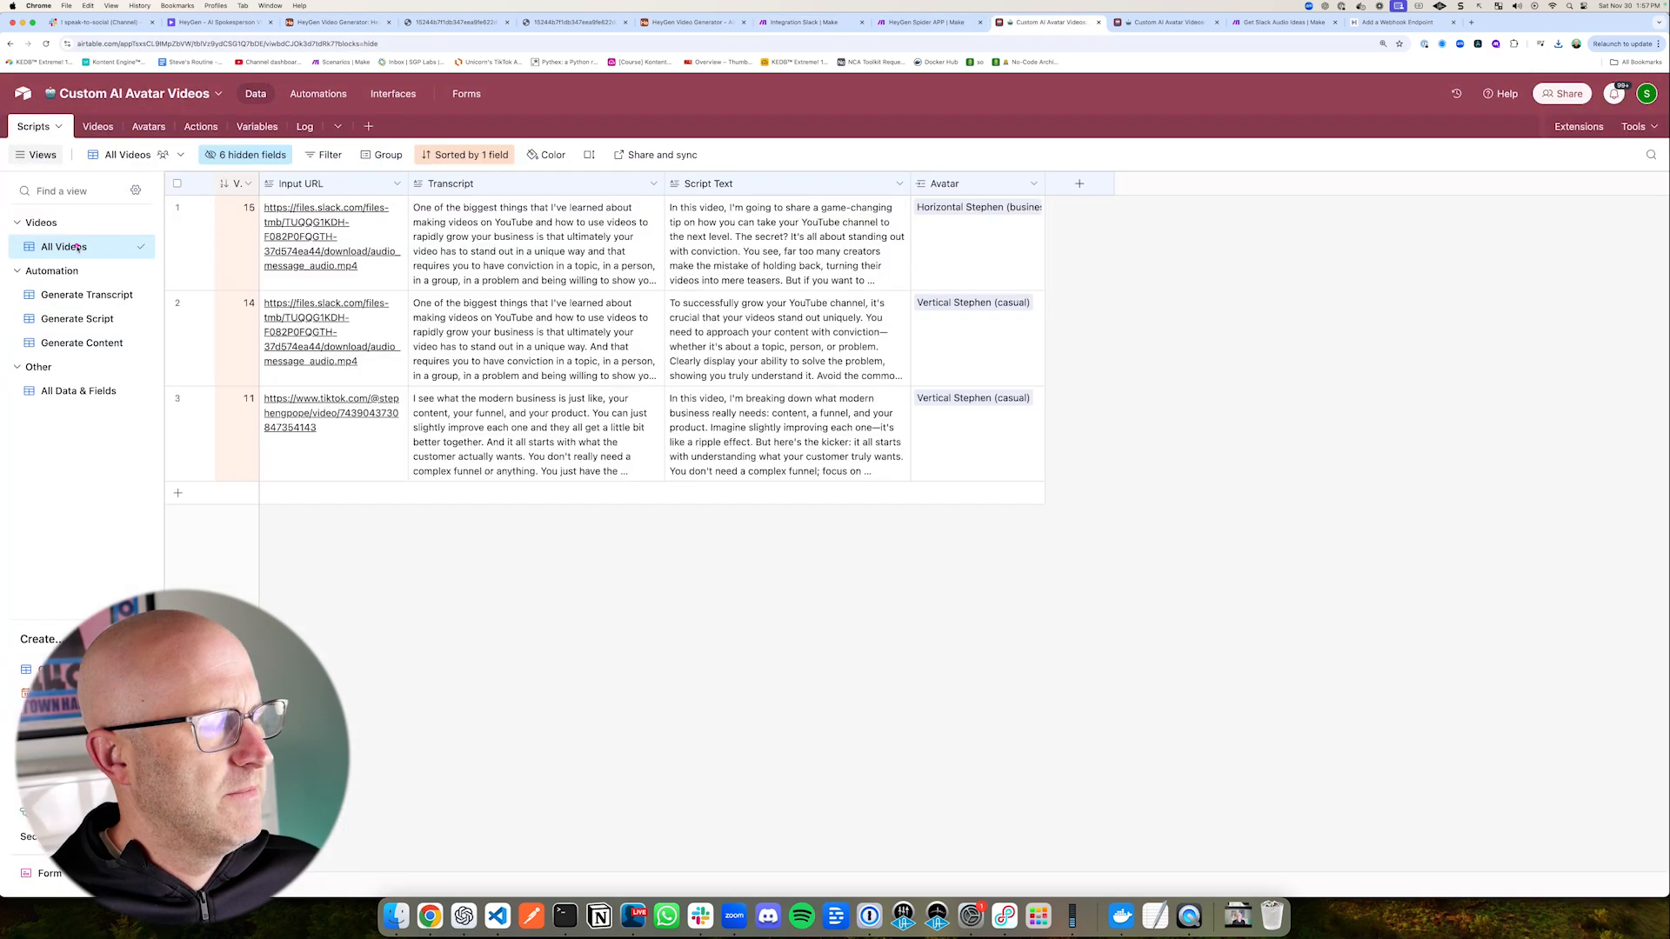
mouse_move(74, 248)
left_mouse_down()
mouse_move(39, 118)
mouse_move(155, 115)
left_mouse_up()
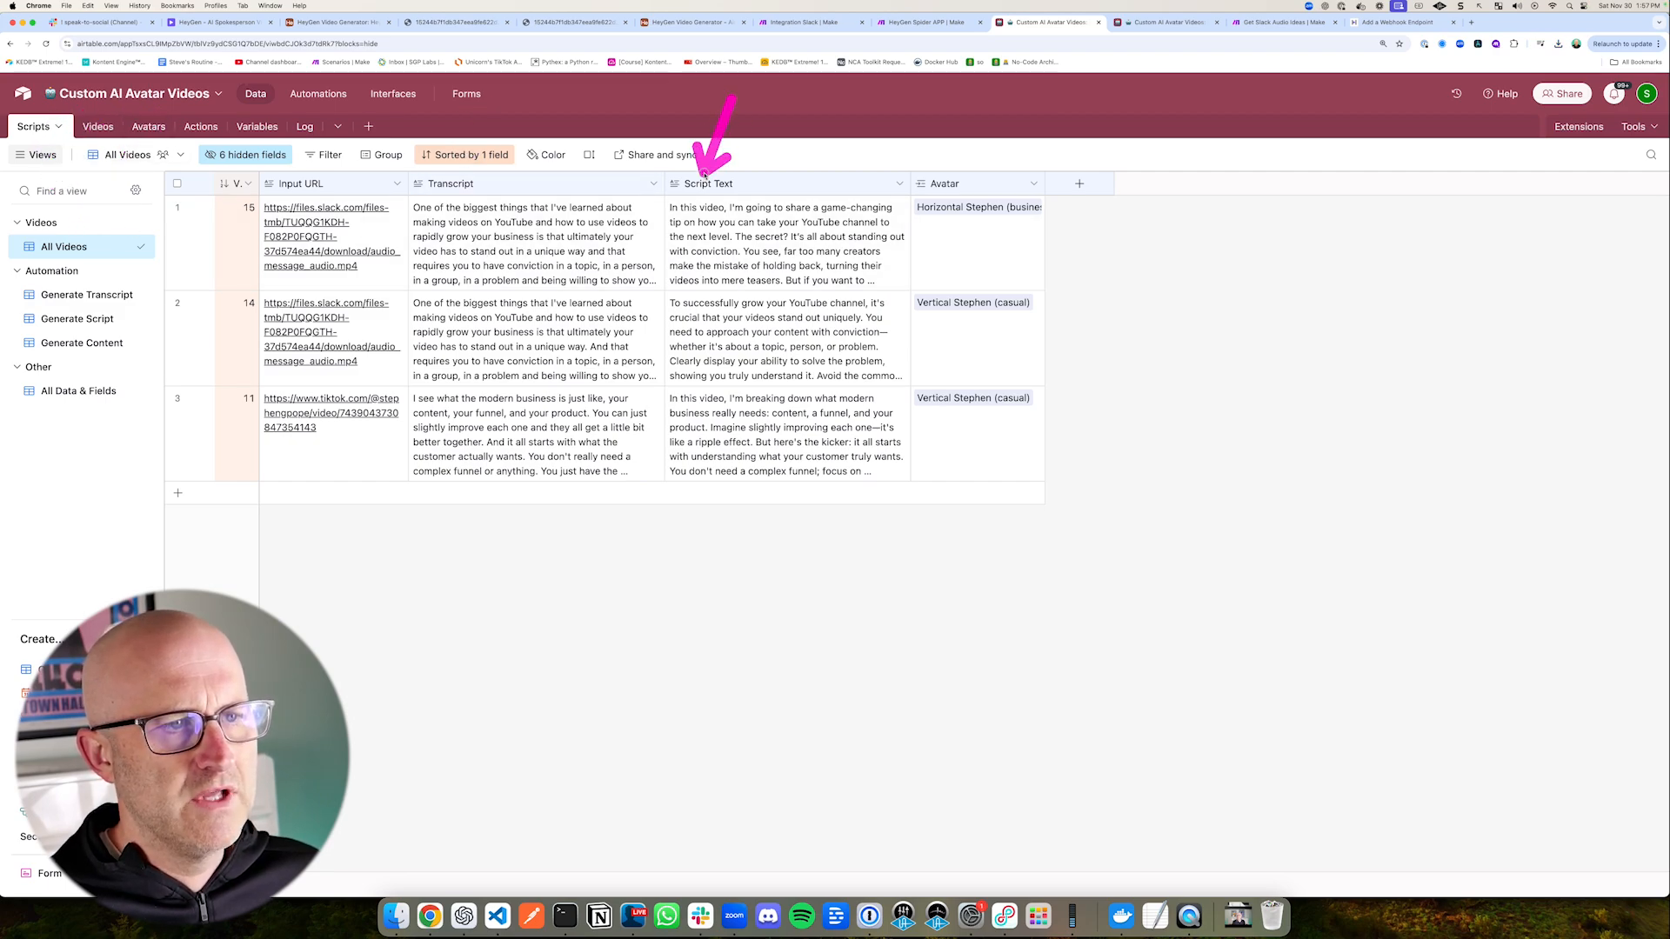
left_click_drag(705, 172, 758, 176)
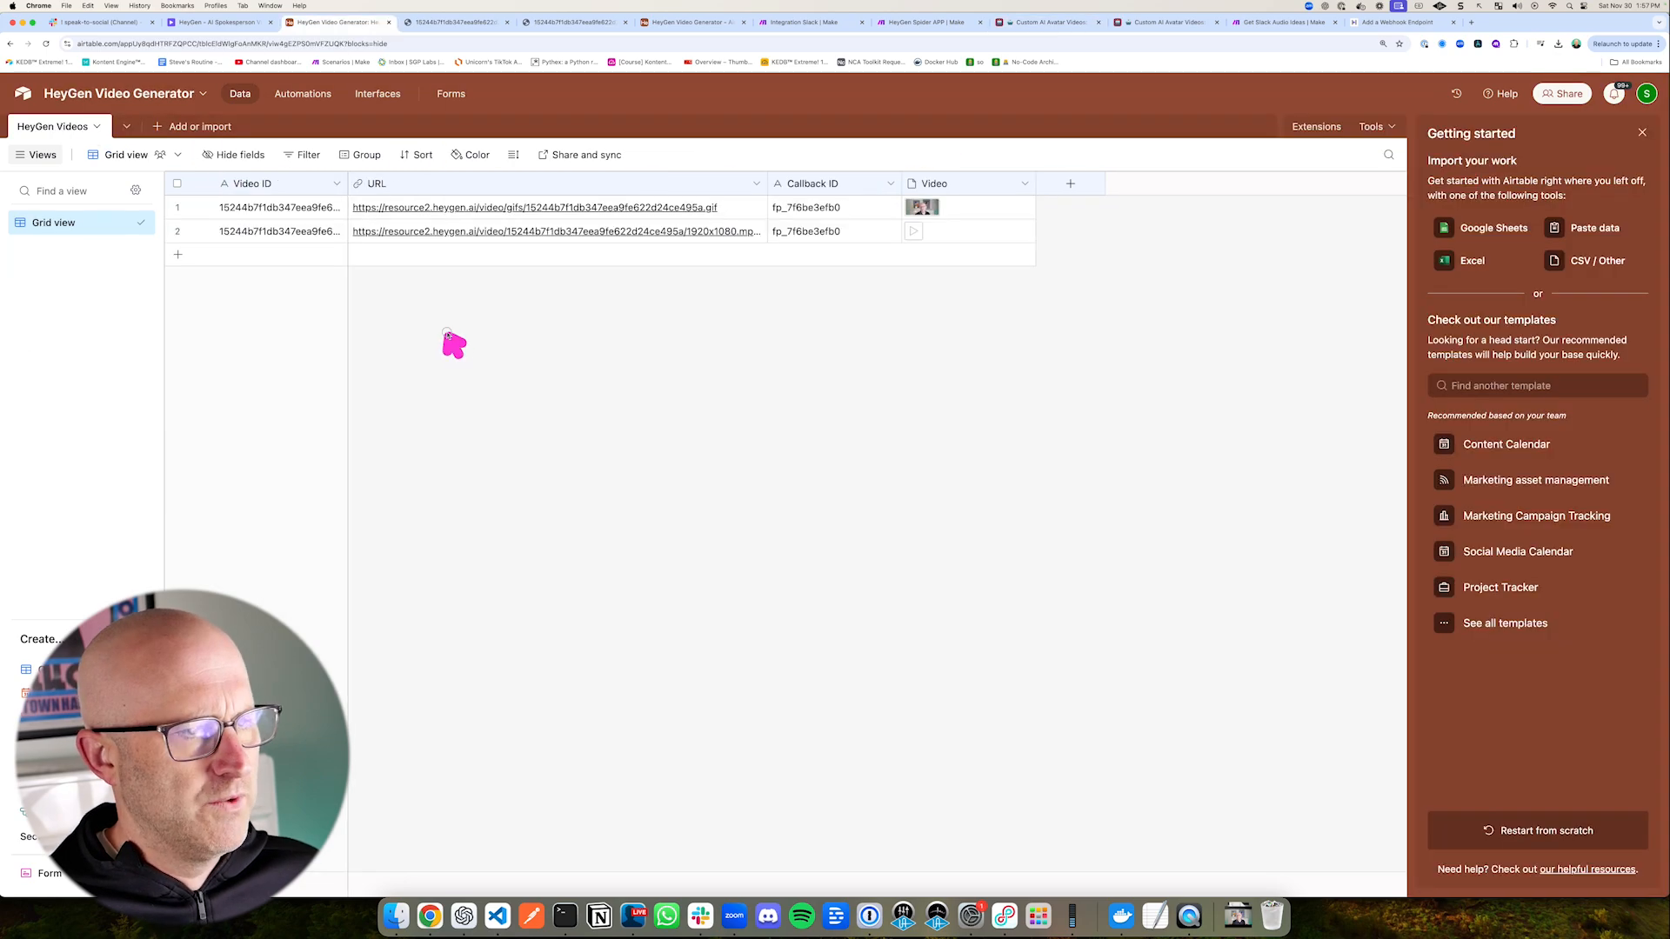
mouse_move(457, 354)
left_mouse_down()
mouse_move(499, 269)
mouse_move(371, 263)
mouse_move(447, 212)
left_mouse_up()
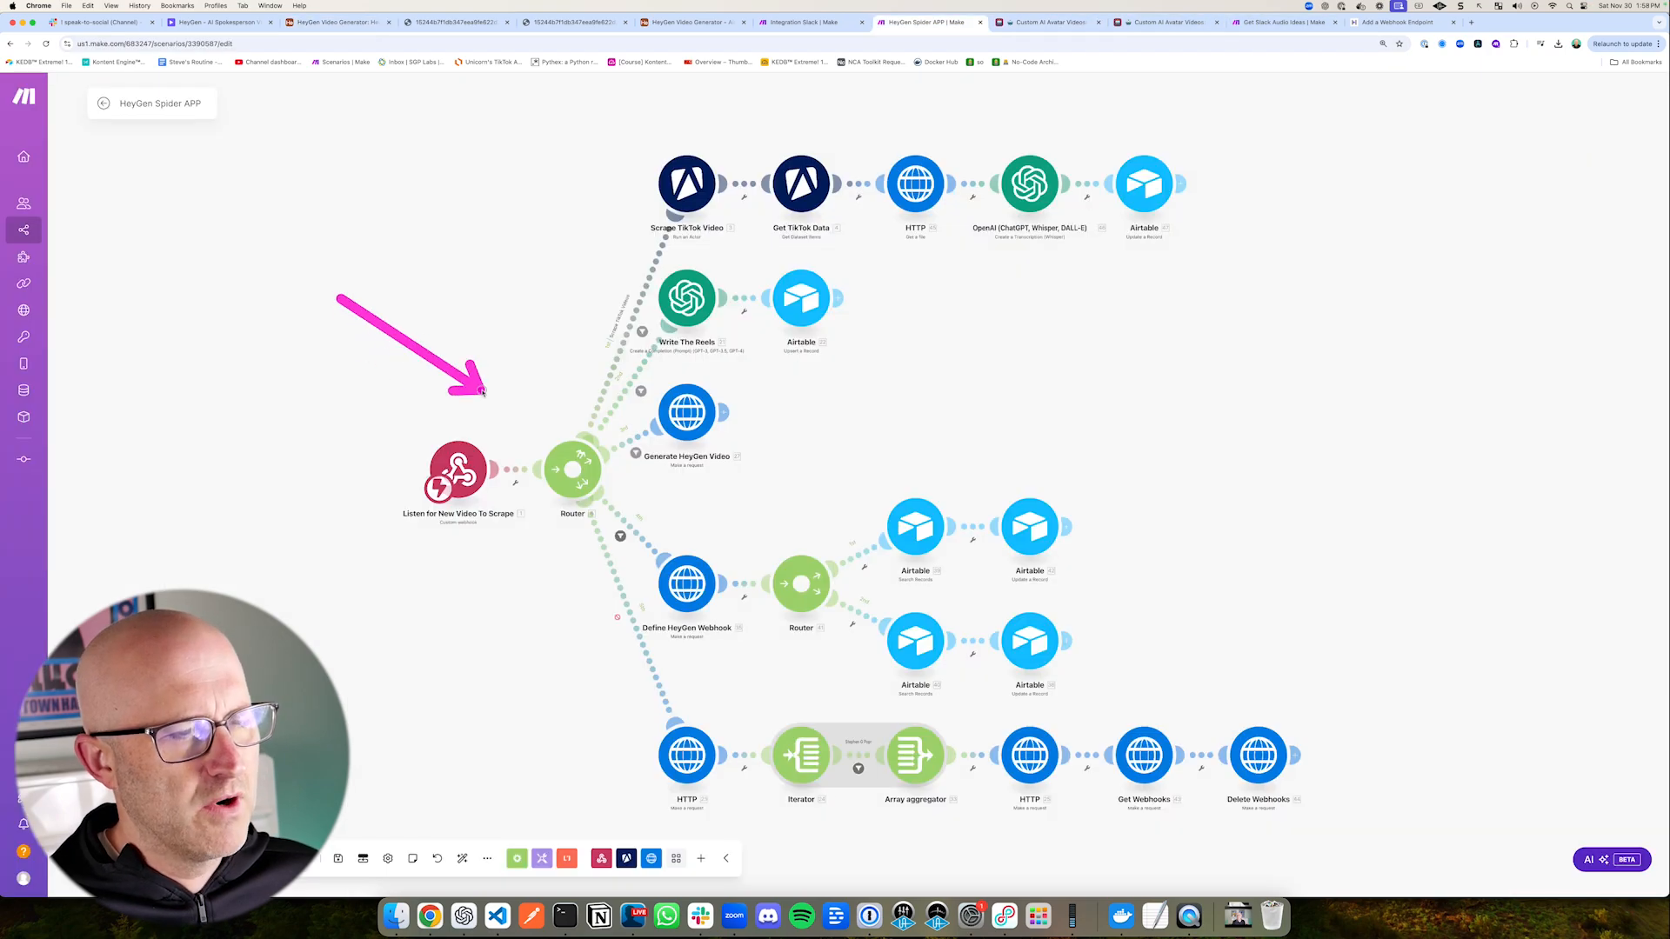
Step: Review the HeyGen Spider APP scenario in Make, including its webhook, router and TikTok scraping branch
left_click_drag(484, 391, 559, 290)
mouse_move(585, 133)
left_mouse_down()
mouse_move(853, 208)
mouse_move(1174, 252)
left_mouse_up()
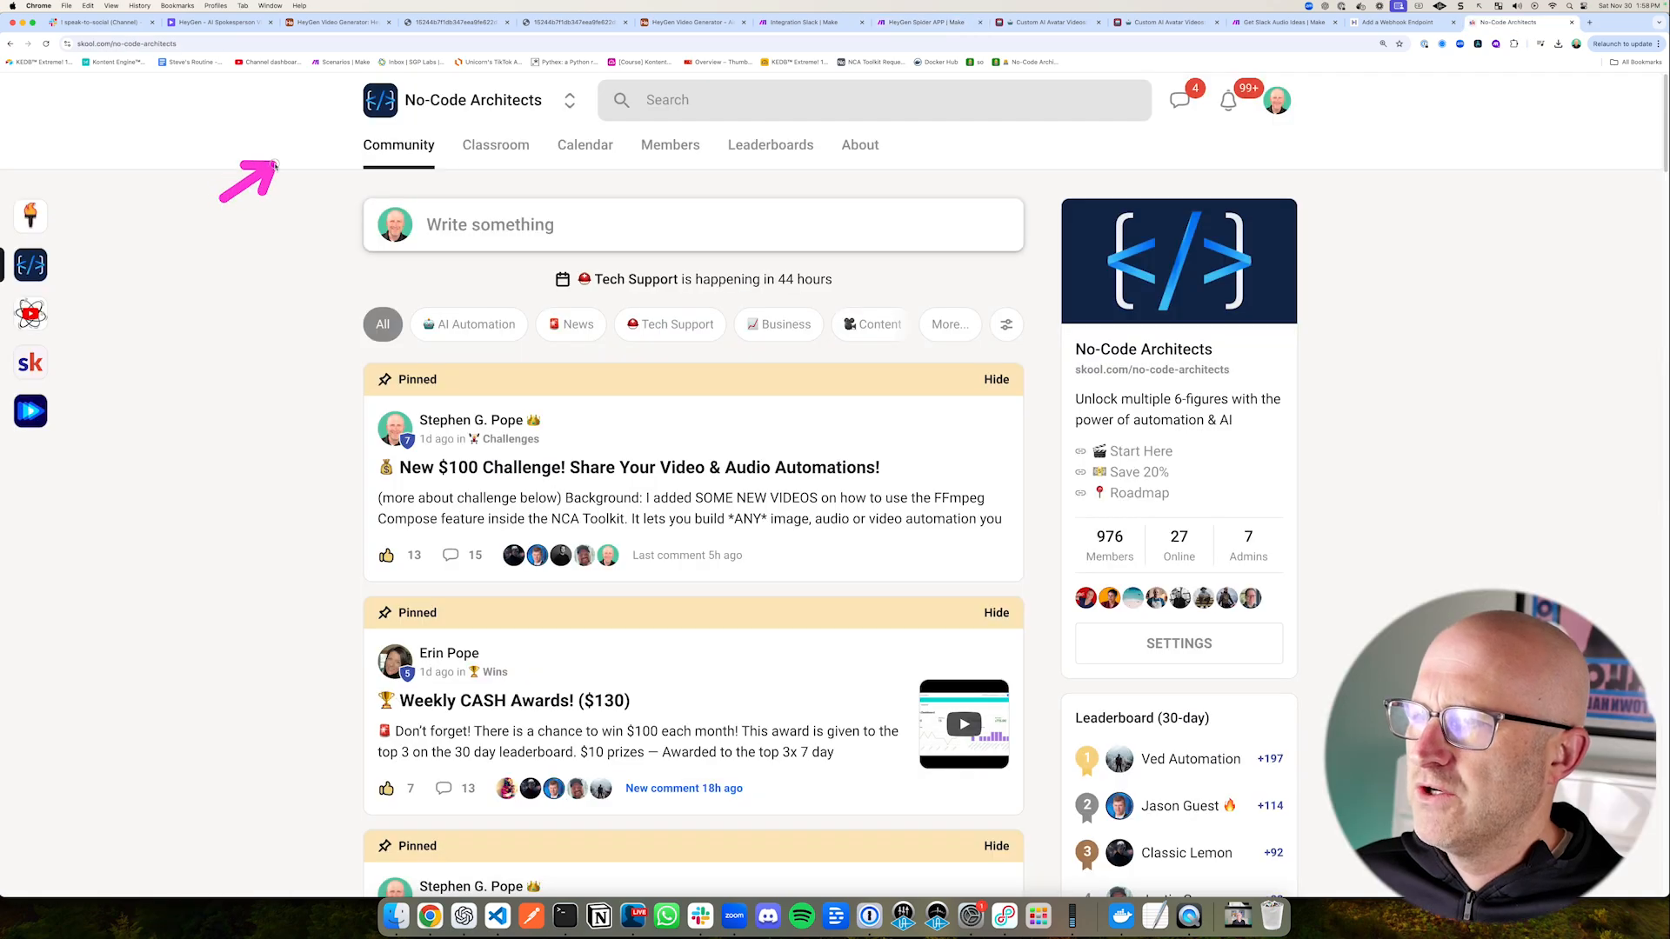
left_click_drag(280, 157, 347, 112)
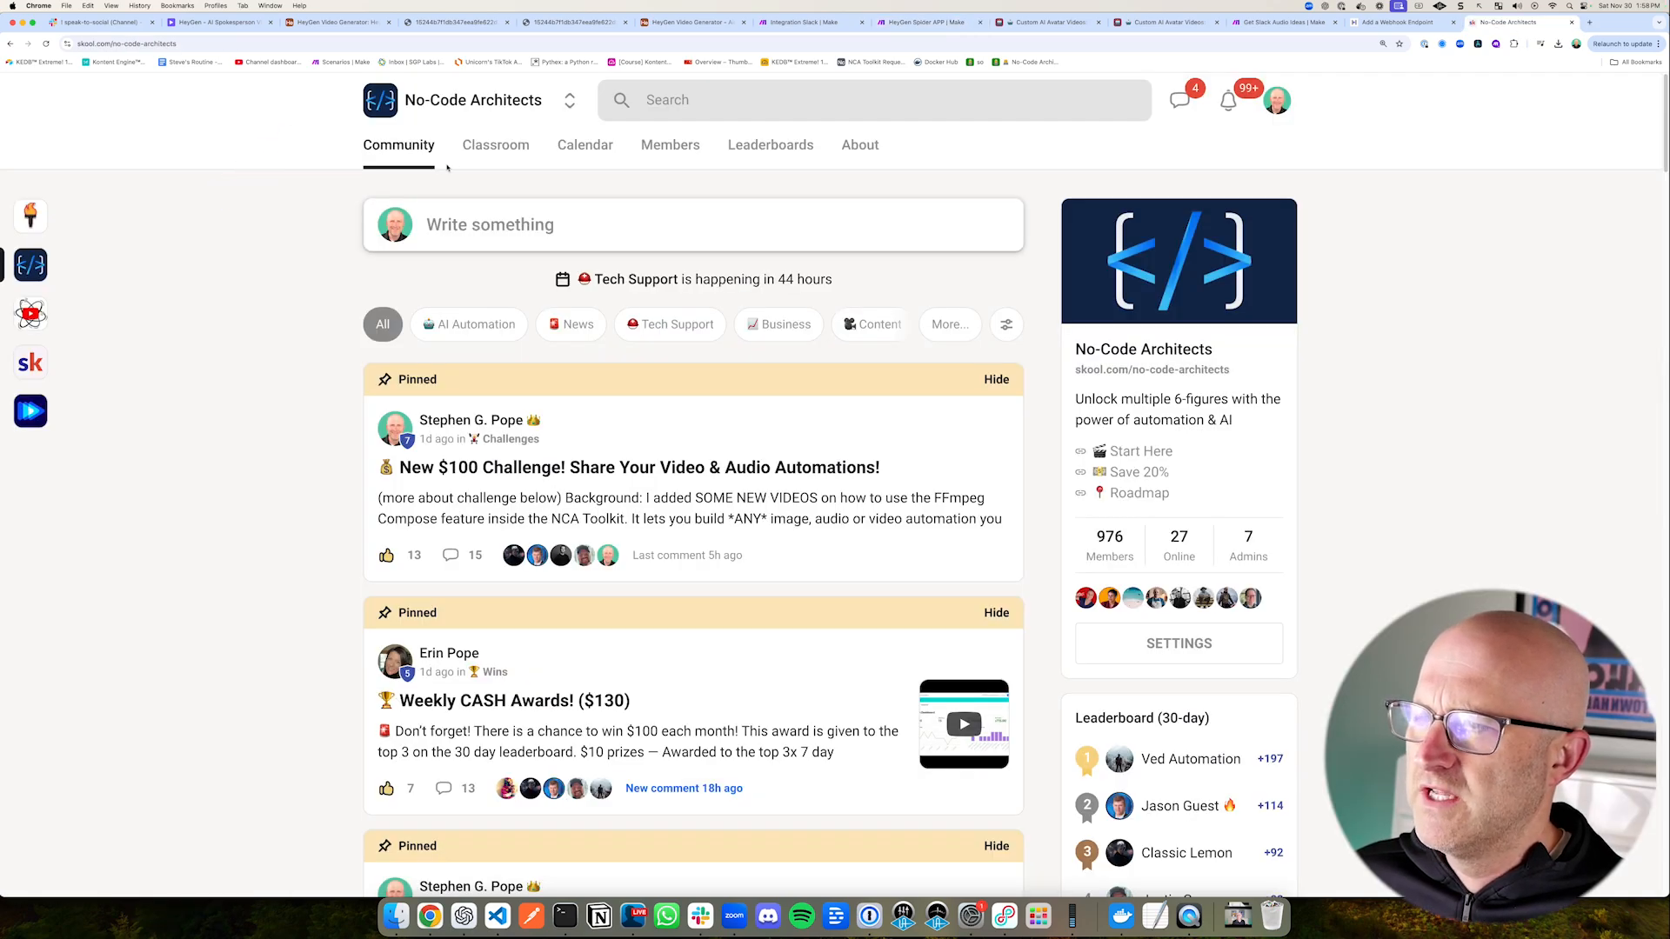
Step: Browse the No-Code Architects community's Classroom courses and its November 2024 event Calendar on Skool
left_click(492, 145)
left_click_drag(1374, 448, 1275, 352)
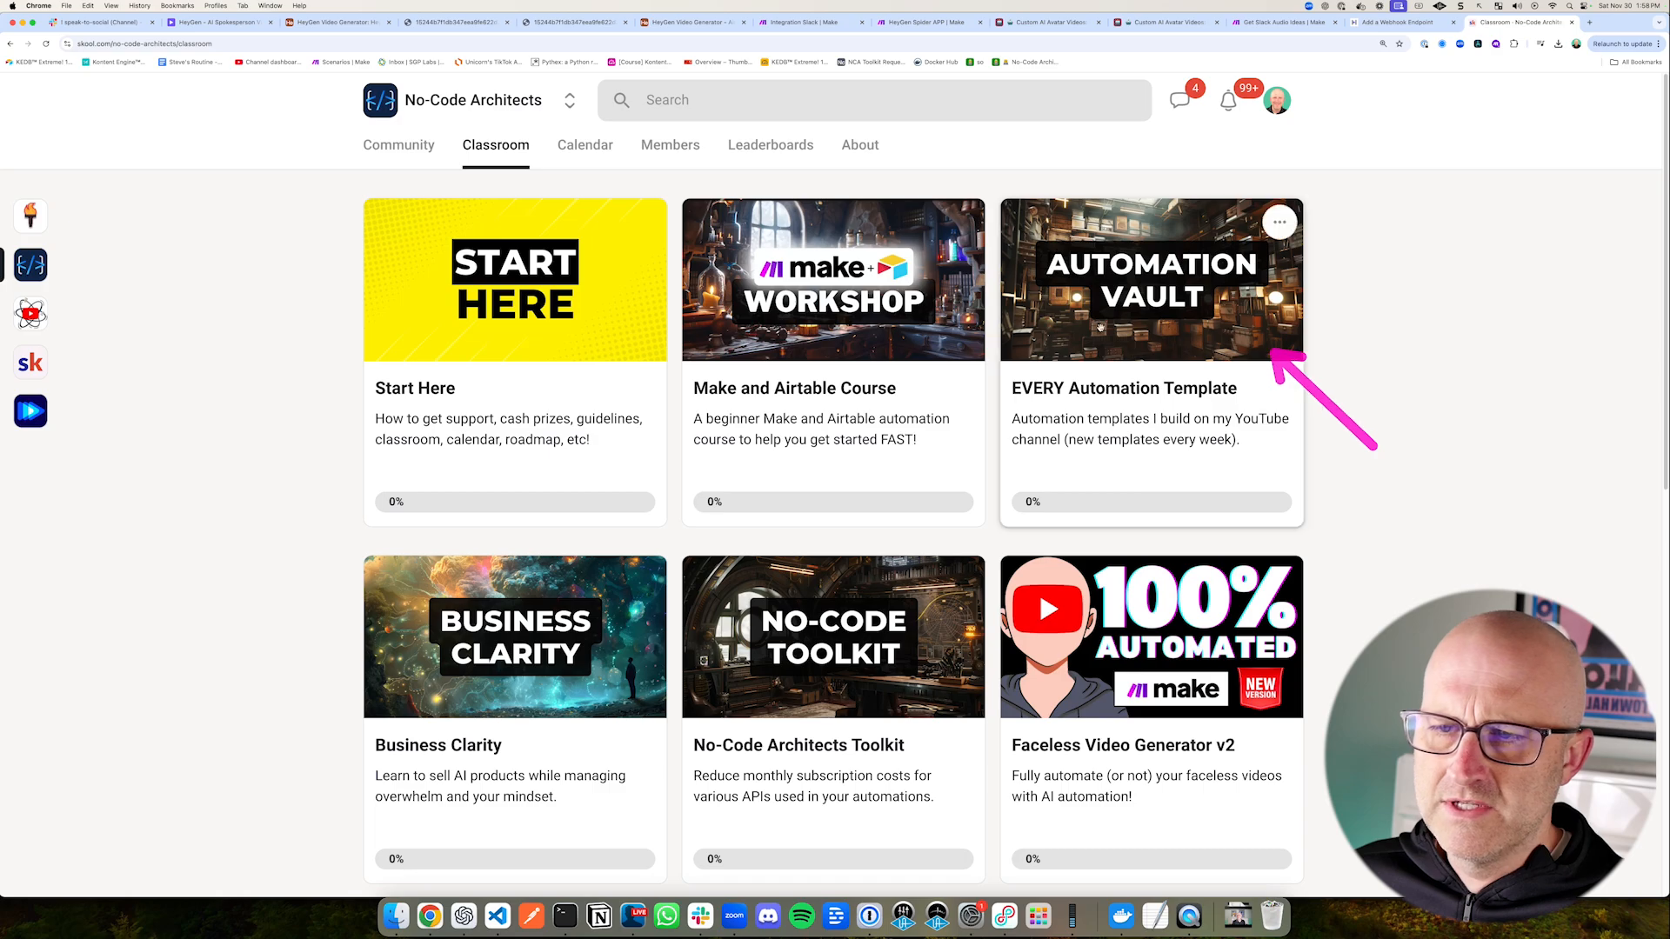
left_click_drag(977, 165, 935, 222)
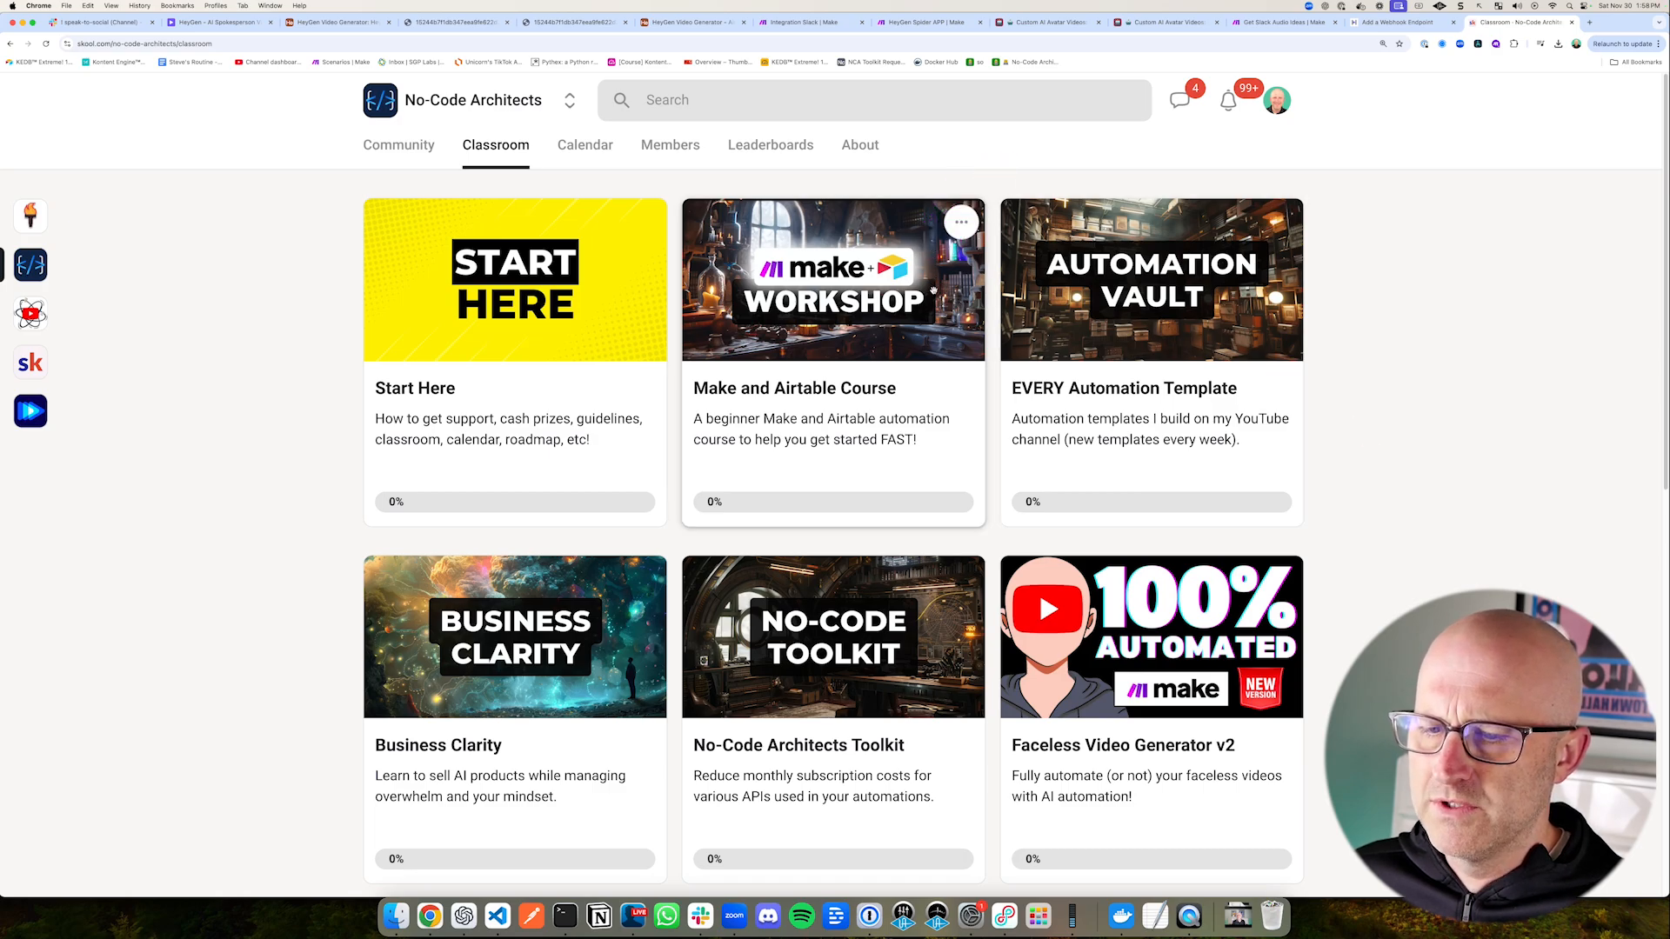
left_click_drag(248, 546, 356, 604)
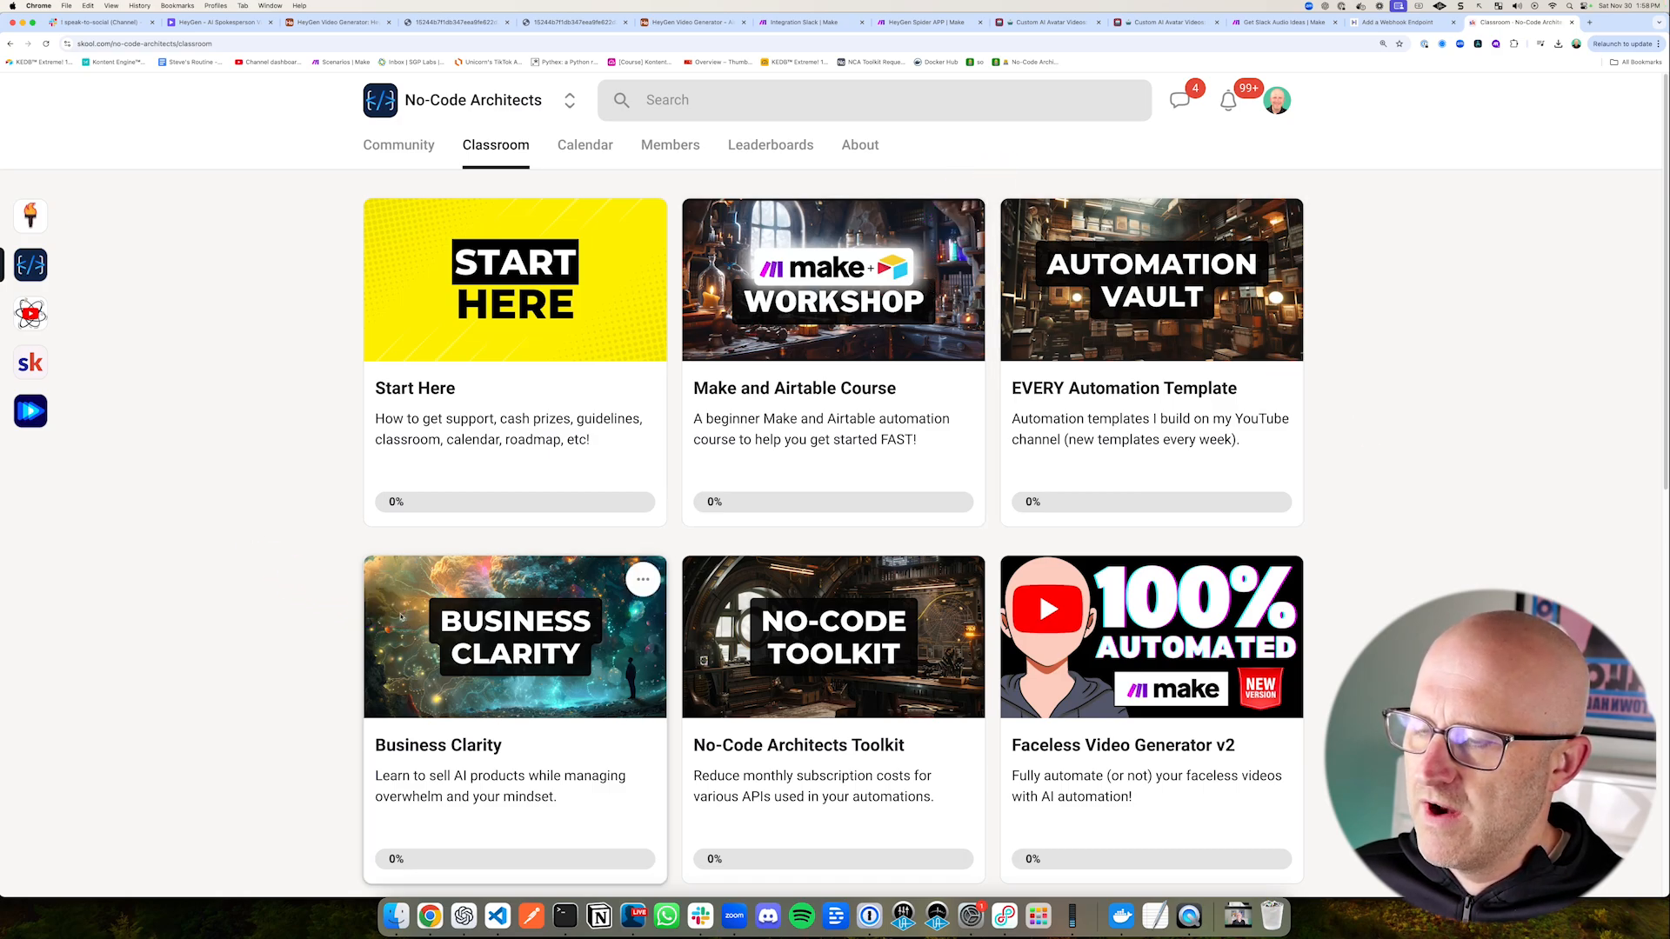
left_click_drag(1349, 518, 1285, 584)
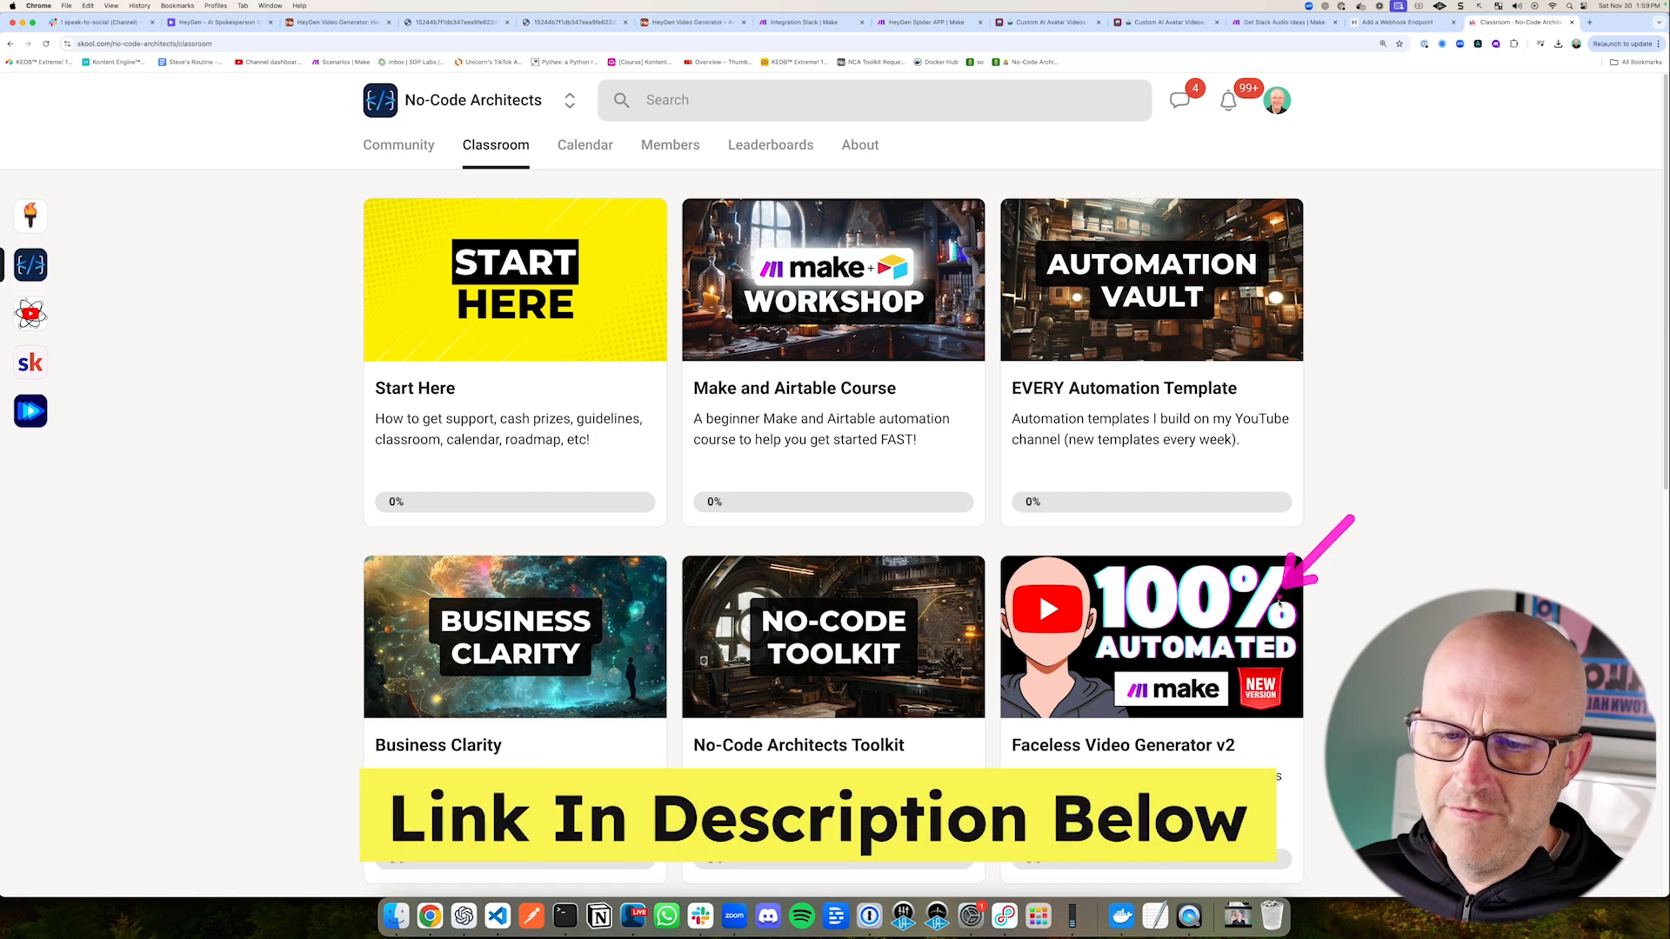
left_click_drag(1070, 507, 1151, 585)
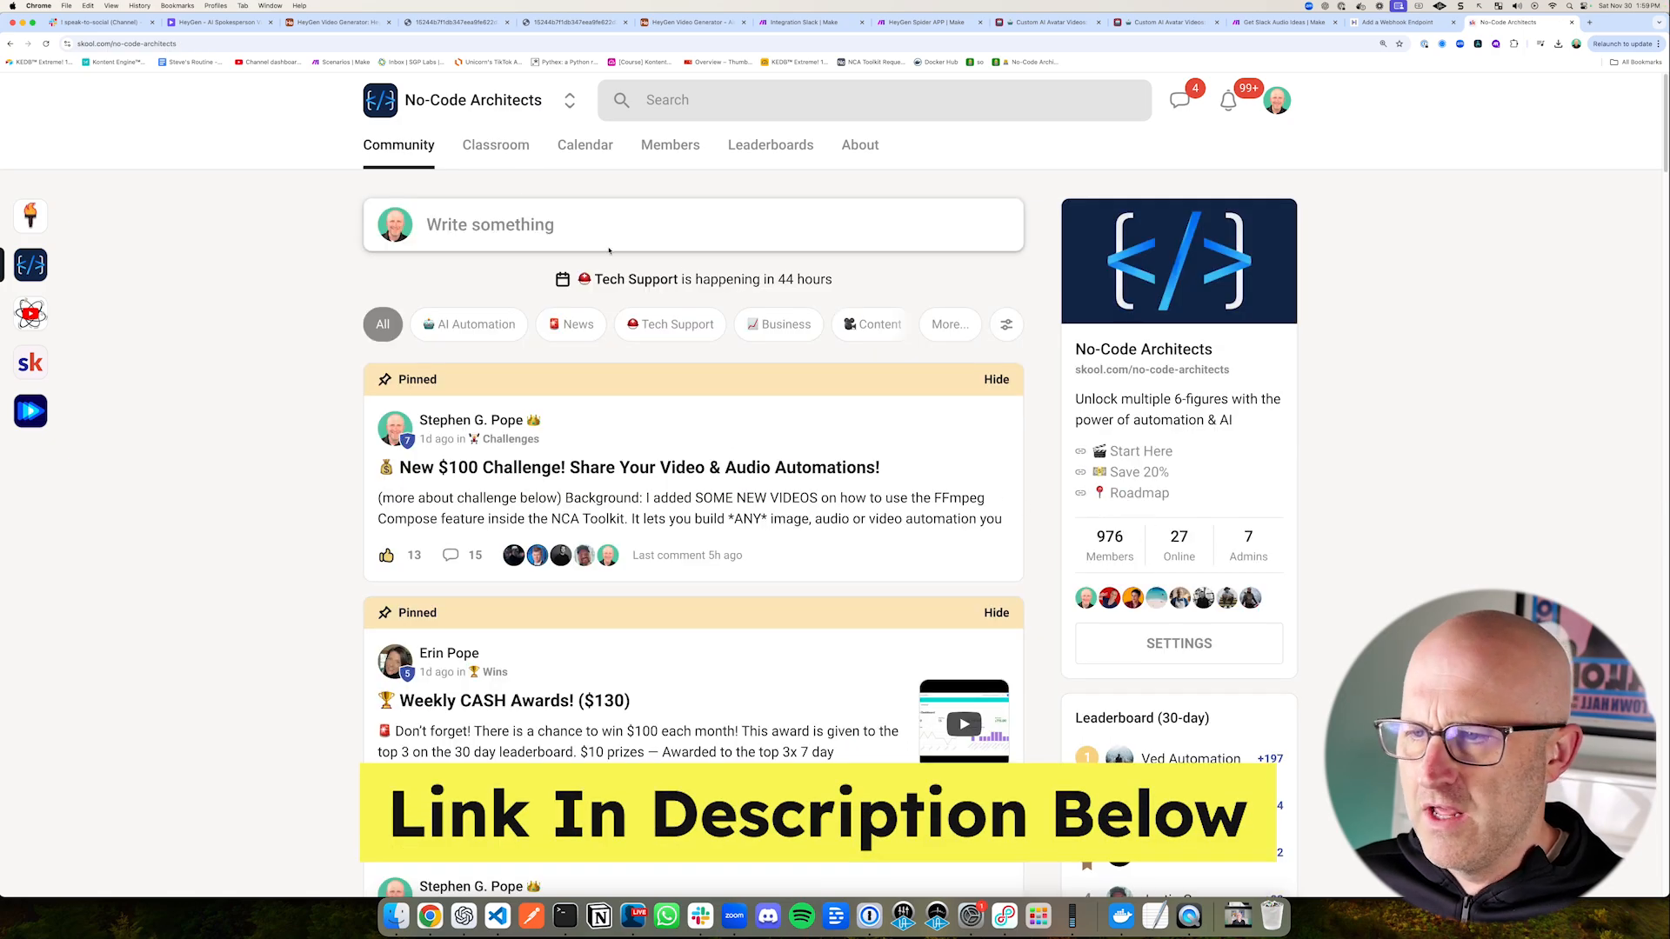
left_click_drag(749, 365, 585, 287)
left_click(585, 144)
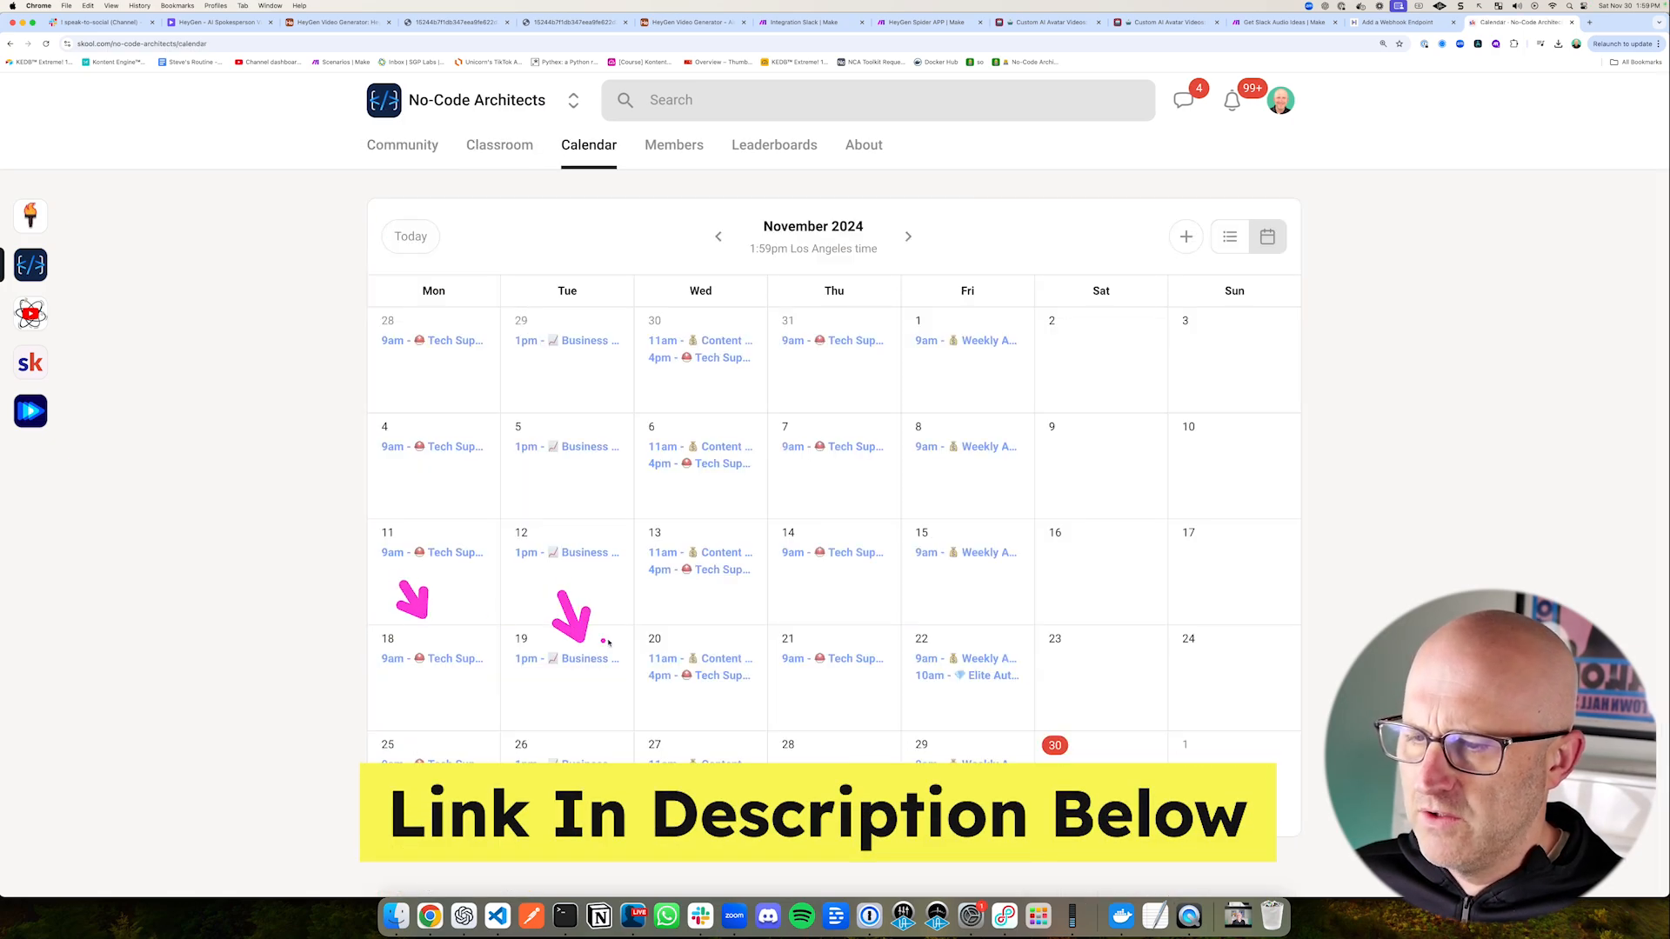